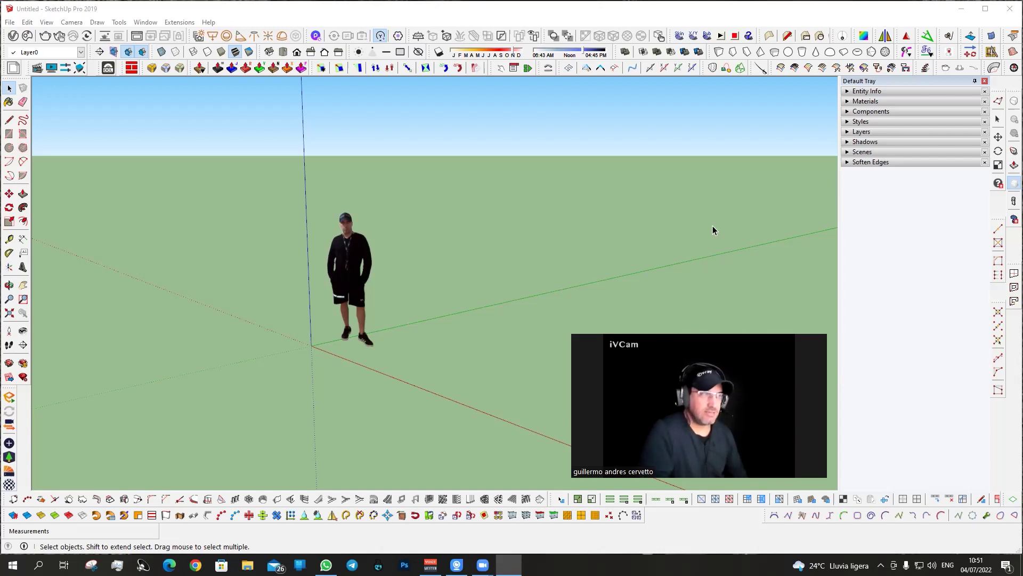
# Select the default standing person figure at the origin and delete it.
pyautogui.moveTo(458, 171); pyautogui.dragTo(188, 483)
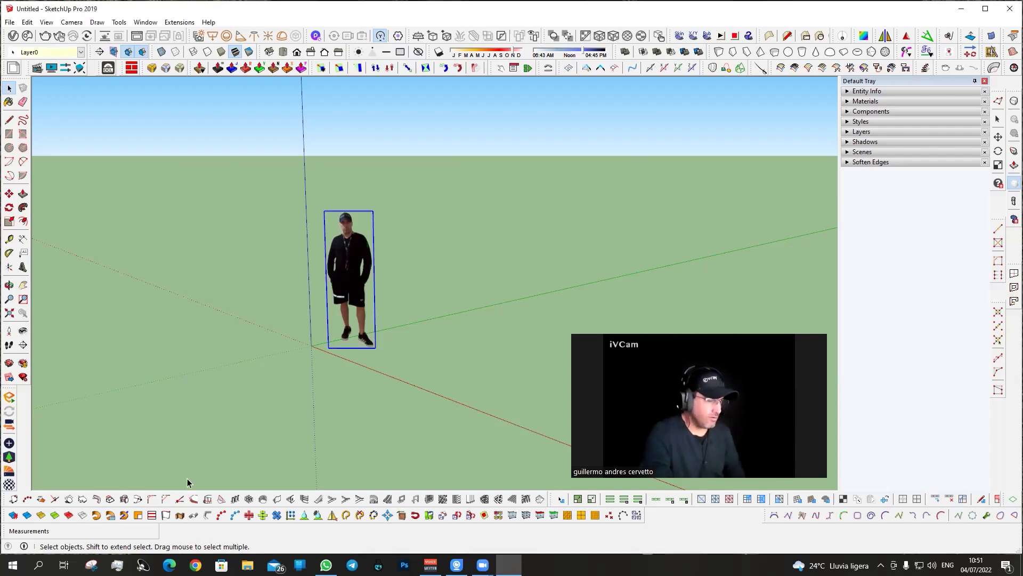
pyautogui.press('Delete')
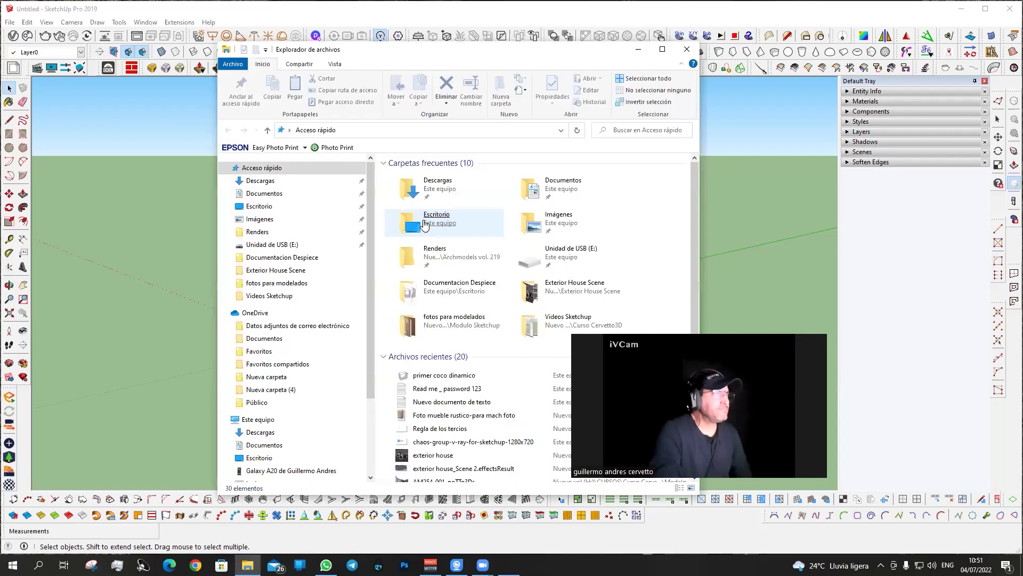
# Open 'primer coco dinamico' from the Desktop's Documentacion Despiece folder.
pyautogui.click(280, 211)
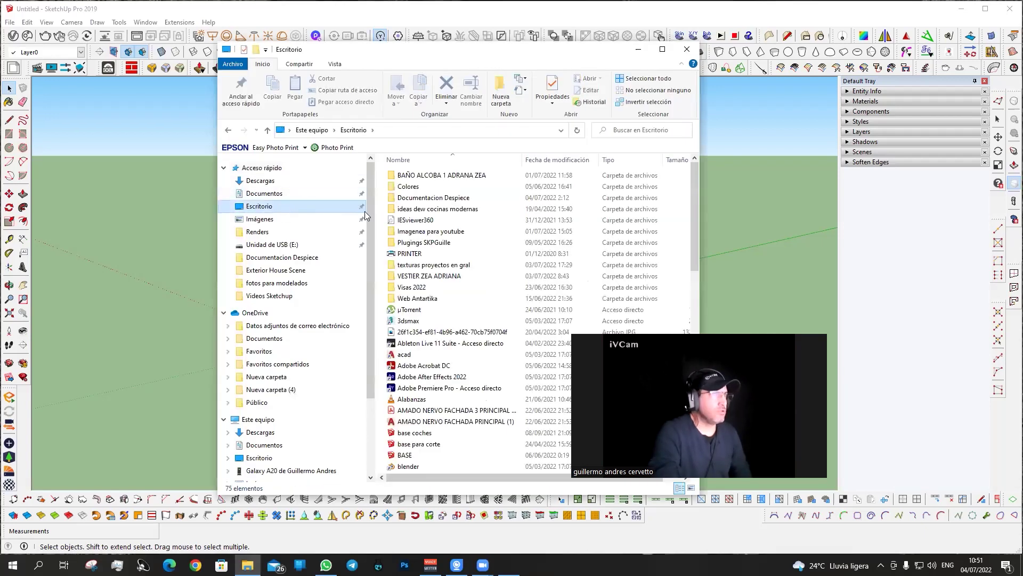
pyautogui.doubleClick(446, 200)
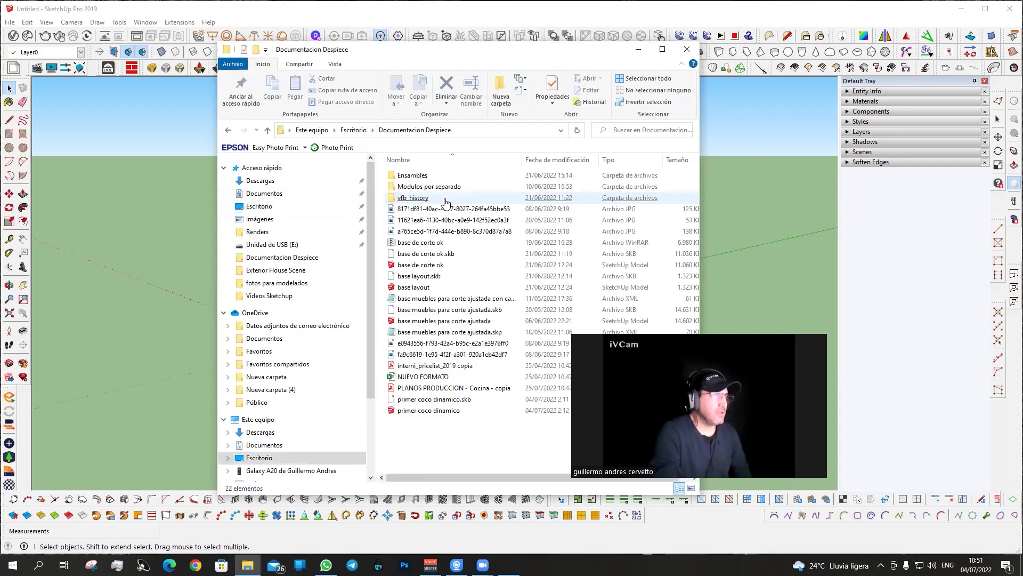
pyautogui.click(429, 410)
pyautogui.click(687, 49)
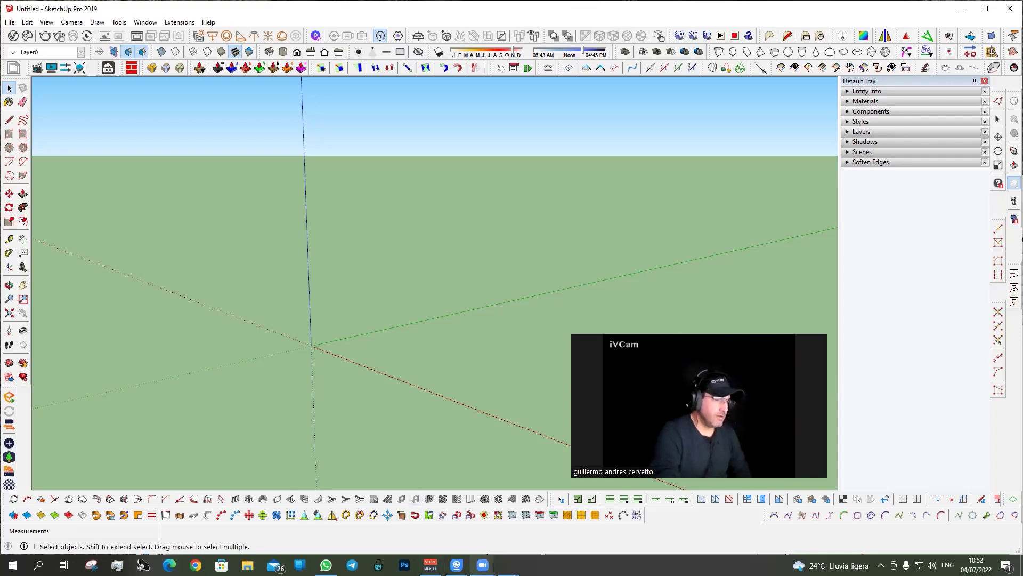
pyautogui.moveTo(430, 565)
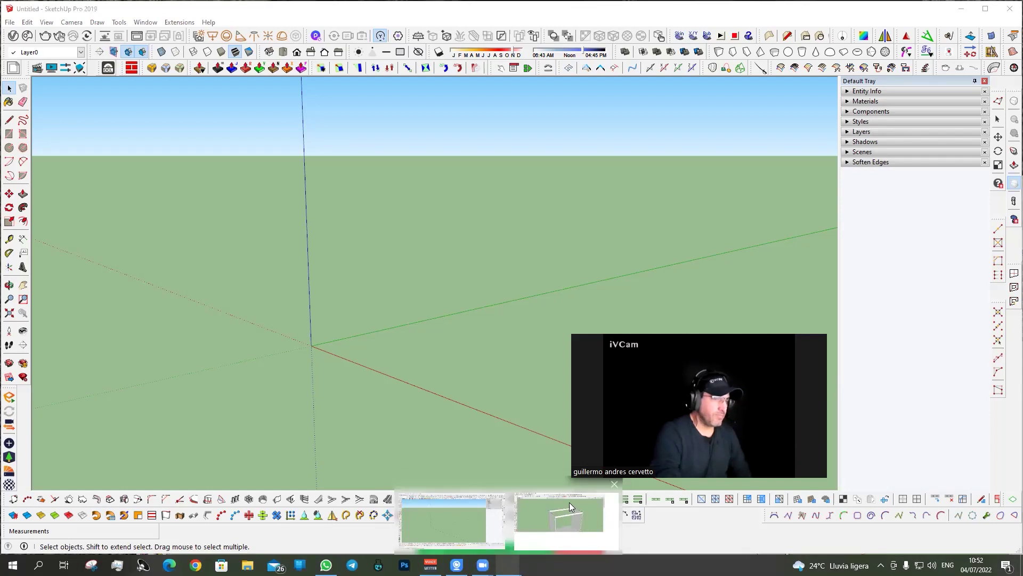
# Maximize the primer coco dinamico window, orbit to a frontal view and select the cabinet.
pyautogui.click(570, 506)
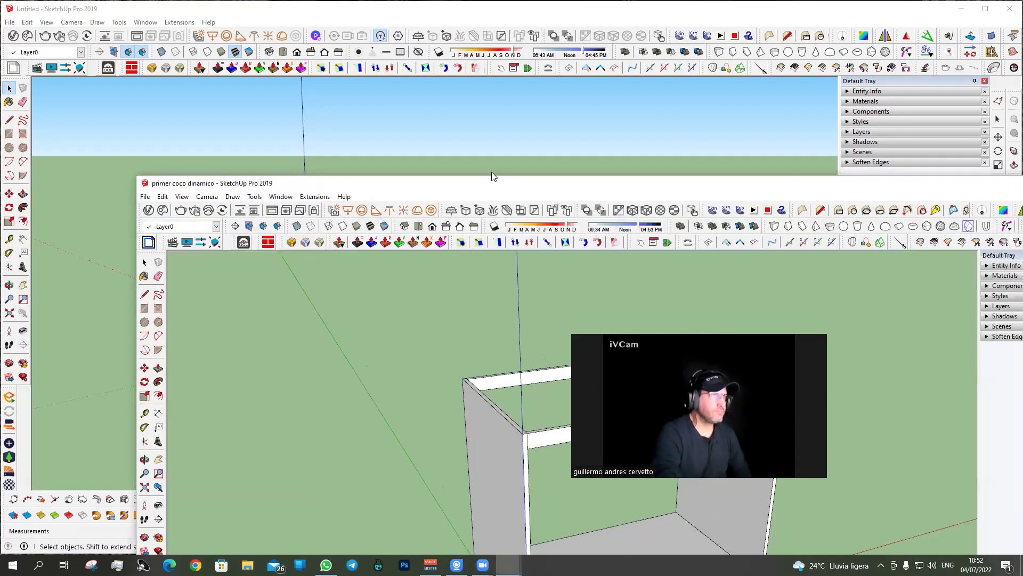
pyautogui.doubleClick(493, 181)
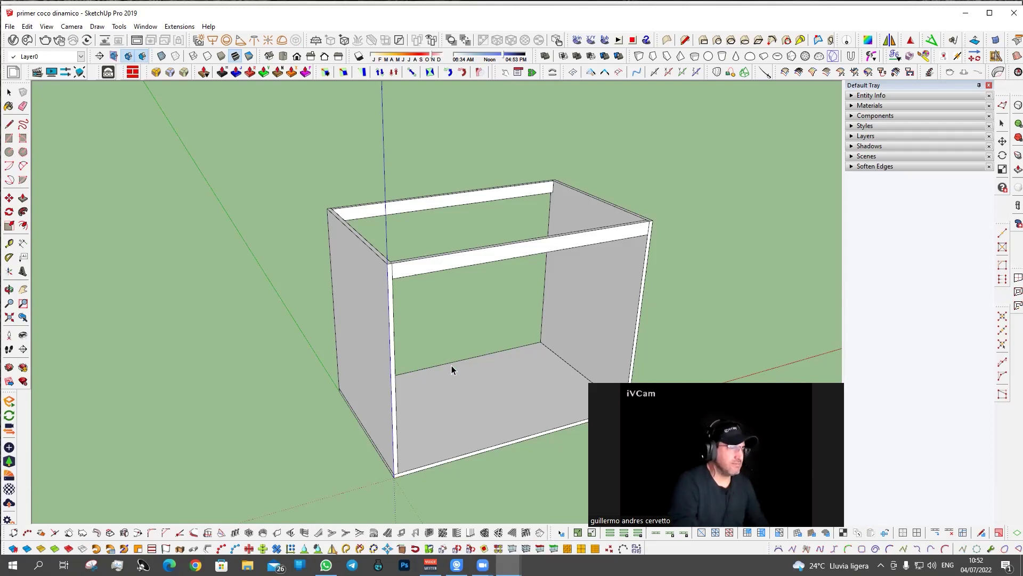
pyautogui.press('space')
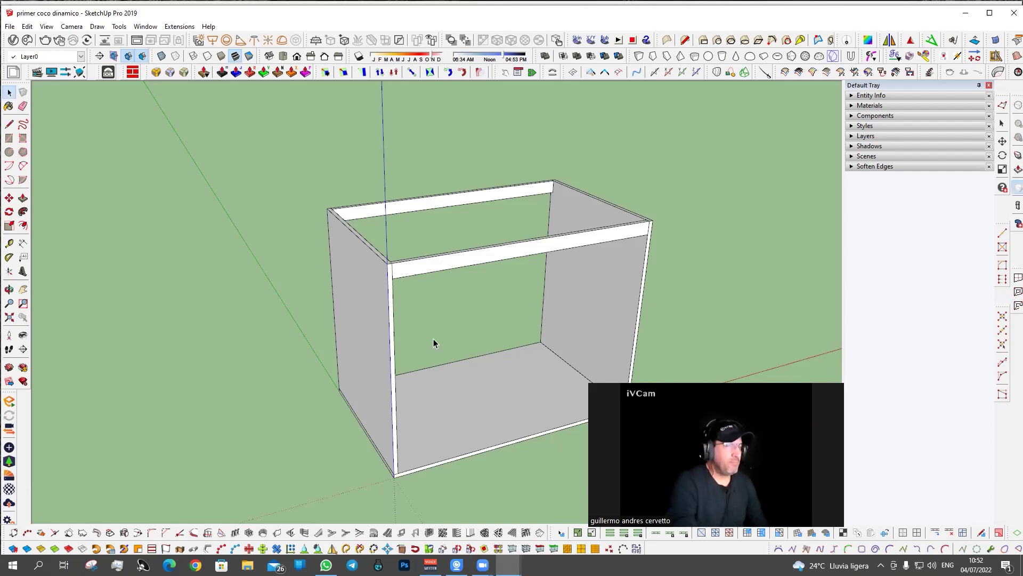
pyautogui.moveTo(434, 339)
pyautogui.mouseDown(button='middle')
pyautogui.moveTo(446, 342)
pyautogui.moveTo(471, 158)
pyautogui.mouseUp(button='middle')
pyautogui.moveTo(430, 283)
pyautogui.mouseDown(button='middle')
pyautogui.moveTo(338, 222)
pyautogui.moveTo(372, 289)
pyautogui.moveTo(358, 299)
pyautogui.moveTo(417, 319)
pyautogui.moveTo(326, 267)
pyautogui.moveTo(289, 272)
pyautogui.moveTo(427, 327)
pyautogui.moveTo(484, 331)
pyautogui.mouseUp(button='middle')
pyautogui.scroll(-3, 289, 272)
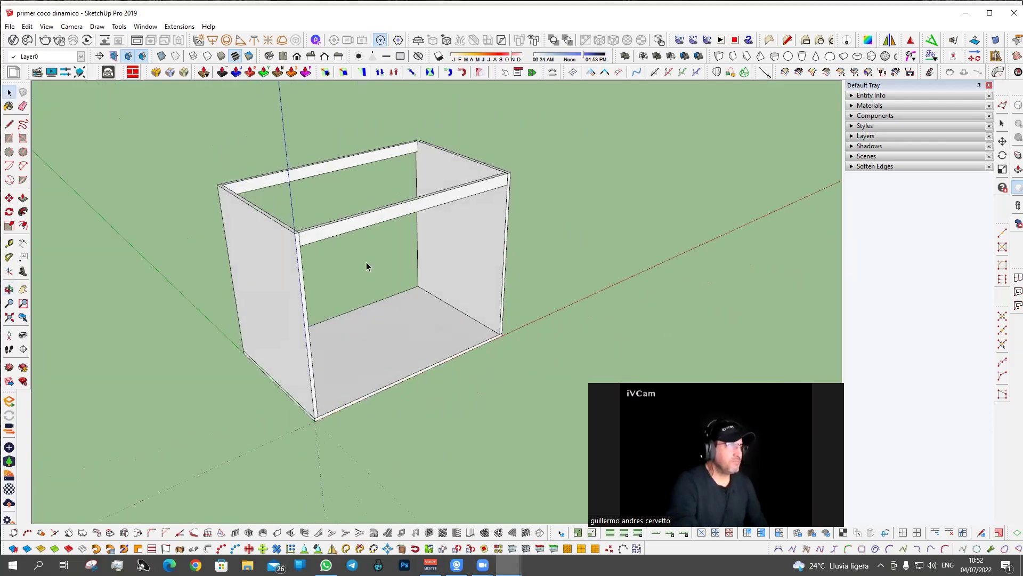
pyautogui.click(459, 261)
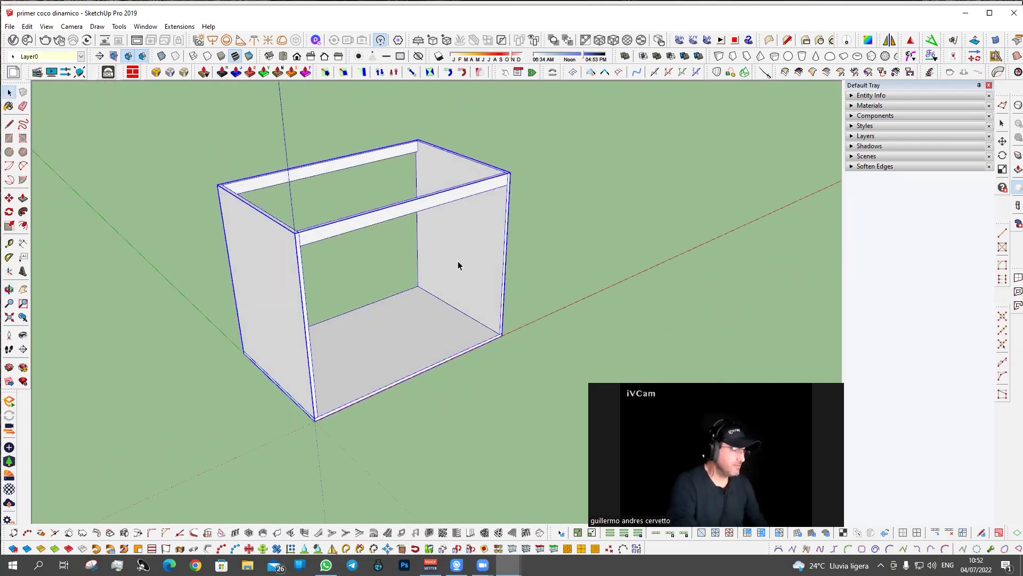
# Open the cabinet's Component Options and set LenX to 20 cm.
pyautogui.rightClick(259, 255)
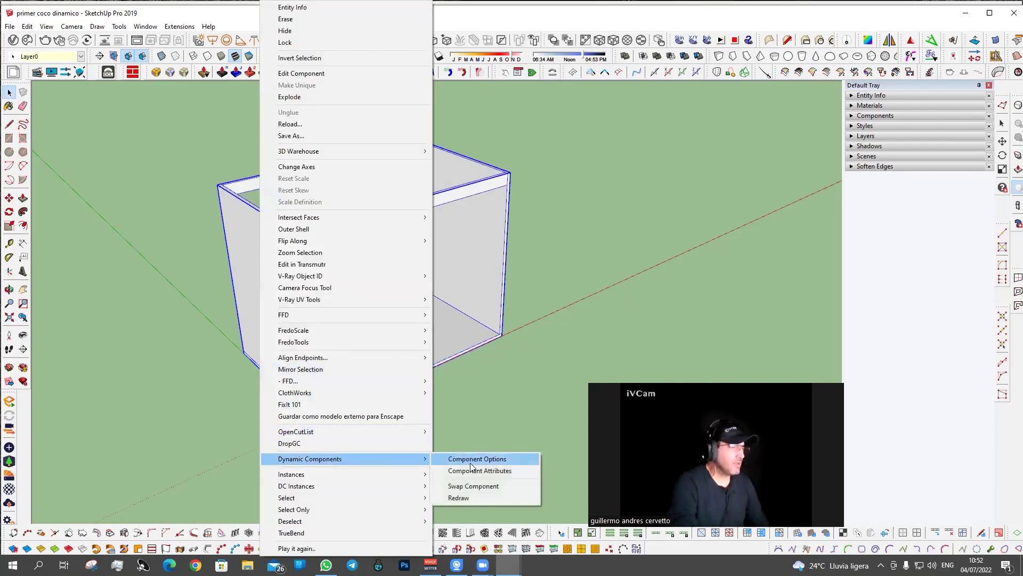
pyautogui.click(471, 462)
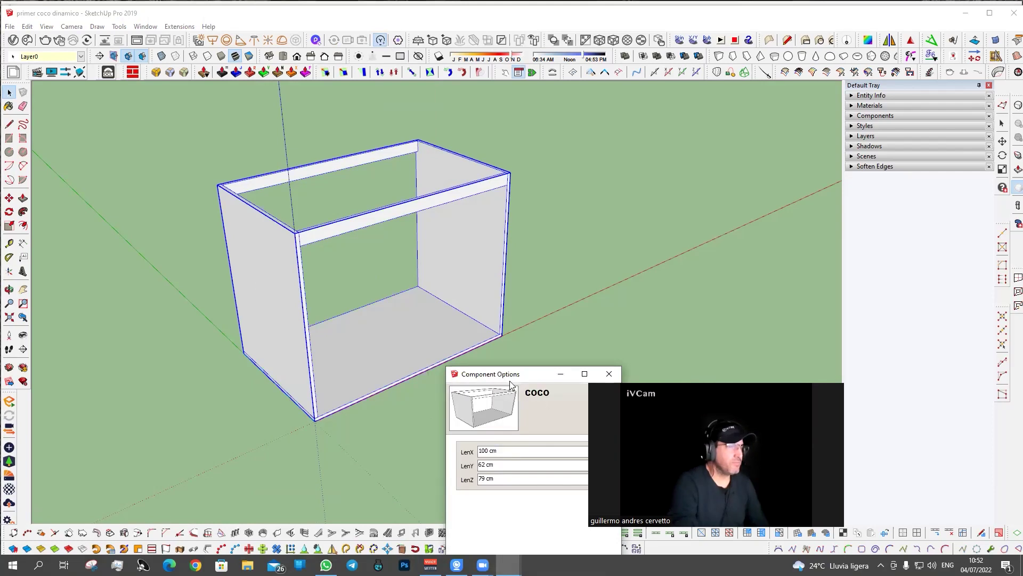
pyautogui.moveTo(498, 366)
pyautogui.mouseDown()
pyautogui.moveTo(287, 172)
pyautogui.moveTo(89, 99)
pyautogui.mouseUp()
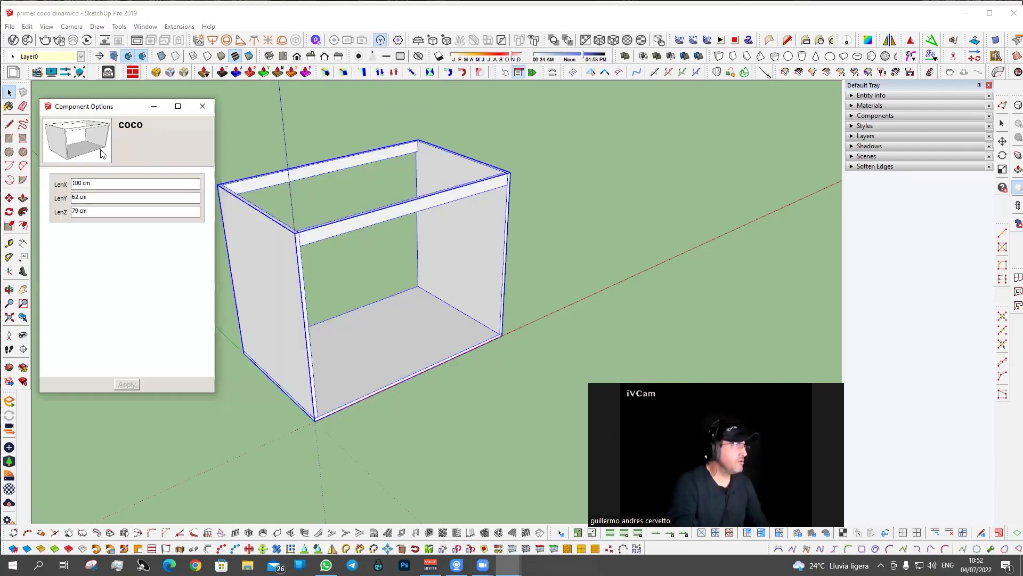
pyautogui.moveTo(97, 185); pyautogui.dragTo(40, 188)
pyautogui.write('20')
pyautogui.press('Return')
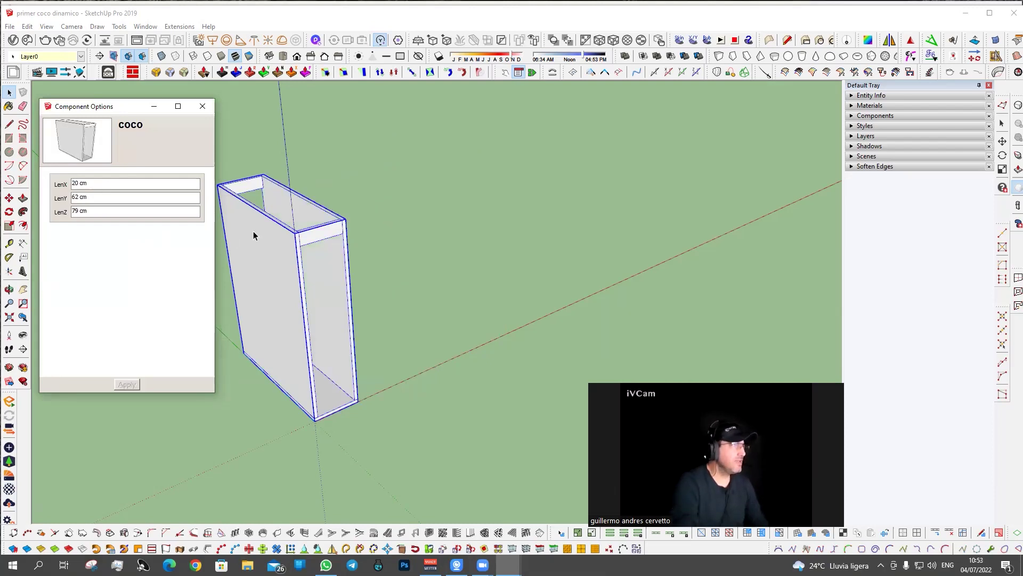
# Set LenY to 40 cm, close Component Options and undo the last change.
pyautogui.scroll(3, 253, 231)
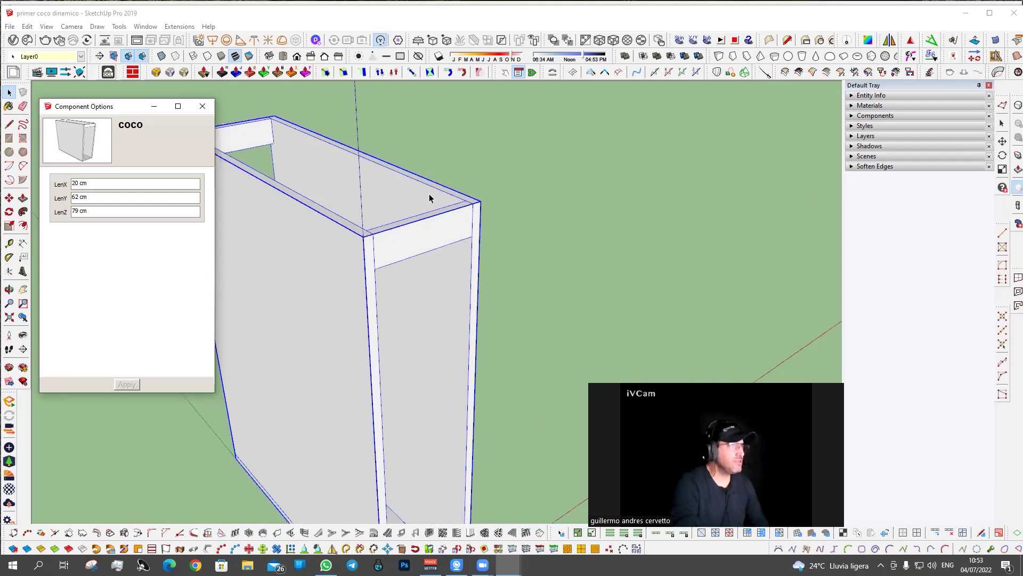
pyautogui.scroll(2, 426, 187)
pyautogui.scroll(1, 426, 187)
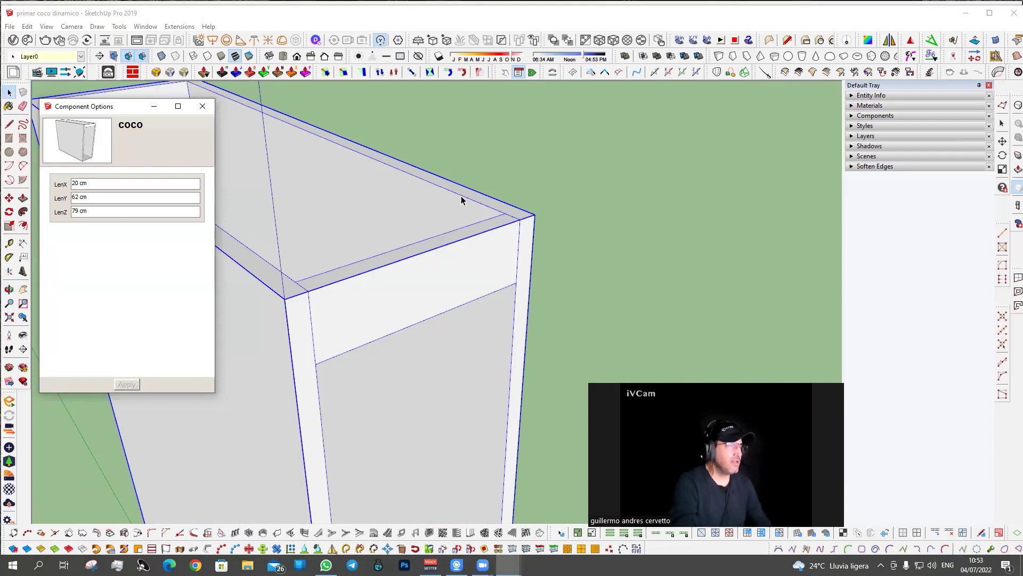
pyautogui.scroll(-1, 462, 200)
pyautogui.scroll(-2, 461, 200)
pyautogui.scroll(-2, 461, 200)
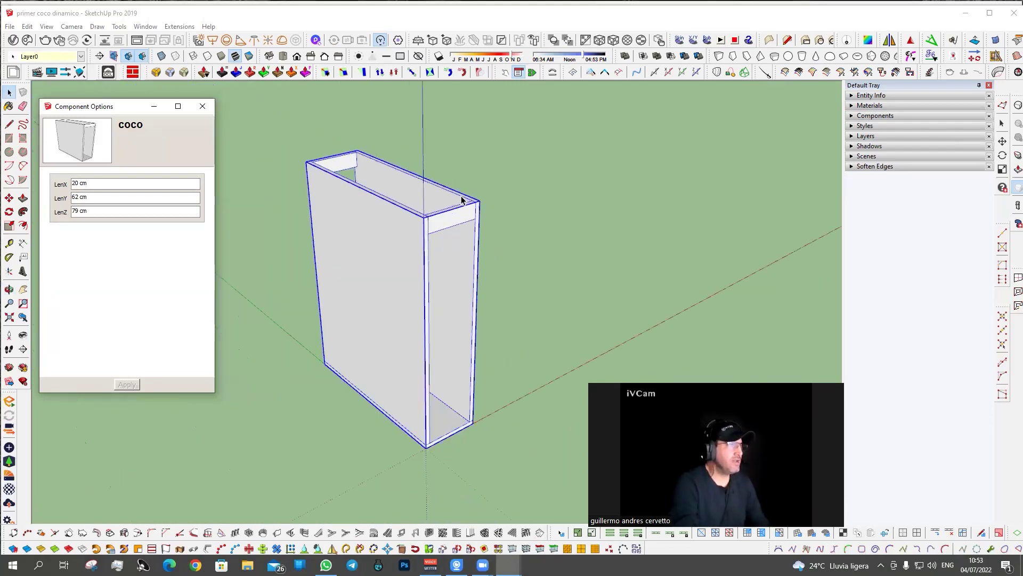
pyautogui.scroll(-1, 462, 200)
pyautogui.moveTo(109, 202); pyautogui.dragTo(35, 204)
pyautogui.write('40')
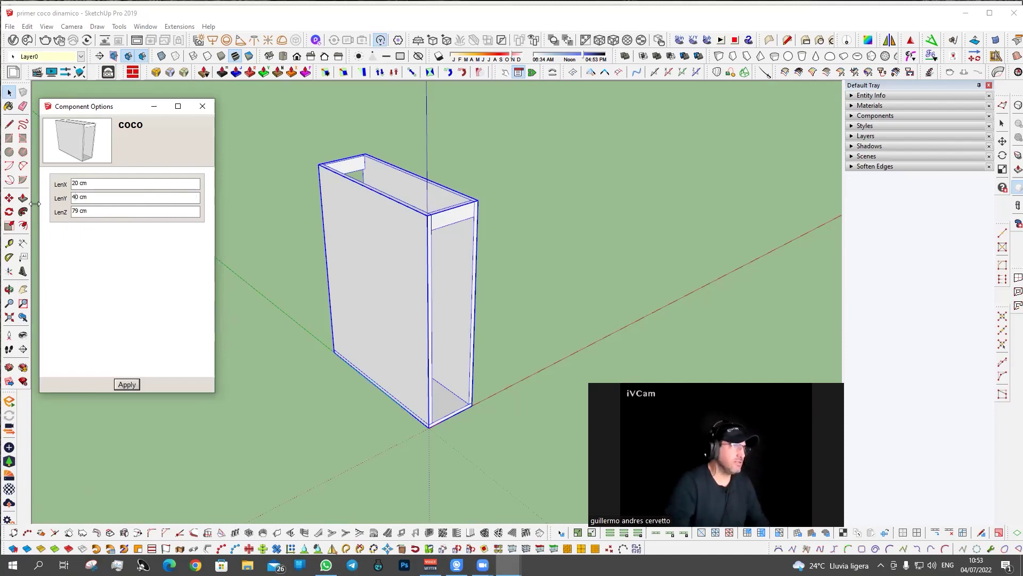
pyautogui.press('Return')
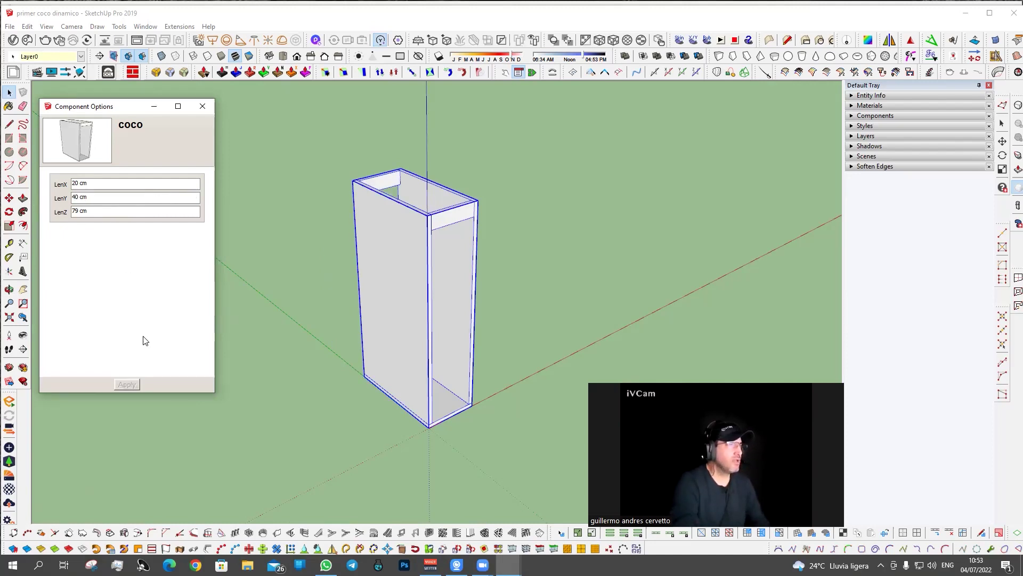
pyautogui.click(203, 106)
pyautogui.click(303, 186)
pyautogui.hotkey('ctrl', 'z')
# Scale the cabinet narrower along the green axis, then close the primer coco dinamico window.
pyautogui.click(376, 274)
pyautogui.press('s')
pyautogui.click(372, 295)
pyautogui.click(486, 249)
pyautogui.keyDown('shift'); pyautogui.moveTo(481, 257); pyautogui.dragTo(205, 311, button='middle'); pyautogui.keyUp('shift')
pyautogui.press('s')
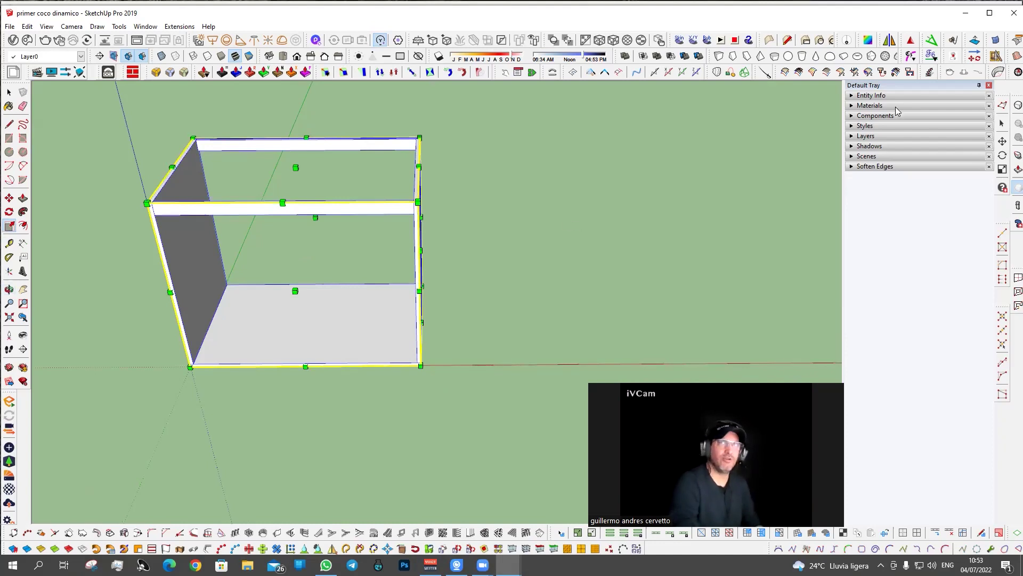
pyautogui.click(1013, 12)
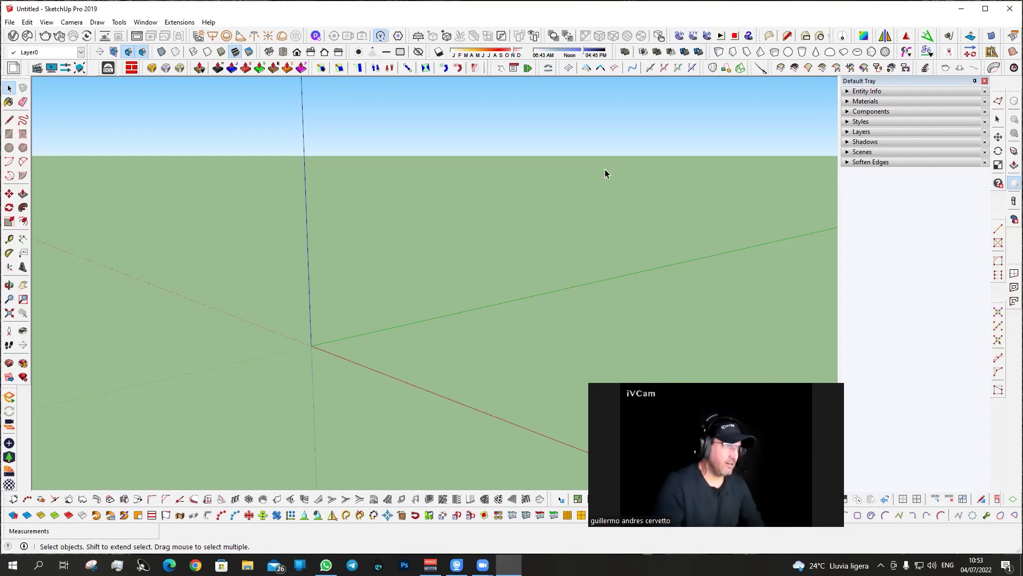
# Draw a 1000 by 62 rectangle at the origin, then undo it.
pyautogui.moveTo(183, 428)
pyautogui.mouseDown(button='middle')
pyautogui.moveTo(324, 468)
pyautogui.moveTo(50, 353)
pyautogui.moveTo(634, 303)
pyautogui.moveTo(408, 263)
pyautogui.moveTo(325, 267)
pyautogui.mouseUp(button='middle')
pyautogui.moveTo(288, 322); pyautogui.dragTo(304, 317, button='middle')
pyautogui.press('r')
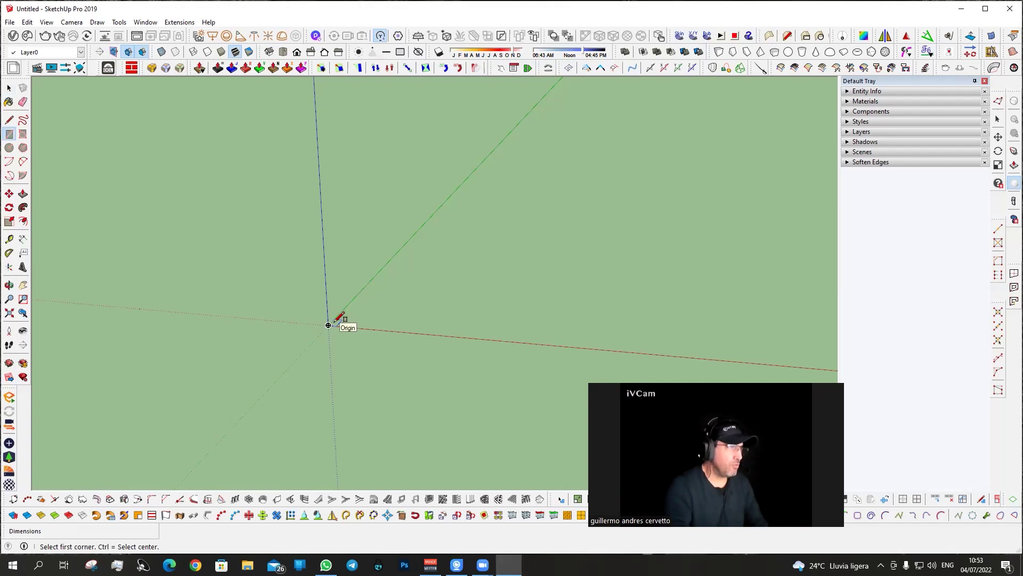
pyautogui.click(334, 322)
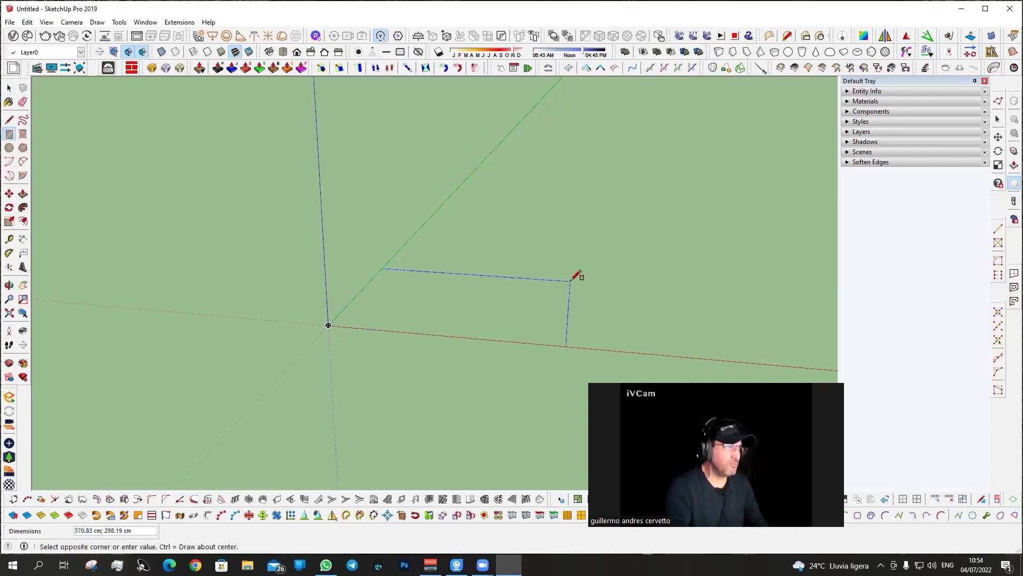
pyautogui.write('1000')
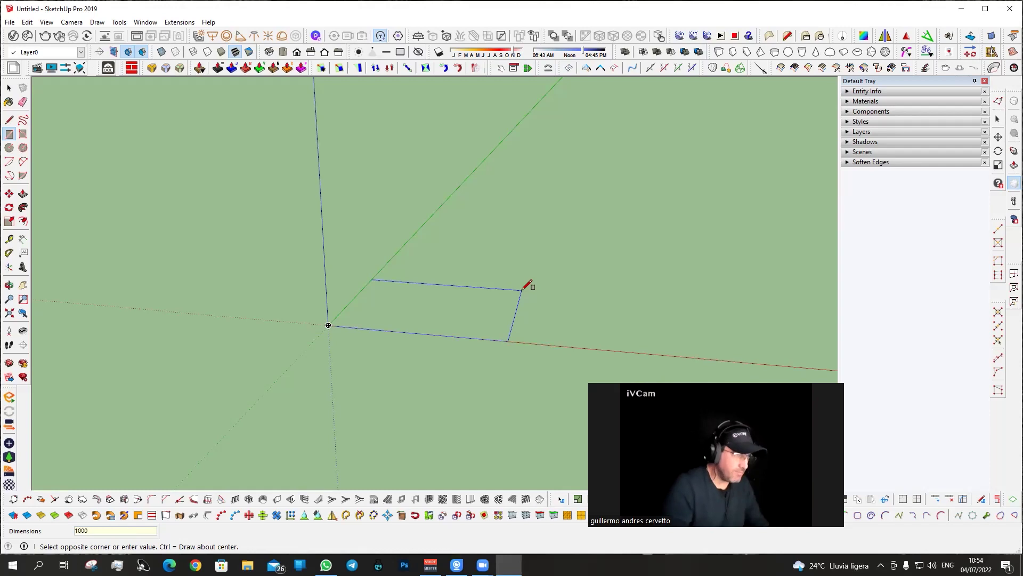
pyautogui.write(';')
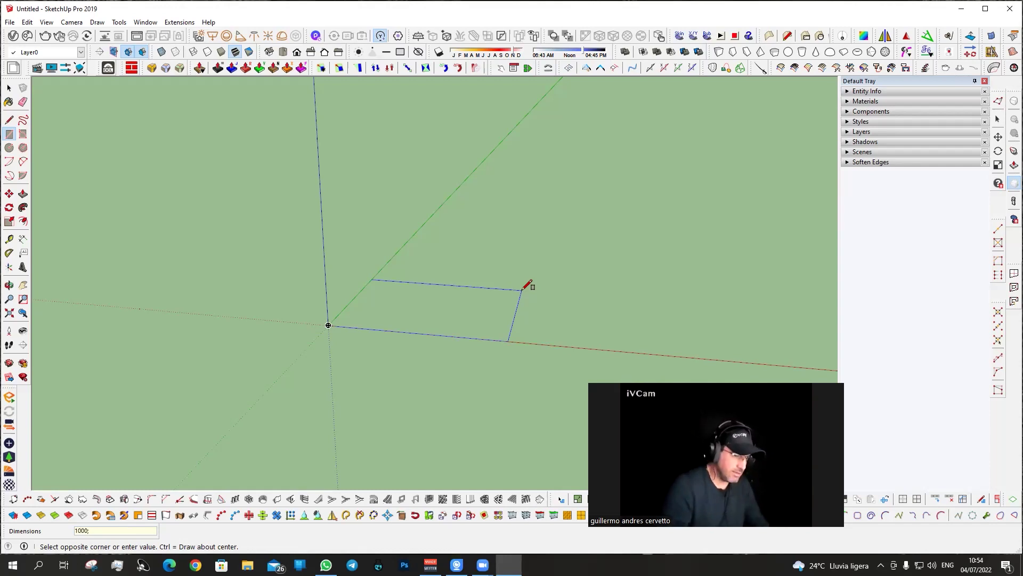
pyautogui.press('Return')
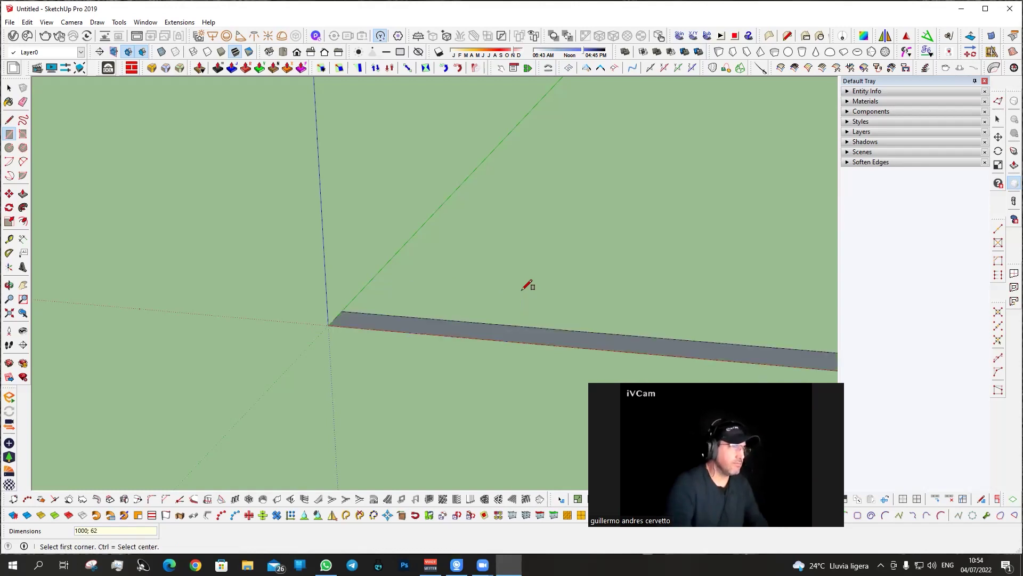
pyautogui.scroll(-3, 527, 286)
pyautogui.scroll(-2, 527, 286)
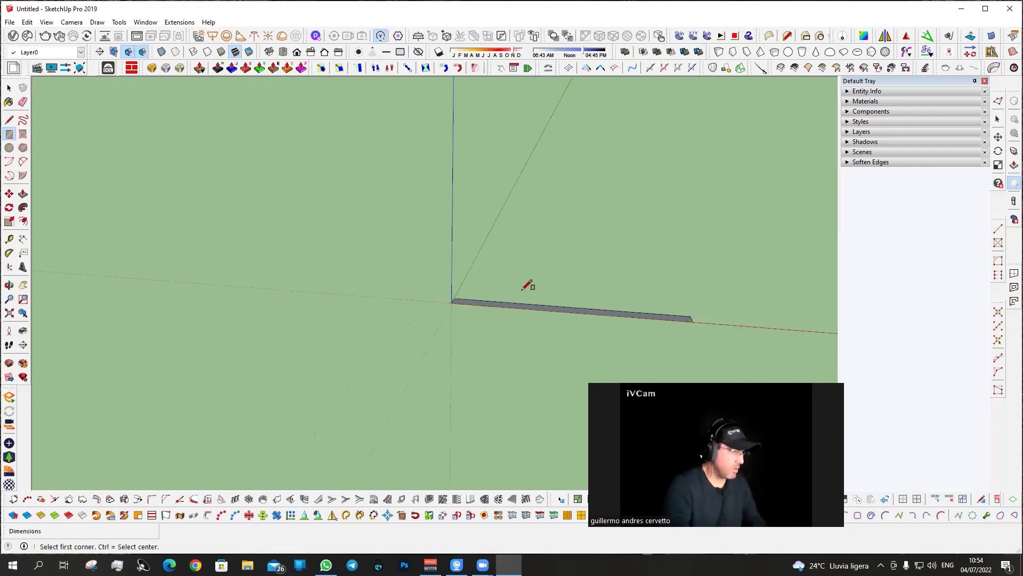
pyautogui.hotkey('ctrl', 'z')
# Redraw the rectangle at the origin as 100 by 62 and orbit to view it at an angle.
pyautogui.click(451, 303)
pyautogui.write('100;62')
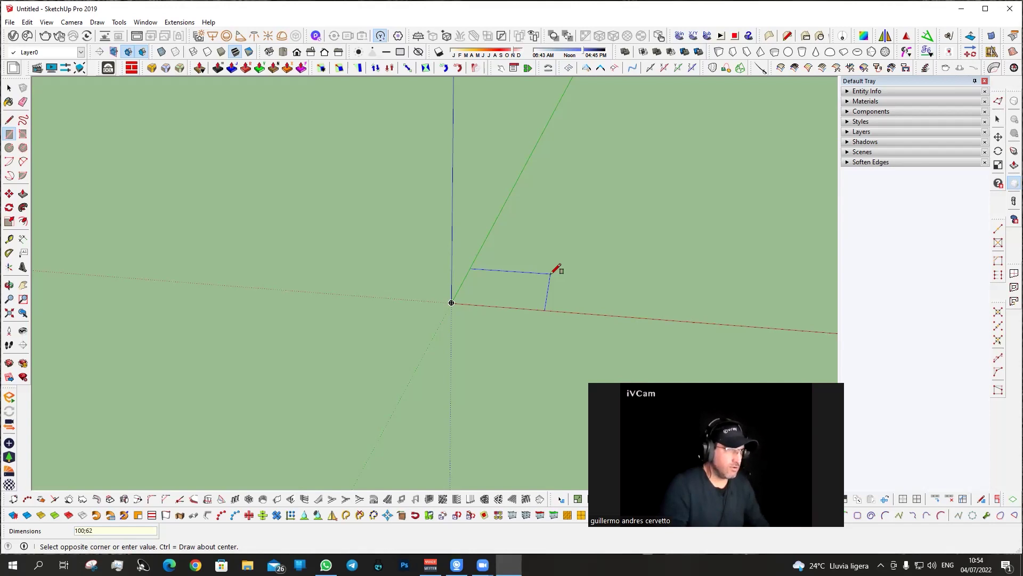
pyautogui.press('Return')
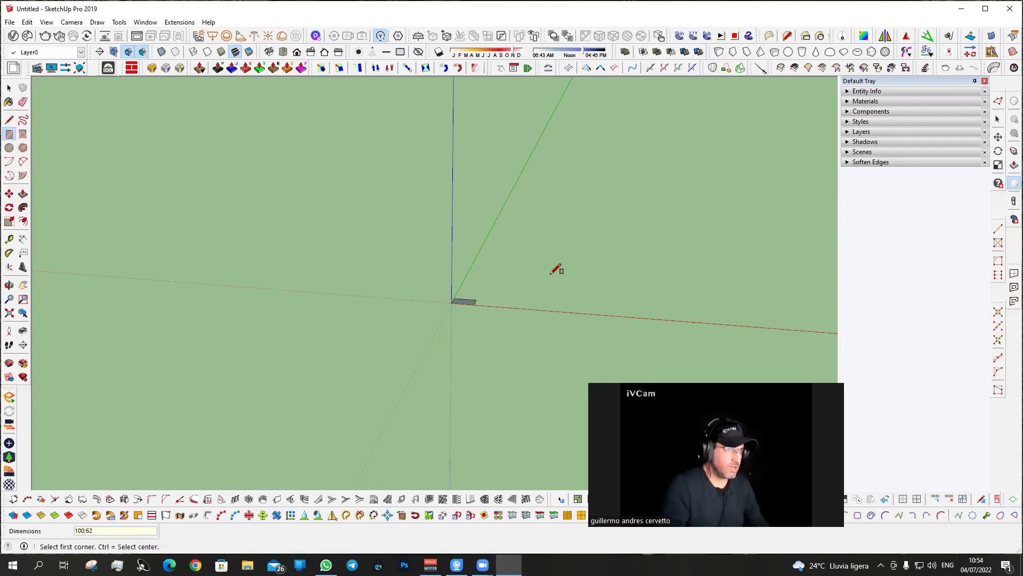
pyautogui.scroll(1, 434, 302)
pyautogui.scroll(2, 541, 304)
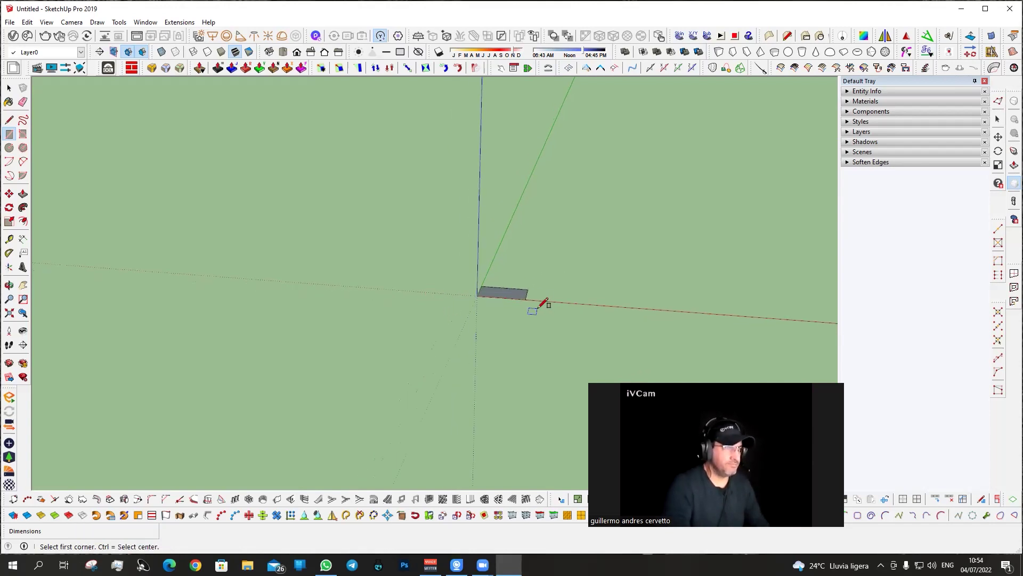
pyautogui.scroll(2, 520, 278)
pyautogui.scroll(3, 492, 280)
pyautogui.moveTo(498, 274)
pyautogui.mouseDown(button='middle')
pyautogui.moveTo(544, 320)
pyautogui.moveTo(707, 293)
pyautogui.mouseUp(button='middle')
pyautogui.moveTo(469, 282); pyautogui.dragTo(449, 299, button='middle')
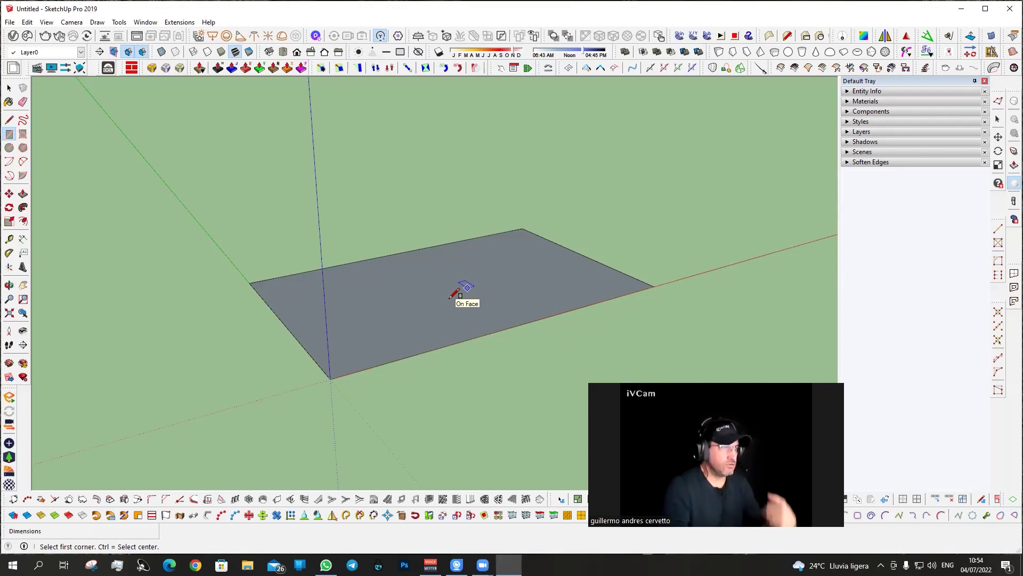
# Push/pull the rectangle up 1.5 cm, select the whole slab and dismiss the component settings.
pyautogui.press('p')
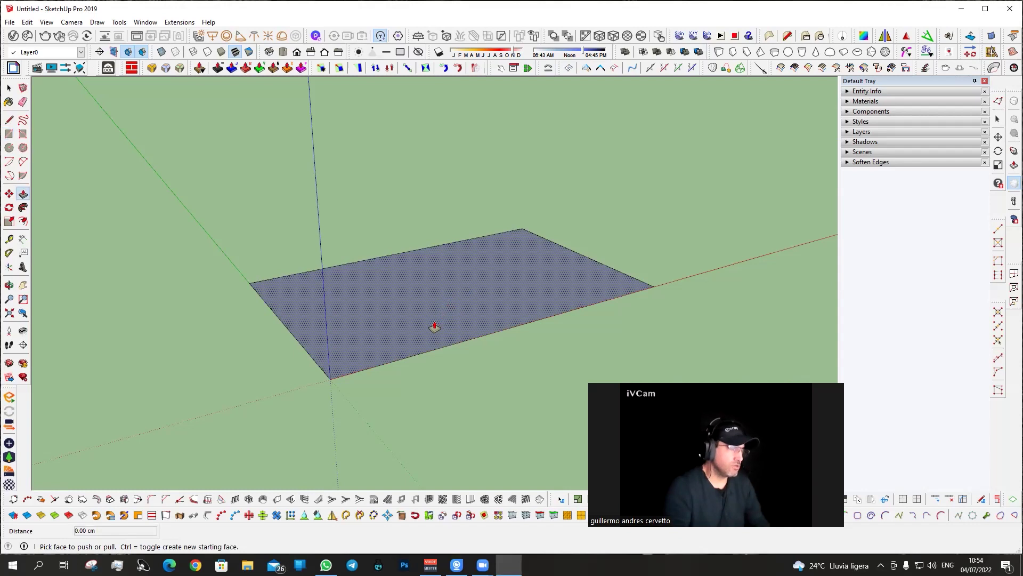
pyautogui.click(434, 326)
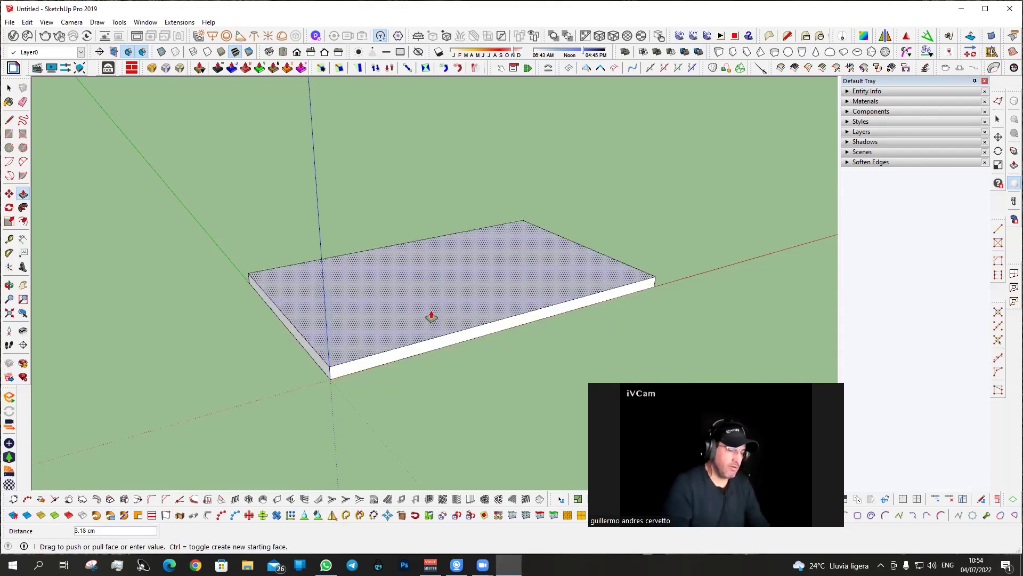
pyautogui.write('1.5')
pyautogui.press('Return')
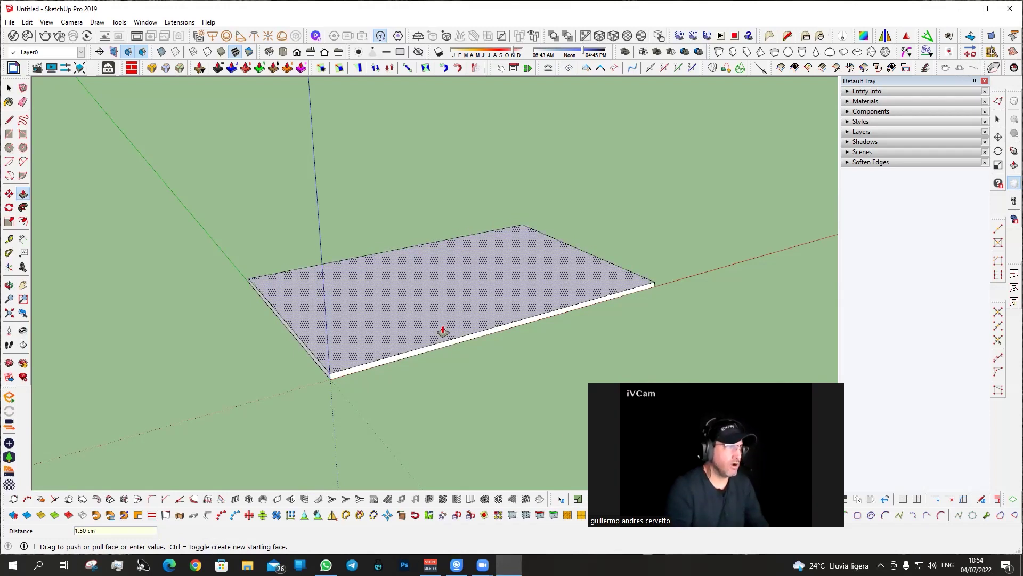
pyautogui.press('space')
pyautogui.tripleClick(443, 327)
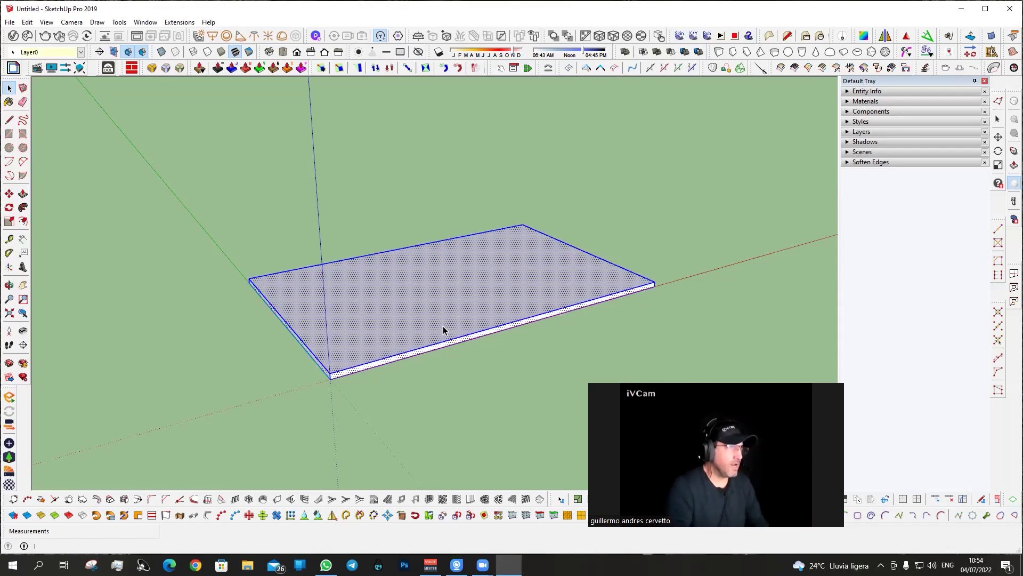
pyautogui.press('g')
pyautogui.press('Escape')
# Make the slab a component named 'piso' from its right-click menu.
pyautogui.rightClick(443, 327)
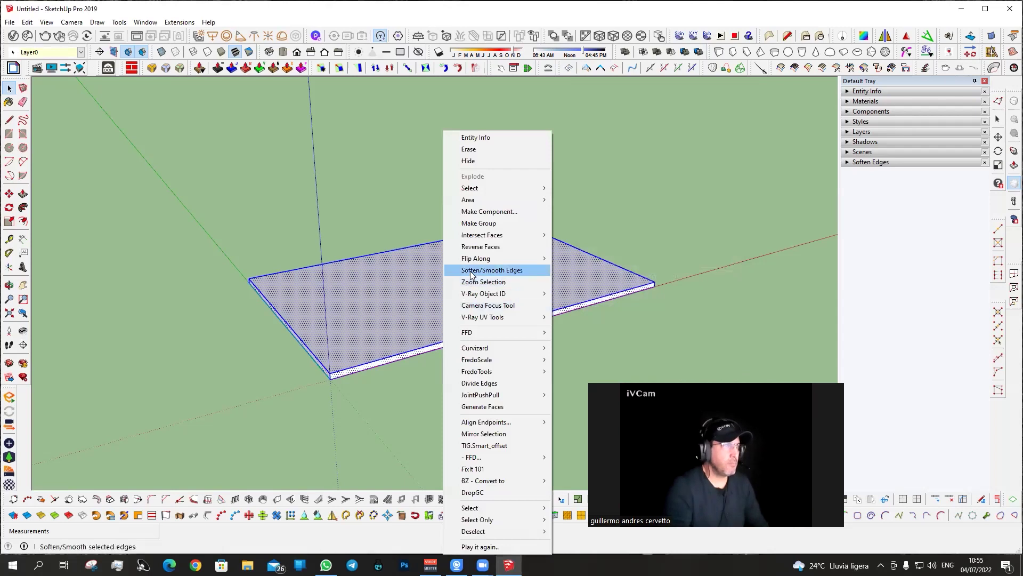
pyautogui.click(491, 212)
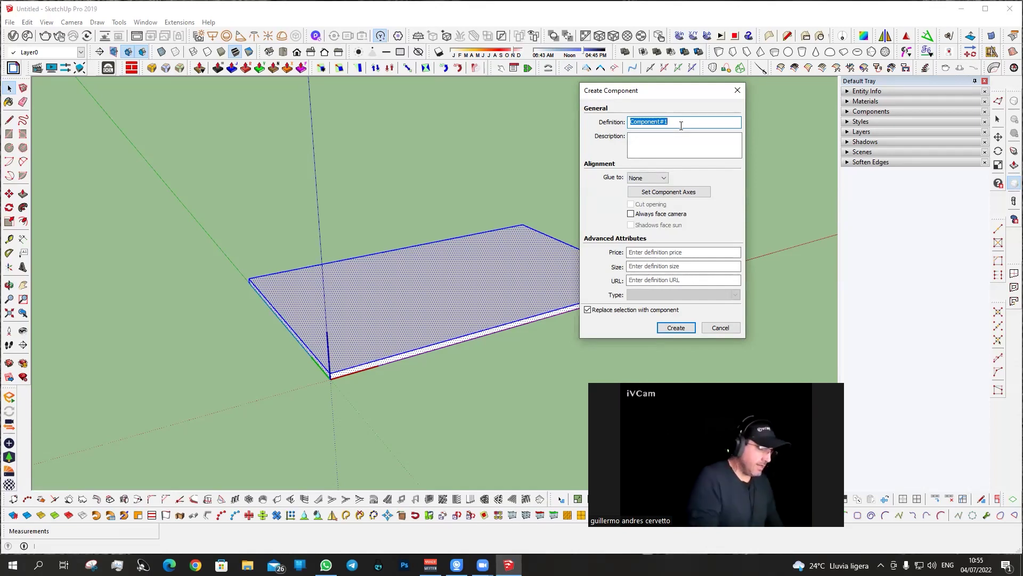
pyautogui.write('pl')
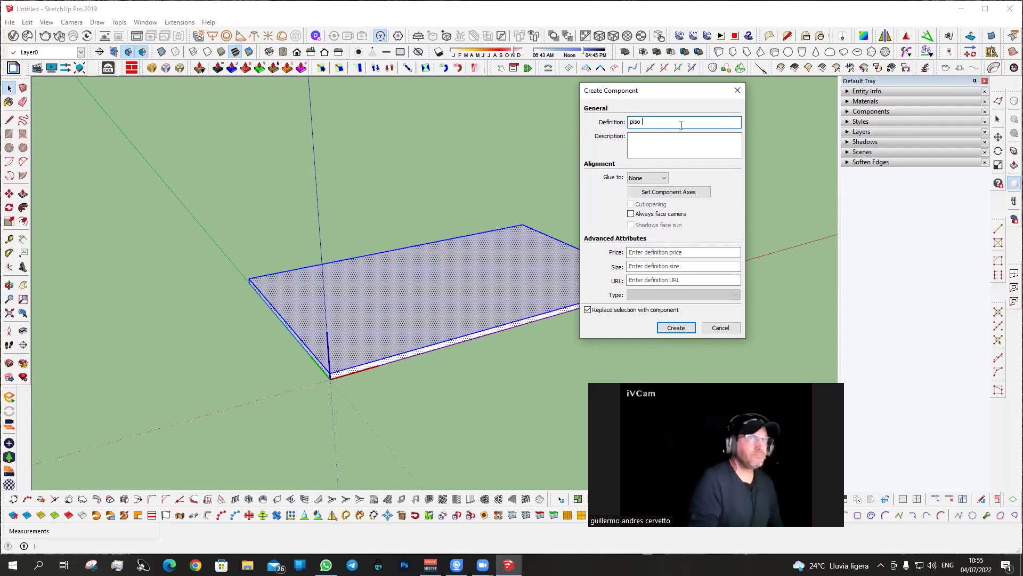
pyautogui.press('Return')
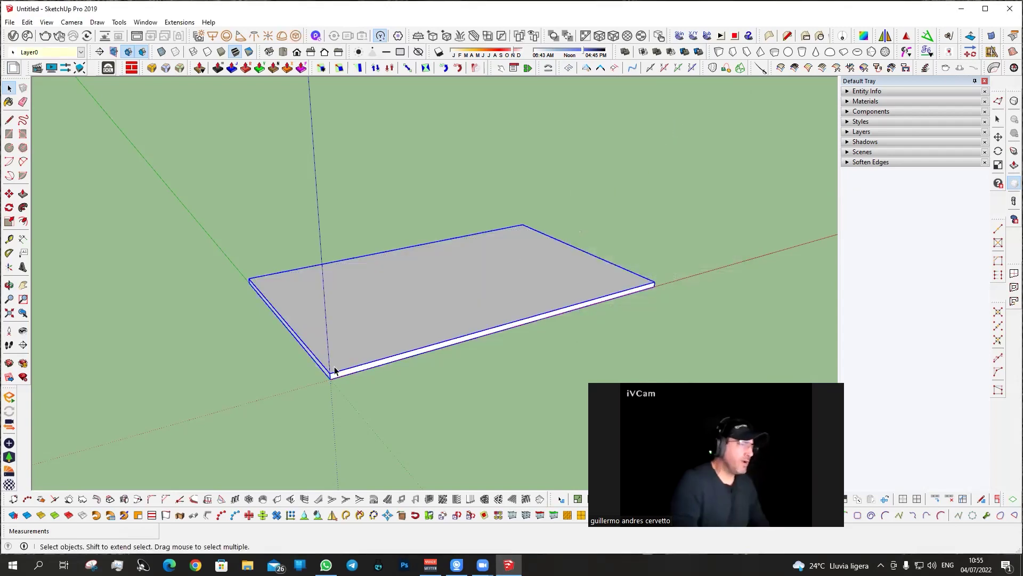
# Rotate a copy of the piso slab 90° about its front corner to stand upright.
pyautogui.press('q')
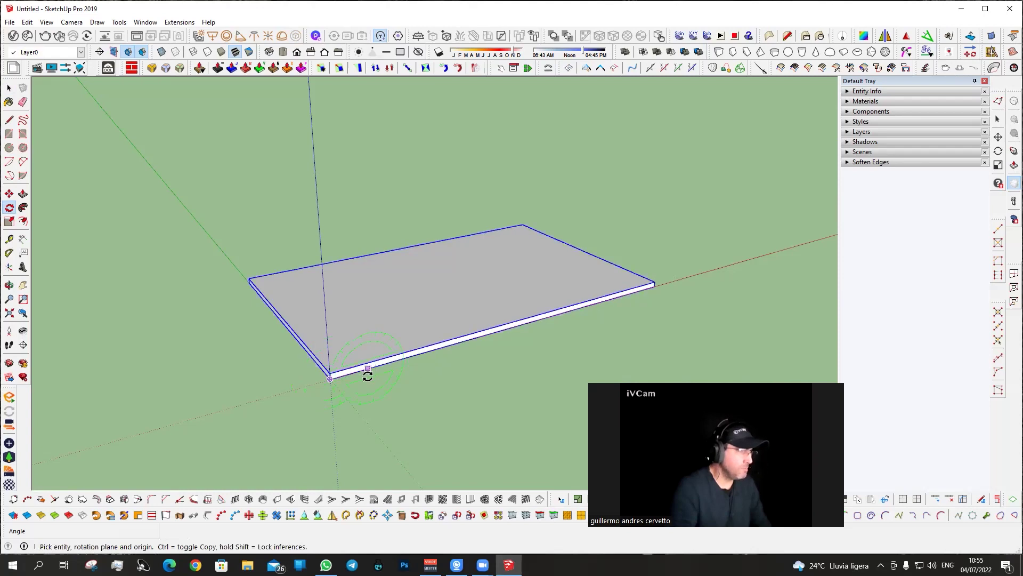
pyautogui.scroll(2, 366, 368)
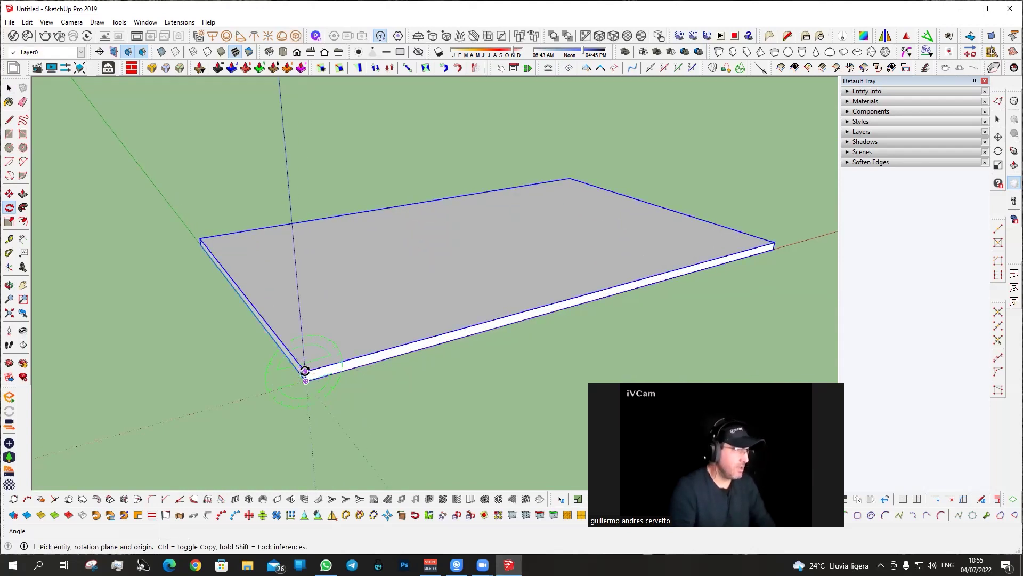
pyautogui.click(304, 371)
pyautogui.click(332, 365)
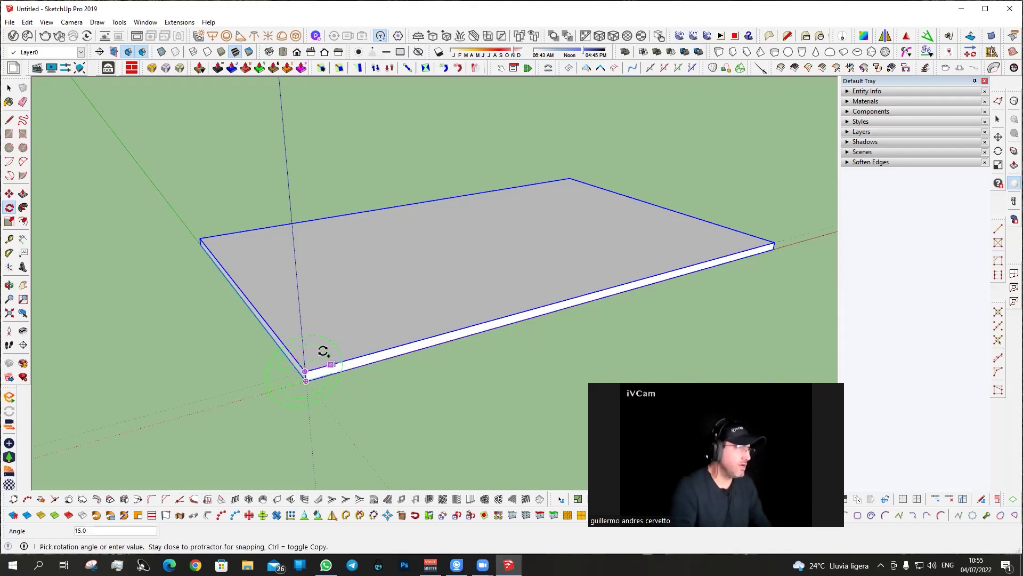
pyautogui.click(306, 341)
pyautogui.scroll(-3, 304, 342)
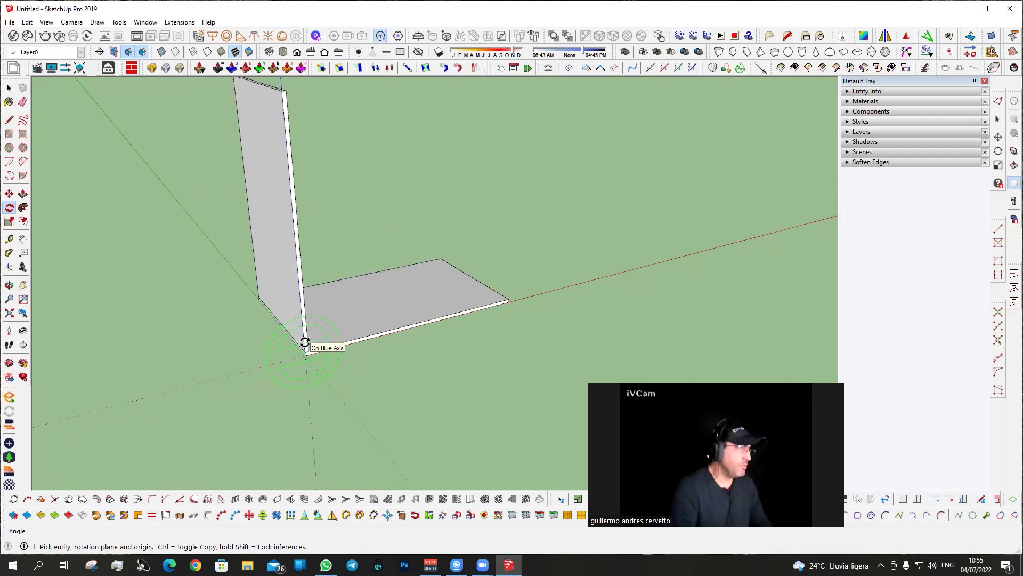
pyautogui.moveTo(297, 280); pyautogui.dragTo(327, 327, button='middle')
pyautogui.press('space')
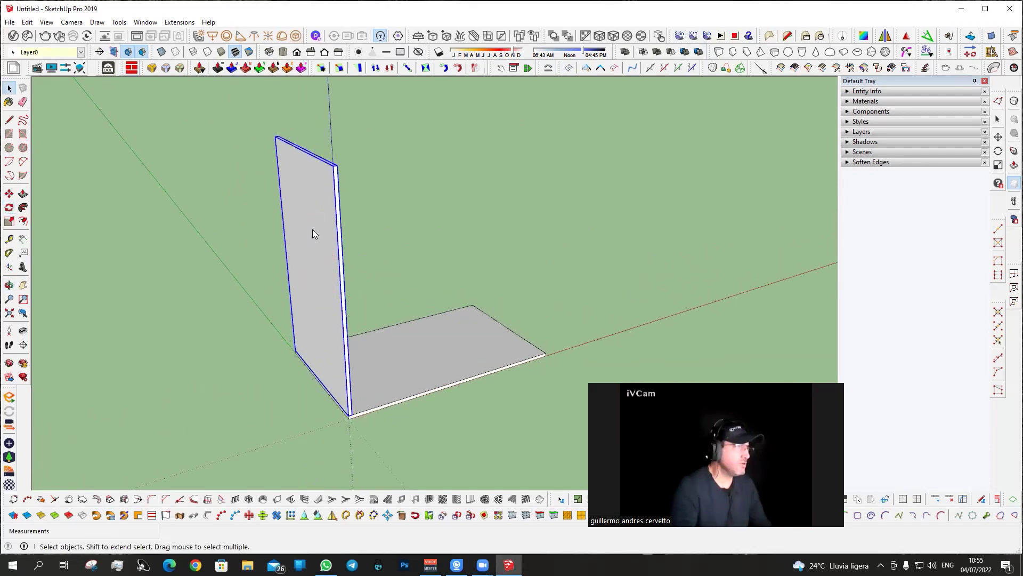
pyautogui.rightClick(313, 230)
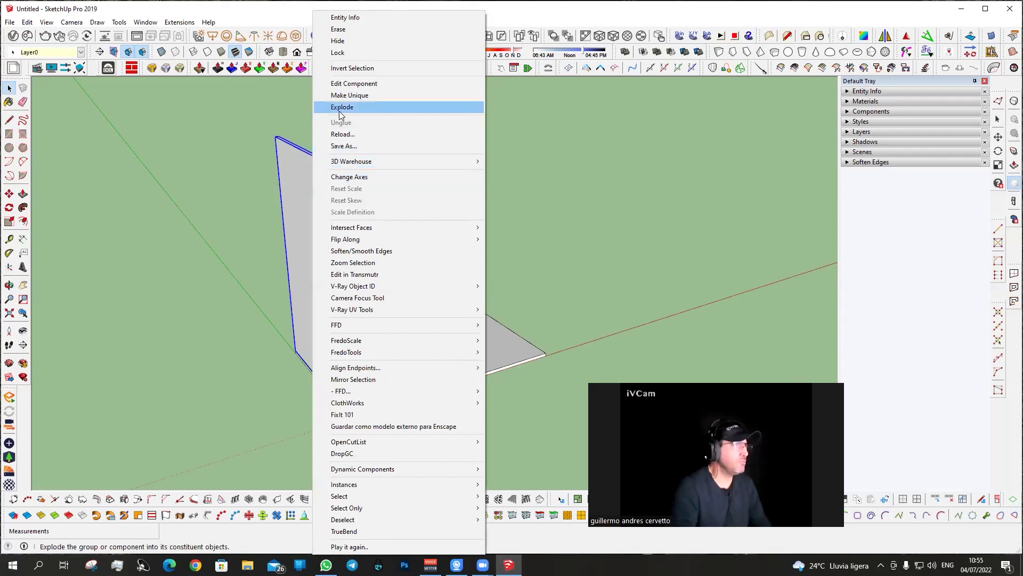
# Explode the upright copy and make it a new component named 'lat izq'.
pyautogui.click(339, 111)
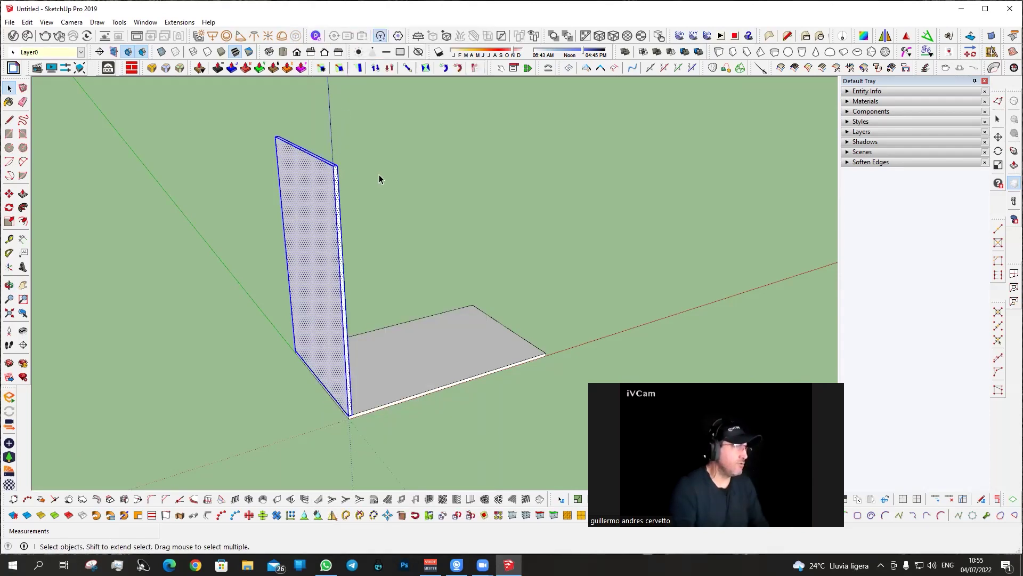
pyautogui.press('g')
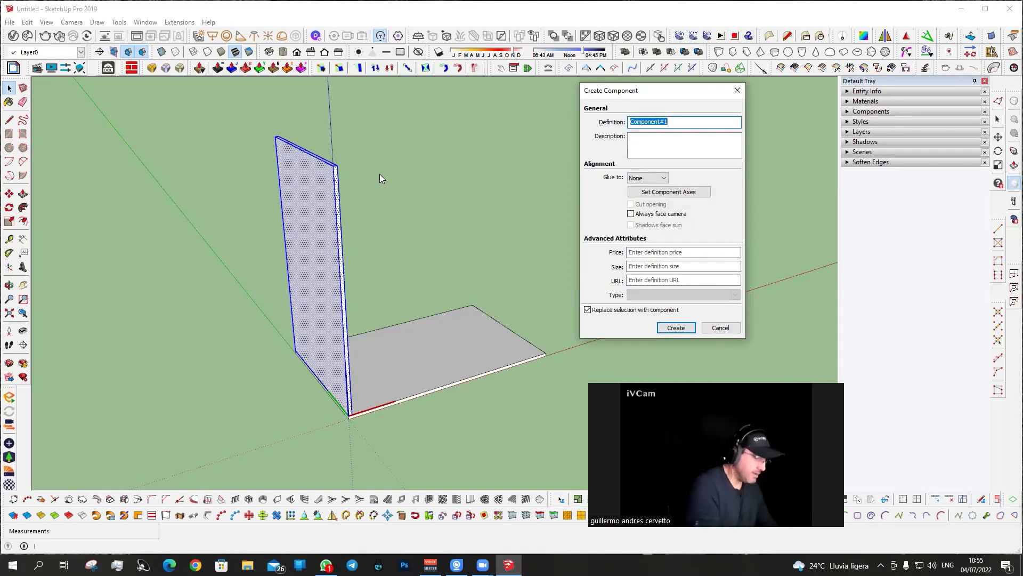
pyautogui.write('lat izq')
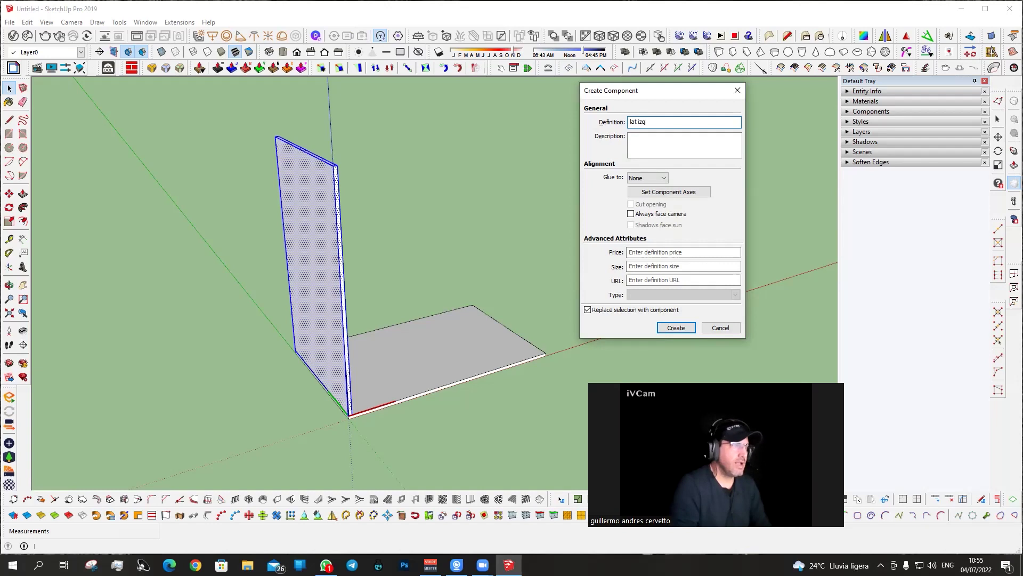
pyautogui.press('Return')
pyautogui.moveTo(288, 345)
pyautogui.mouseDown(button='middle')
pyautogui.moveTo(438, 320)
pyautogui.moveTo(435, 333)
pyautogui.mouseUp(button='middle')
# Place a guide 79 cm up the side wall and lower the wall's top edge to it.
pyautogui.press('t')
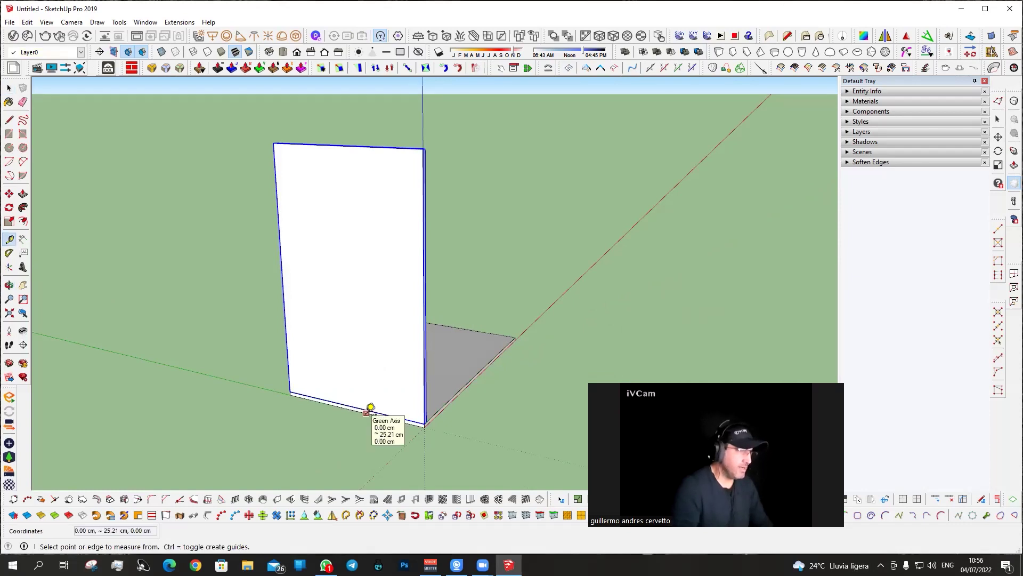
pyautogui.scroll(3, 371, 408)
pyautogui.click(368, 411)
pyautogui.scroll(-3, 370, 411)
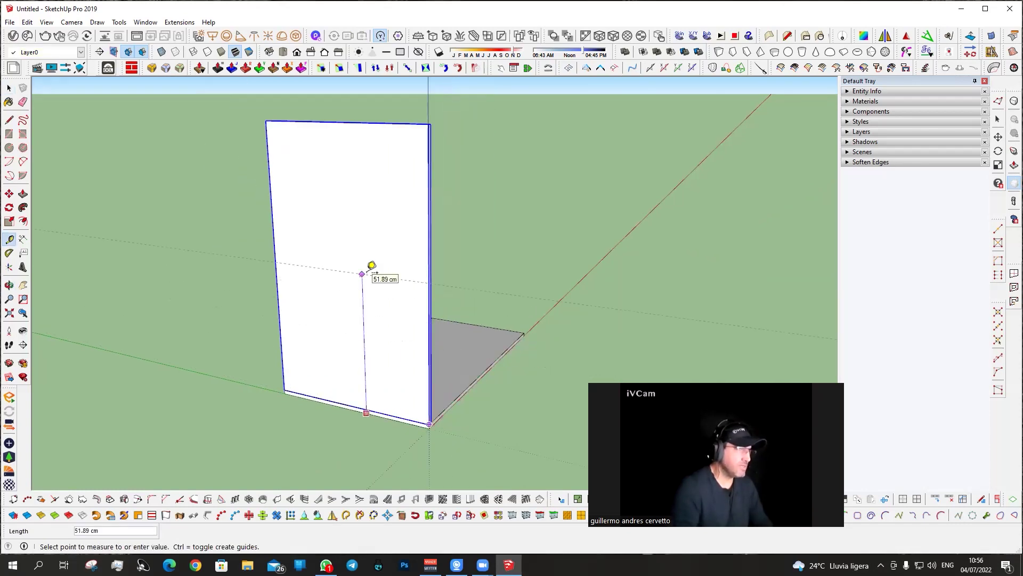
pyautogui.press('Return')
pyautogui.moveTo(373, 268)
pyautogui.mouseDown(button='middle')
pyautogui.moveTo(314, 289)
pyautogui.moveTo(298, 158)
pyautogui.mouseUp(button='middle')
pyautogui.press('space')
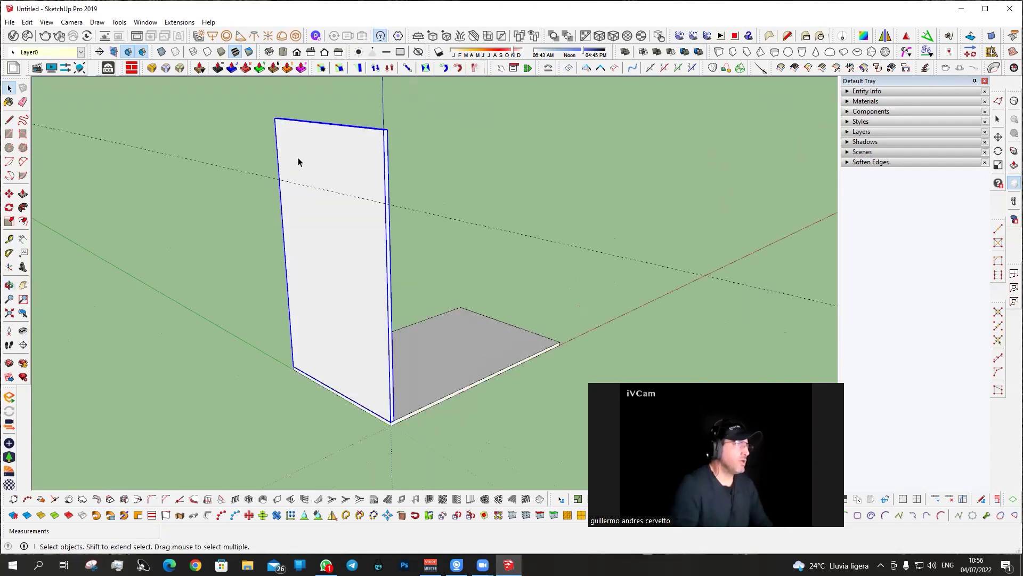
pyautogui.press('s')
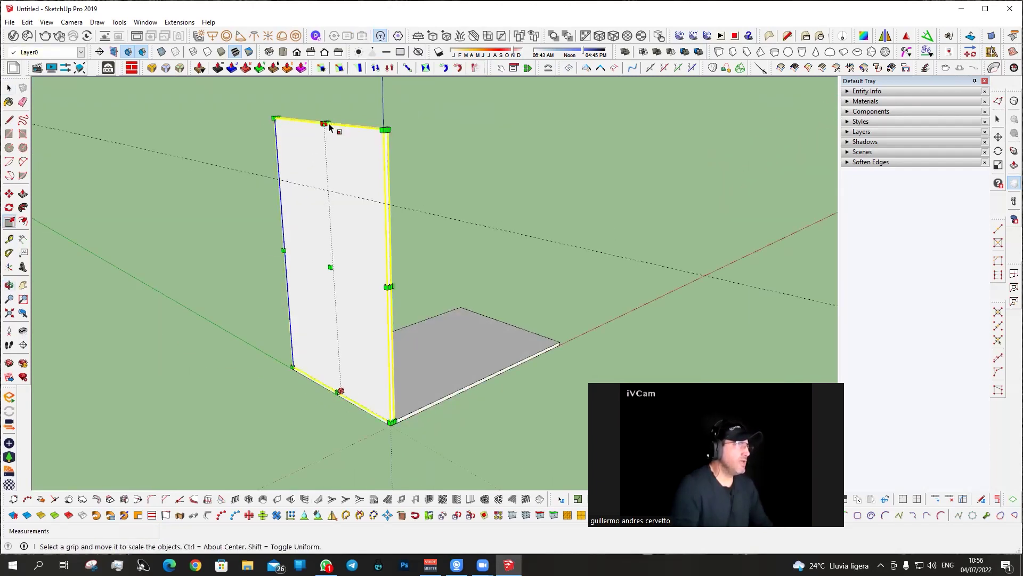
pyautogui.moveTo(328, 124); pyautogui.dragTo(278, 180)
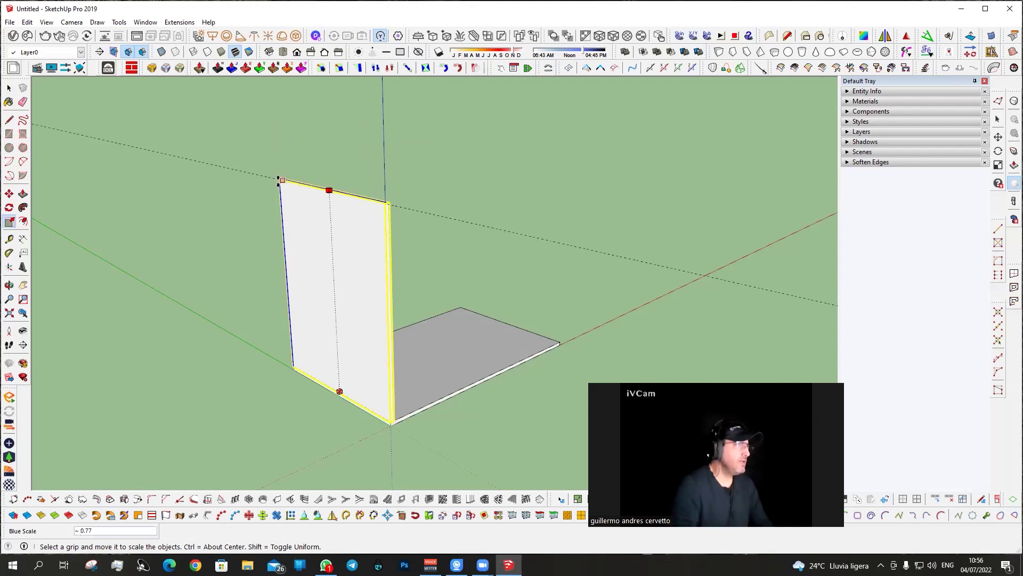
pyautogui.press('space')
pyautogui.click(226, 267)
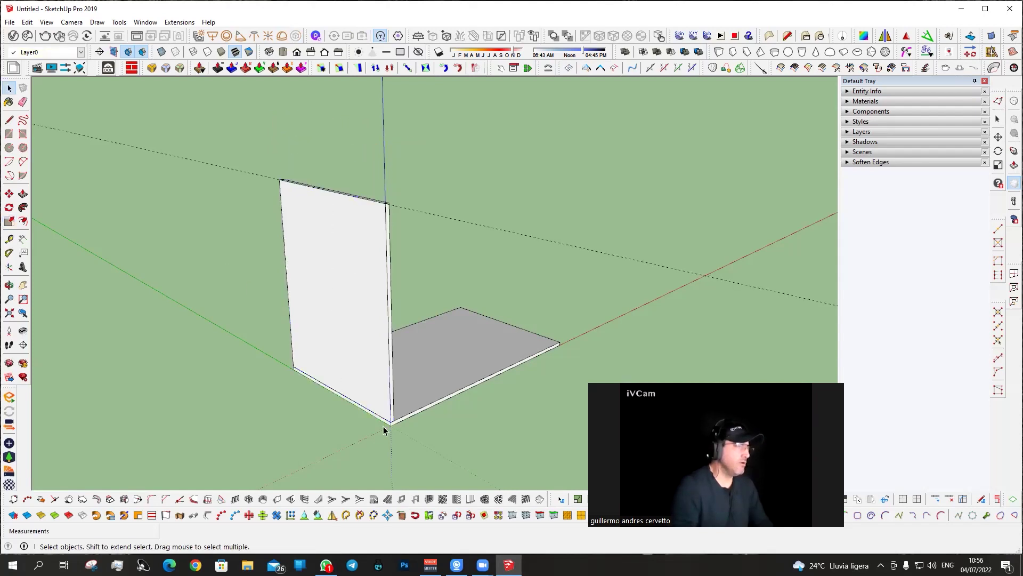
# Dimension the floor slab's 1.50 cm thickness.
pyautogui.scroll(2, 383, 426)
pyautogui.scroll(1, 384, 427)
pyautogui.scroll(1, 384, 426)
pyautogui.scroll(1, 383, 424)
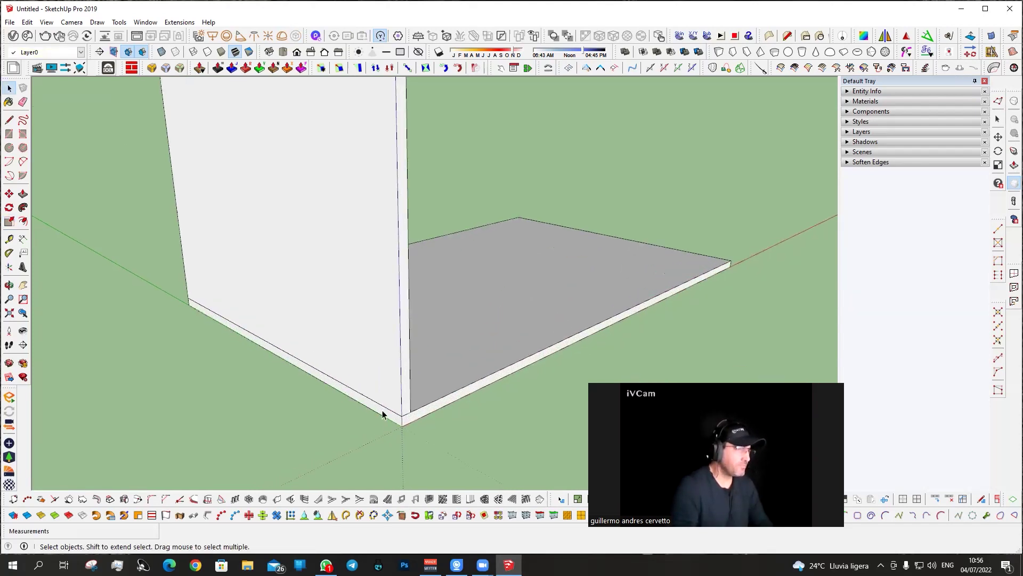
pyautogui.click(382, 414)
pyautogui.scroll(1, 382, 415)
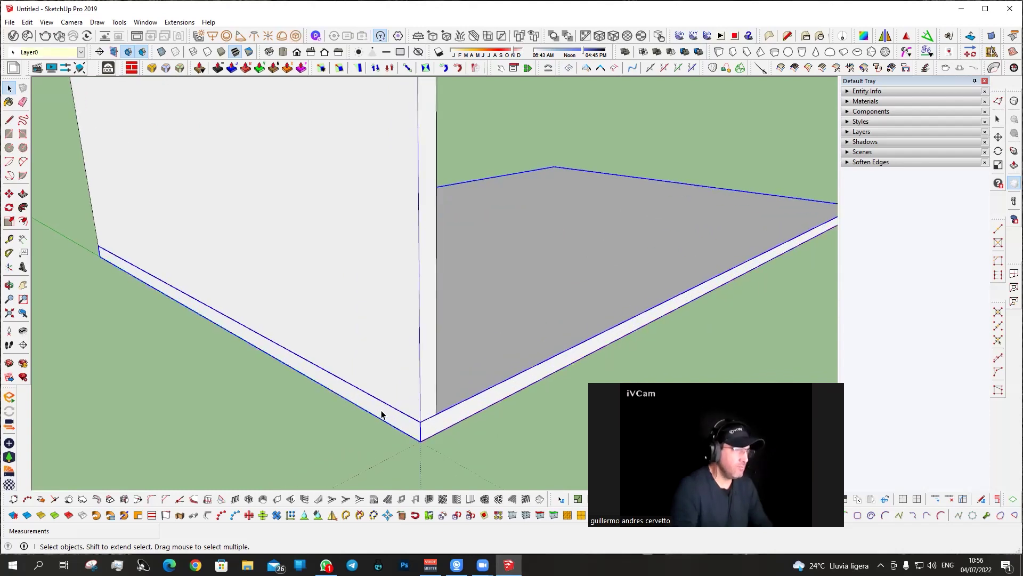
pyautogui.click(25, 238)
pyautogui.click(420, 422)
pyautogui.click(420, 440)
pyautogui.click(454, 451)
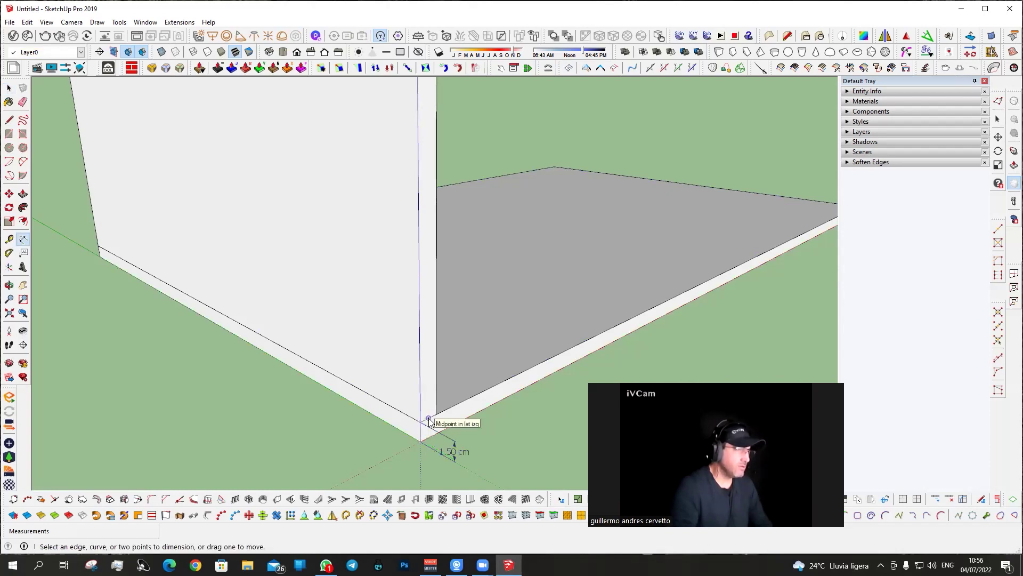
# Dimension the side wall height, placing the 77.50 cm and 79.00 cm dimensions.
pyautogui.click(430, 423)
pyautogui.scroll(-2, 429, 423)
pyautogui.scroll(-2, 409, 193)
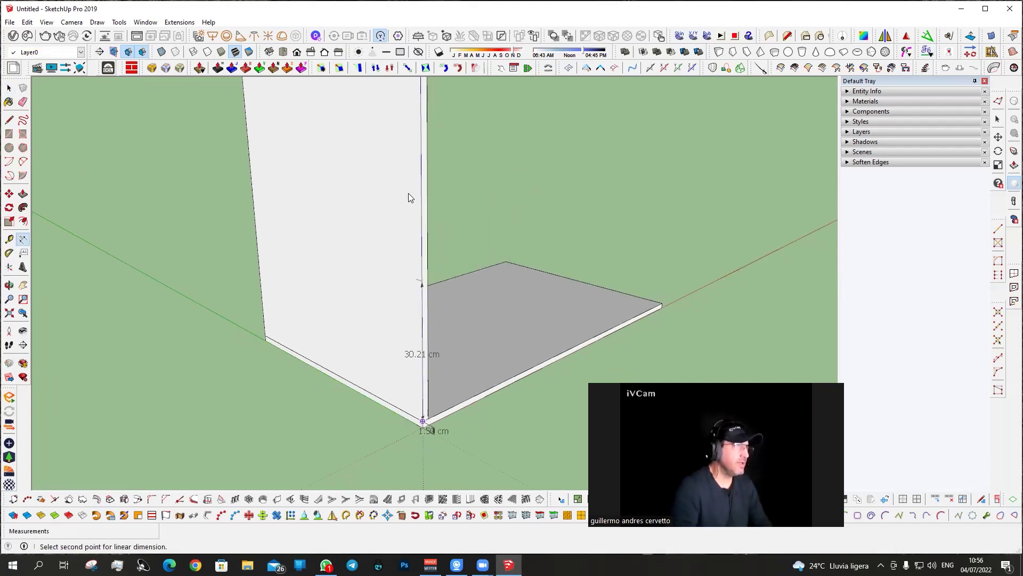
pyautogui.scroll(-1, 402, 109)
pyautogui.moveTo(402, 110); pyautogui.dragTo(420, 142, button='middle')
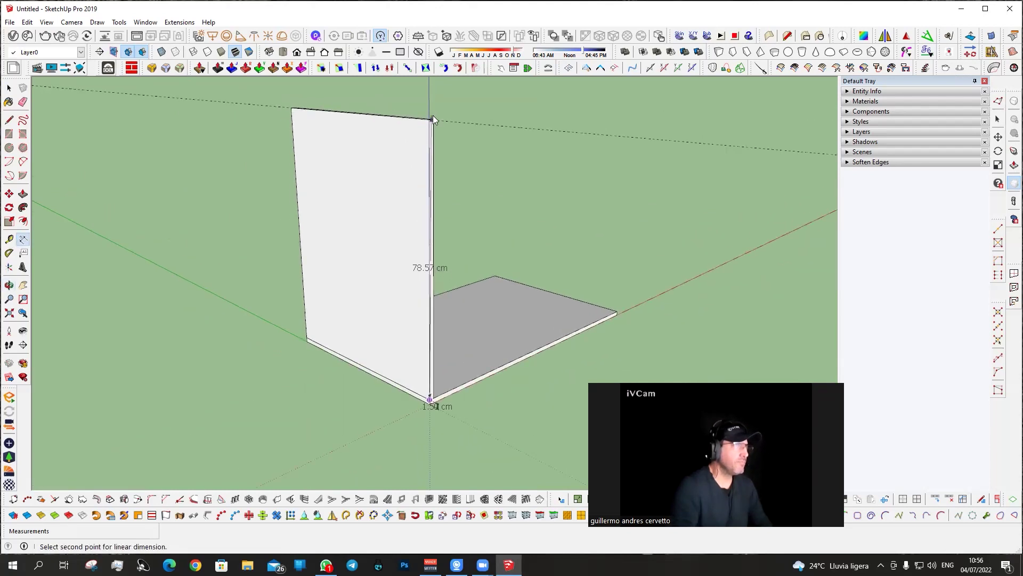
pyautogui.click(429, 119)
pyautogui.click(434, 121)
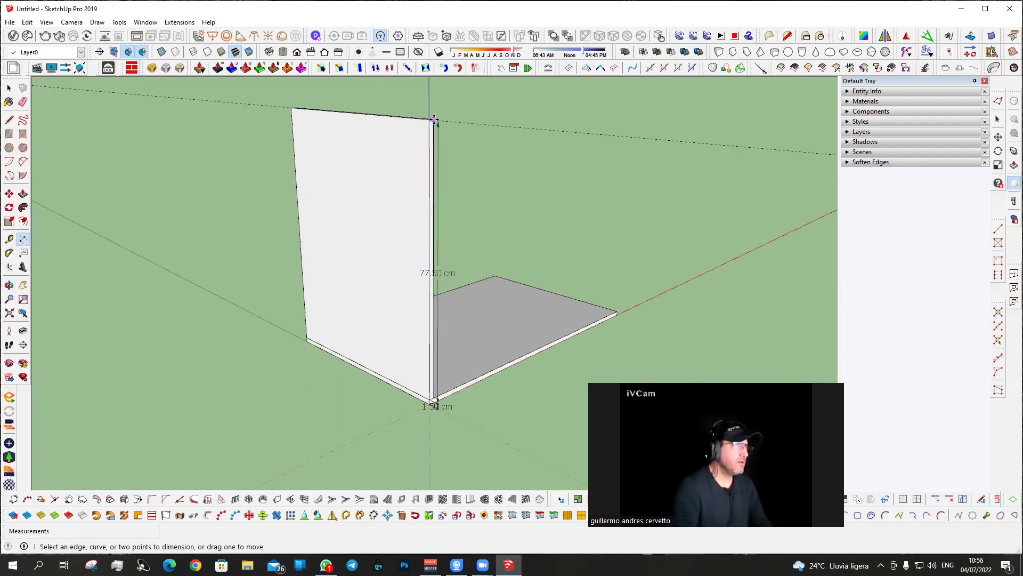
pyautogui.click(292, 108)
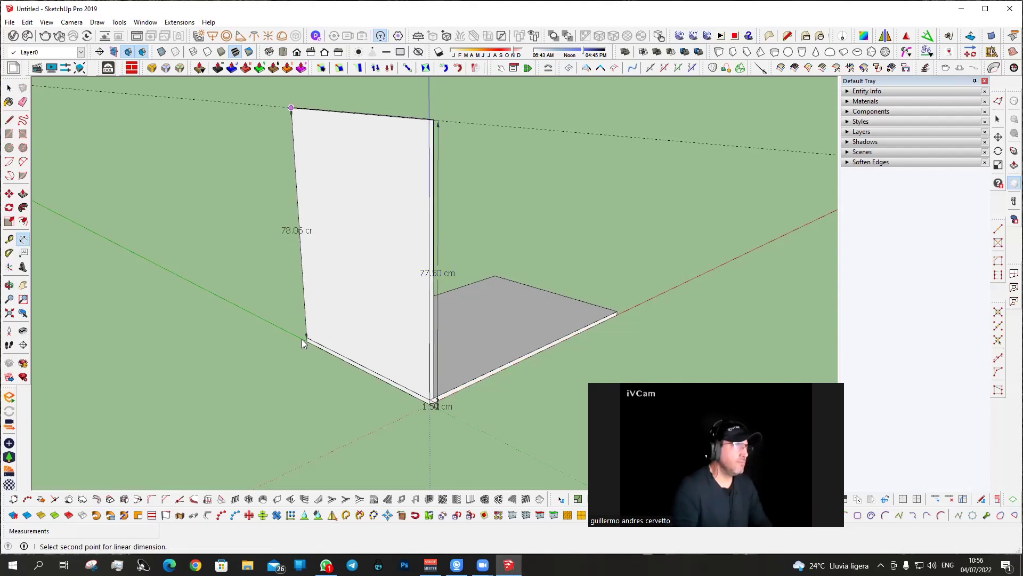
pyautogui.click(306, 340)
pyautogui.click(260, 351)
# Delete the 79.00 cm and 77.50 cm dimensions from the model.
pyautogui.moveTo(396, 364)
pyautogui.mouseDown(button='middle')
pyautogui.moveTo(297, 377)
pyautogui.moveTo(281, 273)
pyautogui.mouseUp(button='middle')
pyautogui.press('space')
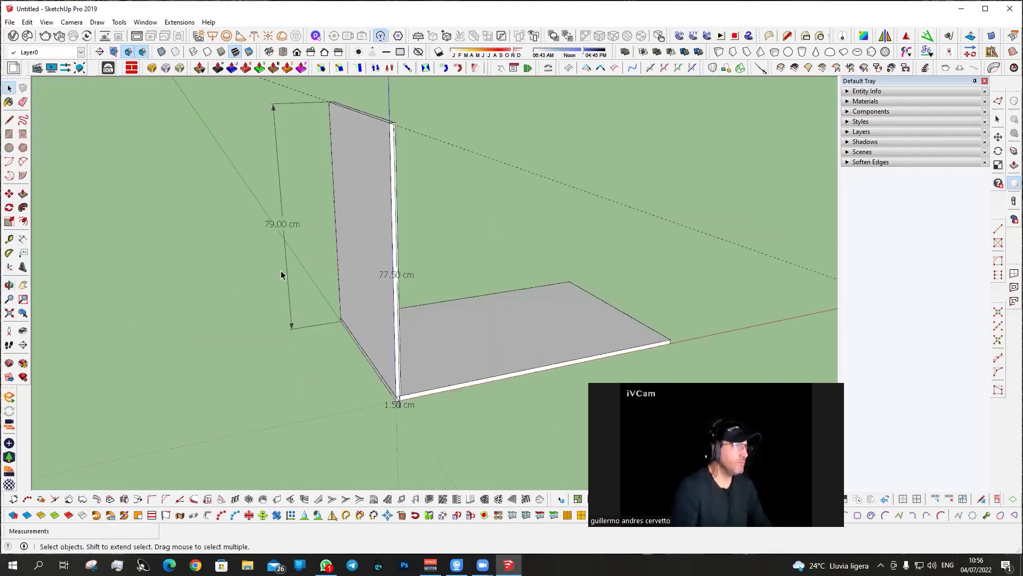
pyautogui.click(289, 315)
pyautogui.press('Delete')
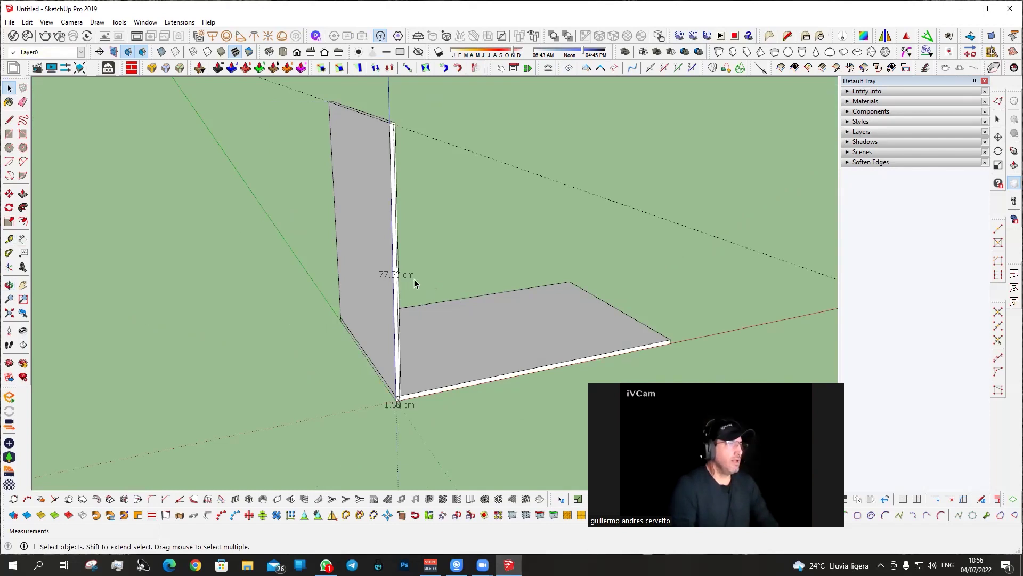
pyautogui.press('Delete')
# Copy the side wall to the floor slab's far corner.
pyautogui.moveTo(401, 407)
pyautogui.mouseDown(button='middle')
pyautogui.moveTo(420, 215)
pyautogui.moveTo(467, 237)
pyautogui.moveTo(366, 187)
pyautogui.moveTo(373, 231)
pyautogui.moveTo(379, 220)
pyautogui.mouseUp(button='middle')
pyautogui.click(365, 185)
pyautogui.press('m')
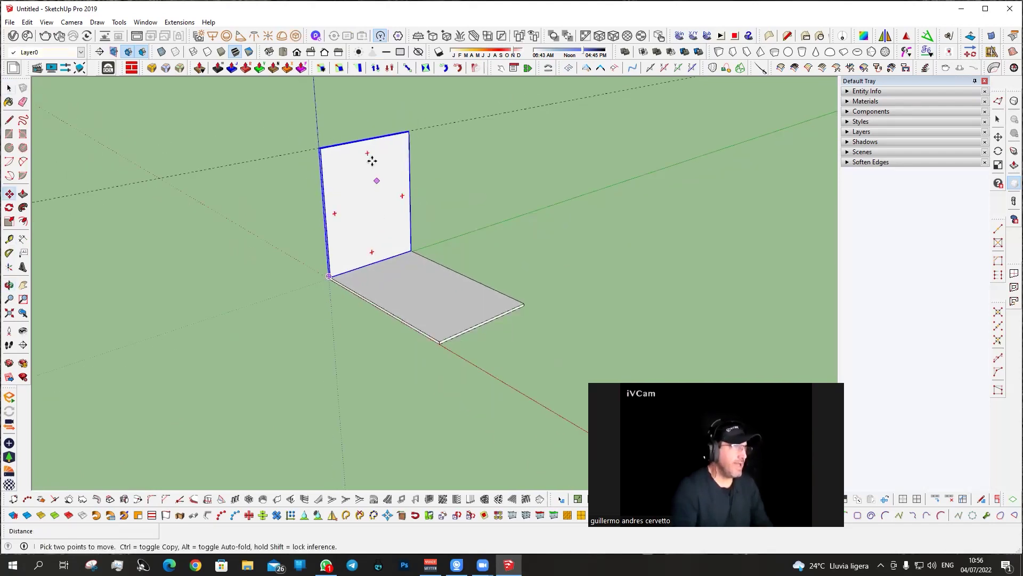
pyautogui.press('ctrl')
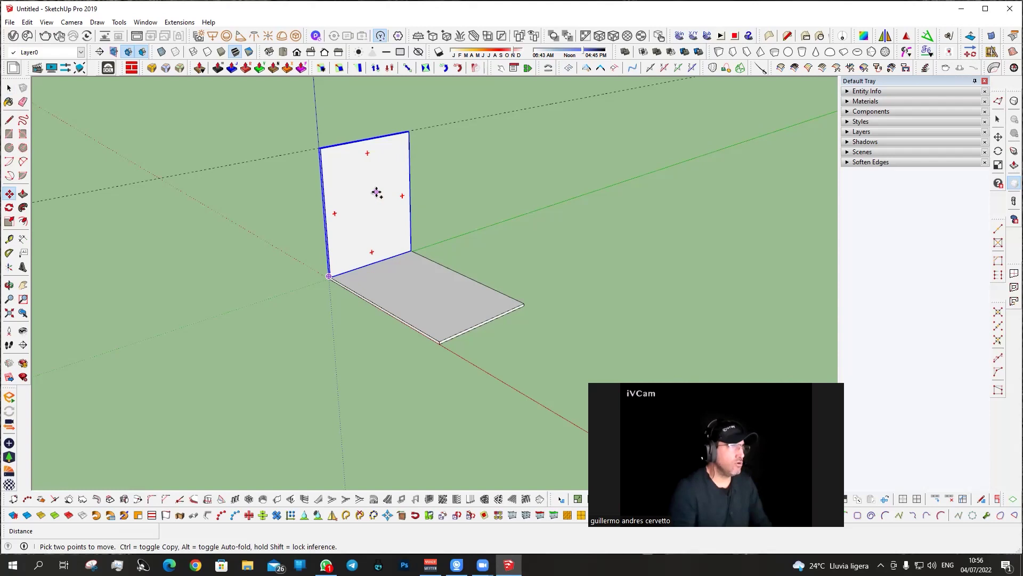
pyautogui.click(376, 192)
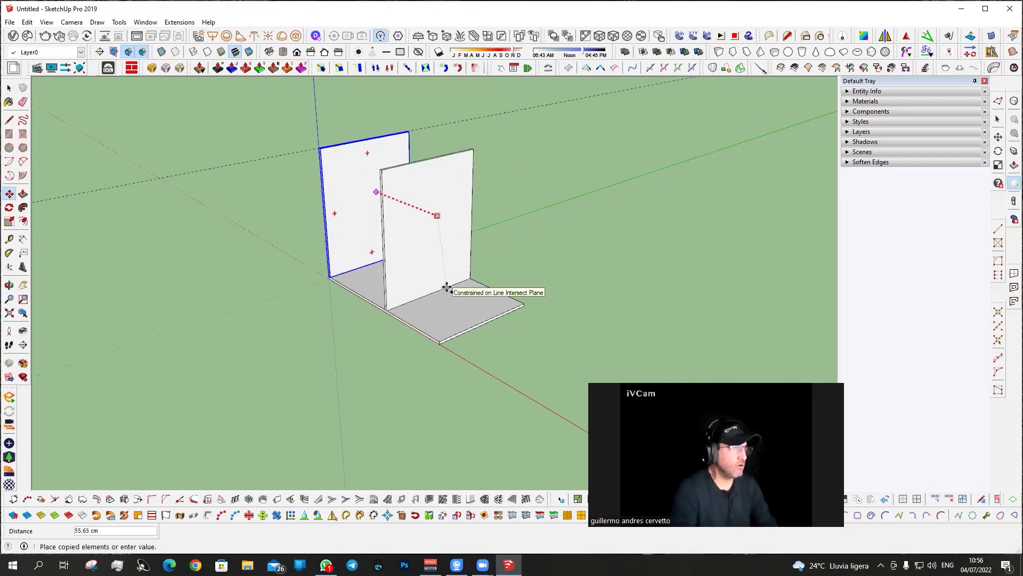
pyautogui.scroll(3, 440, 330)
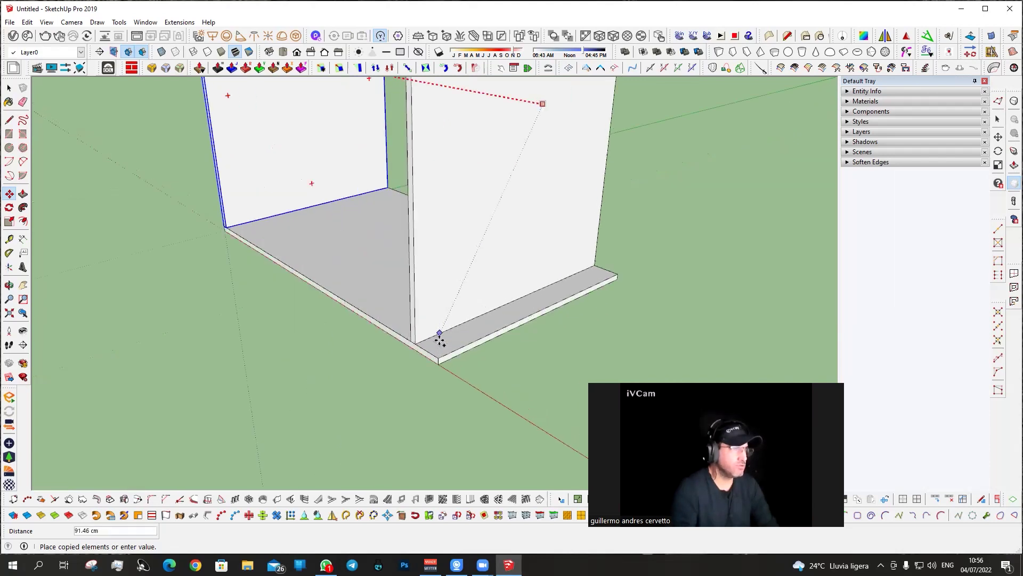
pyautogui.click(438, 357)
pyautogui.scroll(-3, 439, 357)
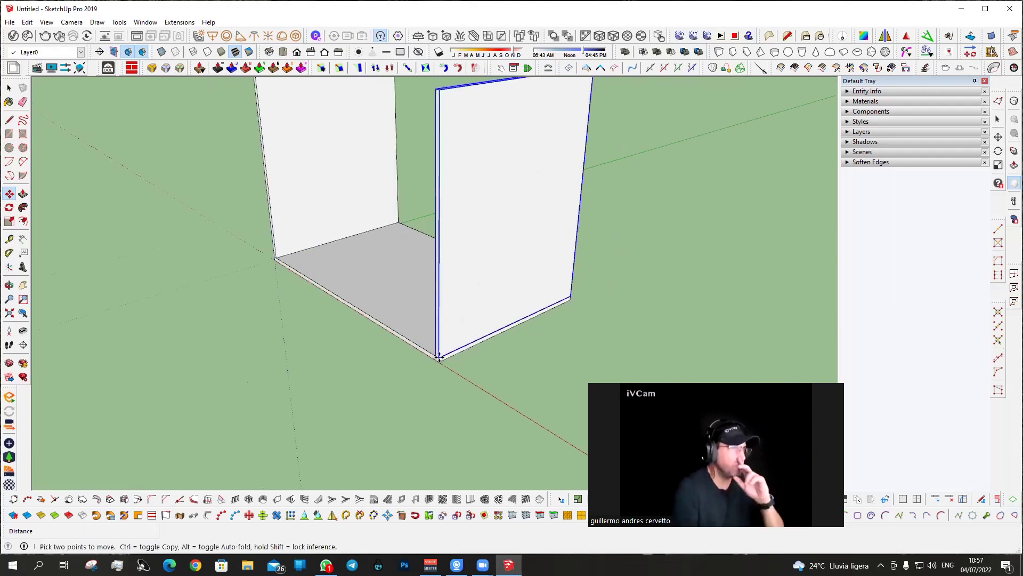
pyautogui.scroll(-2, 453, 288)
pyautogui.moveTo(469, 220)
pyautogui.mouseDown(button='middle')
pyautogui.moveTo(508, 213)
pyautogui.moveTo(504, 182)
pyautogui.mouseUp(button='middle')
pyautogui.press('space')
# Make the copied right wall a component named 'lat der'.
pyautogui.moveTo(673, 103); pyautogui.dragTo(632, 176)
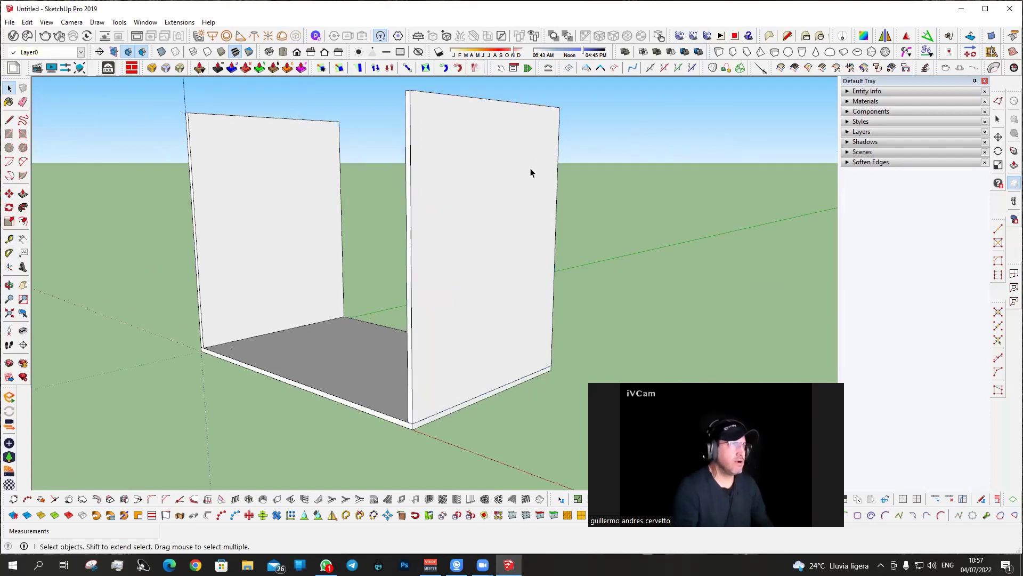
pyautogui.click(471, 158)
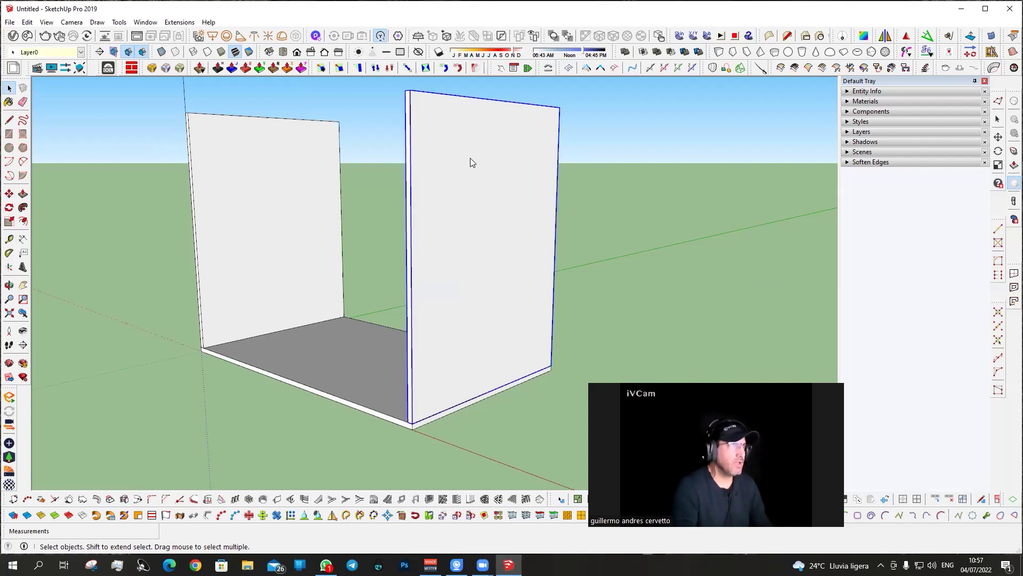
pyautogui.rightClick(470, 158)
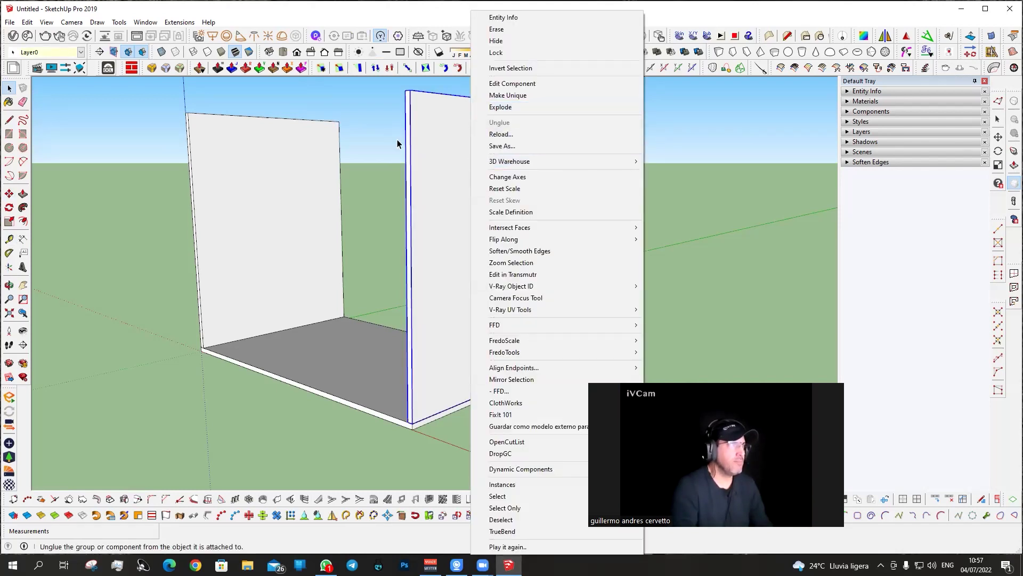
pyautogui.click(398, 143)
pyautogui.click(443, 142)
pyautogui.doubleClick(443, 141)
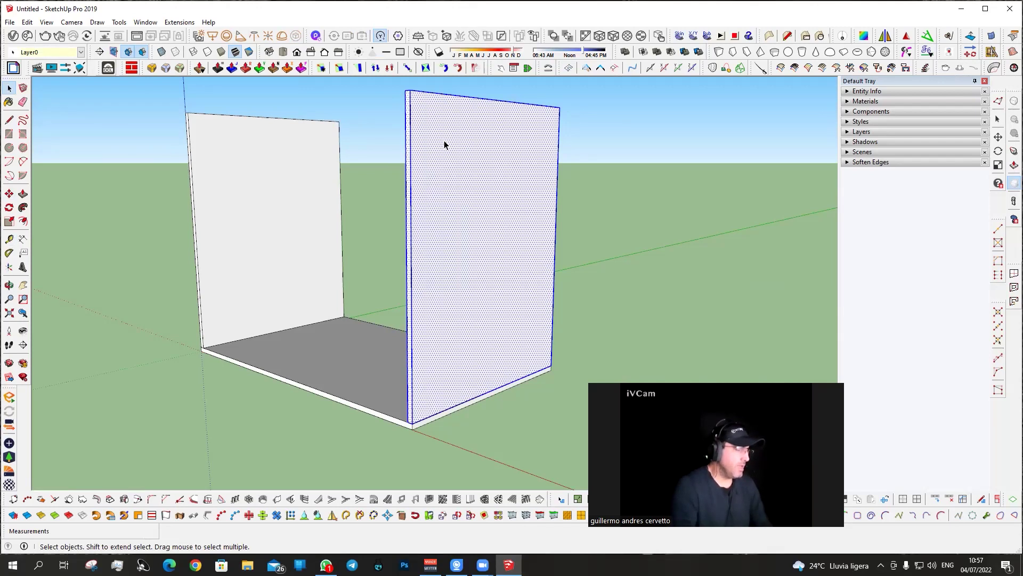
pyautogui.press('g')
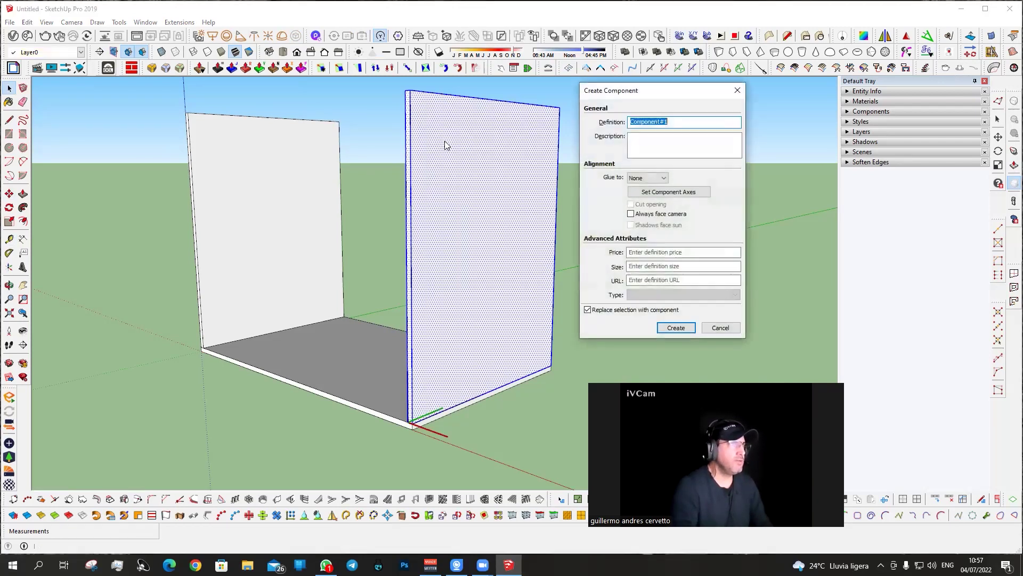
pyautogui.write('la')
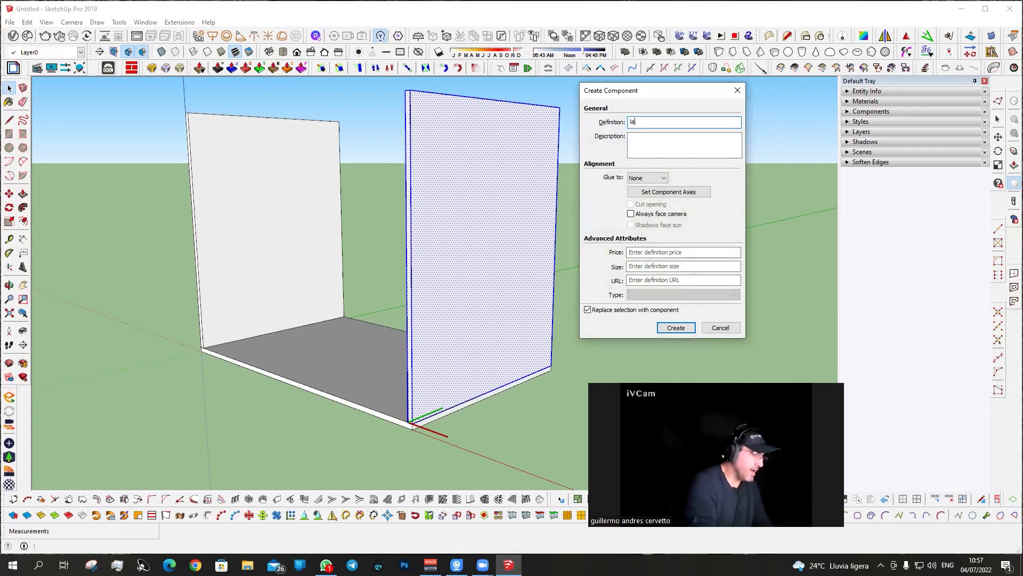
pyautogui.write('ter')
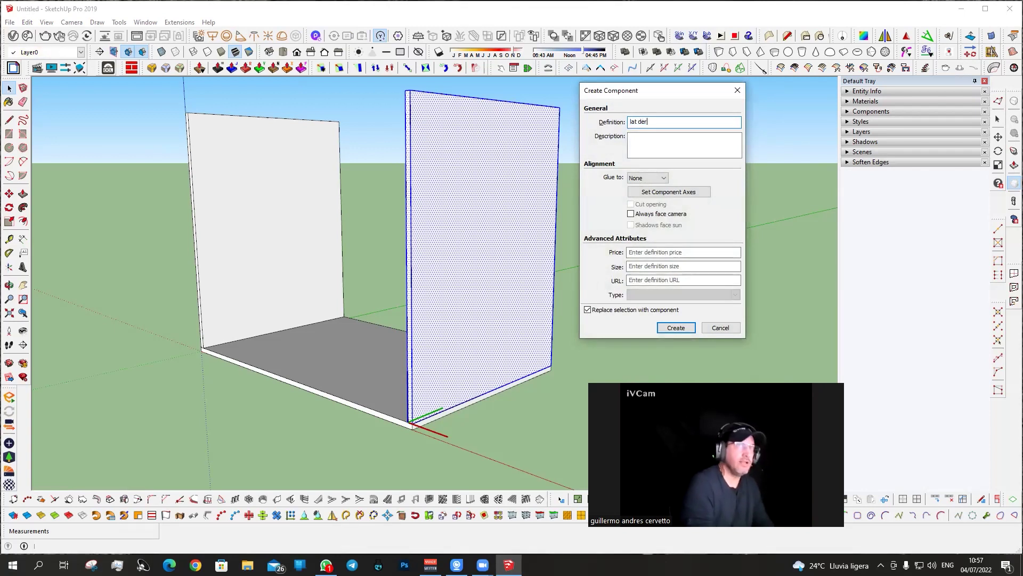
pyautogui.press('Return')
pyautogui.moveTo(371, 241)
pyautogui.mouseDown(button='middle')
pyautogui.moveTo(376, 301)
pyautogui.moveTo(47, 318)
pyautogui.mouseUp(button='middle')
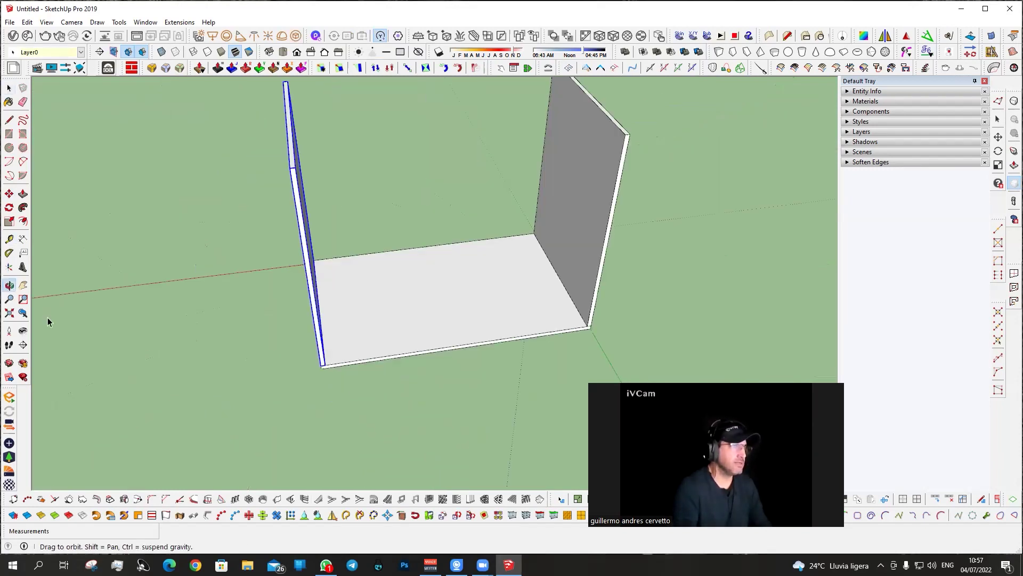
# Rotate the wall 90° twice, trying to align it with the box.
pyautogui.moveTo(335, 347)
pyautogui.mouseDown(button='middle')
pyautogui.moveTo(368, 411)
pyautogui.moveTo(420, 402)
pyautogui.mouseUp(button='middle')
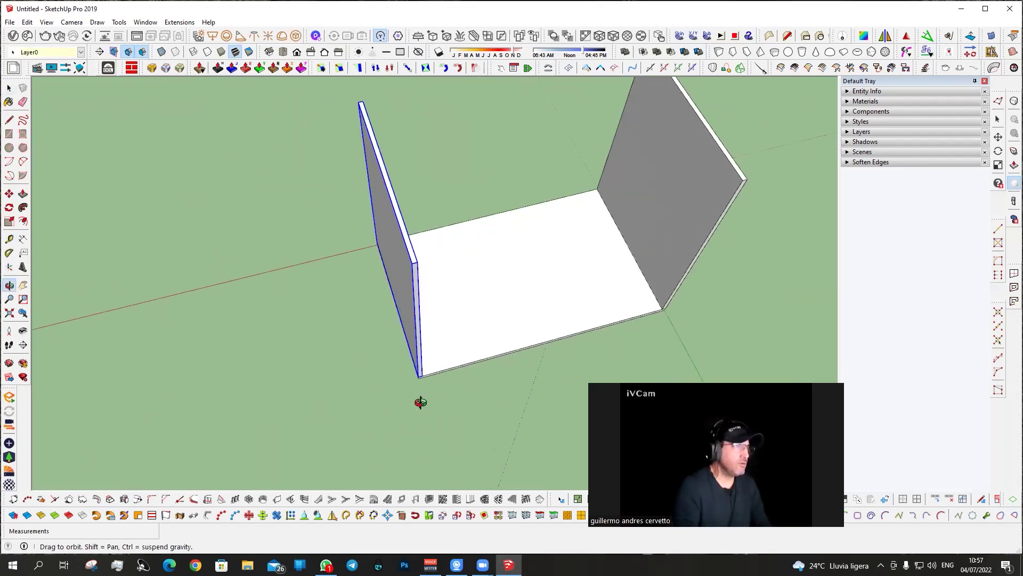
pyautogui.scroll(2, 436, 259)
pyautogui.press('q')
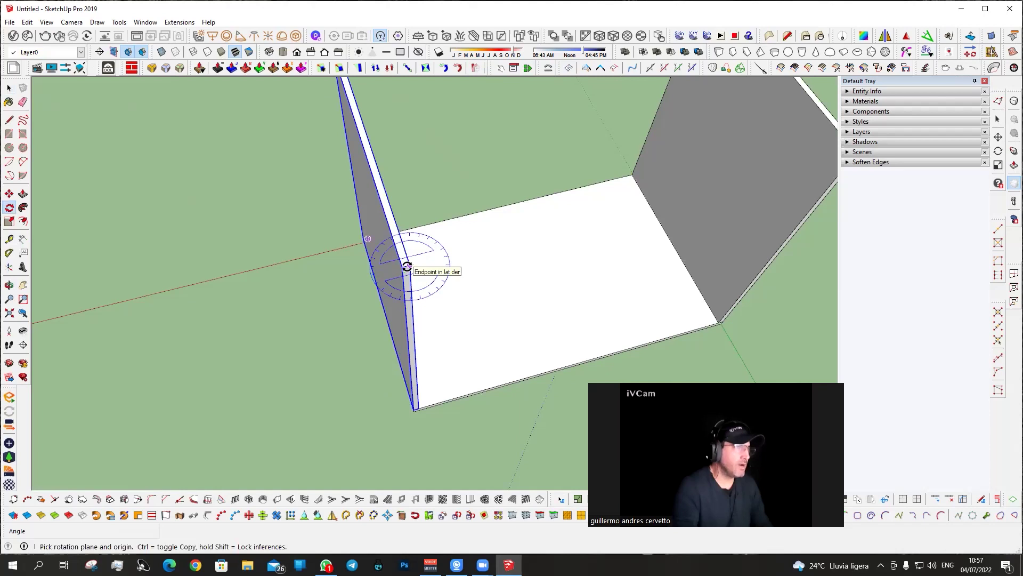
pyautogui.scroll(1, 408, 266)
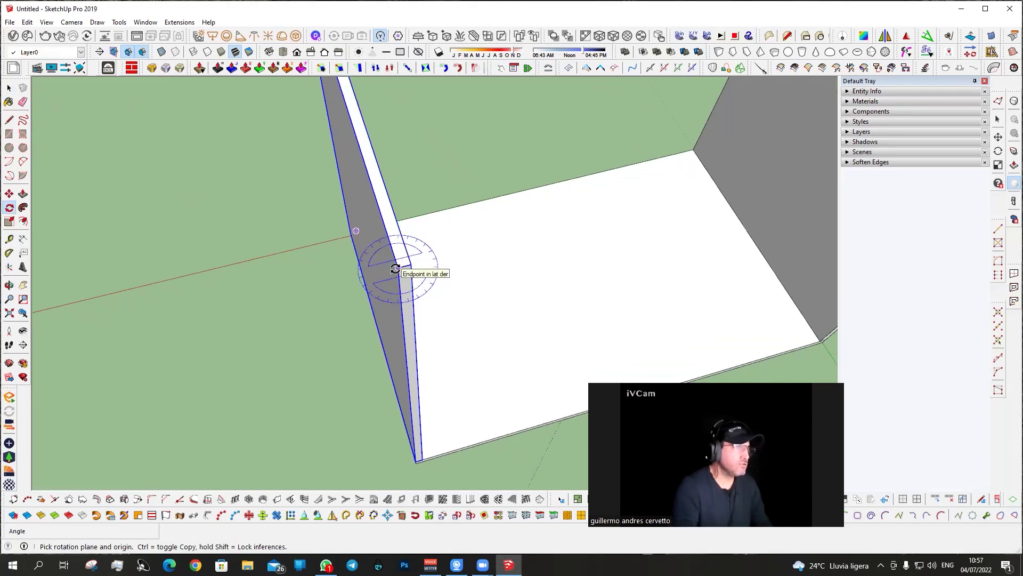
pyautogui.click(388, 242)
pyautogui.click(426, 265)
pyautogui.press('space')
pyautogui.scroll(1, 401, 260)
pyautogui.press('q')
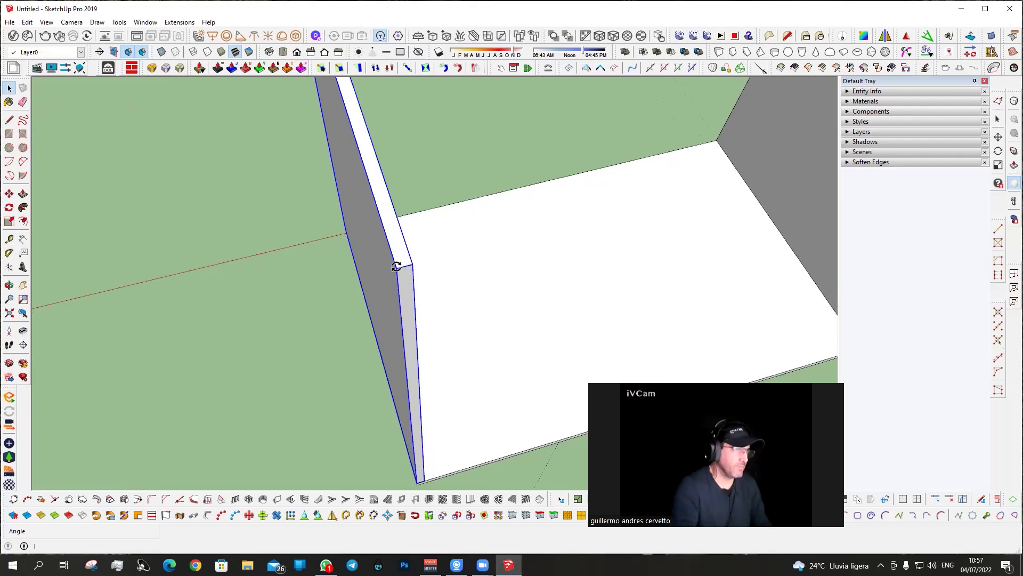
pyautogui.click(396, 266)
pyautogui.click(391, 251)
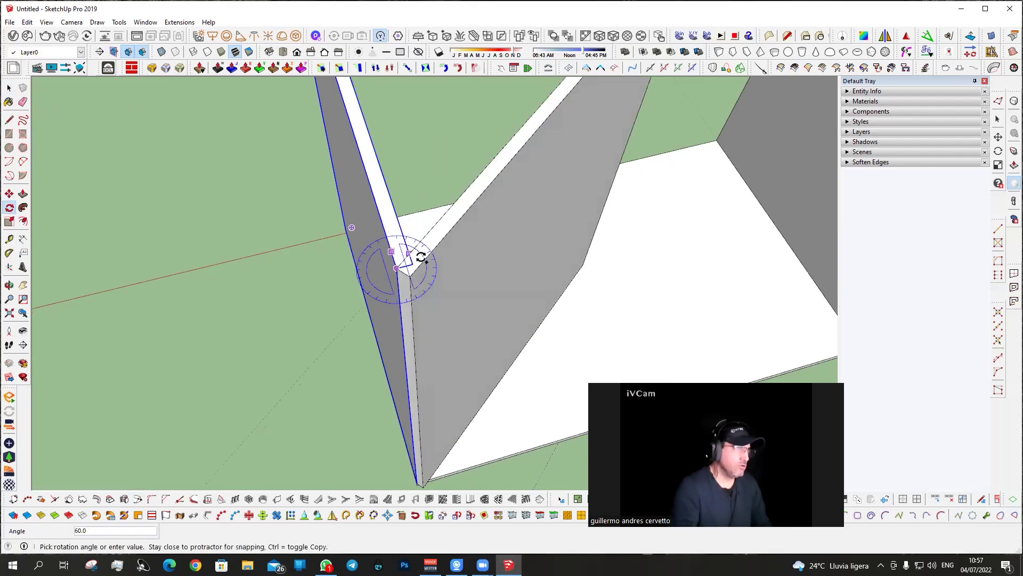
pyautogui.click(422, 258)
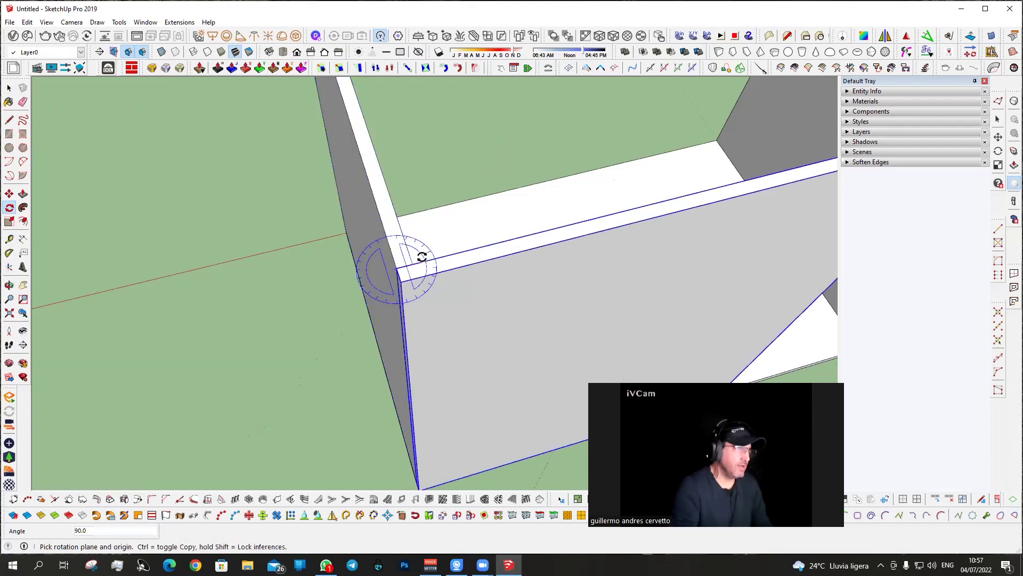
pyautogui.press('space')
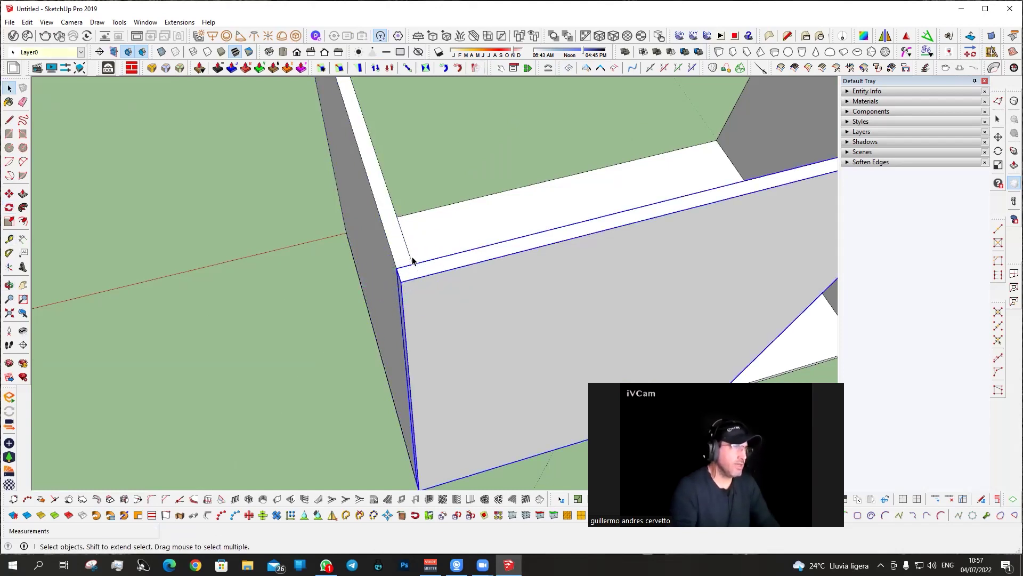
# Delete the misplaced wall and swing a copy of the left wall 90° across the open side.
pyautogui.press('Delete')
pyautogui.click(412, 260)
pyautogui.press('q')
pyautogui.click(412, 263)
pyautogui.click(407, 249)
pyautogui.press('space')
pyautogui.scroll(-3, 421, 275)
# Stretch the new panel along the green axis to span the side walls.
pyautogui.moveTo(422, 270)
pyautogui.mouseDown(button='middle')
pyautogui.moveTo(549, 238)
pyautogui.moveTo(267, 262)
pyautogui.mouseUp(button='middle')
pyautogui.press('s')
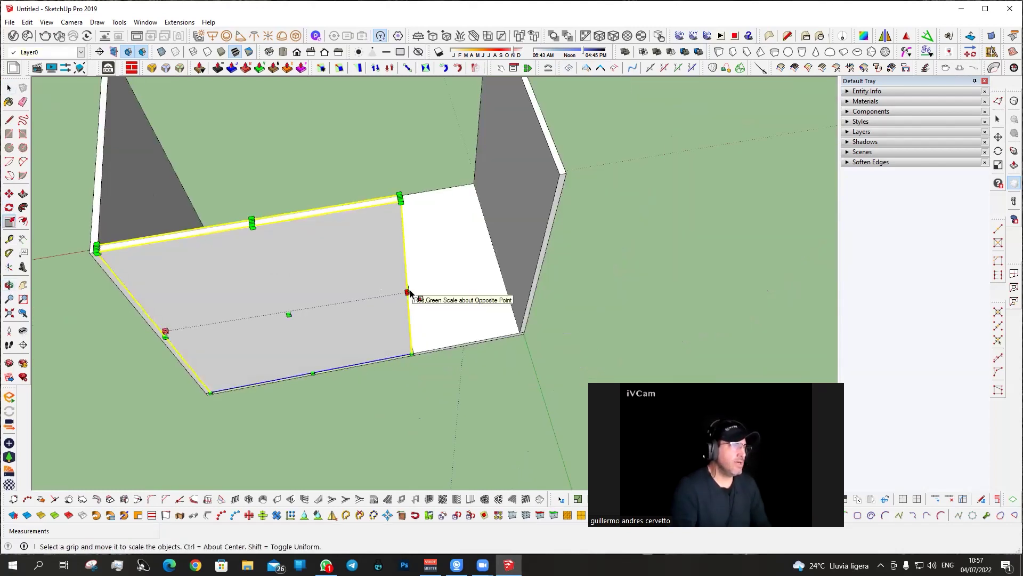
pyautogui.moveTo(408, 291)
pyautogui.mouseDown()
pyautogui.moveTo(566, 203)
pyautogui.moveTo(564, 171)
pyautogui.mouseUp()
pyautogui.moveTo(377, 220)
pyautogui.mouseDown(button='middle')
pyautogui.moveTo(531, 111)
pyautogui.moveTo(428, 153)
pyautogui.mouseUp(button='middle')
# Add a guide 10 cm below the top edge and scale the panel's height to 0.29.
pyautogui.press('t')
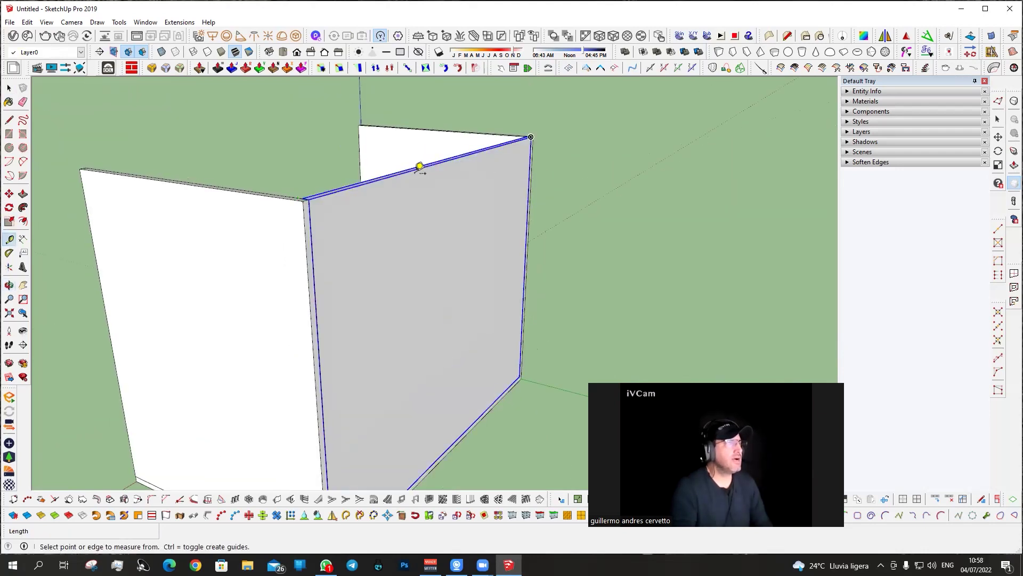
pyautogui.click(418, 165)
pyautogui.write('10')
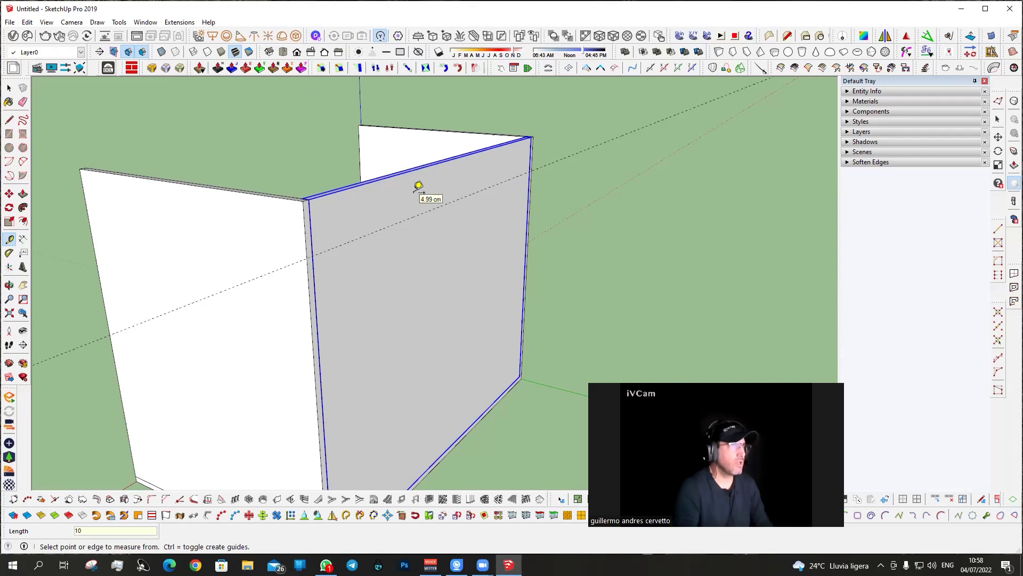
pyautogui.press('Return')
pyautogui.scroll(-3, 418, 185)
pyautogui.press('space')
pyautogui.moveTo(418, 186); pyautogui.dragTo(421, 359, button='middle')
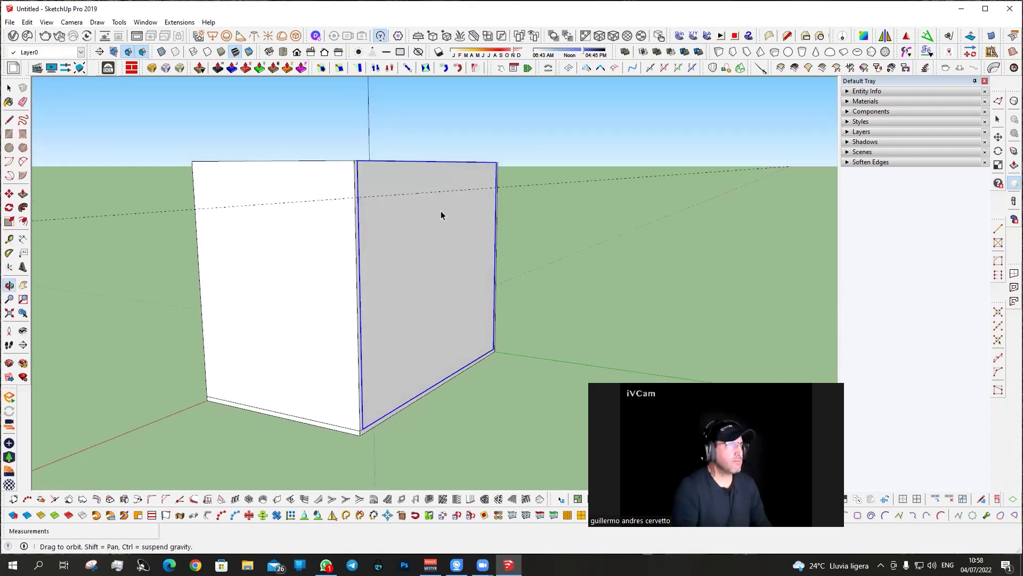
pyautogui.press('s')
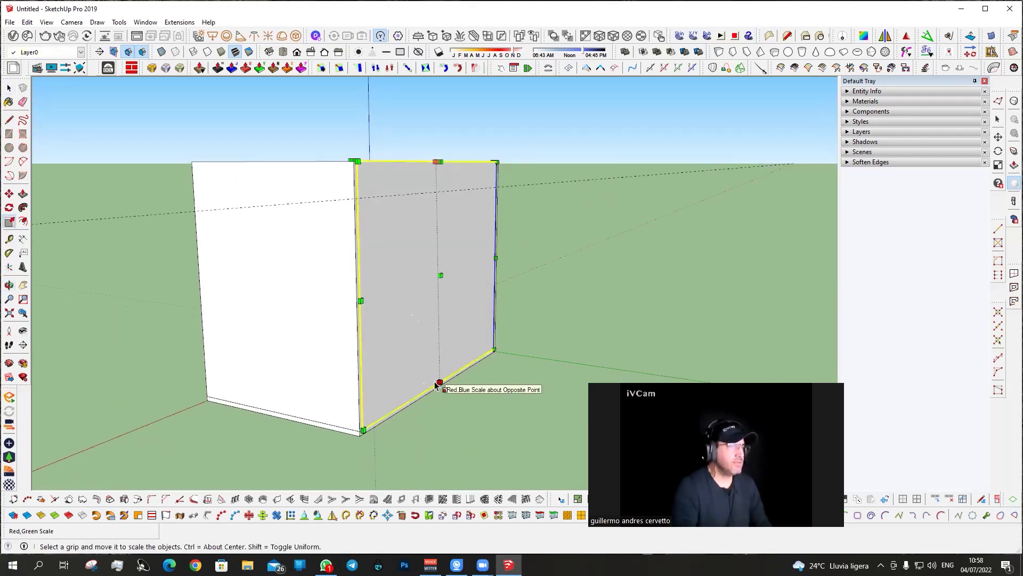
pyautogui.moveTo(438, 384)
pyautogui.mouseDown()
pyautogui.moveTo(426, 212)
pyautogui.moveTo(404, 192)
pyautogui.mouseUp()
pyautogui.moveTo(404, 203)
pyautogui.mouseDown(button='middle')
pyautogui.moveTo(390, 251)
pyautogui.moveTo(354, 279)
pyautogui.mouseUp(button='middle')
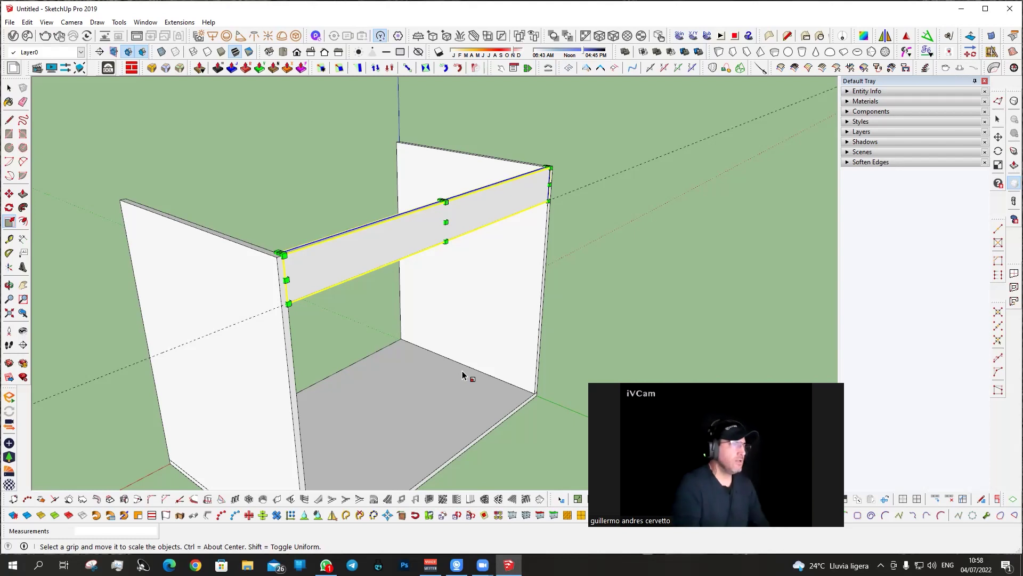
# Select the back top rail board and make it the 'correa trasera' component.
pyautogui.press('space')
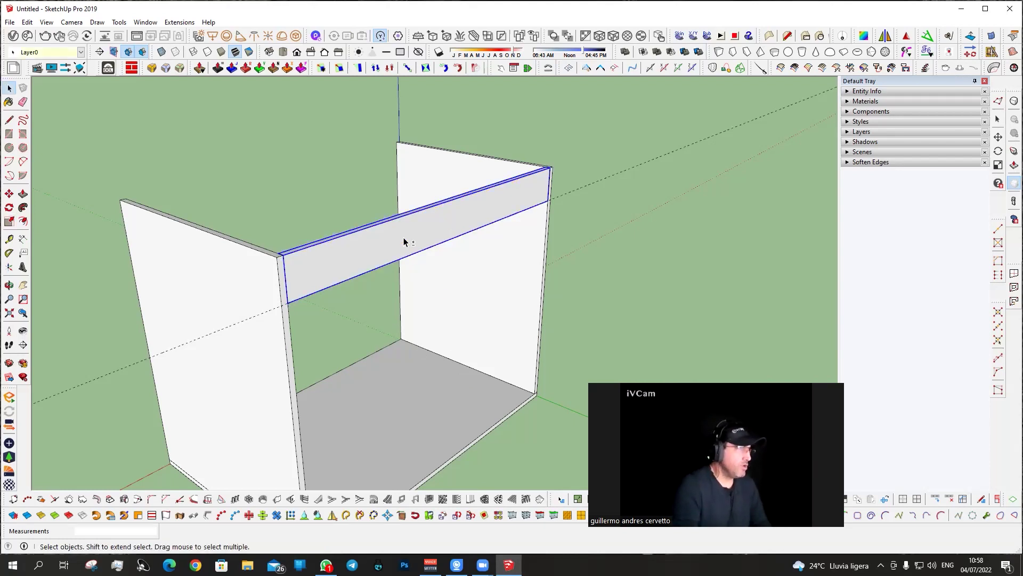
pyautogui.doubleClick(403, 242)
pyautogui.press('g')
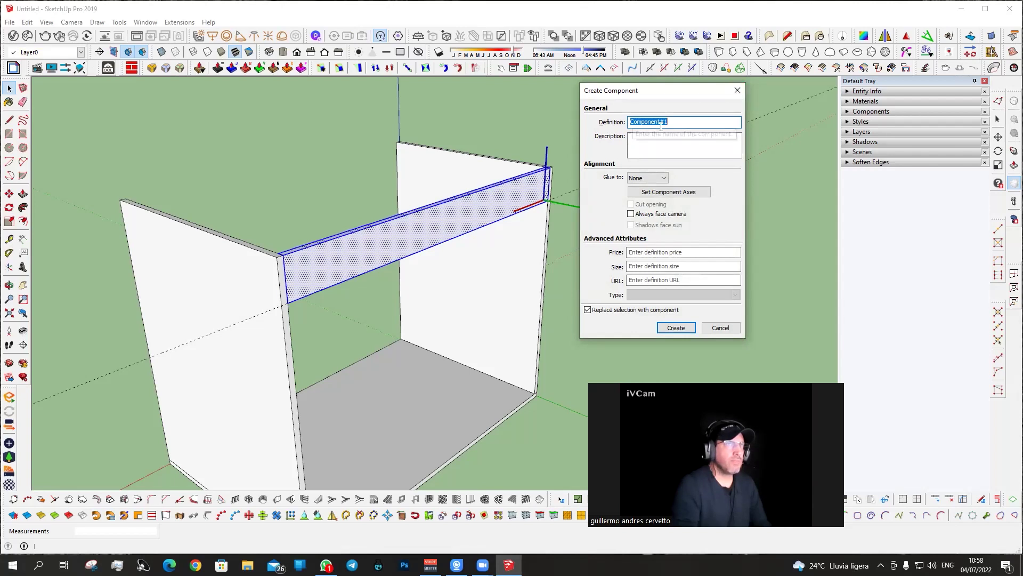
pyautogui.write('correa t')
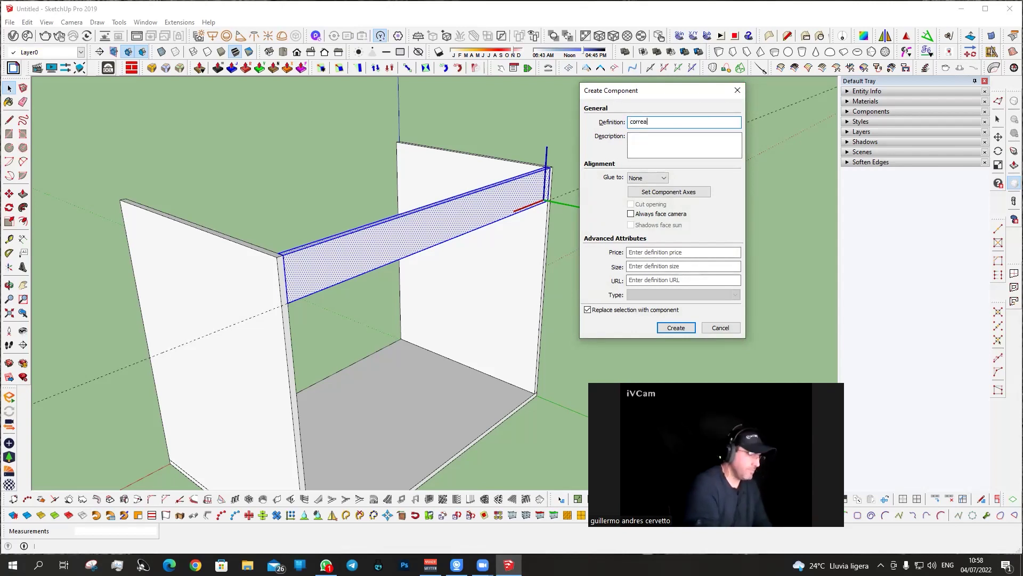
pyautogui.write('r')
pyautogui.write('sera')
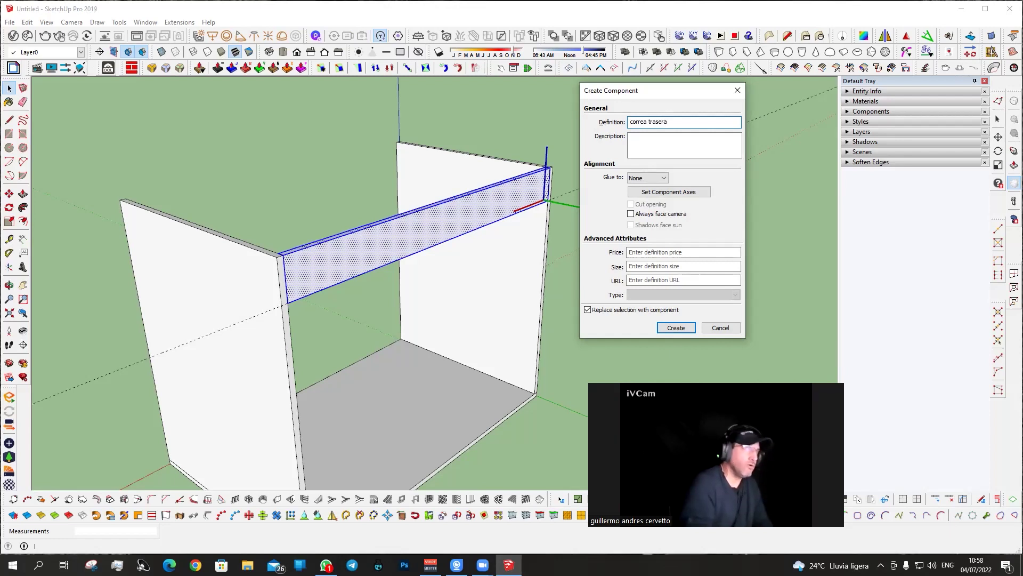
pyautogui.press('Return')
pyautogui.moveTo(306, 207)
pyautogui.mouseDown(button='middle')
pyautogui.moveTo(715, 244)
pyautogui.moveTo(681, 174)
pyautogui.moveTo(567, 150)
pyautogui.mouseUp(button='middle')
pyautogui.press('m')
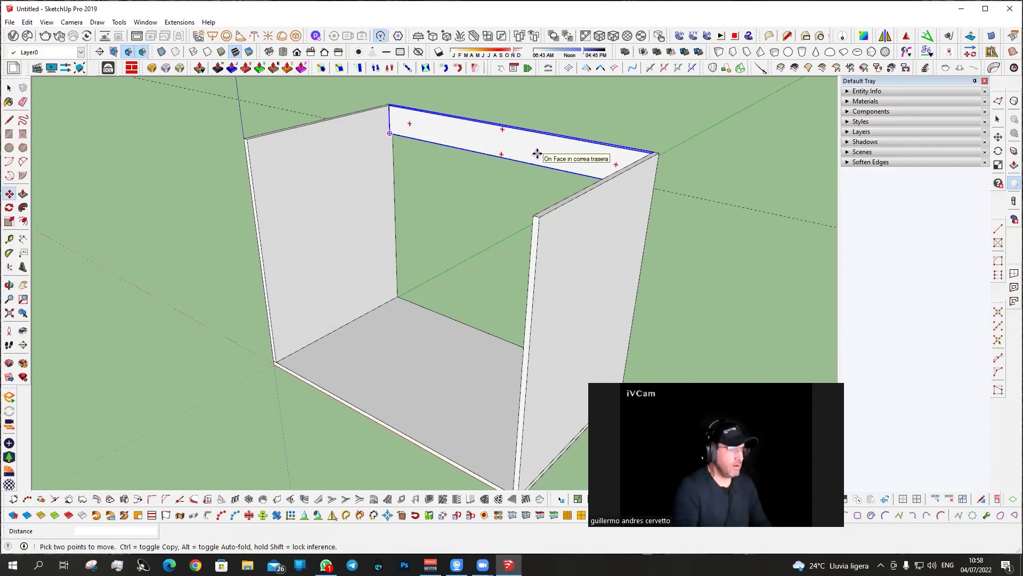
# Copy the back rail onto the cabinet's front top edge.
pyautogui.press('ctrl')
pyautogui.click(537, 153)
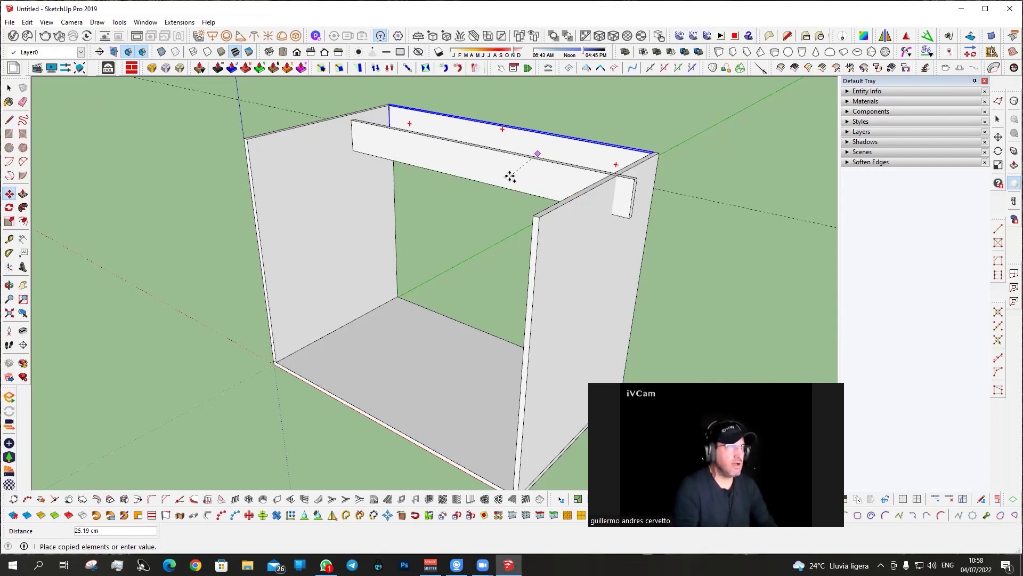
pyautogui.click(532, 219)
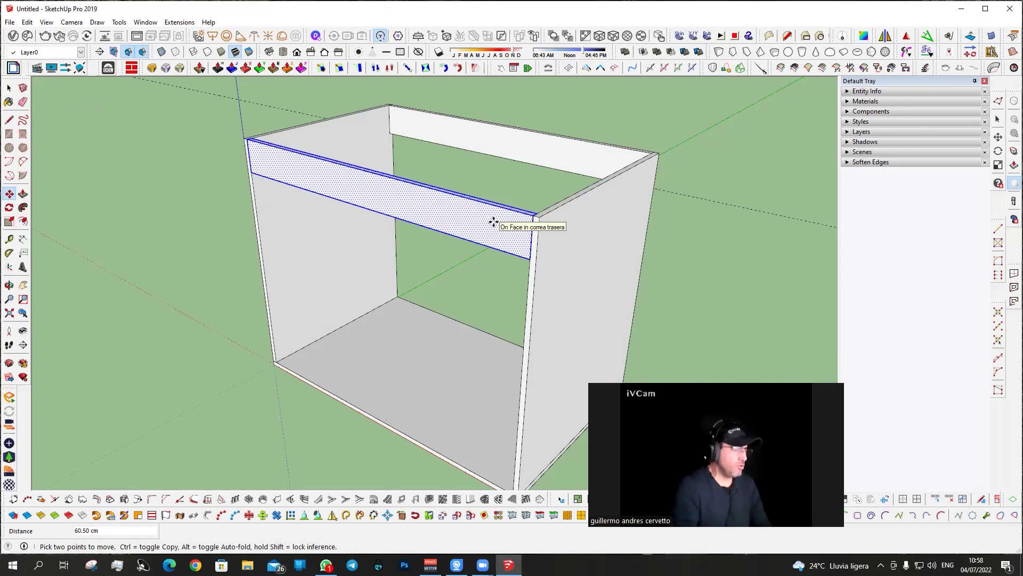
# Make the front rail copy a component named 'correa delantera'.
pyautogui.press('g')
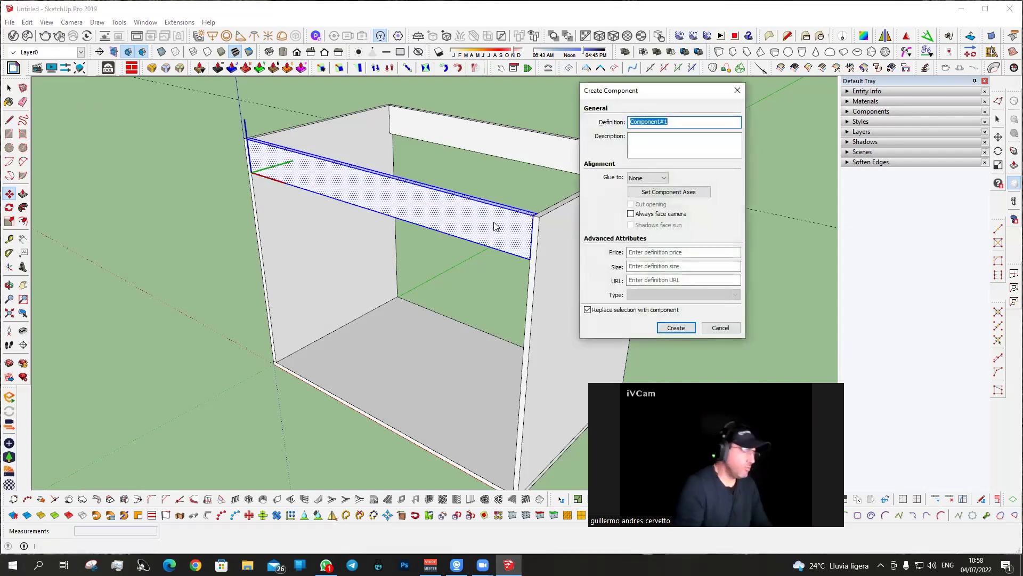
pyautogui.write('corre')
pyautogui.write('a dela')
pyautogui.write('ntera')
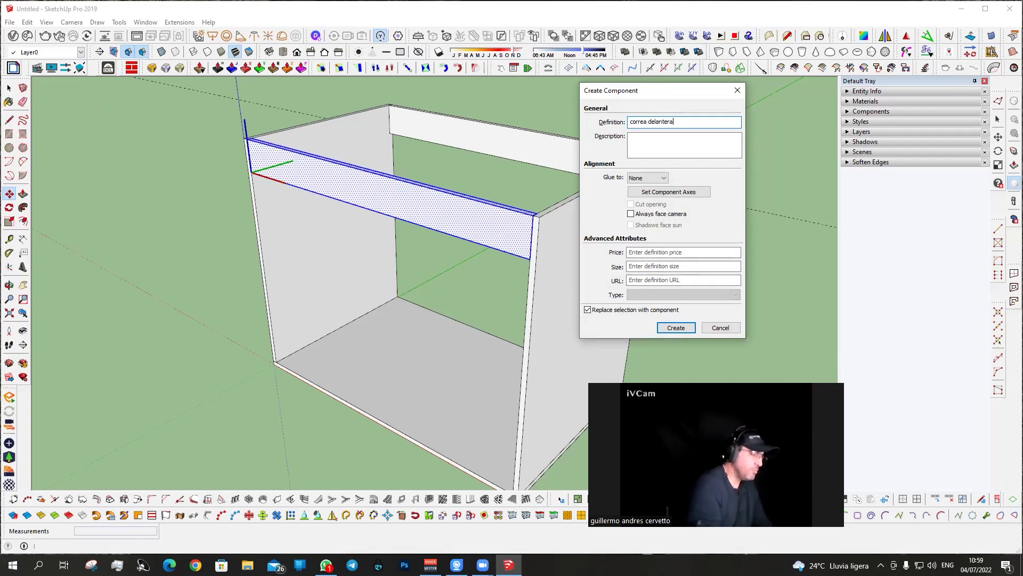
pyautogui.press('Return')
pyautogui.press('e')
pyautogui.moveTo(281, 96)
pyautogui.mouseDown(button='middle')
pyautogui.moveTo(527, 223)
pyautogui.moveTo(516, 232)
pyautogui.mouseUp(button='middle')
# Select the whole cabinet, preview scaling it along its width, then cancel.
pyautogui.scroll(-3, 515, 233)
pyautogui.press('space')
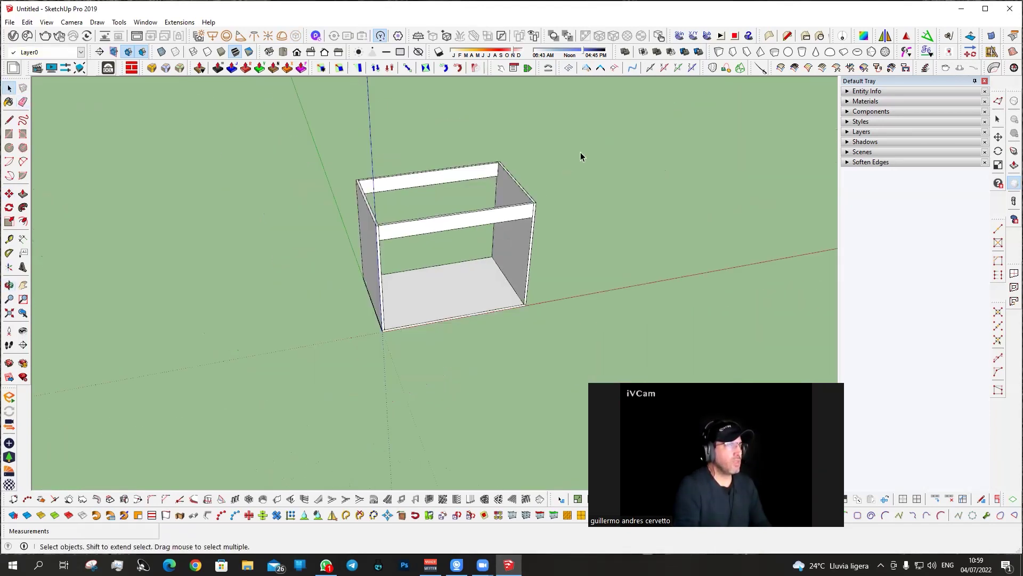
pyautogui.moveTo(591, 141); pyautogui.dragTo(60, 483)
pyautogui.press('s')
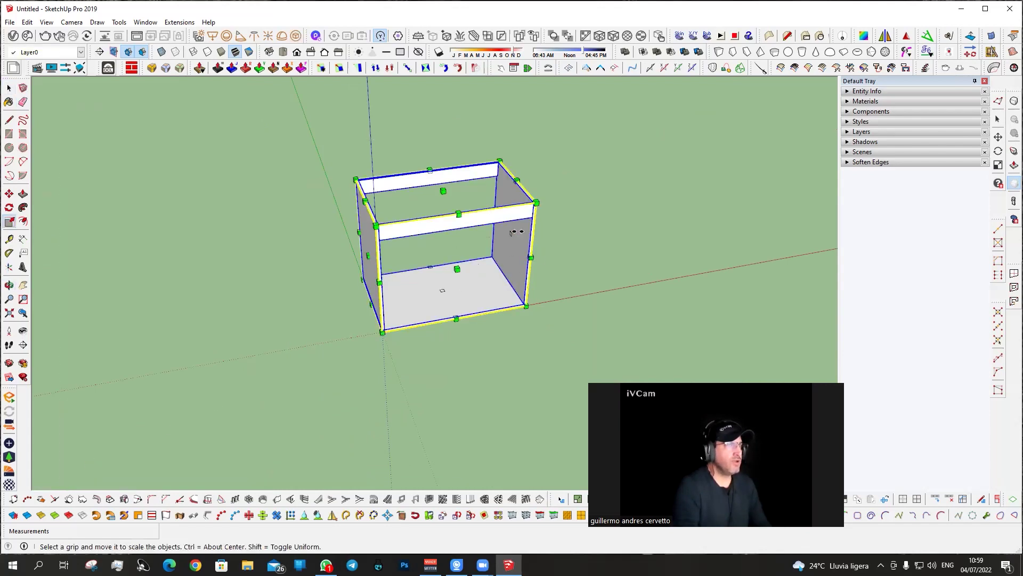
pyautogui.moveTo(512, 233); pyautogui.dragTo(501, 220)
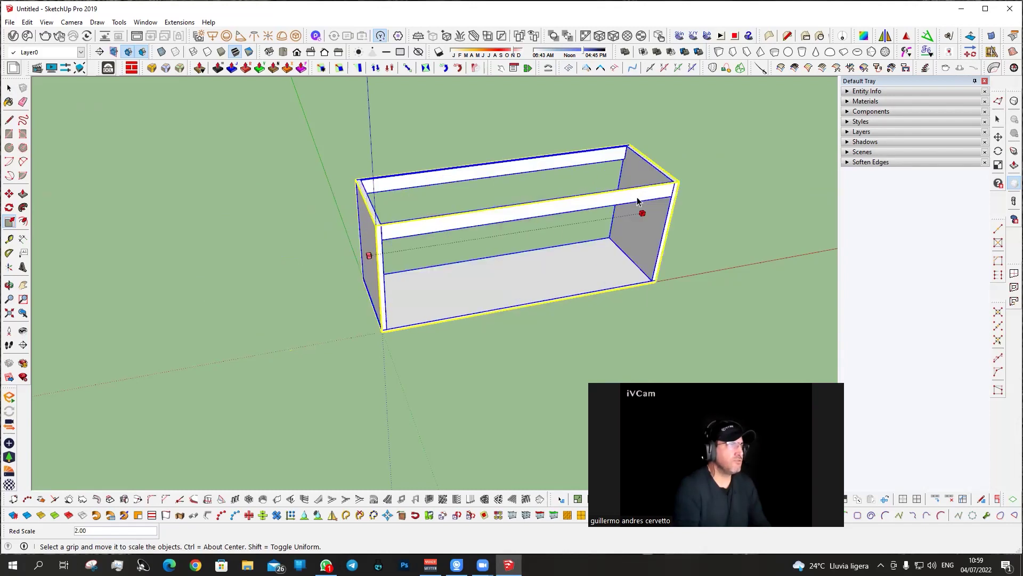
pyautogui.press('space')
pyautogui.moveTo(452, 241); pyautogui.dragTo(594, 172, button='middle')
pyautogui.click(594, 172)
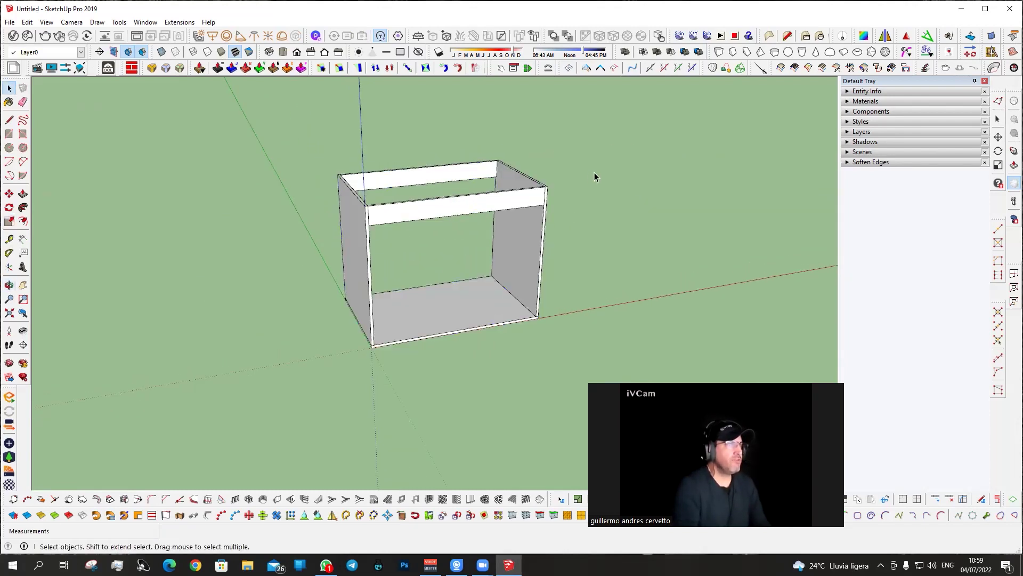
# Select all sides, floor and both rails and make them the 'estructura_base' component.
pyautogui.click(474, 198)
pyautogui.click(440, 177)
pyautogui.moveTo(625, 124); pyautogui.dragTo(222, 373)
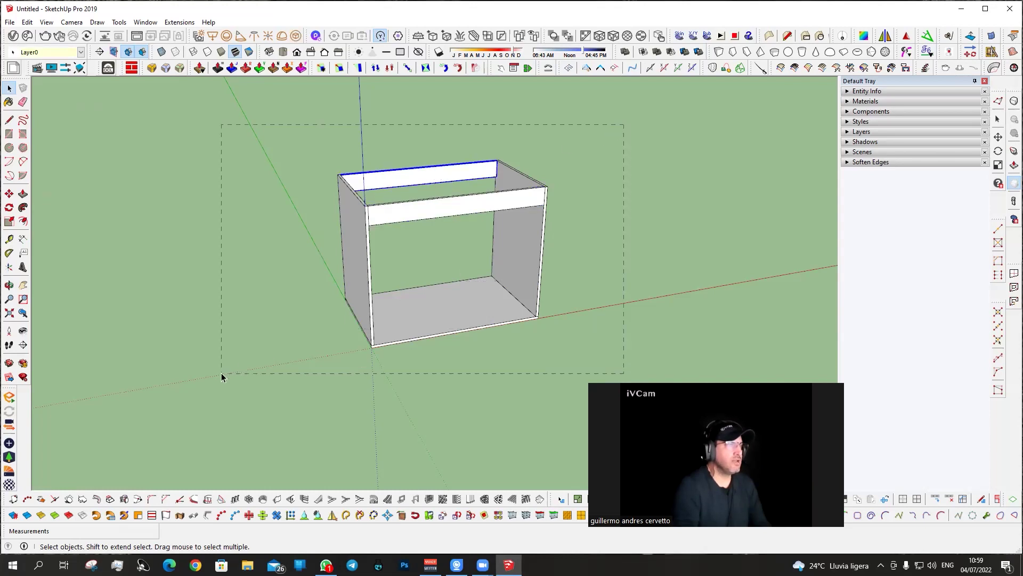
pyautogui.rightClick(399, 206)
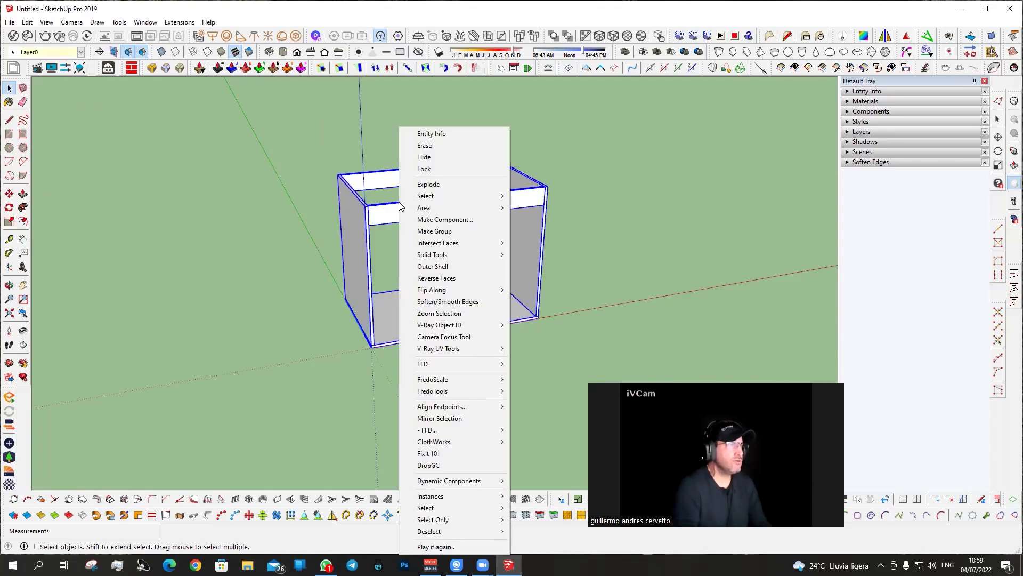
pyautogui.click(424, 220)
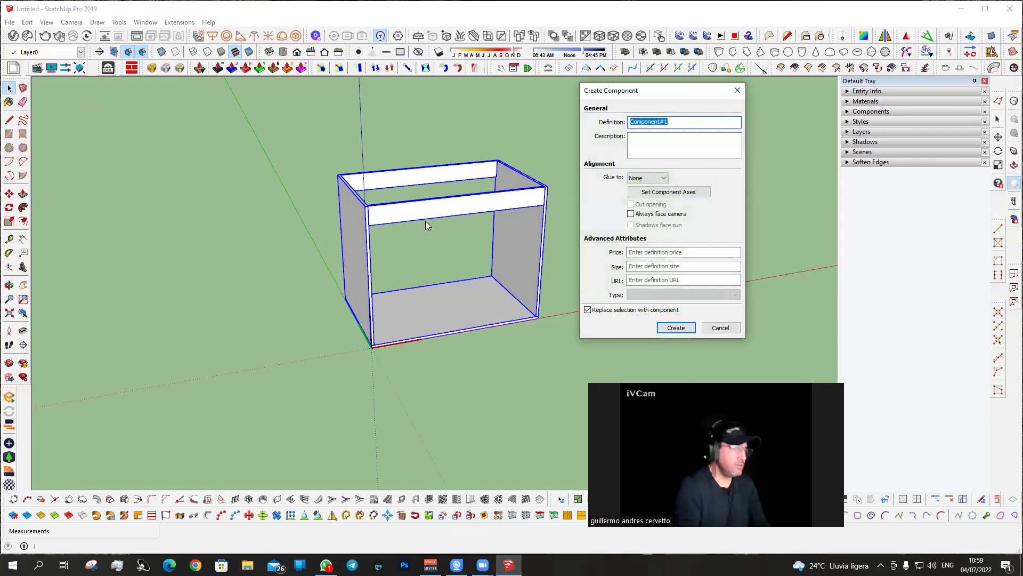
pyautogui.write('coco')
pyautogui.press('BackSpace')
pyautogui.press('BackSpace')
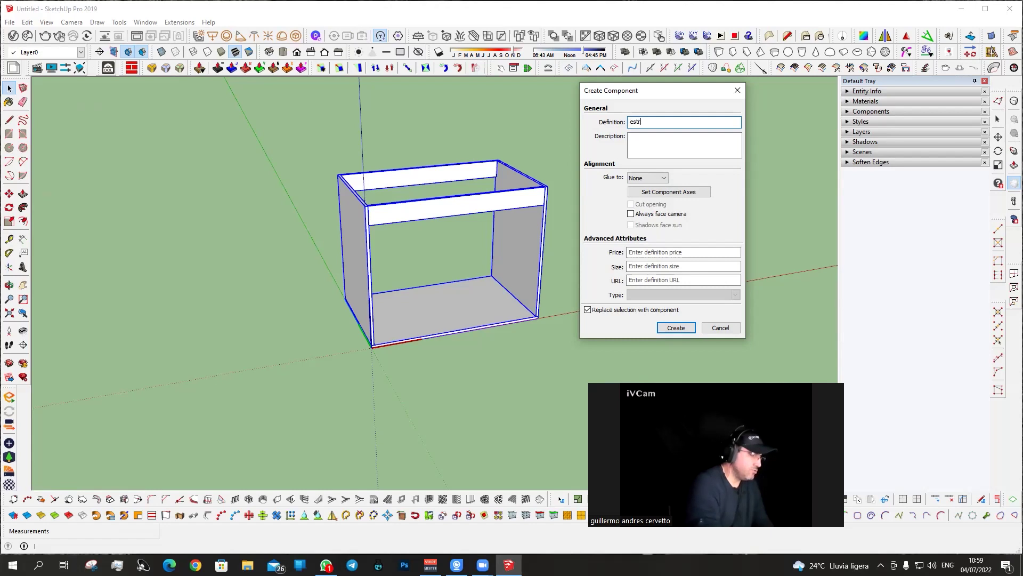
pyautogui.write('ura_')
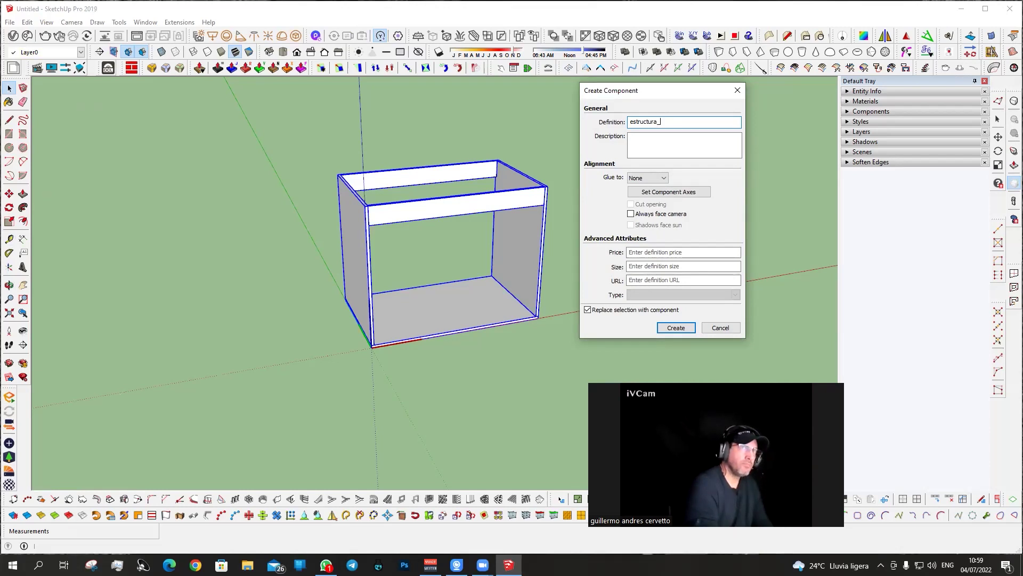
pyautogui.write('base')
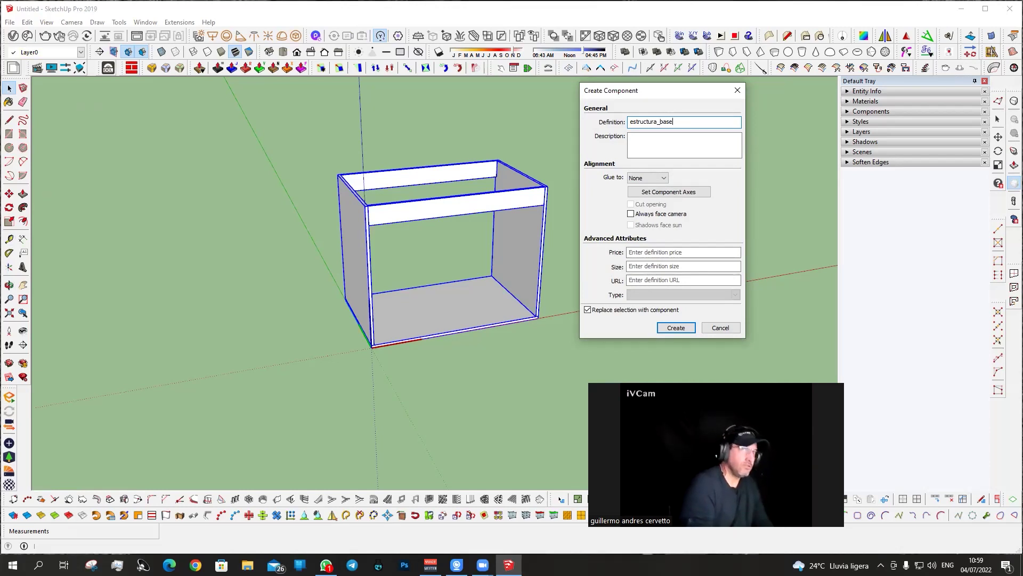
pyautogui.press('Return')
pyautogui.scroll(1, 424, 222)
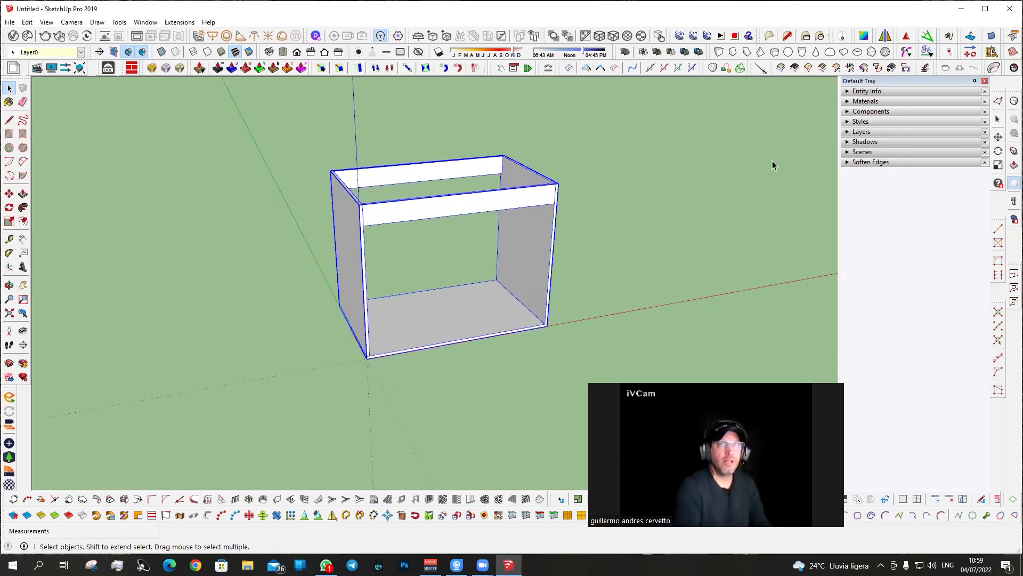
# Open Entity Info and select the cabinet to display its estructura_base definition.
pyautogui.moveTo(352, 224); pyautogui.dragTo(369, 218, button='middle')
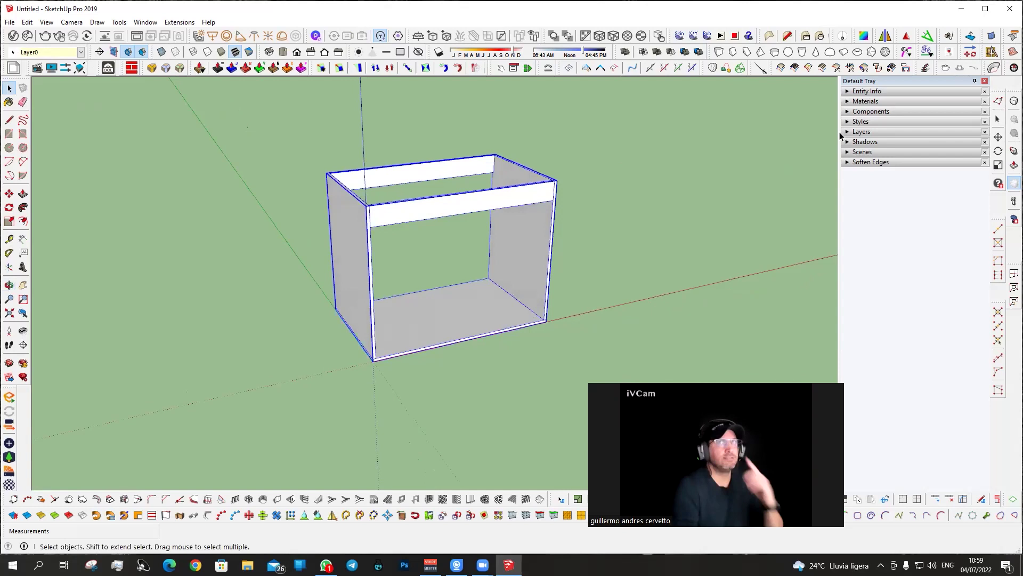
pyautogui.click(859, 91)
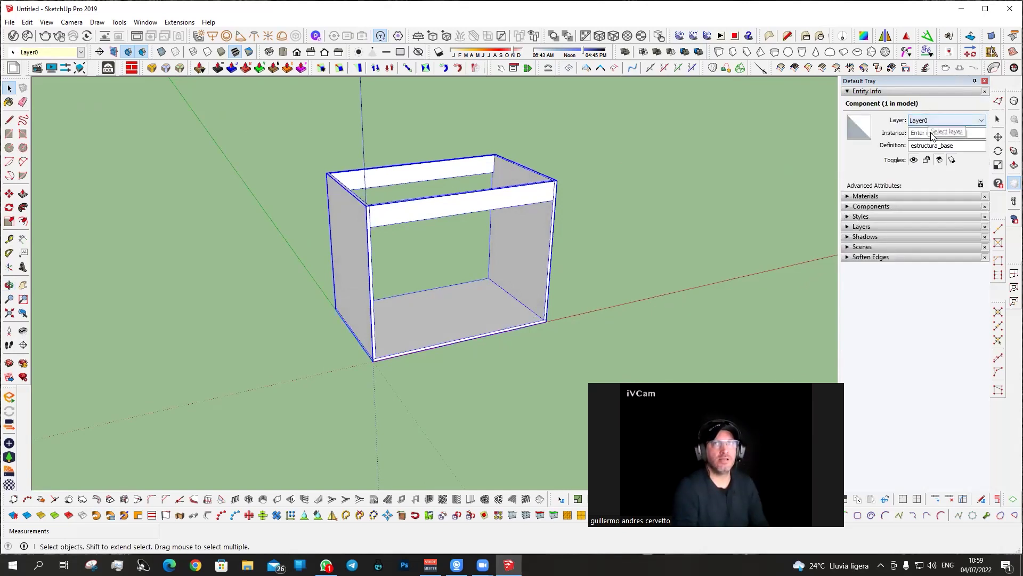
pyautogui.click(683, 174)
pyautogui.moveTo(417, 248); pyautogui.dragTo(430, 247, button='middle')
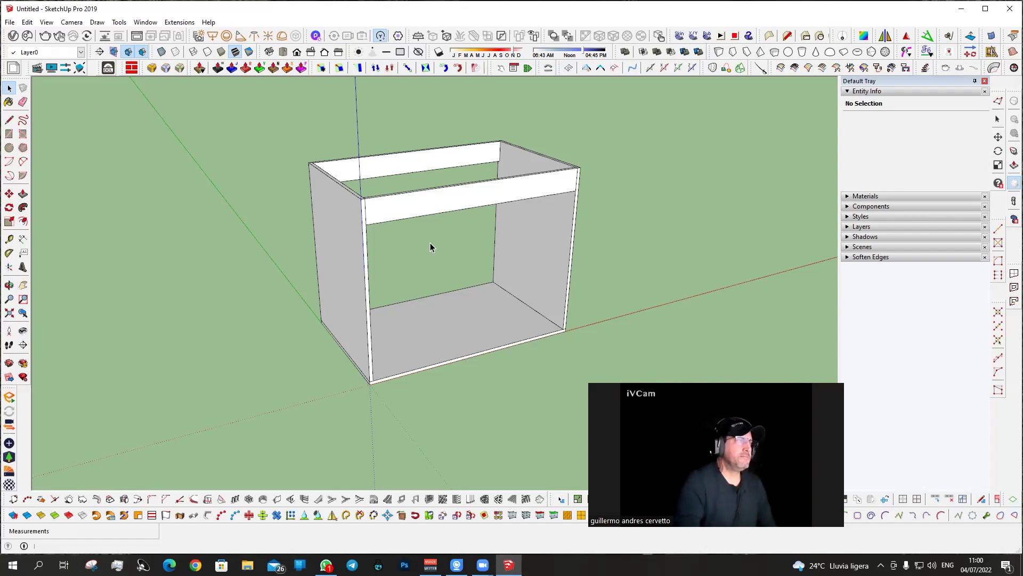
pyautogui.click(442, 209)
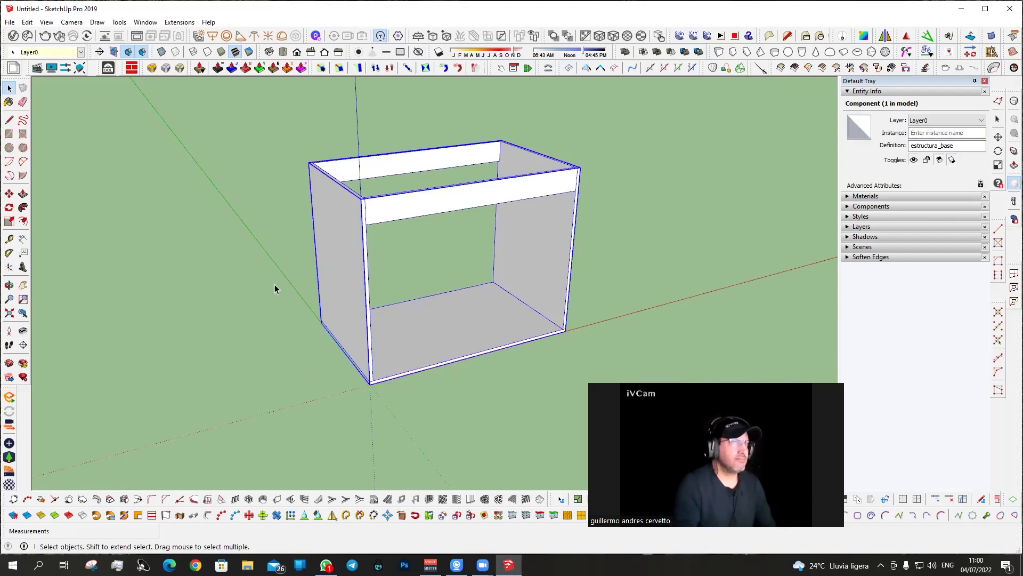
# Open the Component Attributes window for estructura_base.
pyautogui.rightClick(440, 194)
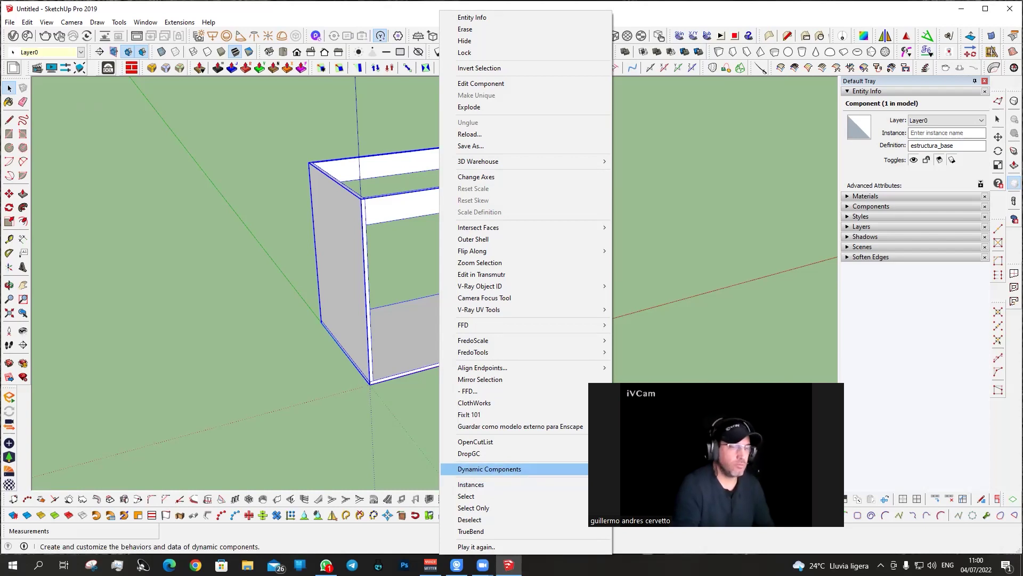
pyautogui.click(629, 481)
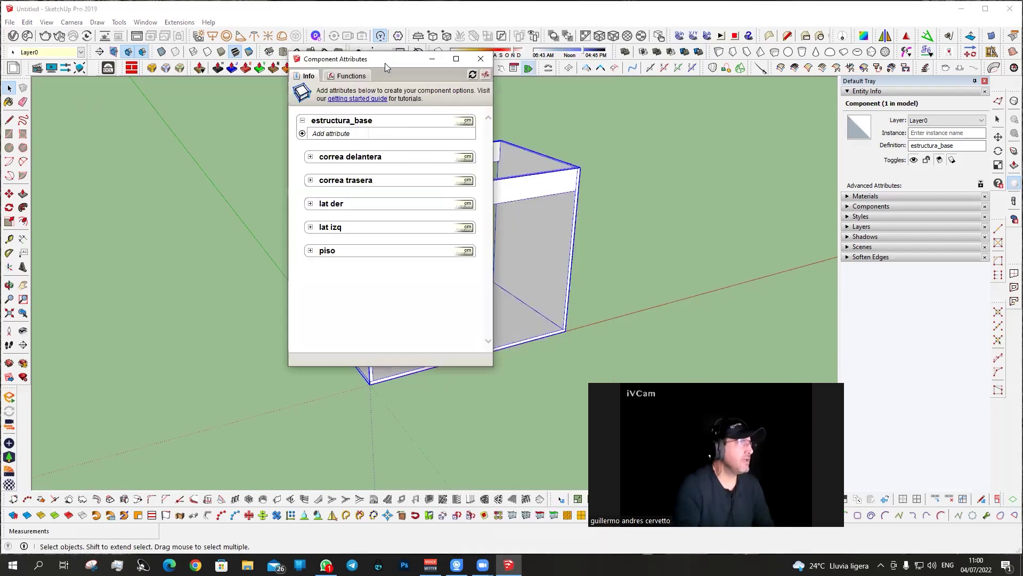
pyautogui.moveTo(385, 63); pyautogui.dragTo(190, 92)
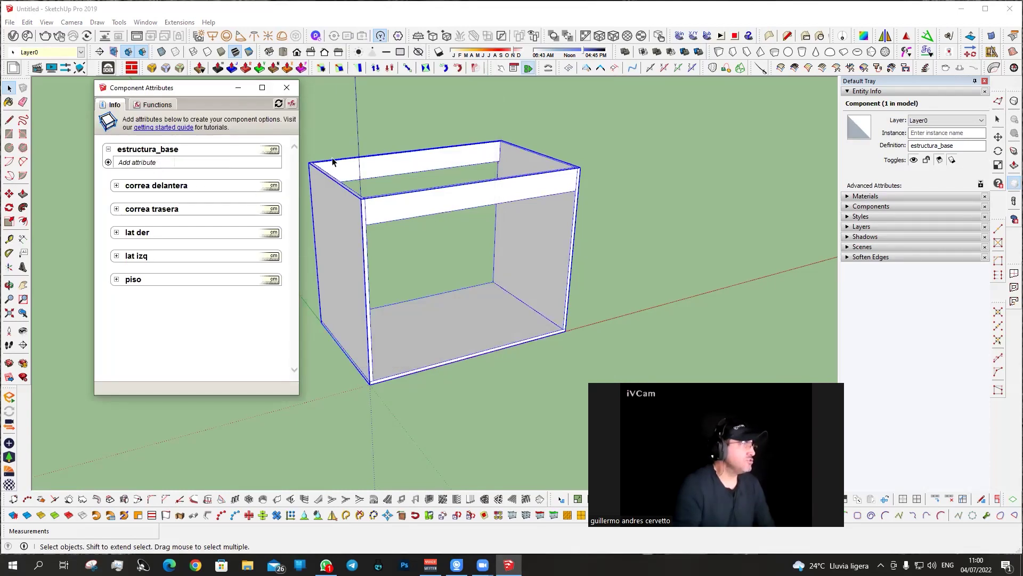
# Add Position X/Y/Z and Size attributes (LenX 100, LenY 62, LenZ 79 cm).
pyautogui.click(108, 163)
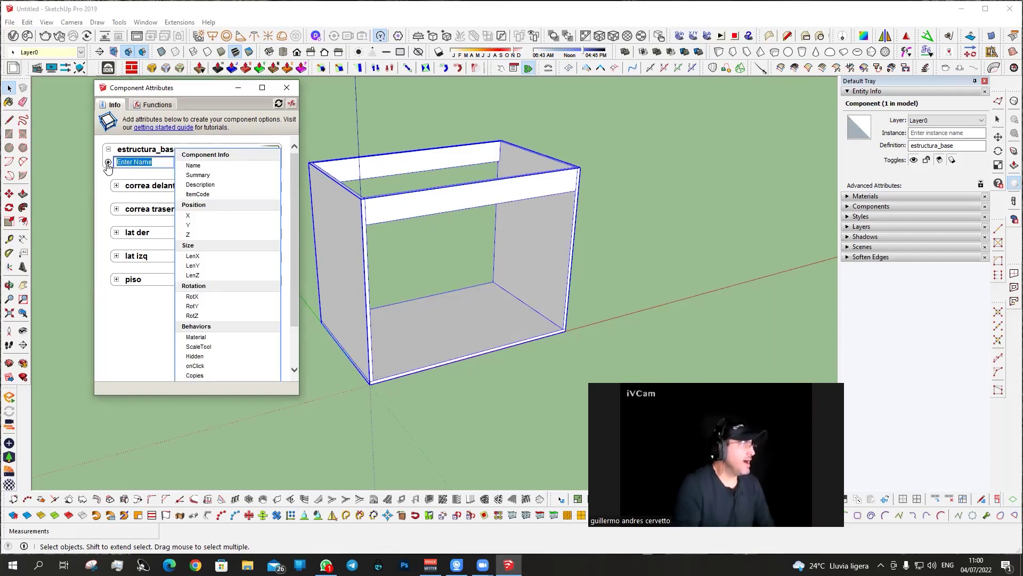
pyautogui.click(109, 163)
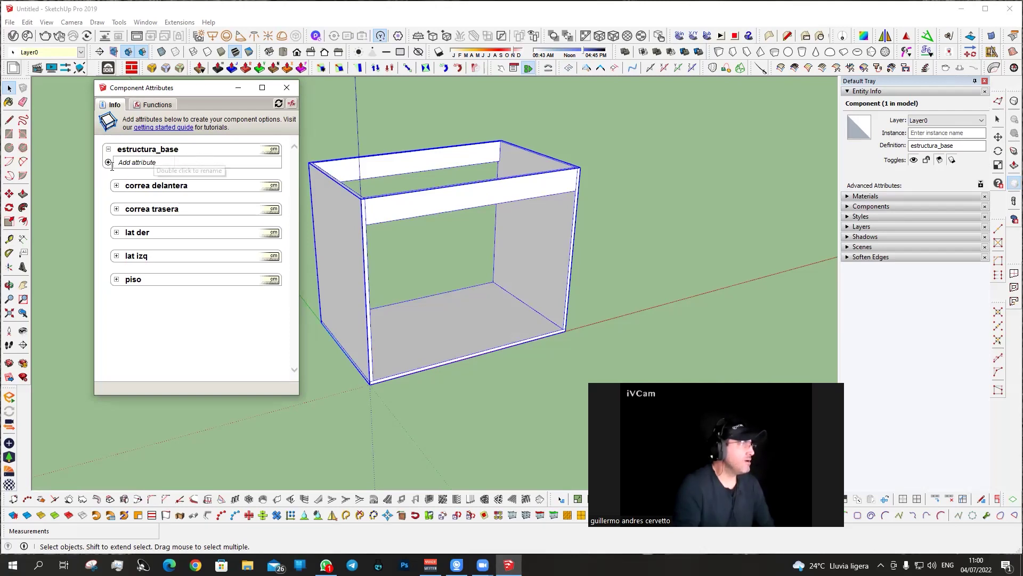
pyautogui.click(109, 163)
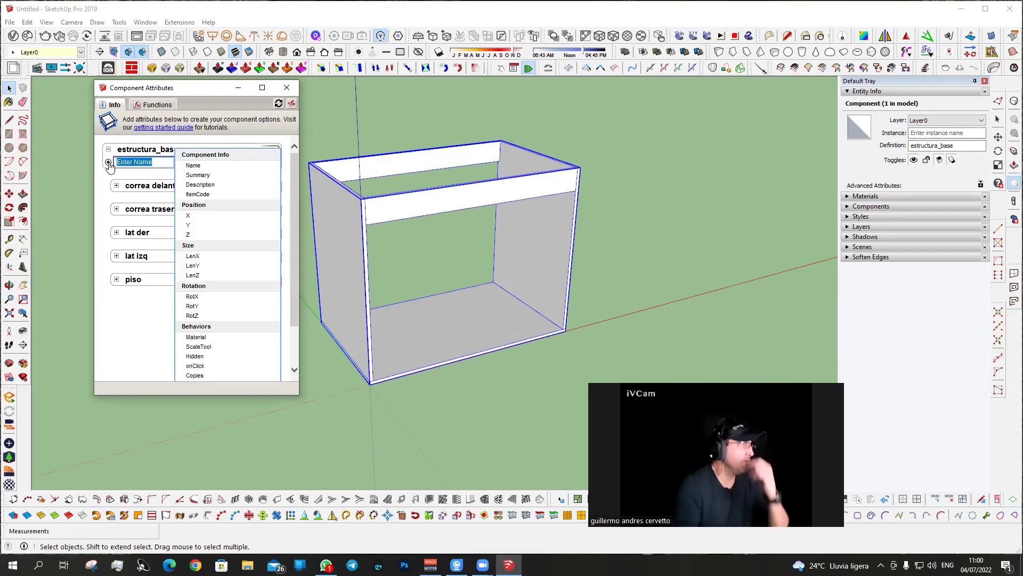
pyautogui.click(200, 212)
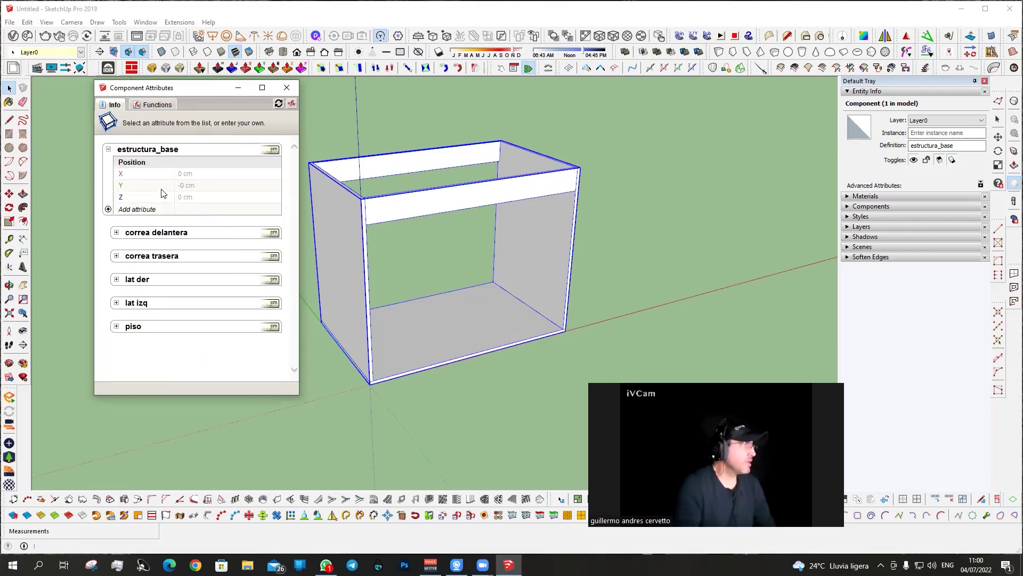
pyautogui.click(108, 210)
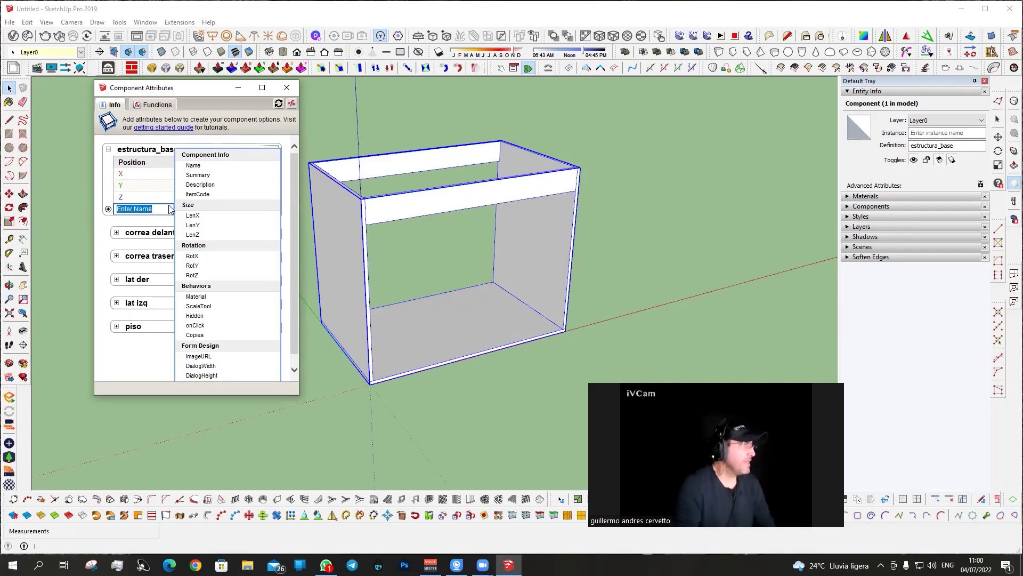
pyautogui.click(186, 207)
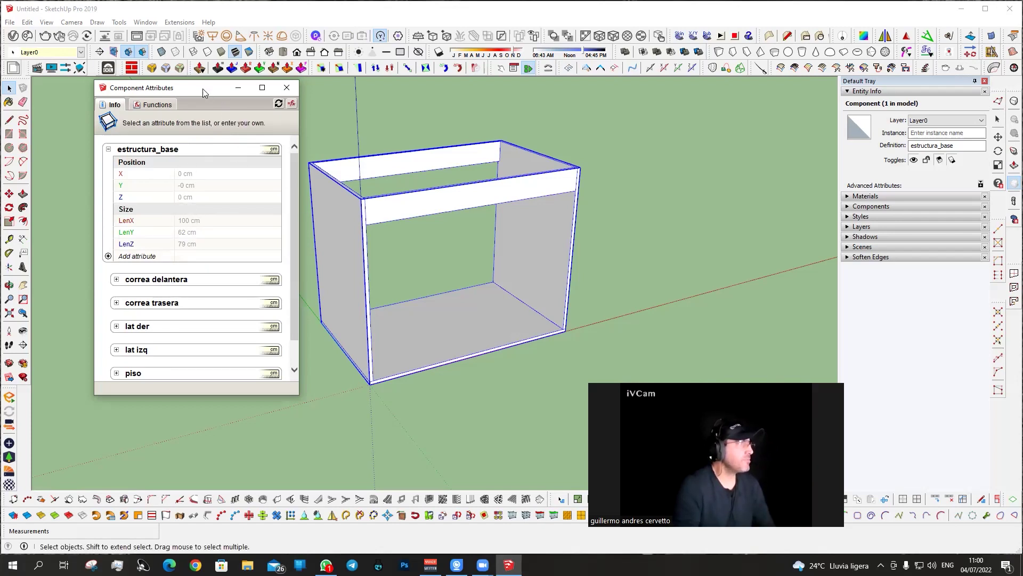
pyautogui.moveTo(212, 89); pyautogui.dragTo(248, 88)
pyautogui.moveTo(370, 210)
pyautogui.mouseDown(button='middle')
pyautogui.moveTo(433, 210)
pyautogui.moveTo(421, 208)
pyautogui.mouseUp(button='middle')
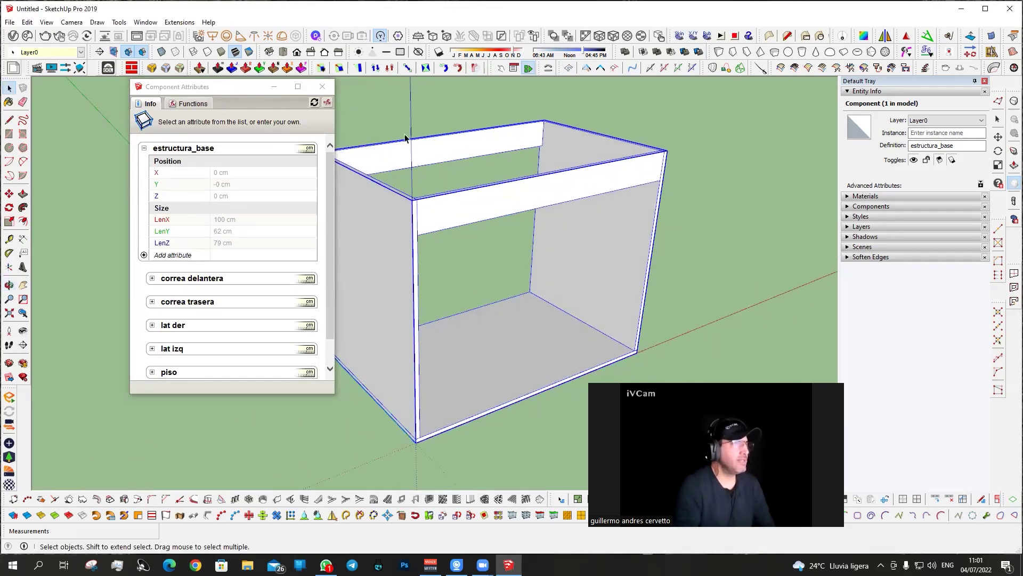
pyautogui.scroll(-1, 437, 289)
pyautogui.scroll(-1, 437, 289)
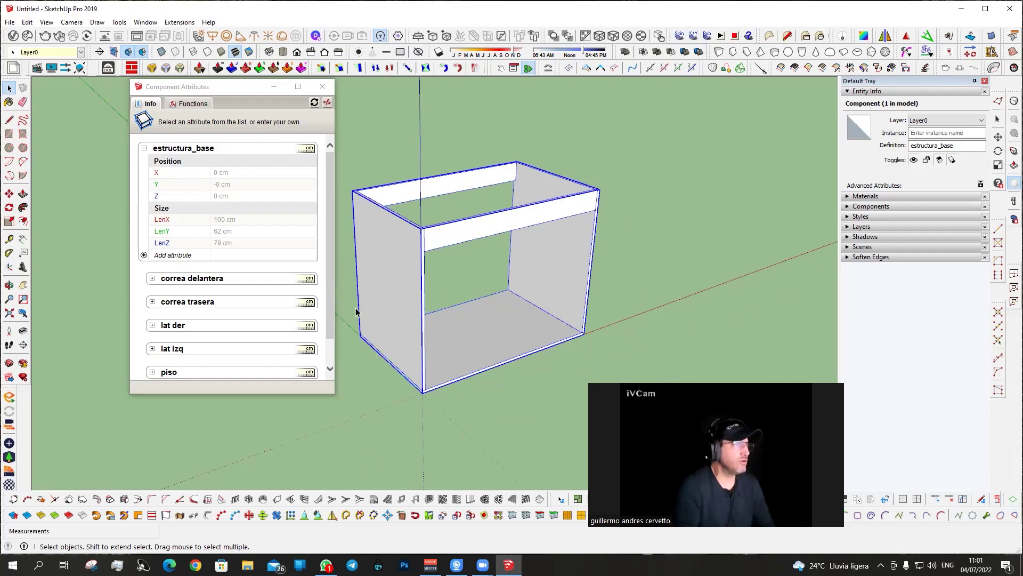
pyautogui.doubleClick(422, 398)
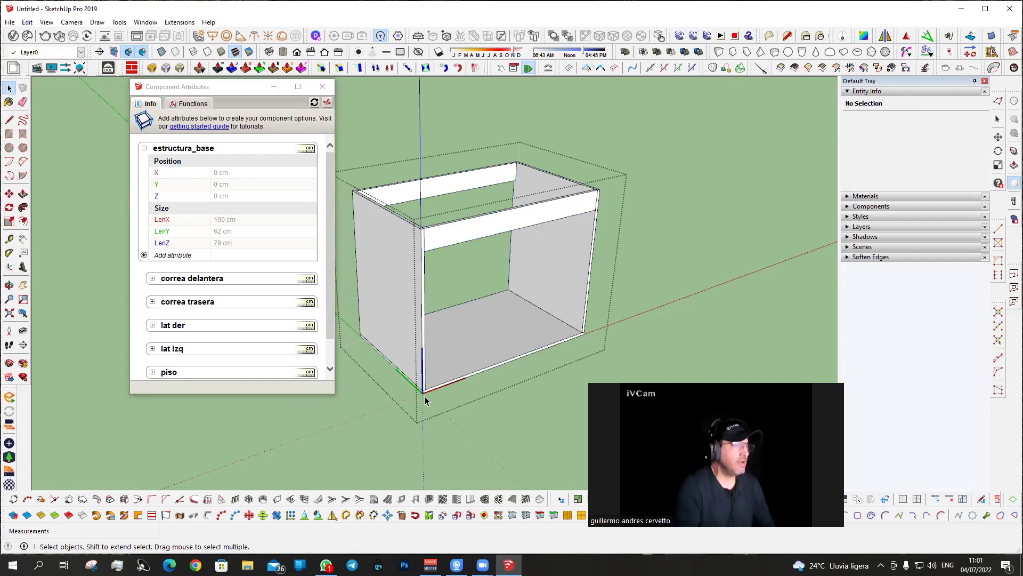
pyautogui.scroll(3, 424, 397)
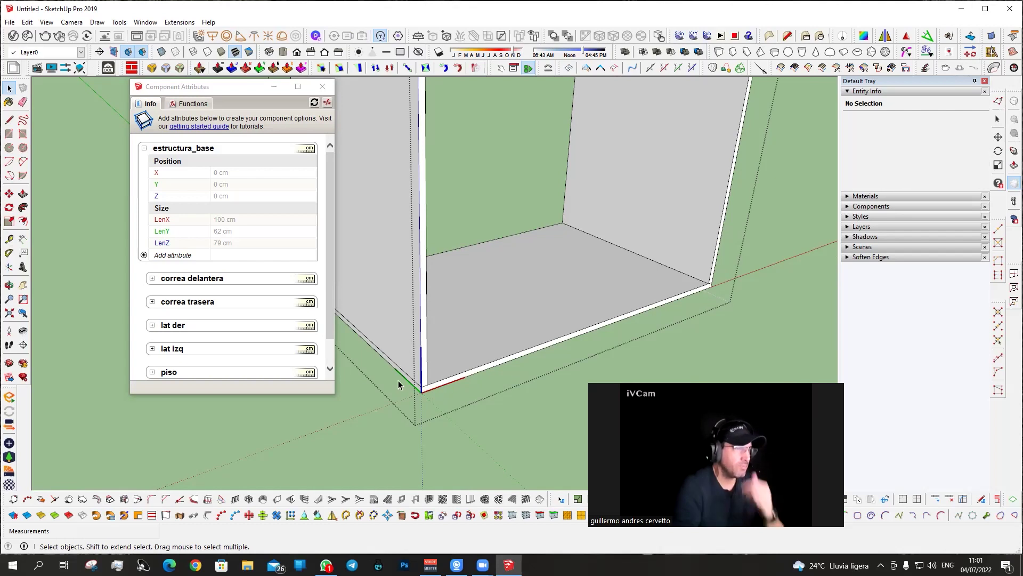
pyautogui.click(419, 405)
pyautogui.scroll(-2, 420, 404)
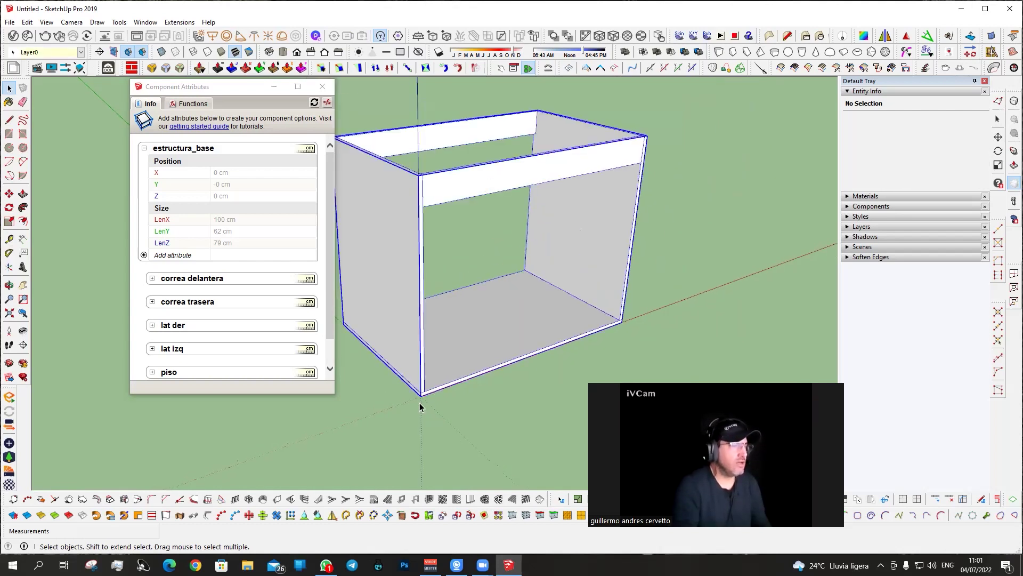
pyautogui.scroll(-2, 420, 404)
pyautogui.scroll(-1, 416, 399)
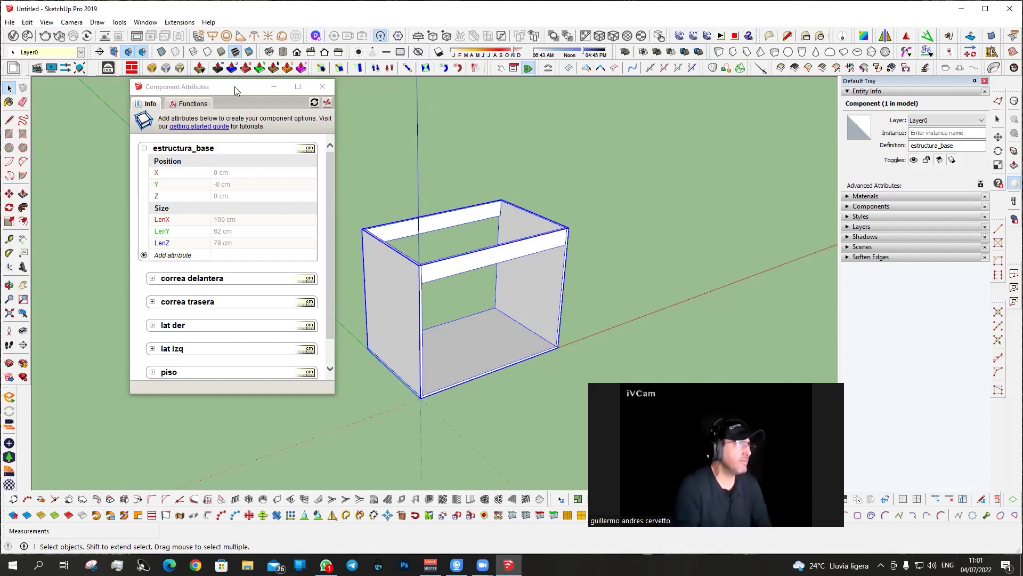
pyautogui.moveTo(235, 86); pyautogui.dragTo(142, 98)
pyautogui.moveTo(332, 277); pyautogui.dragTo(289, 327)
pyautogui.moveTo(640, 333); pyautogui.dragTo(640, 333)
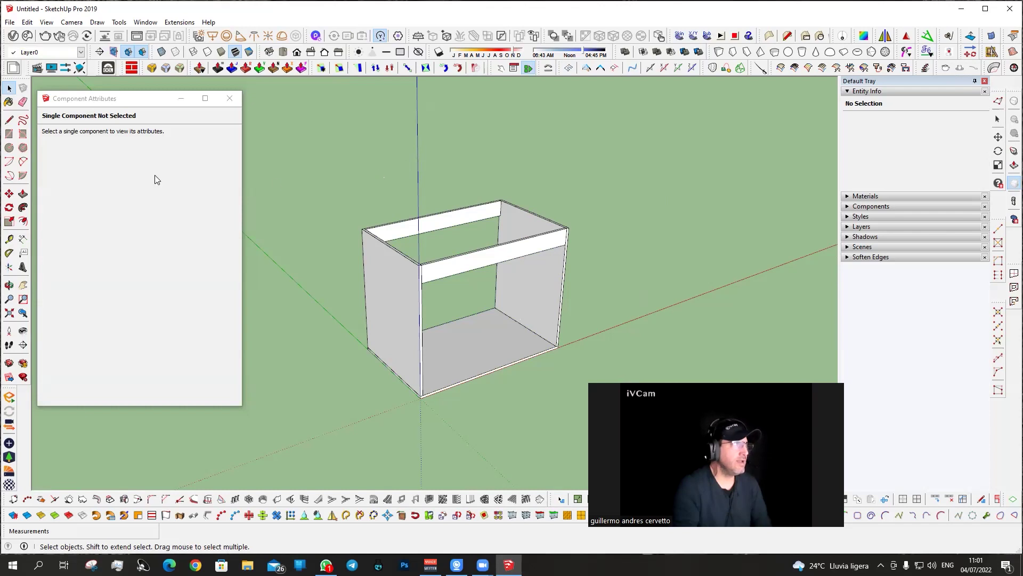
# Select the cabinet and widen its Component Attributes window.
pyautogui.click(392, 296)
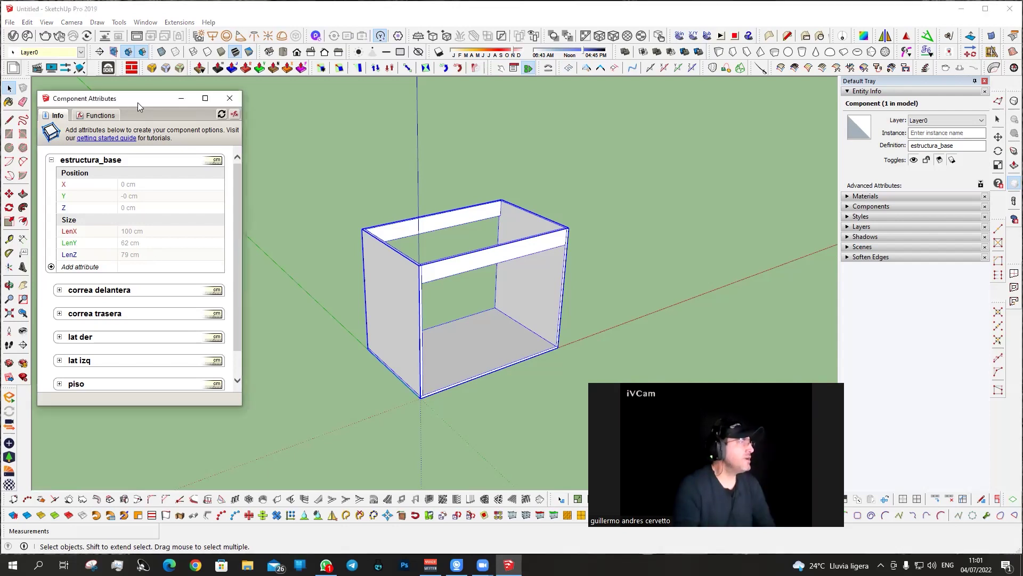
pyautogui.moveTo(138, 102); pyautogui.dragTo(357, 133)
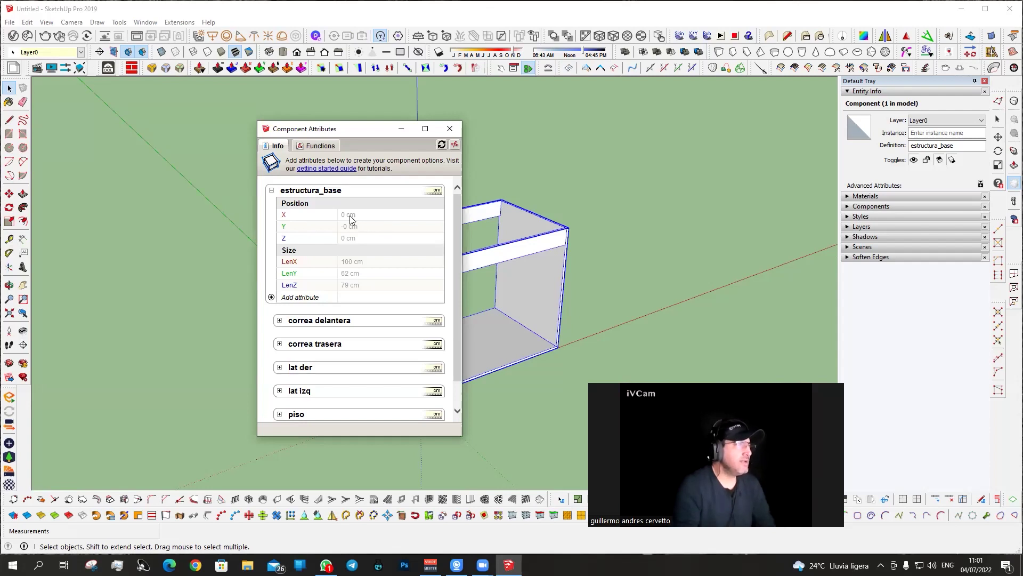
pyautogui.click(423, 129)
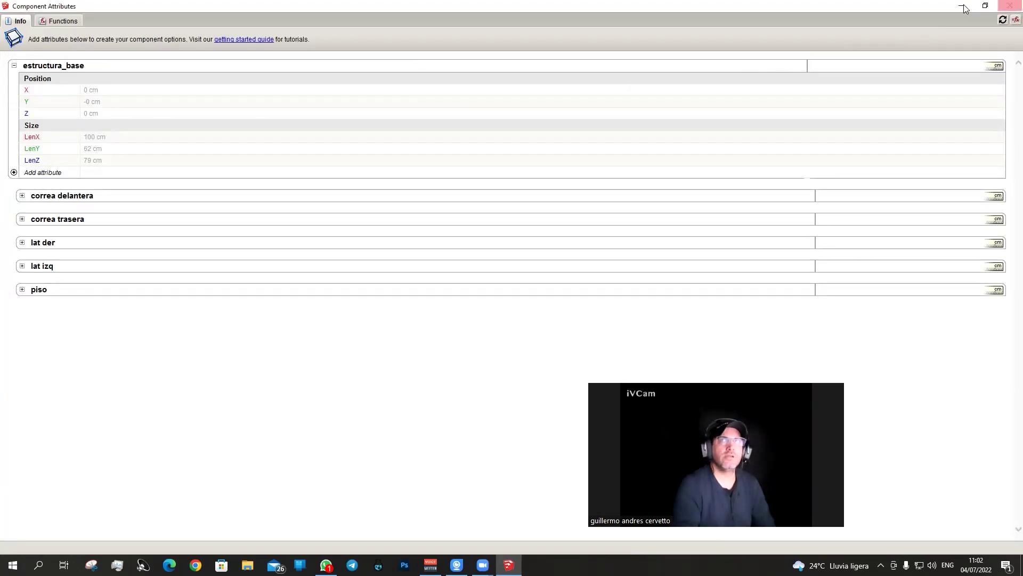
pyautogui.click(984, 6)
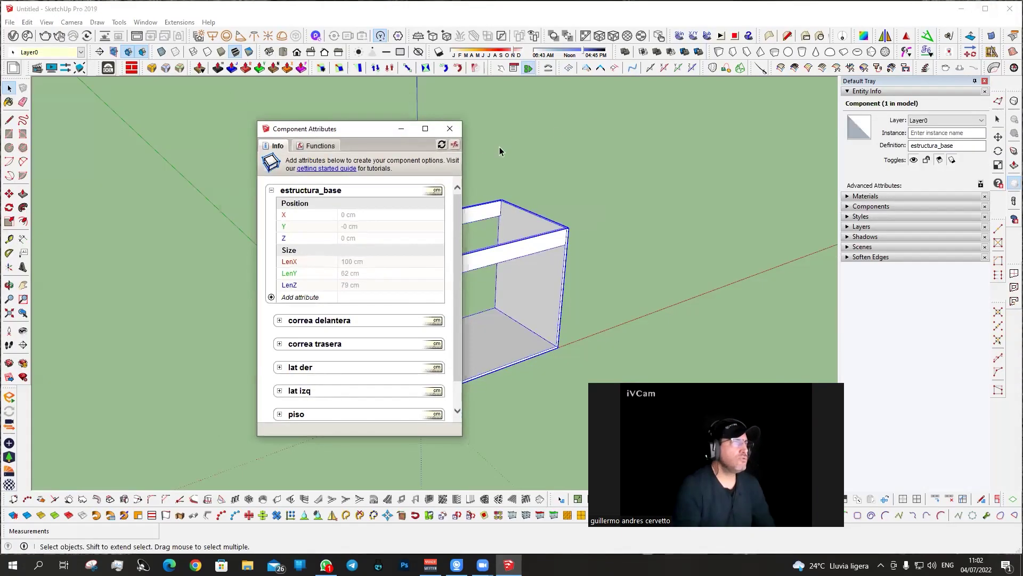
pyautogui.moveTo(463, 160); pyautogui.dragTo(623, 161)
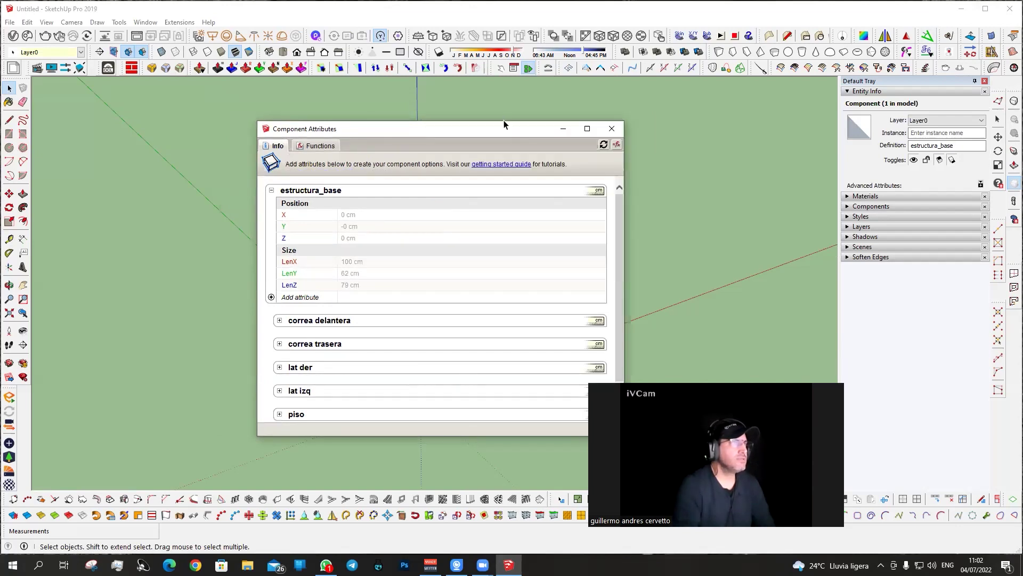
# Reselect estructura_base with the attributes window over the model, ready to edit X.
pyautogui.press('Escape')
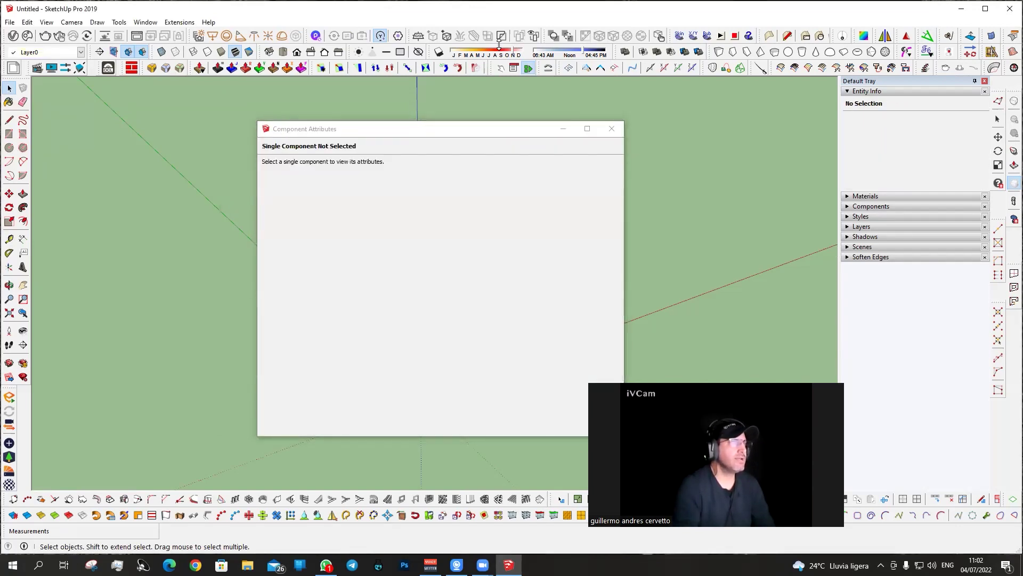
pyautogui.moveTo(502, 122); pyautogui.dragTo(486, 59)
pyautogui.click(504, 233)
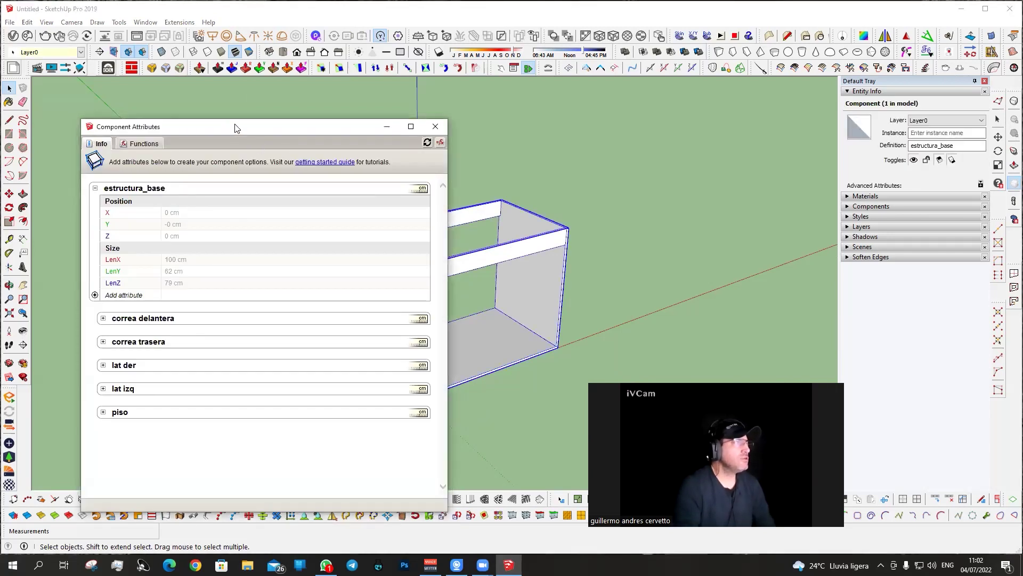
pyautogui.moveTo(236, 127); pyautogui.dragTo(357, 87)
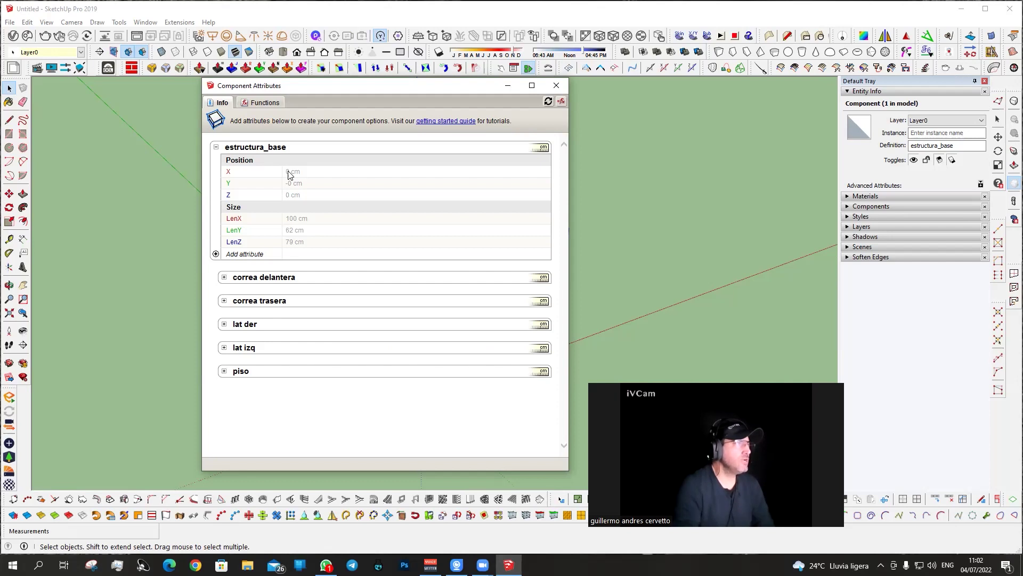
pyautogui.click(289, 173)
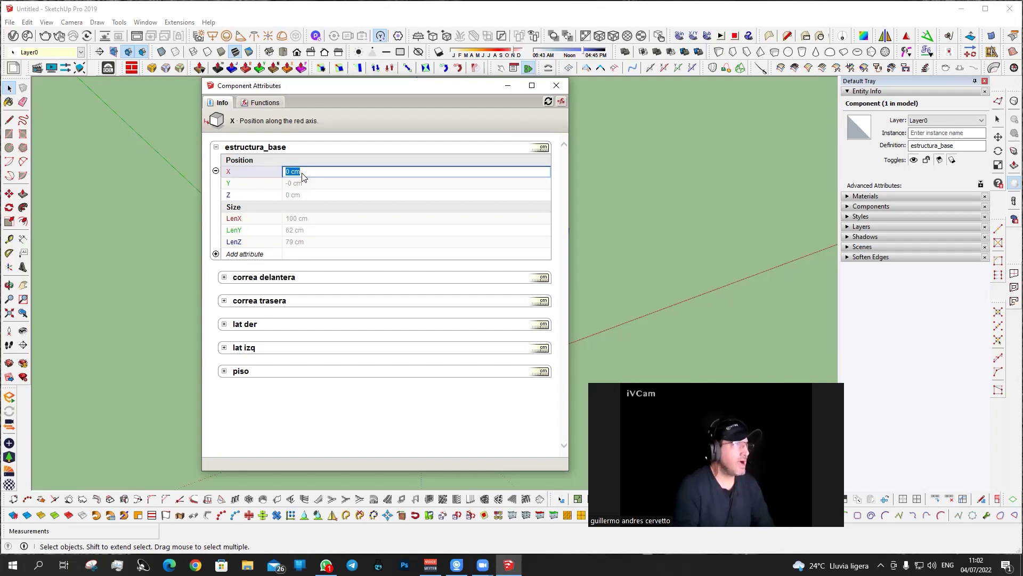
# Enter the formula =0cm for estructura_base's X position.
pyautogui.write('=0')
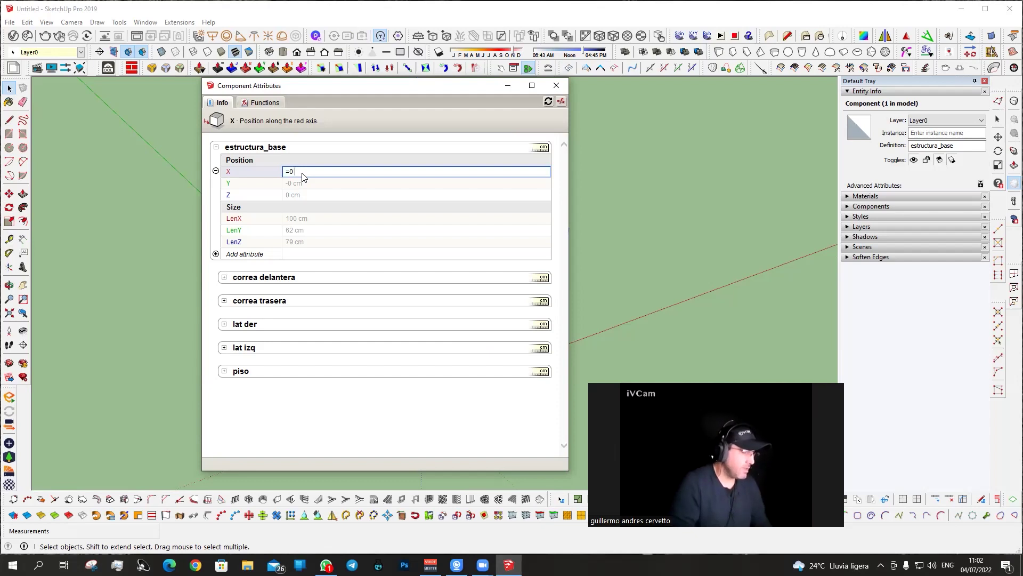
pyautogui.press('Return')
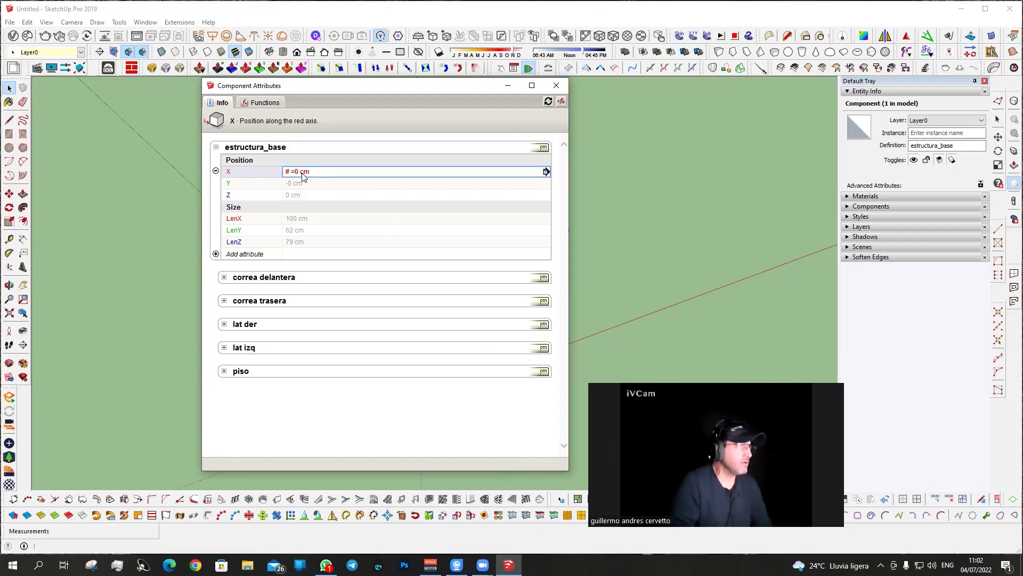
pyautogui.click(303, 173)
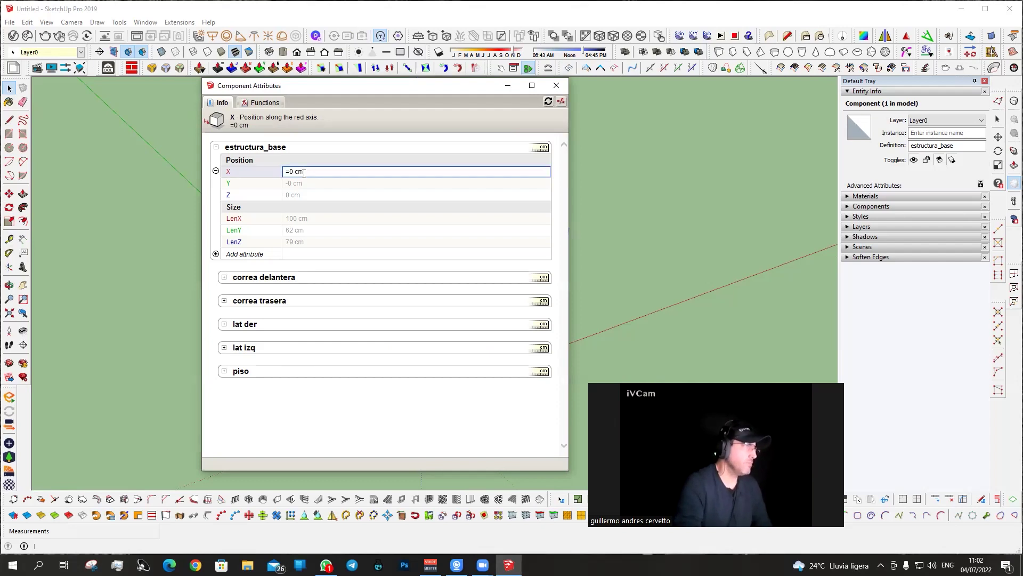
pyautogui.keyDown('shift'); pyautogui.click(290, 173); pyautogui.keyUp('shift')
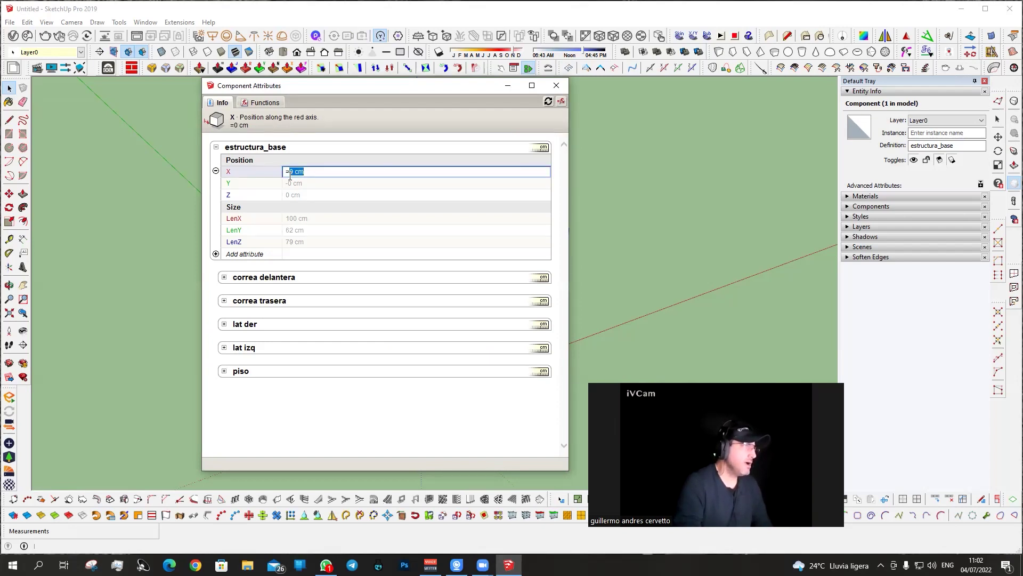
pyautogui.press('BackSpace')
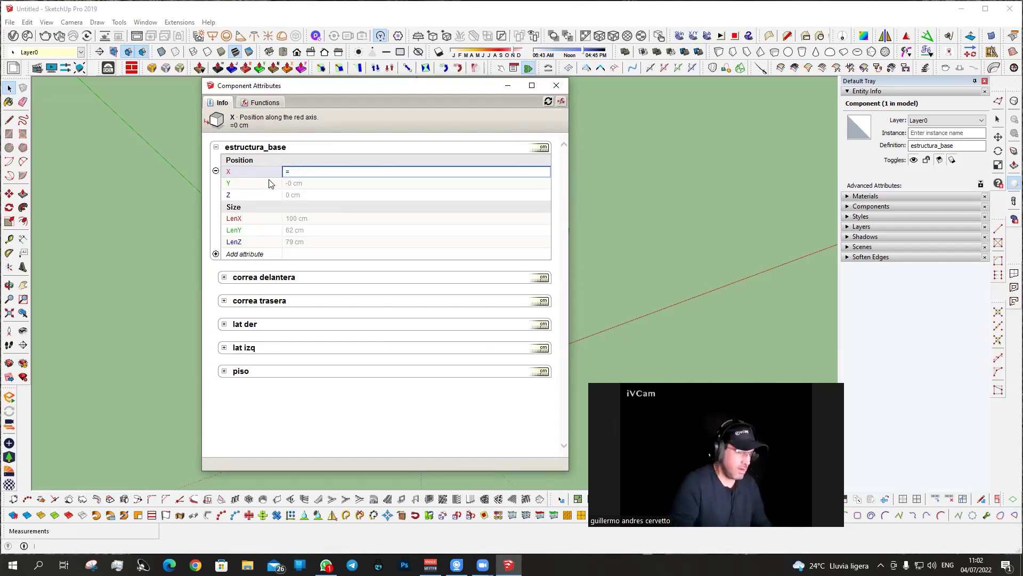
pyautogui.write('0cm')
pyautogui.press('Return')
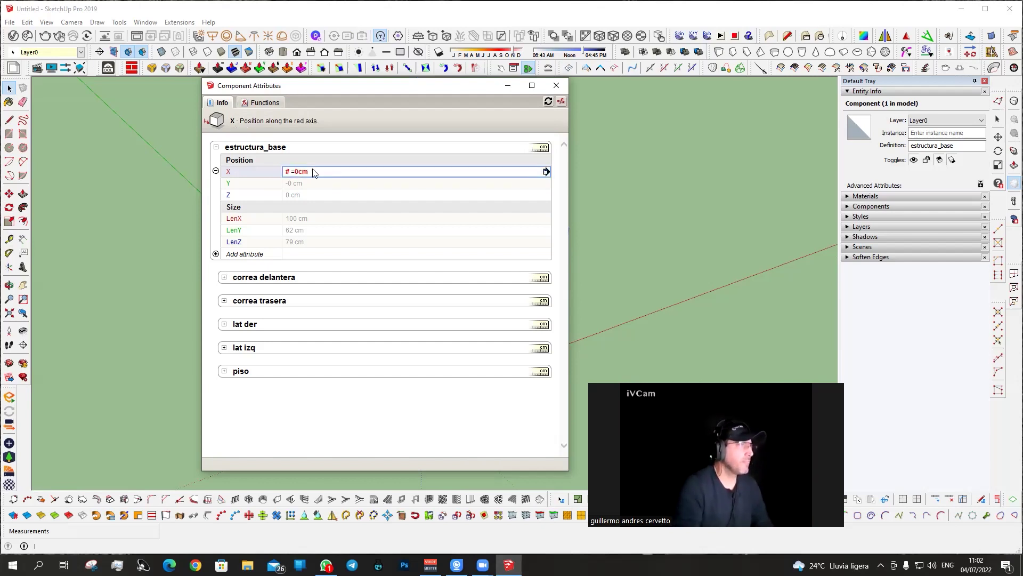
# Make X a user-editable textbox displayed in centimeters.
pyautogui.click(547, 173)
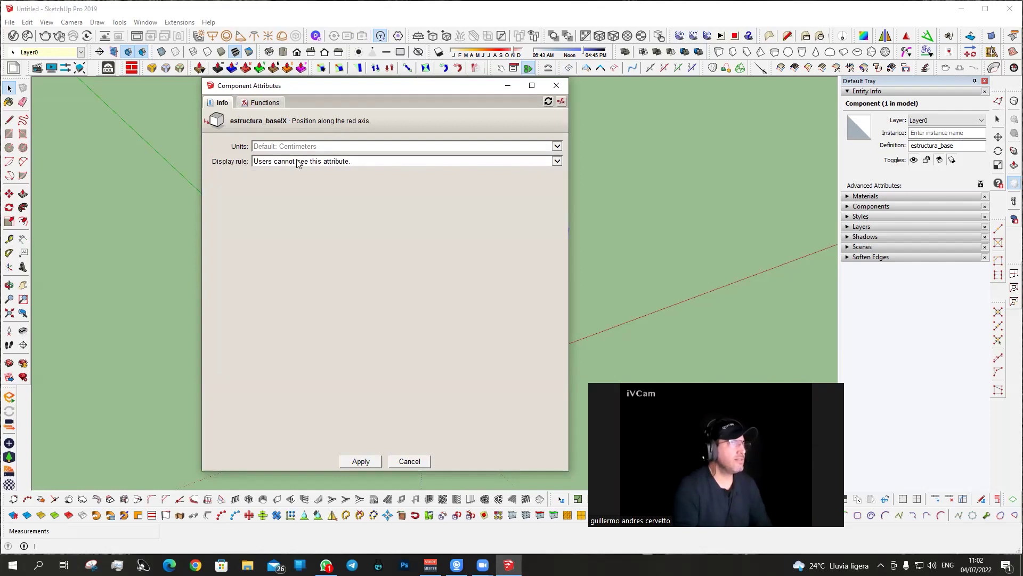
pyautogui.click(330, 146)
pyautogui.click(330, 146)
pyautogui.click(304, 163)
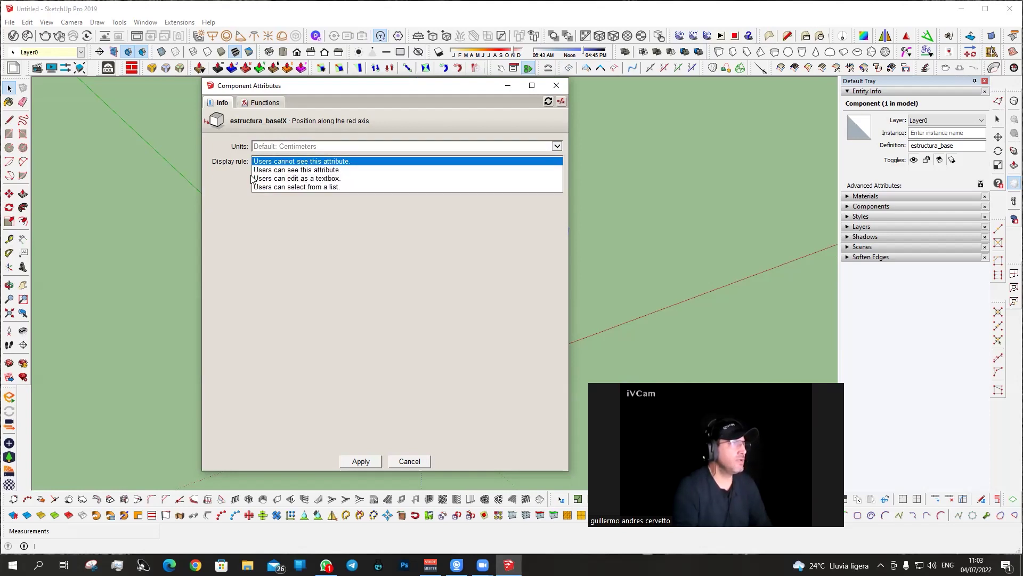
pyautogui.click(282, 179)
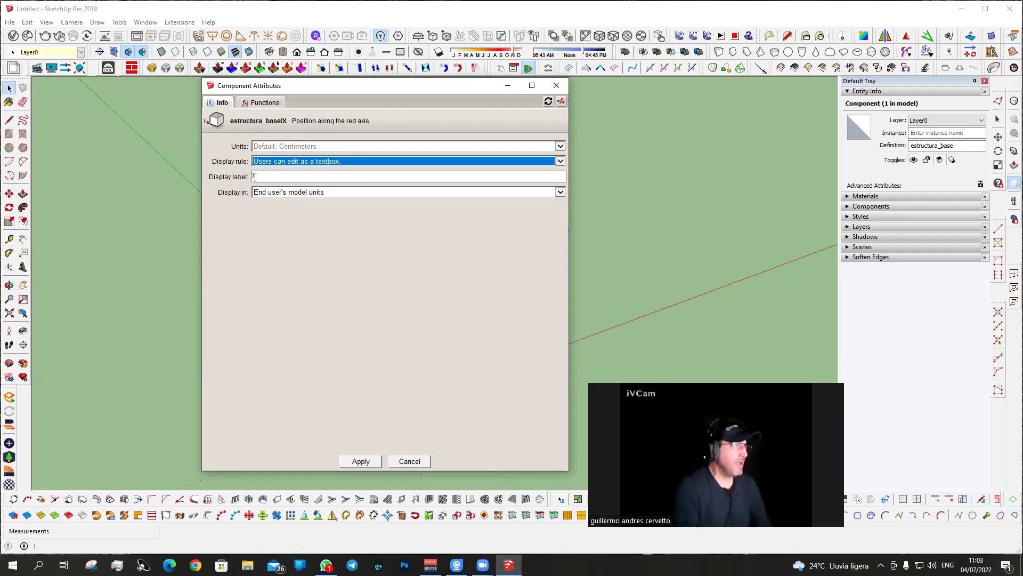
pyautogui.click(282, 193)
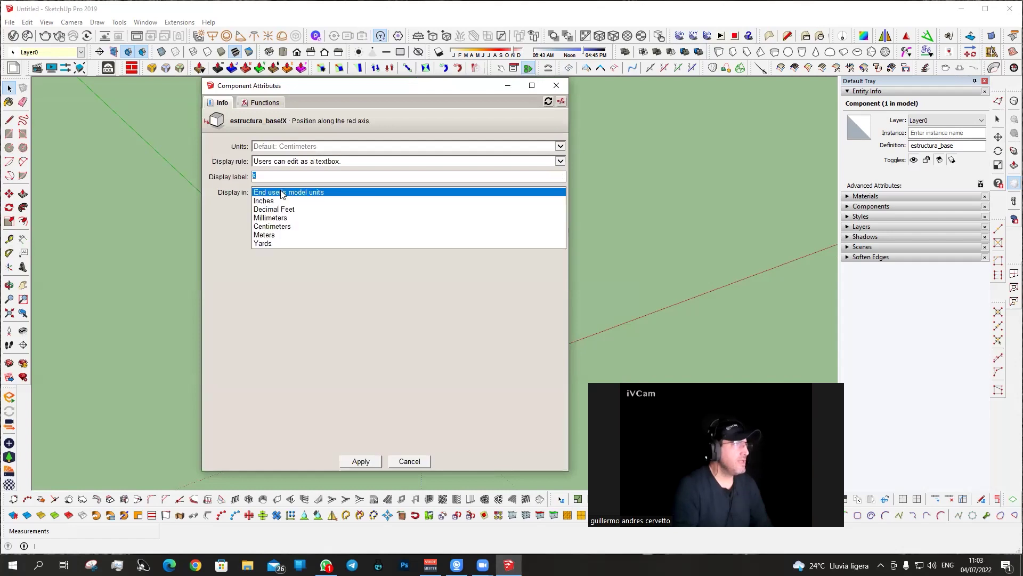
pyautogui.click(278, 227)
pyautogui.click(360, 461)
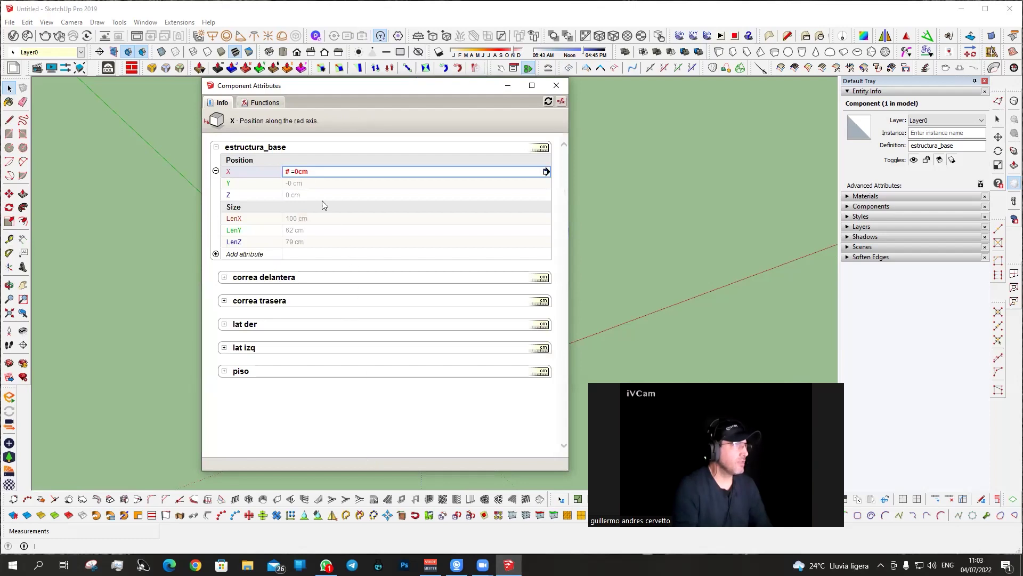
# Replace the X position formula with a plain 0.
pyautogui.click(310, 173)
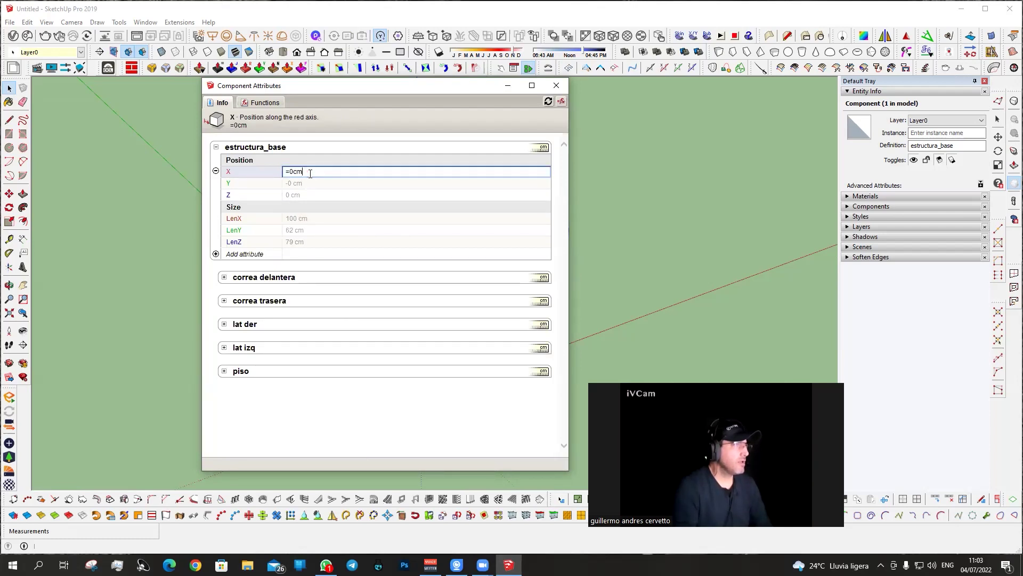
pyautogui.press('BackSpace')
pyautogui.press('BackSpace')
pyautogui.press('BackSpace')
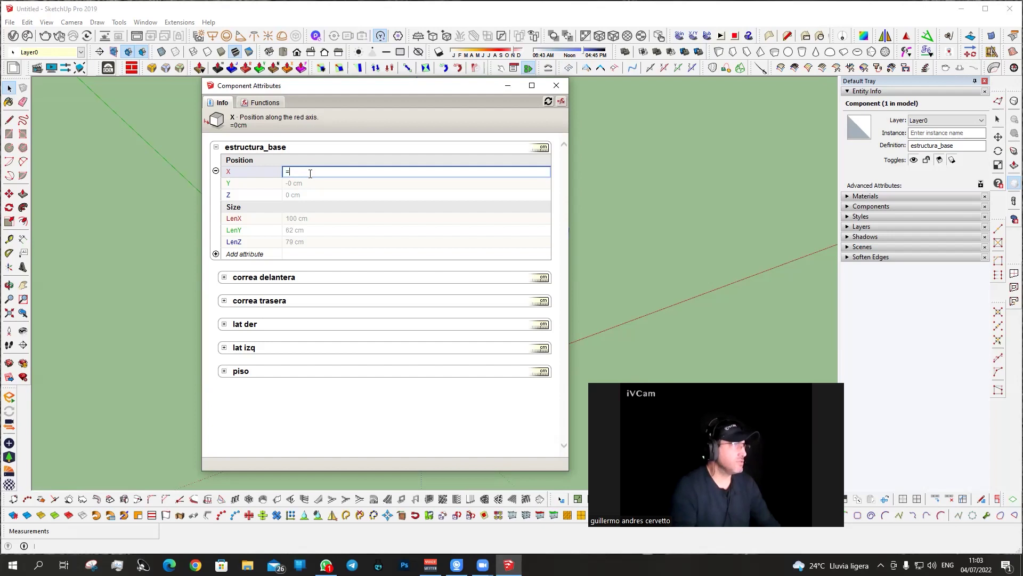
pyautogui.write('0')
pyautogui.press('Return')
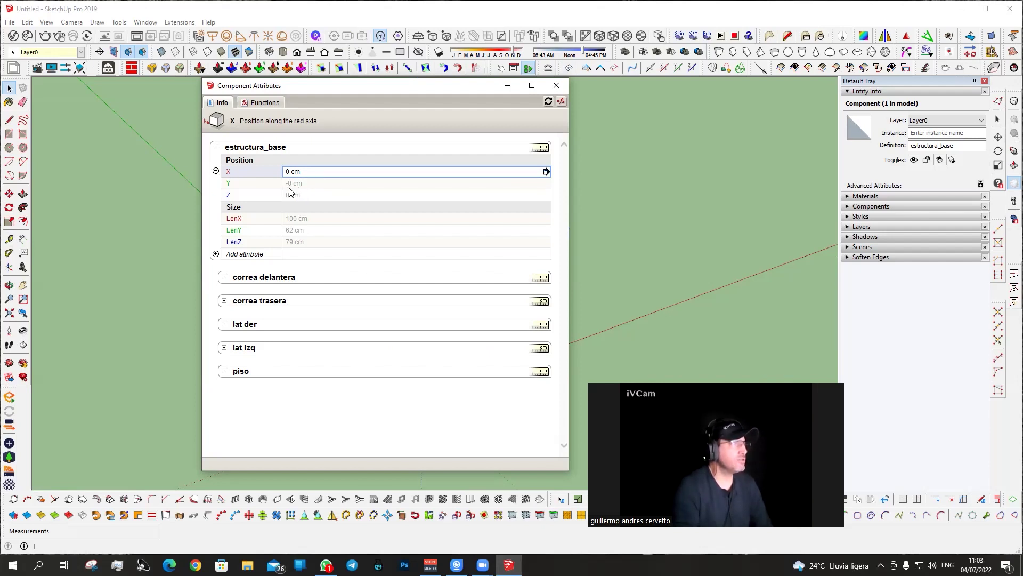
# Select the Y and Z position rows and start a new Snipping Tool snip.
pyautogui.click(293, 186)
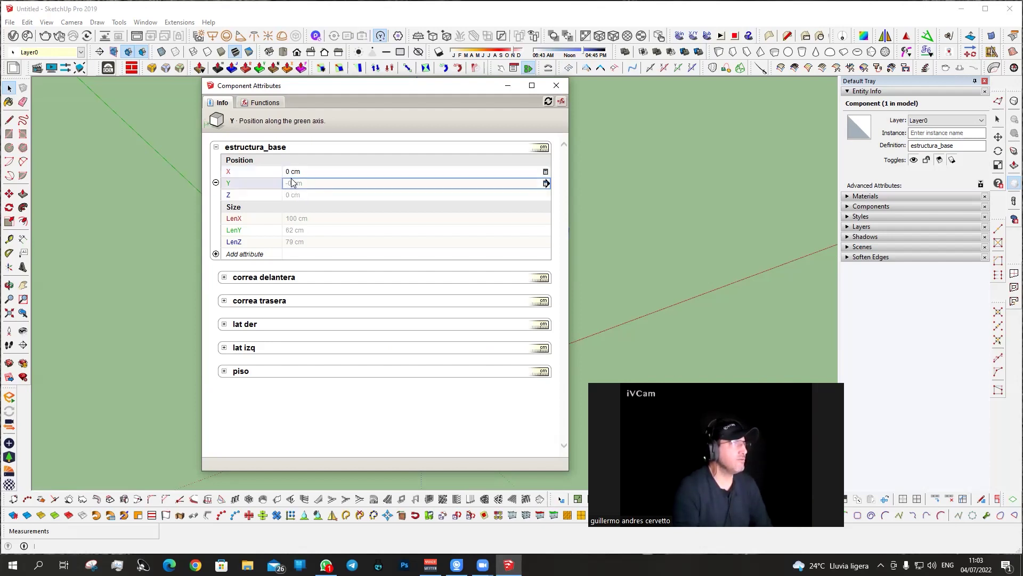
pyautogui.click(297, 196)
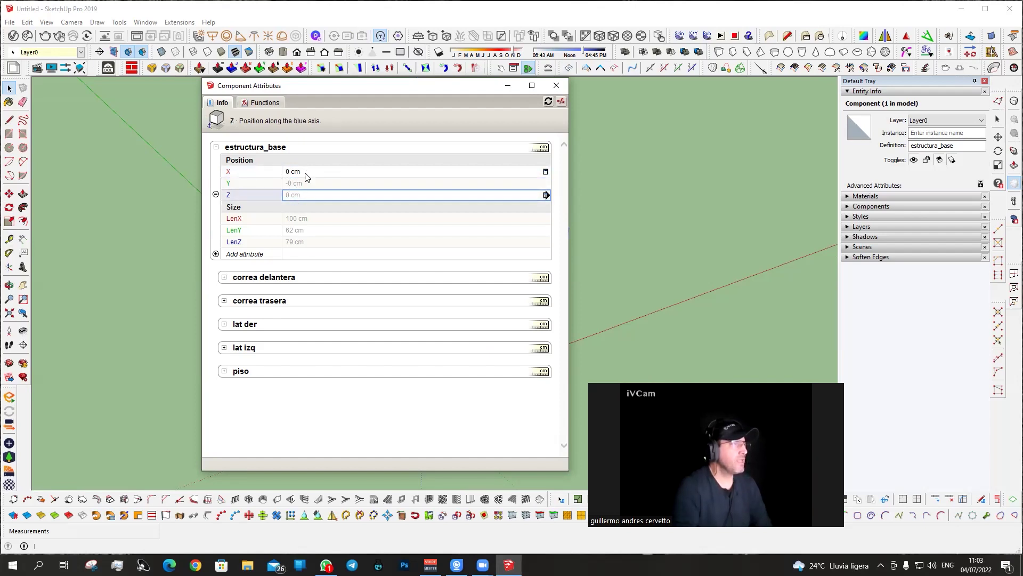
pyautogui.click(91, 565)
pyautogui.click(150, 140)
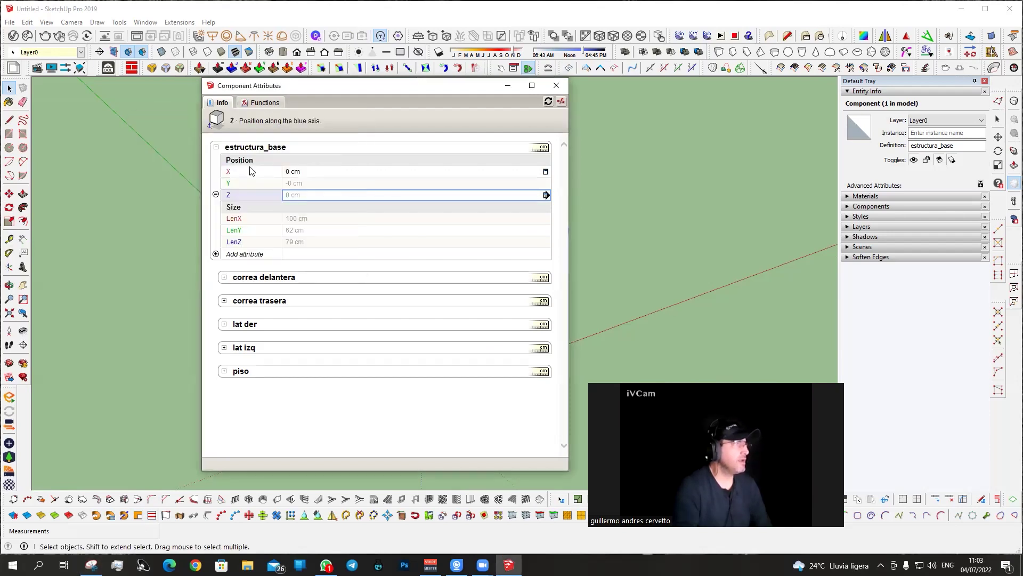
# Snip the X, Y, Z position values (0 cm, -0 cm, 0 cm), view the capture and close it.
pyautogui.moveTo(255, 126); pyautogui.dragTo(130, 105)
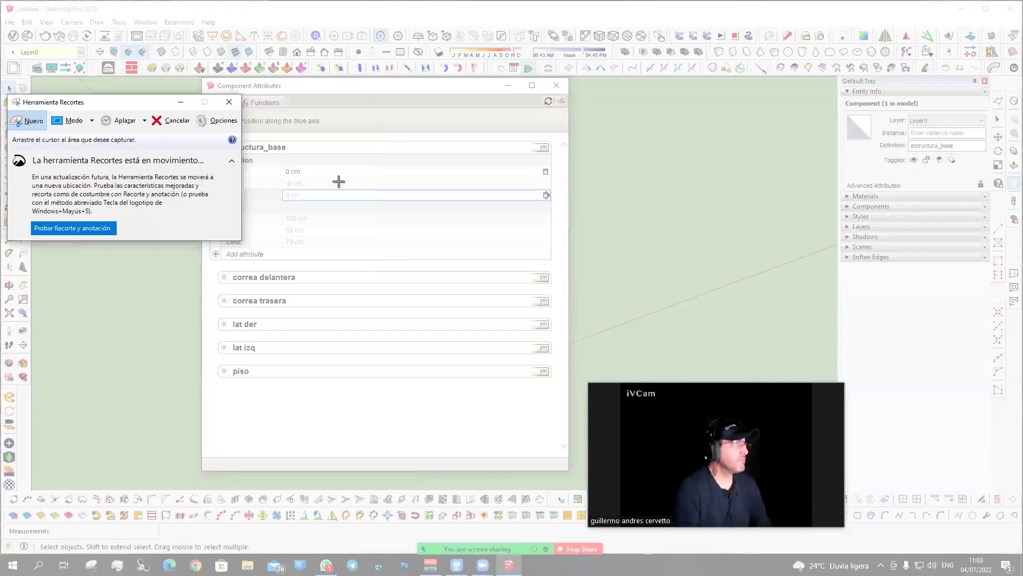
pyautogui.moveTo(278, 160); pyautogui.dragTo(340, 206)
pyautogui.scroll(2, 311, 194)
pyautogui.scroll(-2, 311, 193)
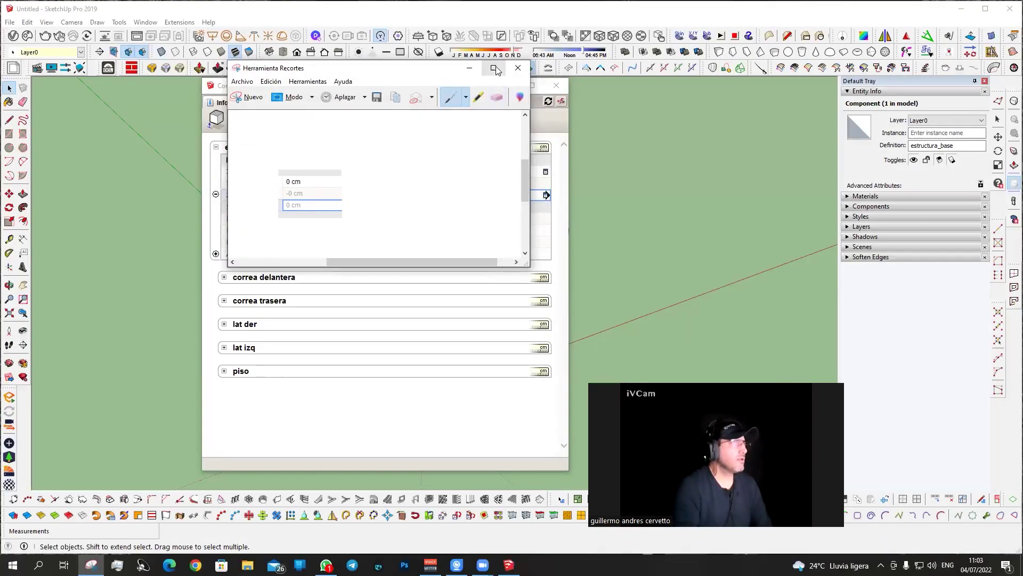
pyautogui.click(494, 68)
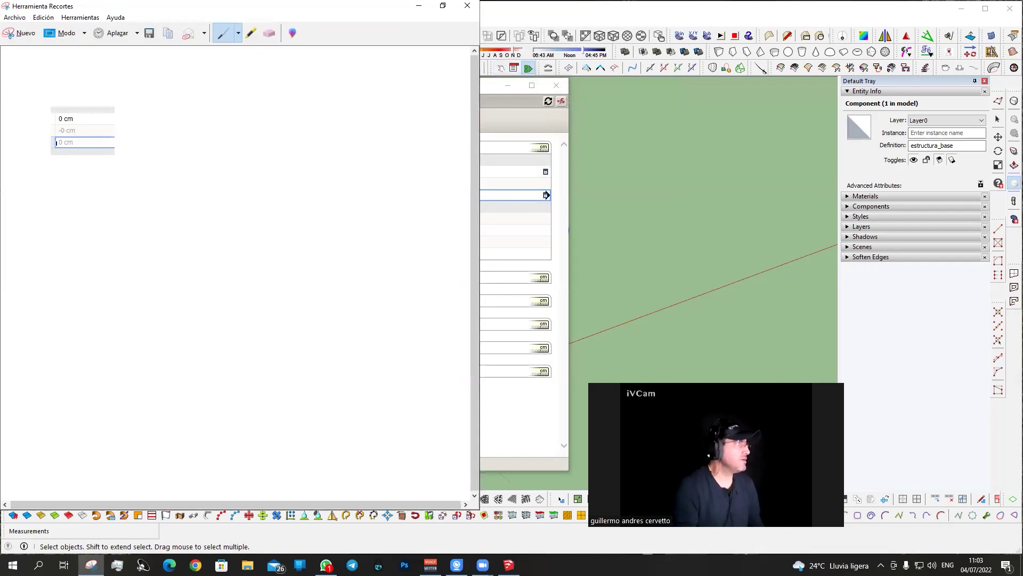
pyautogui.click(467, 5)
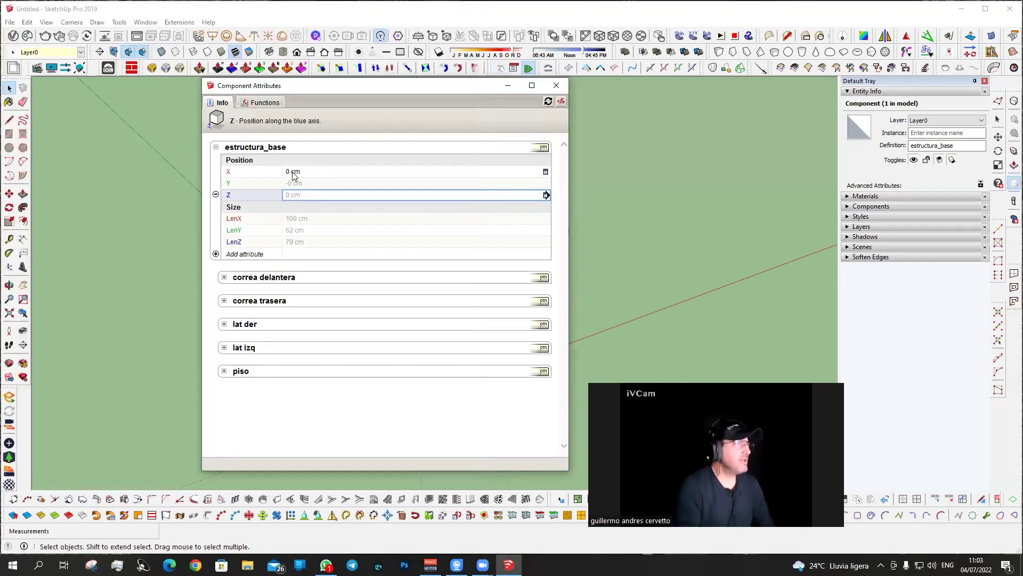
# Replace the -0 cm Y position value with 0.
pyautogui.click(293, 184)
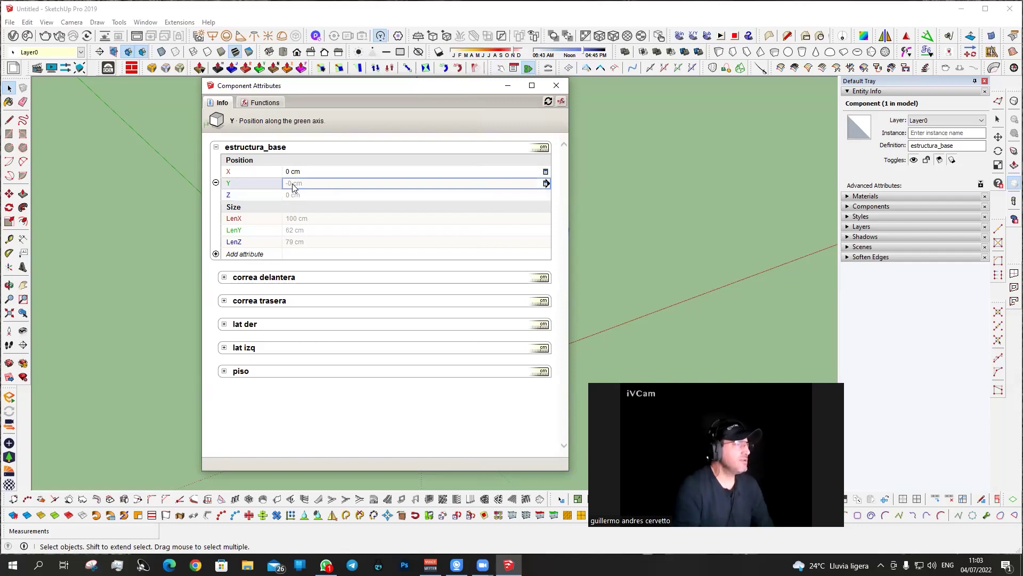
pyautogui.click(292, 184)
pyautogui.doubleClick(309, 184)
pyautogui.press('BackSpace')
pyautogui.write('=')
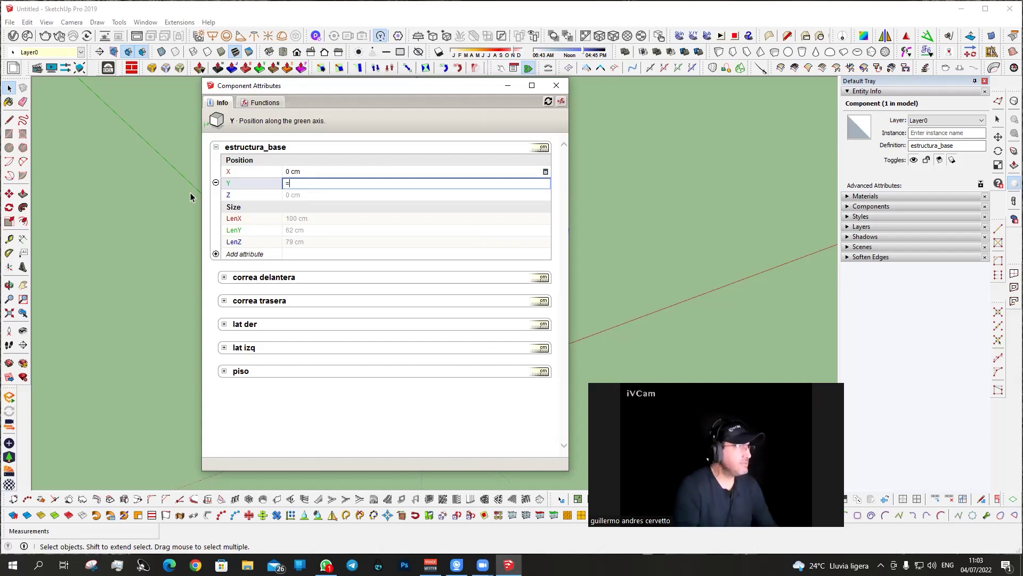
pyautogui.write('0')
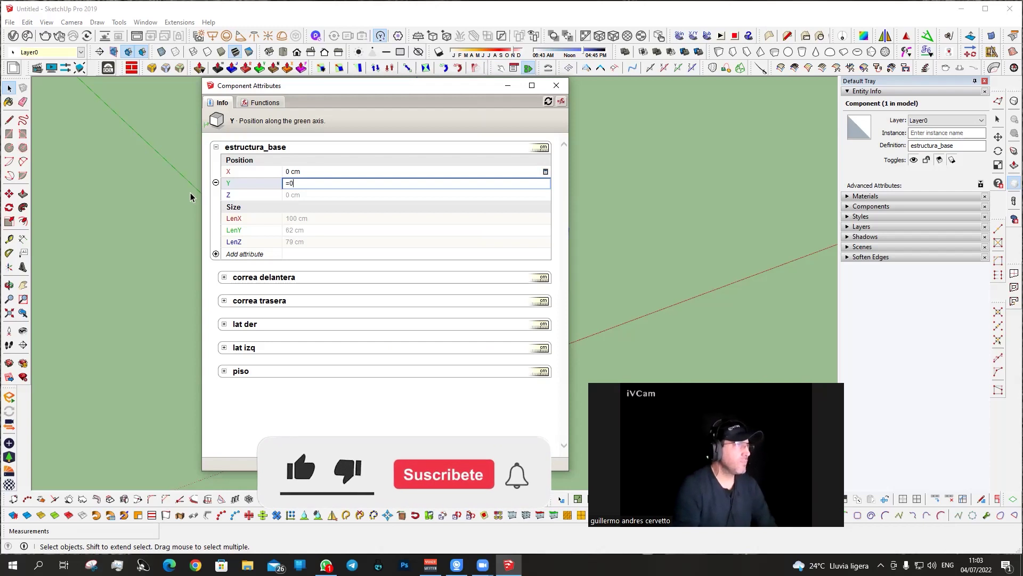
pyautogui.press('Return')
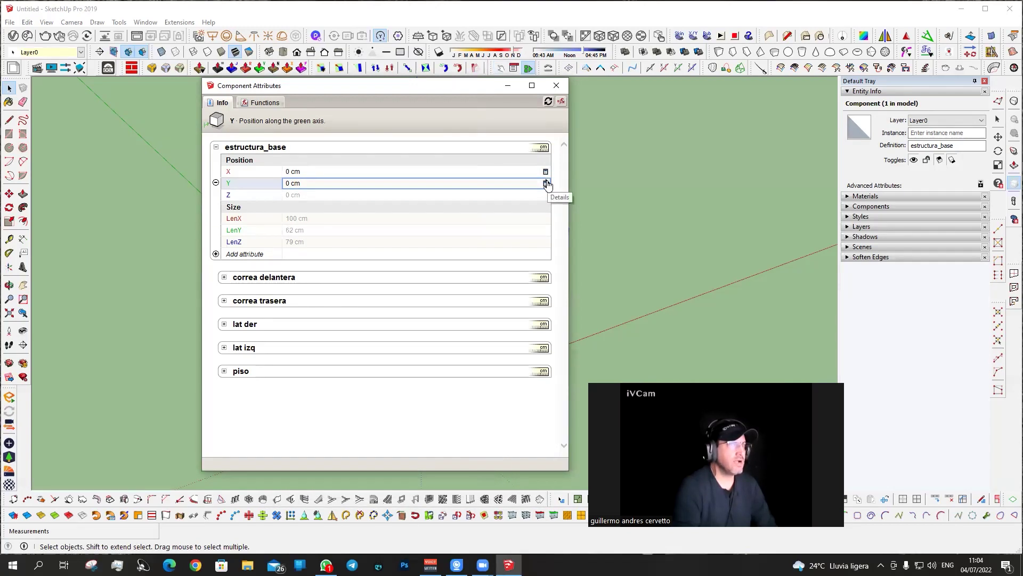
# Make Y a user-editable textbox displayed in centimeters.
pyautogui.click(545, 183)
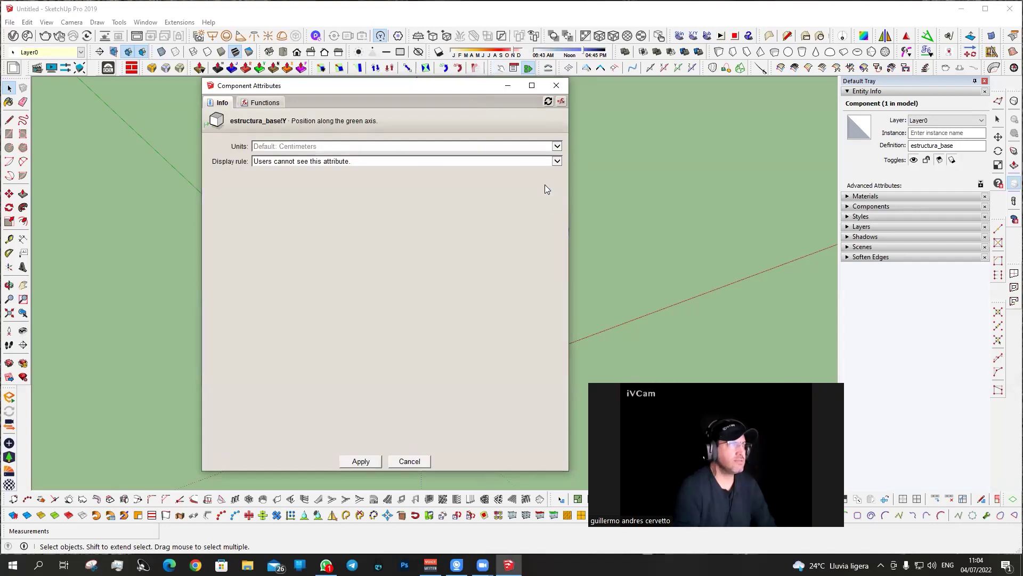
pyautogui.click(426, 162)
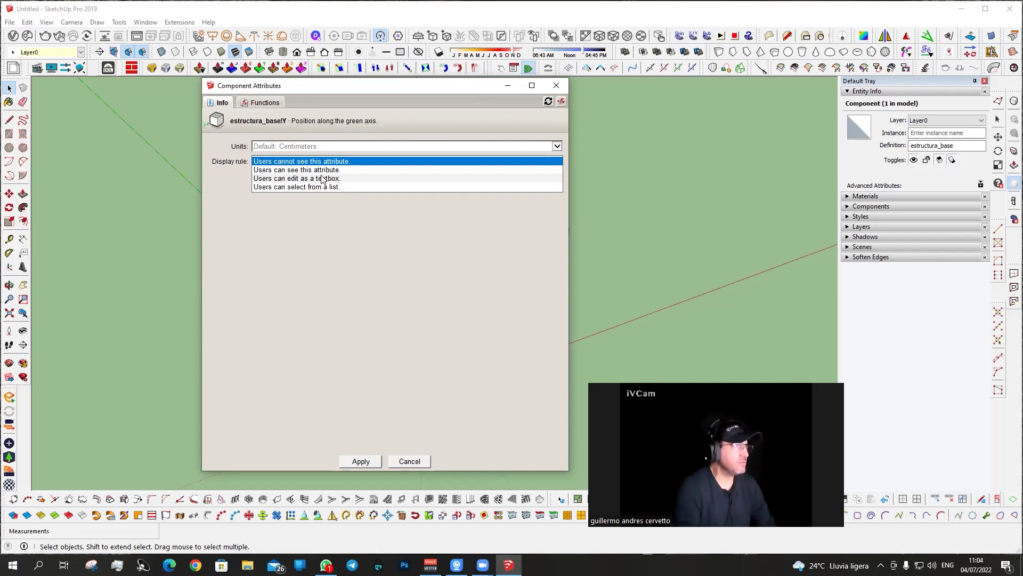
pyautogui.click(261, 179)
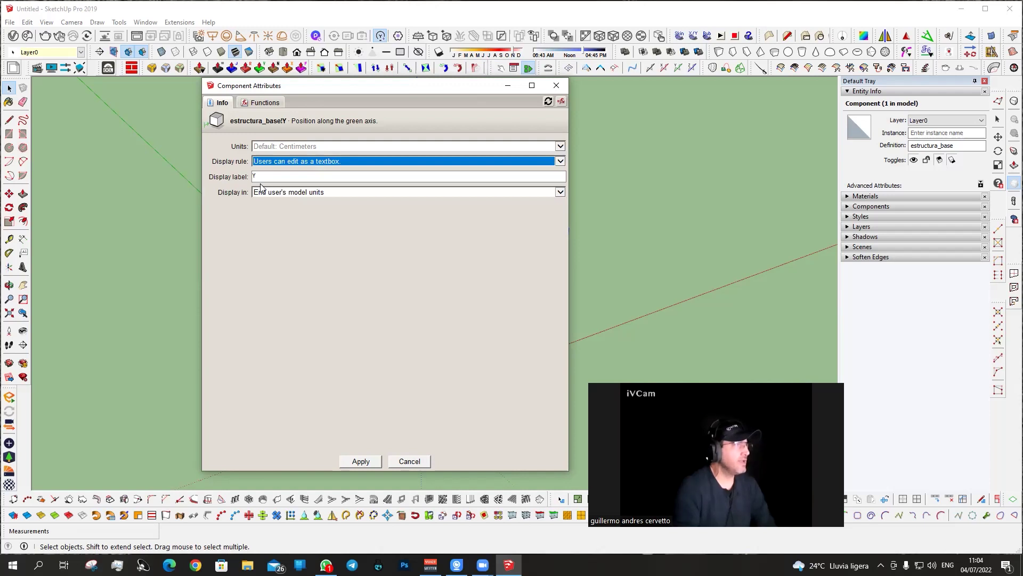
pyautogui.click(265, 193)
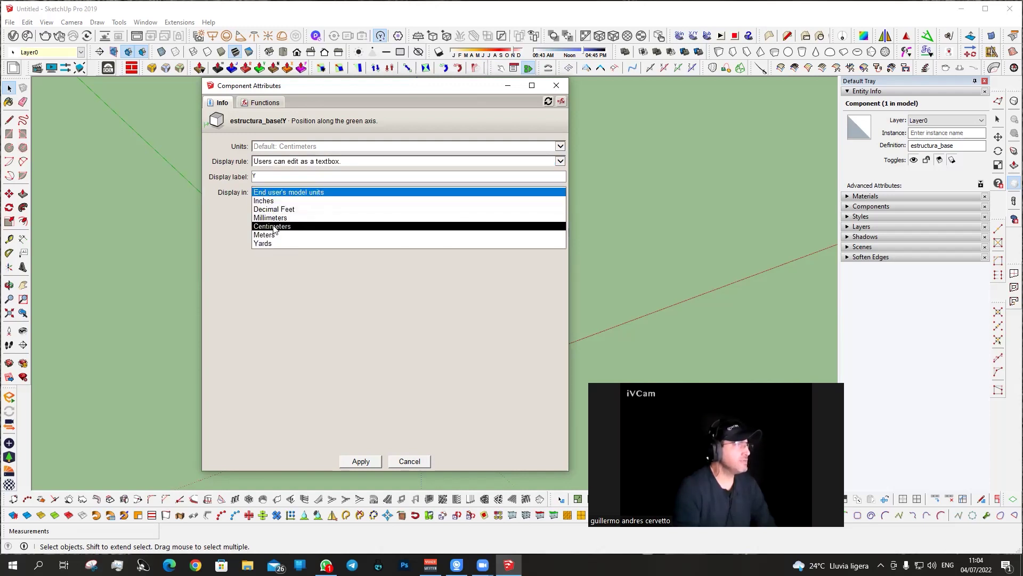
pyautogui.click(271, 226)
pyautogui.click(370, 463)
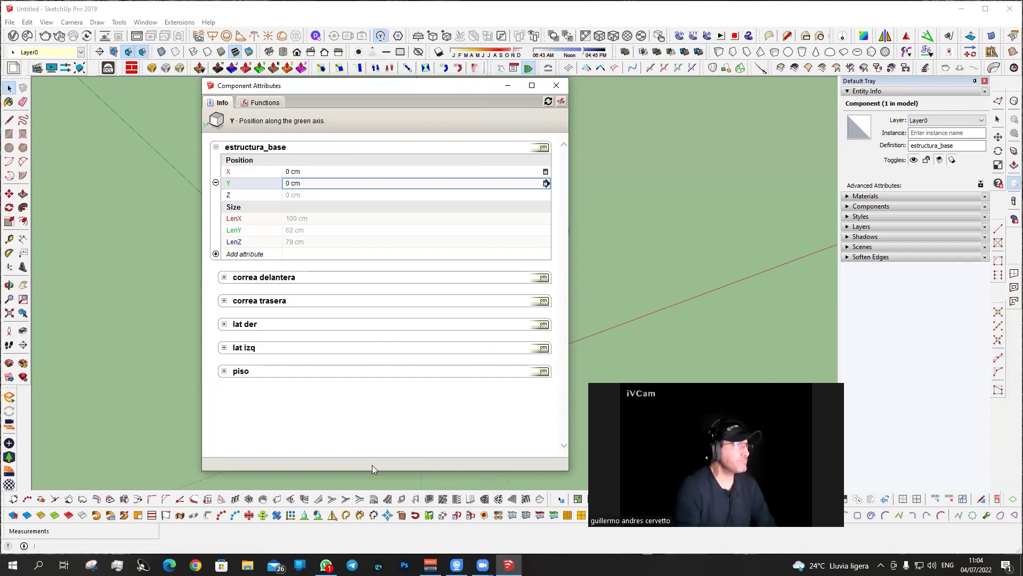
# Set Z to 0 and make it a user-editable textbox in centimeters.
pyautogui.click(292, 195)
pyautogui.write('0')
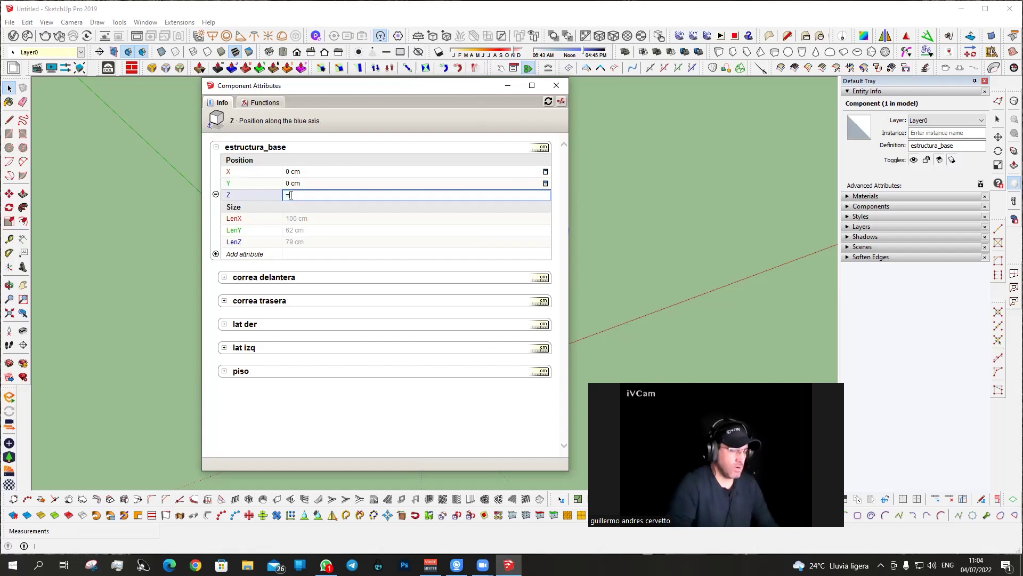
pyautogui.press('Return')
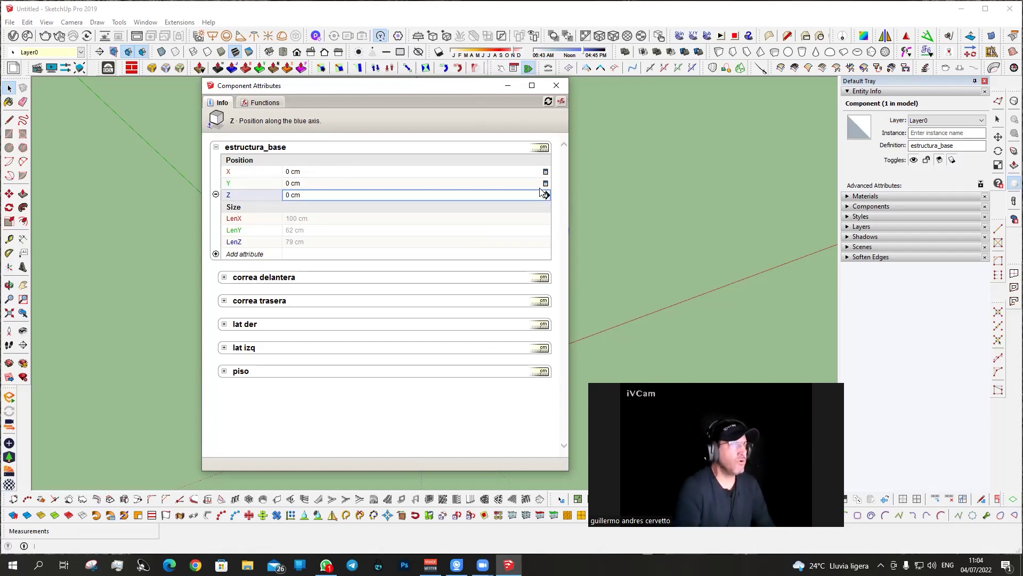
pyautogui.click(546, 195)
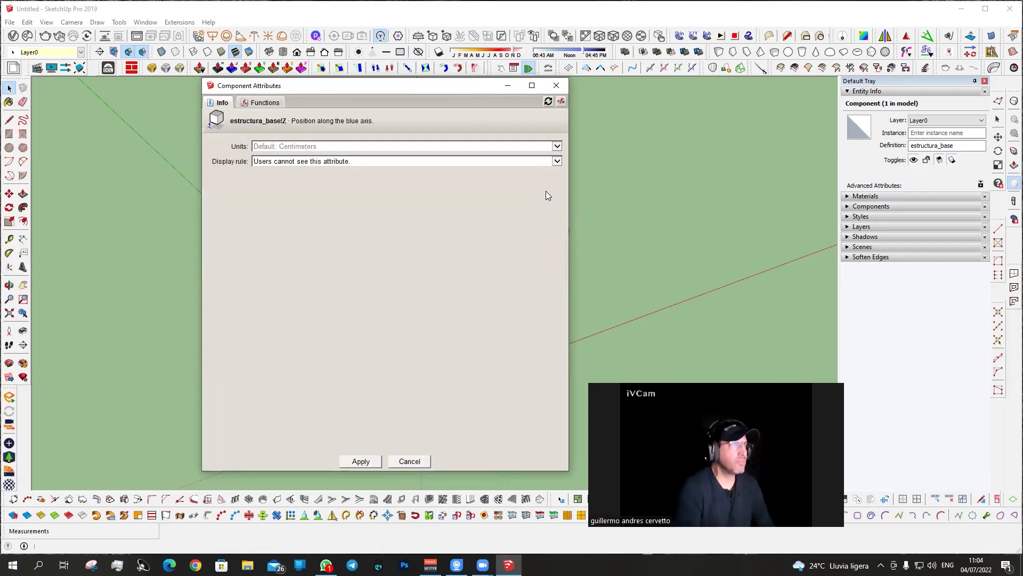
pyautogui.click(345, 161)
pyautogui.click(337, 179)
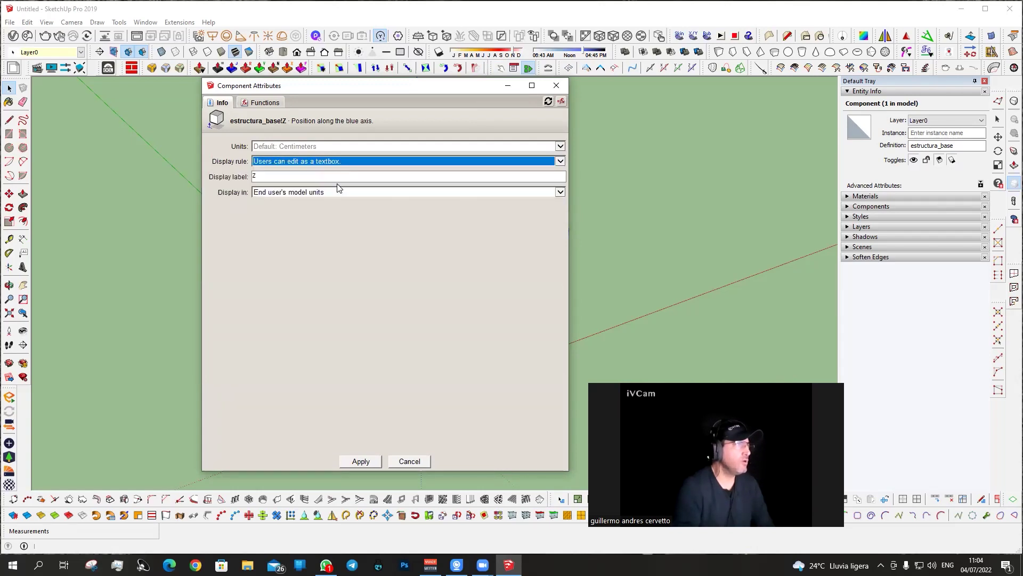
pyautogui.click(301, 193)
pyautogui.click(292, 233)
pyautogui.click(373, 460)
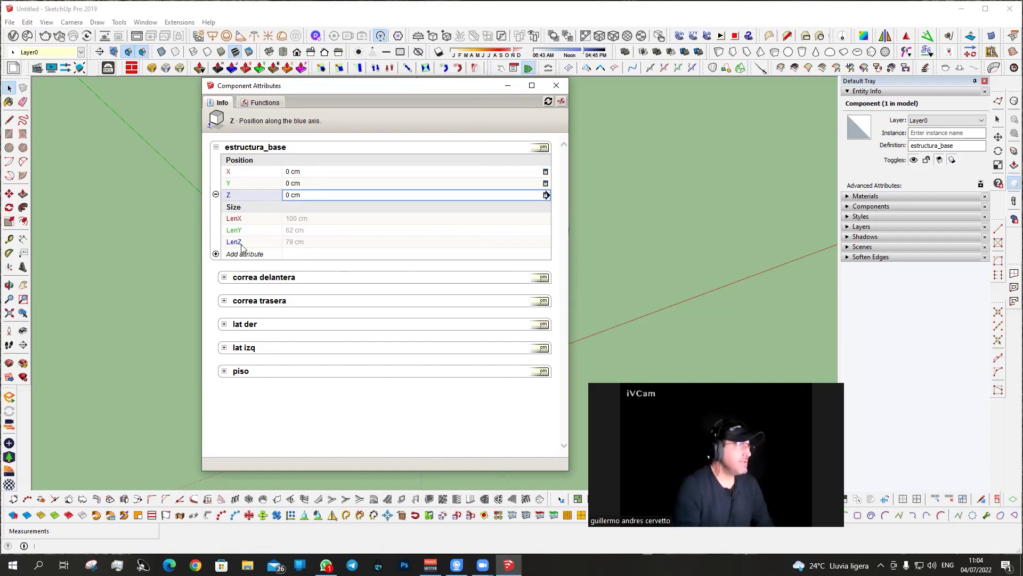
# Set LenX to a fixed formula value of 100.
pyautogui.click(294, 219)
pyautogui.write('=1')
pyautogui.press('Return')
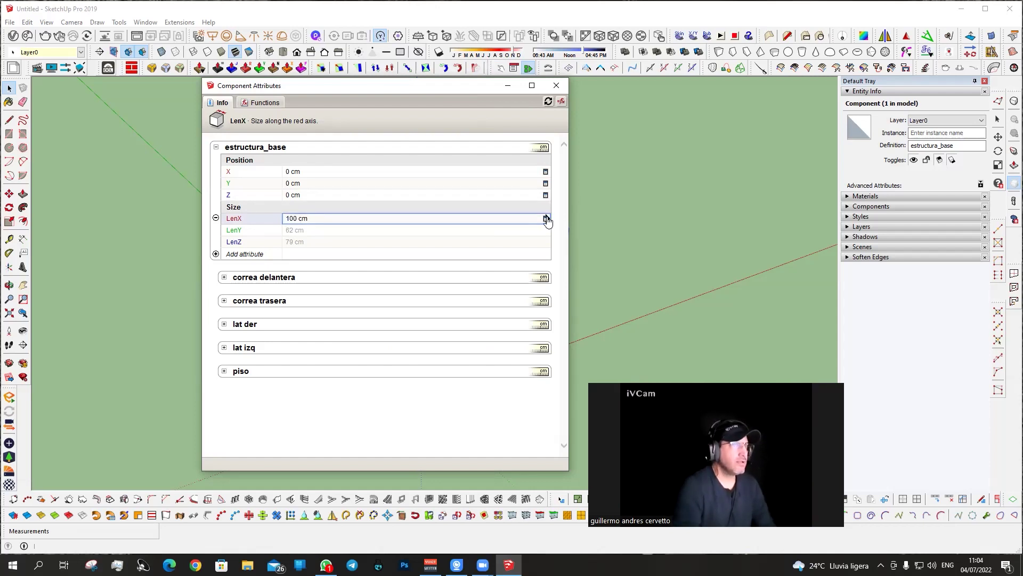
# Make LenX a user-editable textbox displayed in centimeters.
pyautogui.click(546, 218)
pyautogui.click(332, 162)
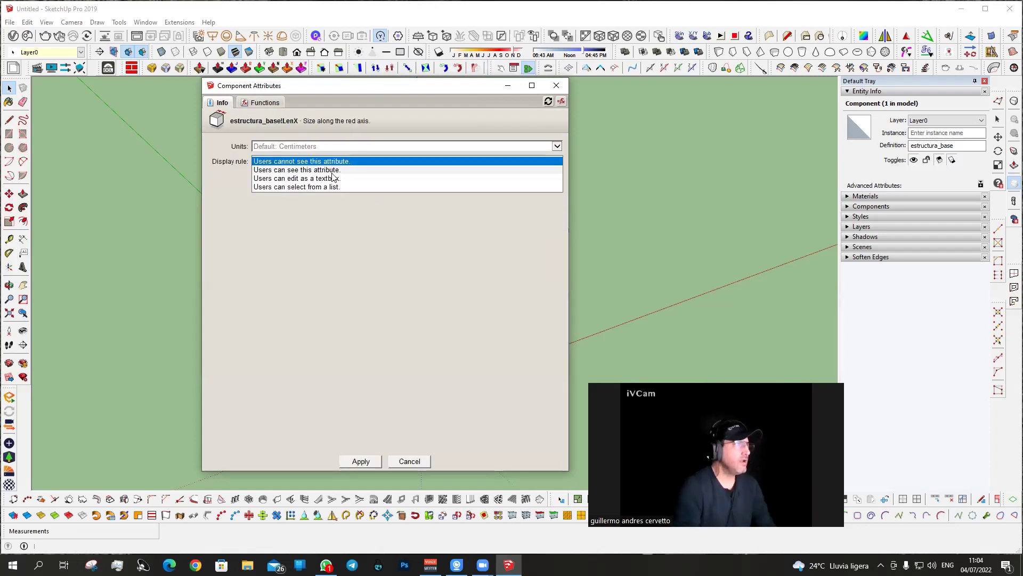
pyautogui.click(324, 178)
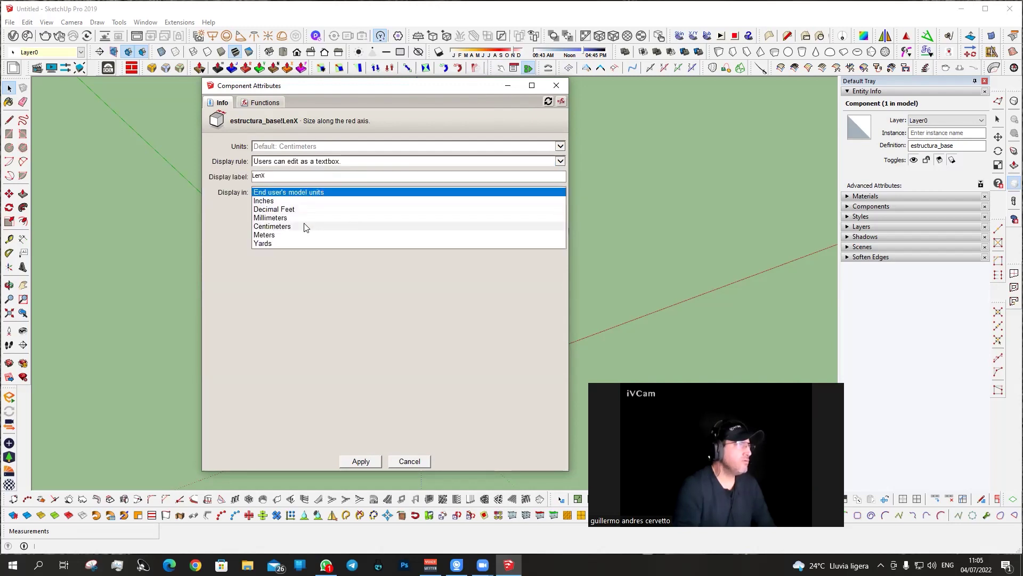
pyautogui.click(319, 226)
pyautogui.click(361, 462)
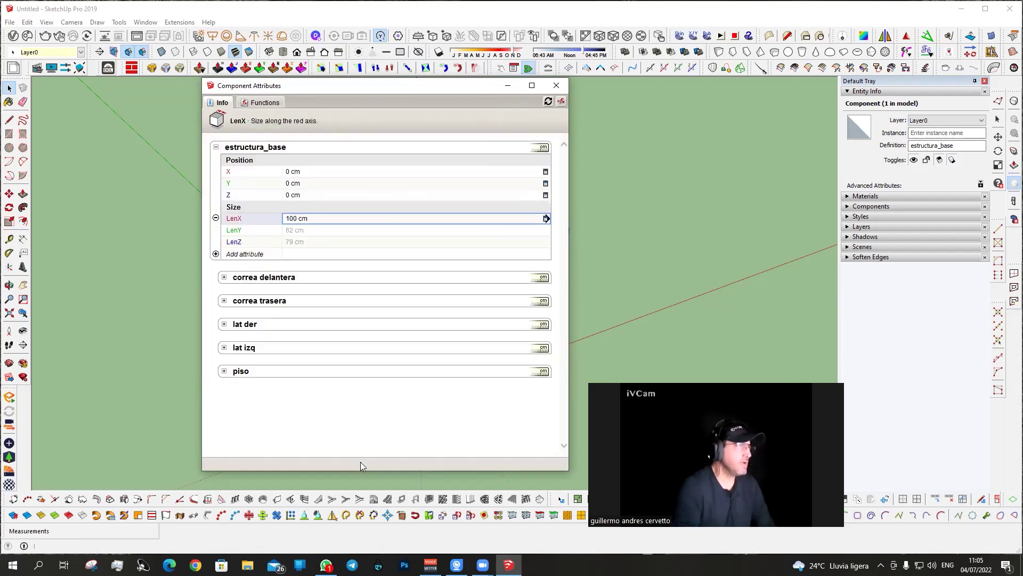
# Fix LenY at 62 and make it a user-editable centimeter textbox.
pyautogui.click(288, 230)
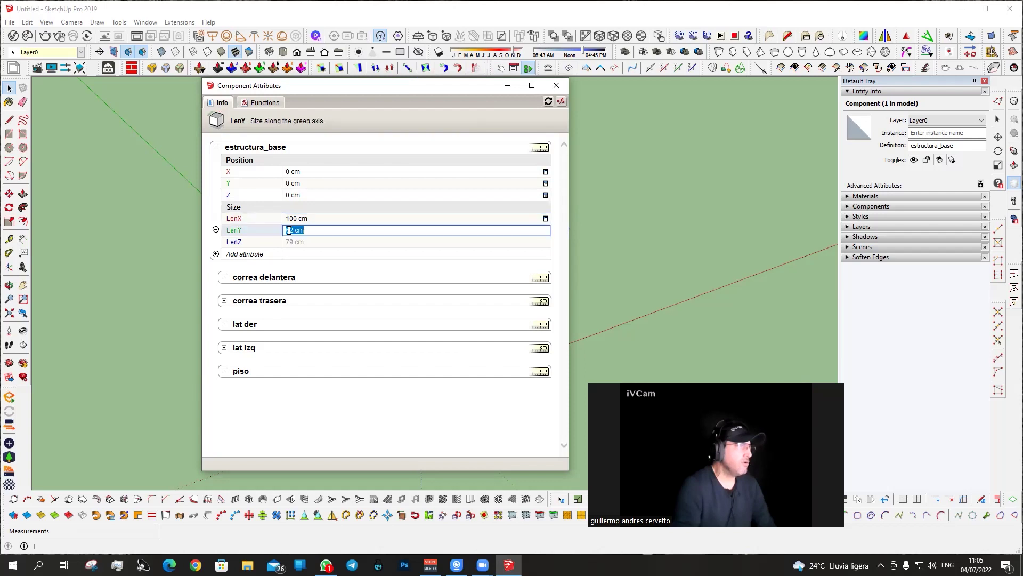
pyautogui.write('=')
pyautogui.press('Return')
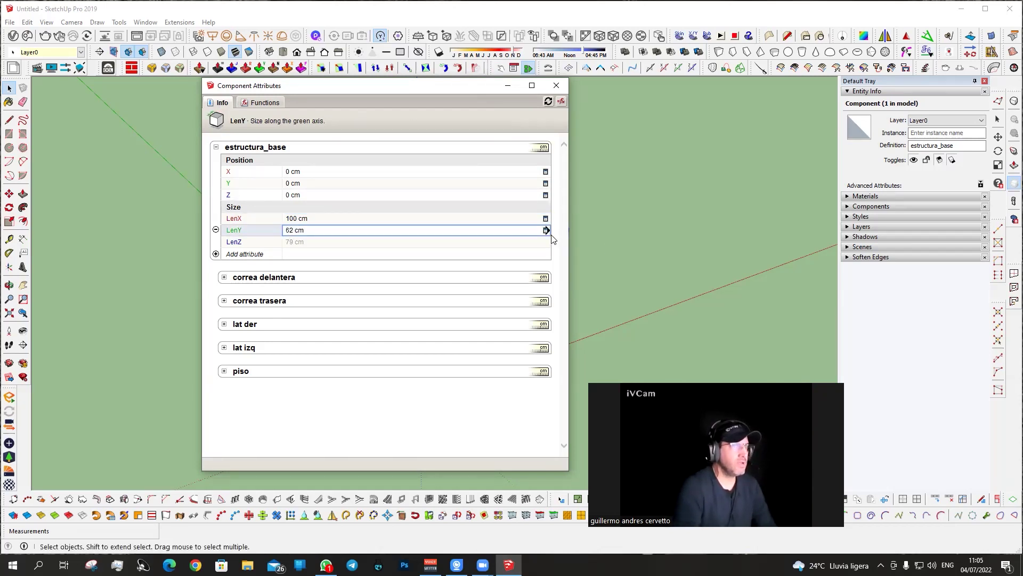
pyautogui.click(546, 230)
pyautogui.click(319, 162)
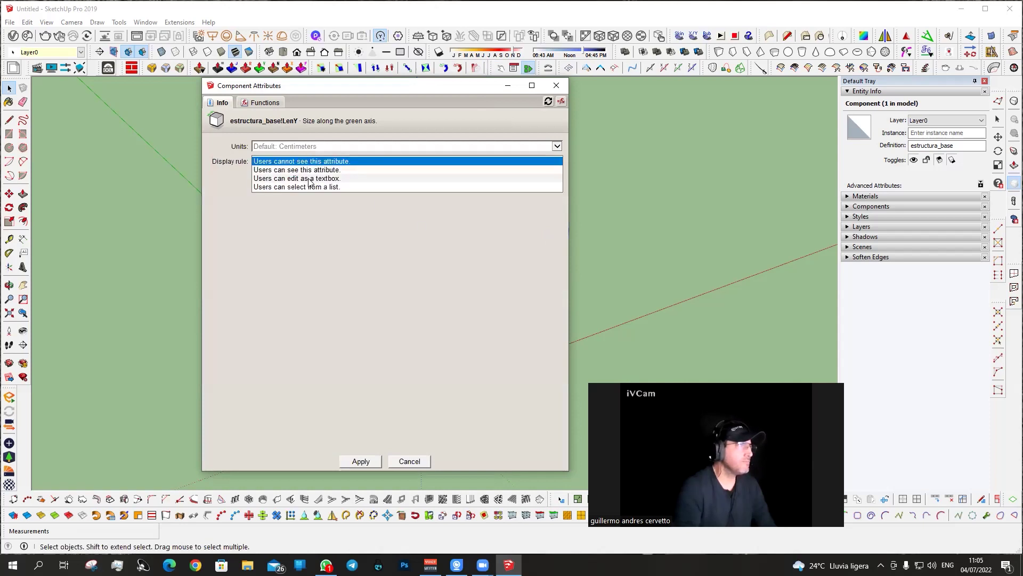
pyautogui.click(310, 179)
pyautogui.click(316, 195)
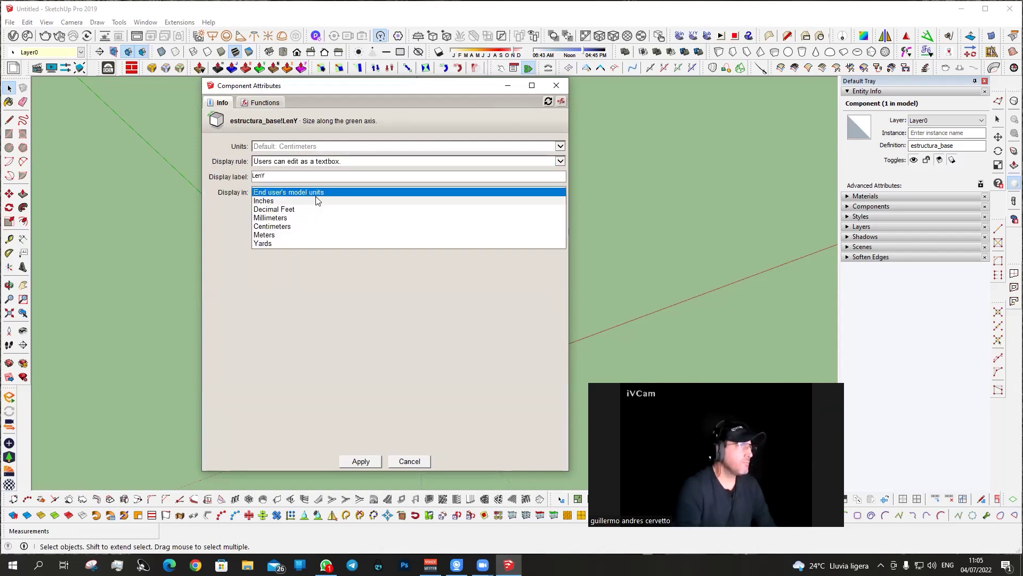
pyautogui.click(295, 231)
pyautogui.click(361, 461)
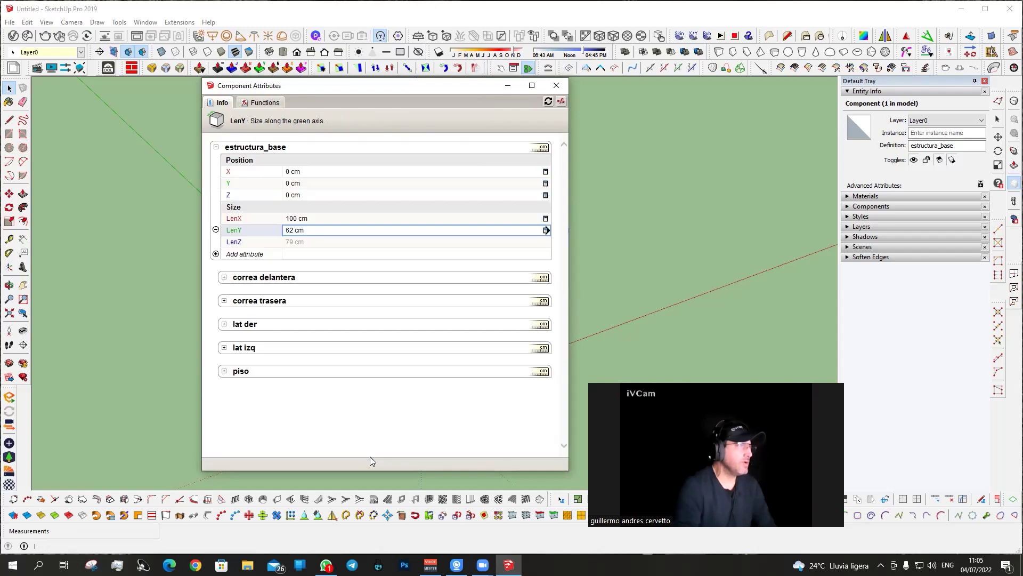
pyautogui.click(293, 243)
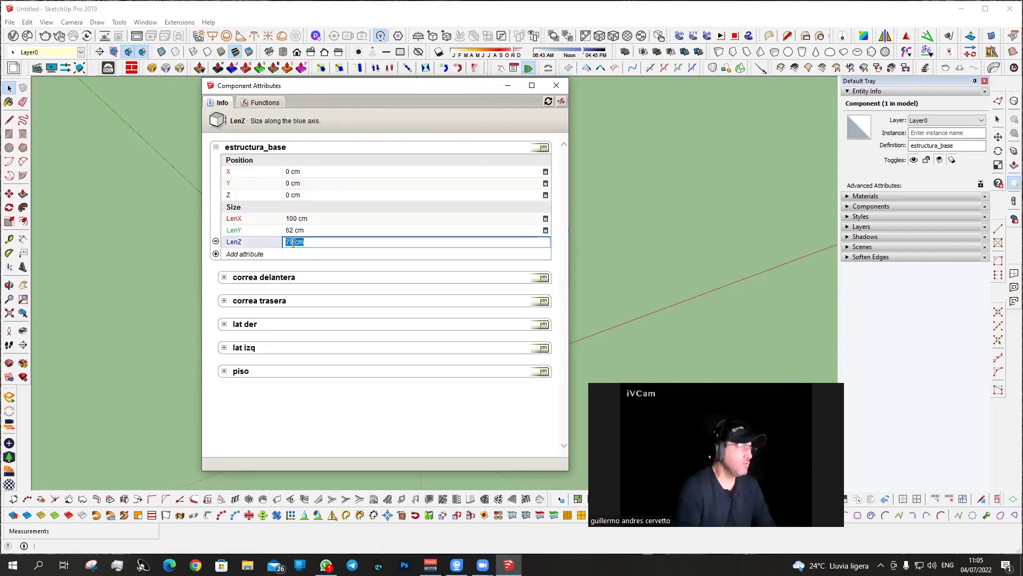
# Re-enter LenZ as 79 and make it a user-editable textbox in centimeters.
pyautogui.write('79')
pyautogui.press('Return')
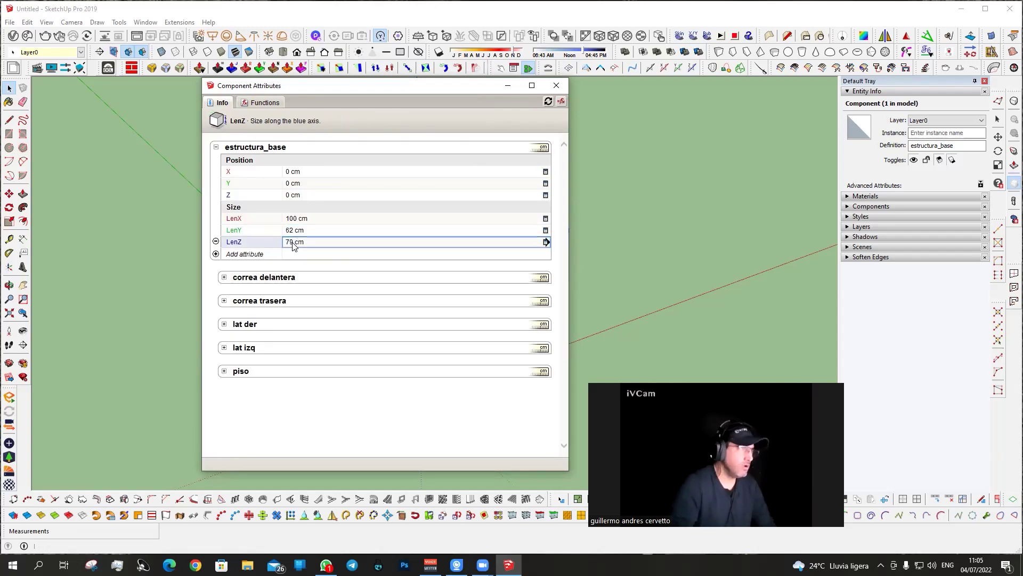
pyautogui.click(546, 243)
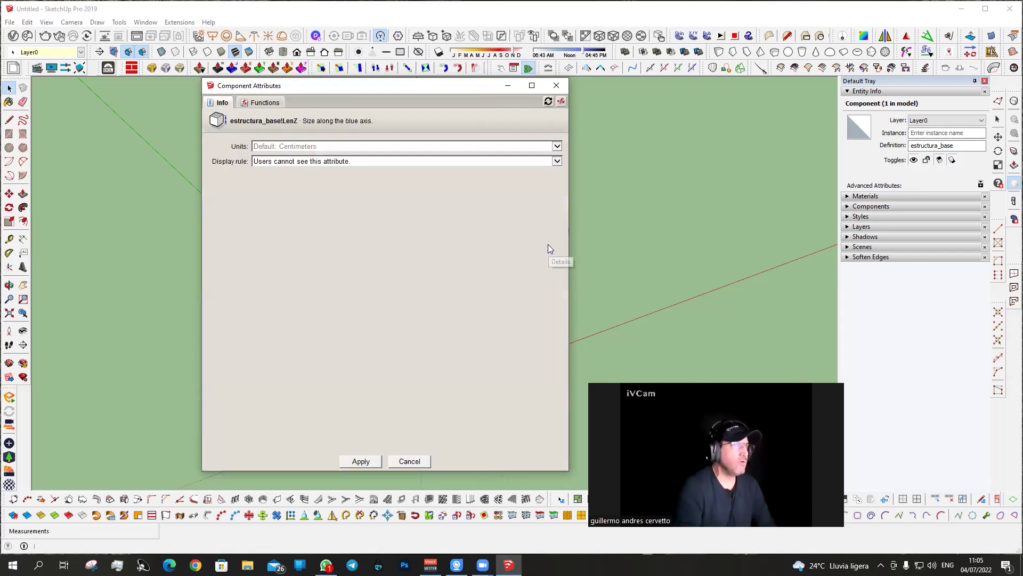
pyautogui.click(349, 165)
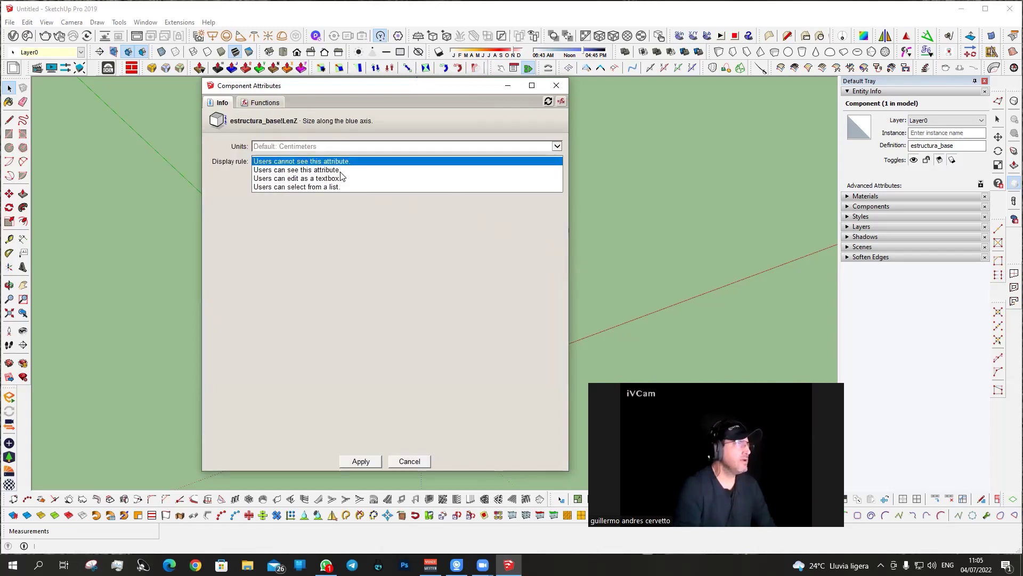
pyautogui.click(333, 180)
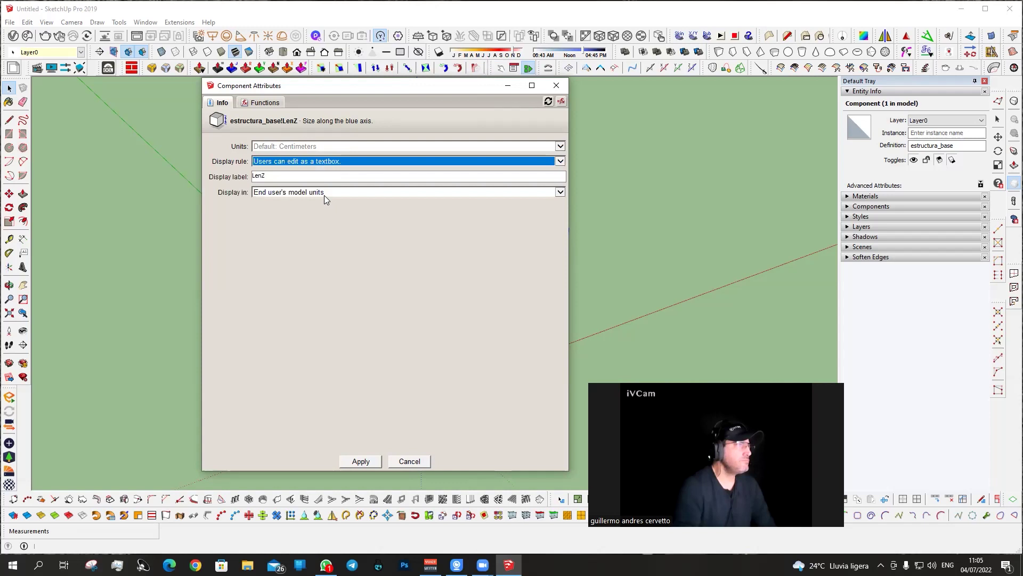
pyautogui.click(324, 195)
pyautogui.click(312, 228)
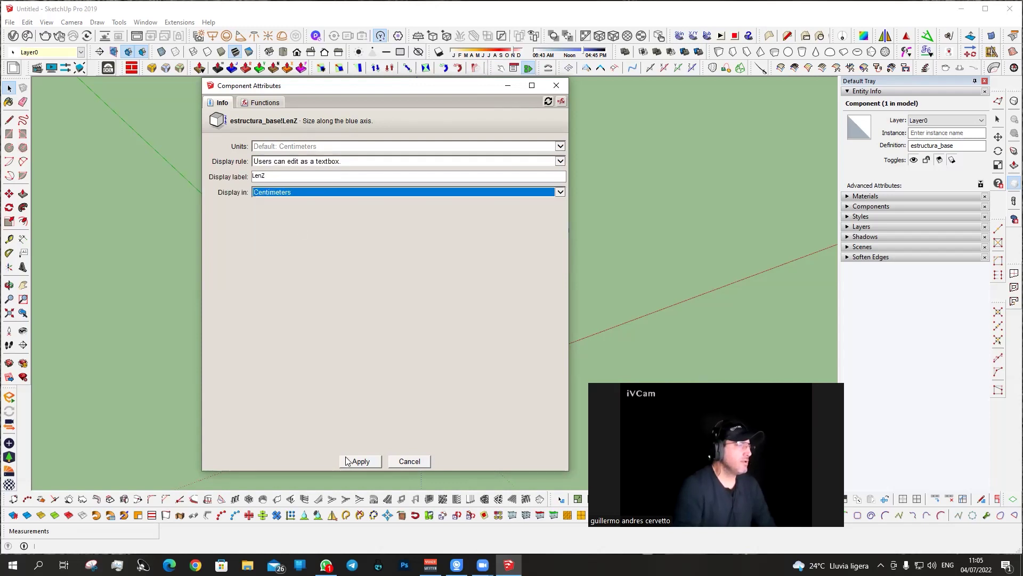
pyautogui.click(347, 460)
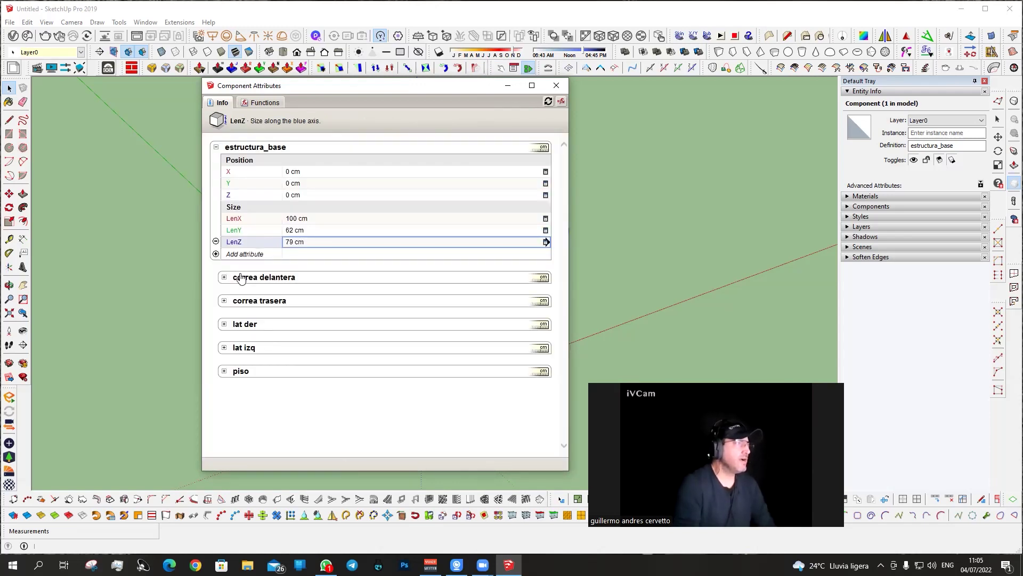
# Add a custom attribute named madera15cm with the value =1.5.
pyautogui.click(216, 255)
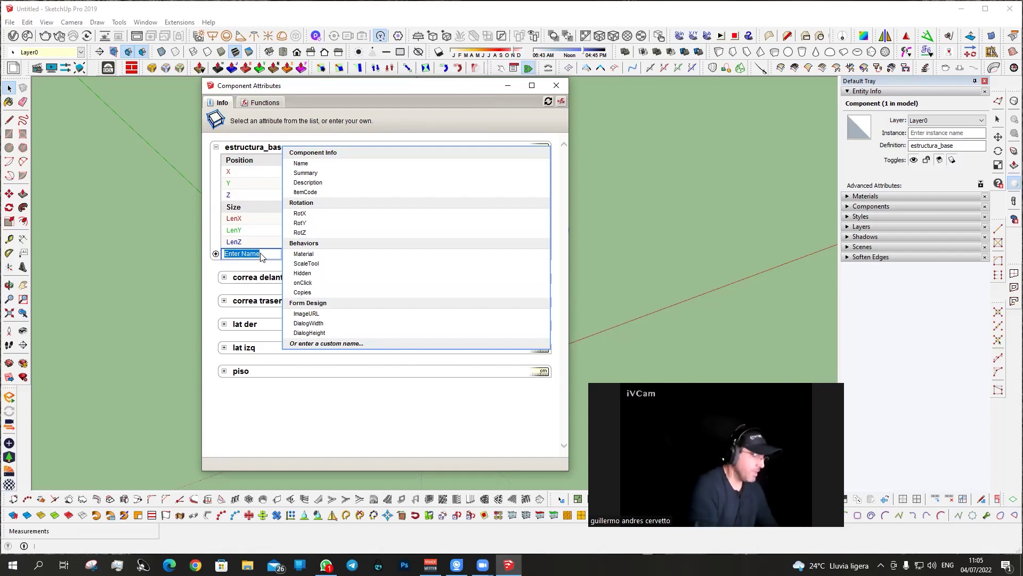
pyautogui.write('espesor de')
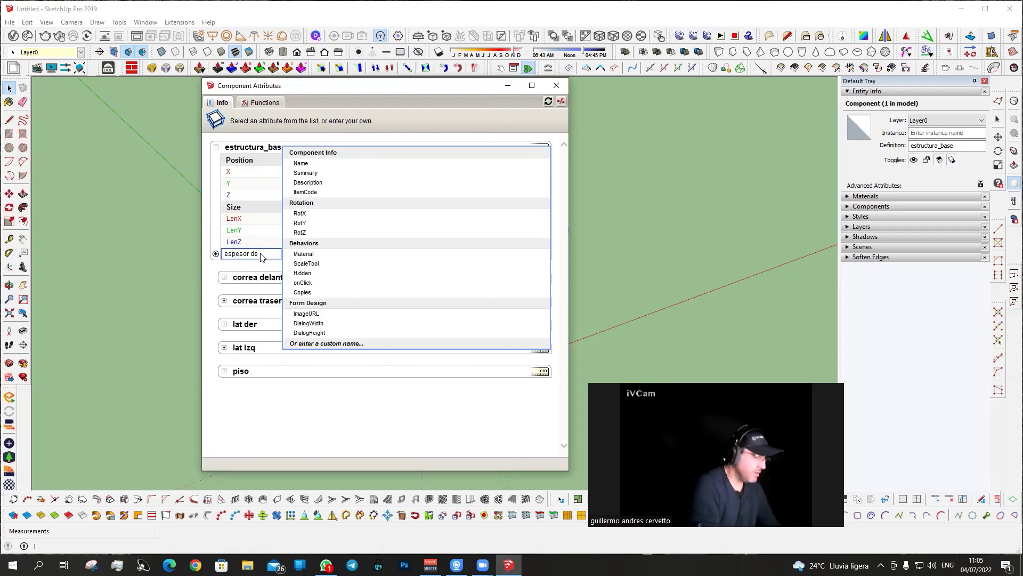
pyautogui.write('ma')
pyautogui.press('BackSpace')
pyautogui.press('BackSpace')
pyautogui.press('BackSpace')
pyautogui.press('BackSpace')
pyautogui.press('BackSpace')
pyautogui.press('BackSpace')
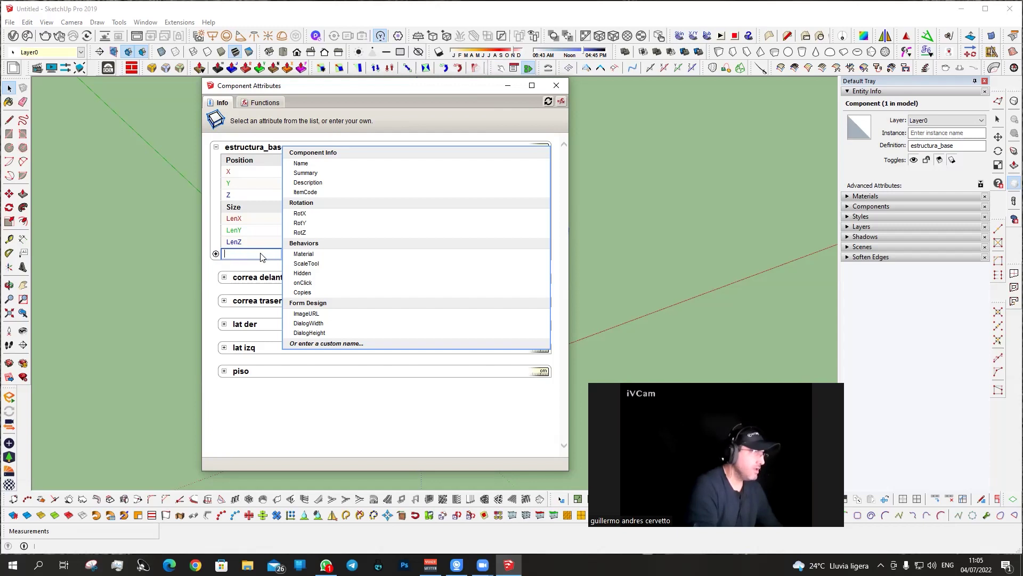
pyautogui.write('adera15c')
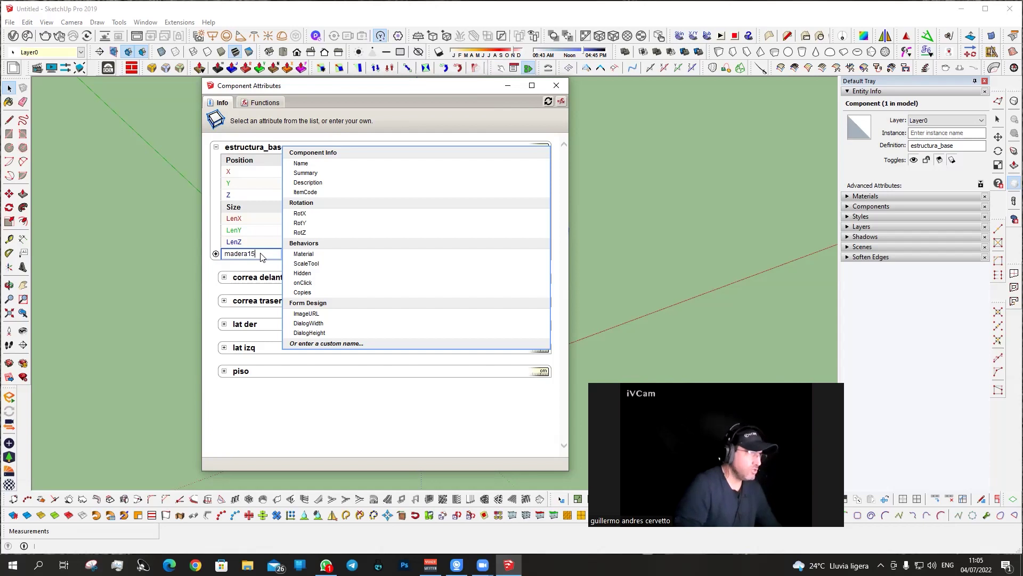
pyautogui.write('m')
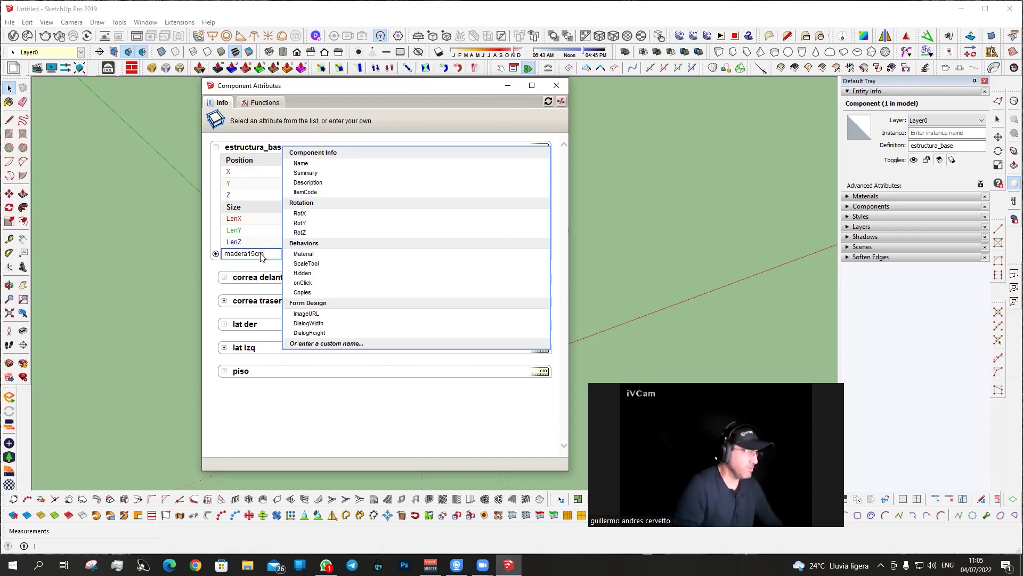
pyautogui.press('Return')
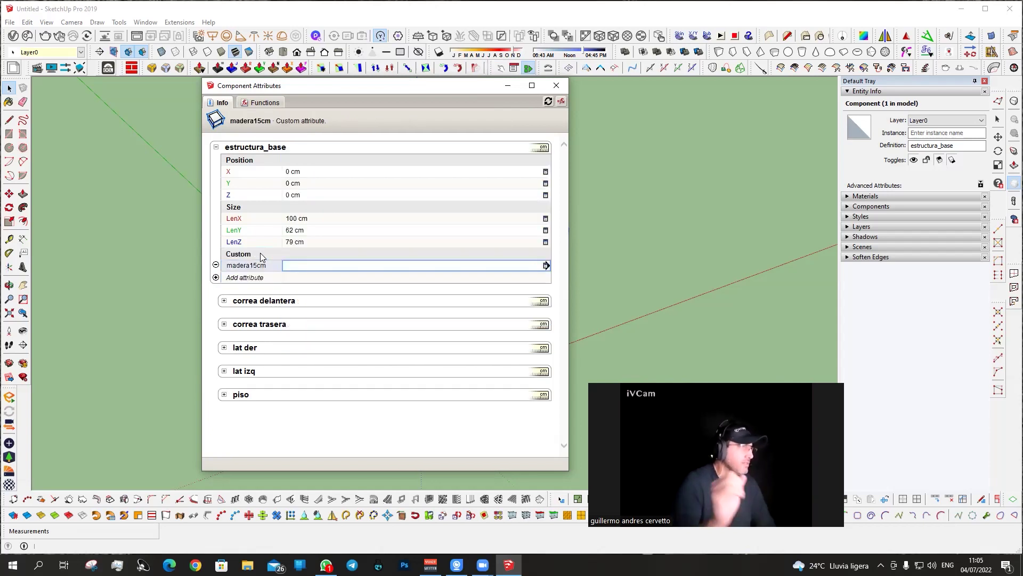
pyautogui.click(308, 264)
pyautogui.write('=')
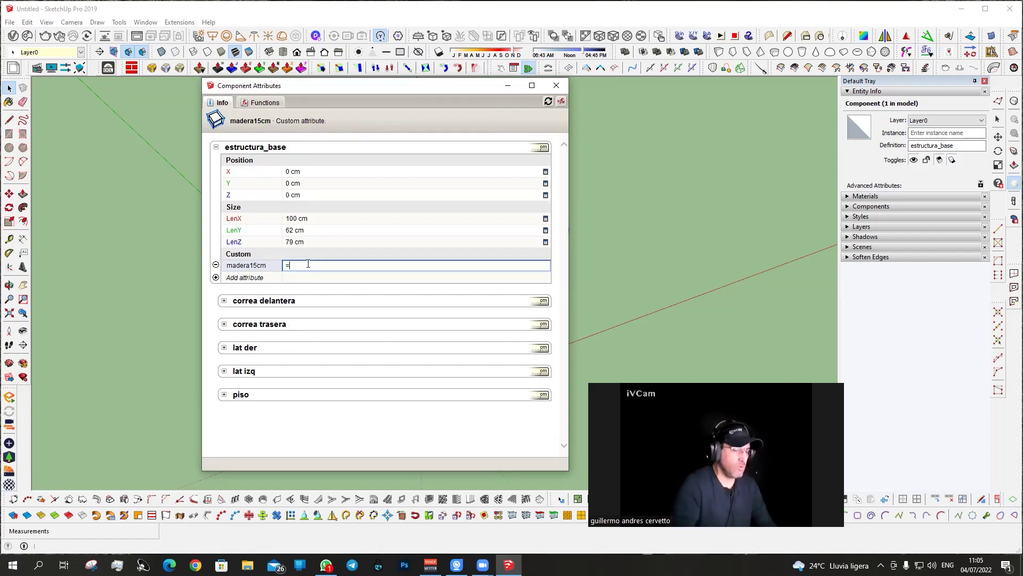
pyautogui.write('1.5')
pyautogui.press('Return')
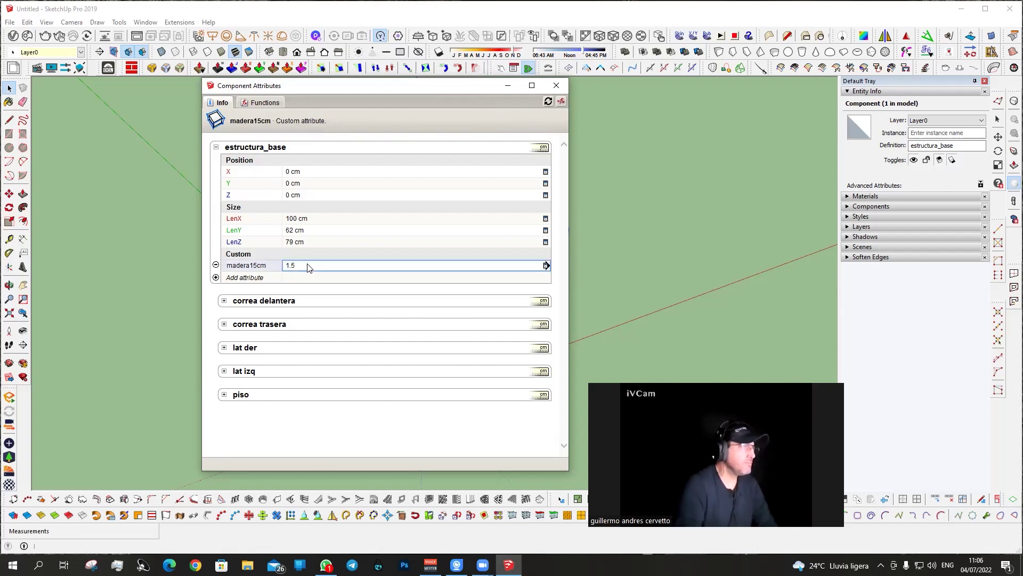
# Set madera15cm to 'Users can edit as a textbox' with Centimeters display, and apply.
pyautogui.click(546, 266)
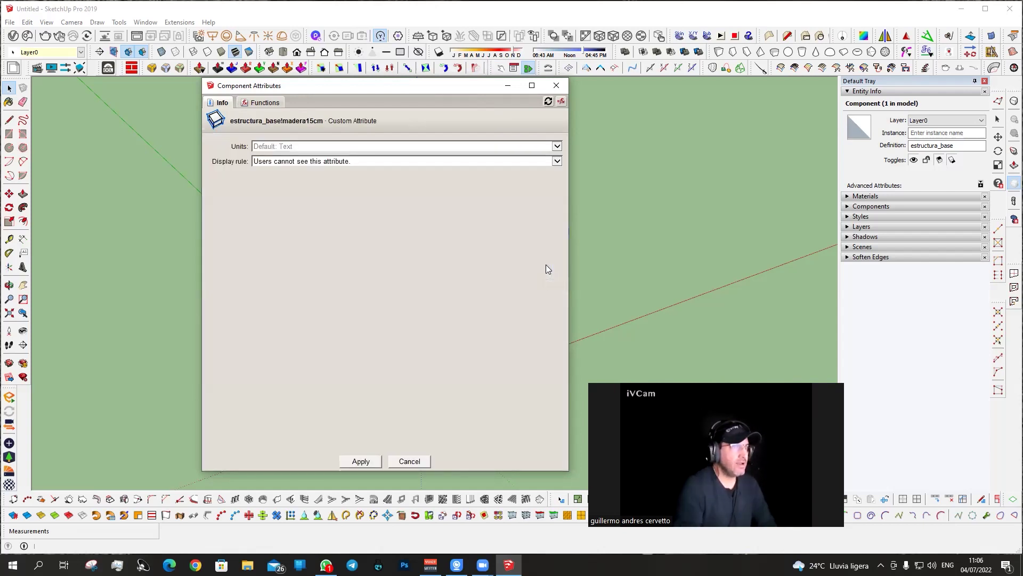
pyautogui.click(305, 163)
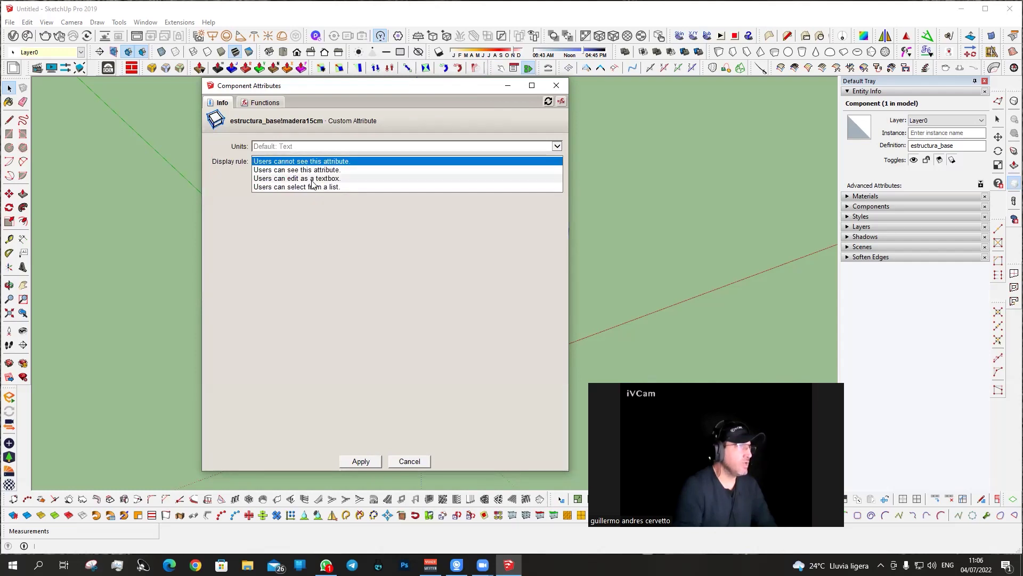
pyautogui.click(314, 183)
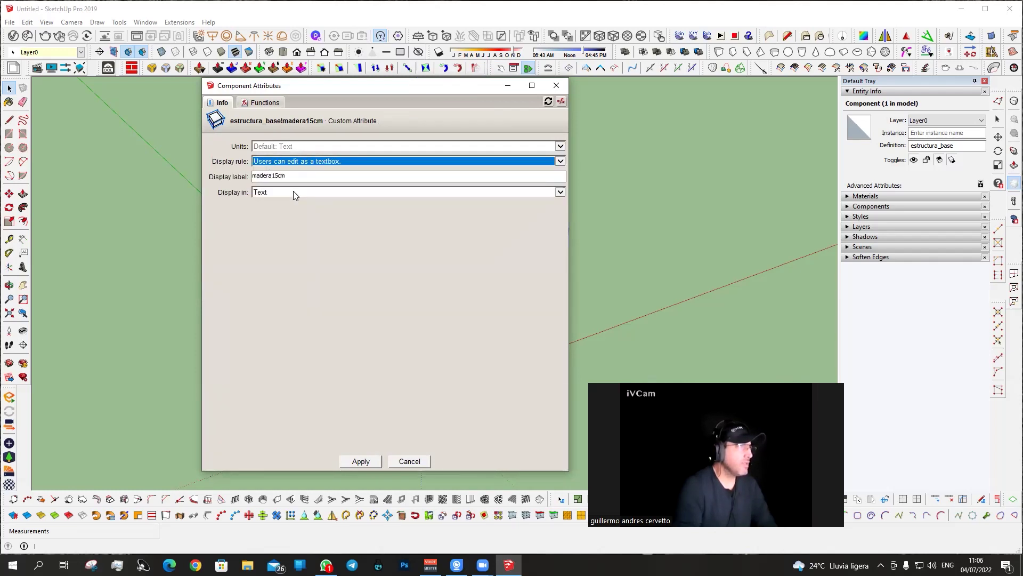
pyautogui.click(293, 193)
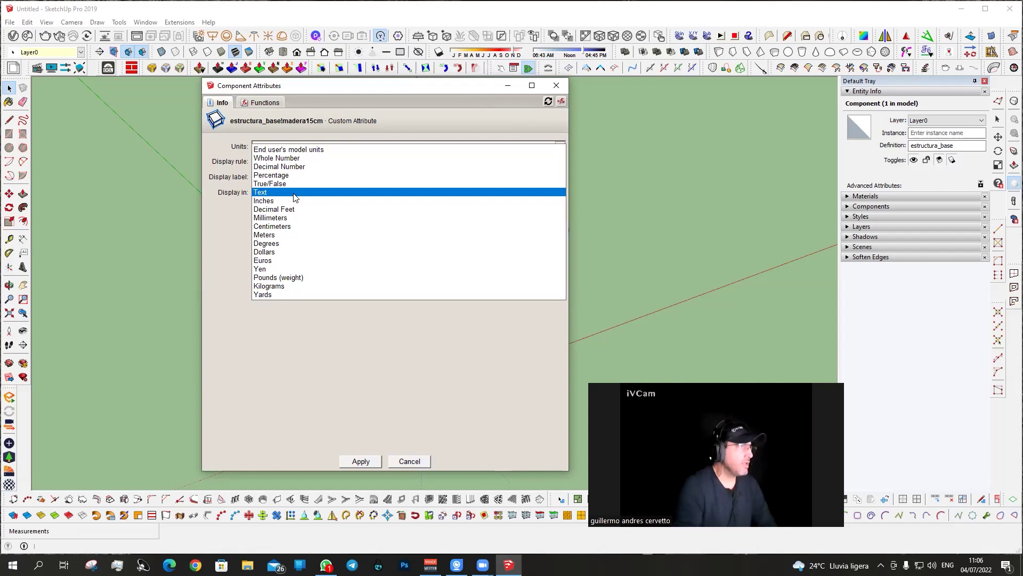
pyautogui.click(278, 226)
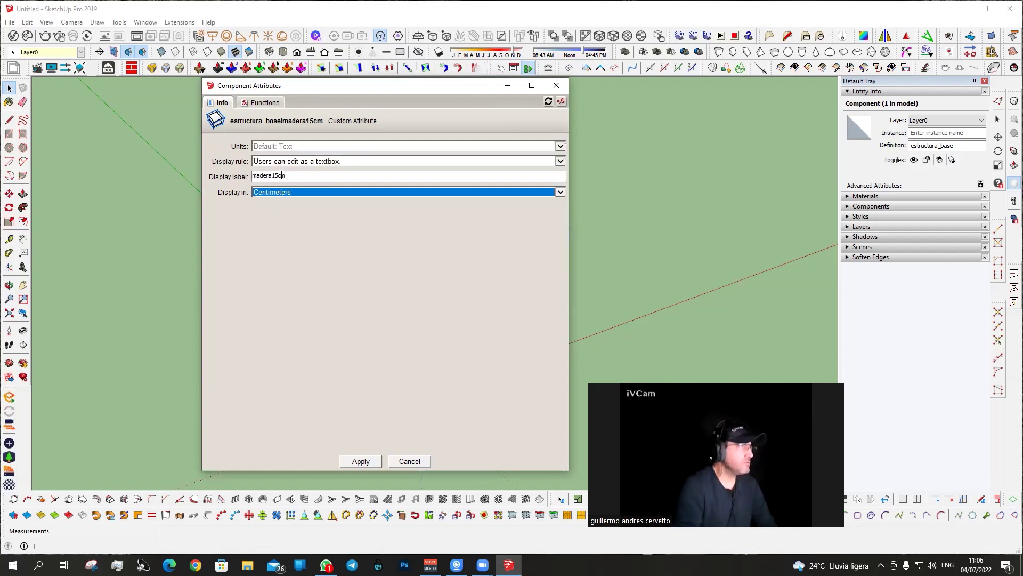
pyautogui.click(353, 461)
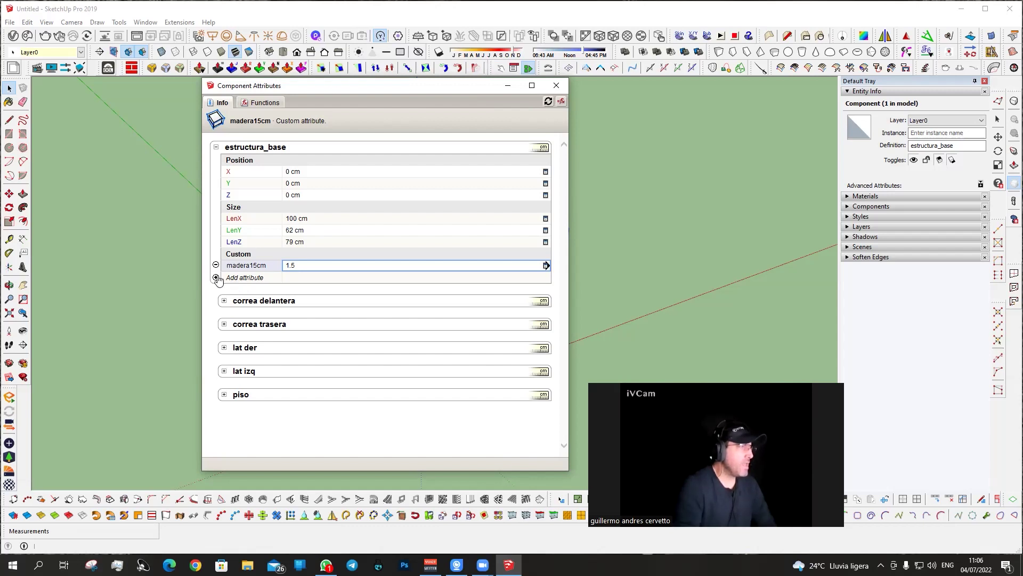
# Create a custom attribute named correas on estructura_base and give it the value 10.
pyautogui.click(216, 278)
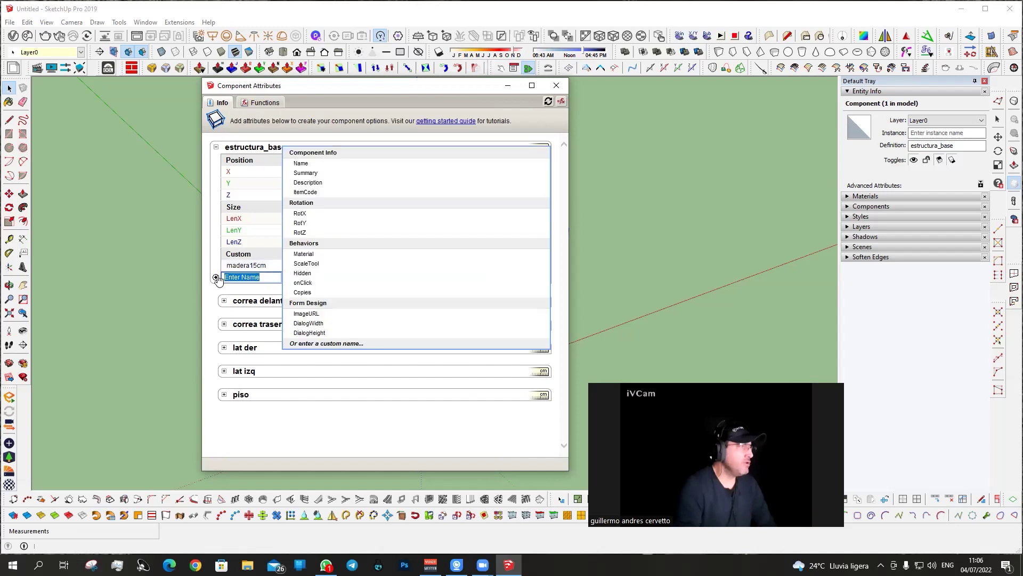
pyautogui.write('c')
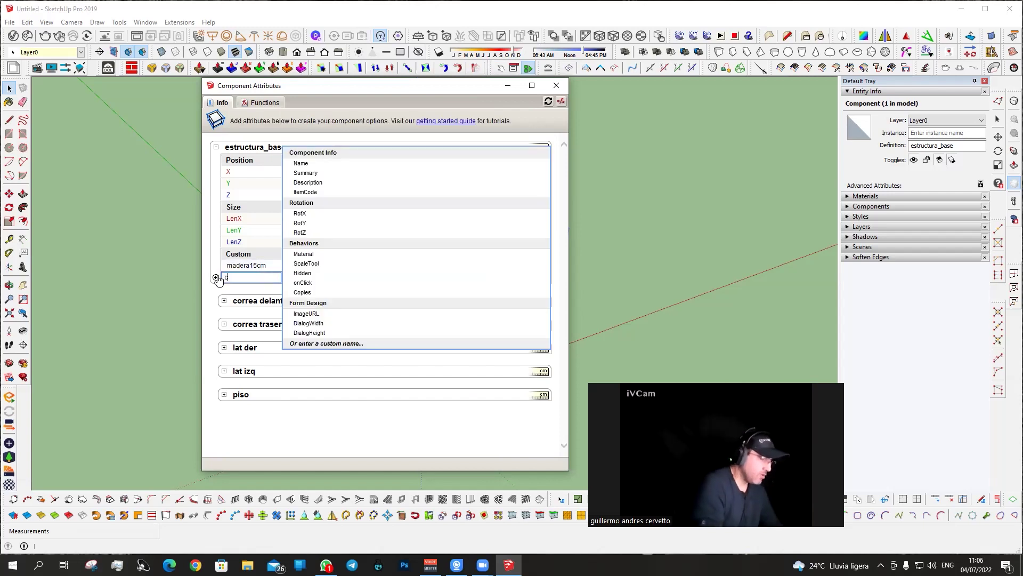
pyautogui.write('orreas')
pyautogui.press('Return')
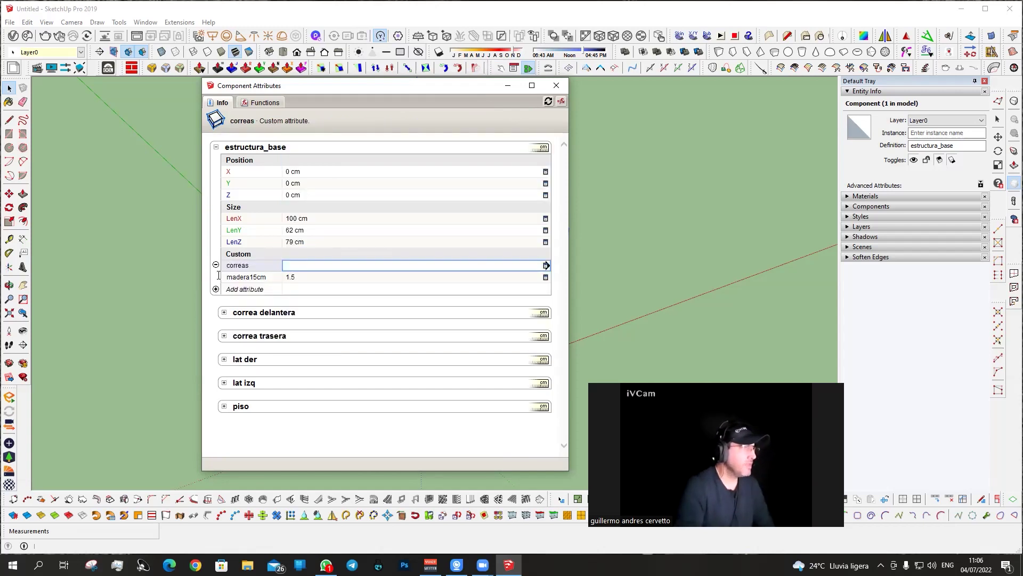
pyautogui.click(292, 266)
pyautogui.write('10')
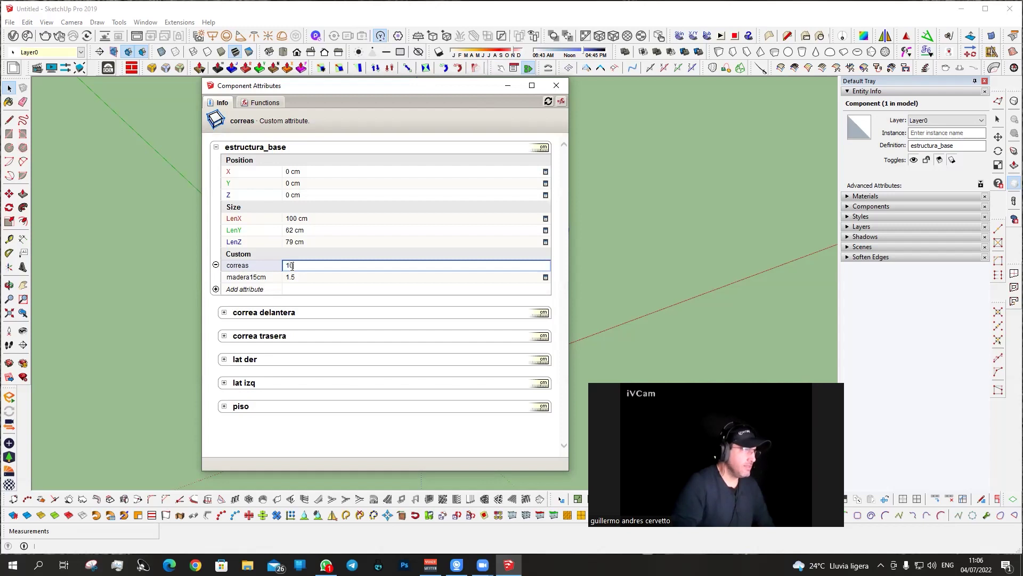
pyautogui.press('Return')
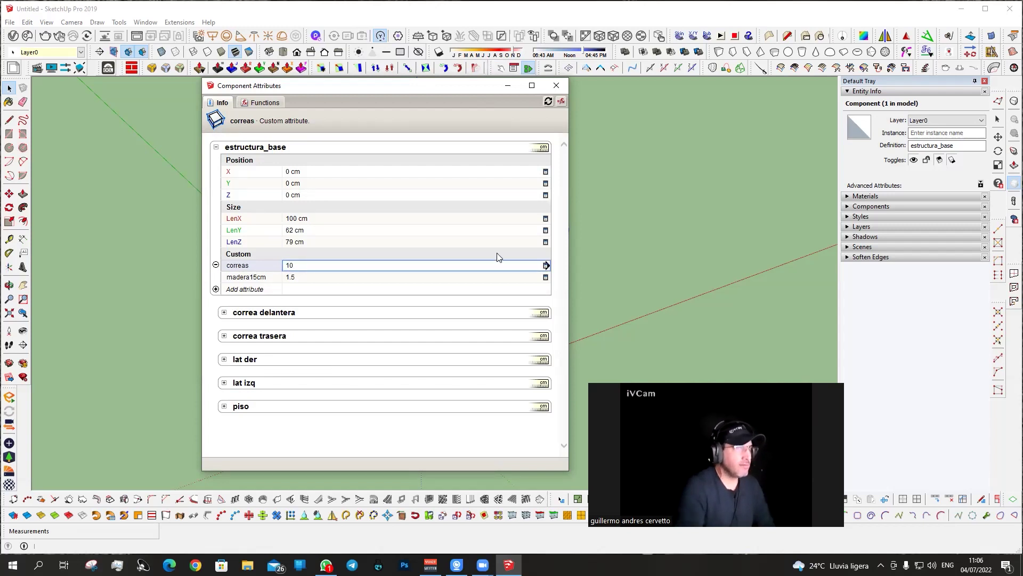
# Give correas centimetre units, a user-editable textbox rule, and centimetre display.
pyautogui.click(545, 266)
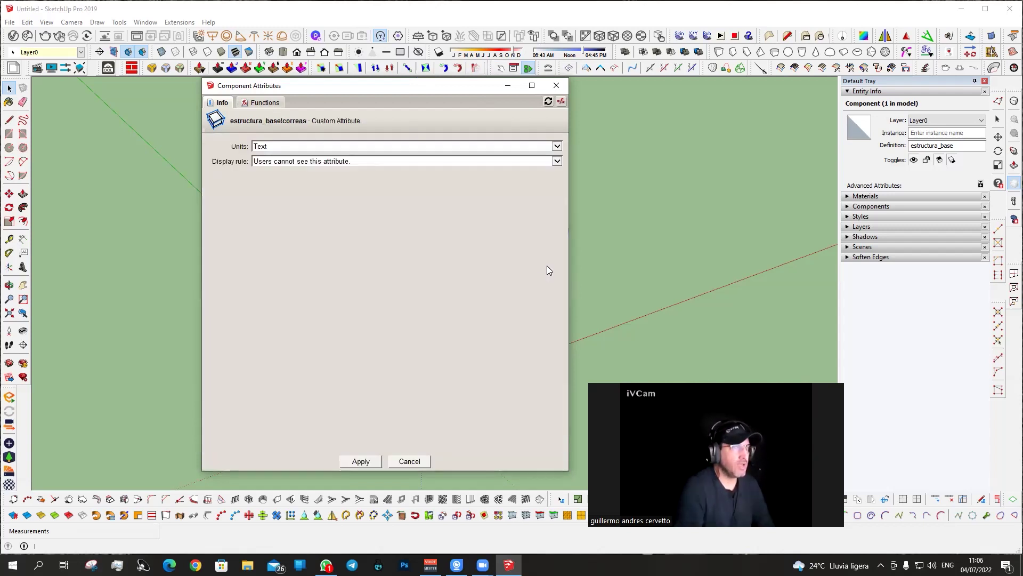
pyautogui.click(315, 160)
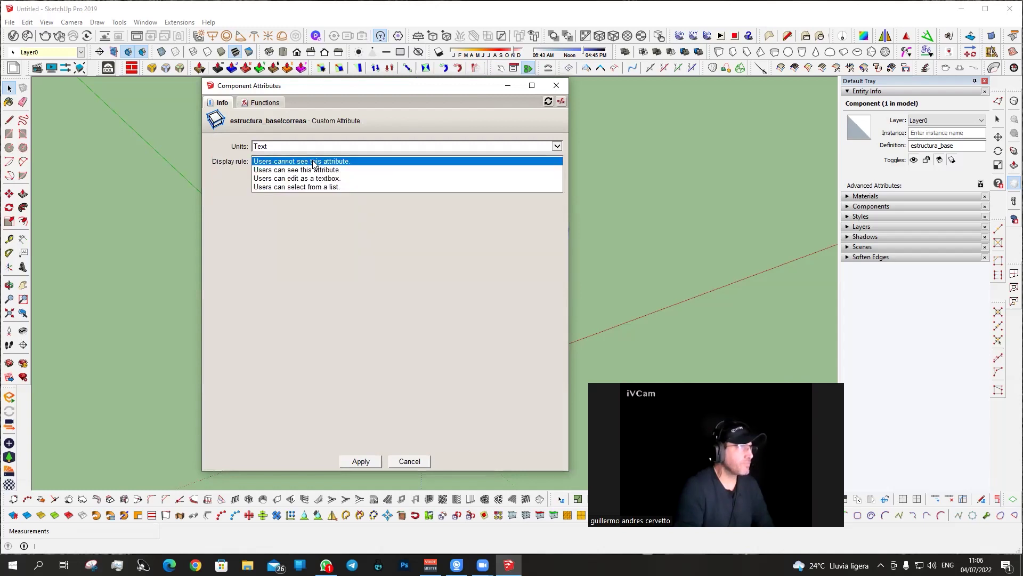
pyautogui.click(303, 145)
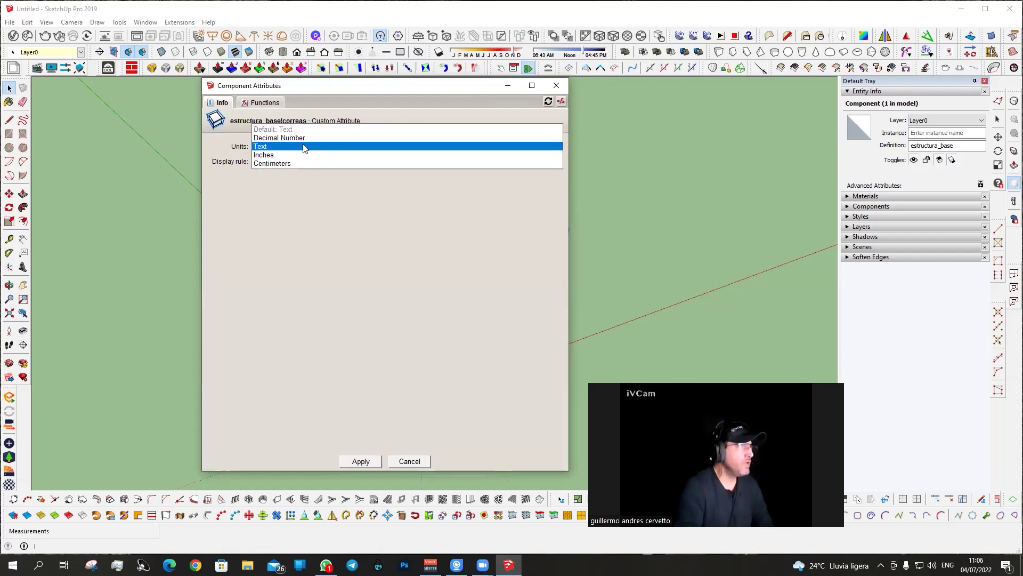
pyautogui.click(282, 163)
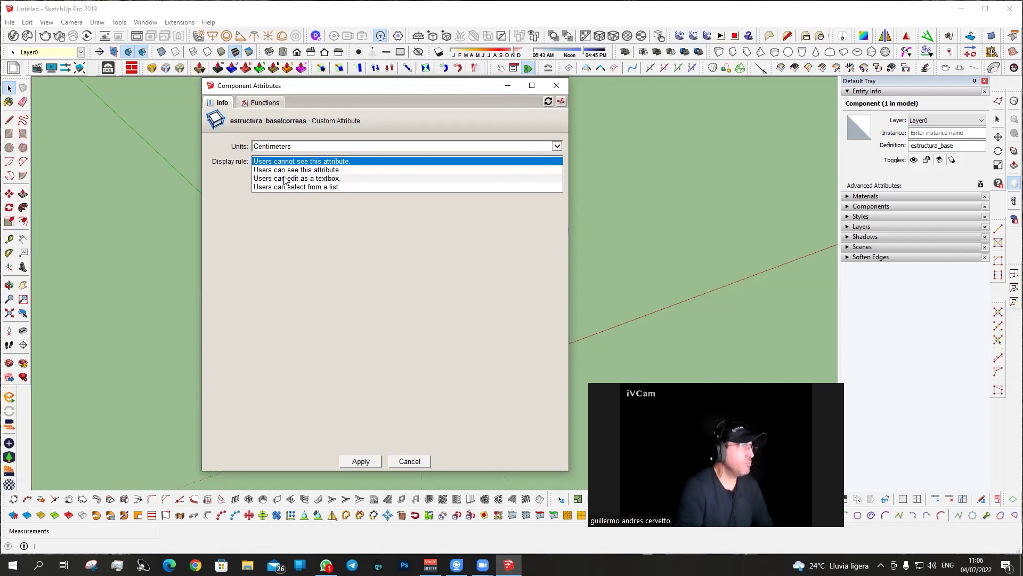
pyautogui.click(285, 179)
pyautogui.click(274, 192)
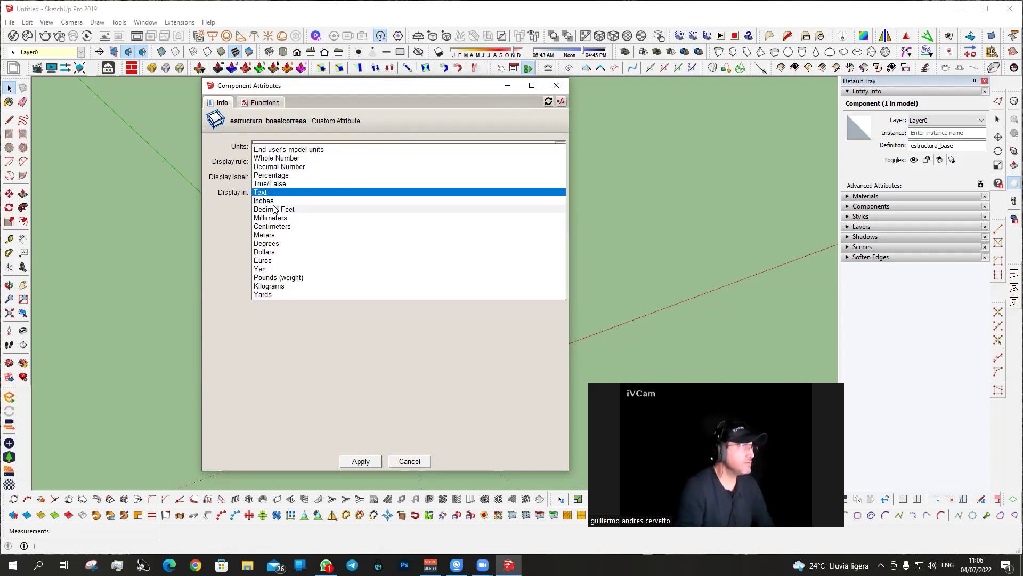
pyautogui.click(272, 226)
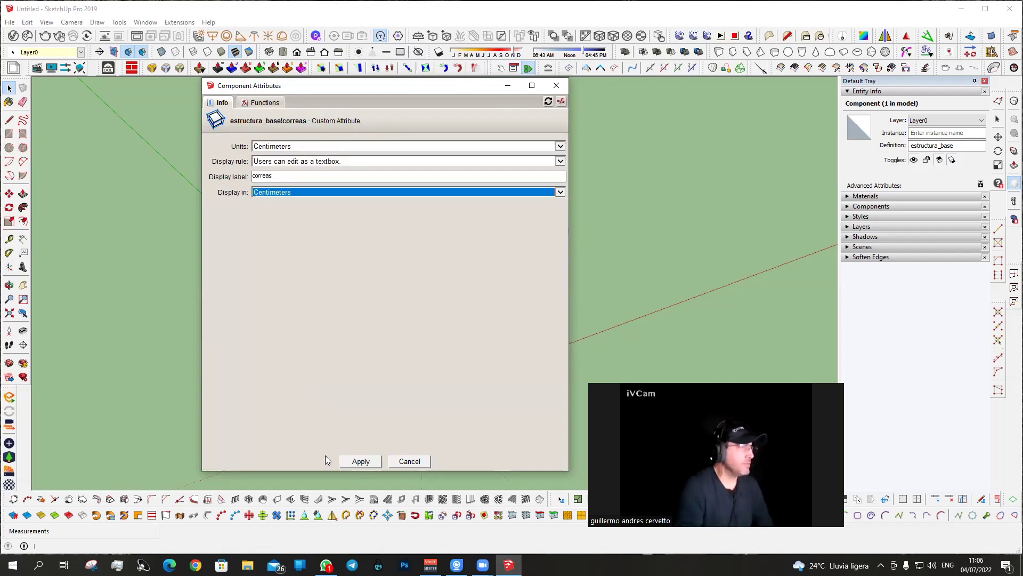
pyautogui.click(353, 461)
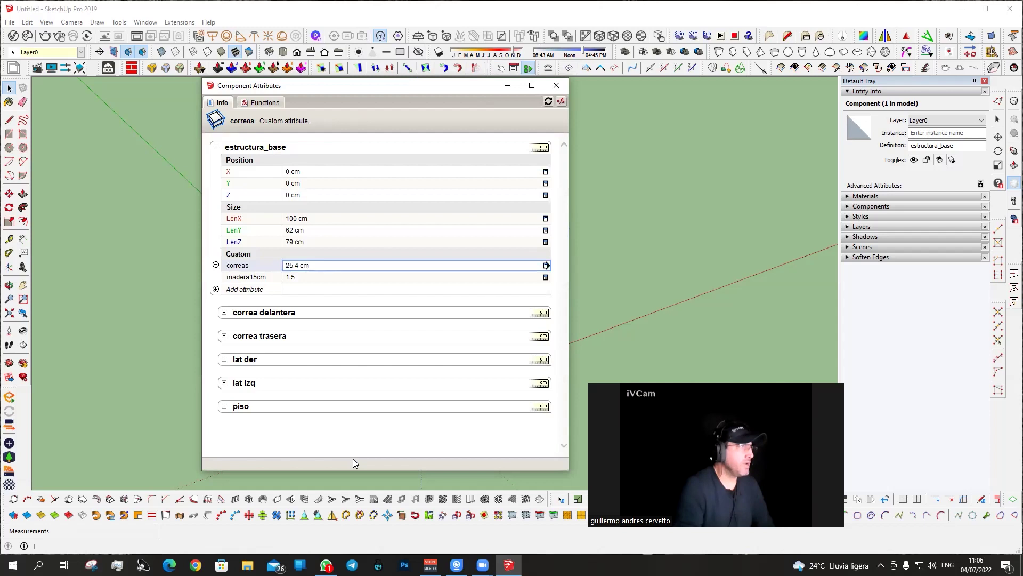
# Replace the converted 25.4 cm correas value with 10 cm and recheck its settings.
pyautogui.click(293, 265)
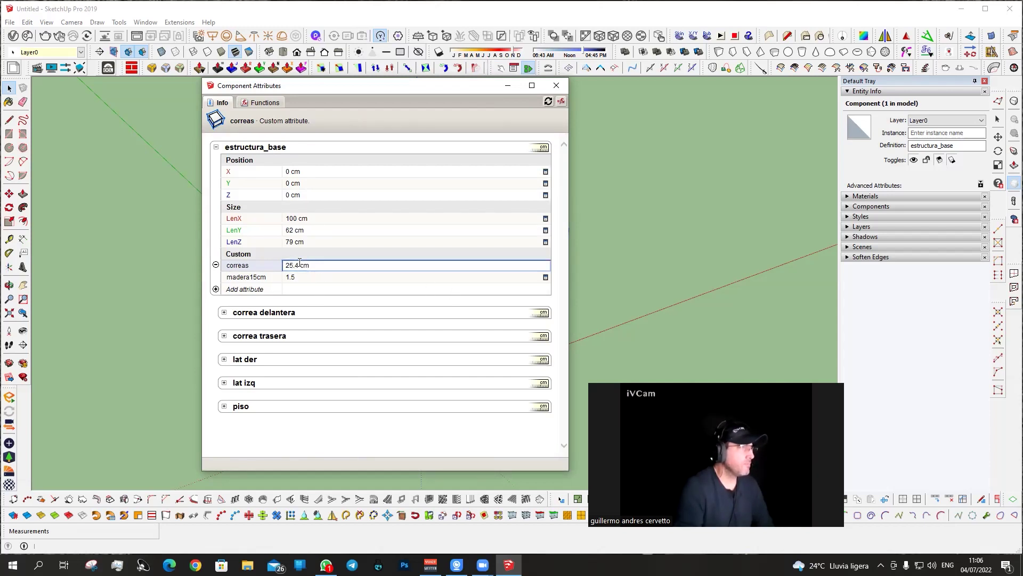
pyautogui.doubleClick(300, 263)
pyautogui.write('10')
pyautogui.press('Return')
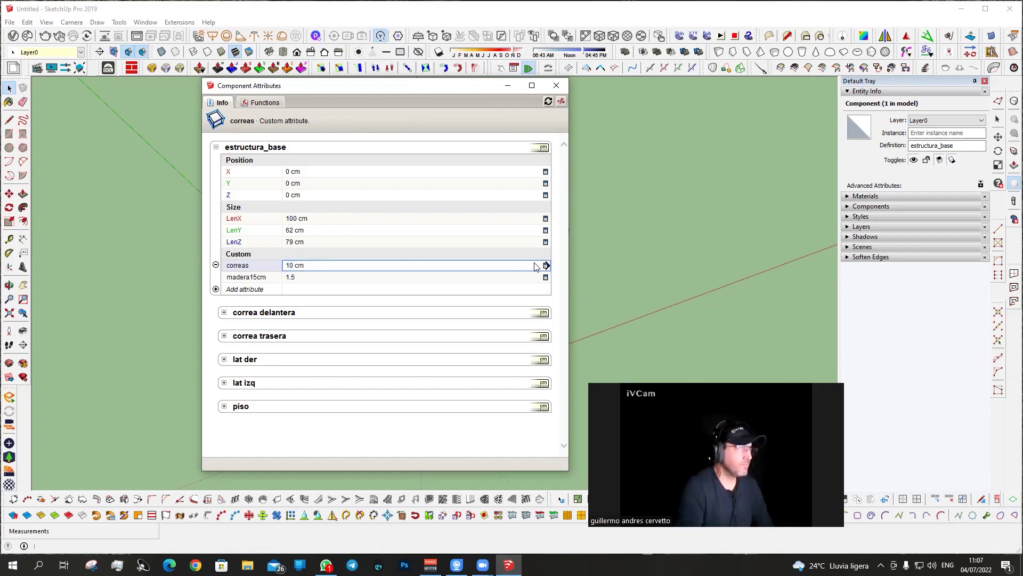
pyautogui.click(546, 265)
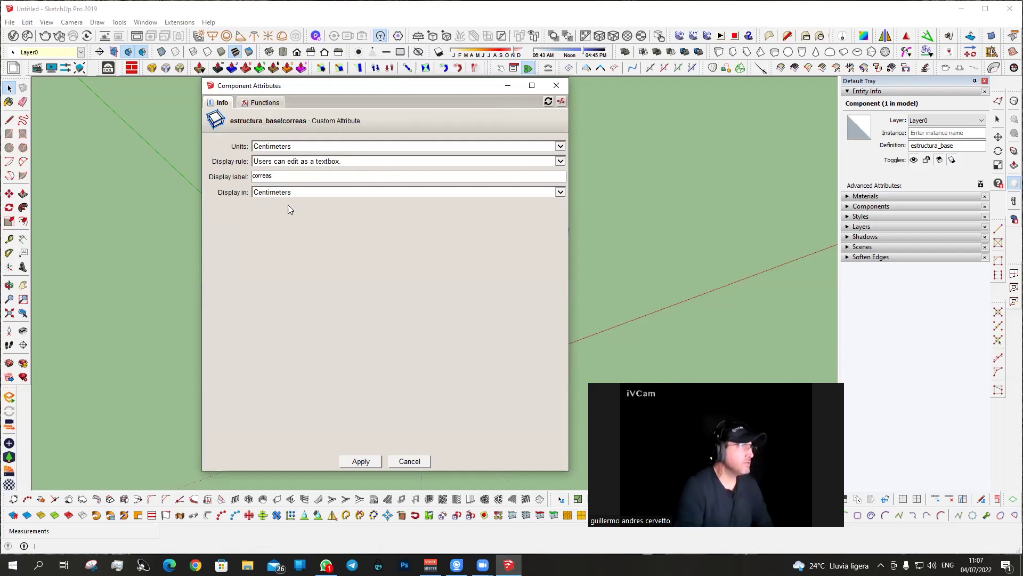
pyautogui.click(361, 461)
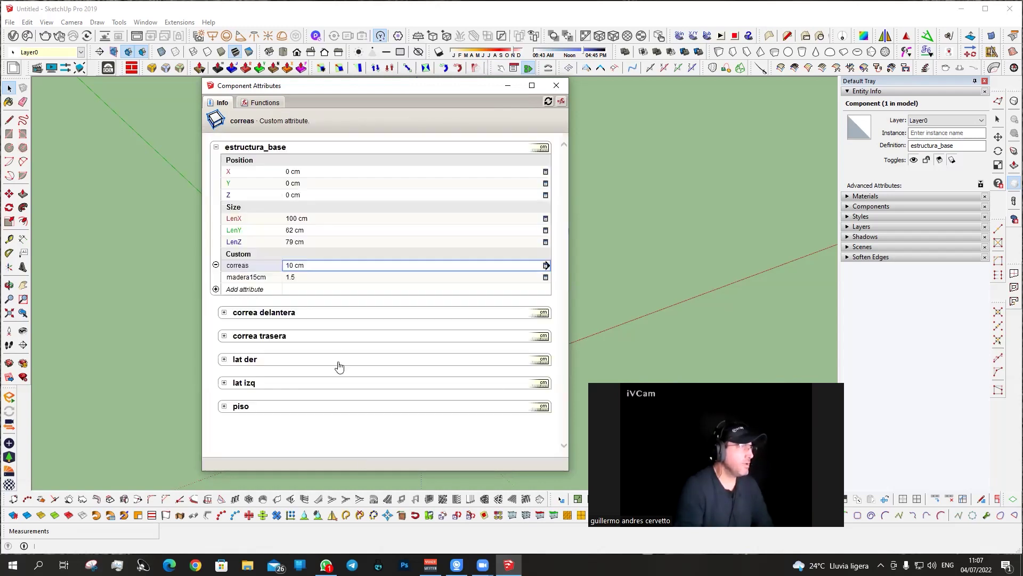
# Set the madera15cm attribute's units to centimetres and apply the change.
pyautogui.click(545, 277)
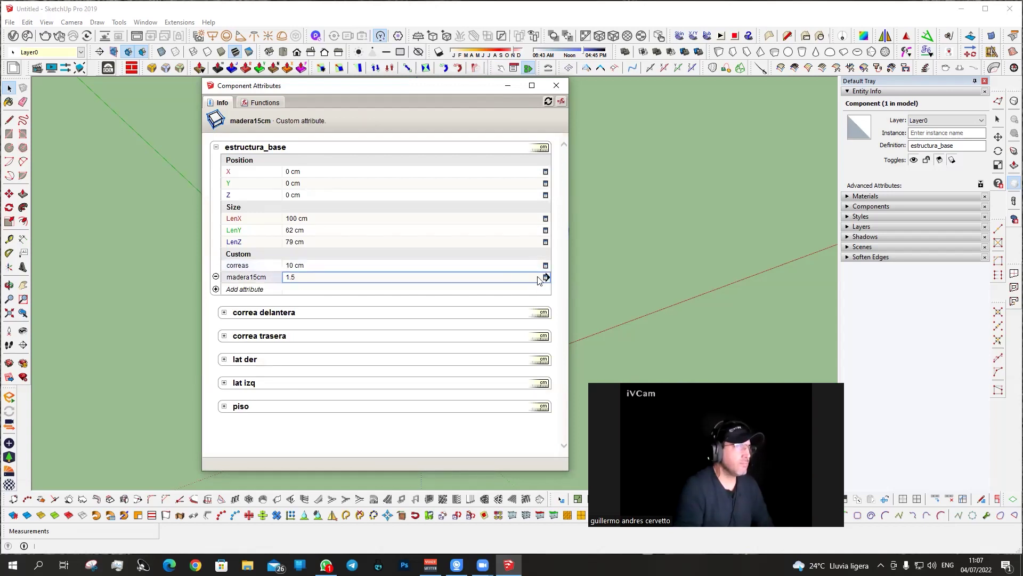
pyautogui.click(545, 277)
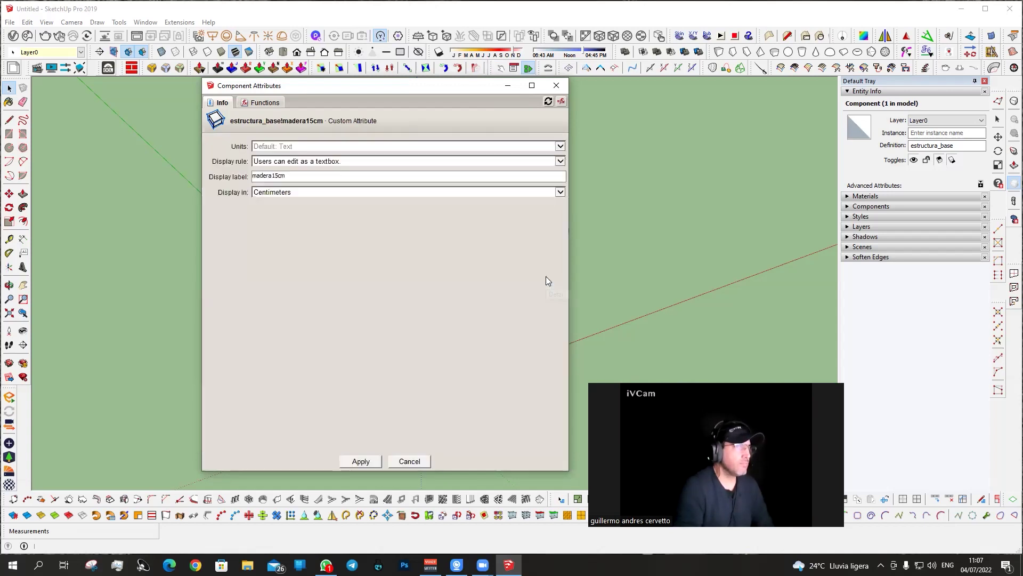
pyautogui.click(288, 146)
pyautogui.click(291, 181)
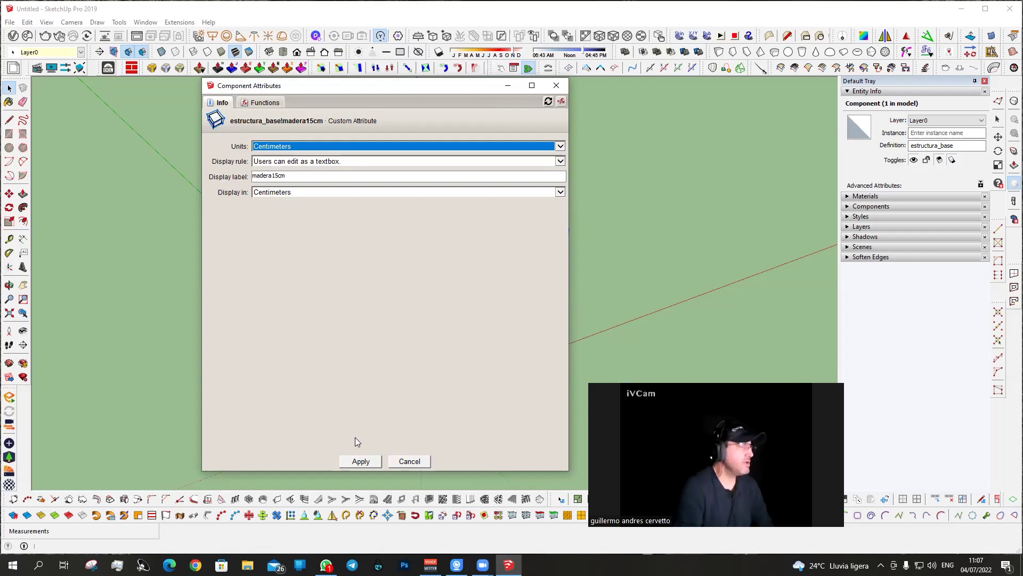
pyautogui.click(362, 461)
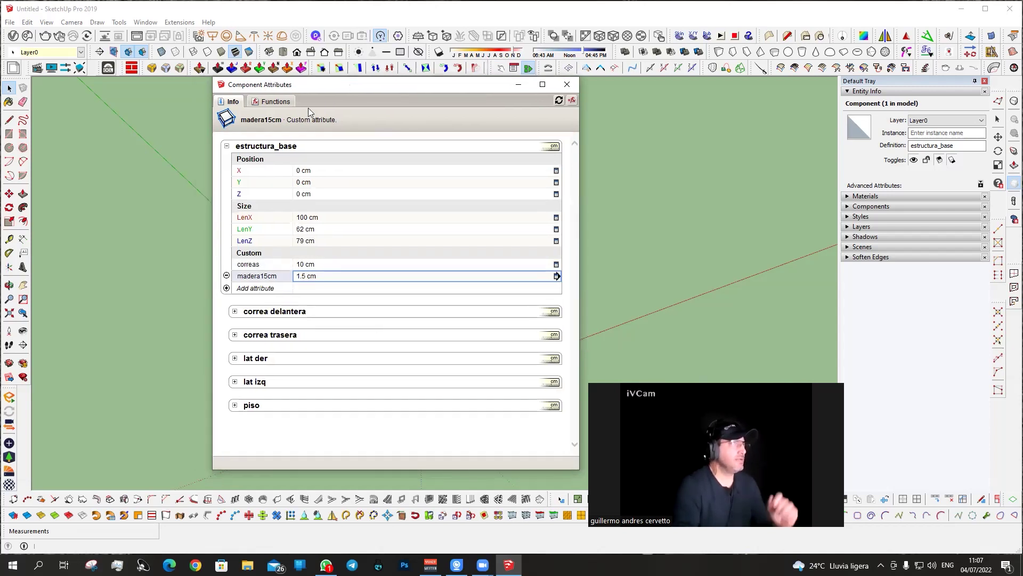
# Move the attributes window aside and zoom in on the cabinet.
pyautogui.moveTo(342, 87); pyautogui.dragTo(156, 408)
pyautogui.scroll(2, 423, 265)
pyautogui.scroll(2, 445, 266)
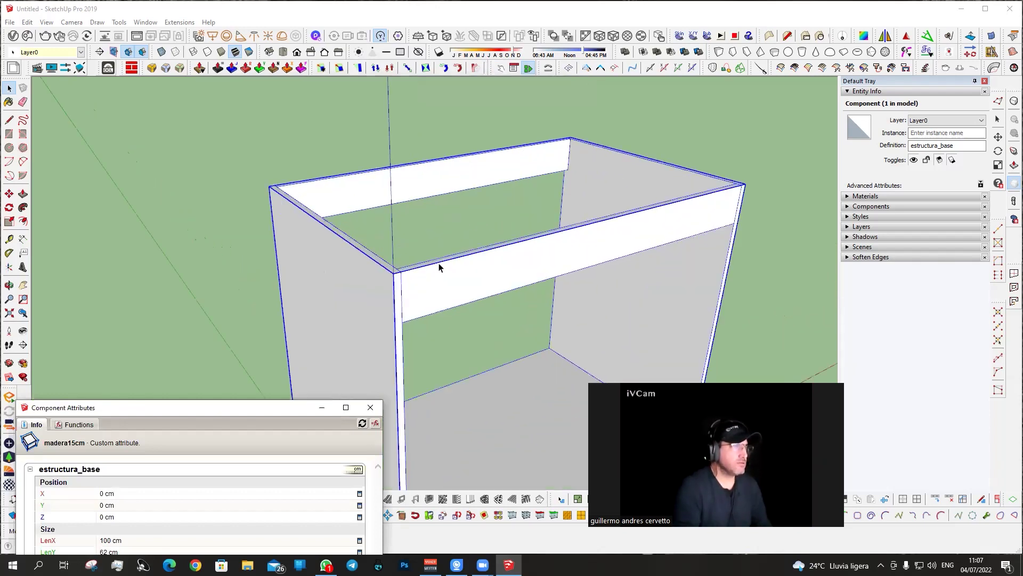
pyautogui.scroll(3, 429, 261)
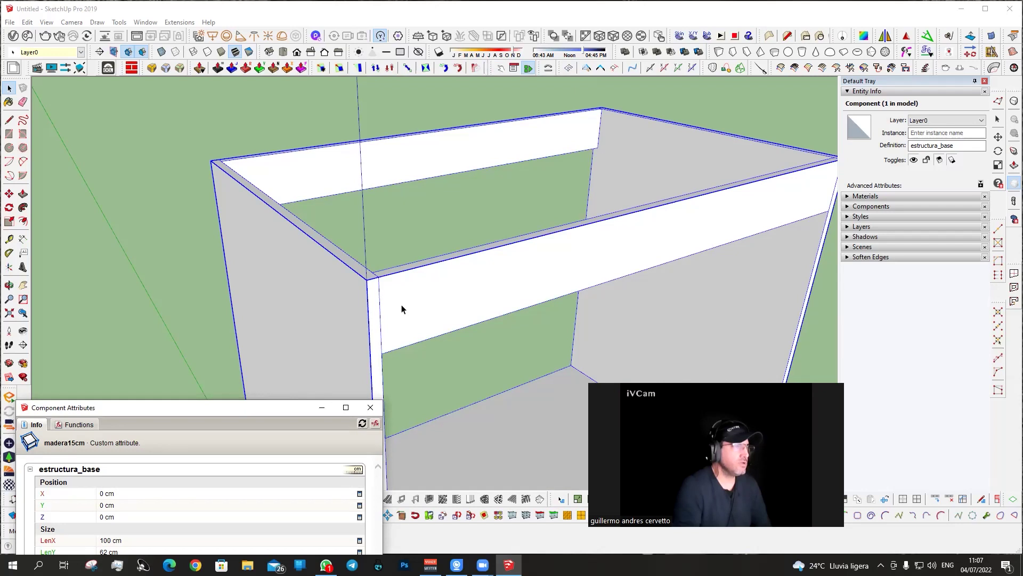
# Tape-measure the 97 cm floor gap between the cabinet's left and right side panels.
pyautogui.scroll(-3, 427, 333)
pyautogui.keyDown('shift'); pyautogui.moveTo(341, 218); pyautogui.dragTo(205, 193, button='middle'); pyautogui.keyUp('shift')
pyautogui.press('r')
pyautogui.scroll(1, 240, 245)
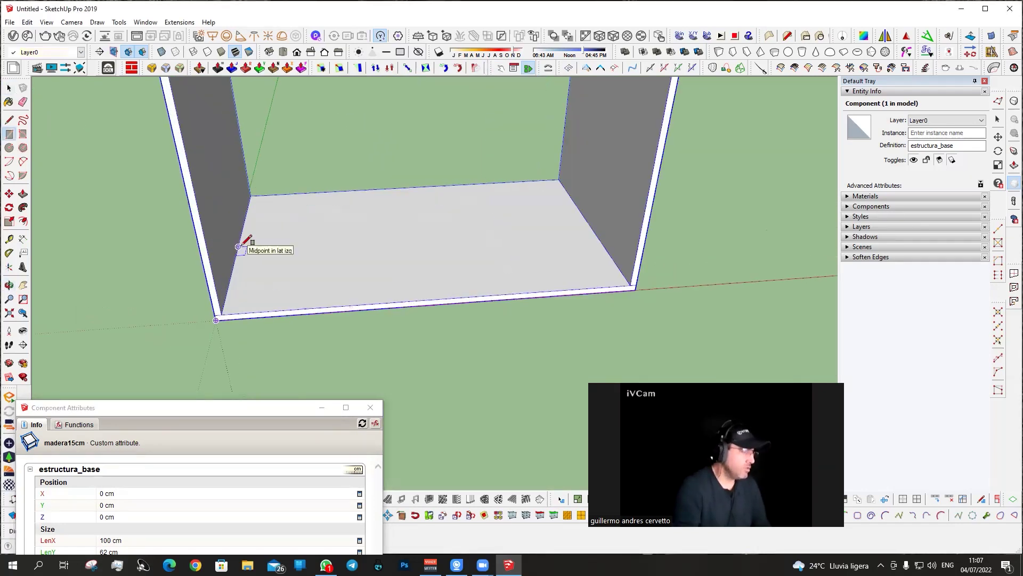
pyautogui.scroll(2, 240, 245)
pyautogui.press('t')
pyautogui.click(238, 239)
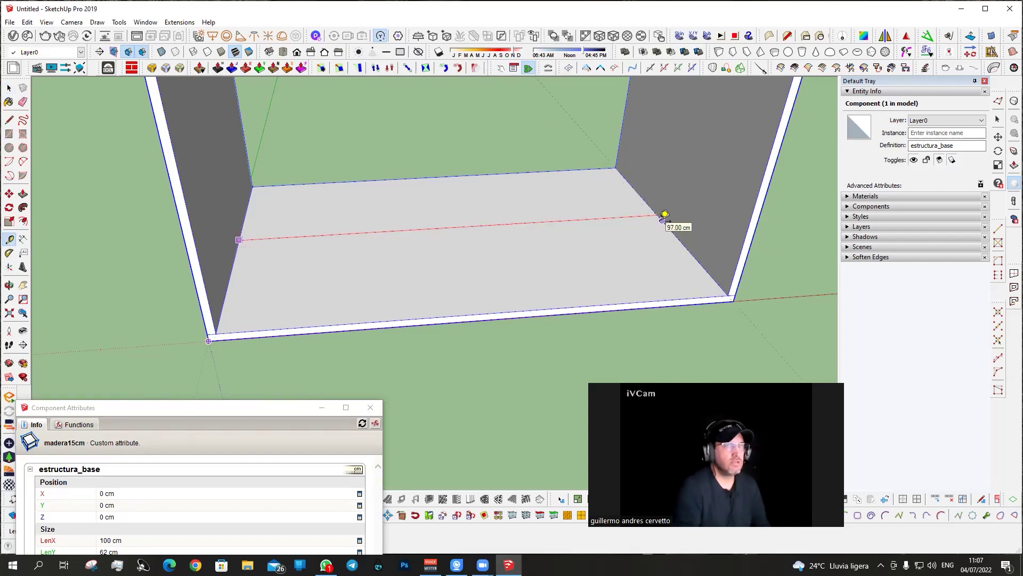
pyautogui.press('space')
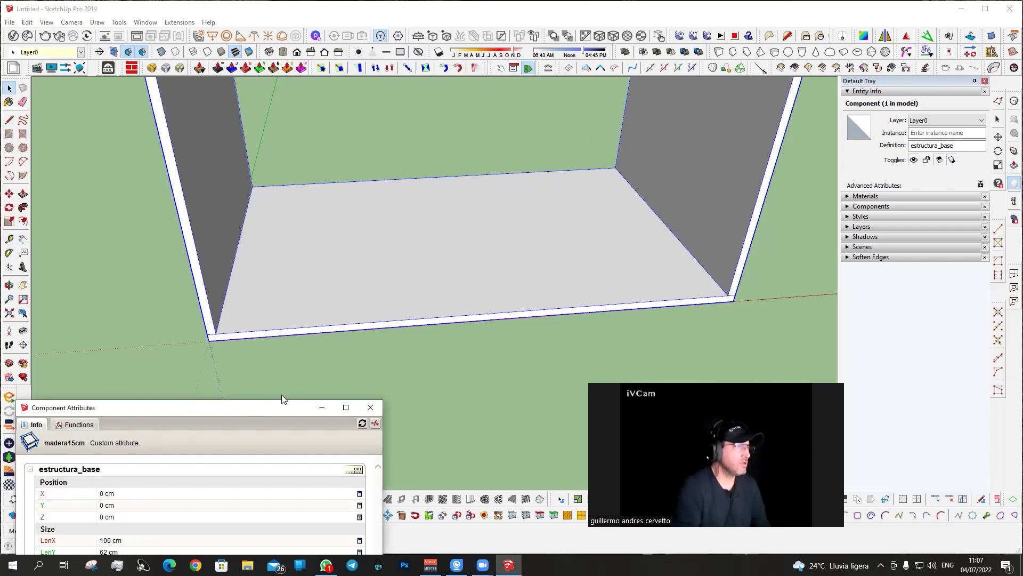
pyautogui.moveTo(253, 409); pyautogui.dragTo(566, 115)
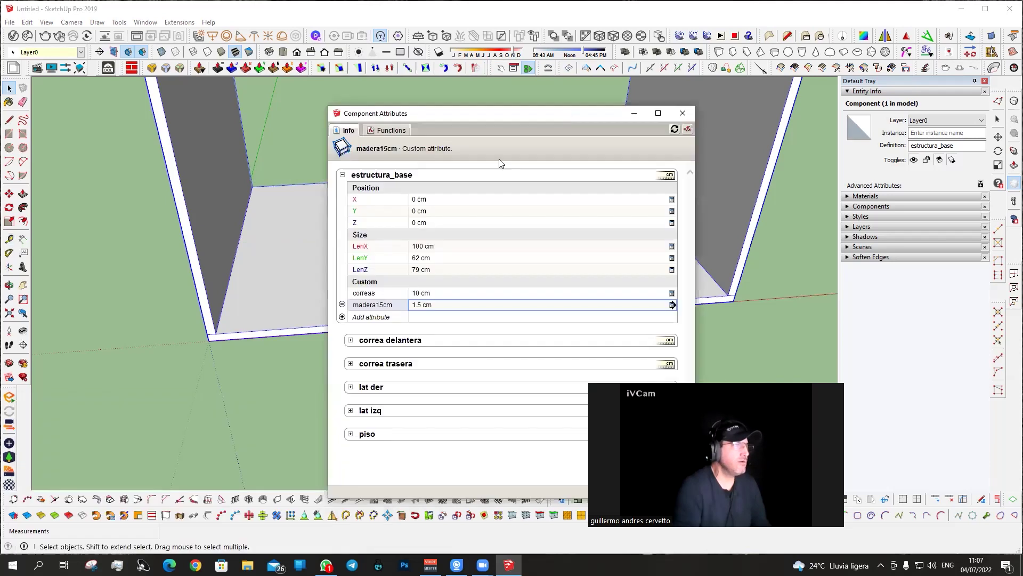
# Add a custom interior attribute to estructura_base with the value 97.
pyautogui.click(342, 316)
pyautogui.write('interir')
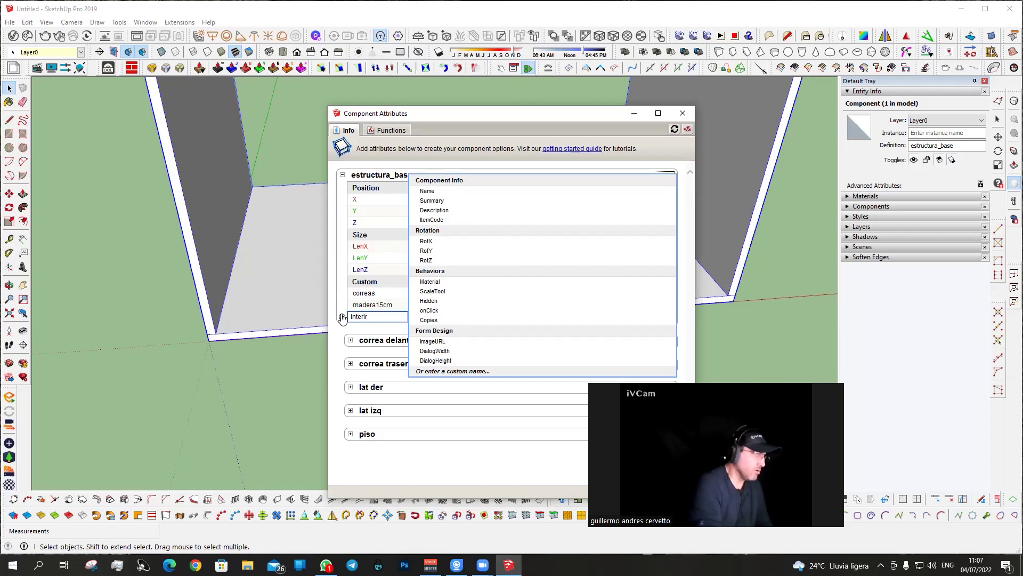
pyautogui.press('BackSpace')
pyautogui.write('or')
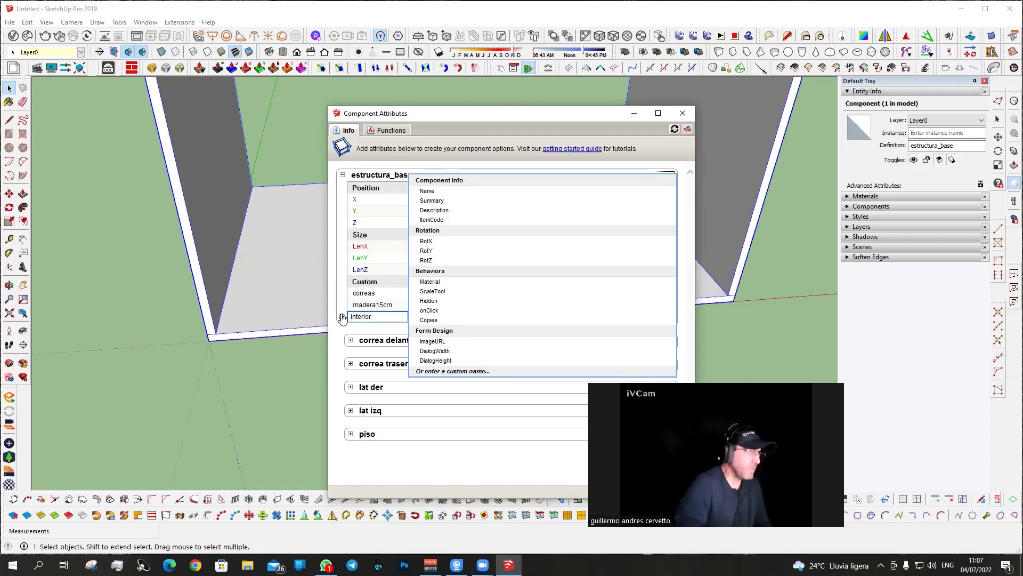
pyautogui.press('Return')
pyautogui.click(421, 307)
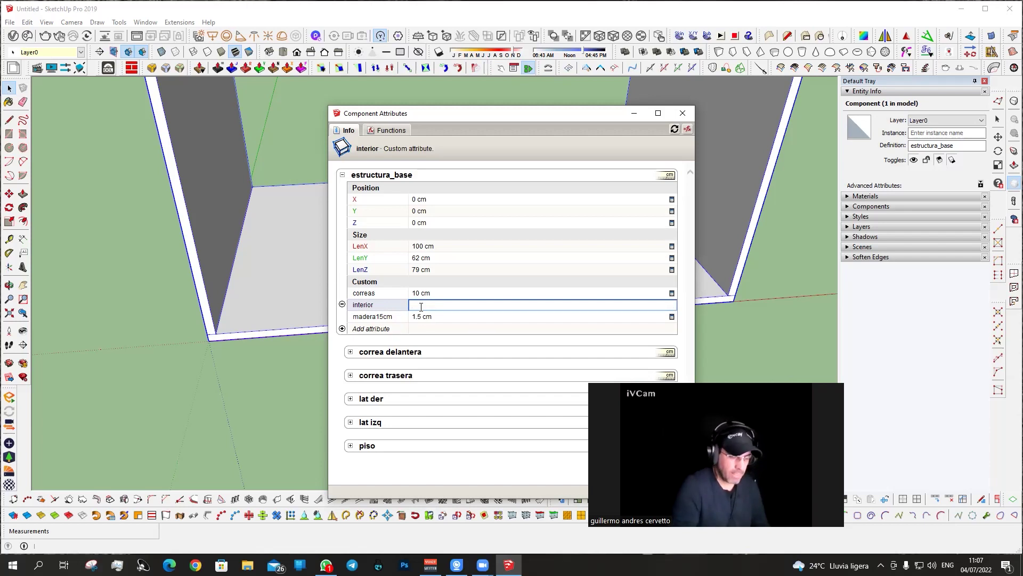
pyautogui.write('97')
pyautogui.press('Return')
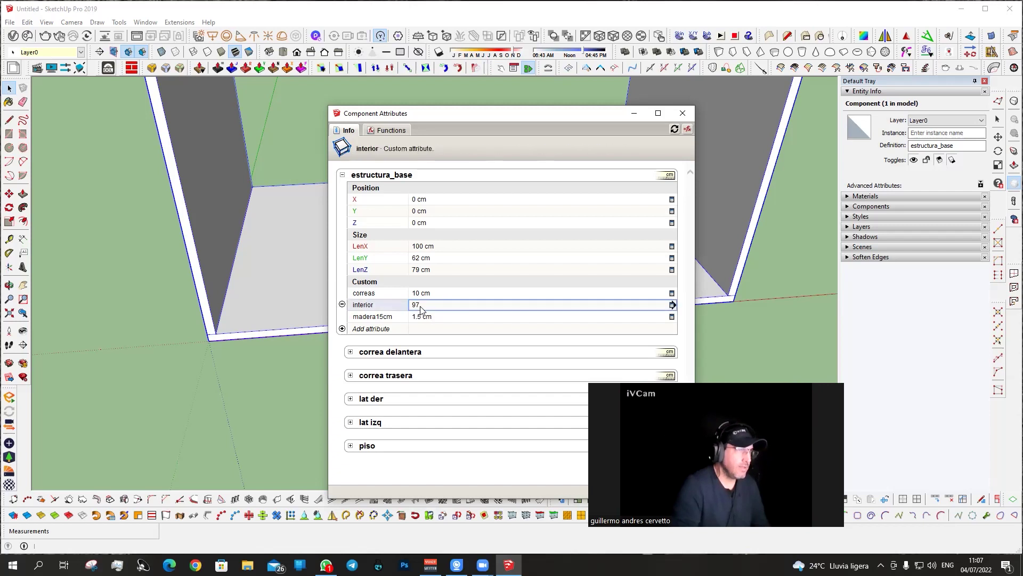
# Give interior centimetre units, a user-editable textbox rule, and centimetre display.
pyautogui.click(671, 305)
pyautogui.click(400, 174)
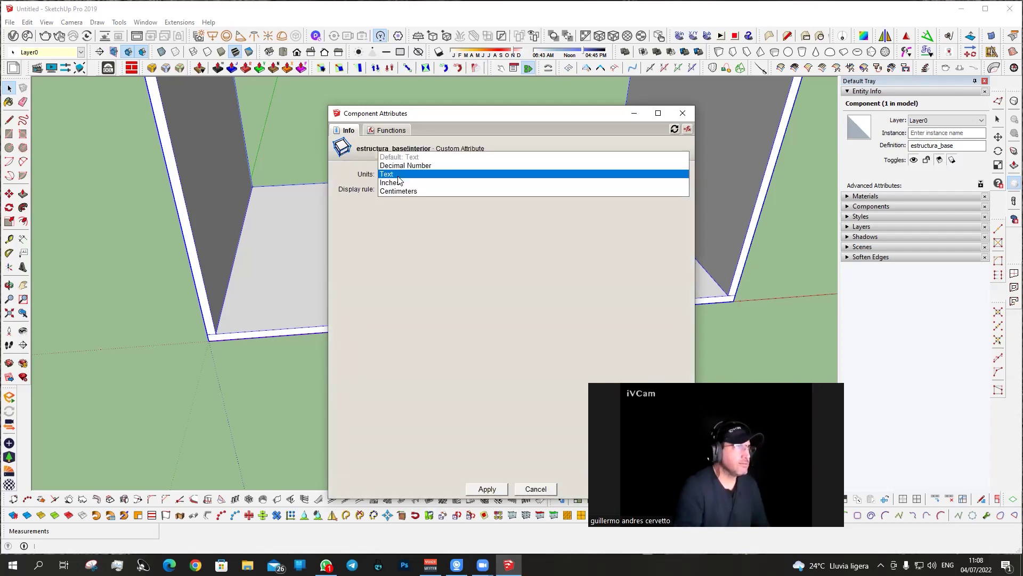
pyautogui.click(399, 191)
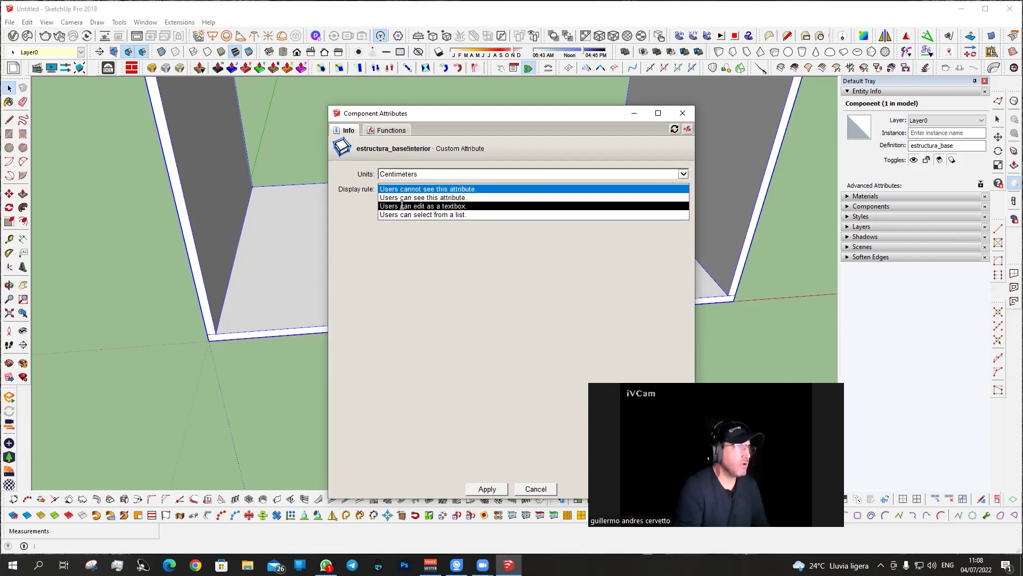
pyautogui.click(401, 205)
pyautogui.click(401, 219)
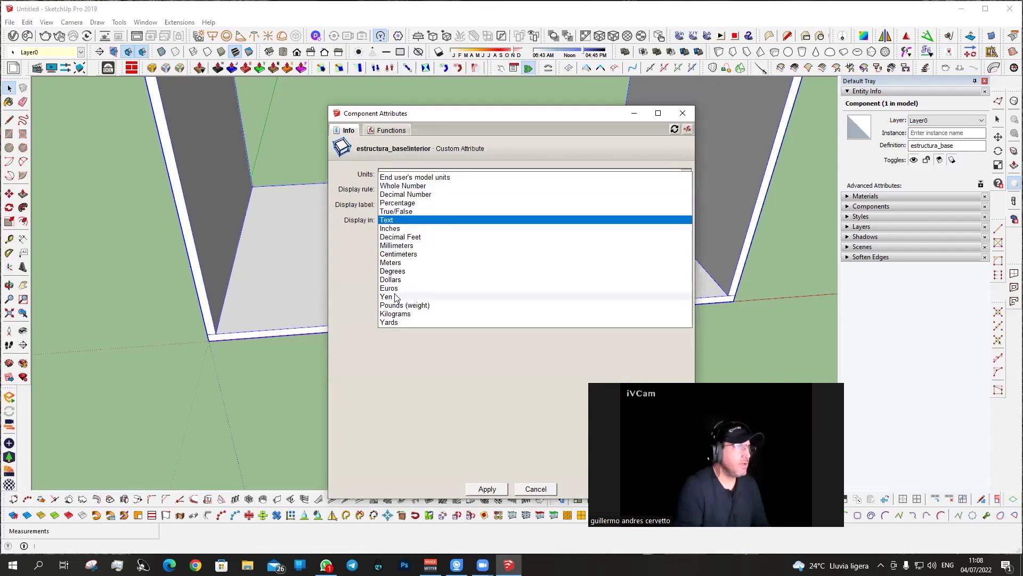
pyautogui.click(390, 255)
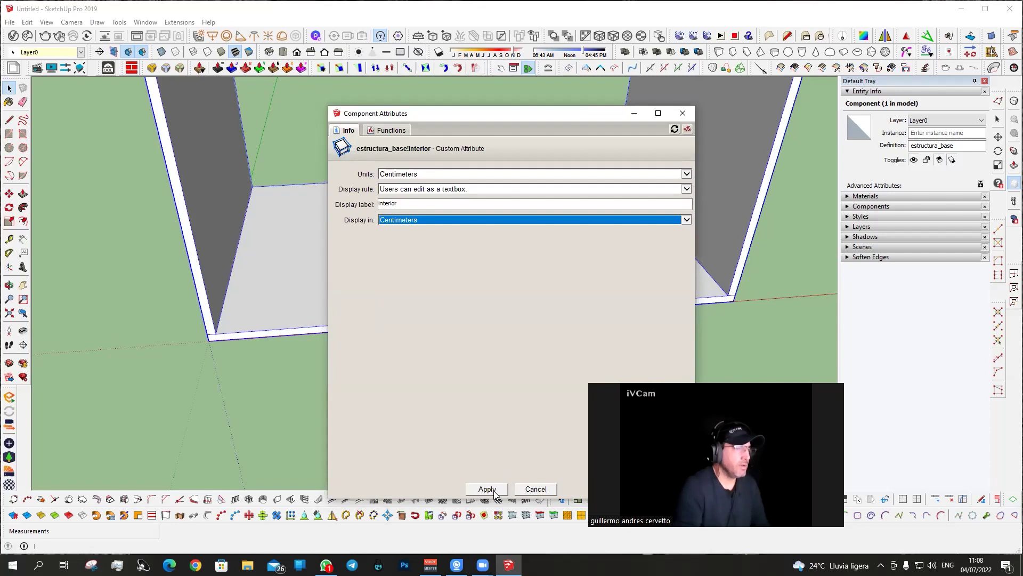
pyautogui.click(496, 488)
# Replace the converted 246.38 interior value with 97 cm.
pyautogui.click(431, 305)
pyautogui.doubleClick(432, 306)
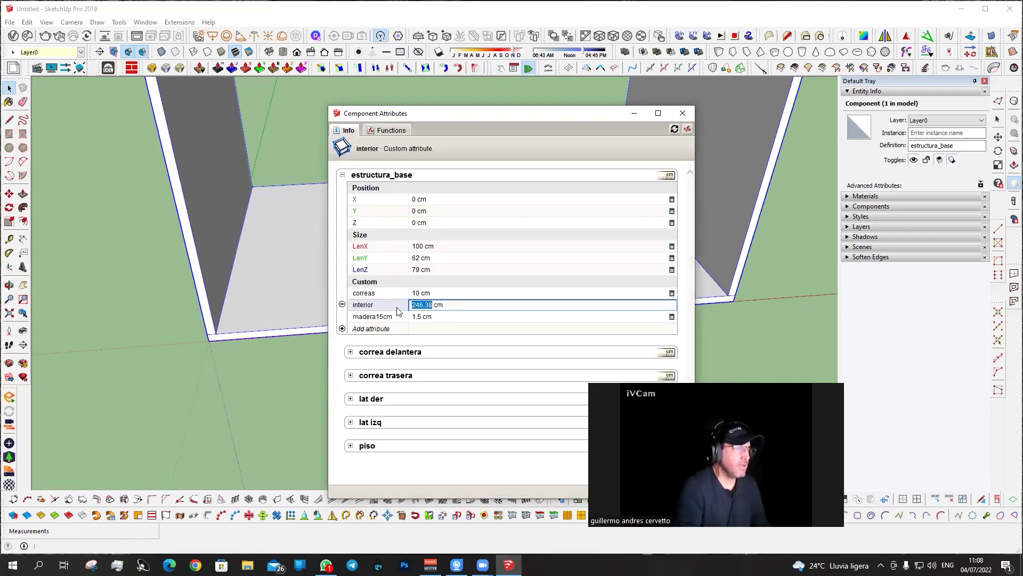
pyautogui.write('97')
pyautogui.press('Return')
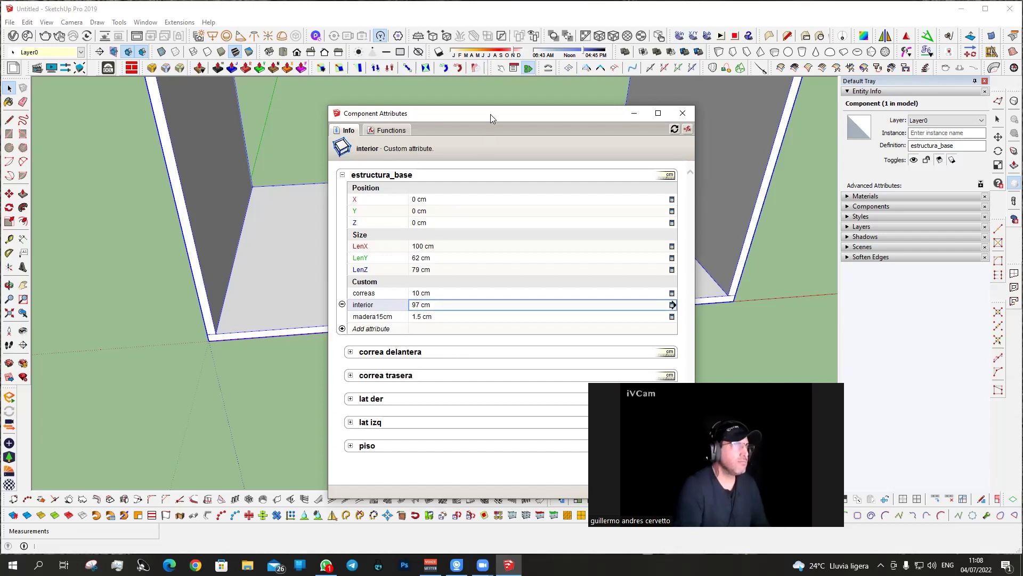
pyautogui.moveTo(490, 114); pyautogui.dragTo(198, 97)
# Orbit around the box and select the estructura_base cabinet component.
pyautogui.scroll(-2, 463, 276)
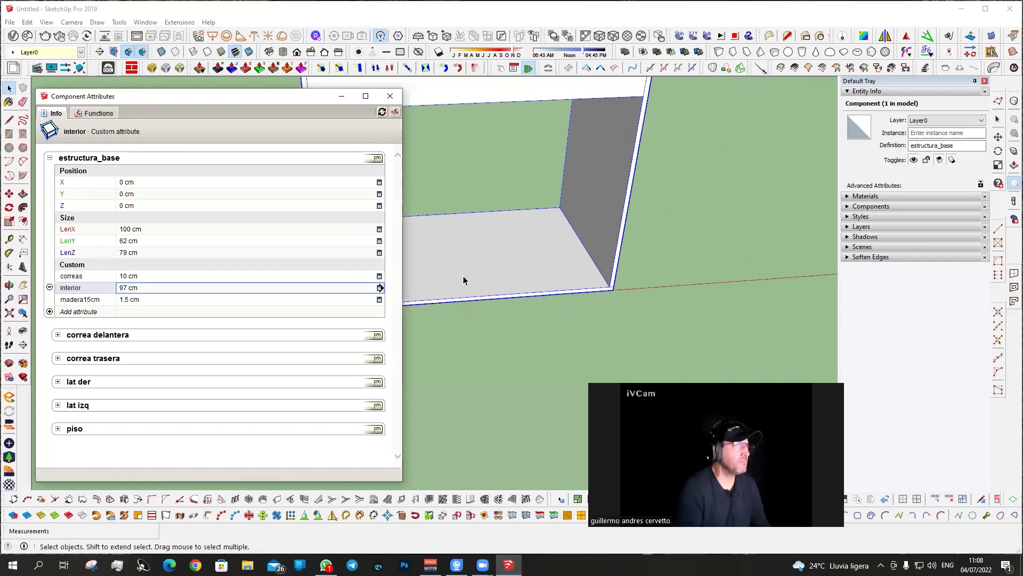
pyautogui.scroll(-3, 463, 276)
pyautogui.moveTo(459, 274)
pyautogui.mouseDown(button='middle')
pyautogui.moveTo(498, 319)
pyautogui.moveTo(565, 248)
pyautogui.mouseUp(button='middle')
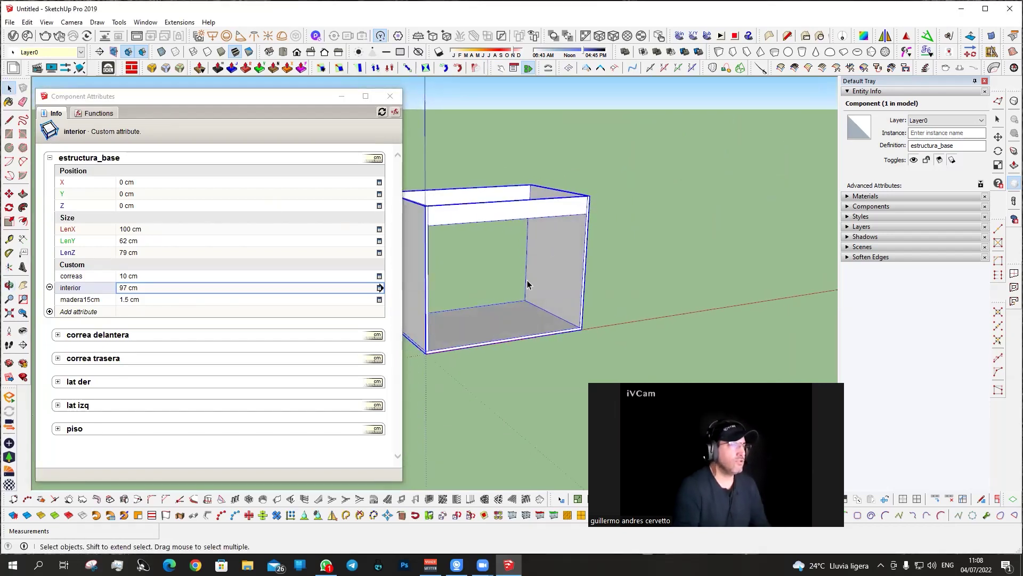
pyautogui.click(504, 382)
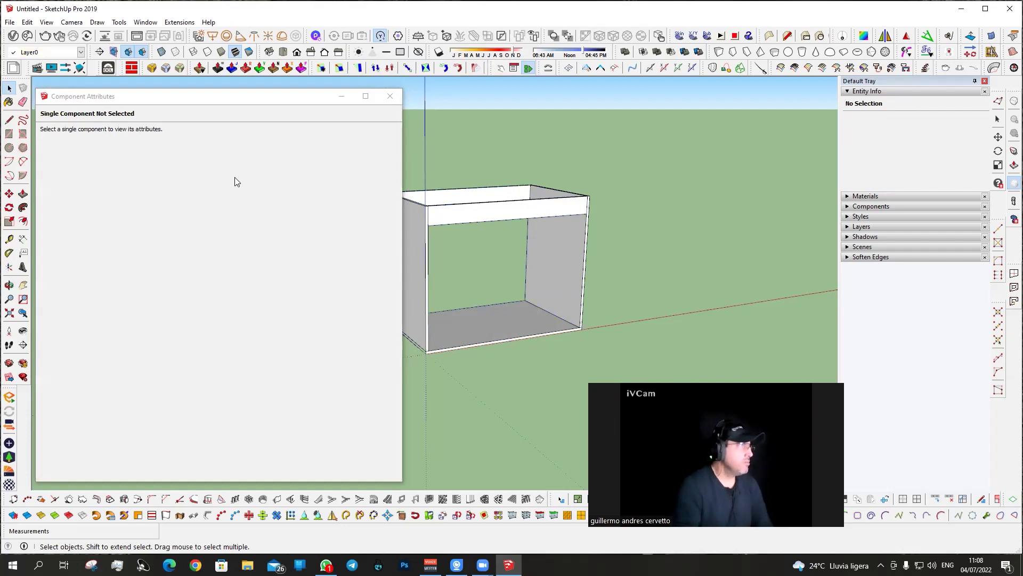
pyautogui.click(460, 203)
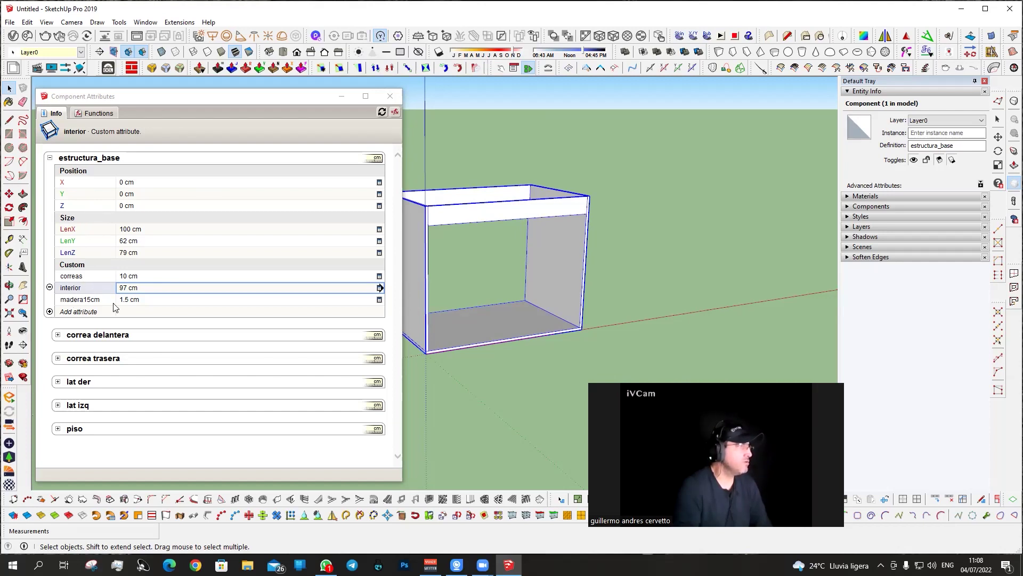
pyautogui.scroll(3, 448, 200)
pyautogui.press('o')
pyautogui.moveTo(448, 200)
pyautogui.mouseDown()
pyautogui.moveTo(527, 214)
pyautogui.moveTo(651, 156)
pyautogui.moveTo(652, 109)
pyautogui.moveTo(589, 111)
pyautogui.moveTo(555, 133)
pyautogui.mouseUp()
pyautogui.press('space')
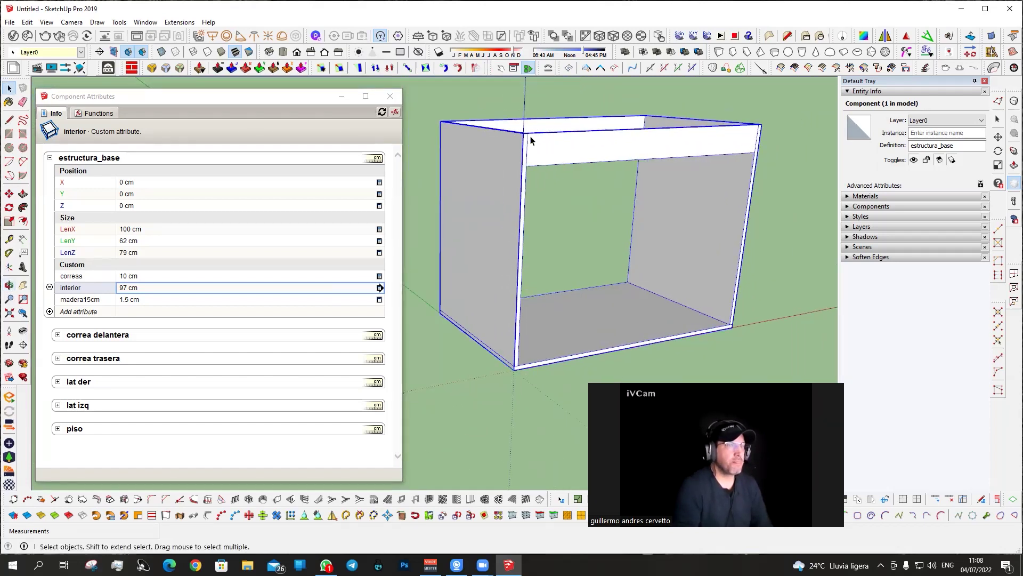
# Enter the cabinet for editing and select its rails, side panels and floor in turn.
pyautogui.doubleClick(469, 189)
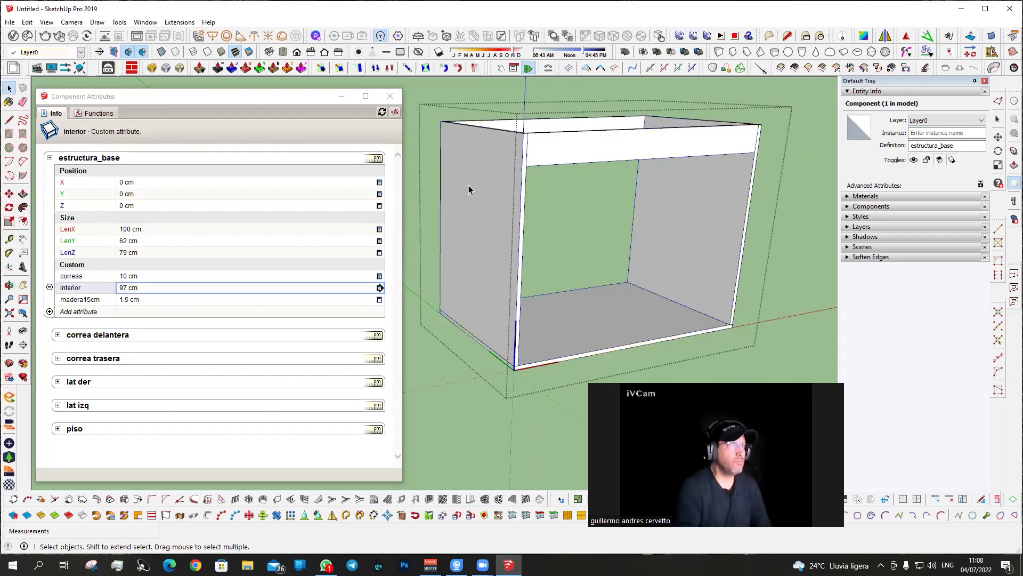
pyautogui.click(557, 145)
pyautogui.click(495, 155)
pyautogui.click(600, 155)
pyautogui.click(663, 213)
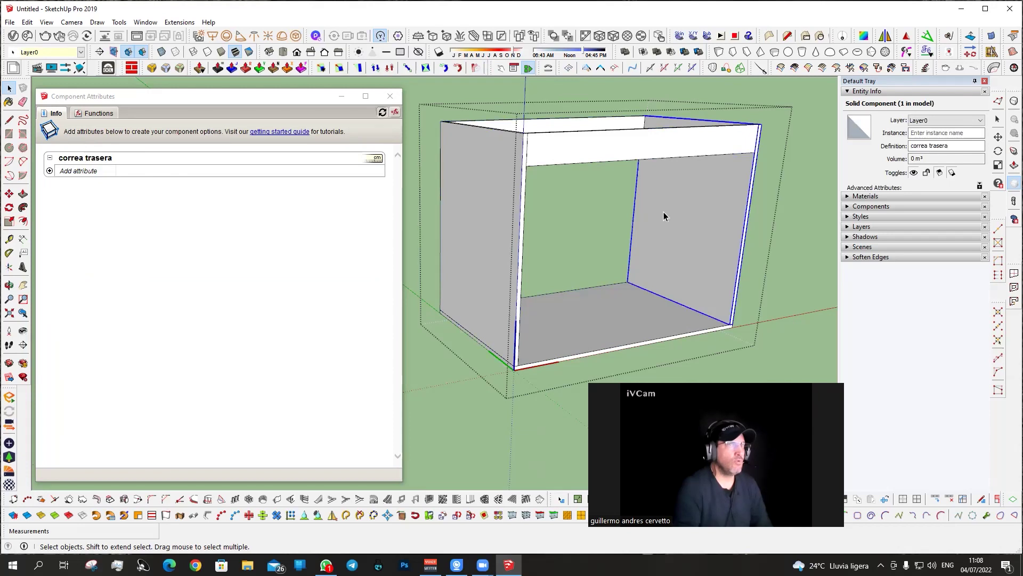
pyautogui.click(589, 319)
pyautogui.click(482, 175)
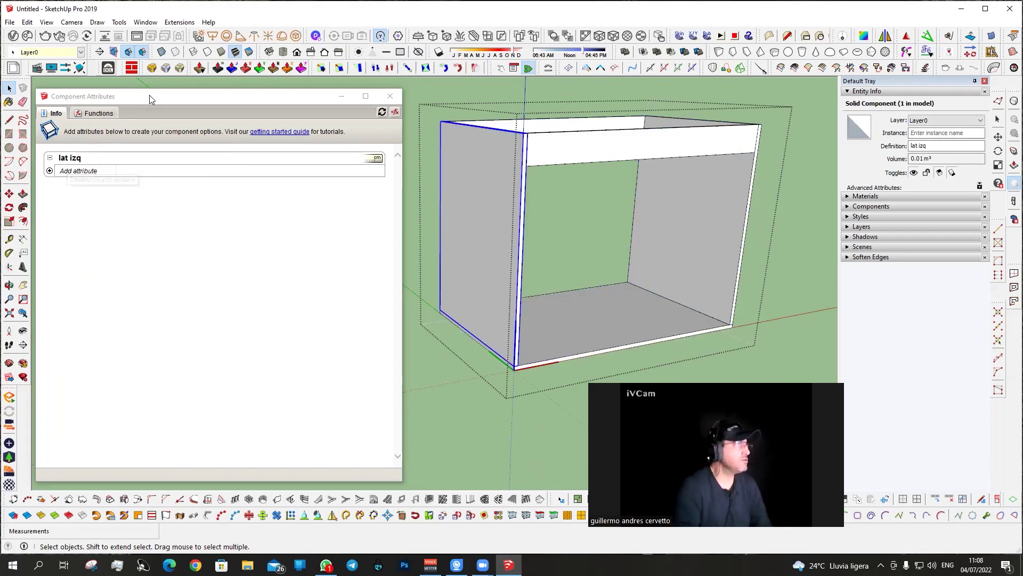
# Check lat der and piso, then settle on lat izq with its attributes shown.
pyautogui.moveTo(149, 95); pyautogui.dragTo(214, 92)
pyautogui.click(734, 207)
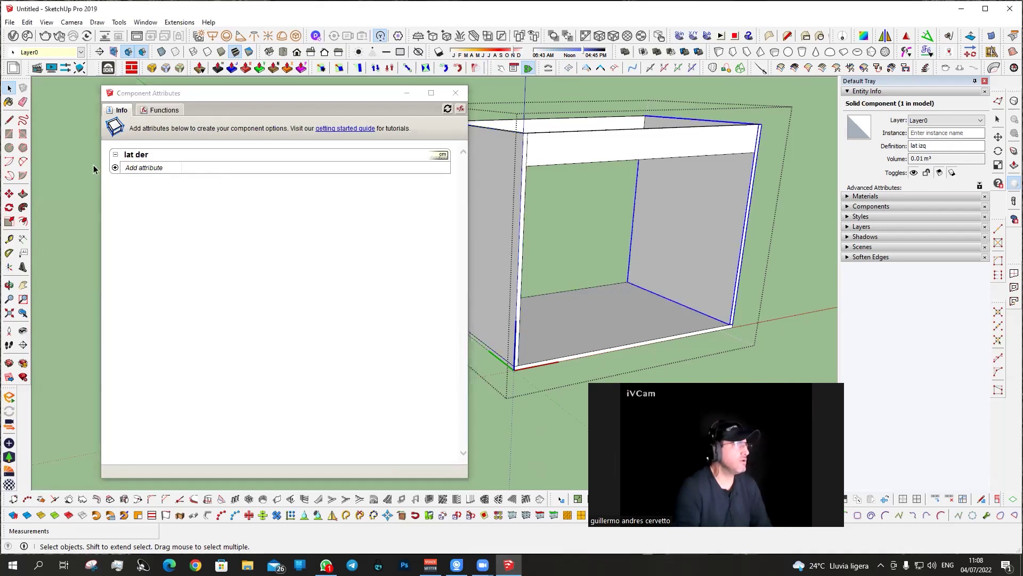
pyautogui.click(644, 308)
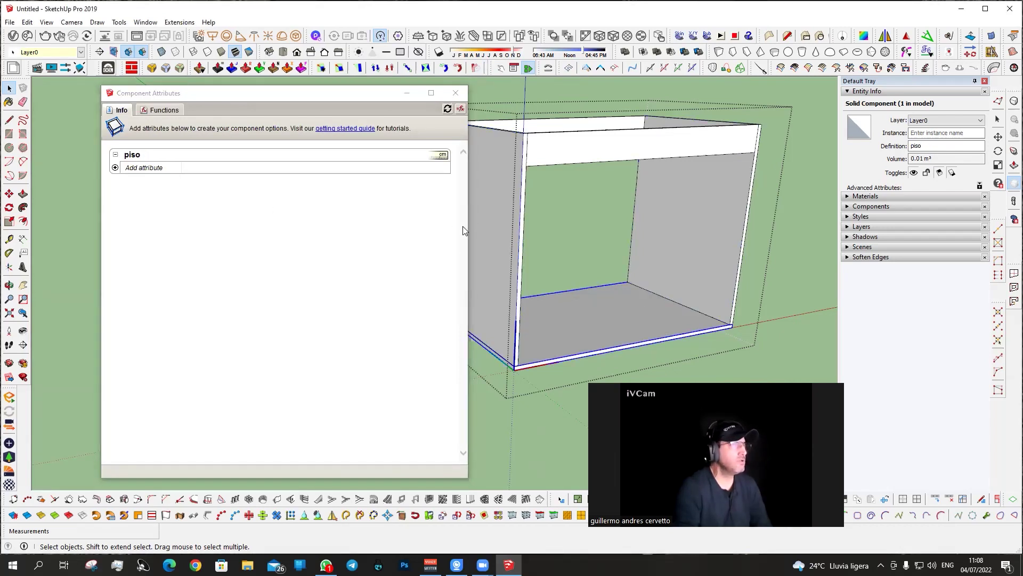
pyautogui.click(494, 207)
pyautogui.moveTo(366, 95); pyautogui.dragTo(318, 90)
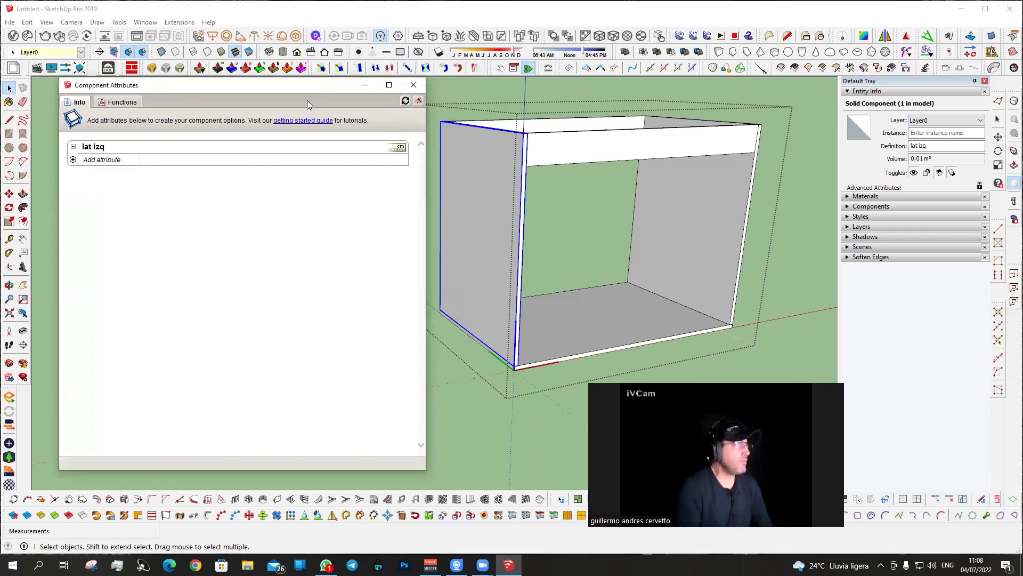
# Add the Position and Size attribute groups to lat izq, then deselect the panel.
pyautogui.click(73, 160)
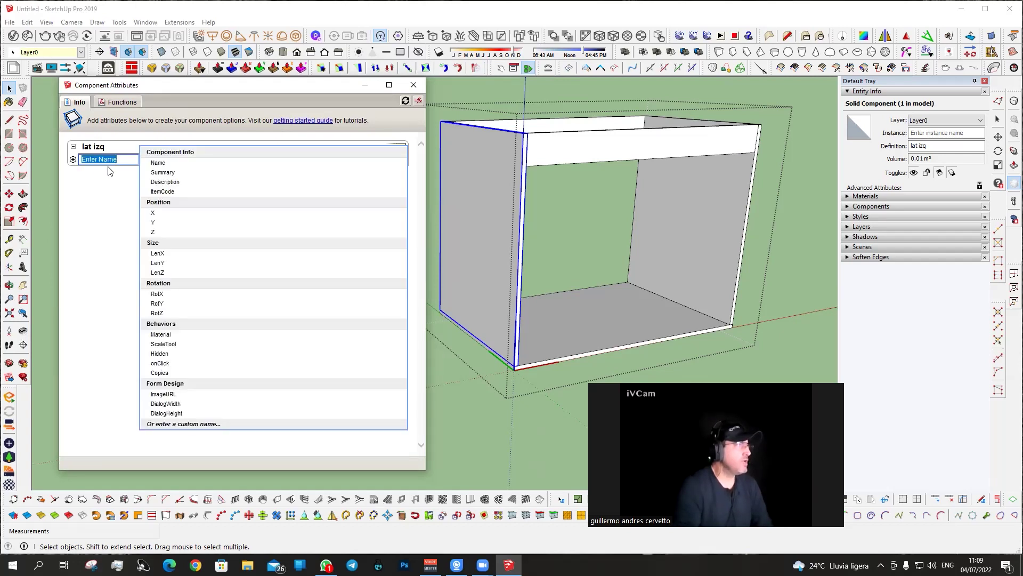
pyautogui.click(148, 204)
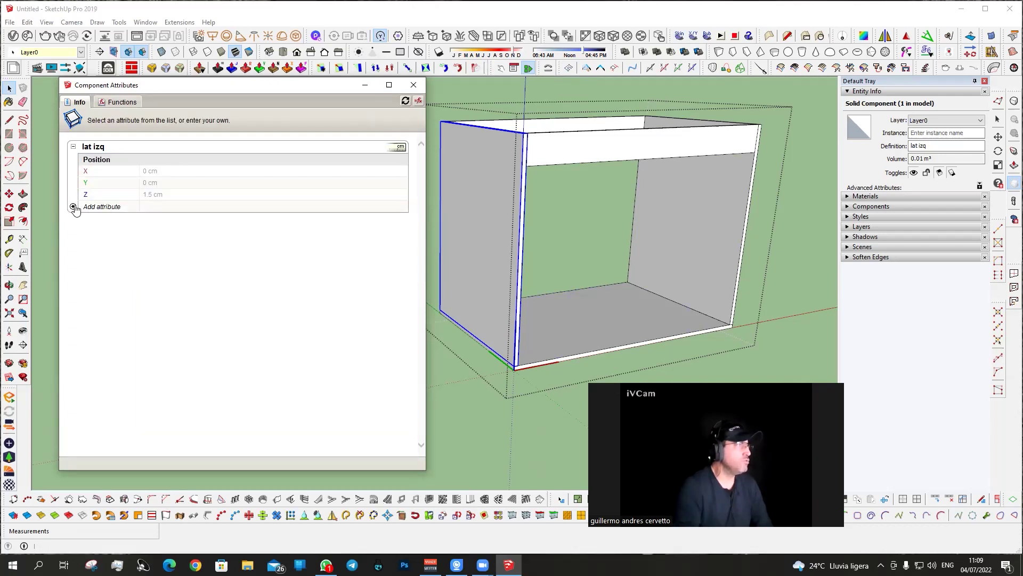
pyautogui.click(73, 206)
pyautogui.click(156, 209)
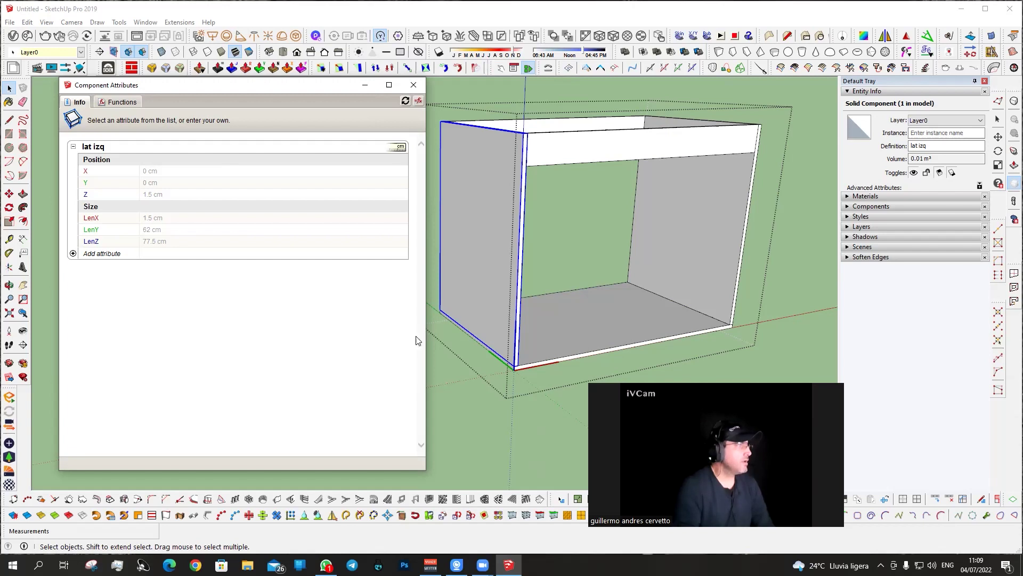
pyautogui.click(452, 350)
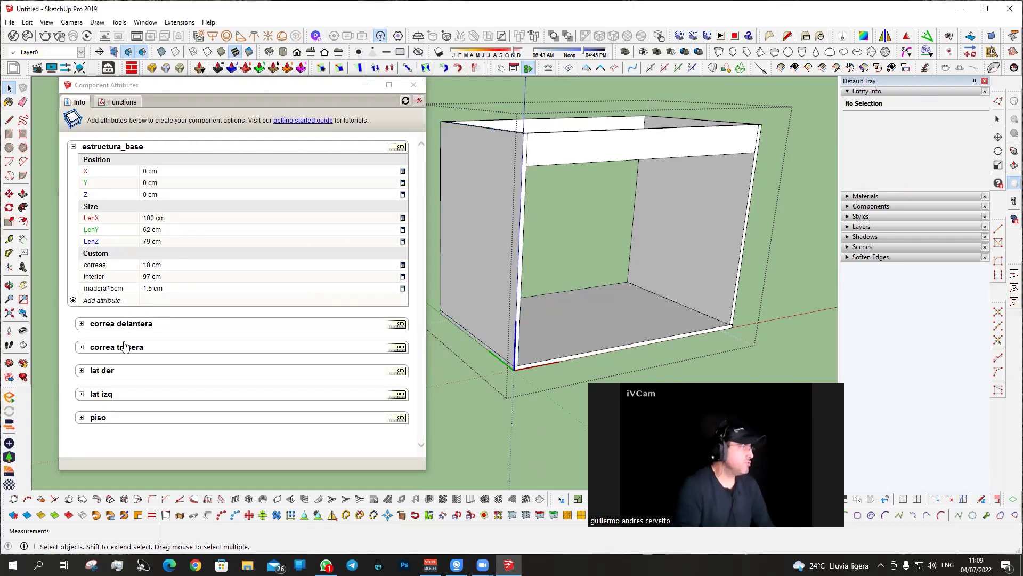
# Expand lat izq's section under estructura_base, enlarge the attributes window, and focus its X position.
pyautogui.click(81, 394)
pyautogui.scroll(-2, 158, 343)
pyautogui.scroll(-1, 157, 343)
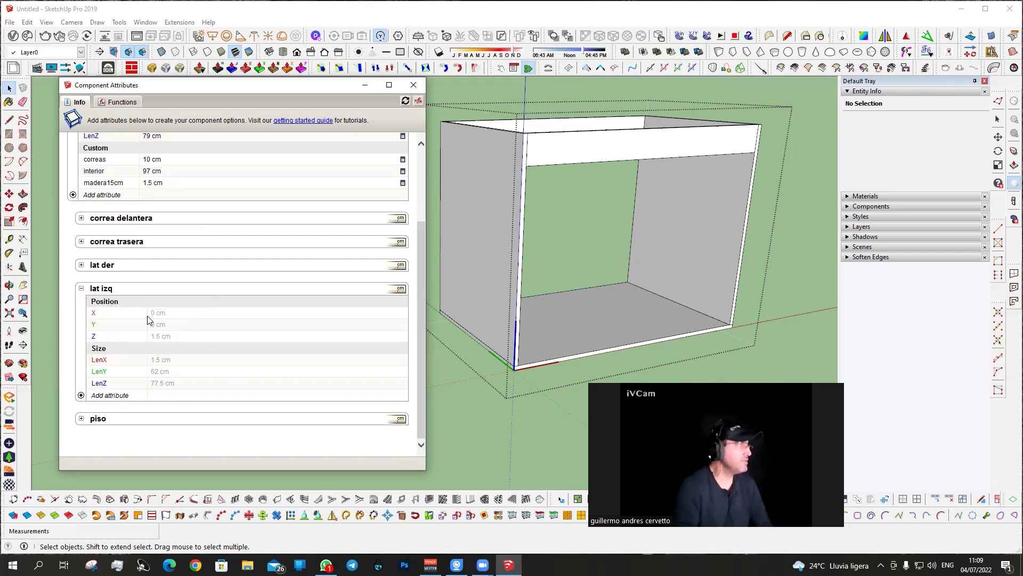
pyautogui.scroll(2, 212, 156)
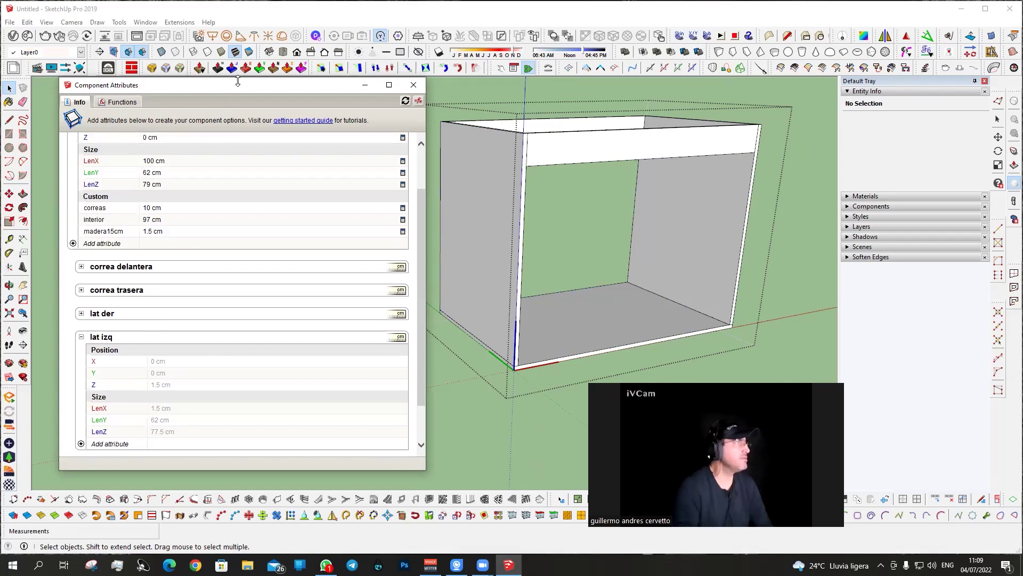
pyautogui.moveTo(238, 81); pyautogui.dragTo(243, 8)
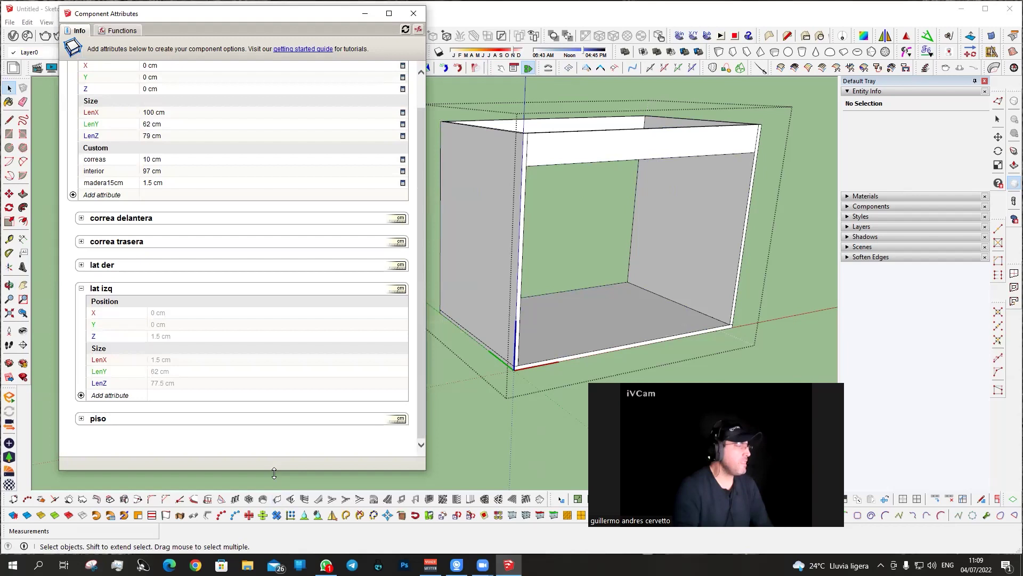
pyautogui.moveTo(273, 473); pyautogui.dragTo(274, 539)
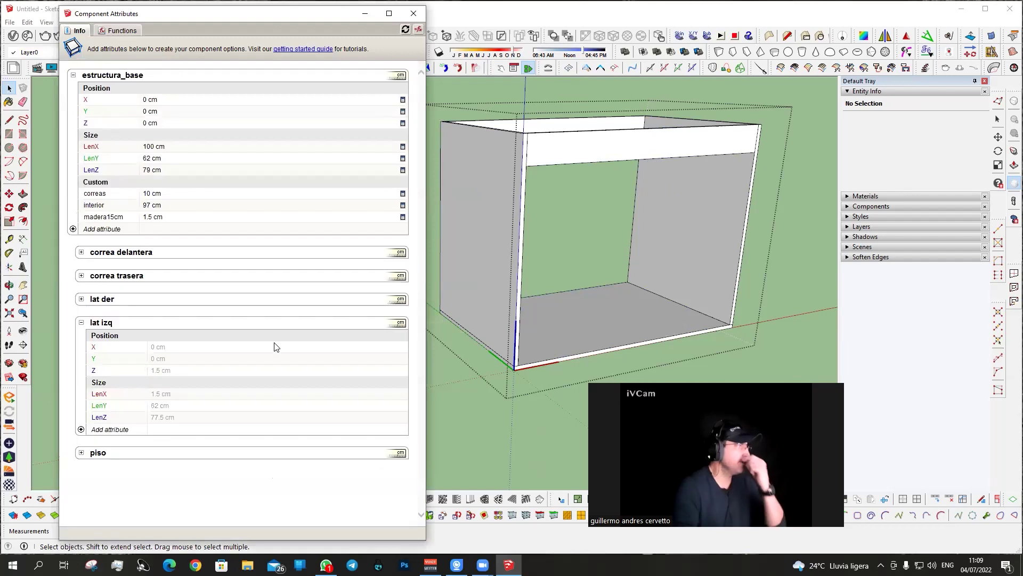
pyautogui.click(464, 199)
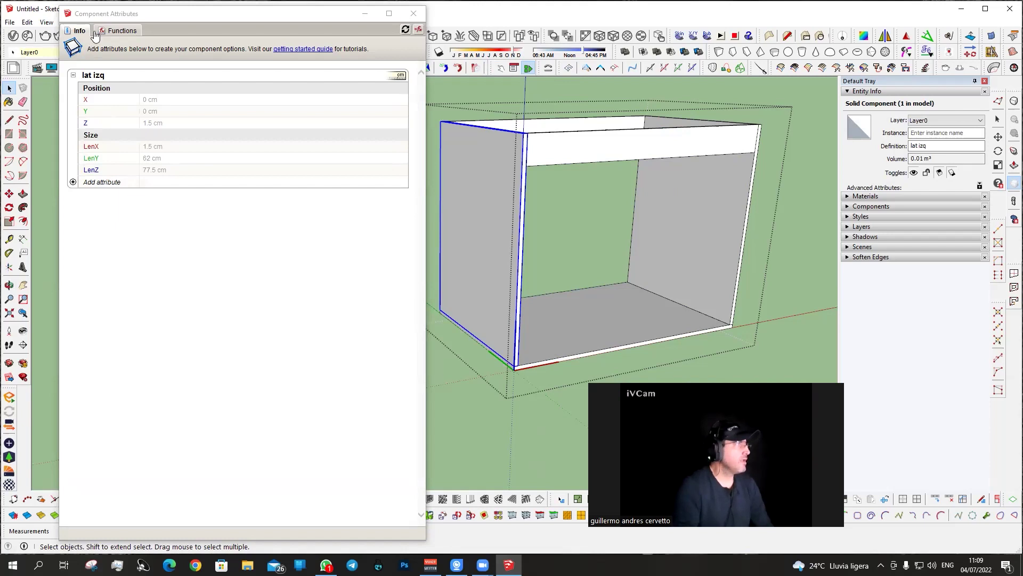
pyautogui.press('Escape')
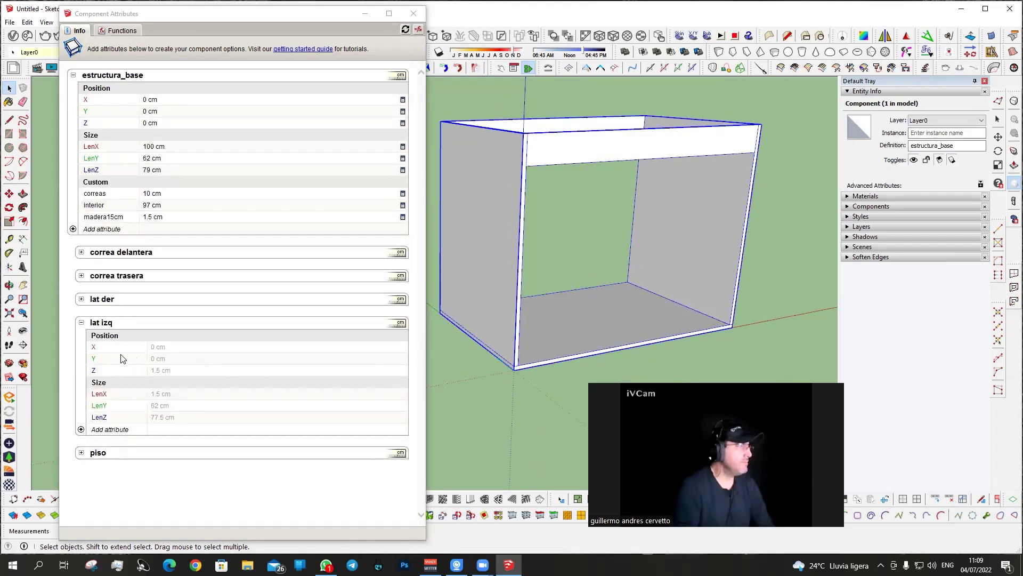
pyautogui.click(104, 349)
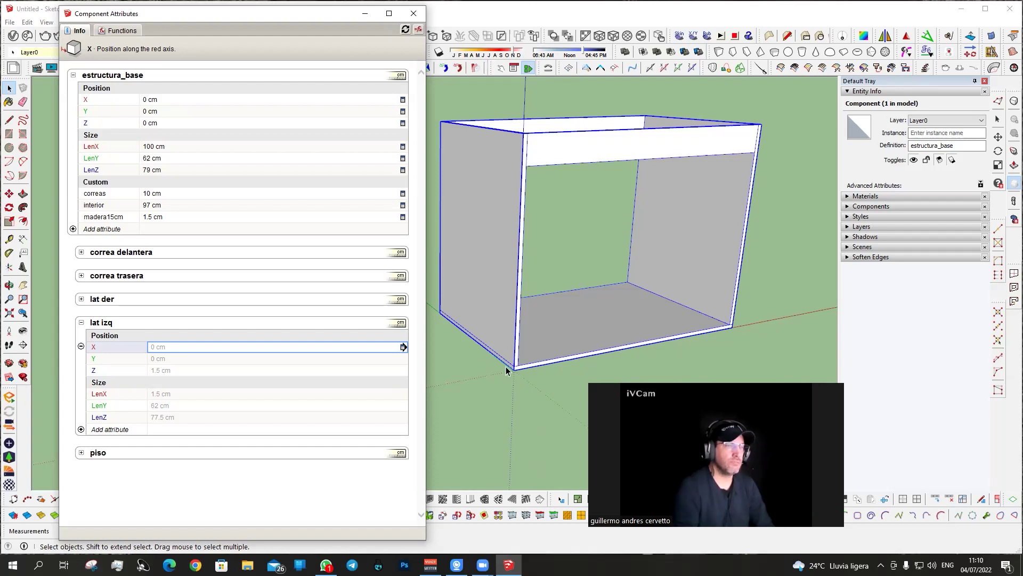
# Set lat izq's X position to the formula =00, giving 0 cm, and view its display rules.
pyautogui.moveTo(509, 370); pyautogui.dragTo(542, 364, button='middle')
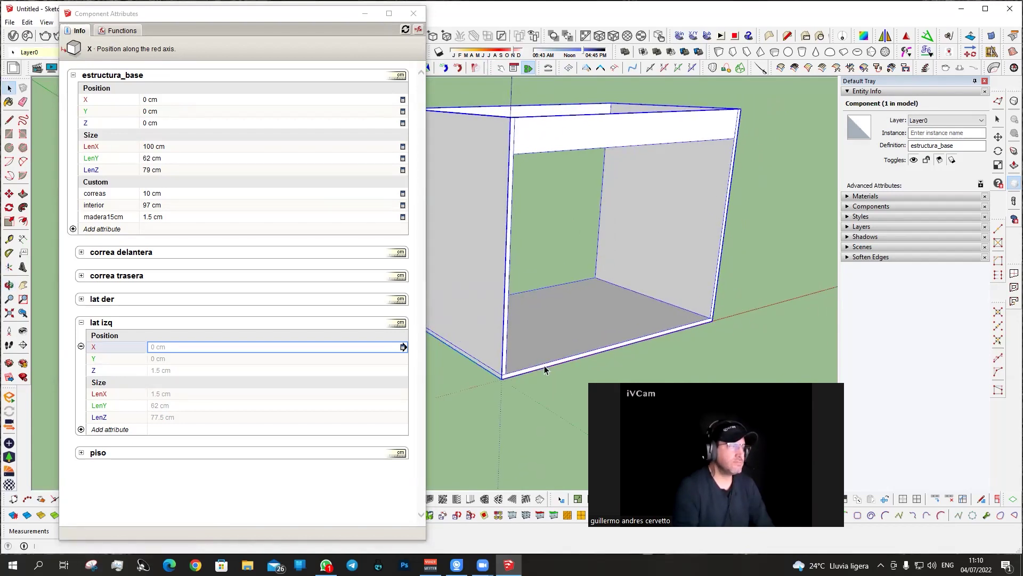
pyautogui.click(157, 347)
pyautogui.click(171, 349)
pyautogui.hotkey('ctrl', 'a')
pyautogui.write('=')
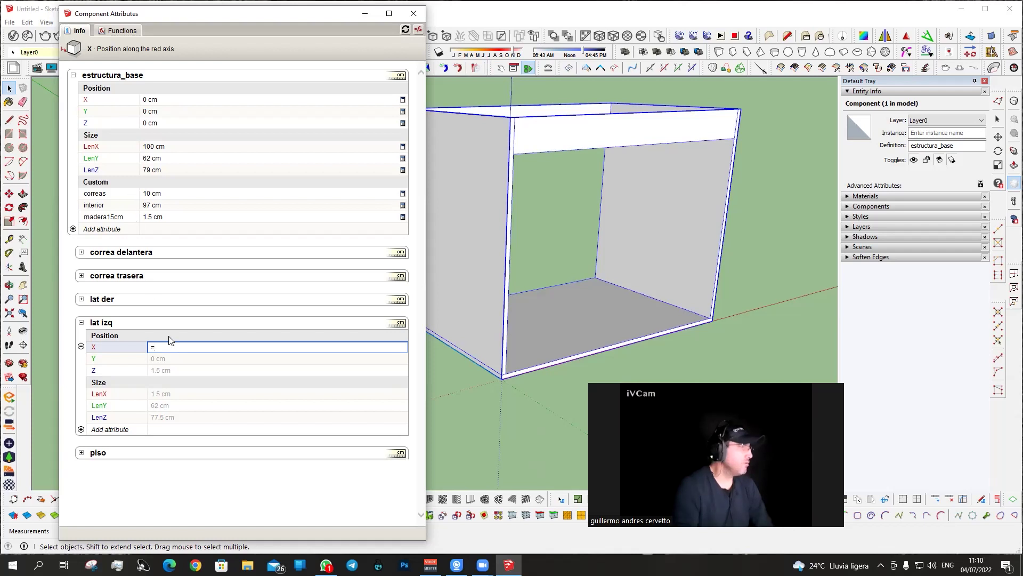
pyautogui.write('00')
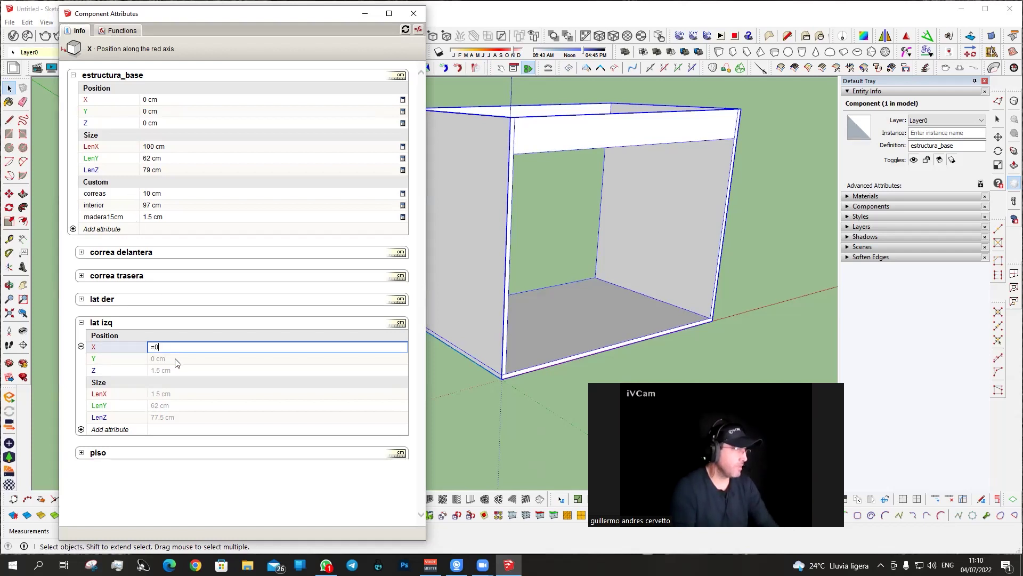
pyautogui.press('Return')
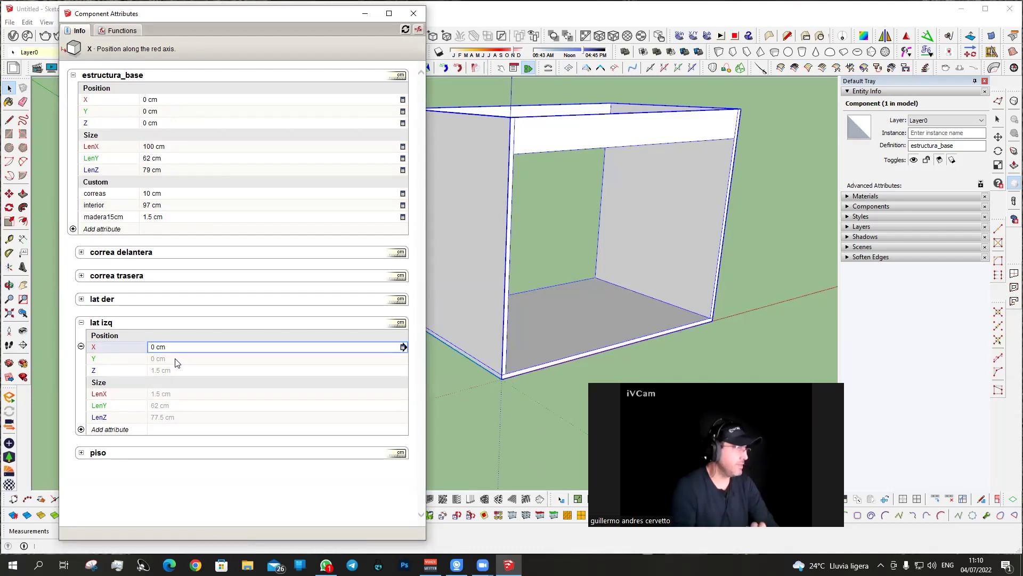
pyautogui.click(403, 347)
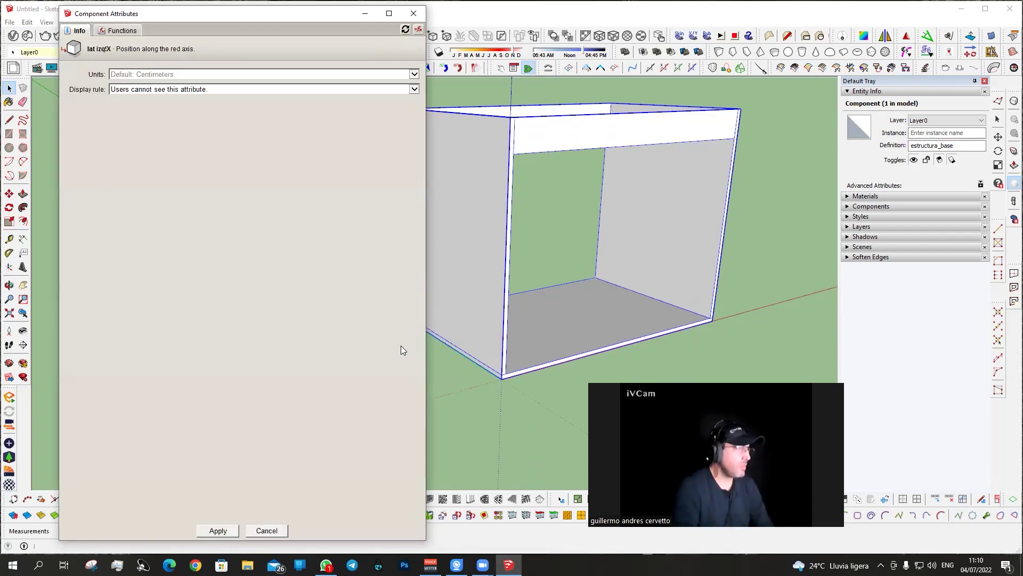
pyautogui.click(203, 90)
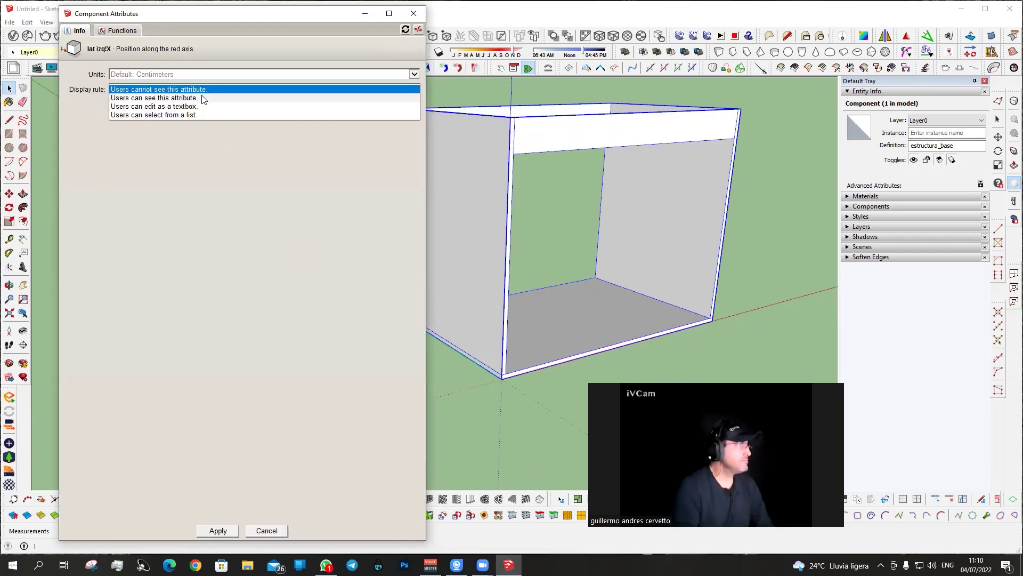
# Close the attributes window, reselect the cabinet and bring up its right-click menu.
pyautogui.click(414, 14)
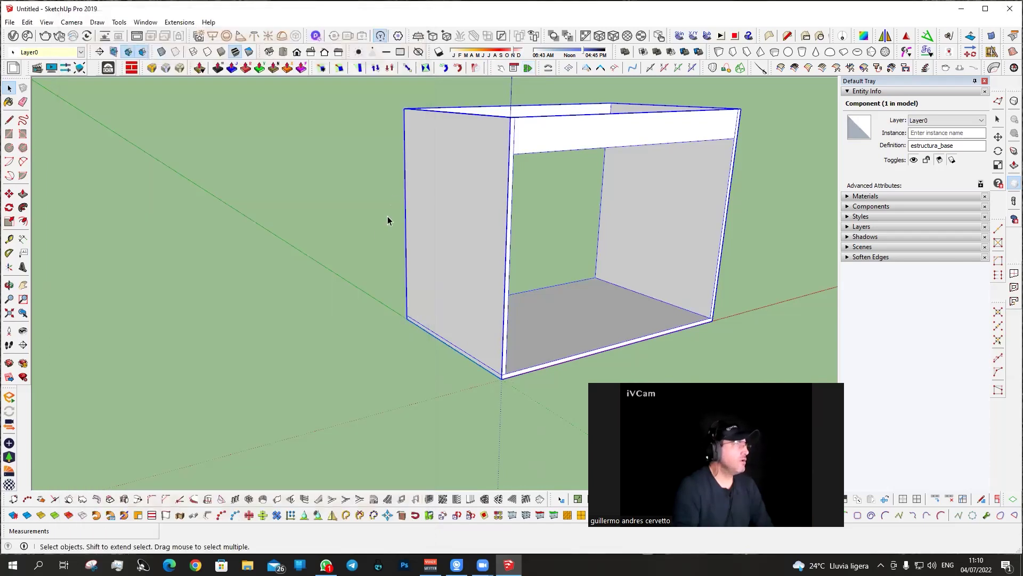
pyautogui.click(554, 238)
pyautogui.click(405, 218)
pyautogui.rightClick(433, 197)
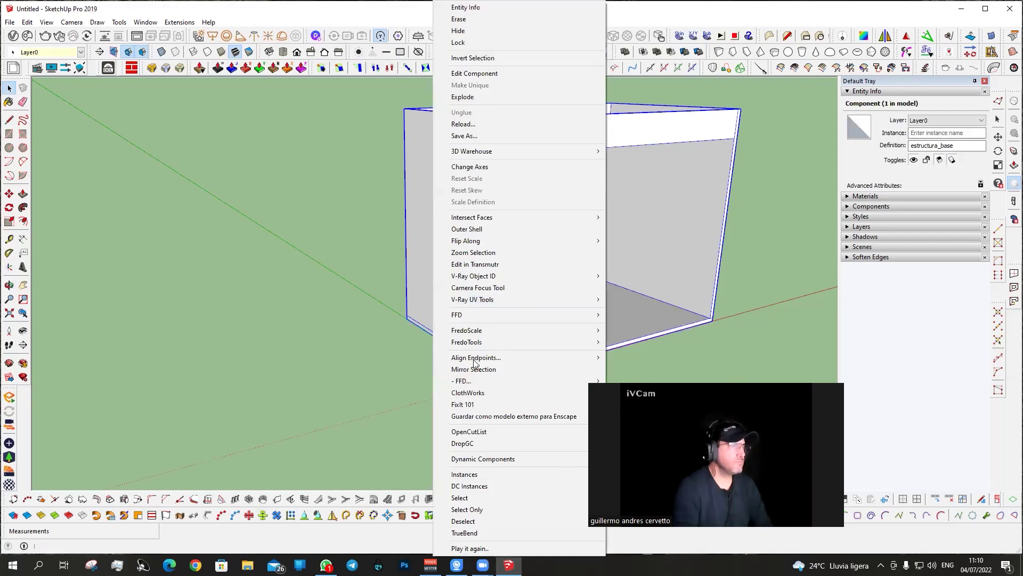
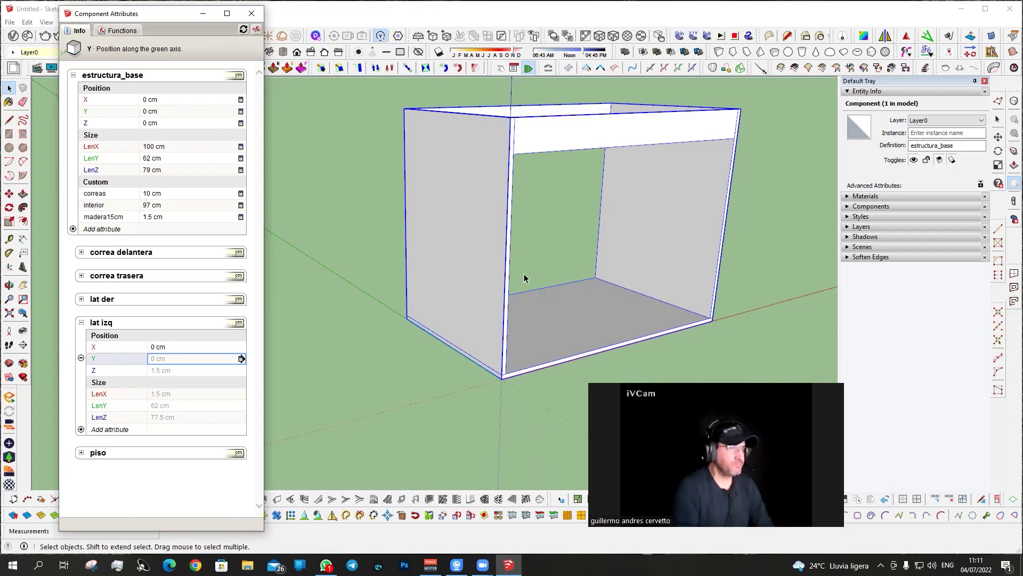
# Fix lat izq's Y position with the formula =0 and start a formula in its Z field.
pyautogui.moveTo(521, 272)
pyautogui.mouseDown(button='middle')
pyautogui.moveTo(518, 292)
pyautogui.moveTo(504, 290)
pyautogui.mouseUp(button='middle')
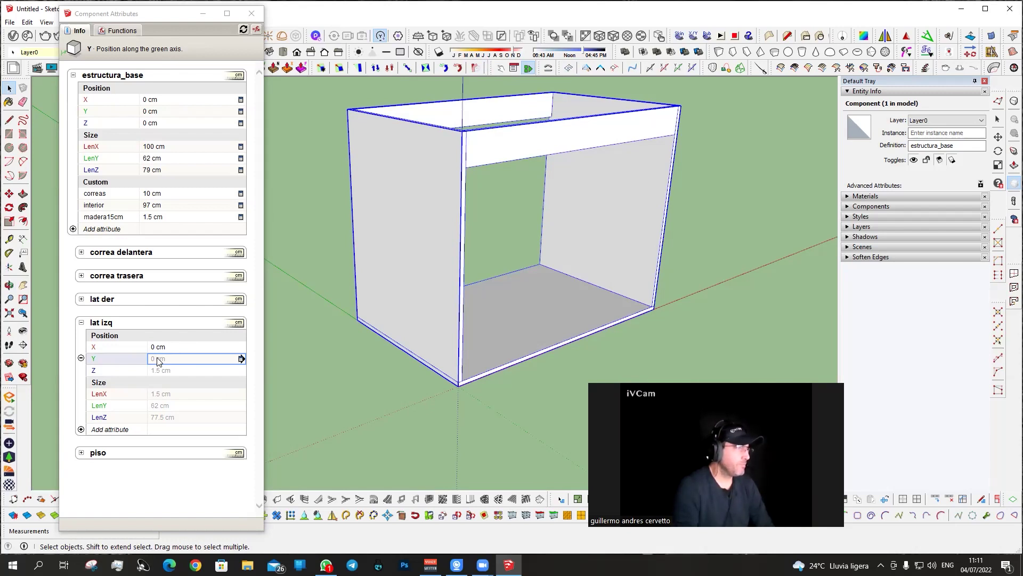
pyautogui.click(158, 360)
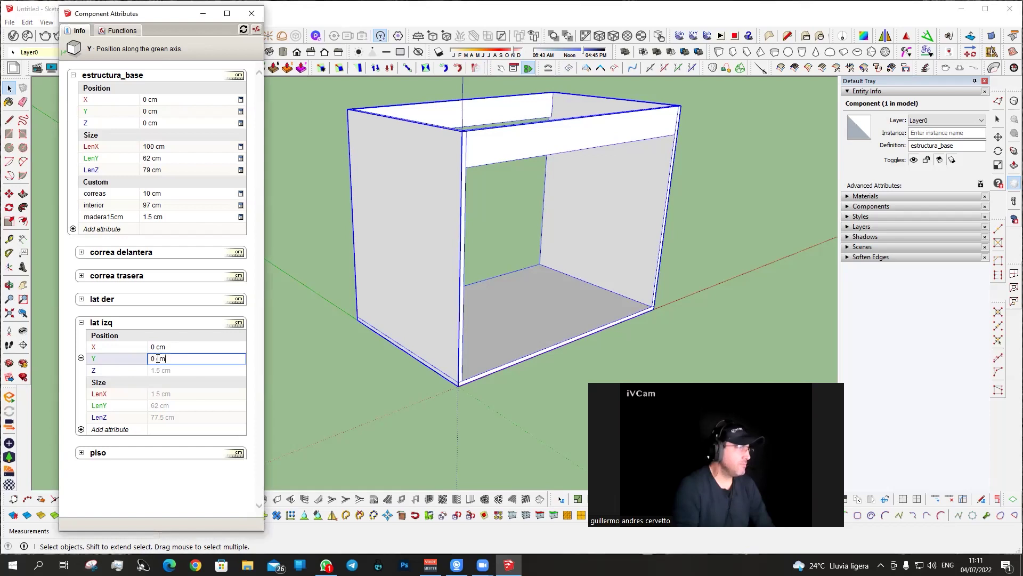
pyautogui.tripleClick(159, 360)
pyautogui.write('=0')
pyautogui.press('Return')
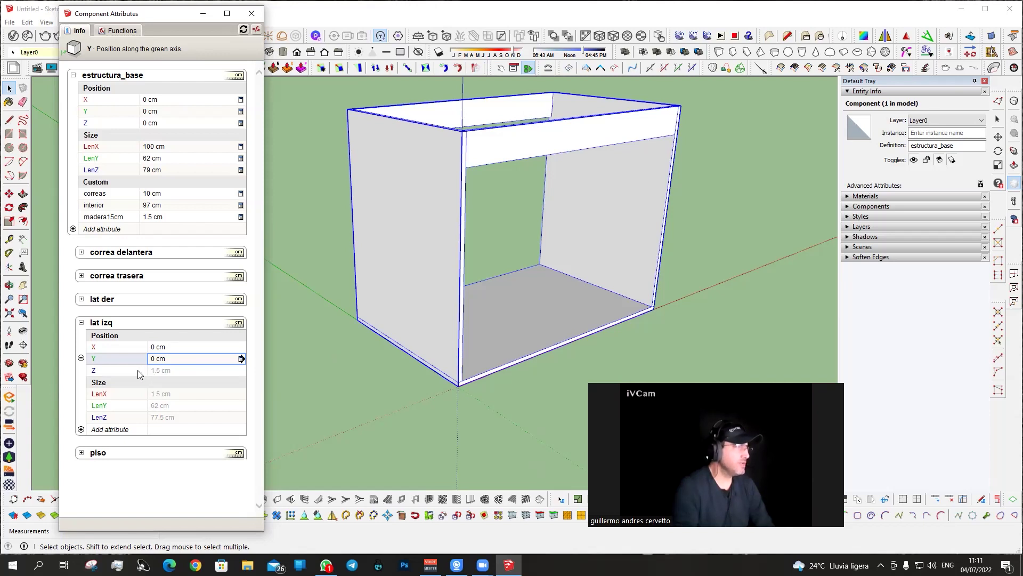
pyautogui.click(157, 371)
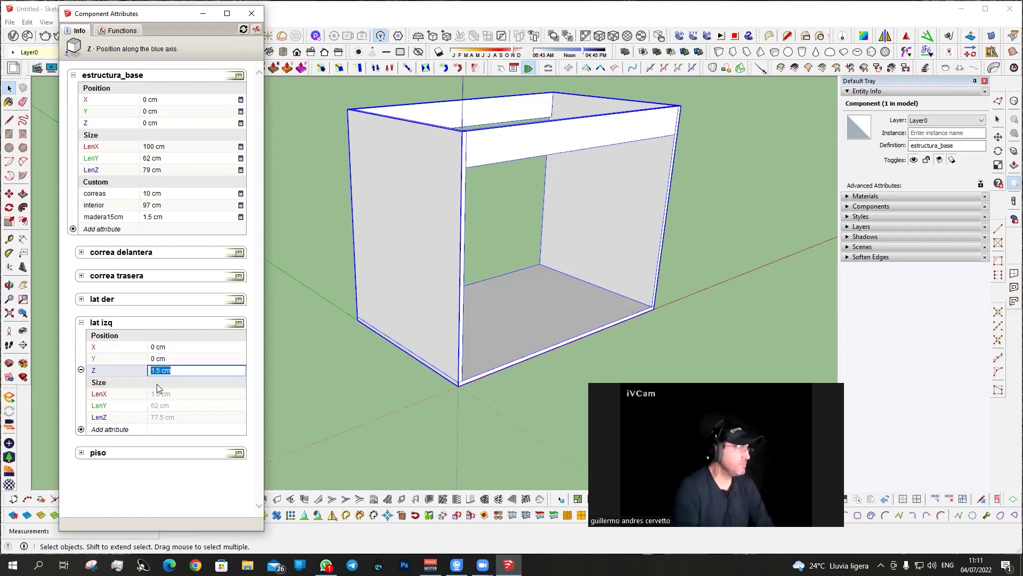
pyautogui.write('=')
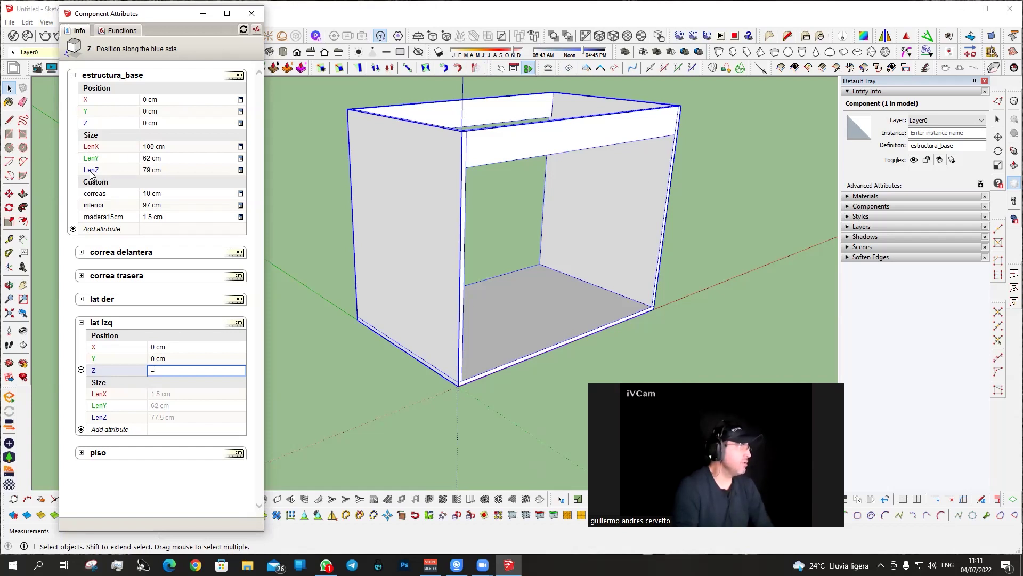
# Enter a Z formula of estructura_base!LenZ minus estructura_base!madera15cm for lat izq.
pyautogui.click(89, 171)
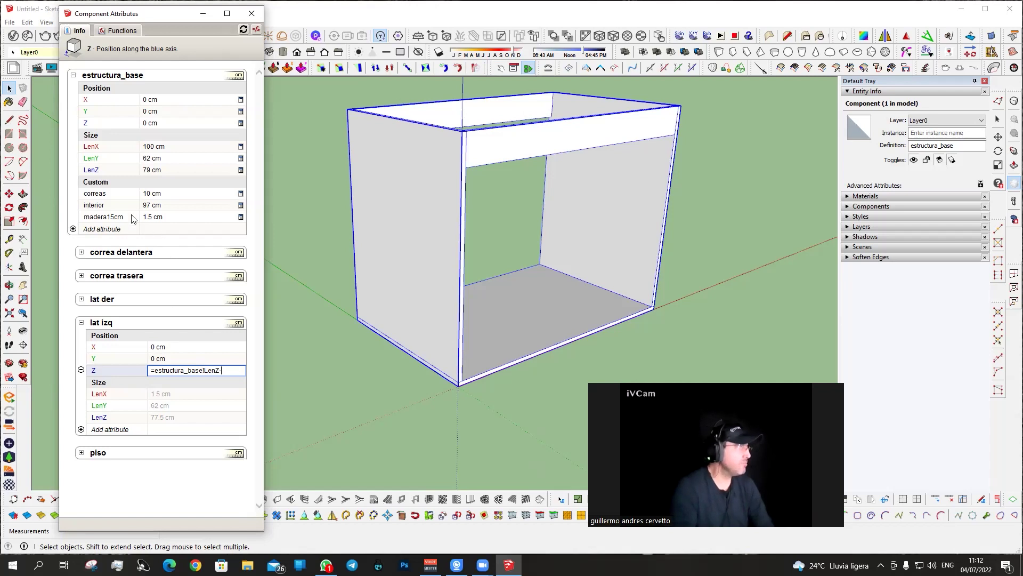
pyautogui.click(98, 218)
pyautogui.press('Return')
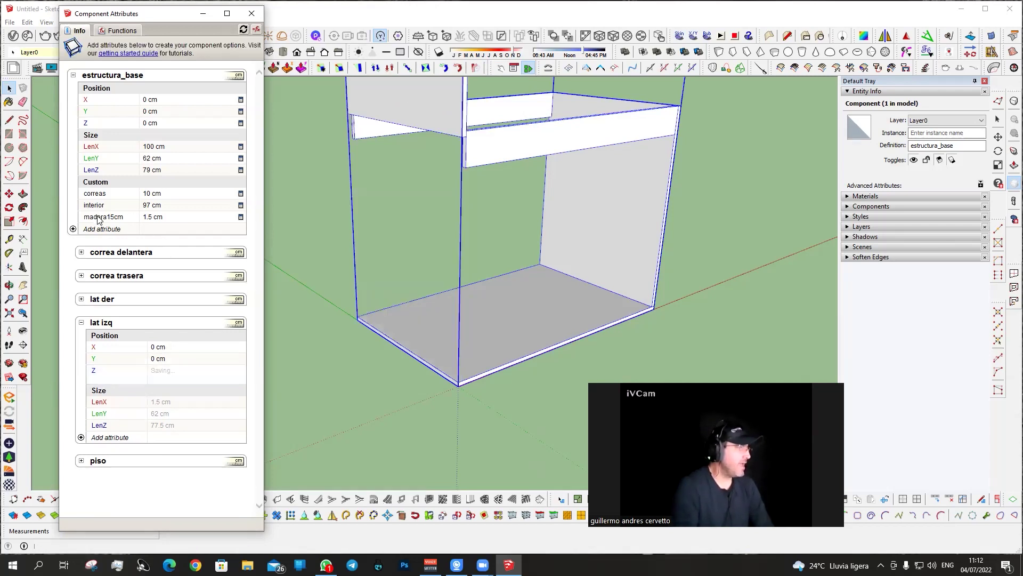
pyautogui.scroll(-3, 449, 371)
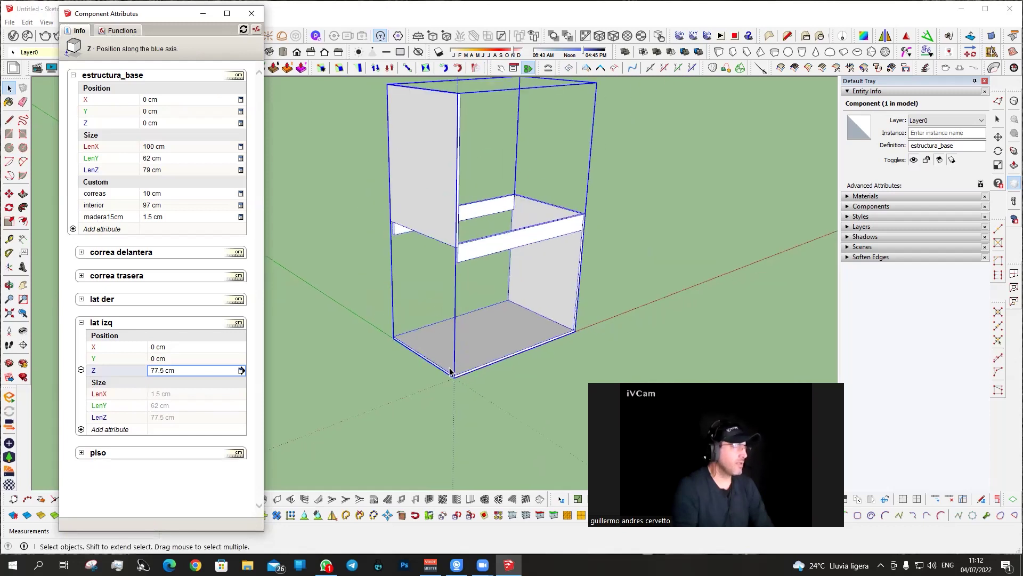
pyautogui.scroll(-1, 449, 371)
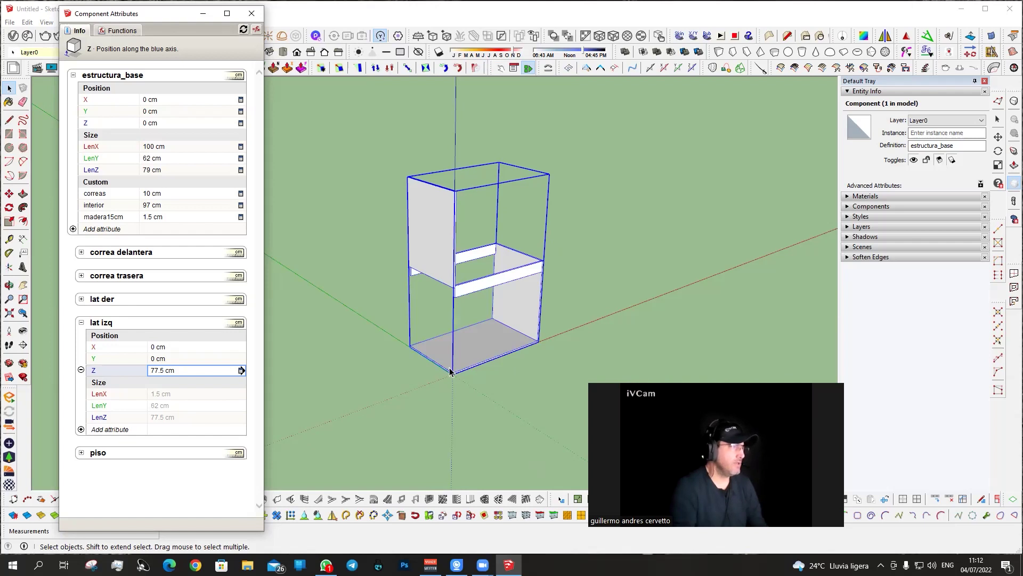
# Replace the Z formula with =estructura_base!madera15cm so the panel sits at 1.5 cm, then deselect.
pyautogui.click(163, 374)
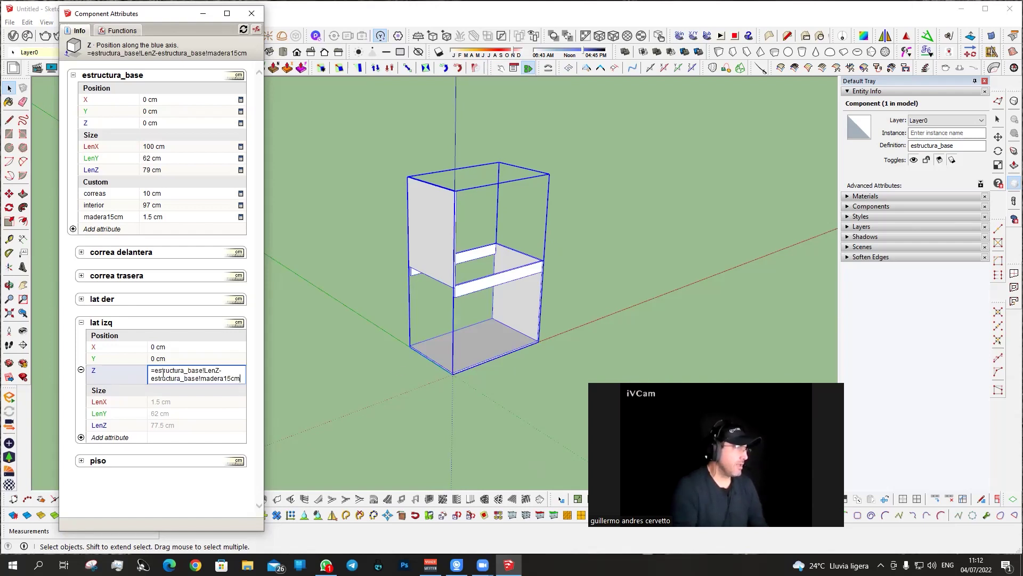
pyautogui.moveTo(149, 374); pyautogui.dragTo(253, 395)
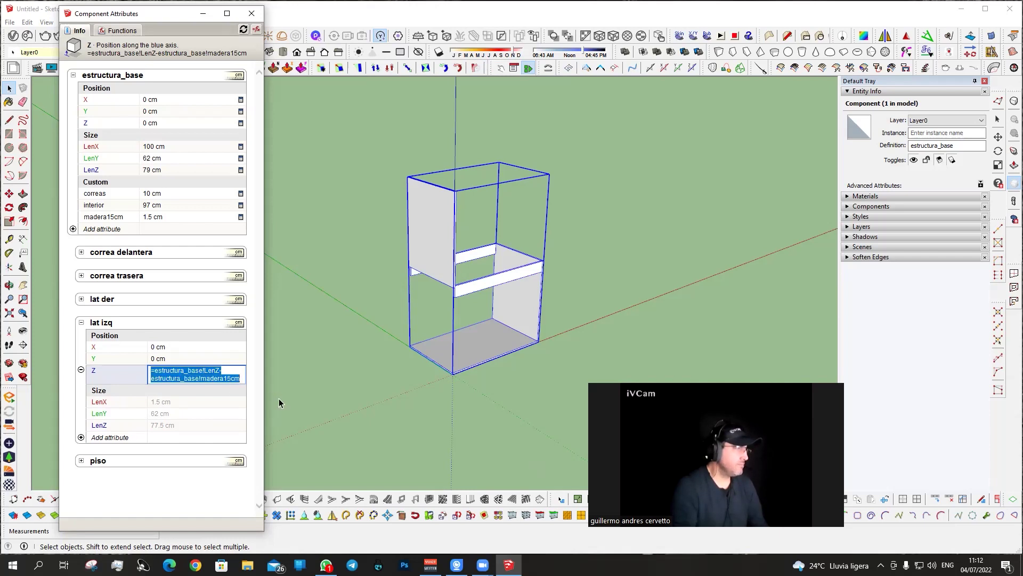
pyautogui.write('=')
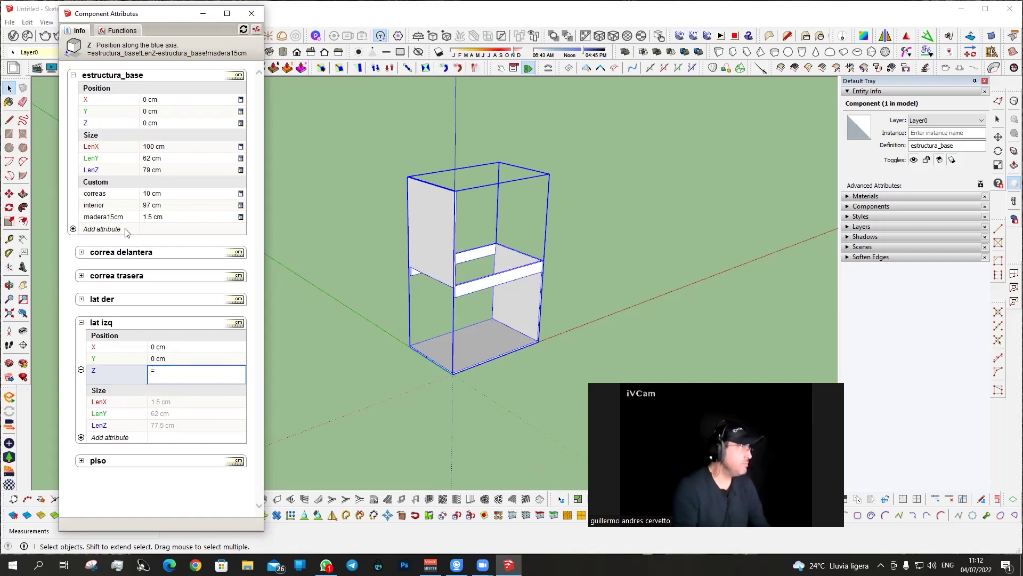
pyautogui.click(103, 217)
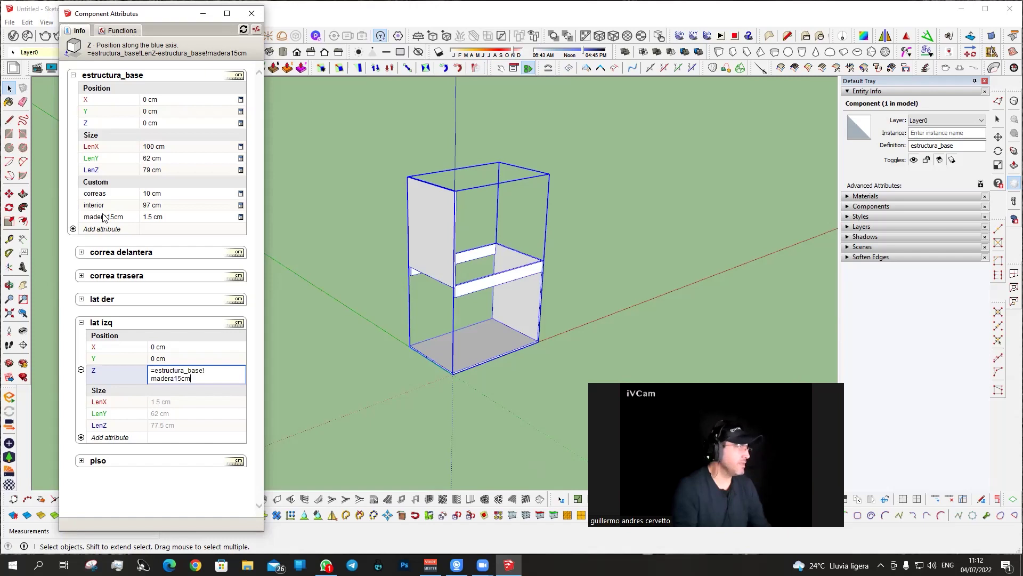
pyautogui.press('Return')
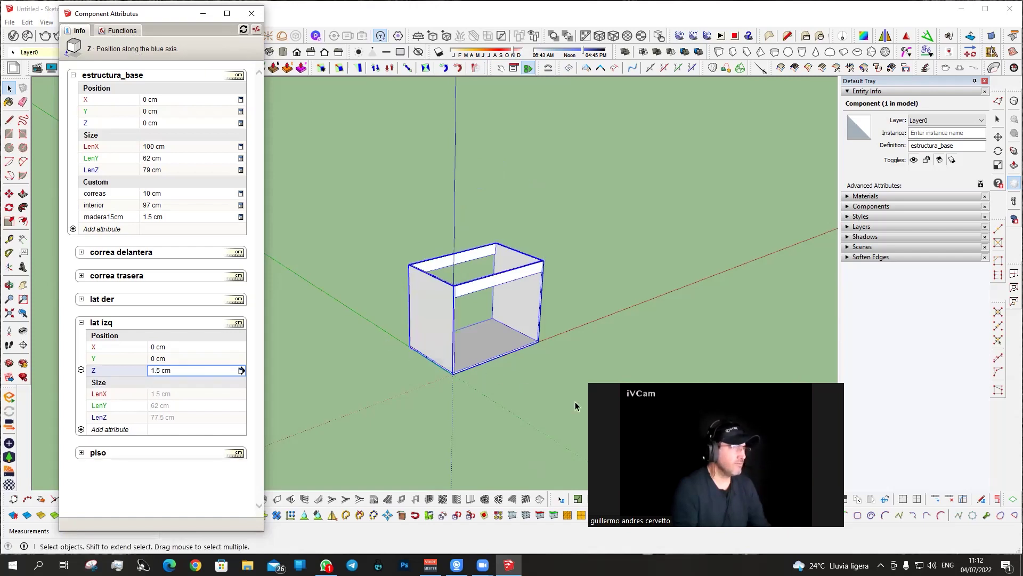
pyautogui.scroll(3, 393, 333)
pyautogui.moveTo(393, 334)
pyautogui.mouseDown(button='middle')
pyautogui.moveTo(377, 333)
pyautogui.moveTo(395, 323)
pyautogui.moveTo(336, 292)
pyautogui.mouseUp(button='middle')
pyautogui.click(327, 283)
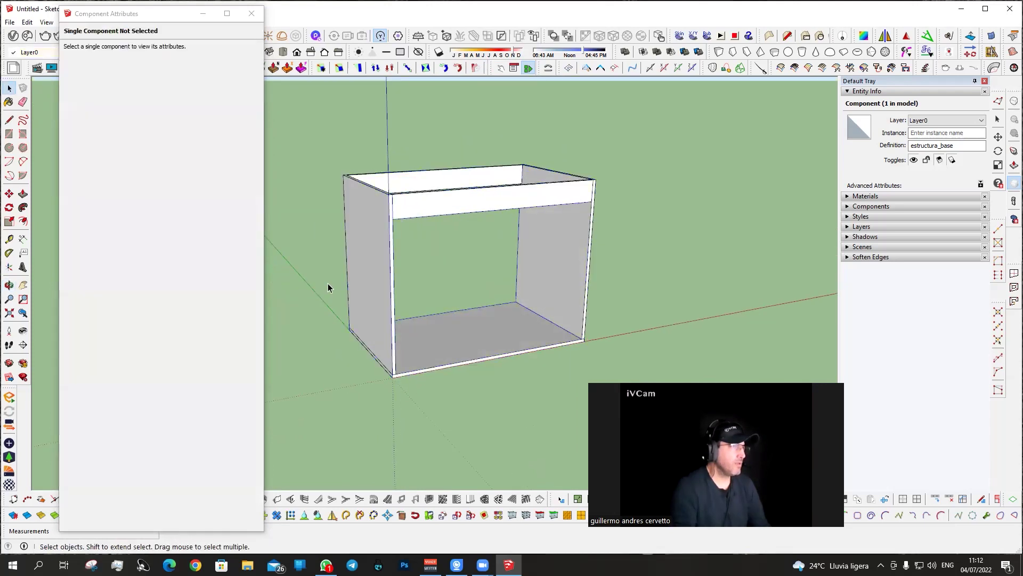
# Reselect the cabinet and pick lat izq's LenX size in Component Attributes.
pyautogui.click(399, 232)
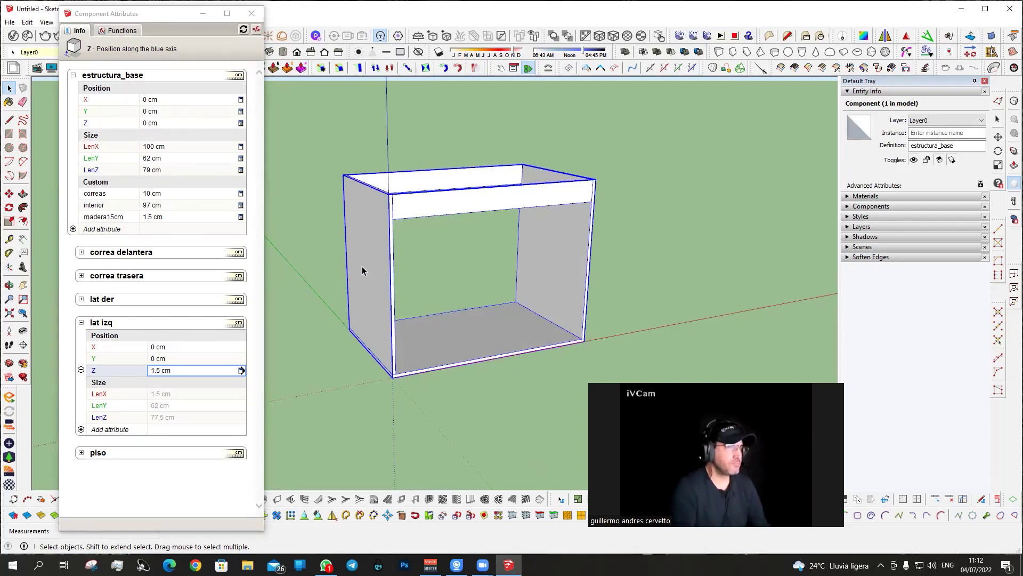
pyautogui.moveTo(365, 271); pyautogui.dragTo(372, 265, button='middle')
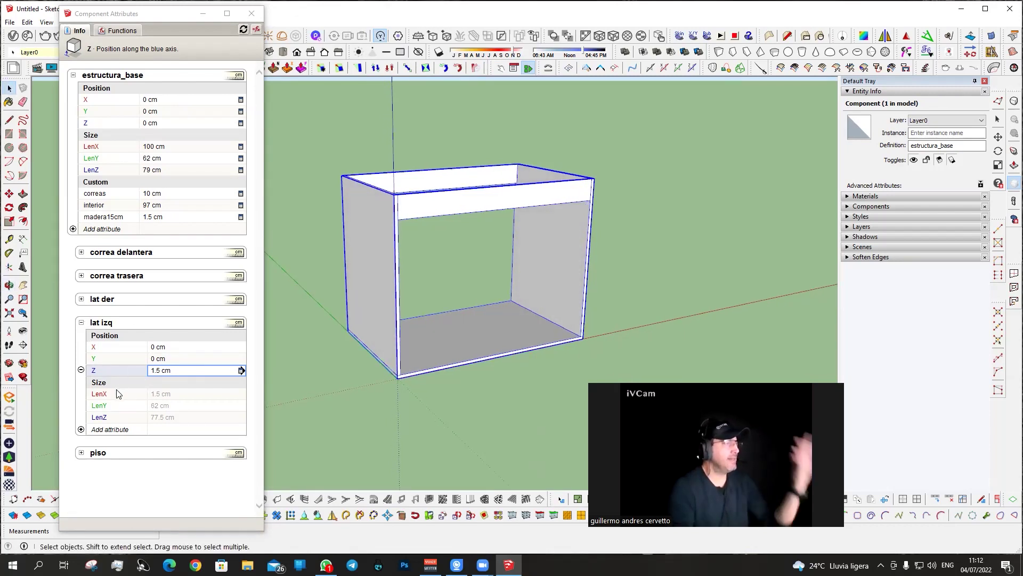
pyautogui.moveTo(366, 328)
pyautogui.mouseDown(button='middle')
pyautogui.moveTo(411, 320)
pyautogui.moveTo(390, 323)
pyautogui.mouseUp(button='middle')
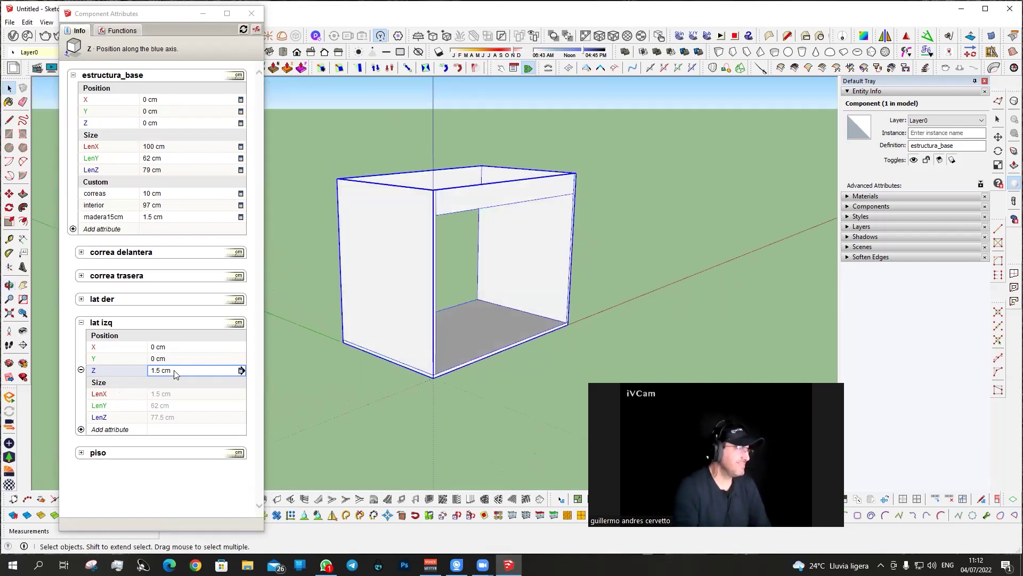
pyautogui.click(98, 398)
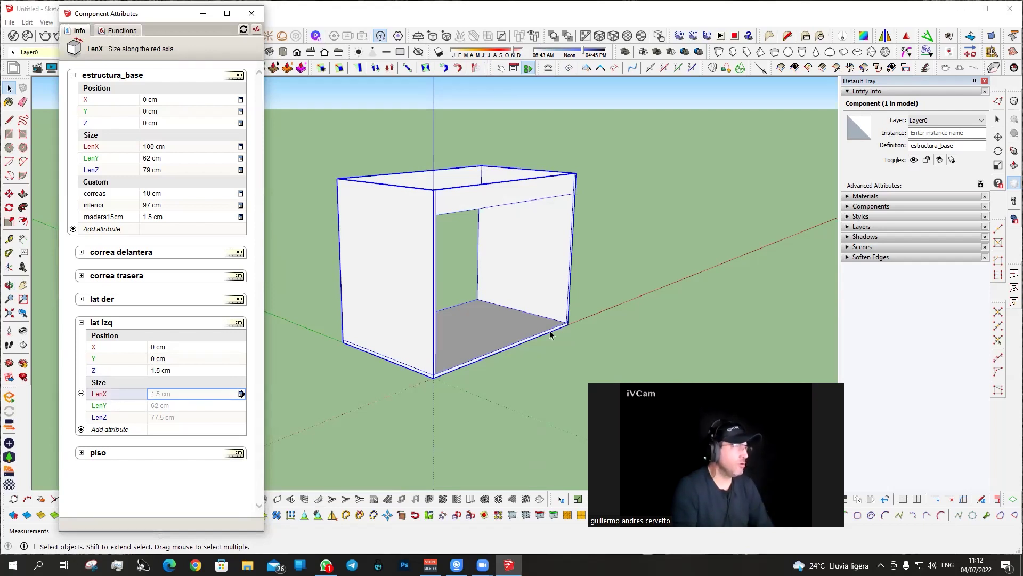
pyautogui.scroll(3, 513, 291)
pyautogui.moveTo(512, 290)
pyautogui.mouseDown(button='middle')
pyautogui.moveTo(494, 287)
pyautogui.moveTo(505, 297)
pyautogui.mouseUp(button='middle')
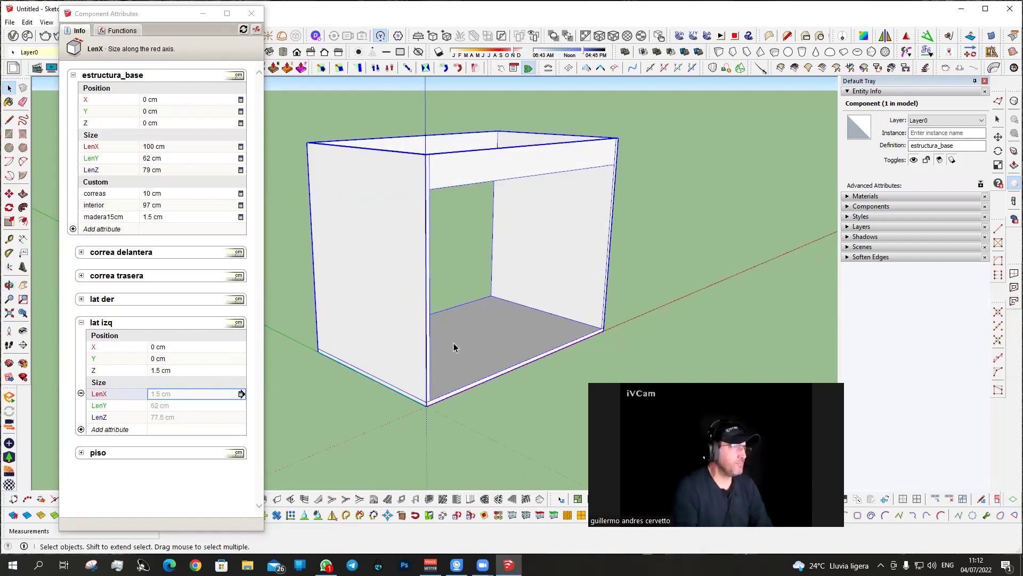
pyautogui.moveTo(433, 400)
pyautogui.mouseDown(button='middle')
pyautogui.moveTo(402, 365)
pyautogui.moveTo(375, 405)
pyautogui.mouseUp(button='middle')
# Measure the box's front bottom edge to confirm the 100 cm width.
pyautogui.press('t')
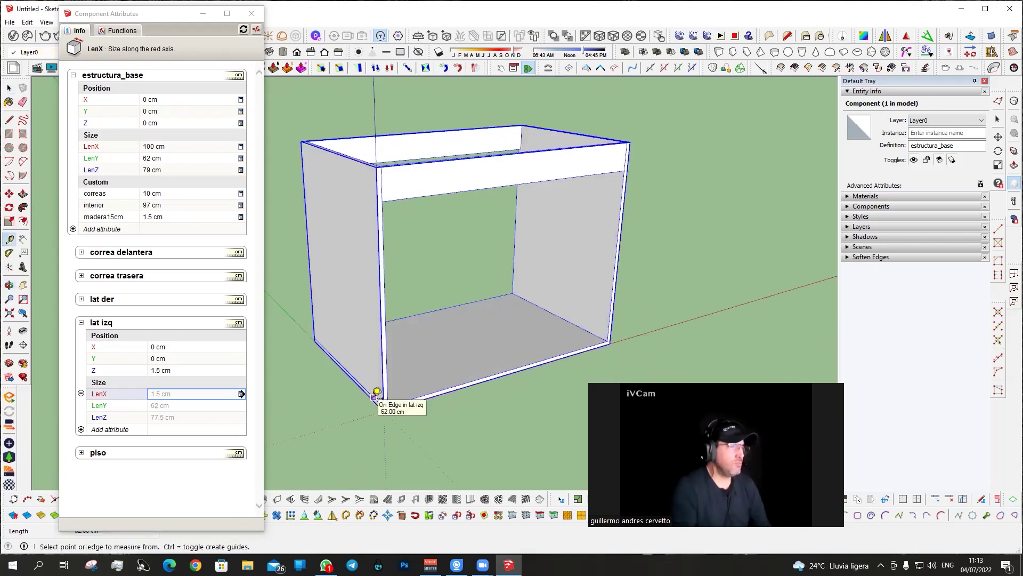
pyautogui.click(381, 407)
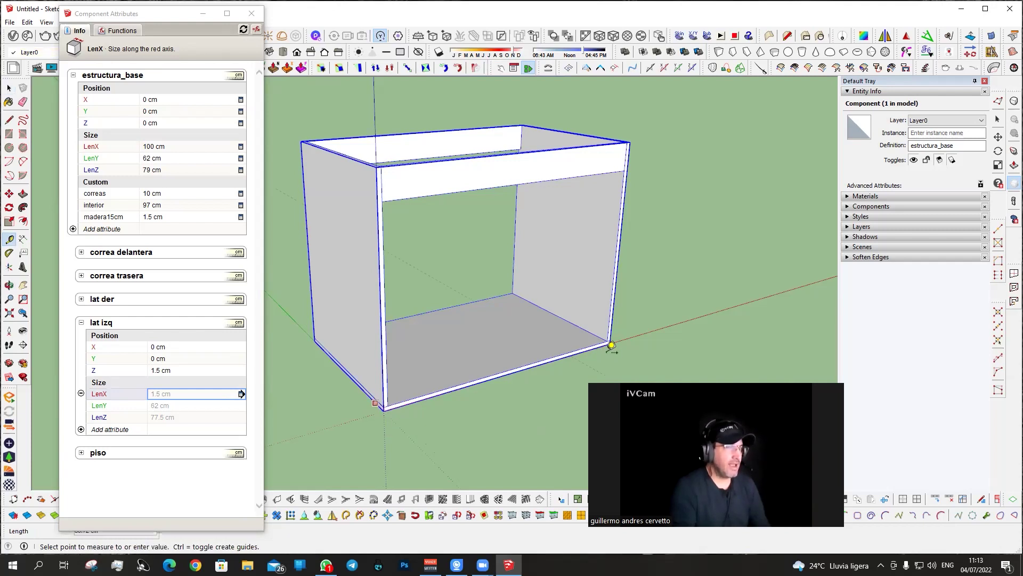
pyautogui.scroll(-2, 617, 337)
pyautogui.press('space')
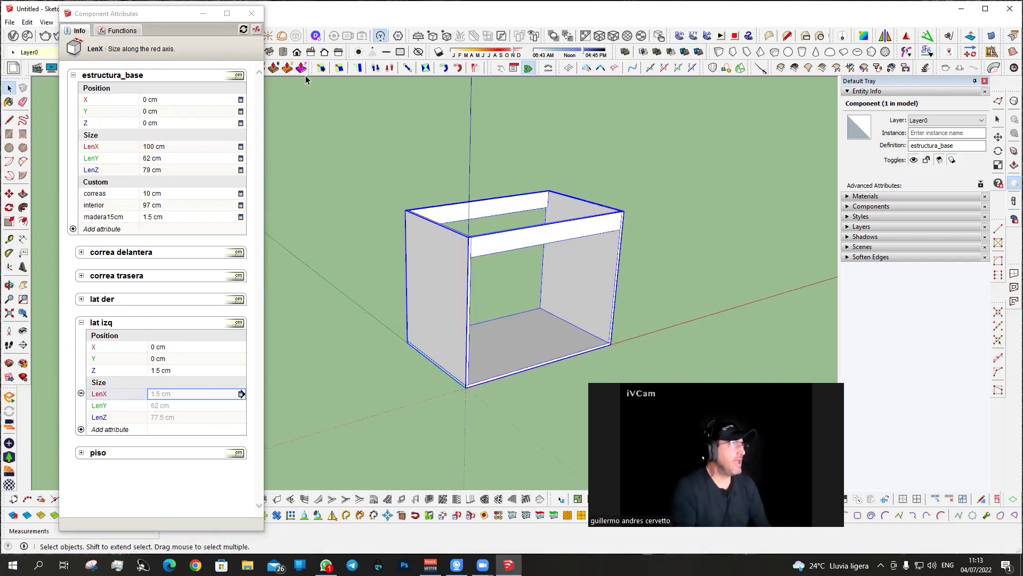
pyautogui.scroll(2, 444, 382)
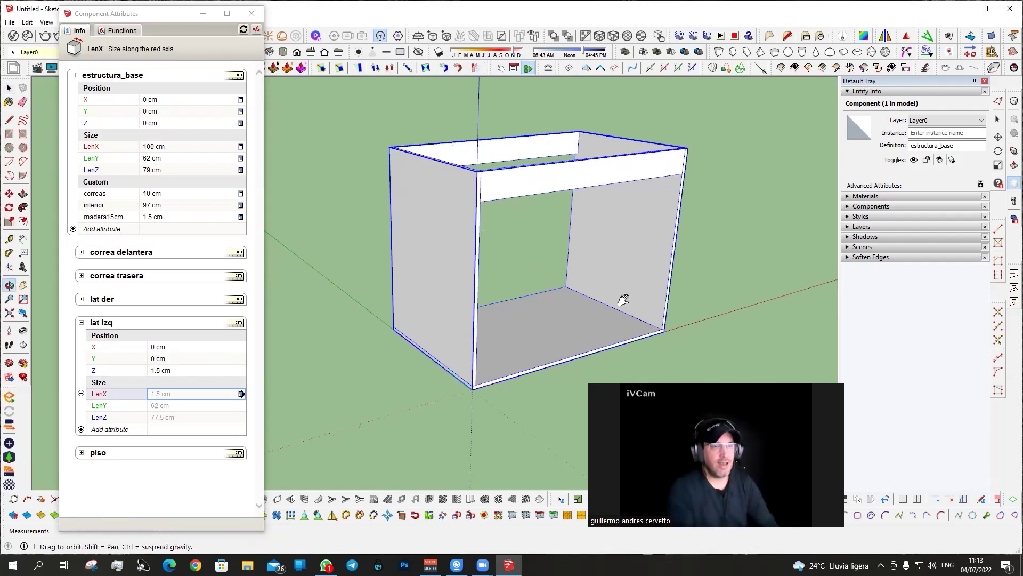
pyautogui.keyDown('shift'); pyautogui.moveTo(643, 314); pyautogui.dragTo(535, 316, button='middle'); pyautogui.keyUp('shift')
pyautogui.scroll(1, 535, 315)
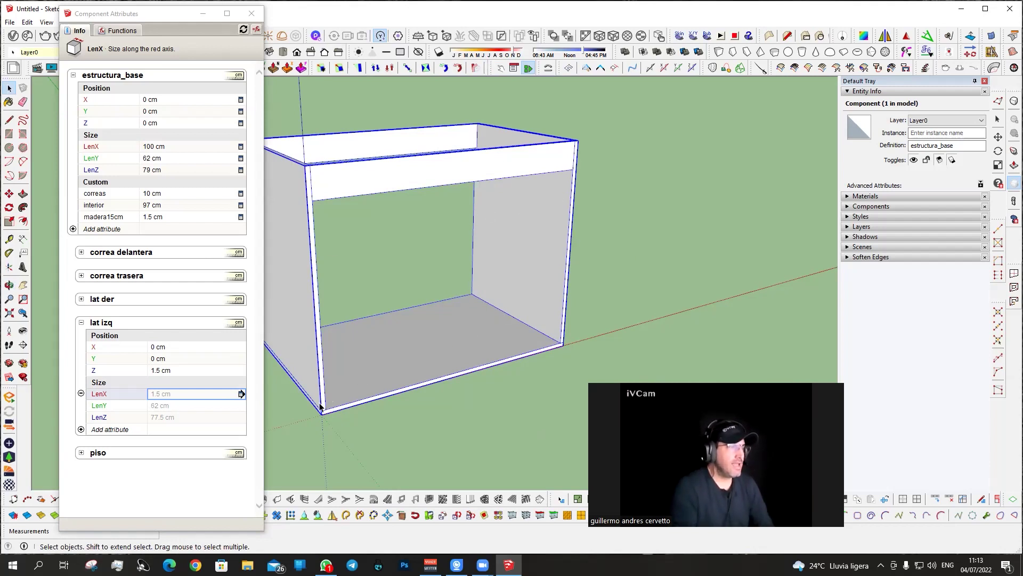
# Enter a lat izq LenX formula from estructura_base LenX, madera15cm and interior.
pyautogui.click(179, 394)
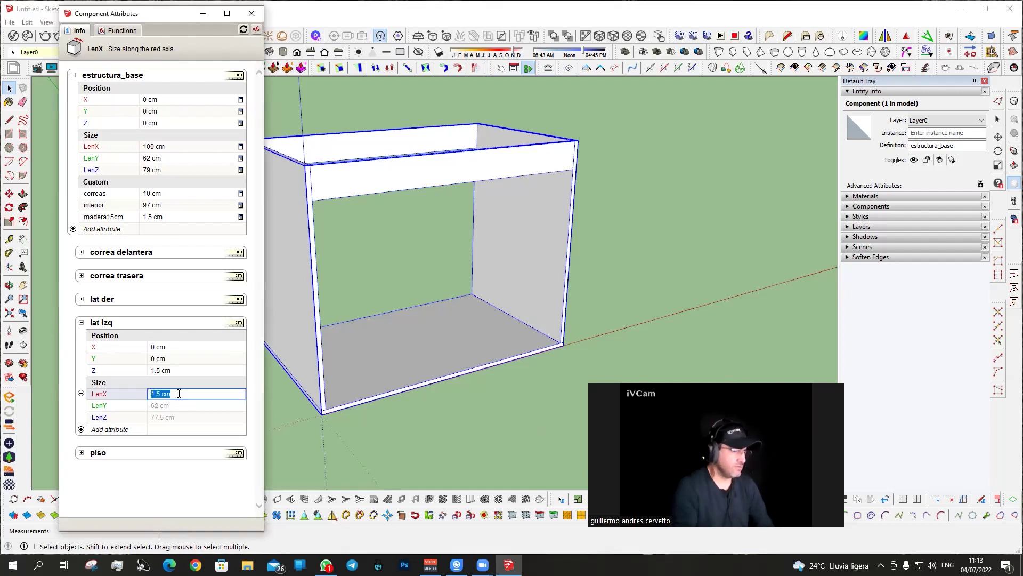
pyautogui.write('=')
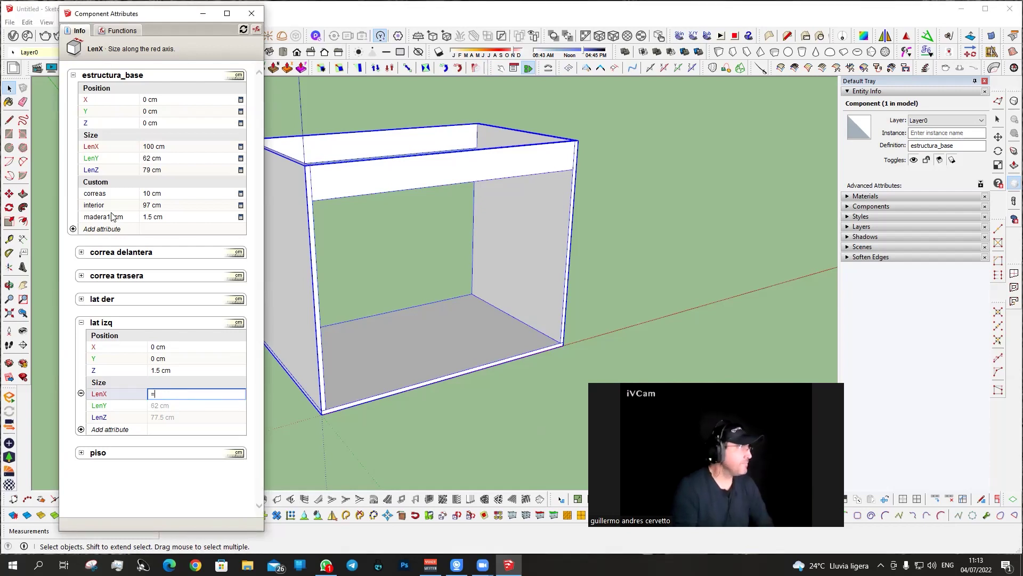
pyautogui.click(94, 149)
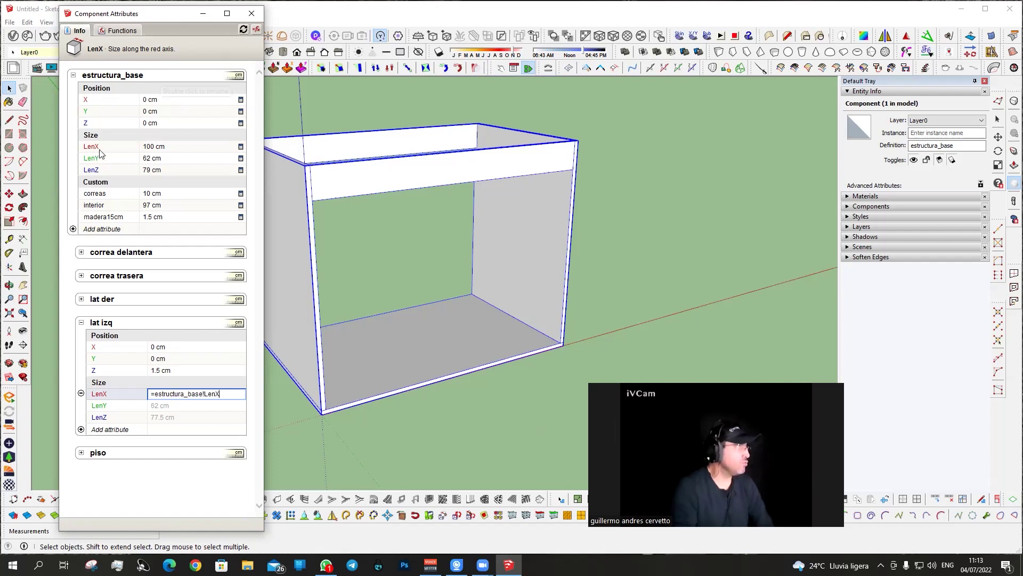
pyautogui.write('-')
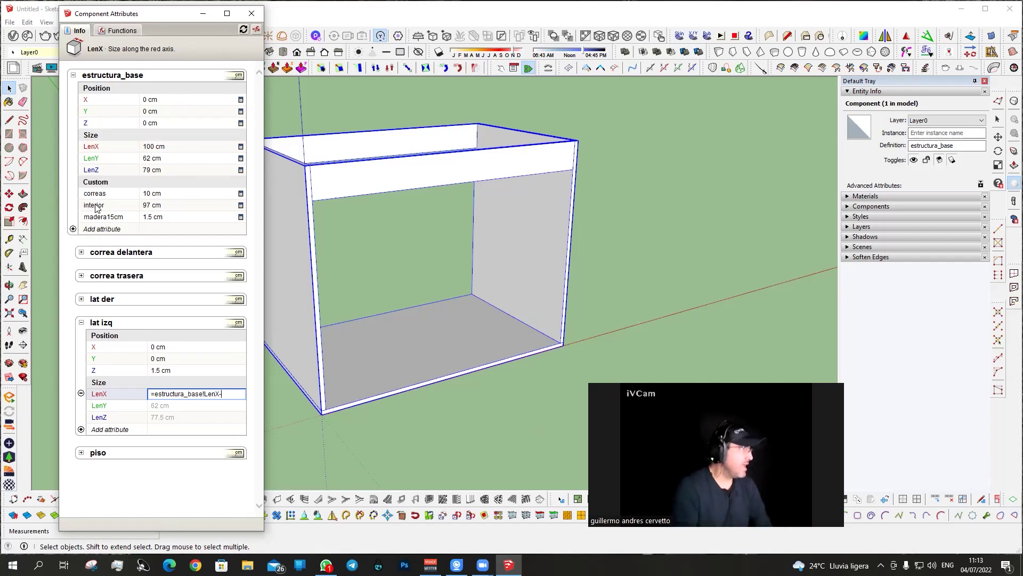
pyautogui.click(97, 218)
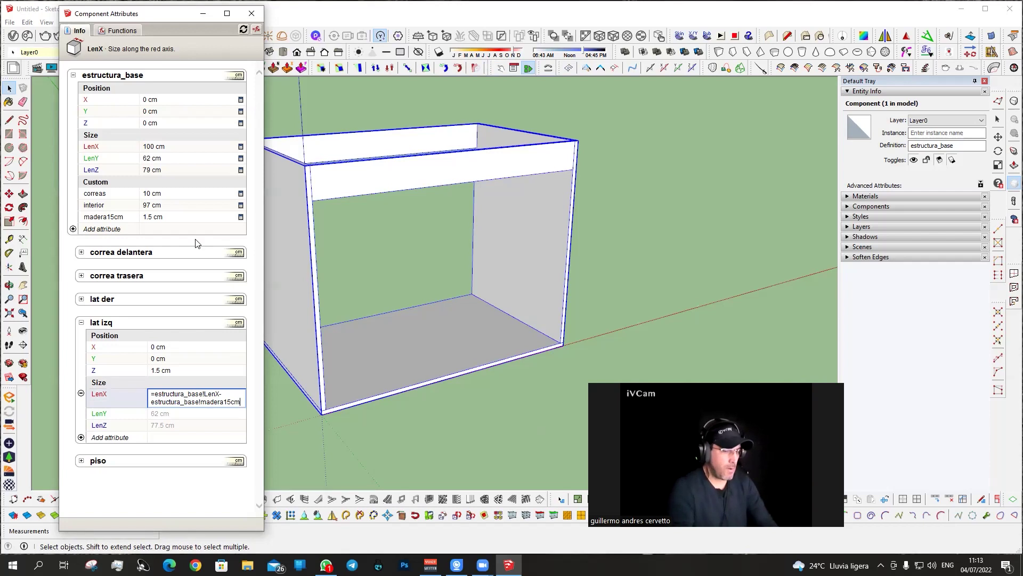
pyautogui.write('-')
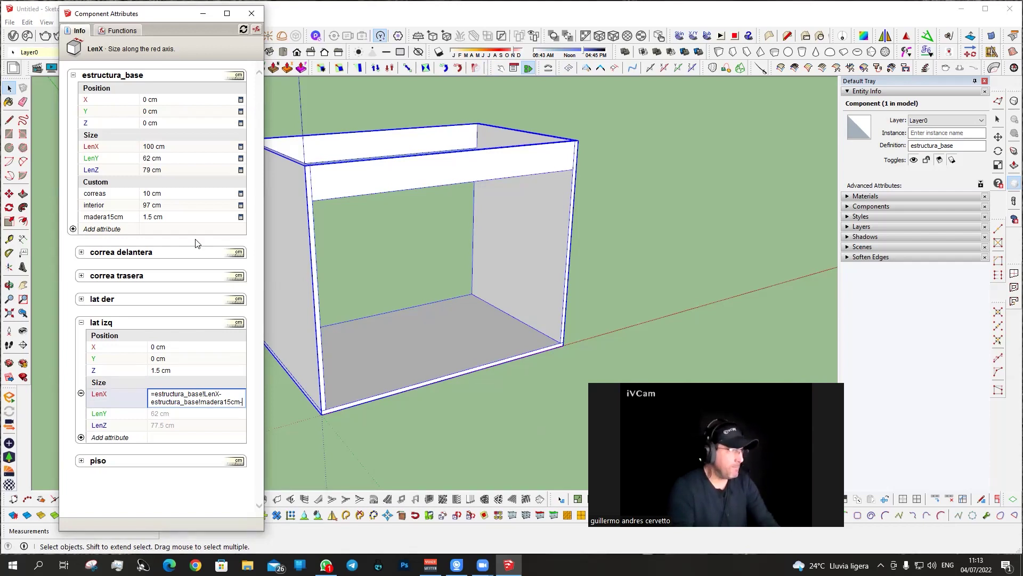
pyautogui.click(92, 206)
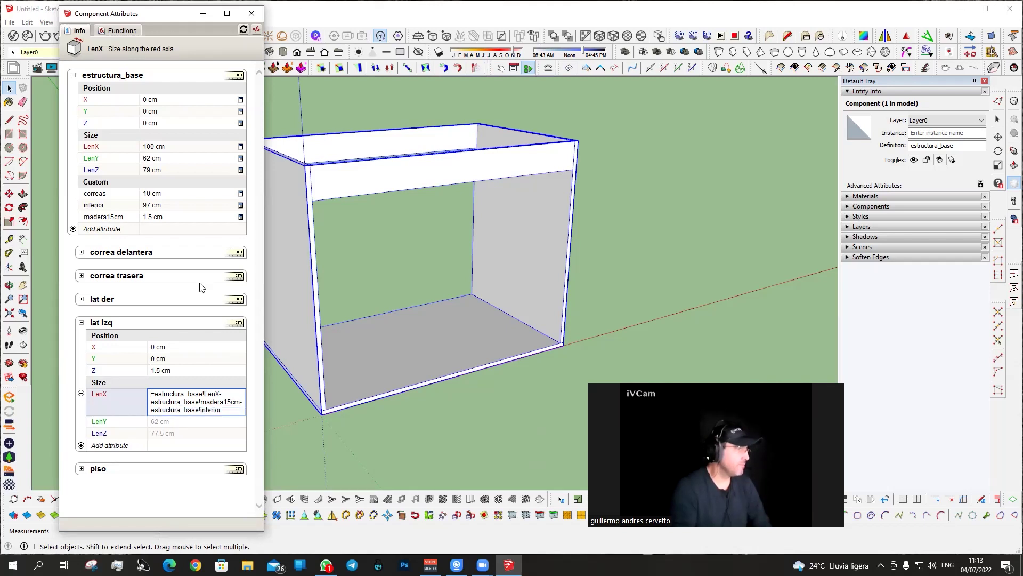
pyautogui.press('Return')
pyautogui.moveTo(312, 322)
pyautogui.mouseDown(button='middle')
pyautogui.moveTo(347, 315)
pyautogui.moveTo(325, 331)
pyautogui.mouseUp(button='middle')
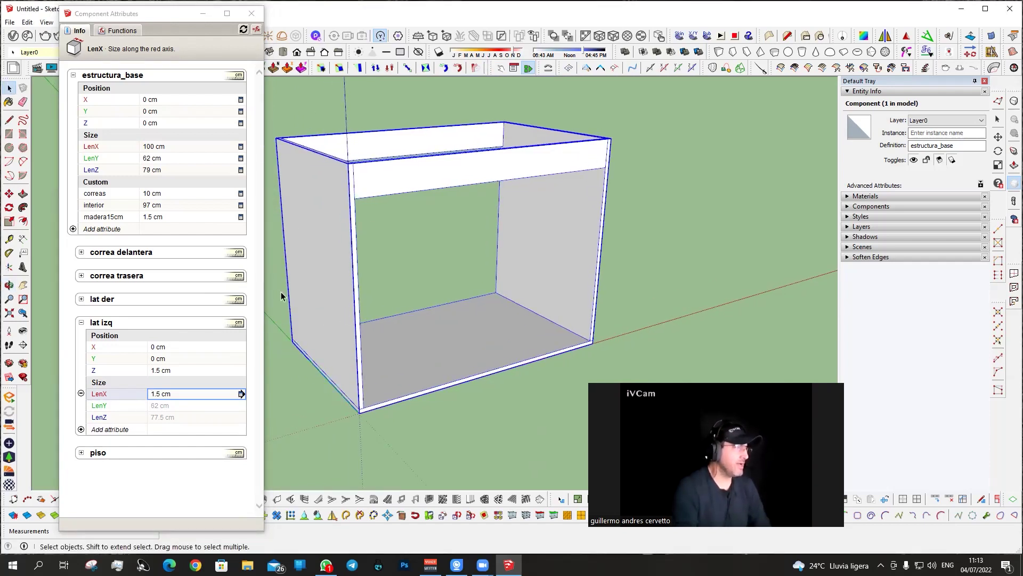
# Edit the LenX formula, which errors, and clear it out.
pyautogui.click(159, 399)
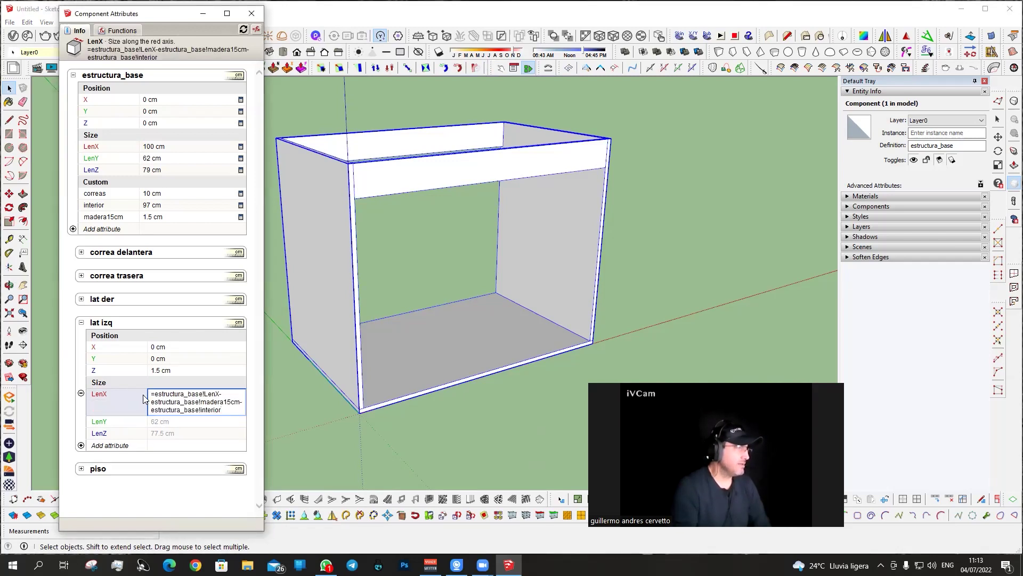
pyautogui.write('z')
pyautogui.press('Return')
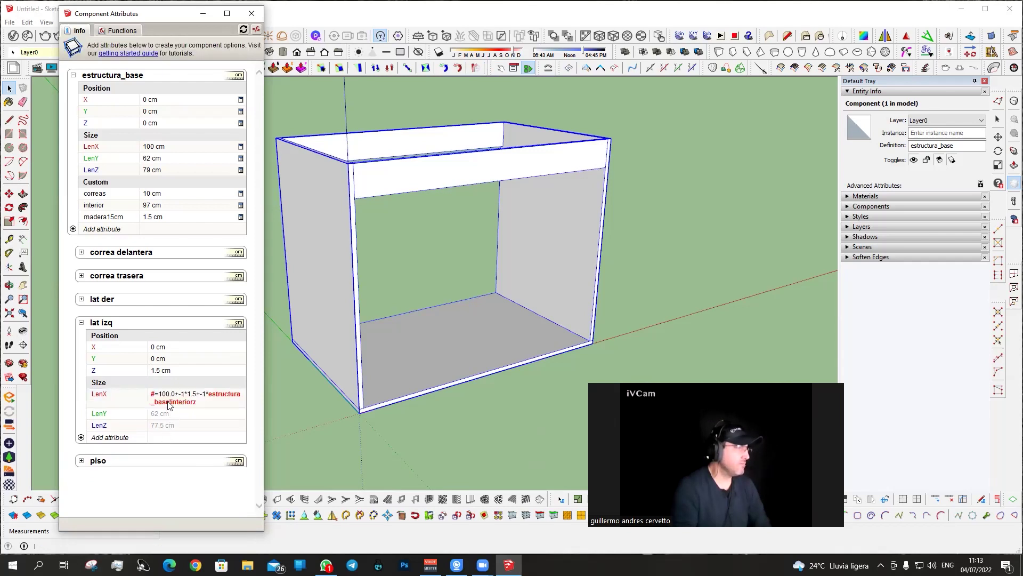
pyautogui.click(169, 403)
pyautogui.click(182, 401)
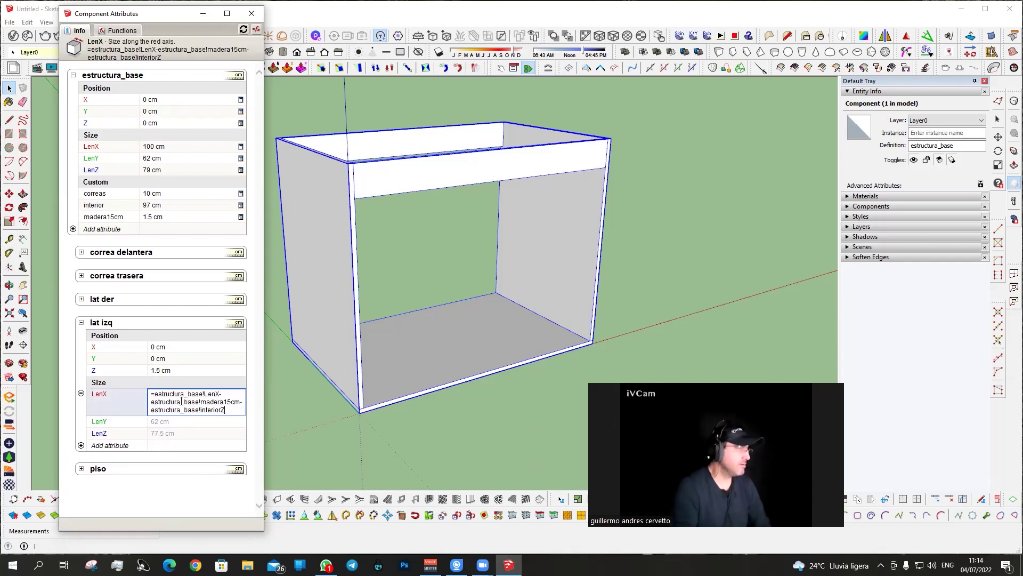
pyautogui.moveTo(232, 411); pyautogui.dragTo(113, 371)
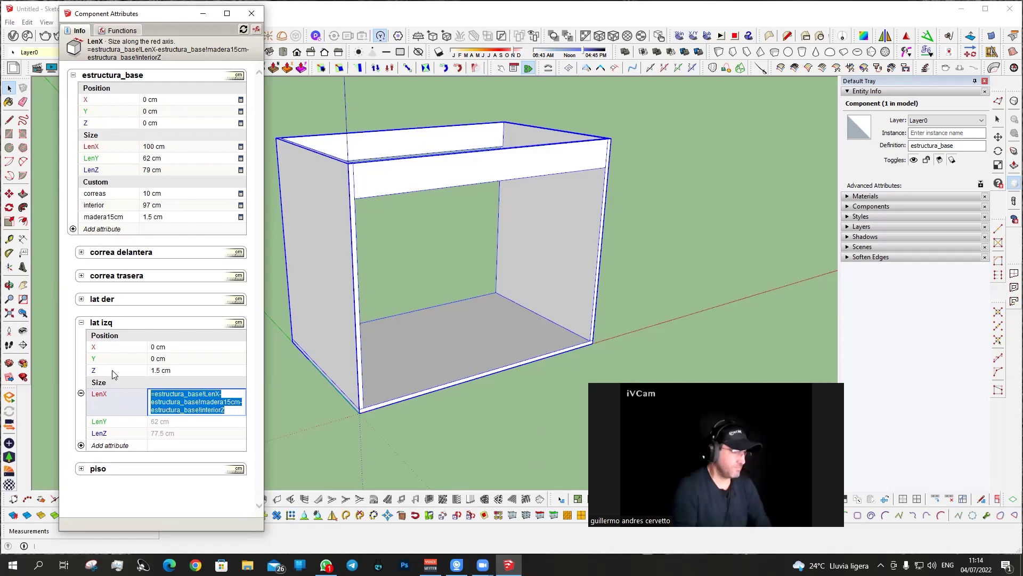
pyautogui.press('BackSpace')
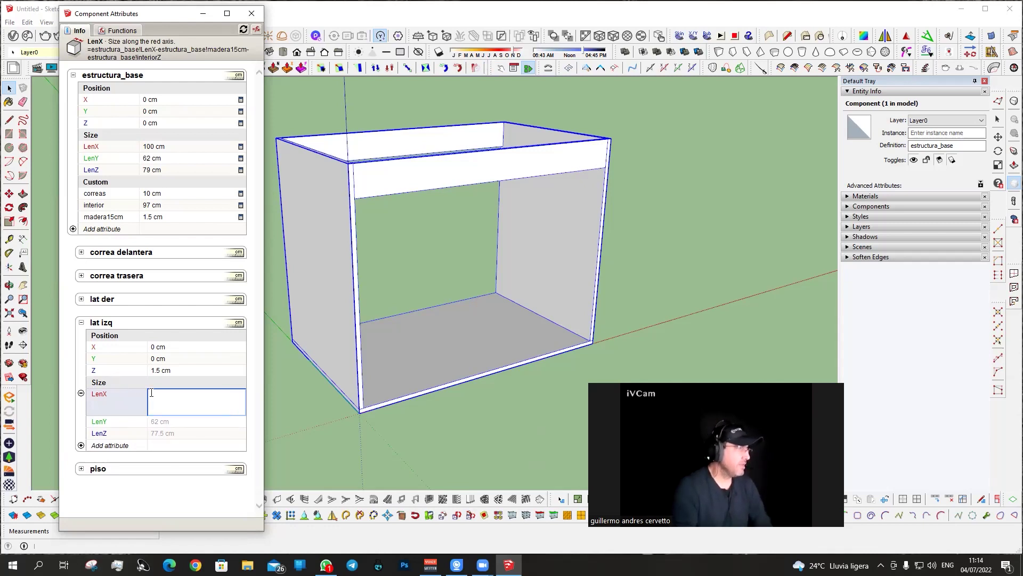
pyautogui.write('=2')
pyautogui.press('Return')
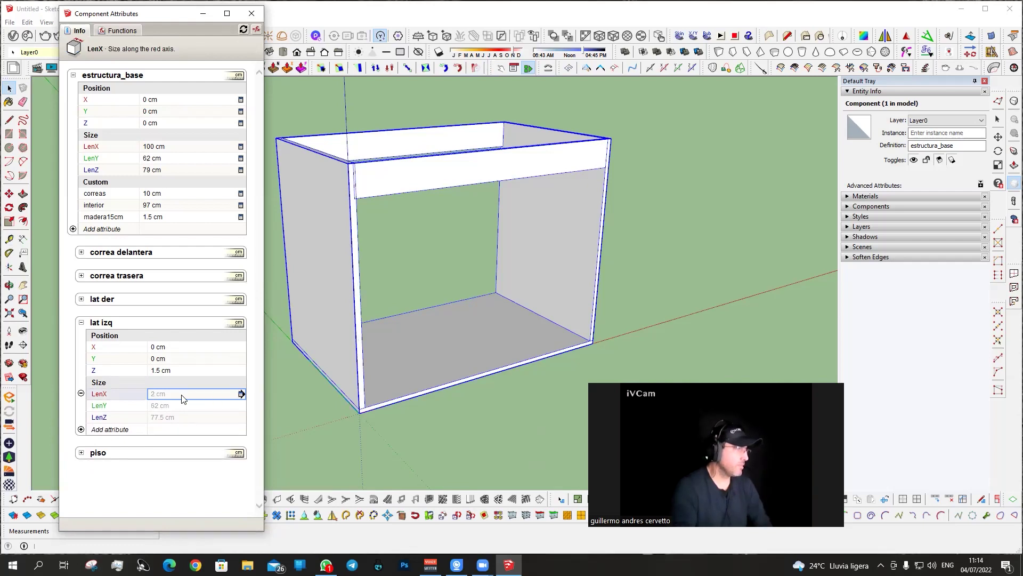
# Put a temporary =2 entry in the lat izq LenX field.
pyautogui.click(175, 394)
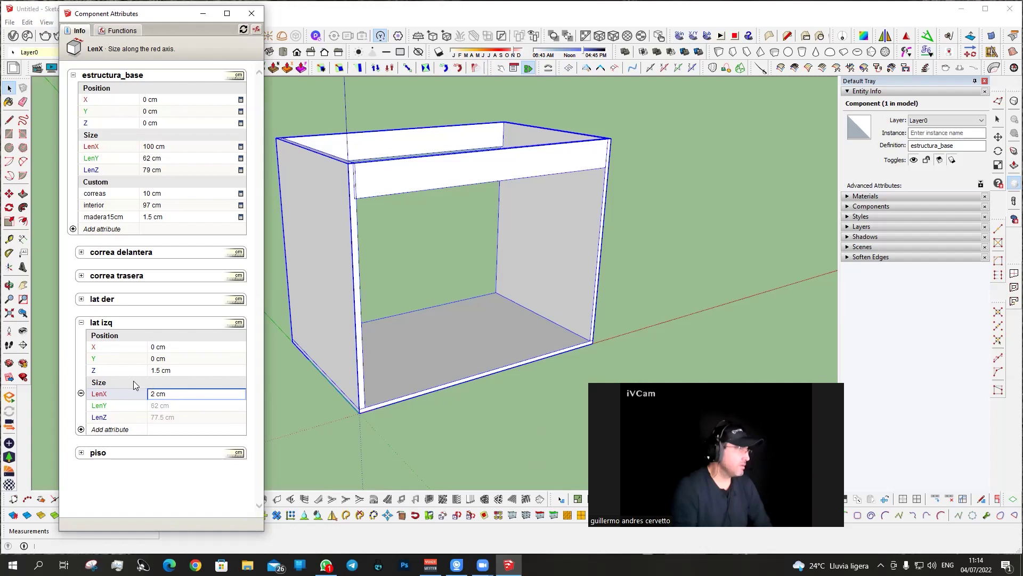
pyautogui.moveTo(156, 394); pyautogui.dragTo(166, 398)
pyautogui.write('=')
pyautogui.press('Return')
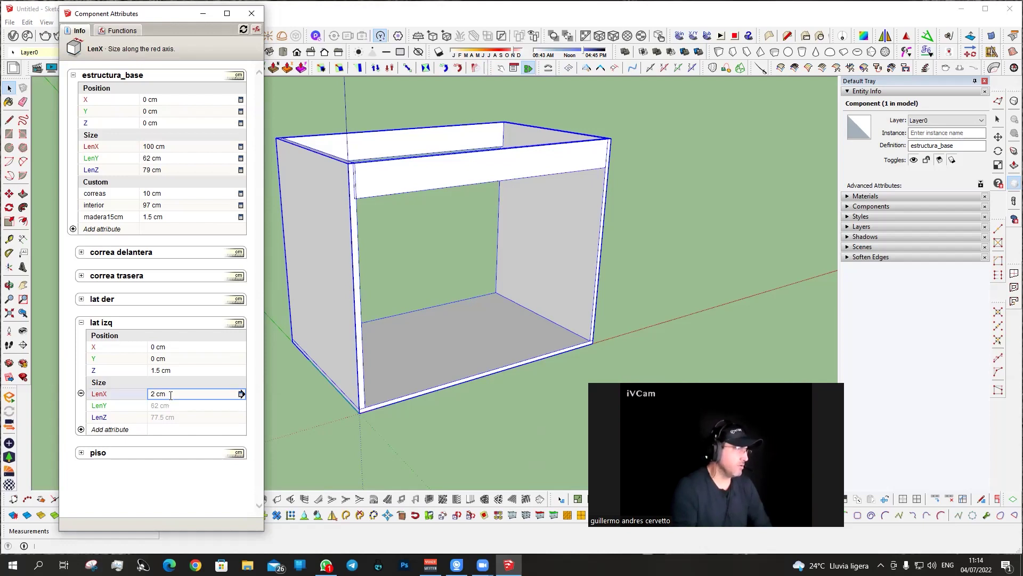
# Rewrite LenX as =estructura_base!LenX-estructura_base!interior-estructura_base!madera15cm, giving 1.5 cm.
pyautogui.click(170, 395)
pyautogui.moveTo(171, 394); pyautogui.dragTo(137, 395)
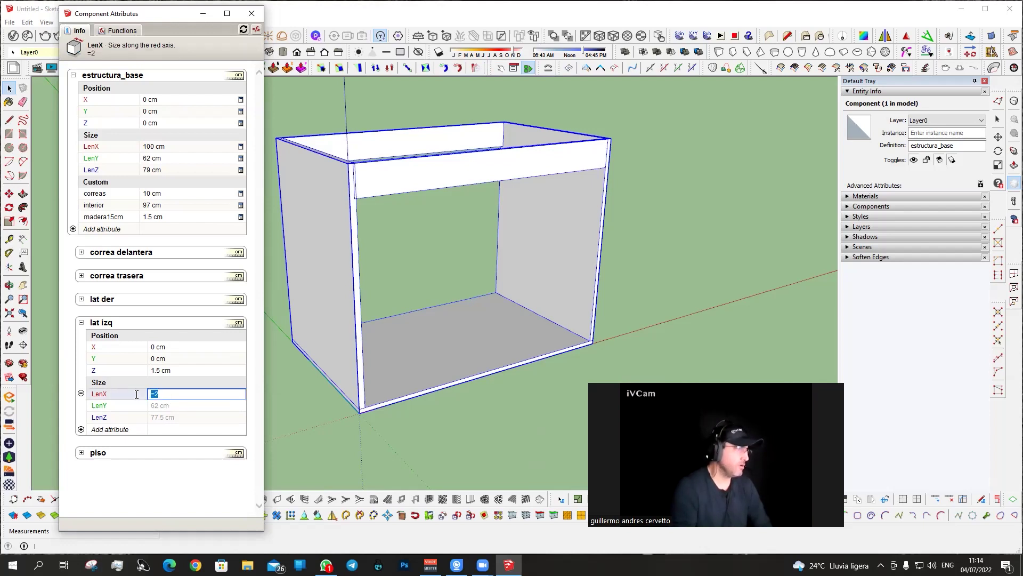
pyautogui.write('=')
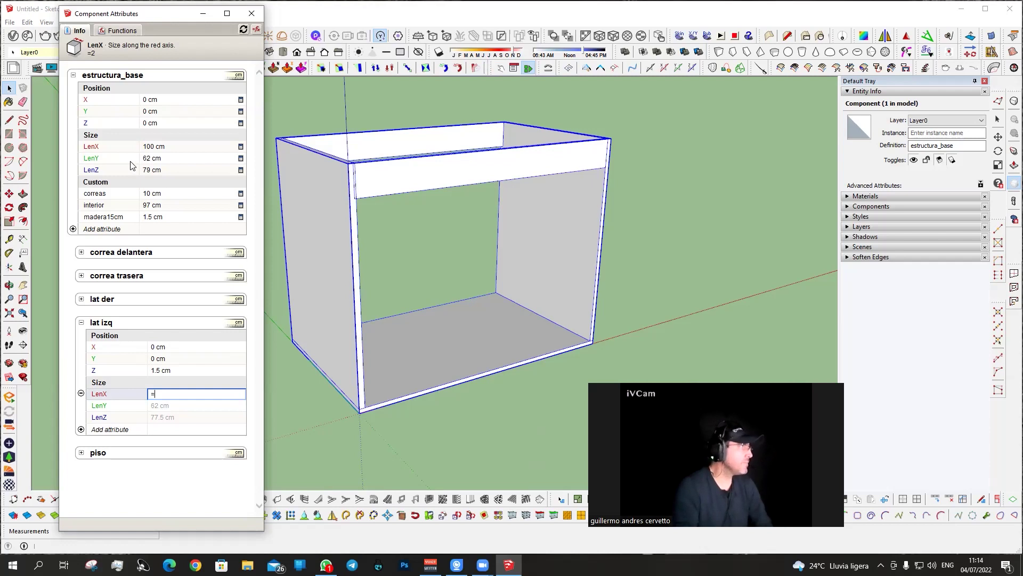
pyautogui.click(91, 147)
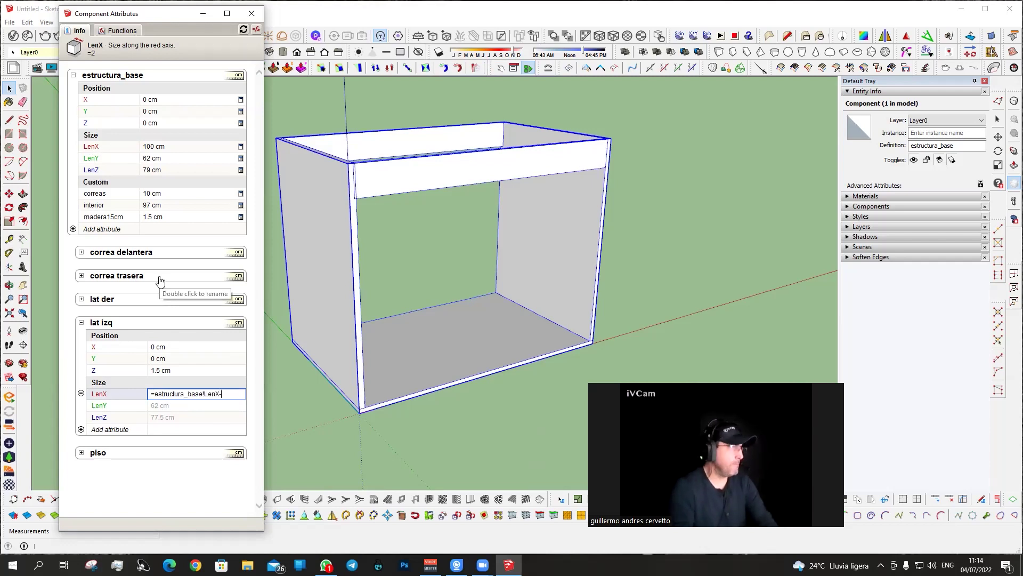
pyautogui.write('-')
pyautogui.click(91, 207)
pyautogui.write('-')
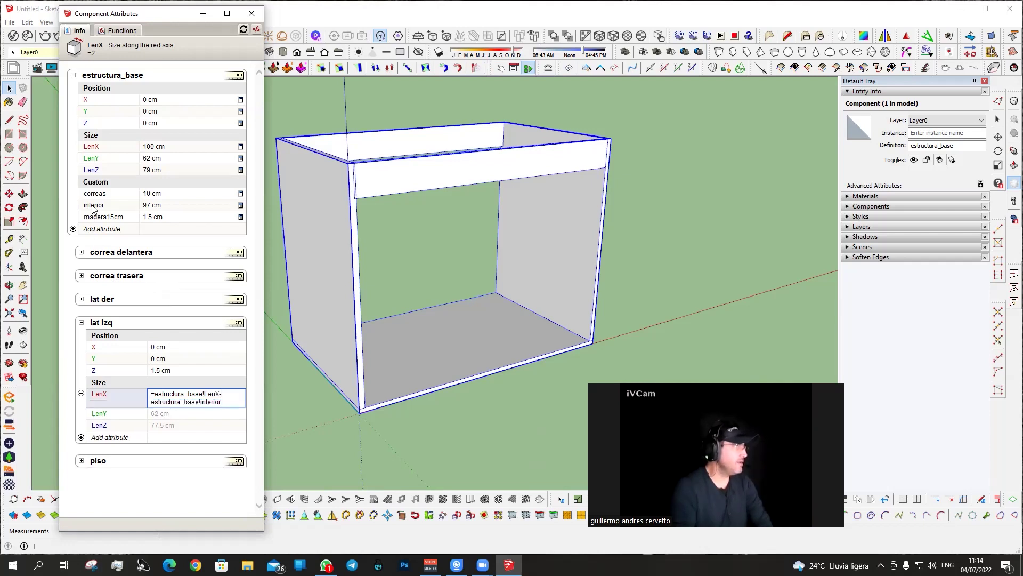
pyautogui.click(103, 217)
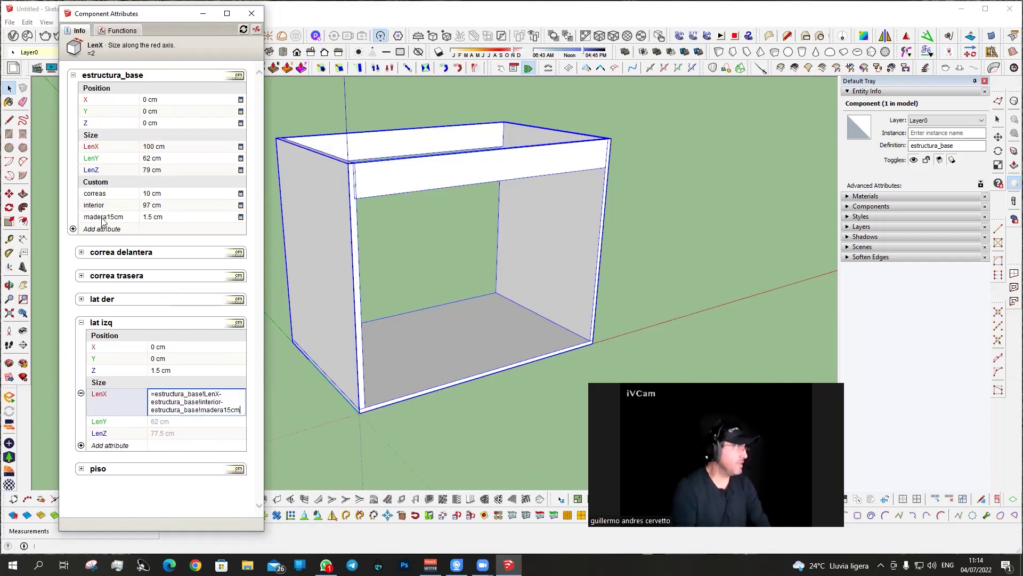
pyautogui.press('Return')
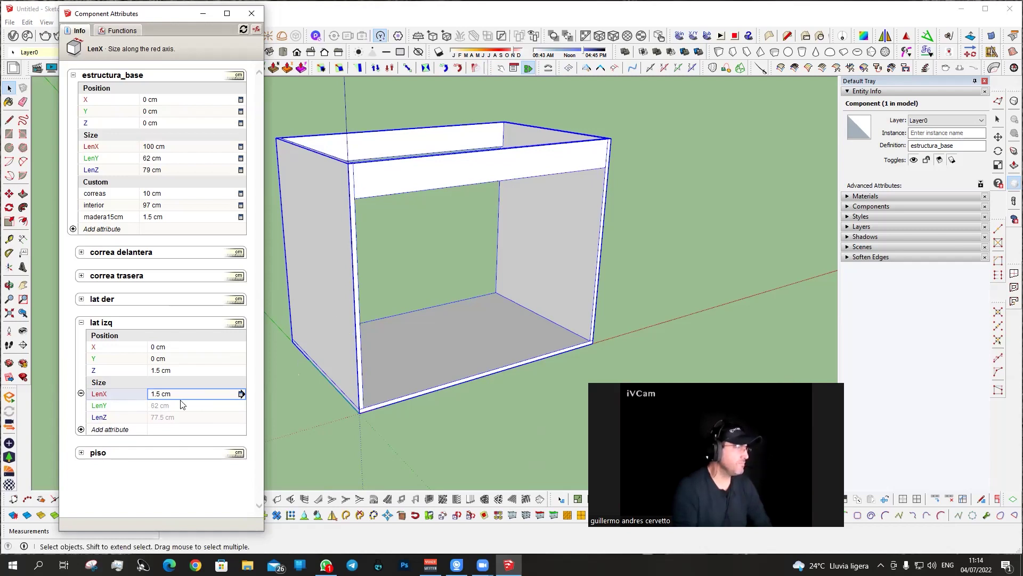
# Measure the left panel to verify it, then begin a formula for lat izq LenY.
pyautogui.moveTo(349, 359); pyautogui.dragTo(442, 353, button='middle')
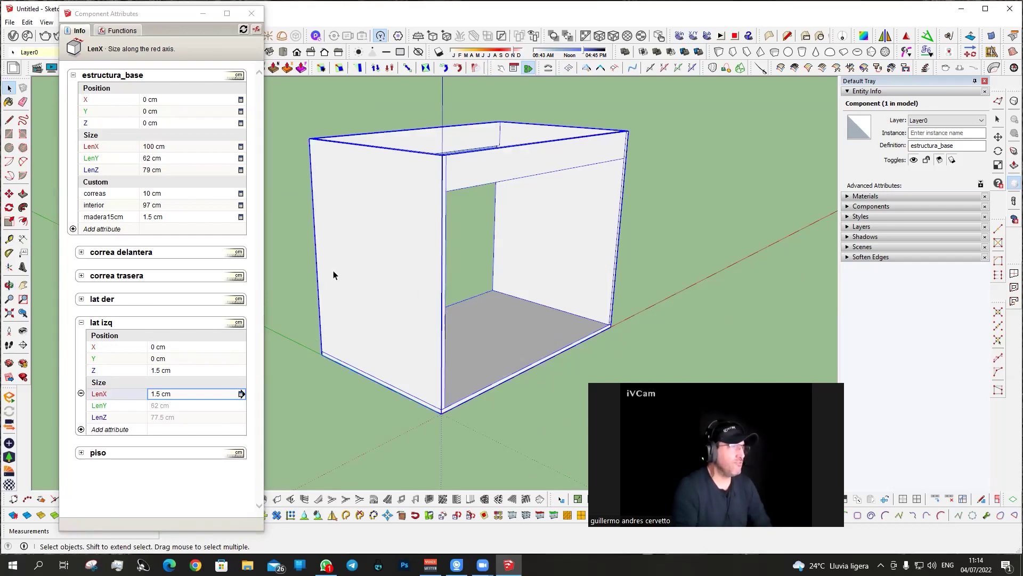
pyautogui.press('t')
pyautogui.click(316, 269)
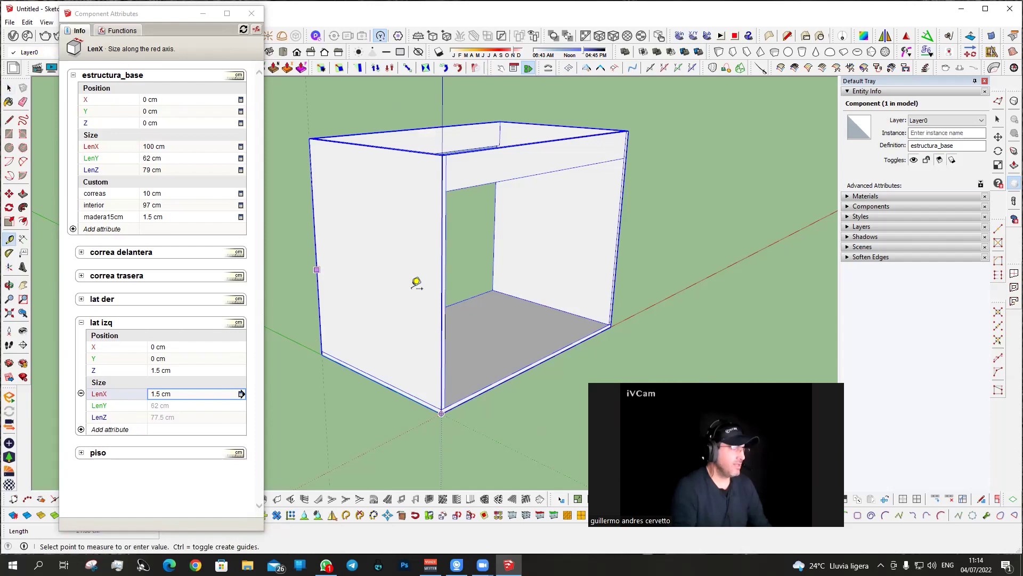
pyautogui.press('space')
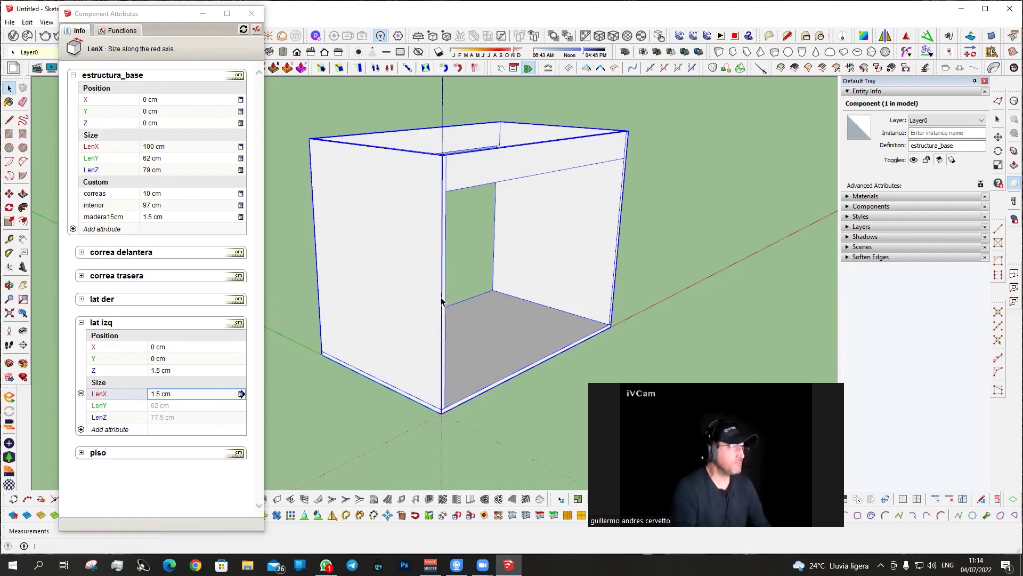
pyautogui.click(164, 405)
pyautogui.write('=')
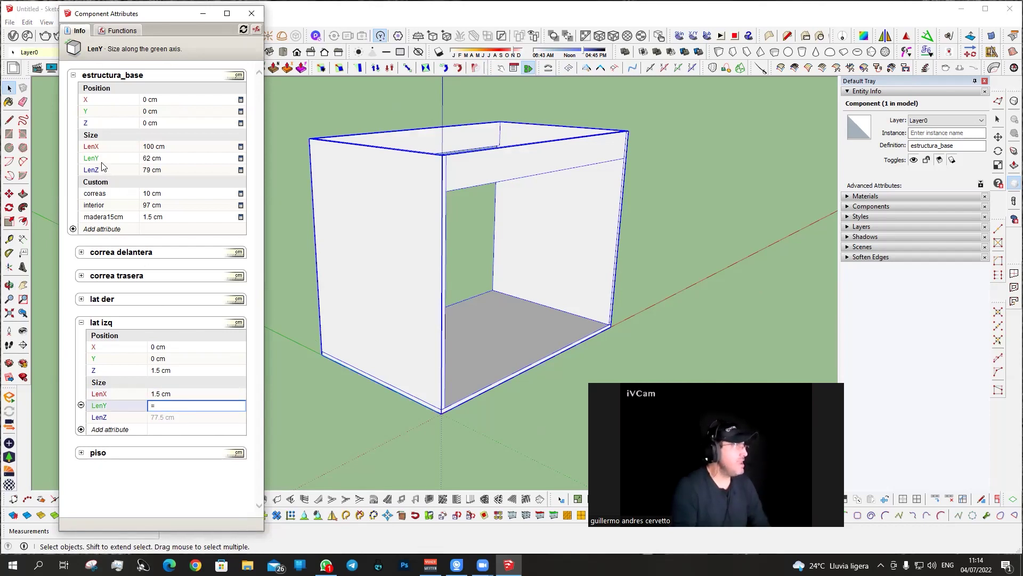
# Link lat izq LenY to estructura_base!LenY for a 62 cm depth.
pyautogui.click(90, 158)
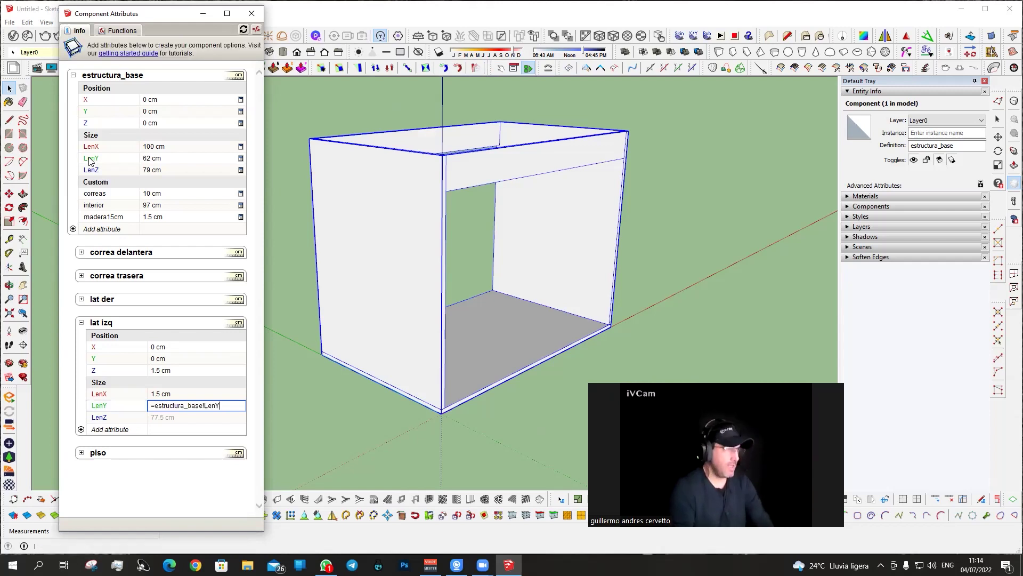
pyautogui.press('Return')
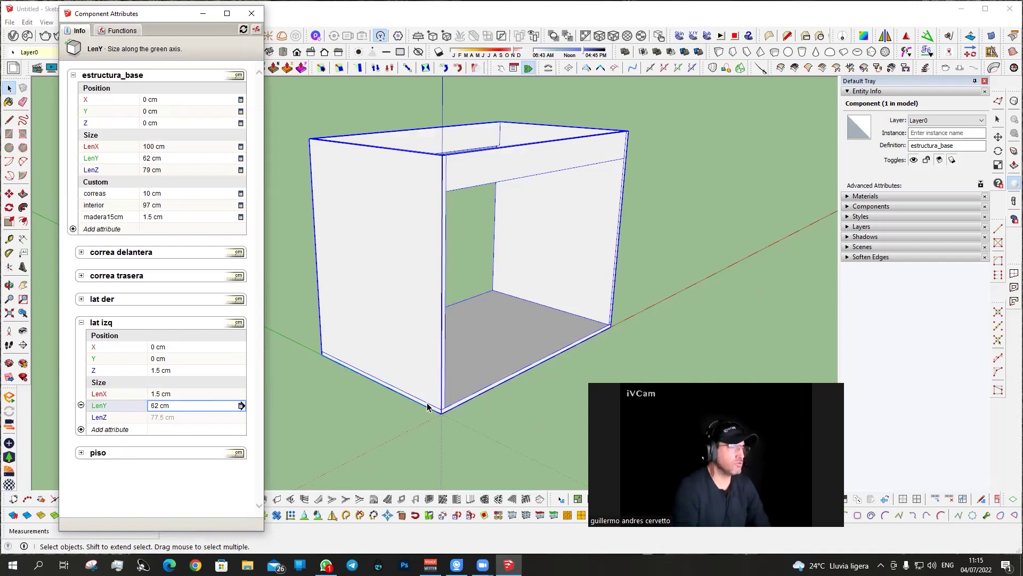
pyautogui.moveTo(430, 408)
pyautogui.mouseDown(button='middle')
pyautogui.moveTo(377, 342)
pyautogui.moveTo(378, 413)
pyautogui.moveTo(327, 362)
pyautogui.mouseUp(button='middle')
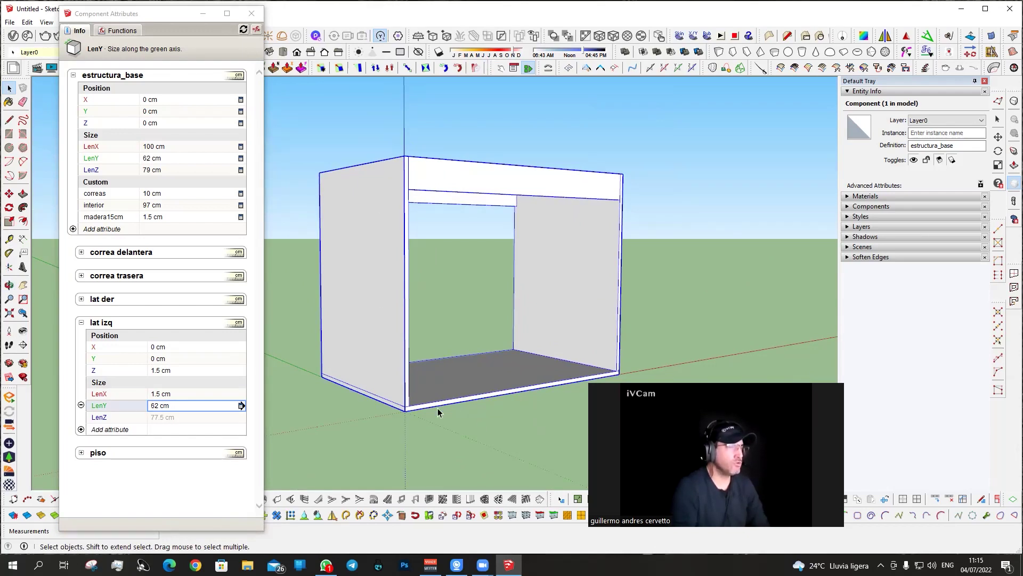
# Set lat izq LenZ to =estructura_base!LenZ-estructura_base!madera15cm (77.5 cm) and collapse its section.
pyautogui.click(160, 419)
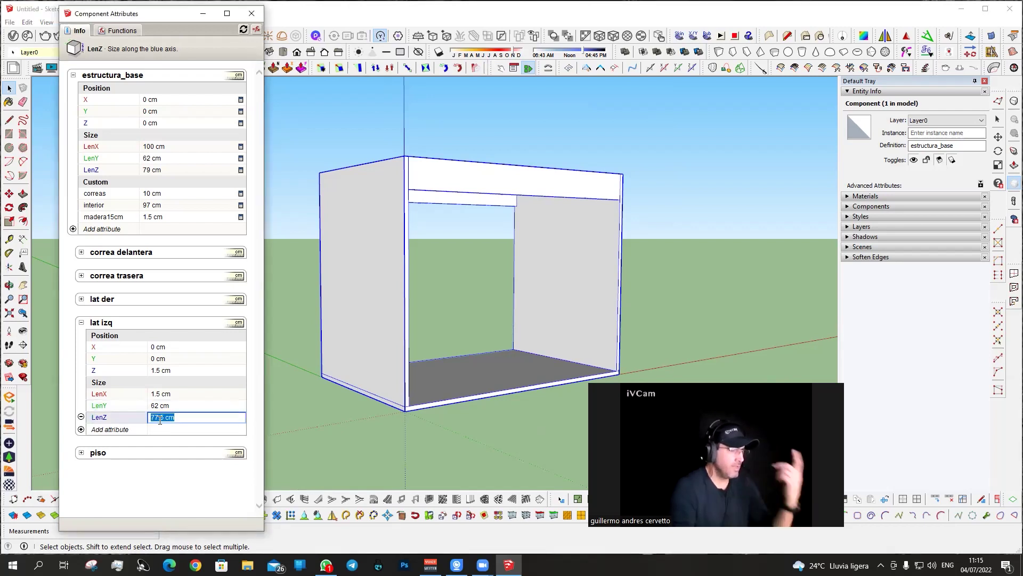
pyautogui.write('=')
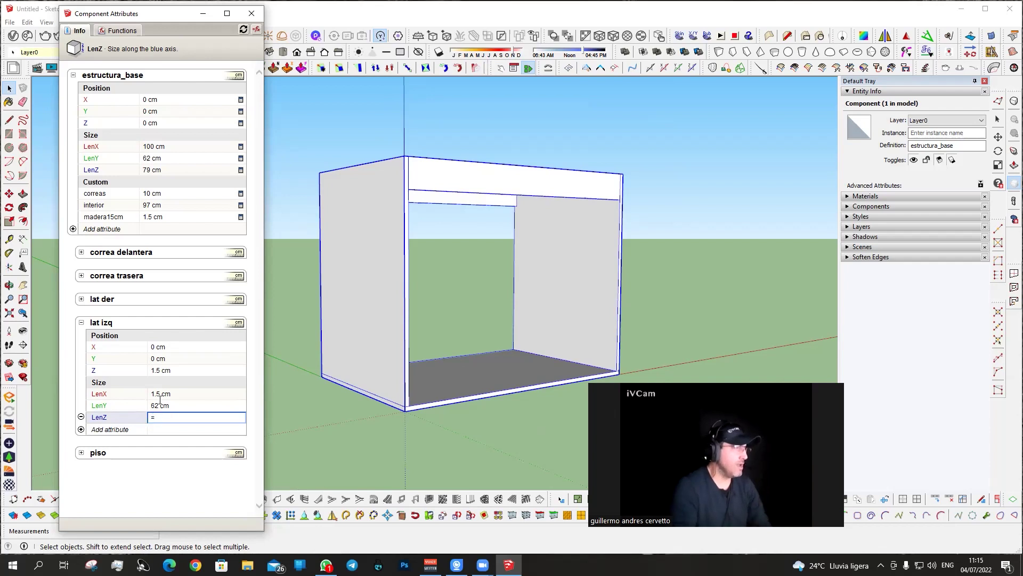
pyautogui.click(91, 171)
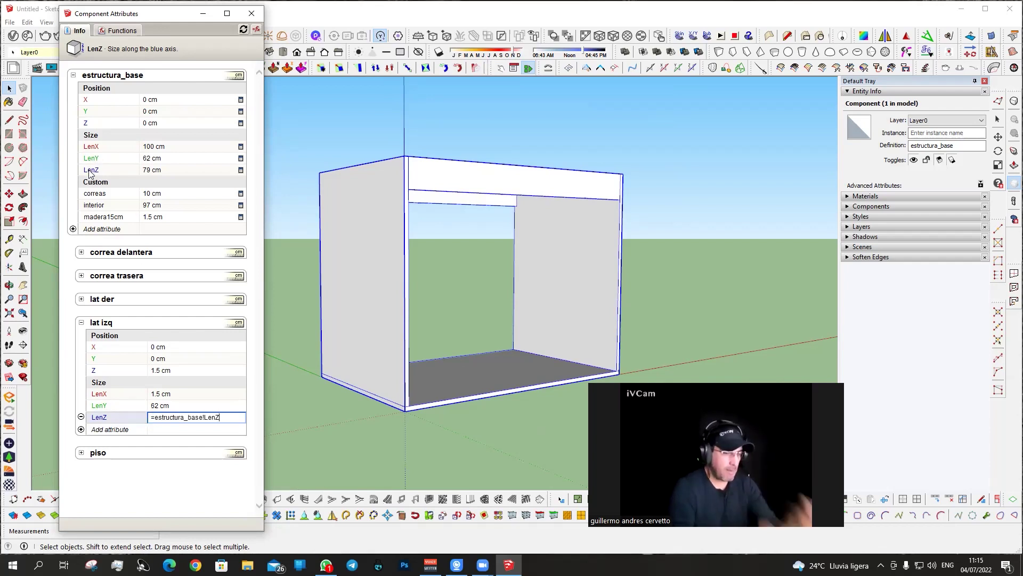
pyautogui.write('-')
pyautogui.click(102, 216)
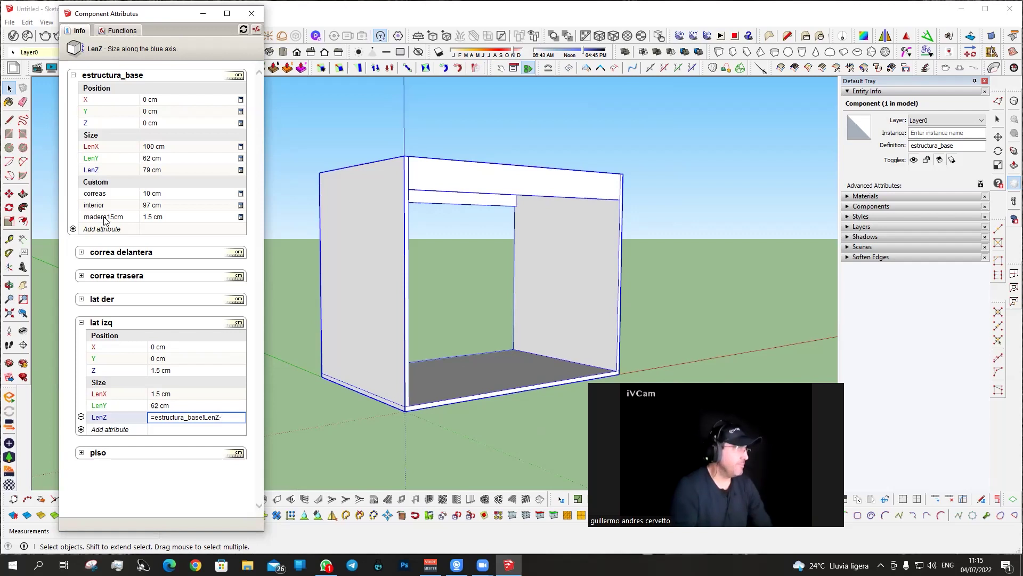
pyautogui.press('Return')
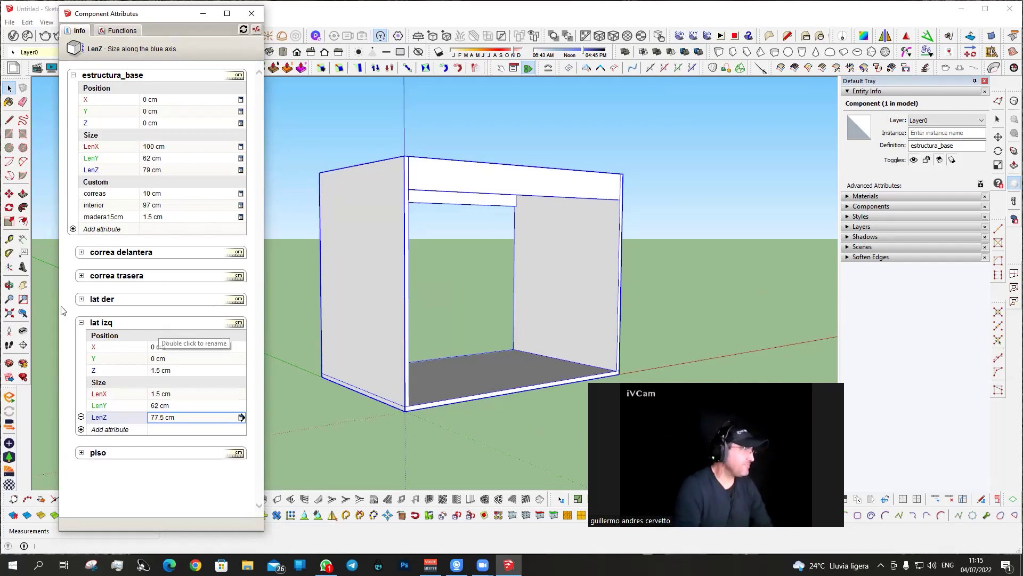
pyautogui.click(81, 323)
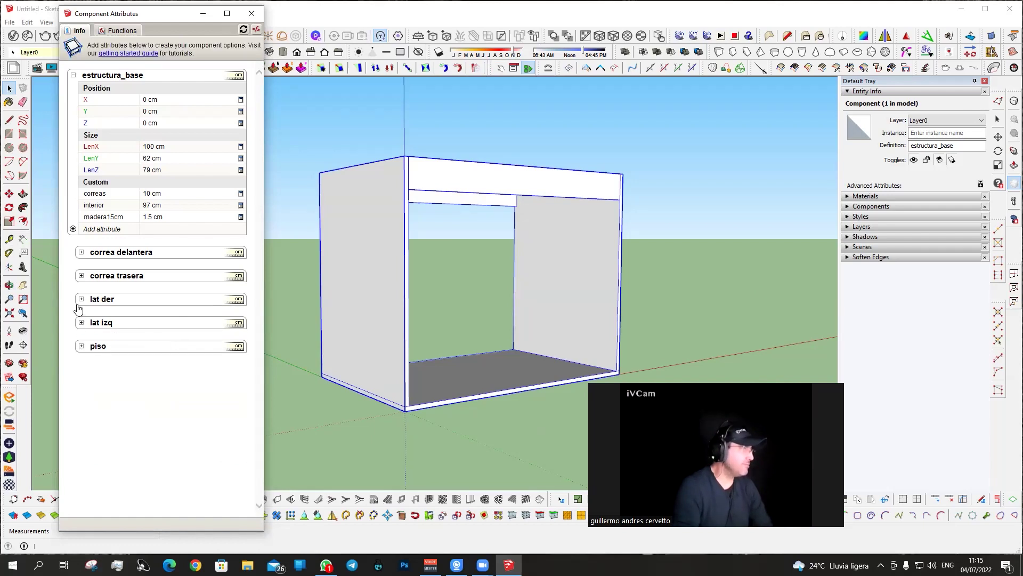
# Expand lat der and add all Position and Size attributes to it.
pyautogui.click(81, 299)
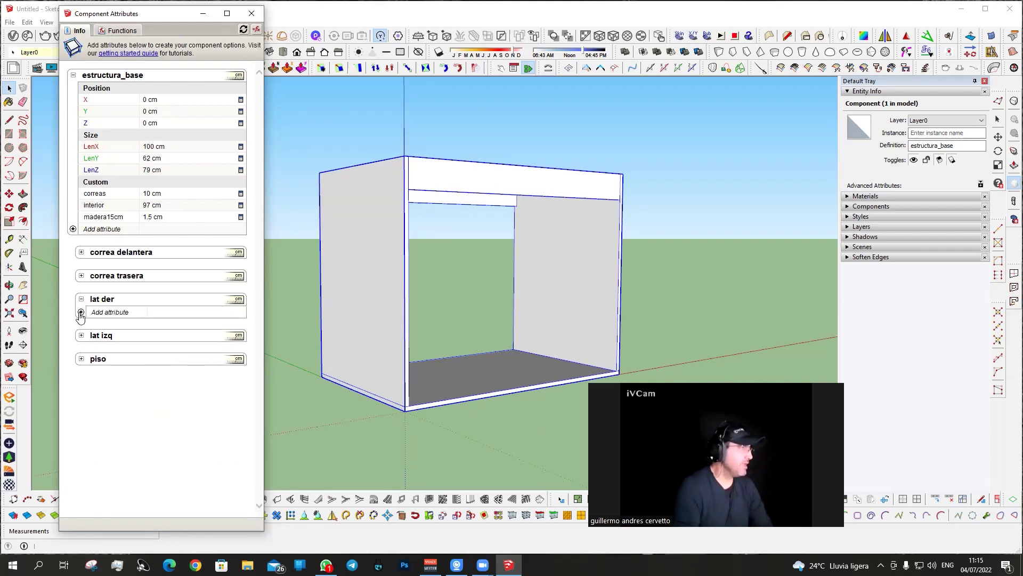
pyautogui.click(81, 313)
pyautogui.click(162, 132)
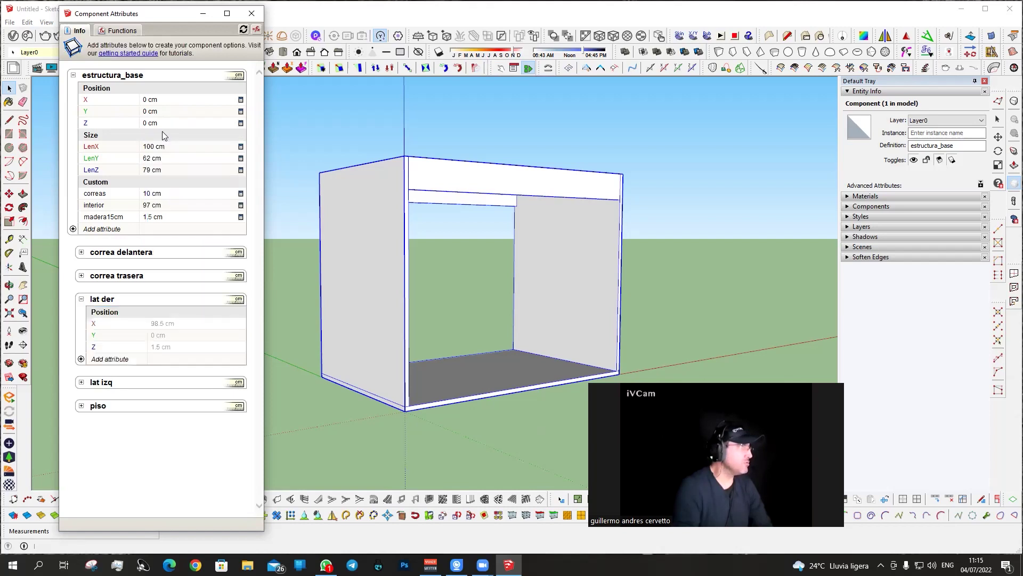
pyautogui.click(81, 359)
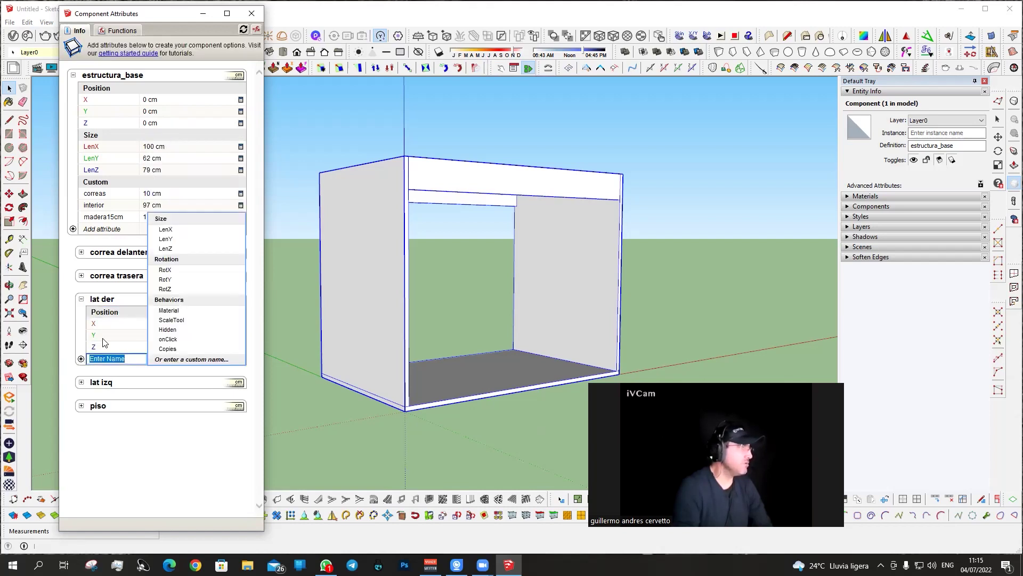
pyautogui.click(162, 219)
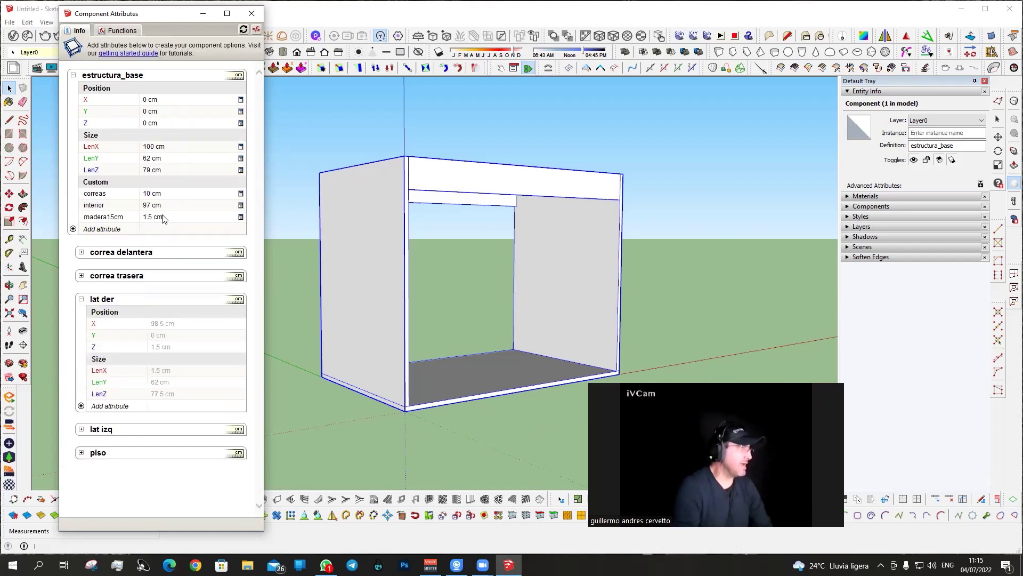
pyautogui.click(162, 323)
pyautogui.moveTo(486, 247)
pyautogui.mouseDown(button='middle')
pyautogui.moveTo(543, 281)
pyautogui.moveTo(518, 299)
pyautogui.mouseUp(button='middle')
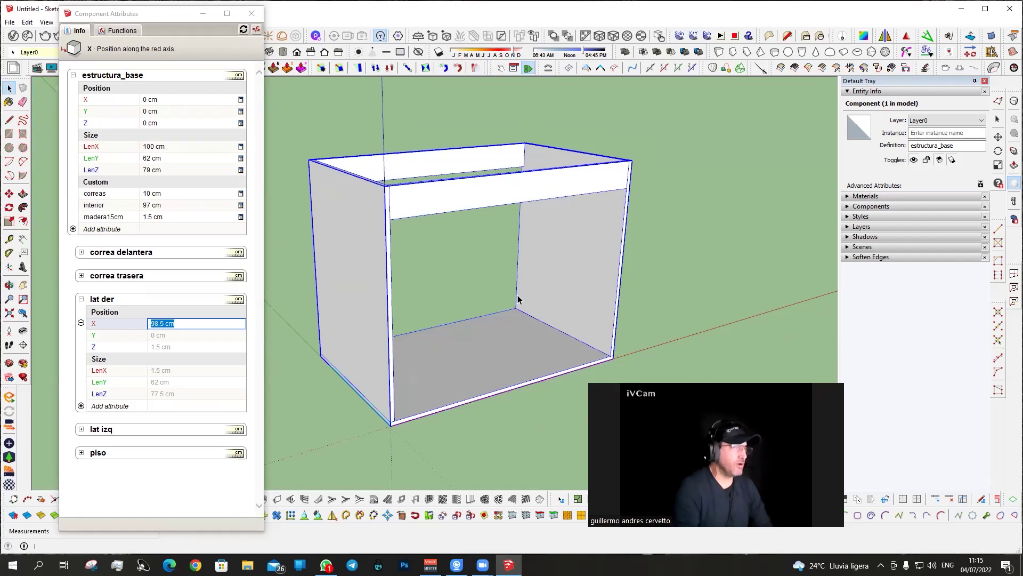
pyautogui.moveTo(498, 347)
pyautogui.keyDown('shift'); pyautogui.mouseDown(button='middle')
pyautogui.moveTo(429, 331)
pyautogui.moveTo(475, 335)
pyautogui.mouseUp(button='middle'); pyautogui.keyUp('shift')
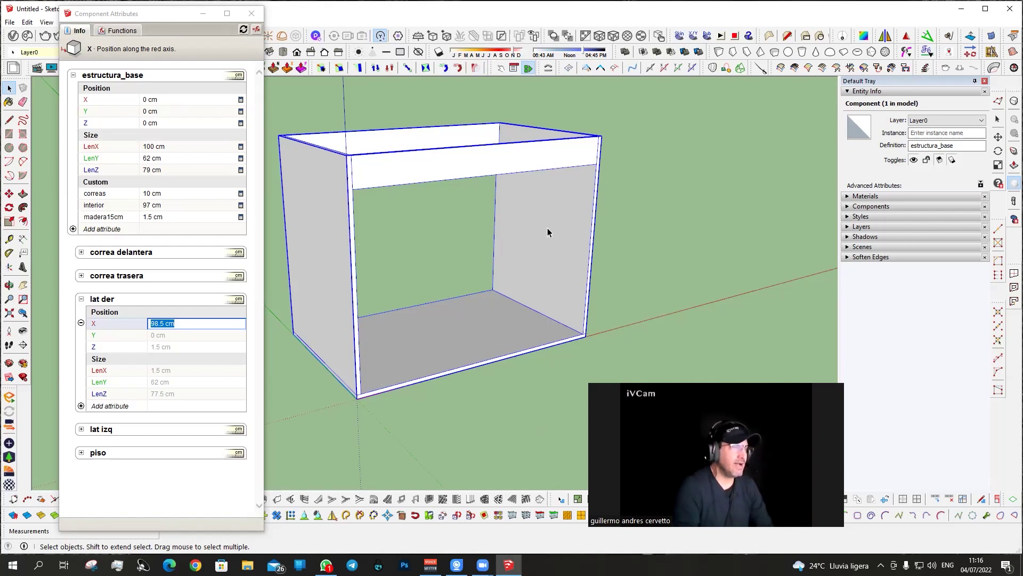
pyautogui.doubleClick(579, 322)
pyautogui.scroll(4, 581, 325)
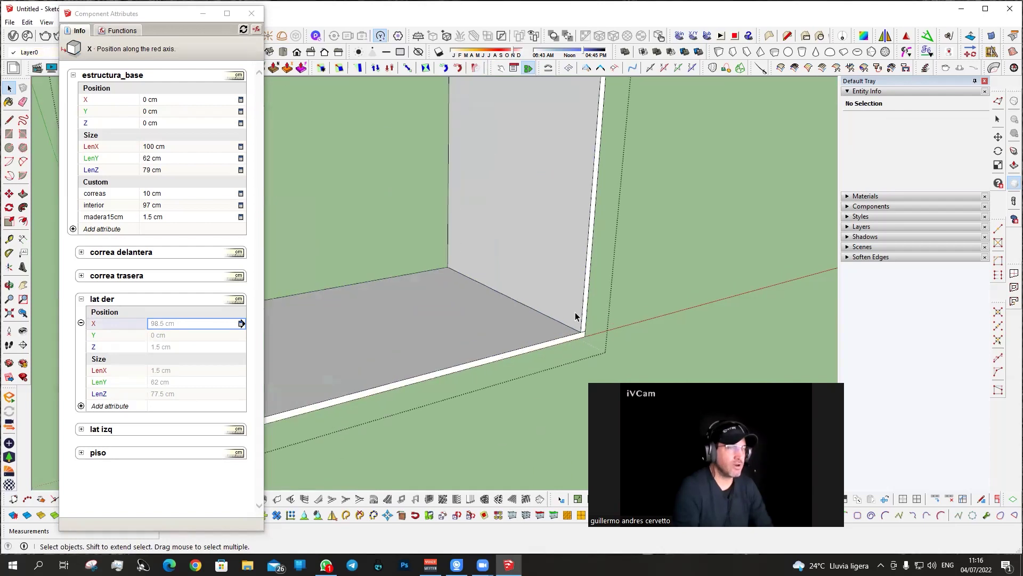
pyautogui.doubleClick(578, 320)
pyautogui.scroll(2, 575, 331)
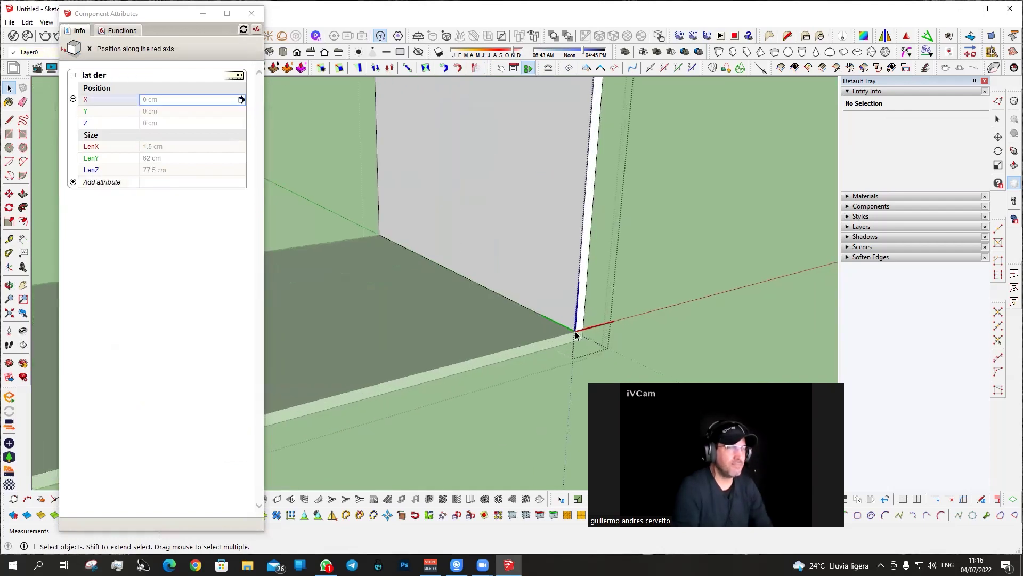
pyautogui.click(576, 333)
pyautogui.scroll(-1, 575, 335)
pyautogui.scroll(-3, 575, 335)
pyautogui.scroll(-1, 576, 335)
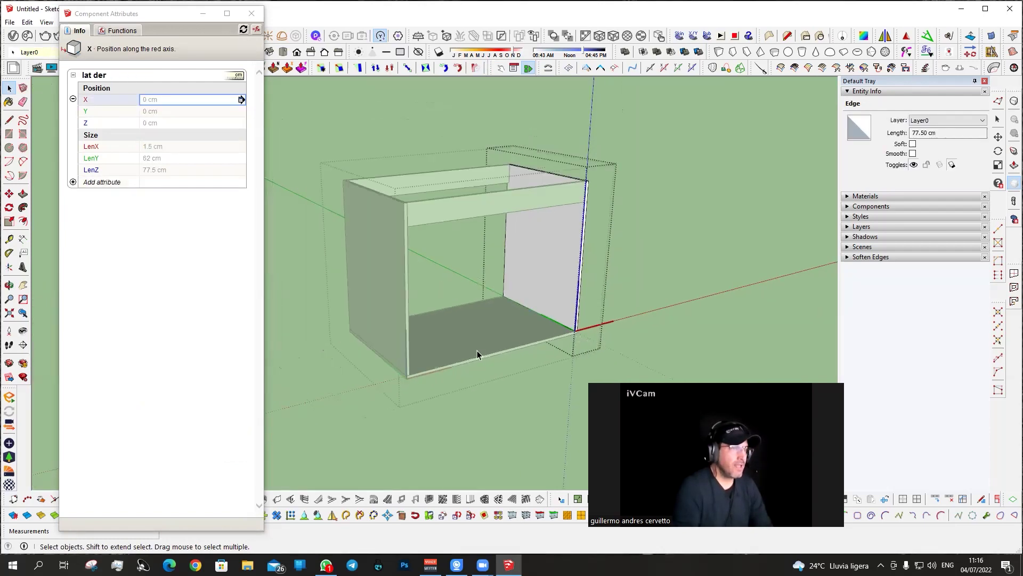
pyautogui.scroll(3, 477, 355)
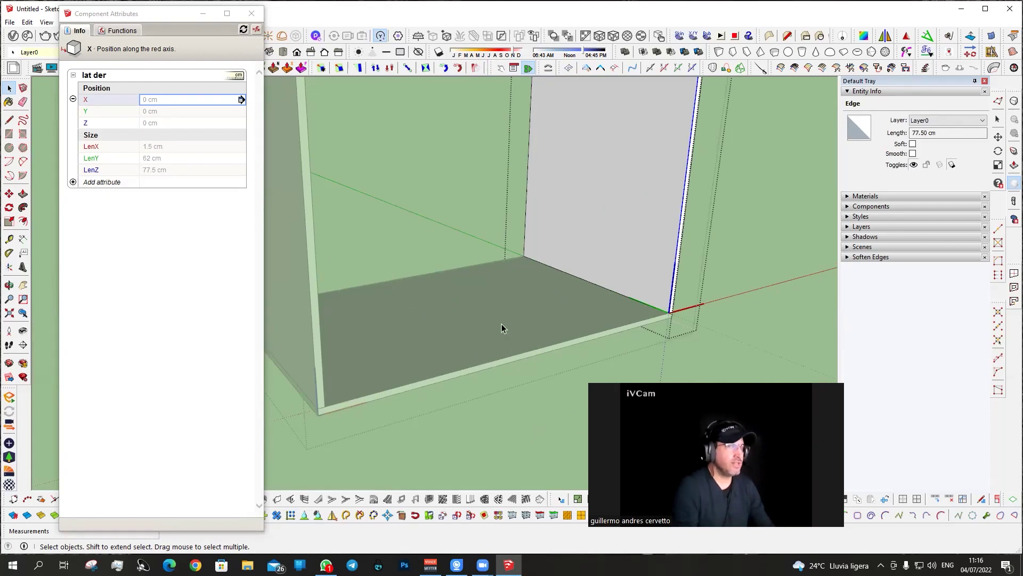
pyautogui.scroll(-3, 499, 323)
pyautogui.click(495, 322)
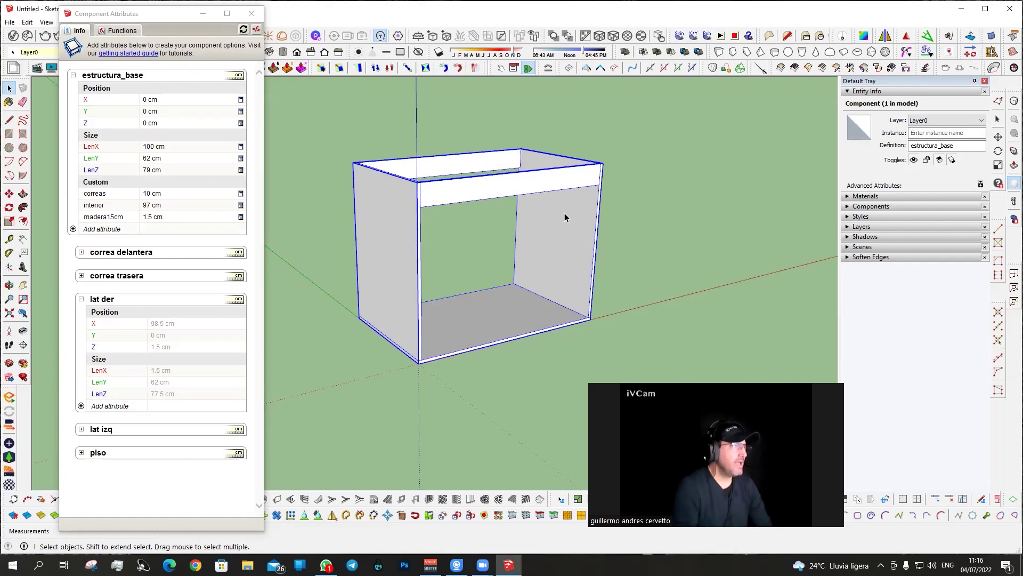
pyautogui.scroll(2, 554, 216)
pyautogui.scroll(-3, 556, 320)
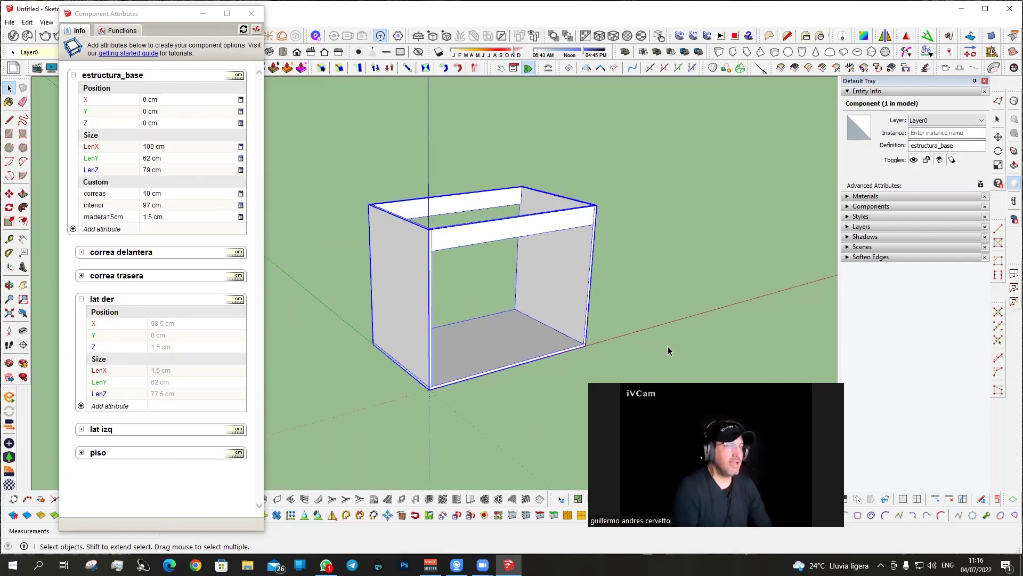
pyautogui.scroll(1, 641, 328)
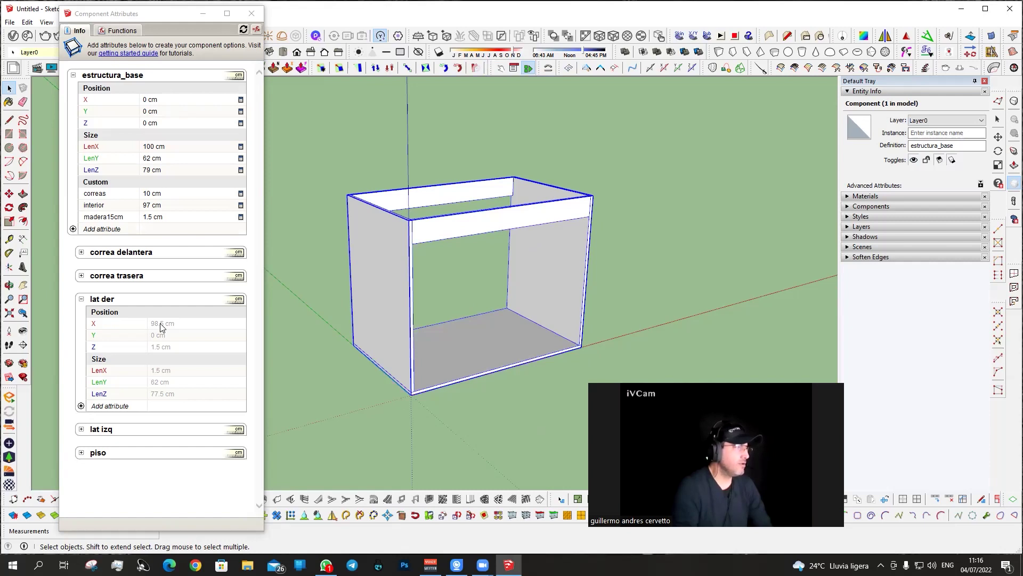
pyautogui.scroll(2, 429, 391)
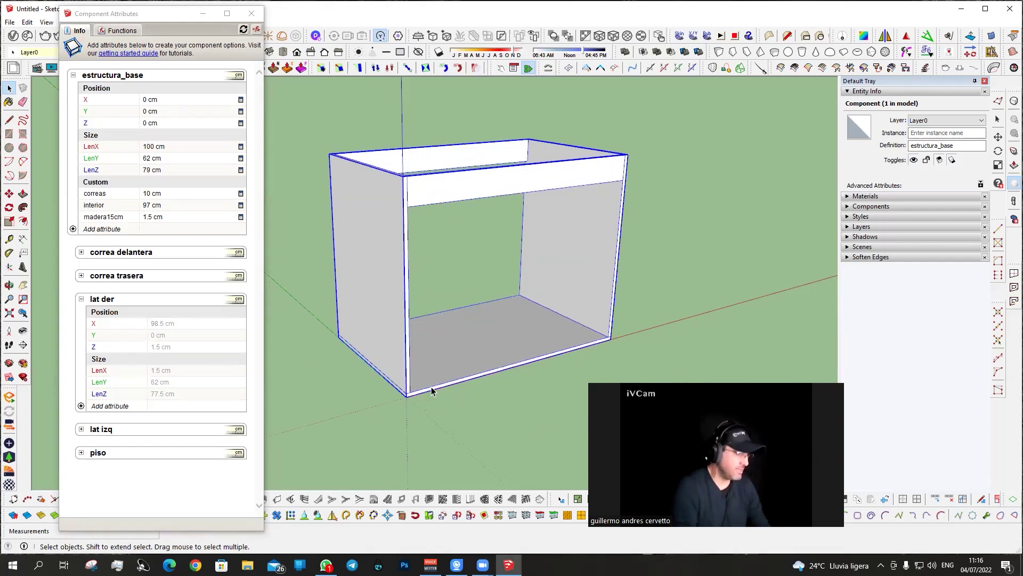
pyautogui.scroll(1, 429, 392)
pyautogui.press('t')
pyautogui.click(400, 398)
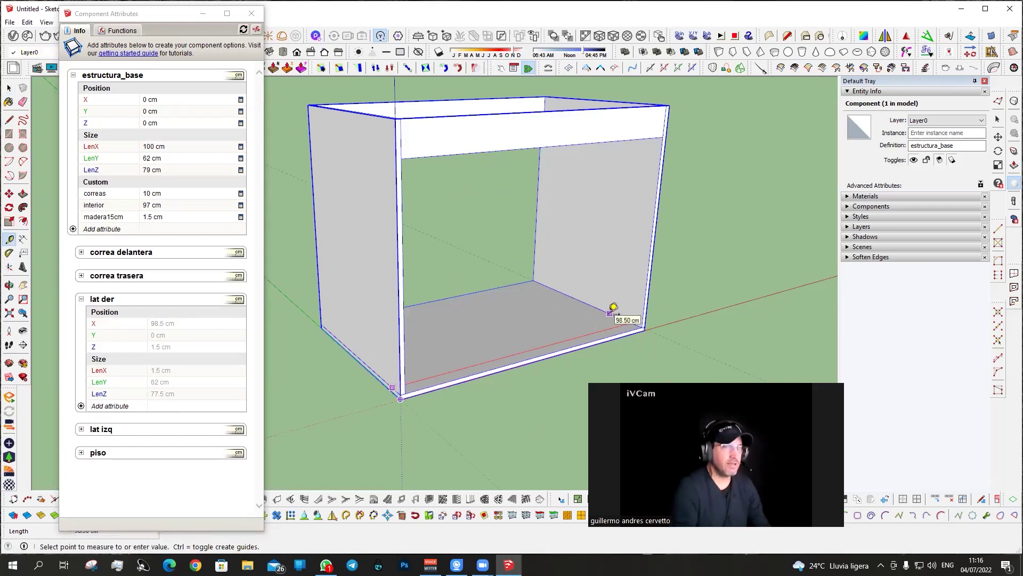
pyautogui.press('space')
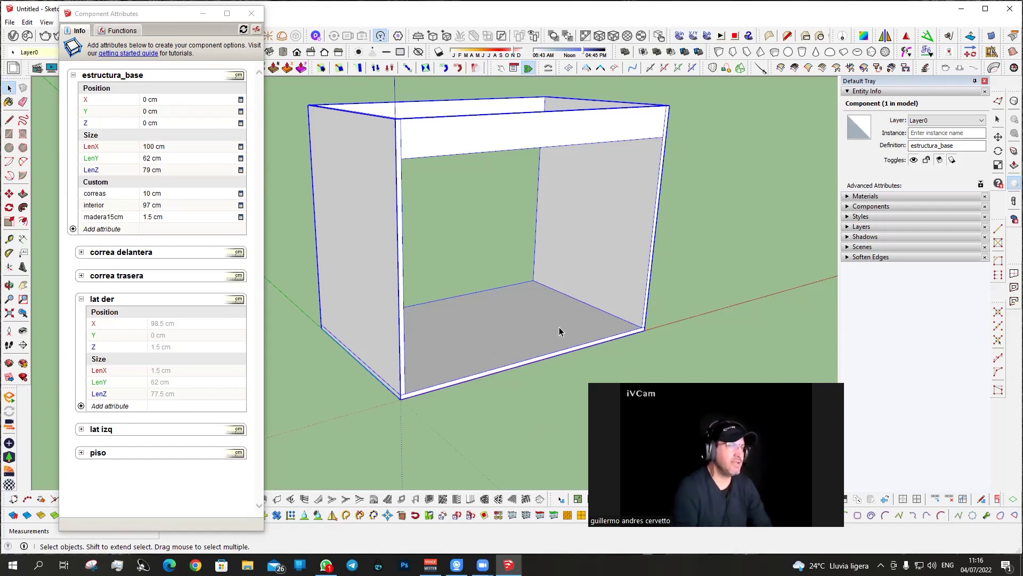
# Set lat der X to =estructura_base!madera15cm+estructura_base!interior, giving 98.5 cm.
pyautogui.click(167, 324)
pyautogui.write('=')
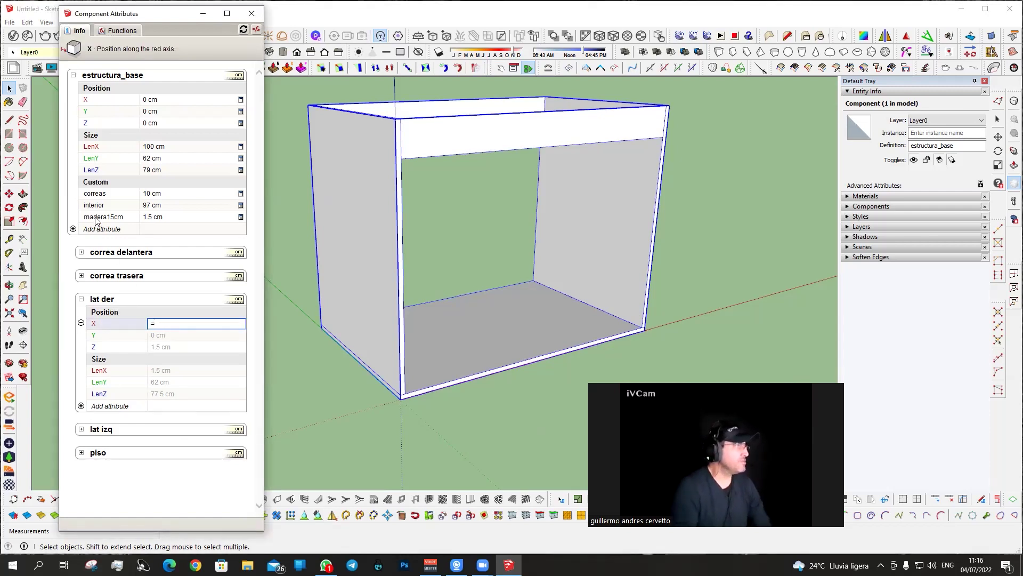
pyautogui.click(96, 217)
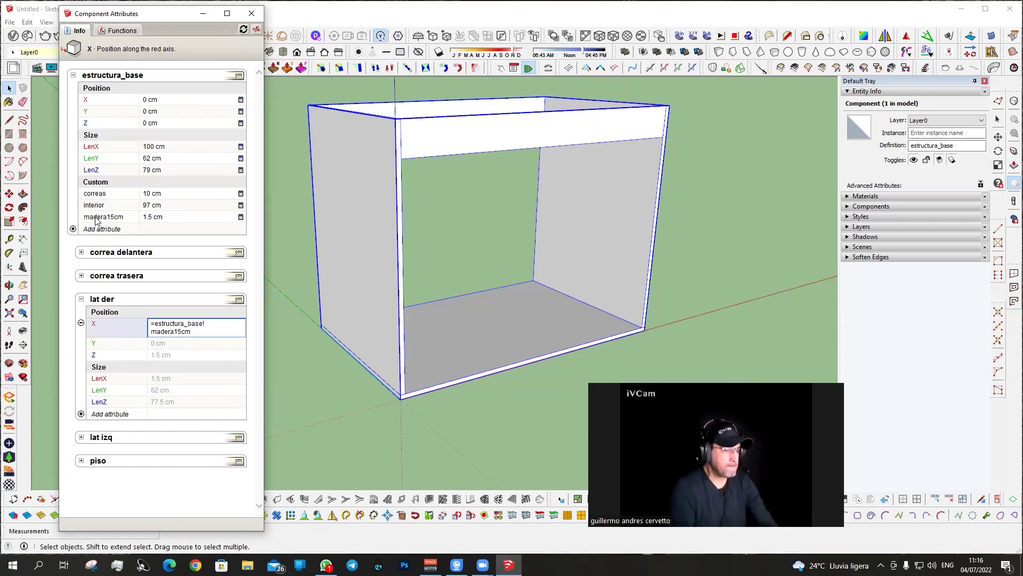
pyautogui.write('+')
pyautogui.click(93, 204)
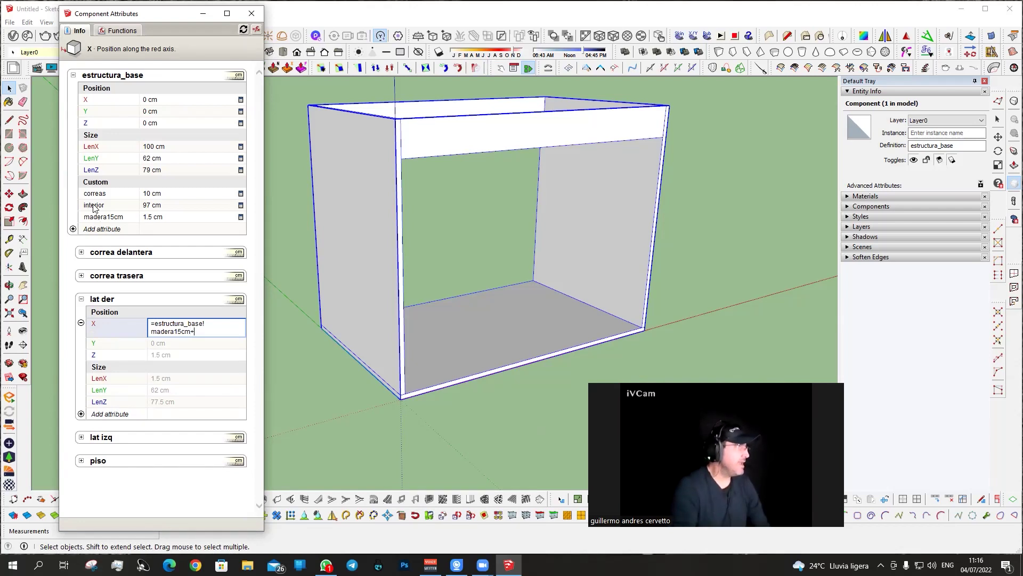
pyautogui.press('Return')
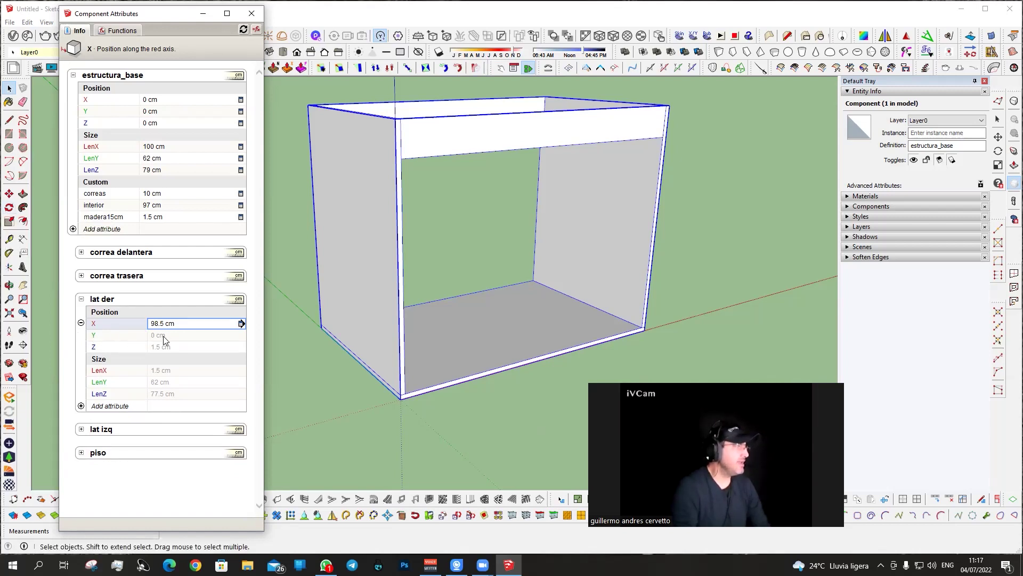
pyautogui.scroll(-1, 387, 315)
pyautogui.scroll(-1, 420, 320)
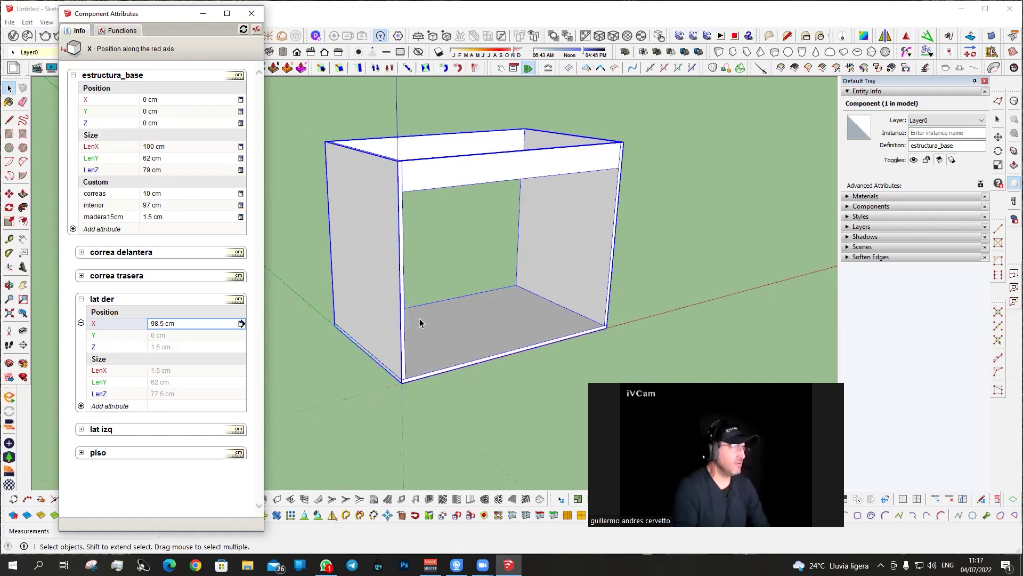
# Fix lat der's Y position with the formula =0.
pyautogui.click(165, 339)
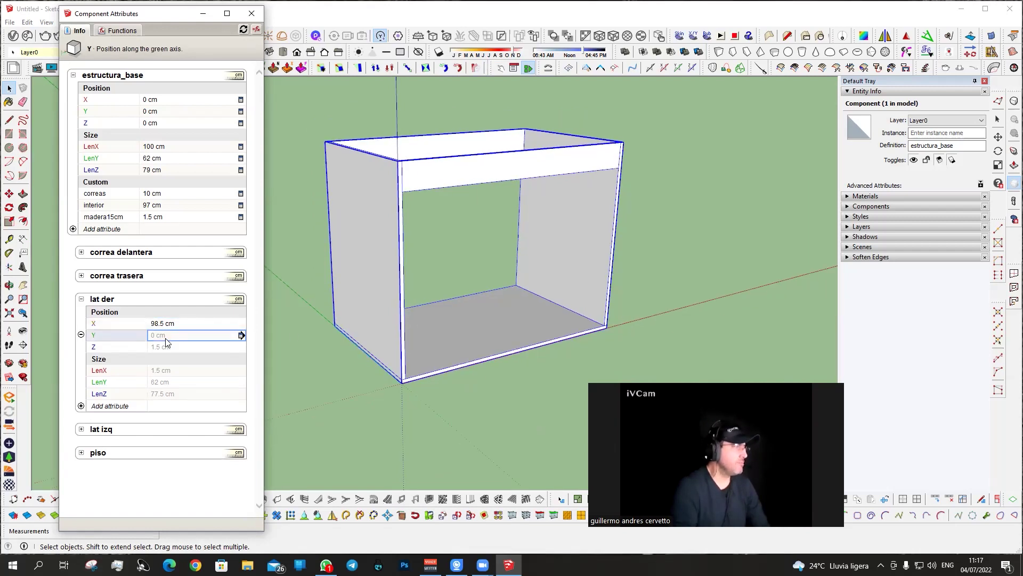
pyautogui.click(166, 338)
pyautogui.tripleClick(166, 338)
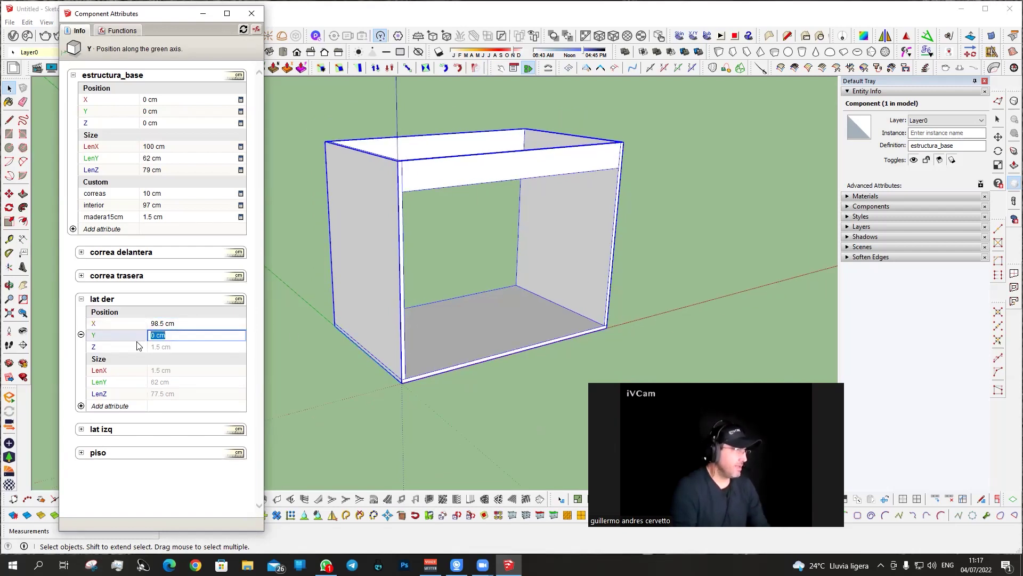
pyautogui.write('=0')
pyautogui.press('Return')
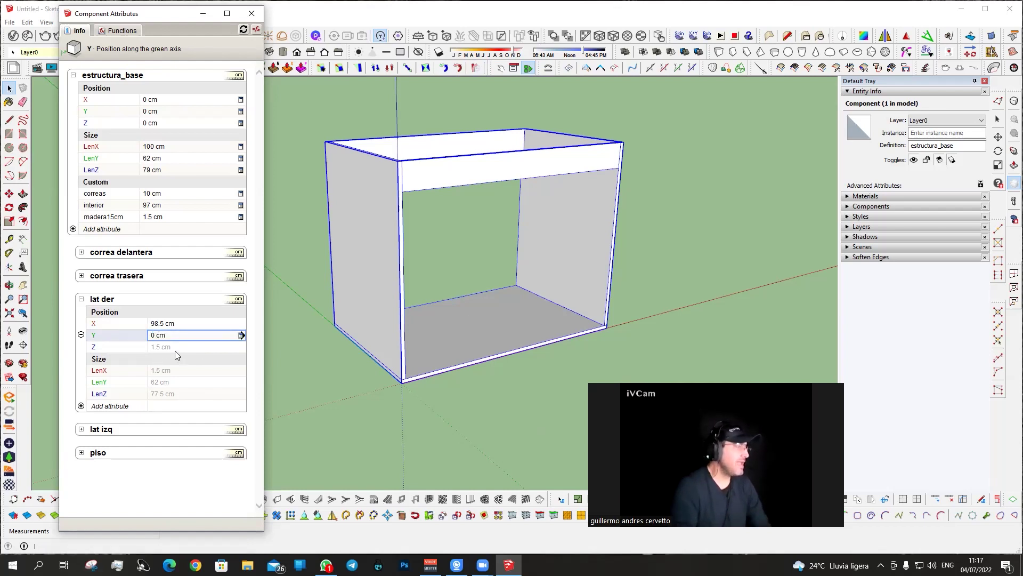
pyautogui.scroll(3, 651, 304)
pyautogui.moveTo(651, 304)
pyautogui.mouseDown(button='middle')
pyautogui.moveTo(559, 315)
pyautogui.moveTo(523, 267)
pyautogui.moveTo(537, 331)
pyautogui.mouseUp(button='middle')
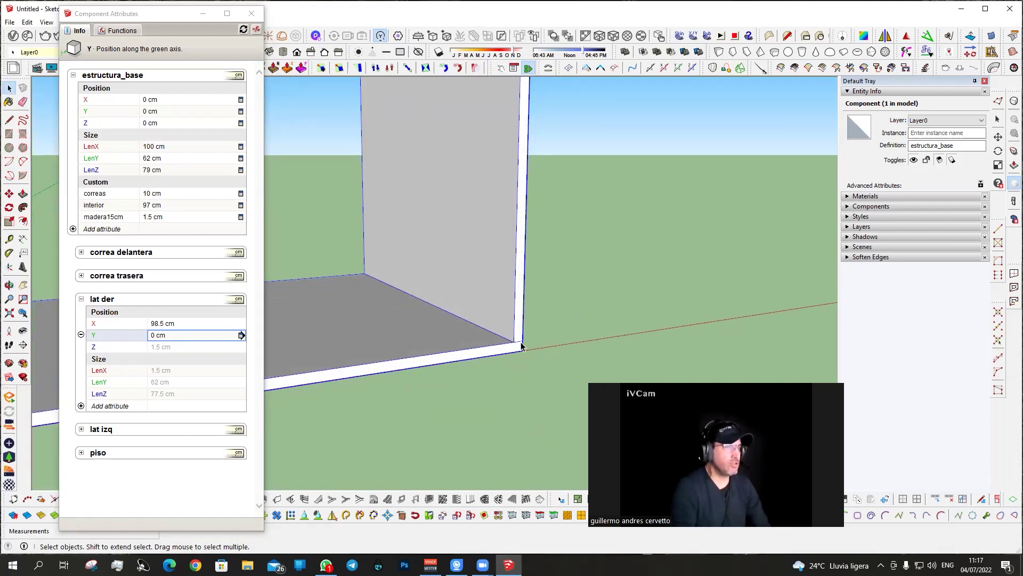
pyautogui.scroll(-5, 515, 344)
pyautogui.moveTo(464, 344); pyautogui.dragTo(515, 354, button='middle')
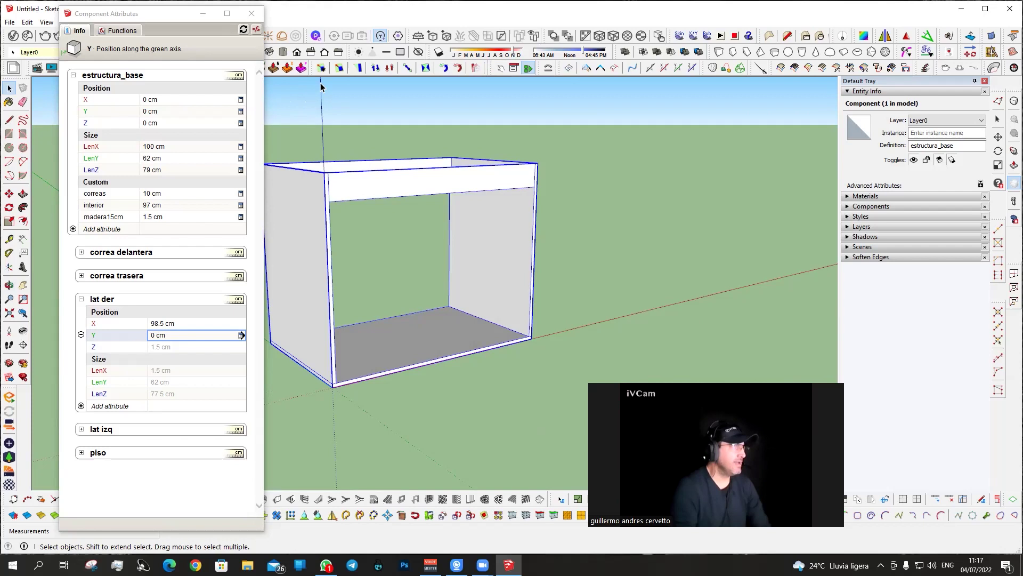
# Set lat der Z to =estructura_base!madera15cm, resolving to 1.5 cm.
pyautogui.click(158, 347)
pyautogui.write('=')
pyautogui.click(105, 218)
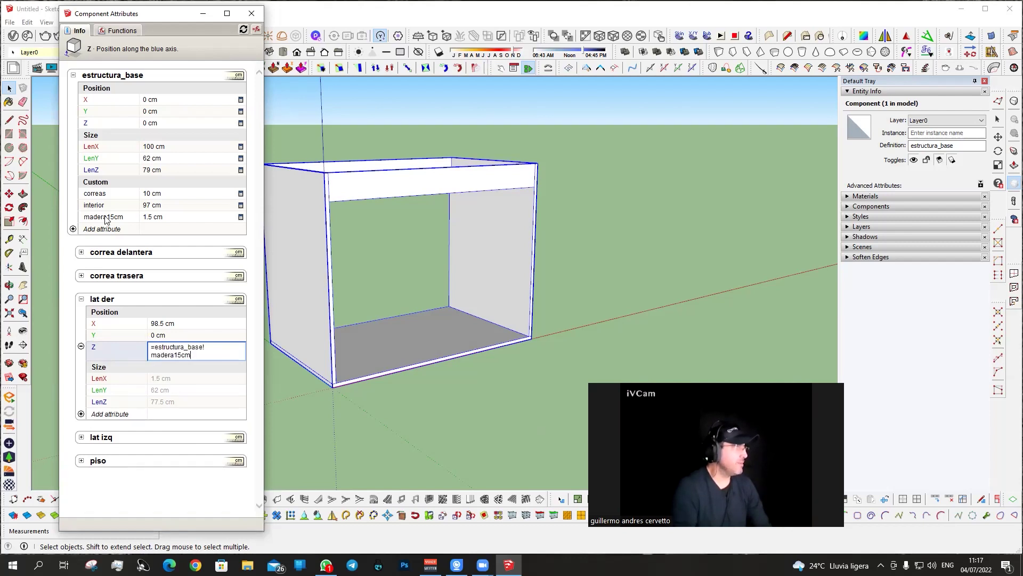
pyautogui.press('Return')
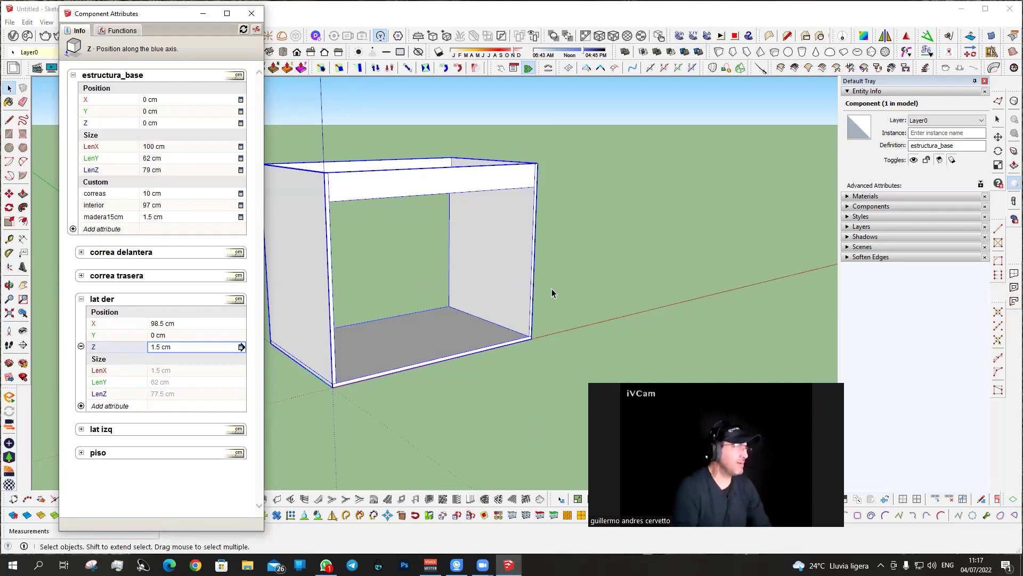
pyautogui.moveTo(553, 292); pyautogui.dragTo(529, 244, button='middle')
pyautogui.moveTo(461, 288); pyautogui.dragTo(472, 286, button='middle')
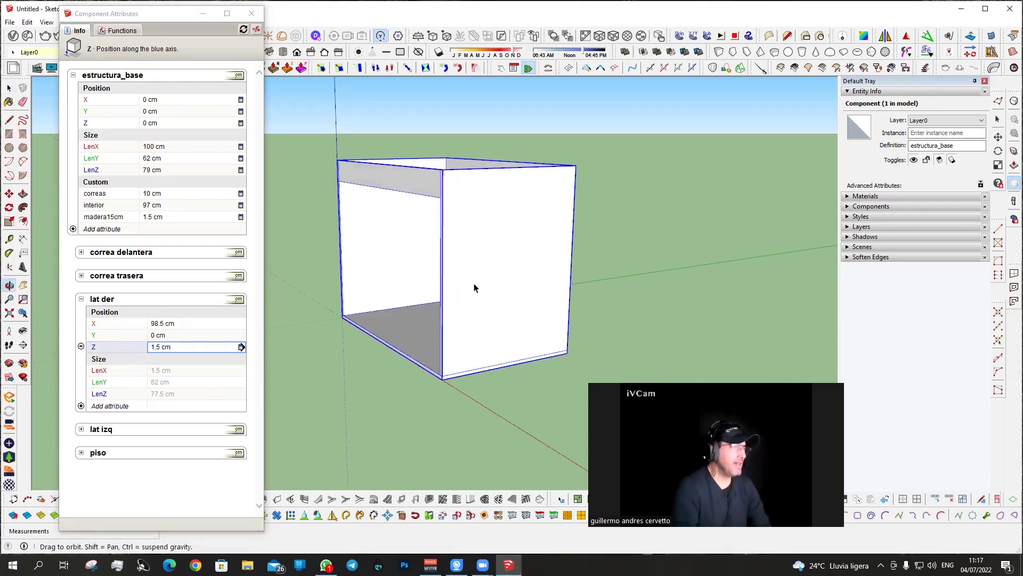
pyautogui.click(170, 372)
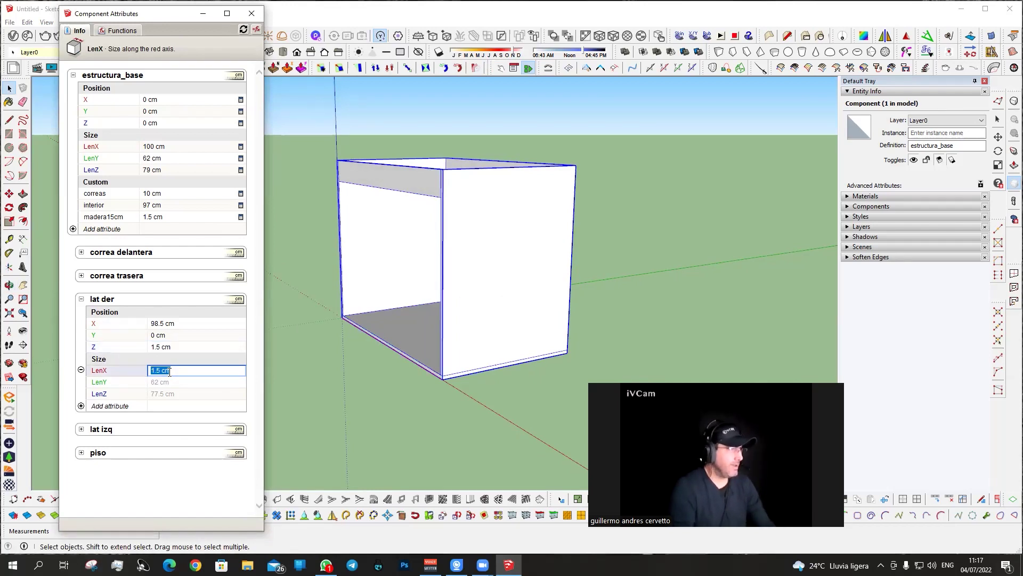
# Set lat der LenX to =estructura_base!madera15cm and LenY to =estructura_base!LenY.
pyautogui.write('=')
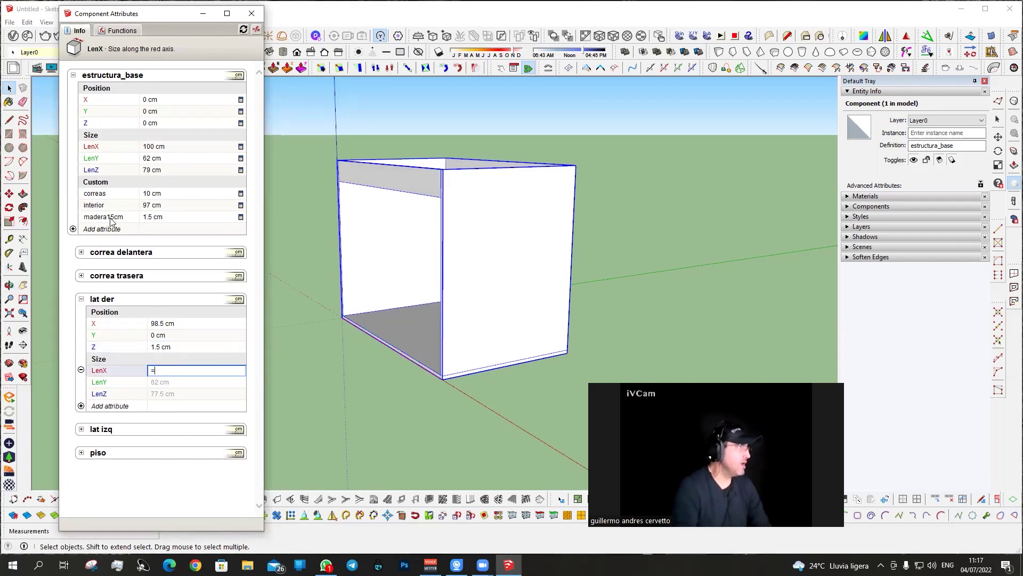
pyautogui.click(110, 219)
pyautogui.press('Return')
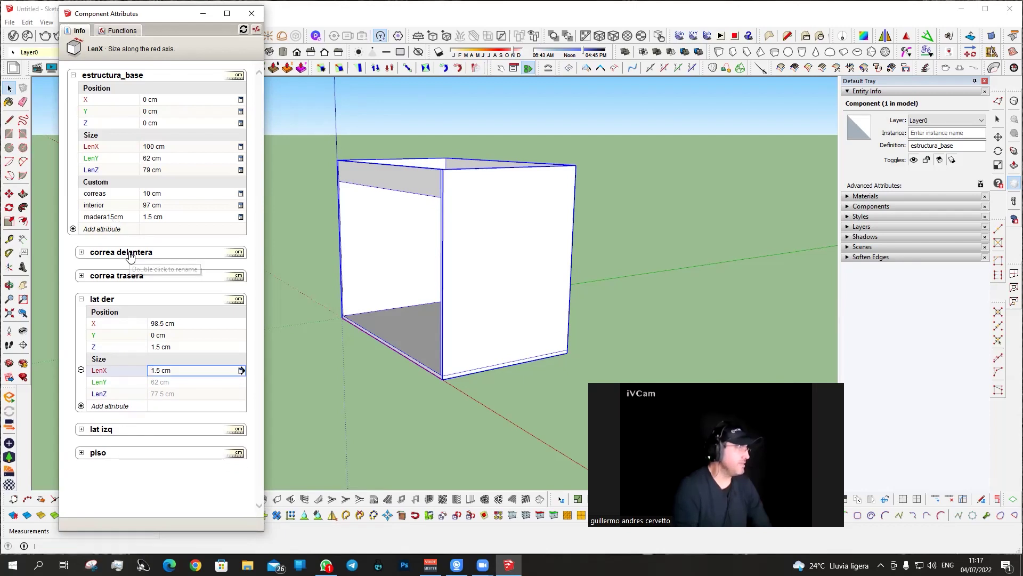
pyautogui.click(164, 381)
pyautogui.write('=')
pyautogui.click(91, 160)
pyautogui.press('Return')
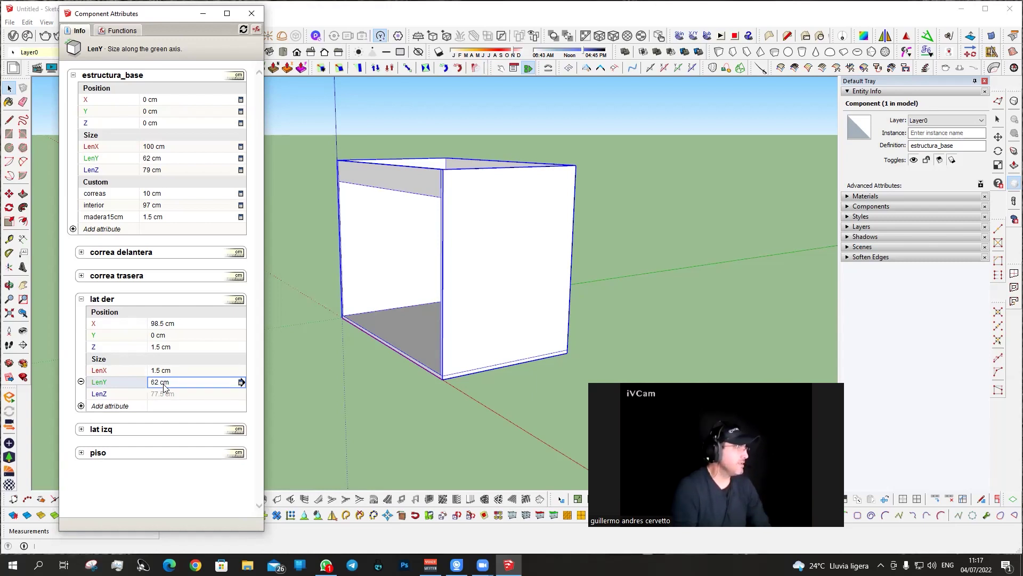
# Set lat der LenZ to =estructura_base!LenZ-estructura_base!madera15cm, then reselect the carcass to refresh.
pyautogui.click(163, 394)
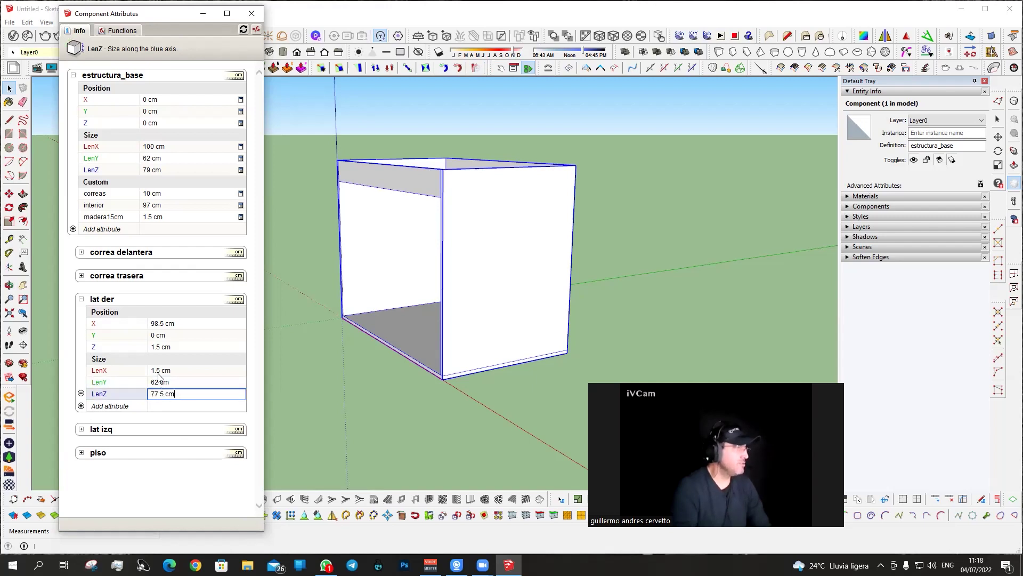
pyautogui.moveTo(183, 391); pyautogui.dragTo(103, 395)
pyautogui.write('=')
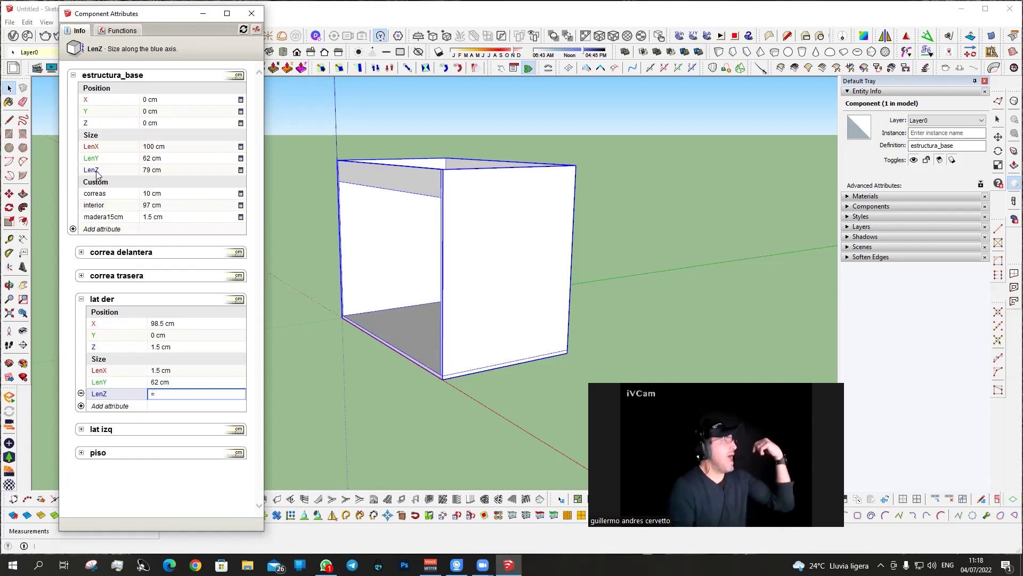
pyautogui.click(94, 173)
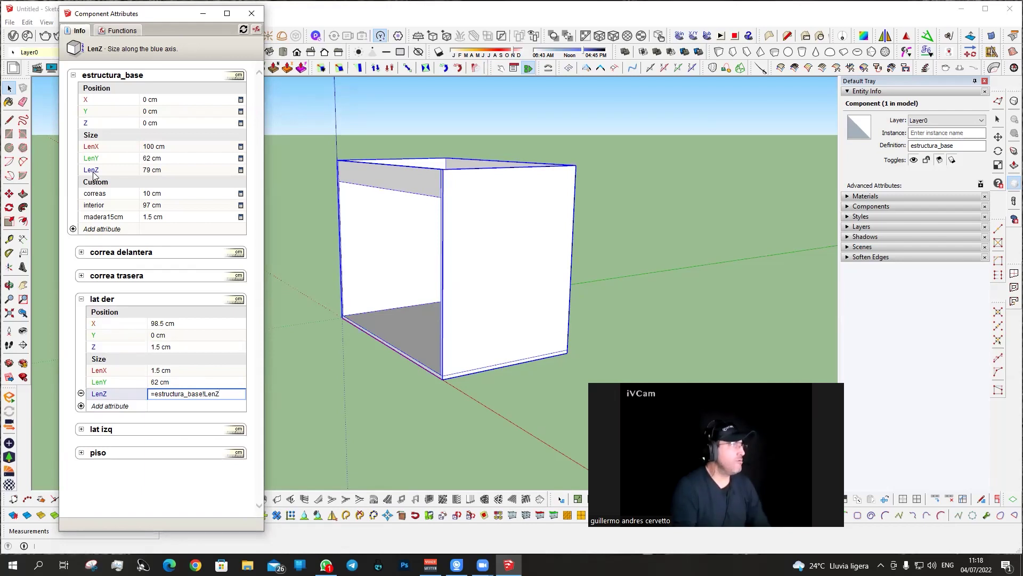
pyautogui.write('-')
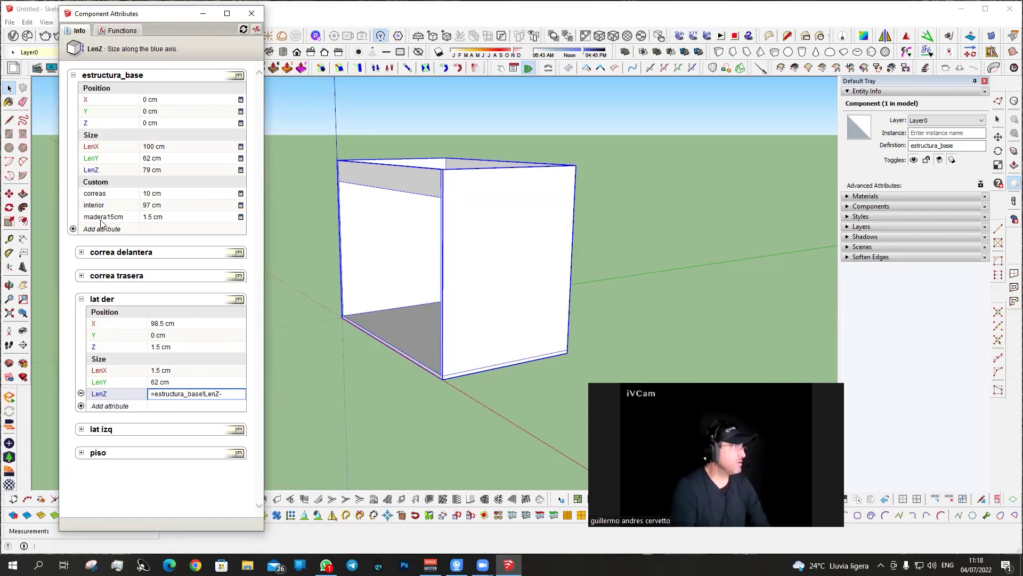
pyautogui.click(102, 221)
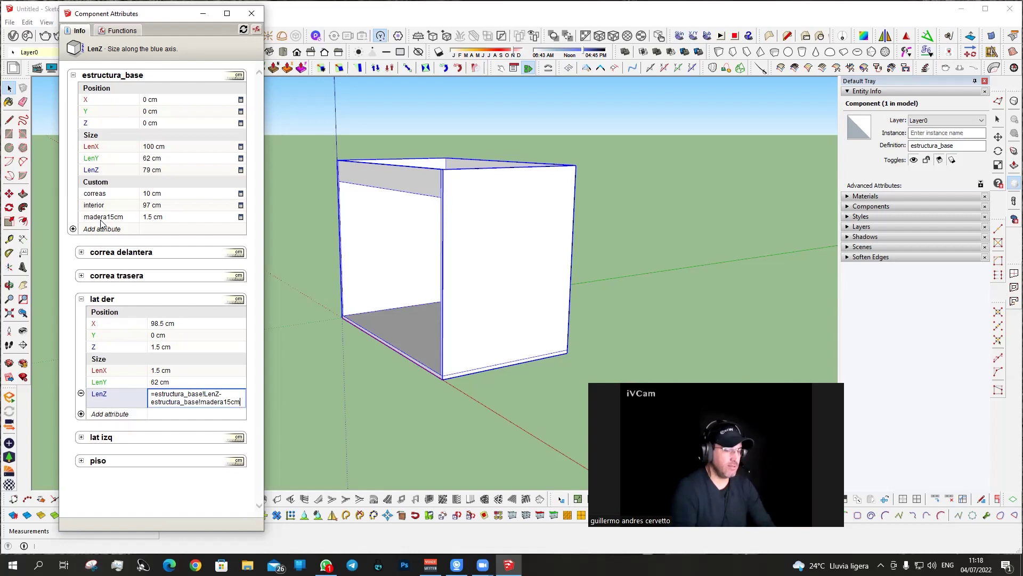
pyautogui.press('Return')
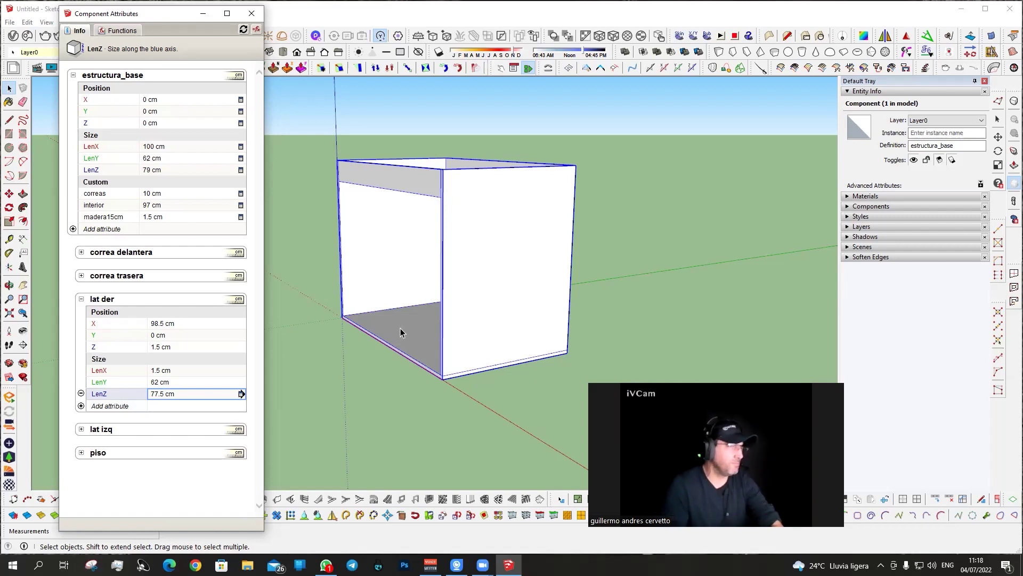
pyautogui.click(311, 363)
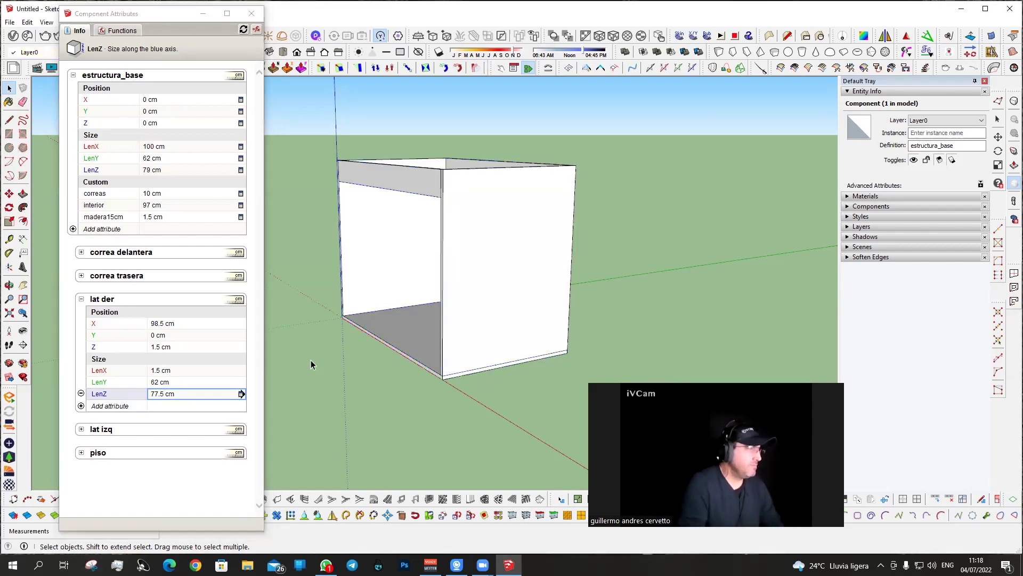
pyautogui.click(482, 317)
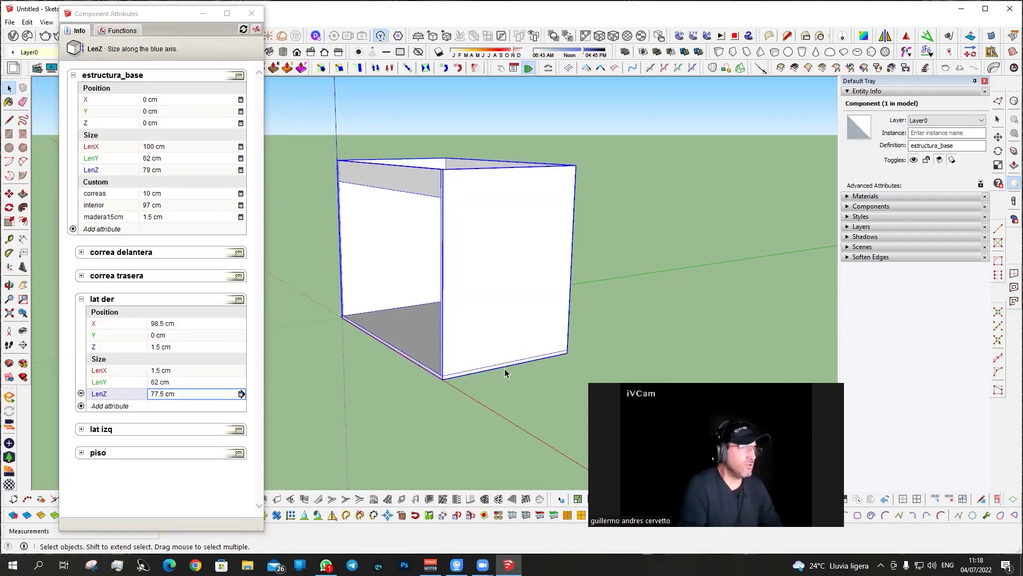
# Measure the carcass side edge from top corner to bottom corner with the Tape Measure.
pyautogui.scroll(1, 486, 318)
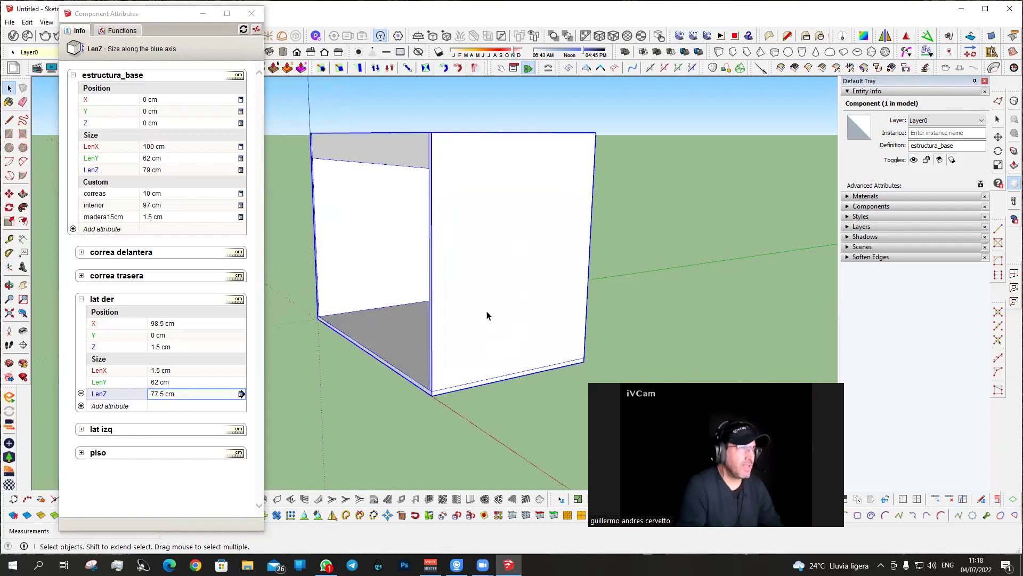
pyautogui.press('t')
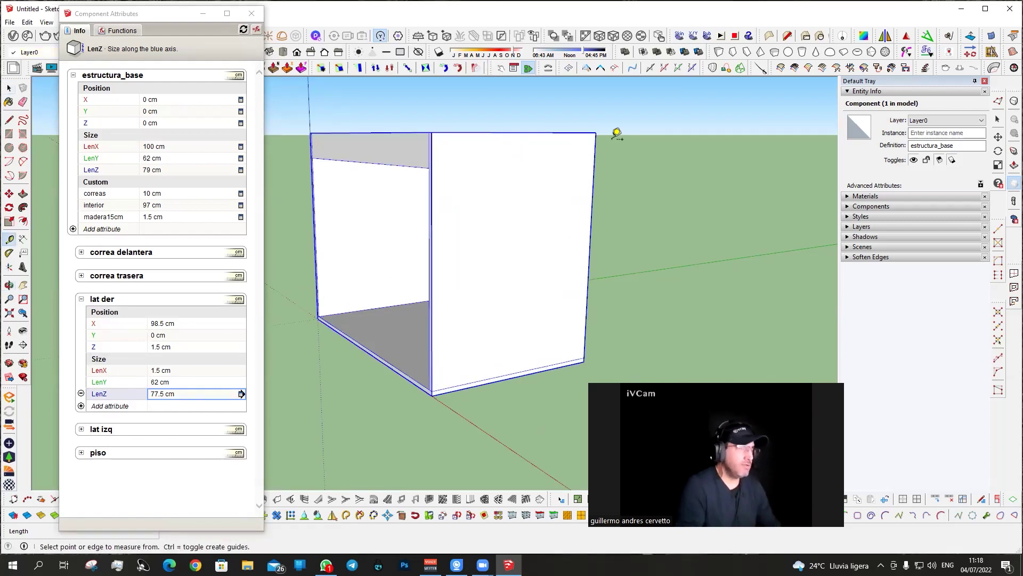
pyautogui.click(597, 132)
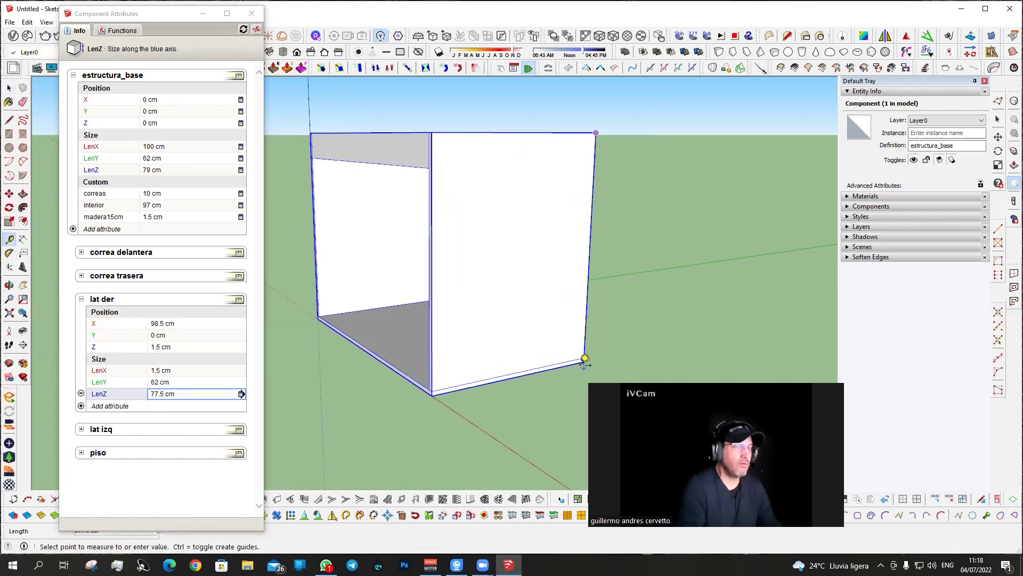
pyautogui.click(585, 360)
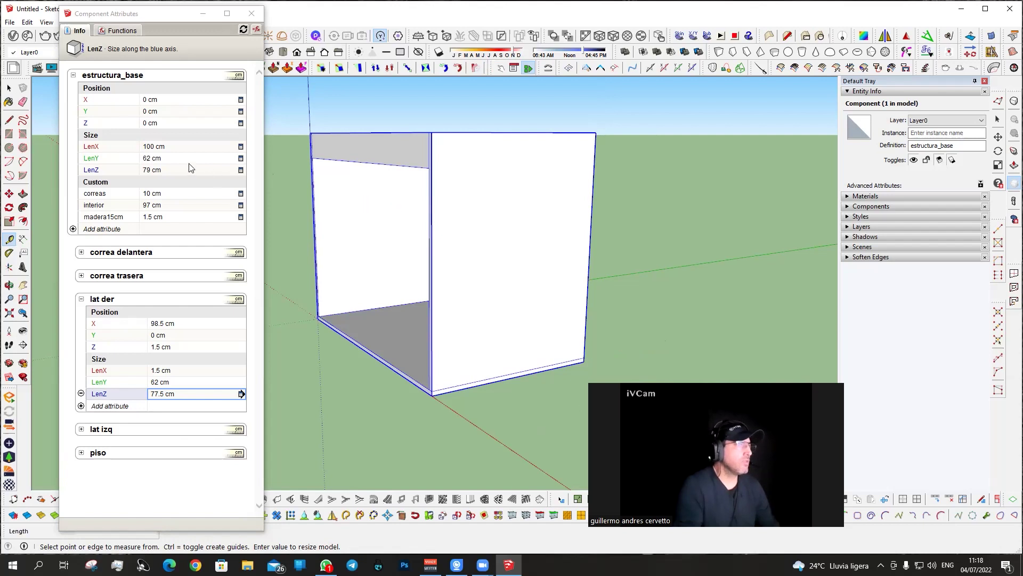
# Place a 79.00 cm height dimension and a 1.50 cm floor-thickness dimension beside the box.
pyautogui.click(22, 241)
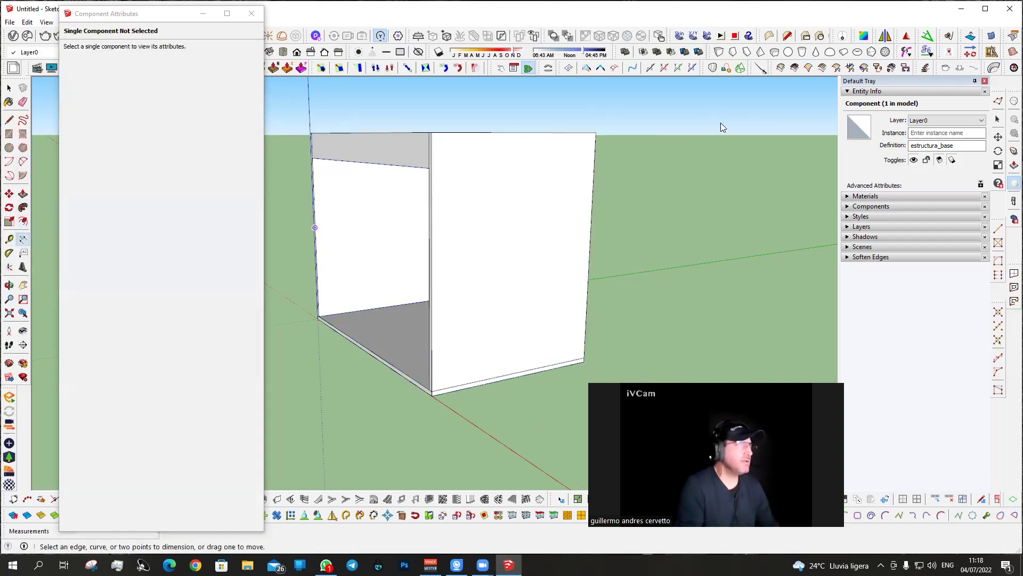
pyautogui.click(599, 131)
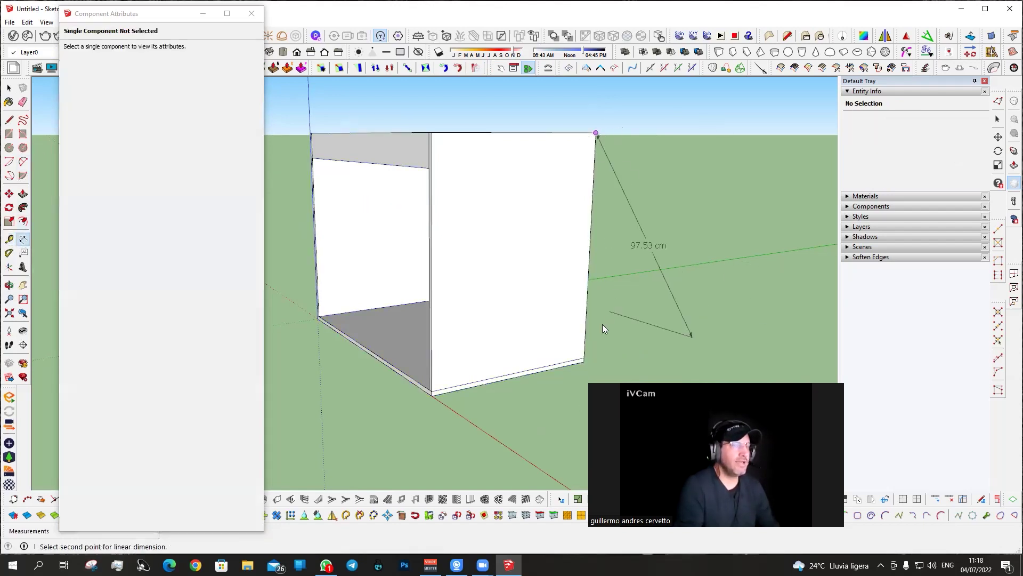
pyautogui.click(584, 363)
pyautogui.click(655, 343)
pyautogui.scroll(1, 594, 353)
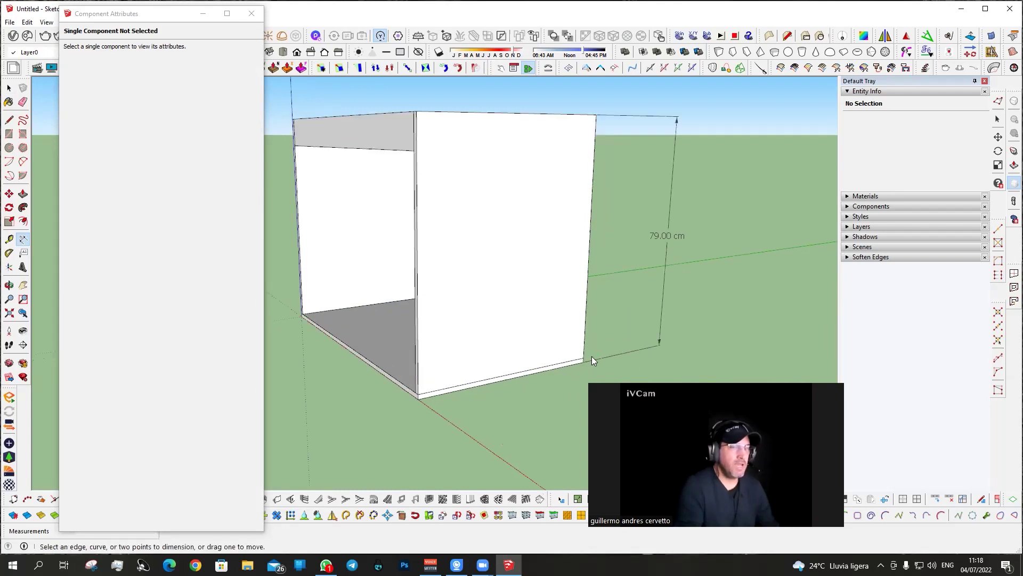
pyautogui.scroll(2, 591, 360)
pyautogui.click(585, 361)
pyautogui.click(579, 365)
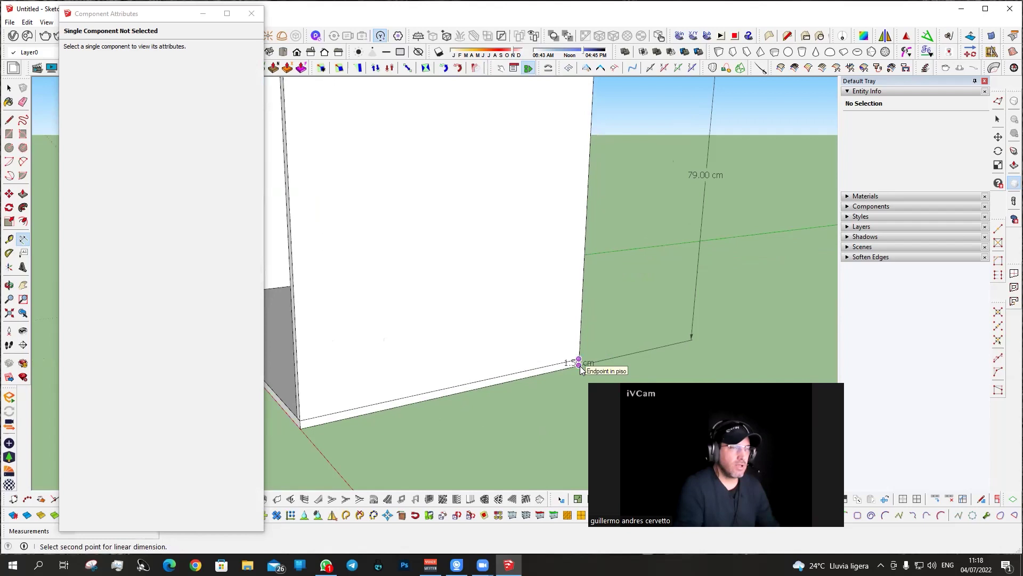
pyautogui.click(671, 343)
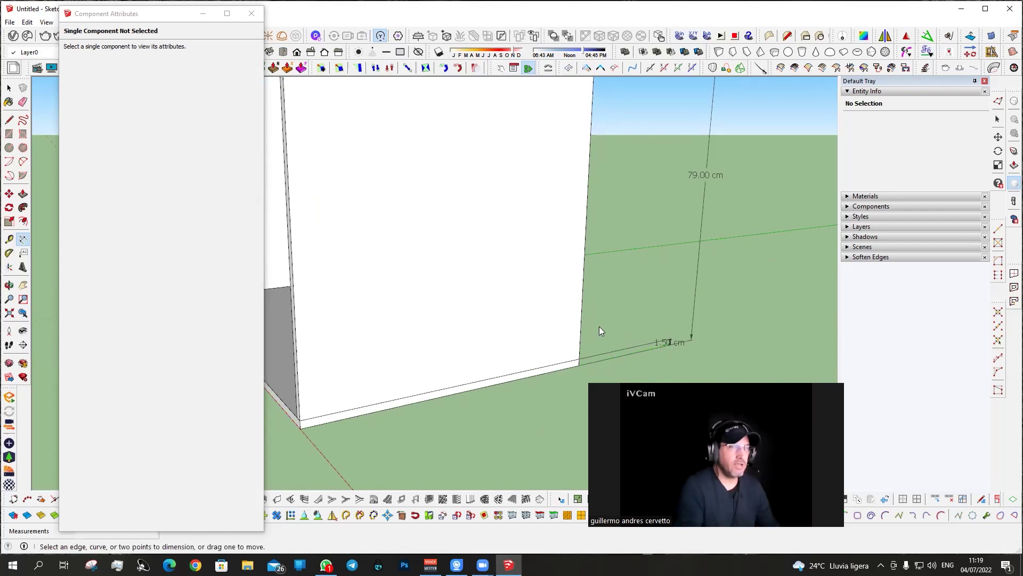
# Add the 77.50 cm side-panel height dimension, then select the carcass component.
pyautogui.scroll(-3, 599, 326)
pyautogui.click(601, 104)
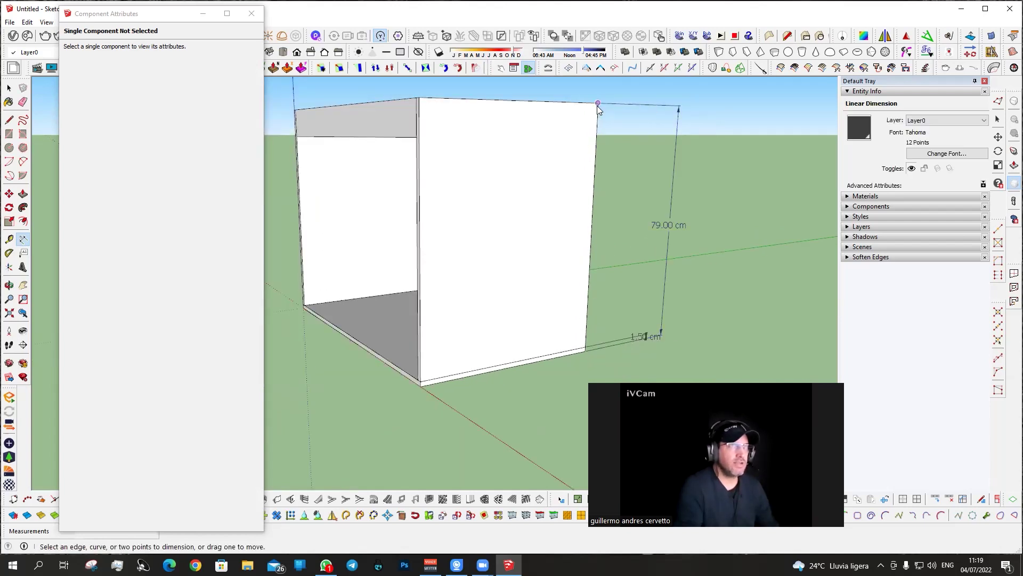
pyautogui.click(598, 103)
pyautogui.click(582, 346)
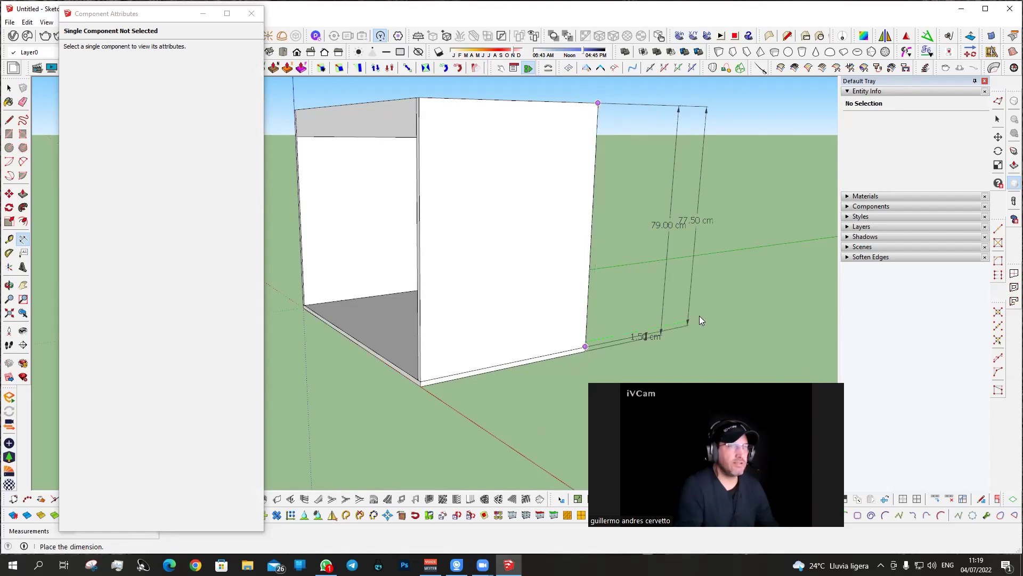
pyautogui.click(707, 317)
pyautogui.press('space')
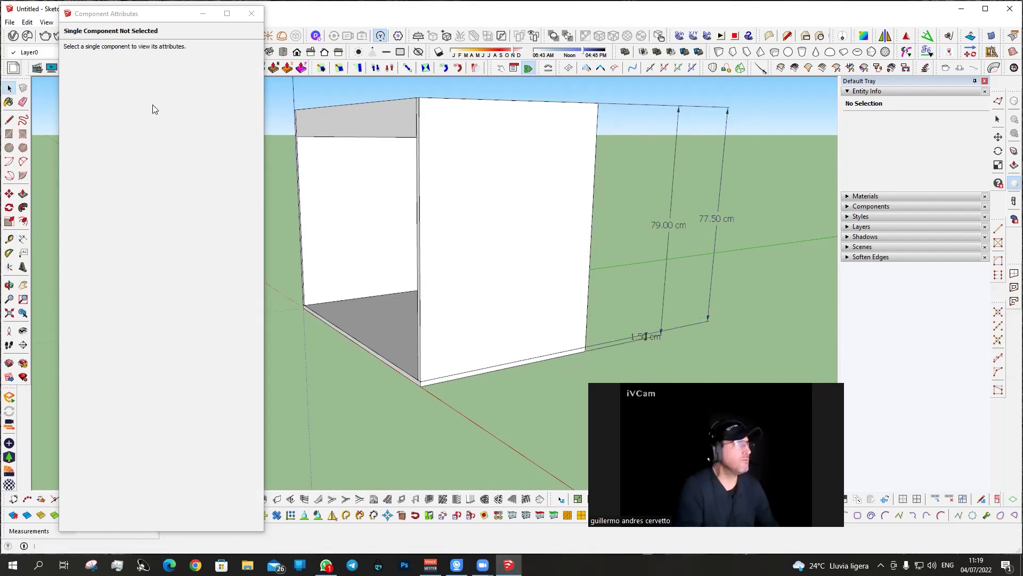
pyautogui.click(532, 188)
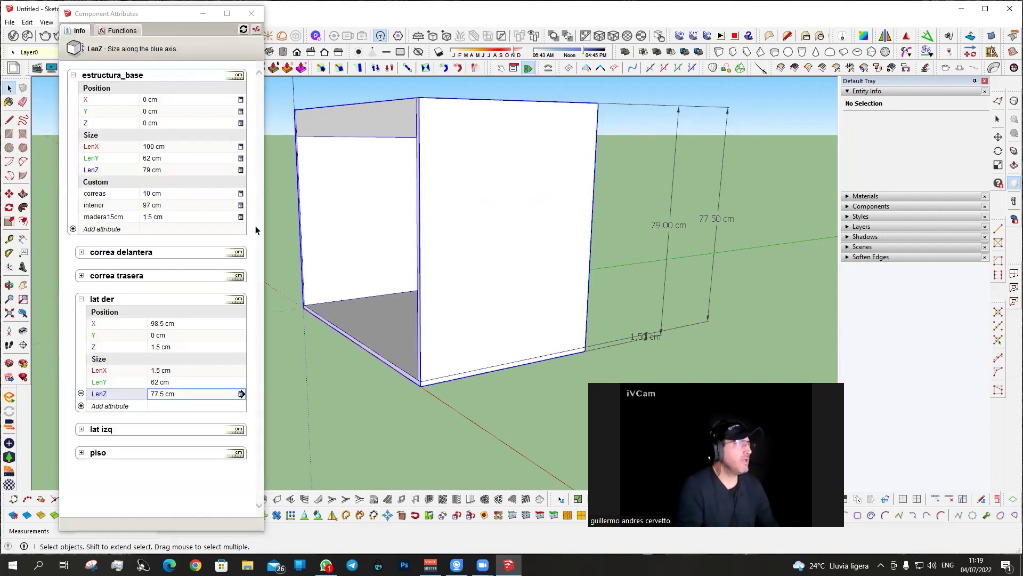
# Confirm the lat der height formula and delete the dimension annotations.
pyautogui.click(152, 395)
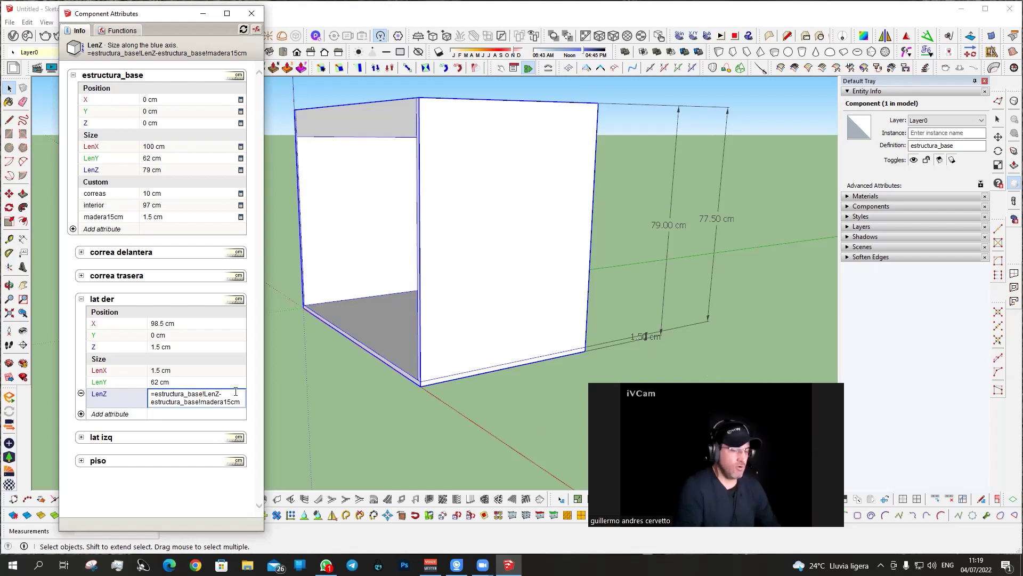
pyautogui.press('Return')
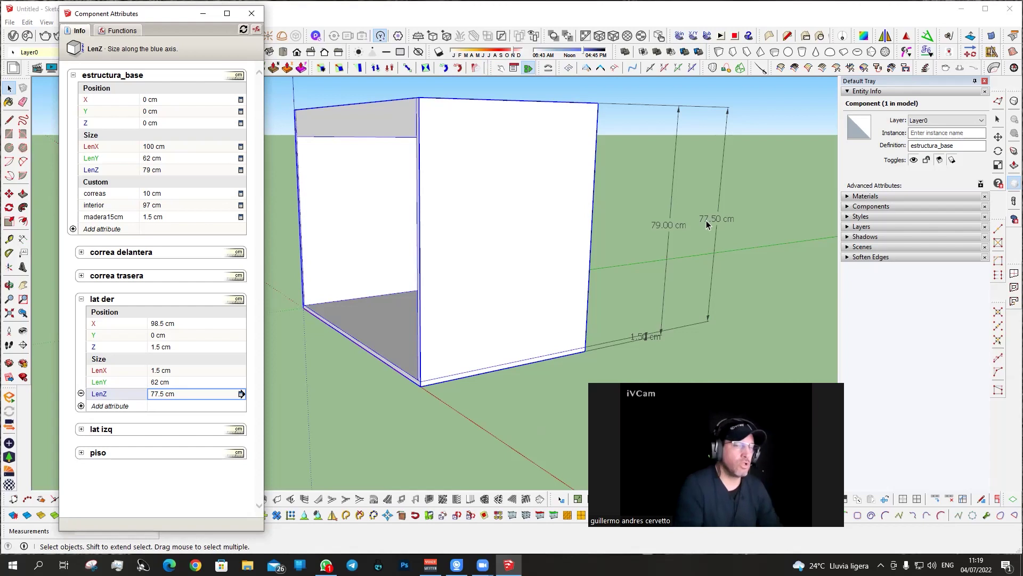
pyautogui.moveTo(706, 219); pyautogui.dragTo(728, 159, button='middle')
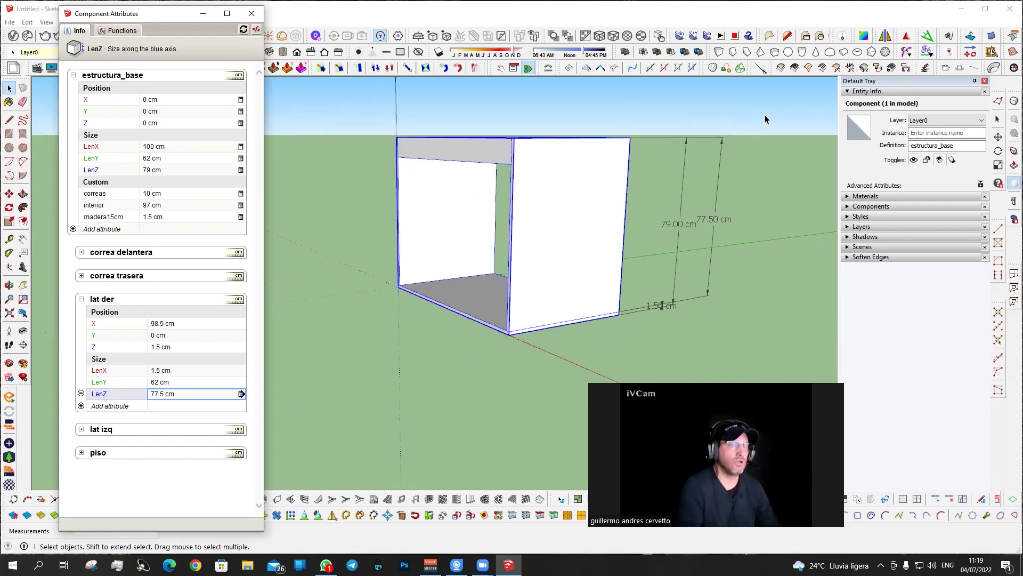
pyautogui.click(656, 307)
pyautogui.press('Delete')
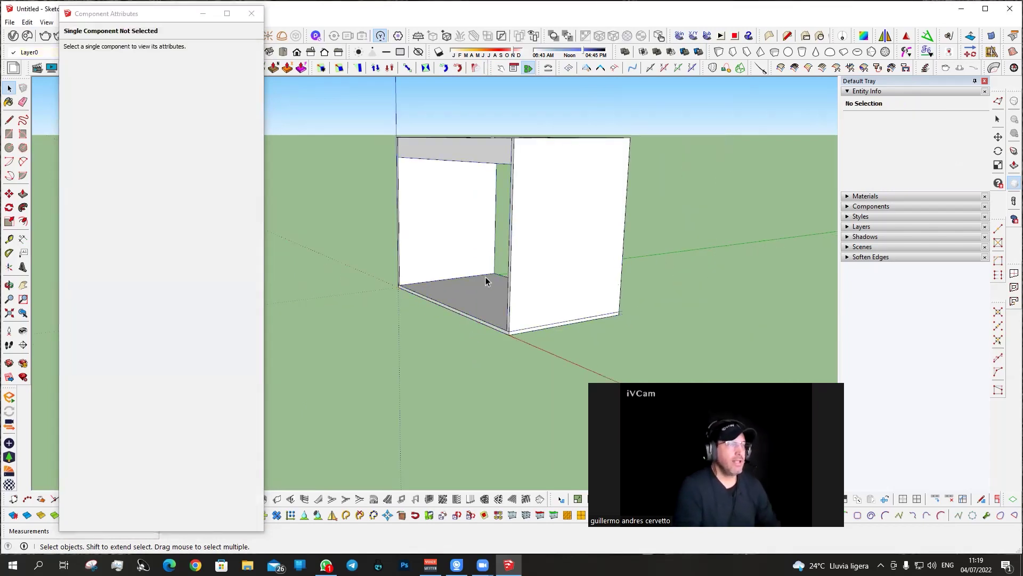
# Orbit around the carcass and collapse the lat der attribute group.
pyautogui.click(486, 281)
pyautogui.moveTo(437, 304)
pyautogui.mouseDown(button='middle')
pyautogui.moveTo(658, 306)
pyautogui.moveTo(356, 290)
pyautogui.mouseUp(button='middle')
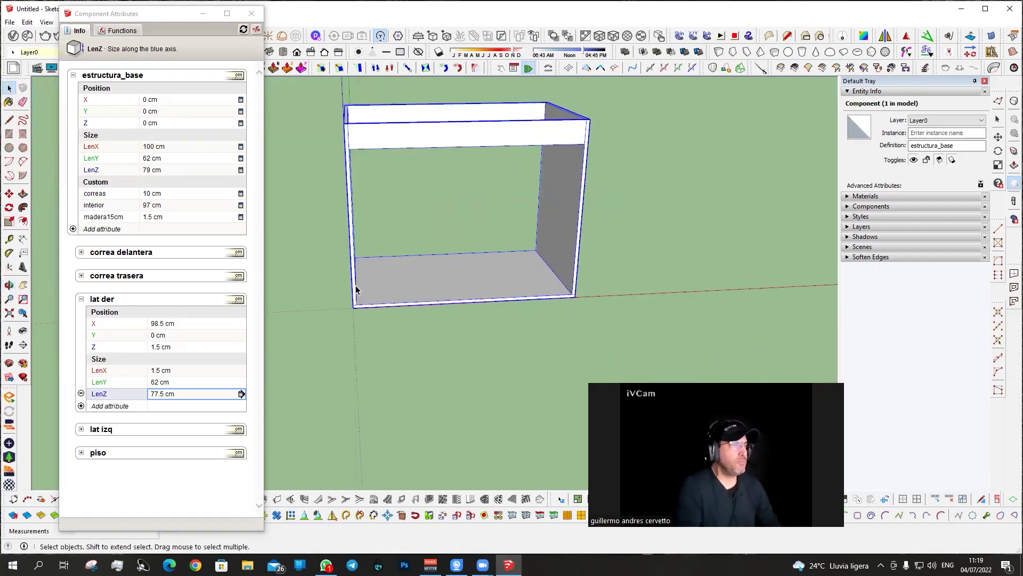
pyautogui.scroll(2, 356, 289)
pyautogui.moveTo(482, 272)
pyautogui.mouseDown(button='middle')
pyautogui.moveTo(530, 272)
pyautogui.moveTo(485, 231)
pyautogui.mouseUp(button='middle')
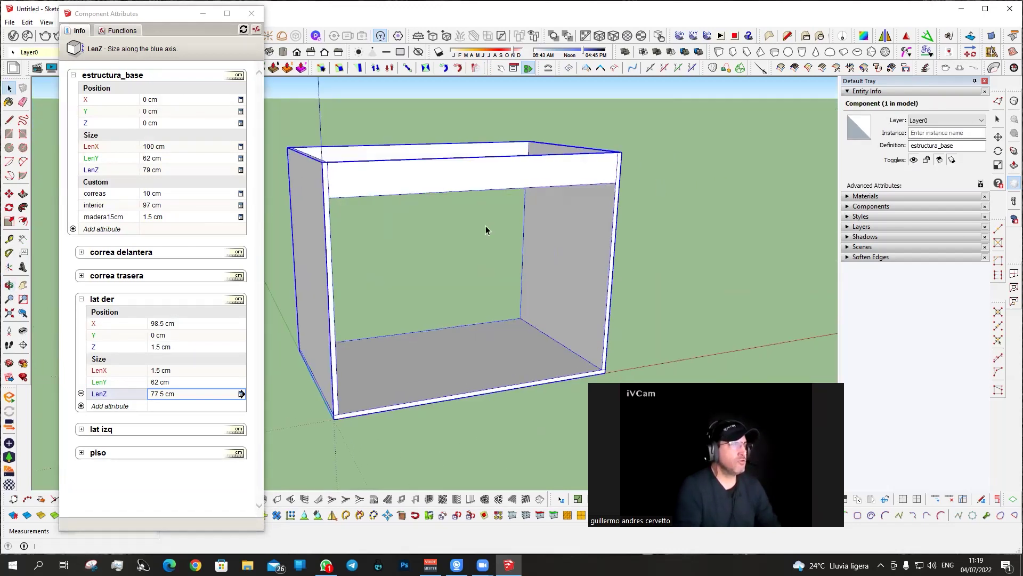
pyautogui.scroll(2, 384, 415)
pyautogui.moveTo(381, 413); pyautogui.dragTo(285, 372, button='middle')
pyautogui.click(81, 299)
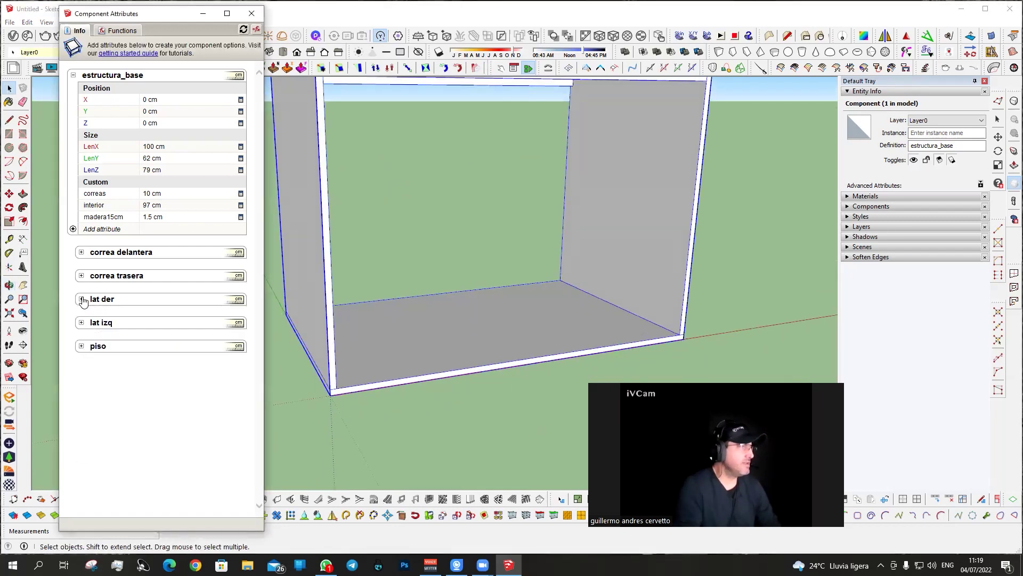
# Add all Position and Size attributes to the piso panel.
pyautogui.click(82, 346)
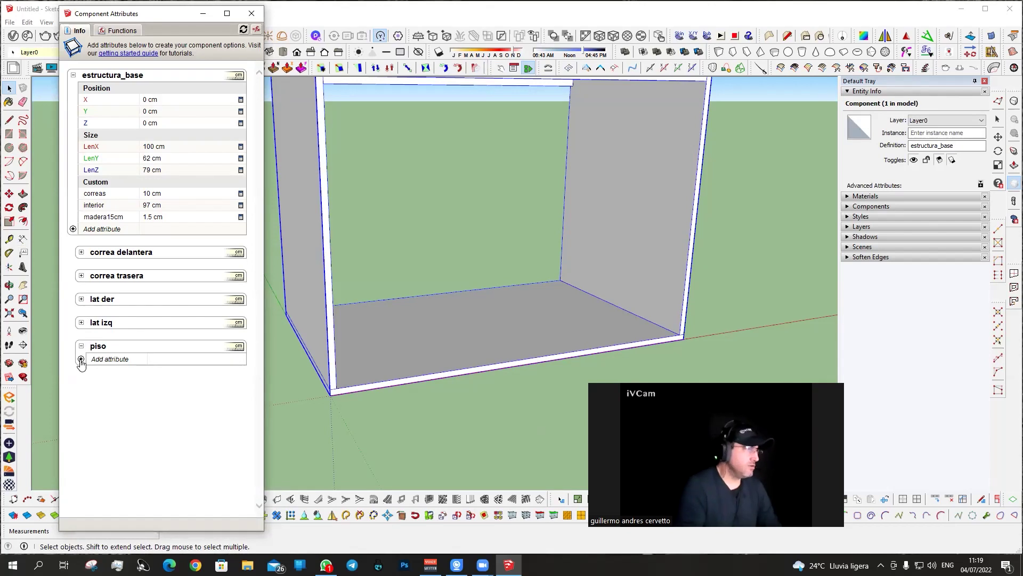
pyautogui.click(81, 361)
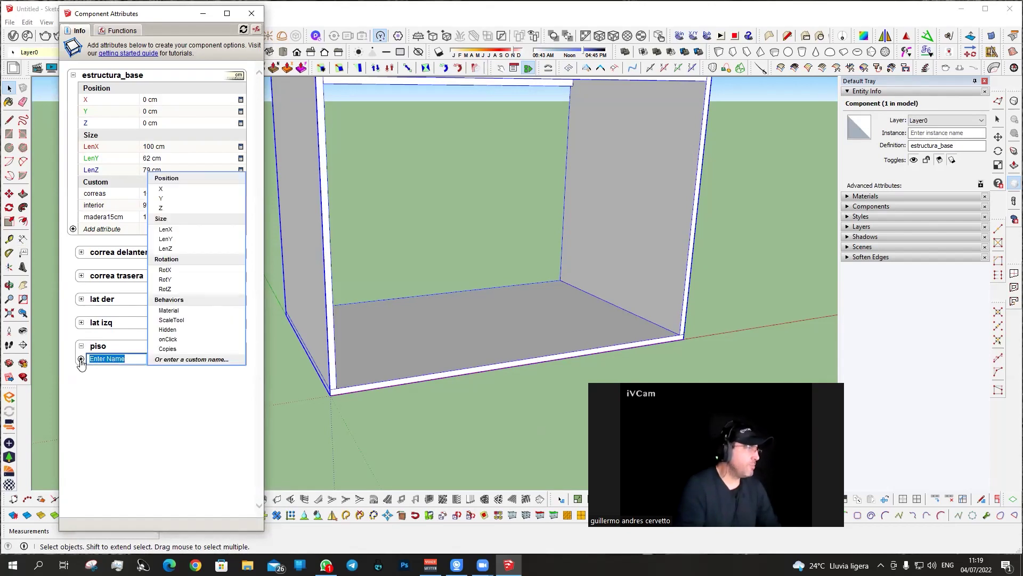
pyautogui.click(167, 182)
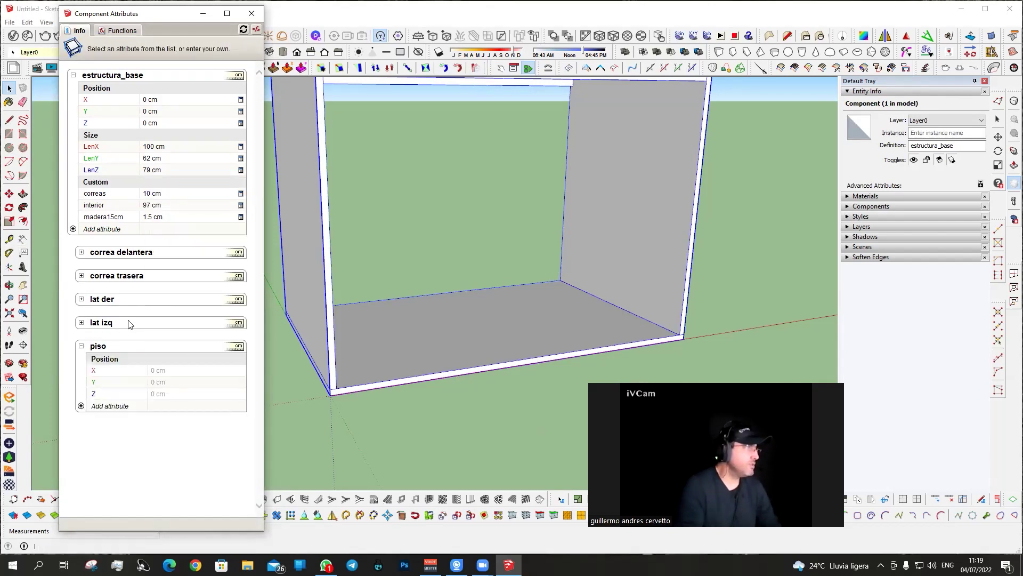
pyautogui.click(81, 406)
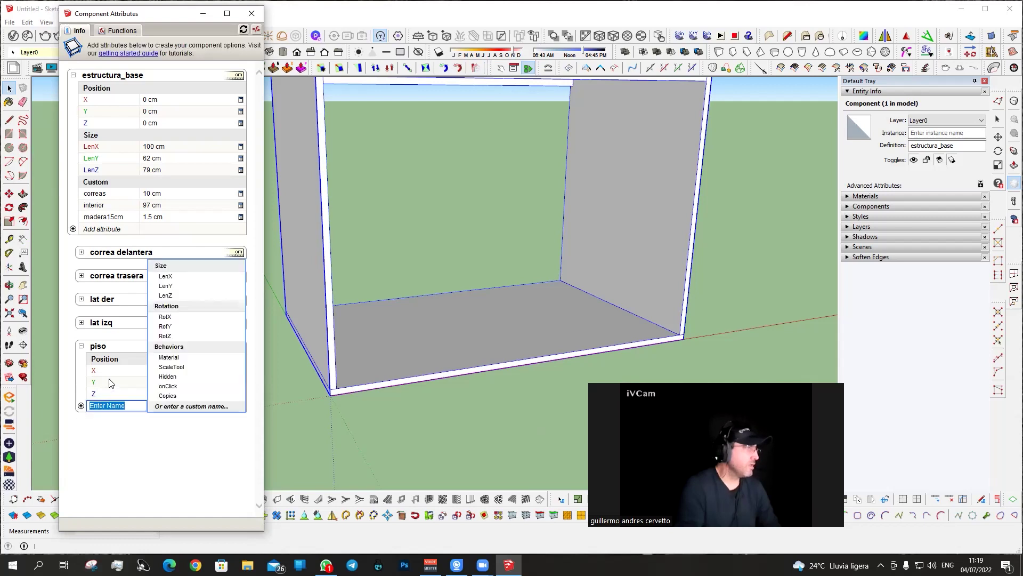
pyautogui.click(162, 266)
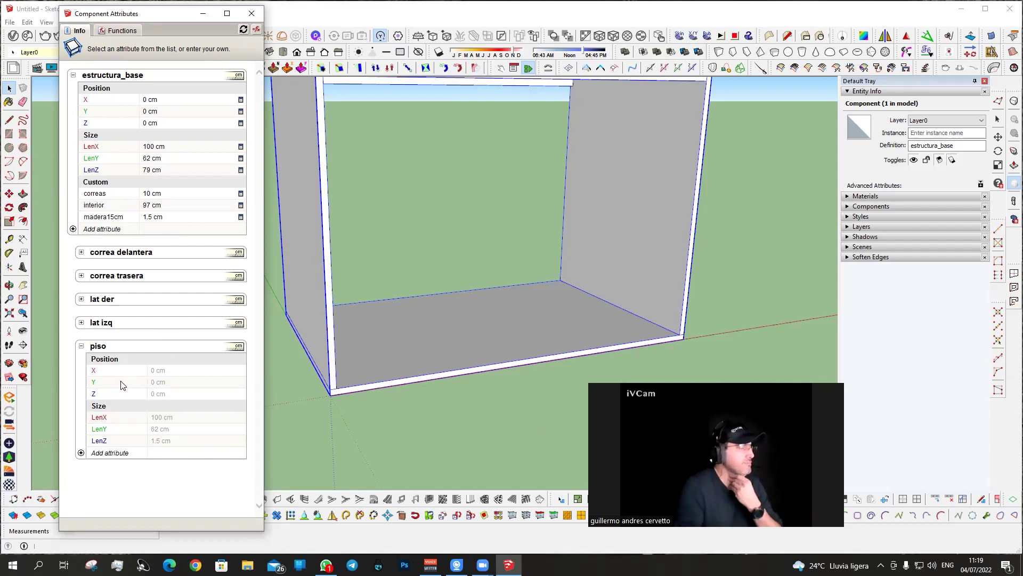
# Set piso's X, Y and Z positions to 0, dismissing the reserved-attribute warning.
pyautogui.click(157, 373)
pyautogui.click(159, 371)
pyautogui.moveTo(176, 371); pyautogui.dragTo(116, 373)
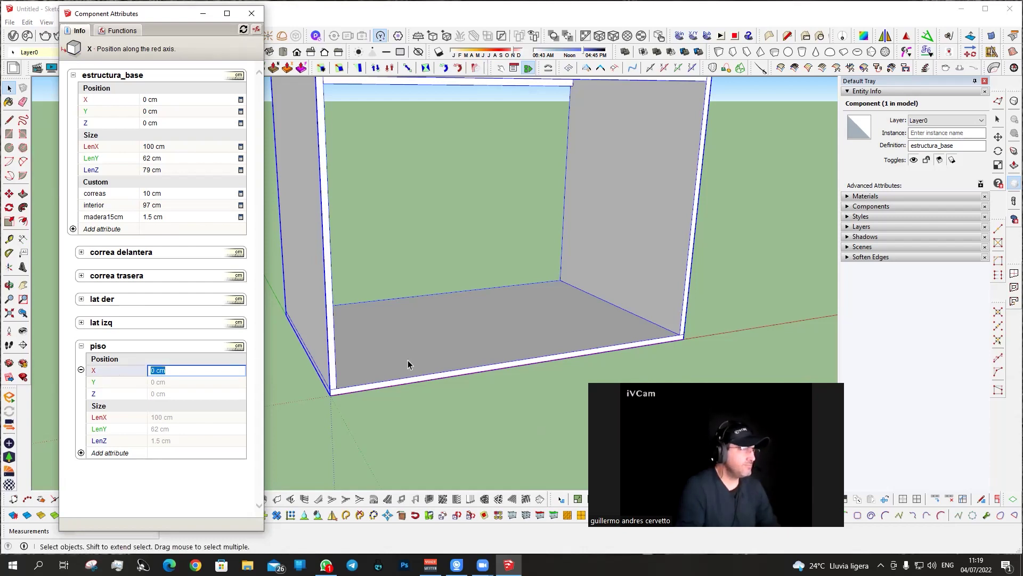
pyautogui.write('=0')
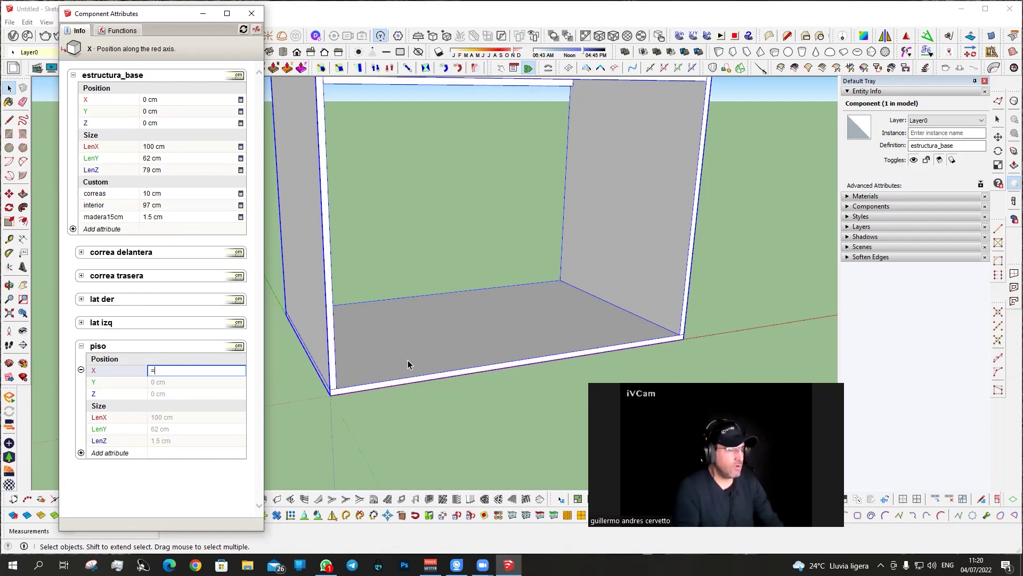
pyautogui.press('Return')
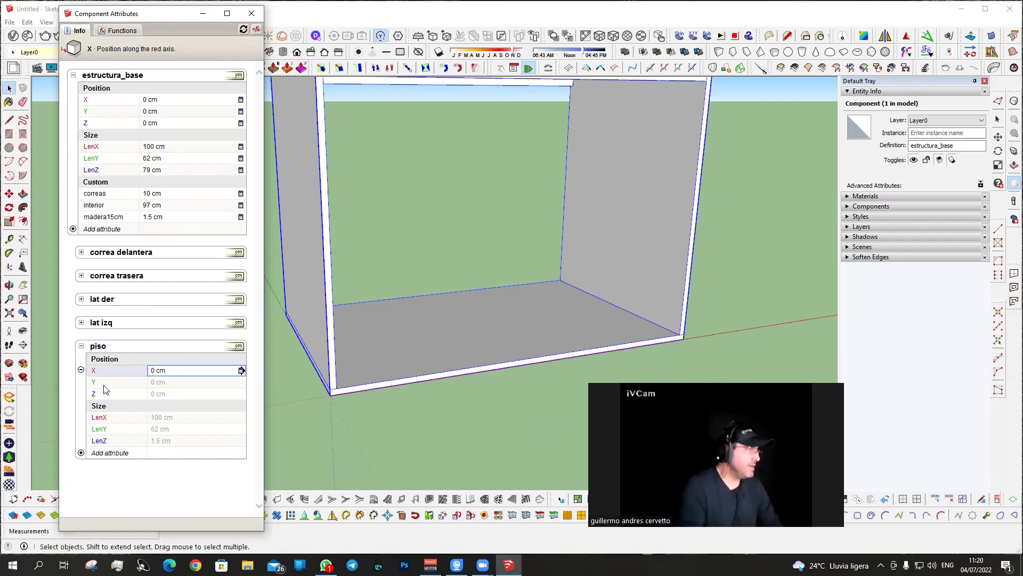
pyautogui.click(155, 382)
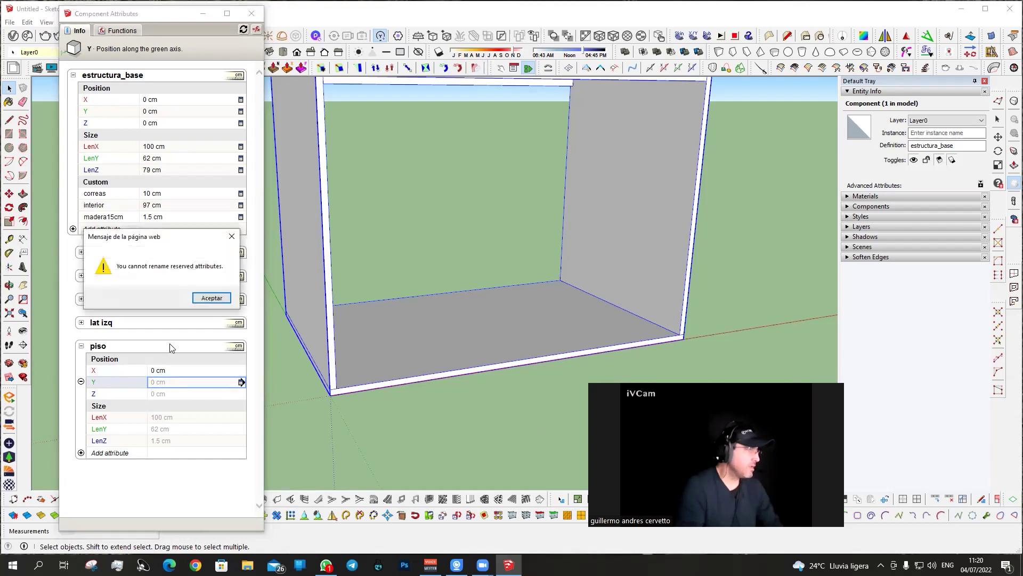
pyautogui.click(211, 298)
pyautogui.click(156, 383)
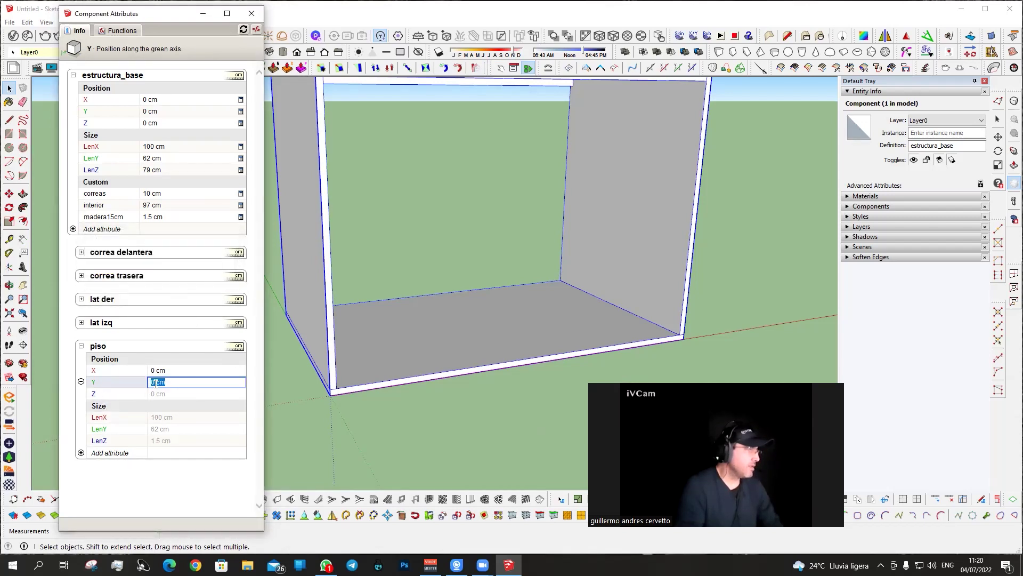
pyautogui.write('=0')
pyautogui.press('Return')
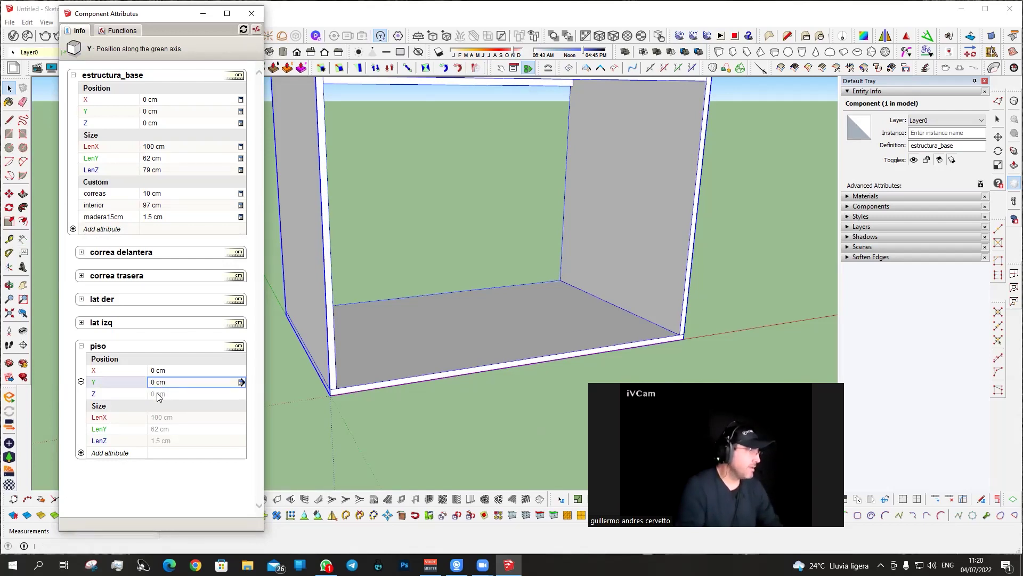
pyautogui.click(160, 395)
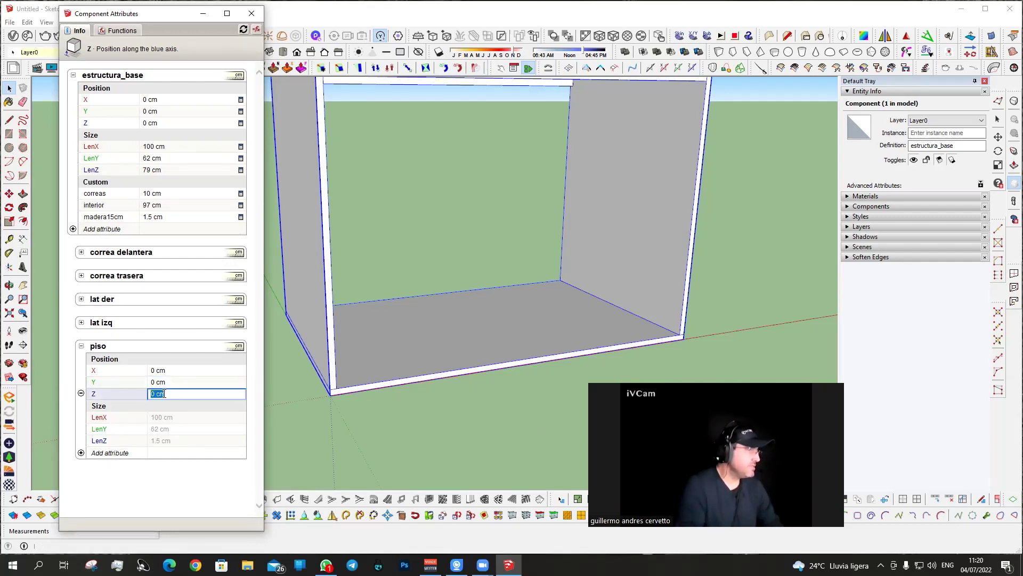
pyautogui.write('=00')
pyautogui.press('Return')
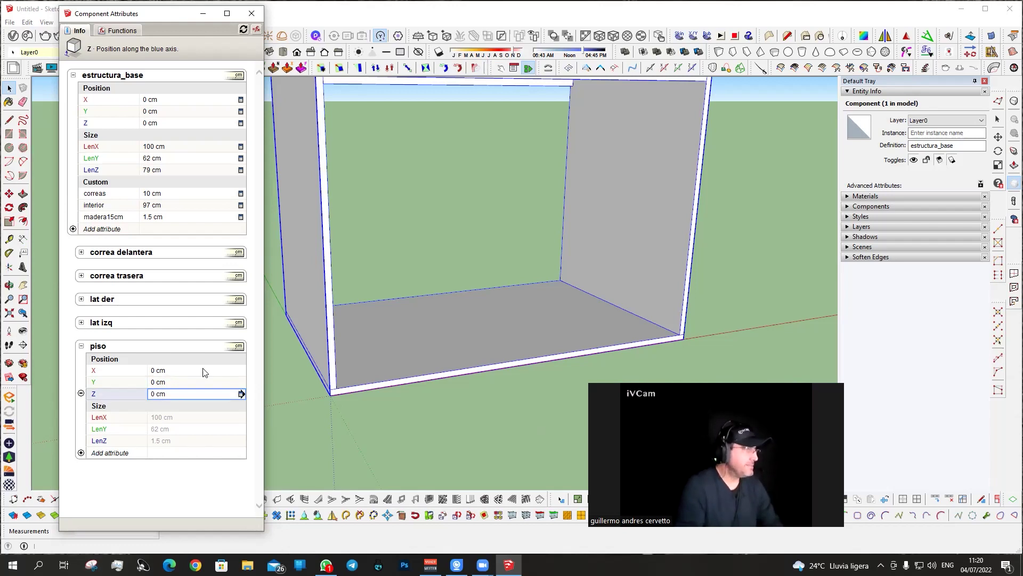
# Begin piso's Z formula as =estructura_base!LenZ minus.
pyautogui.moveTo(420, 313); pyautogui.dragTo(452, 320, button='middle')
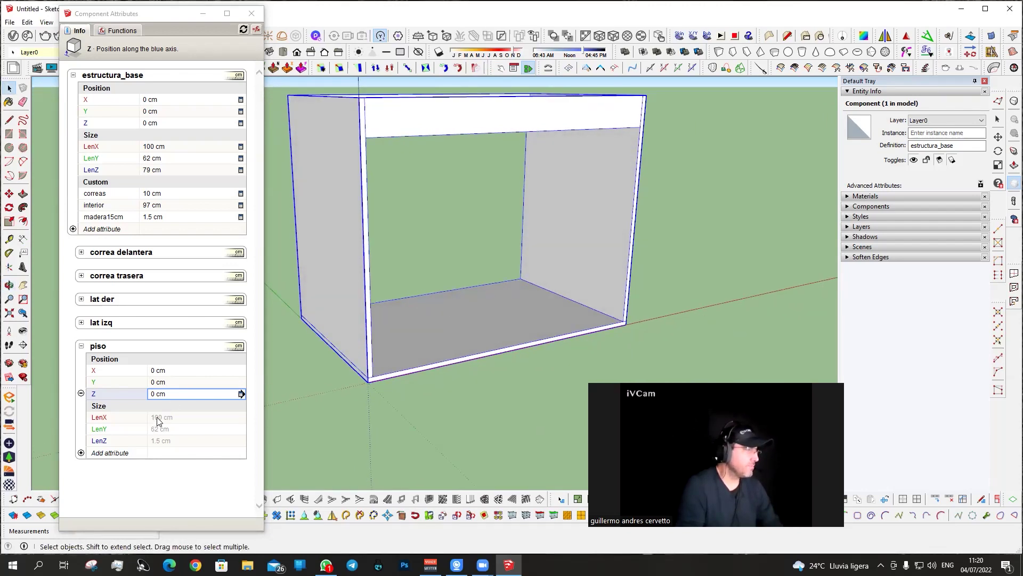
pyautogui.click(156, 417)
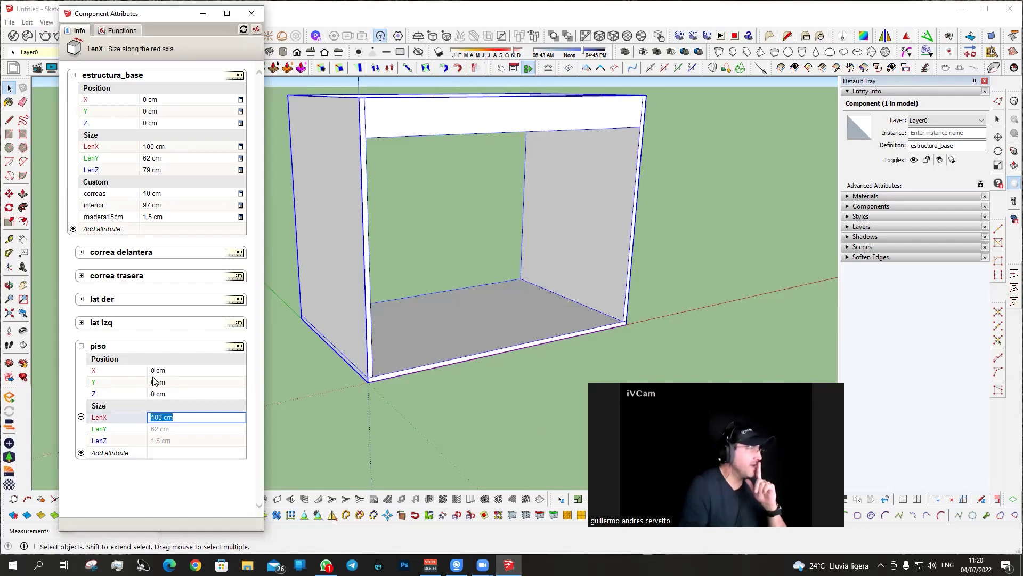
pyautogui.moveTo(273, 375)
pyautogui.mouseDown(button='middle')
pyautogui.moveTo(290, 362)
pyautogui.moveTo(379, 367)
pyautogui.mouseUp(button='middle')
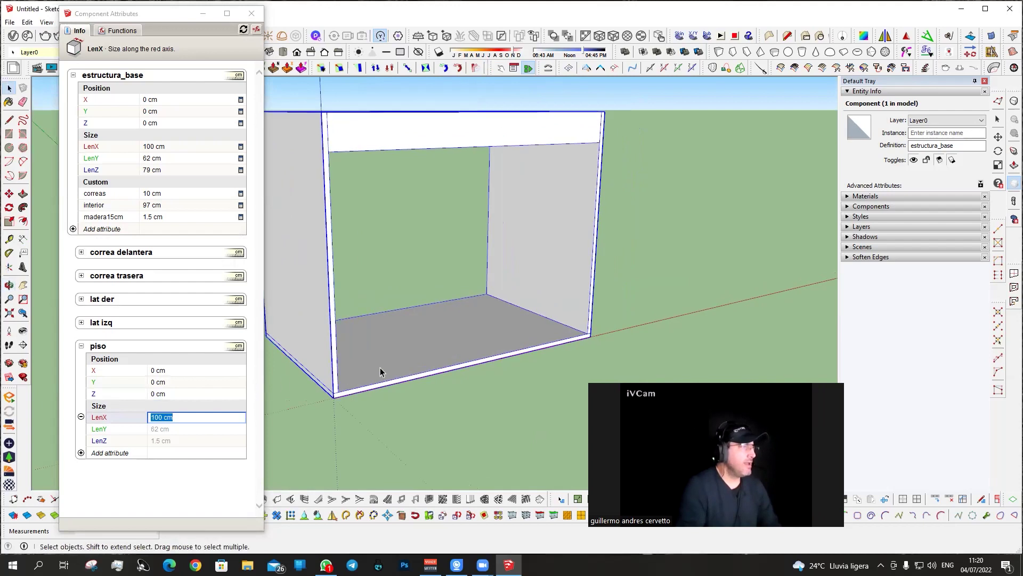
pyautogui.click(170, 394)
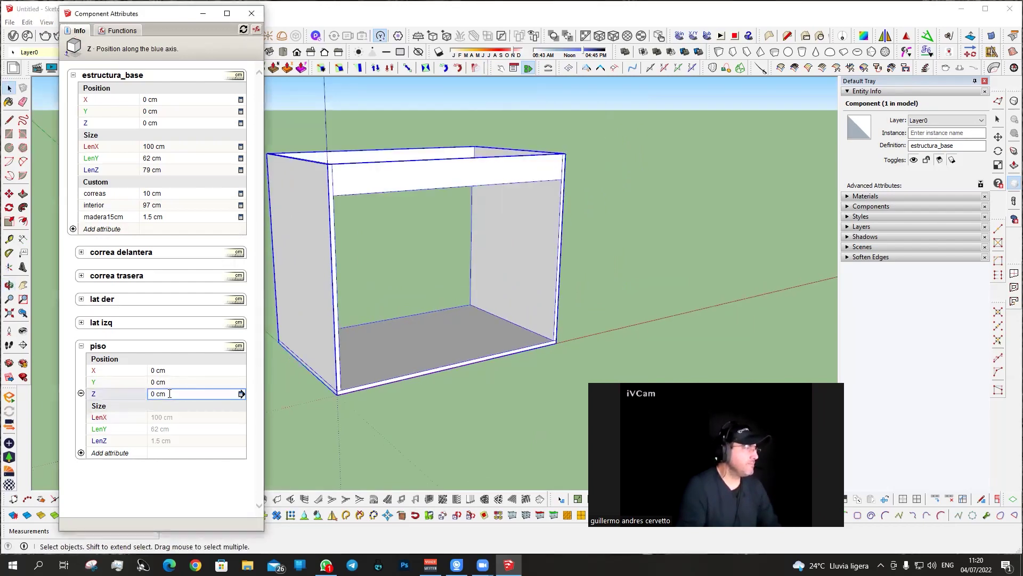
pyautogui.write('=')
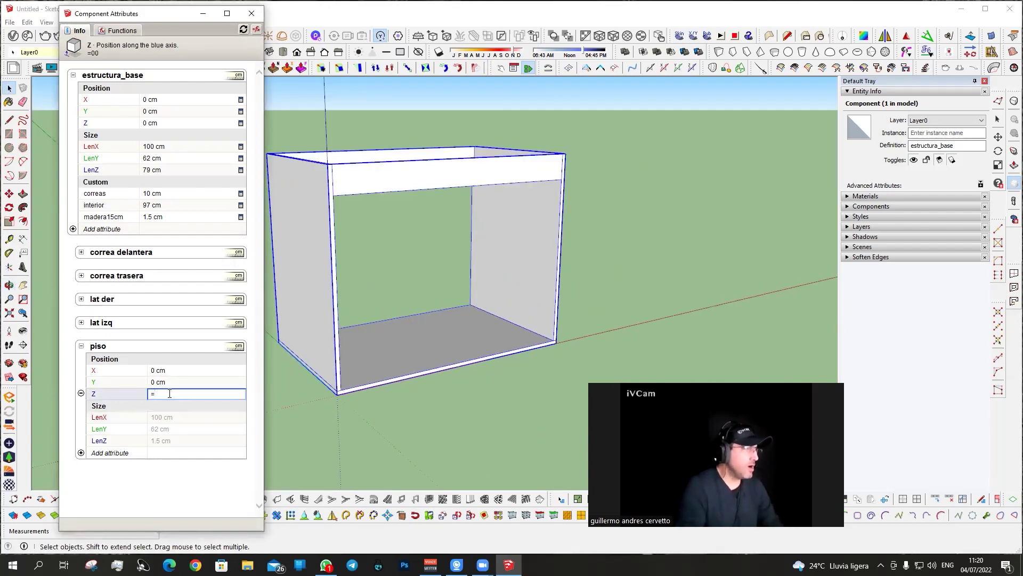
pyautogui.click(93, 171)
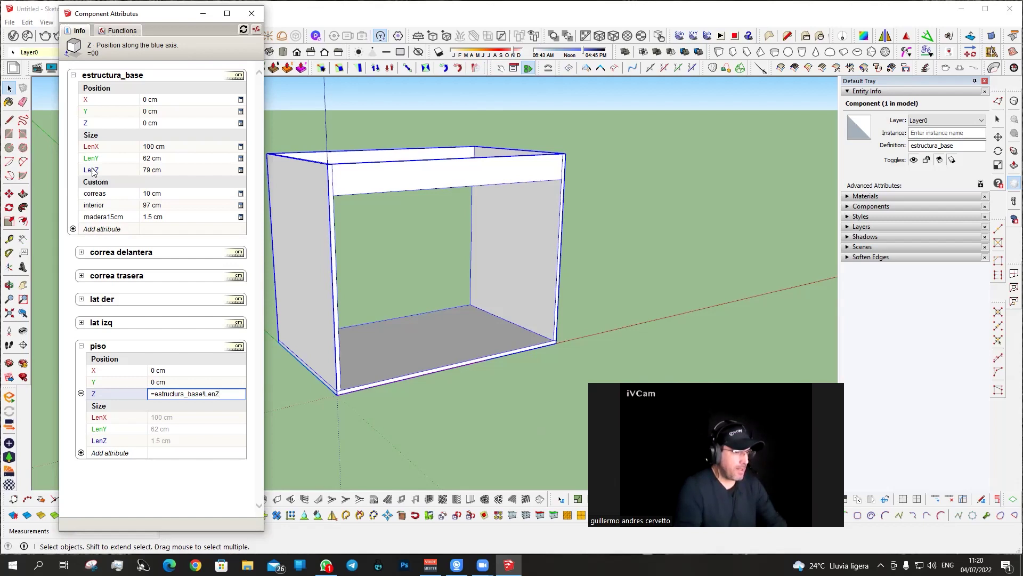
pyautogui.write('-')
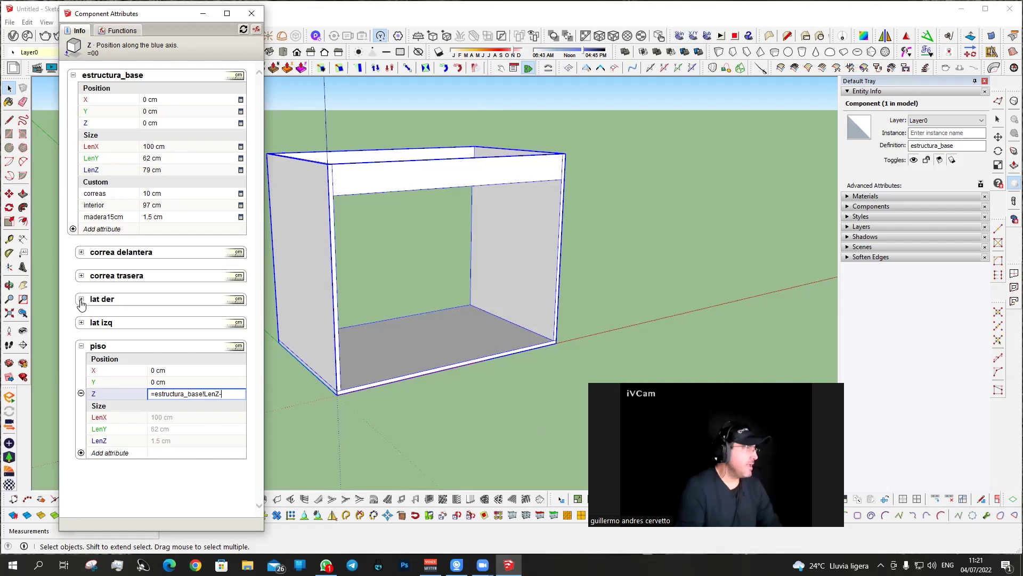
# Review lat izq's LenZ height formula, leaving it unchanged.
pyautogui.click(81, 323)
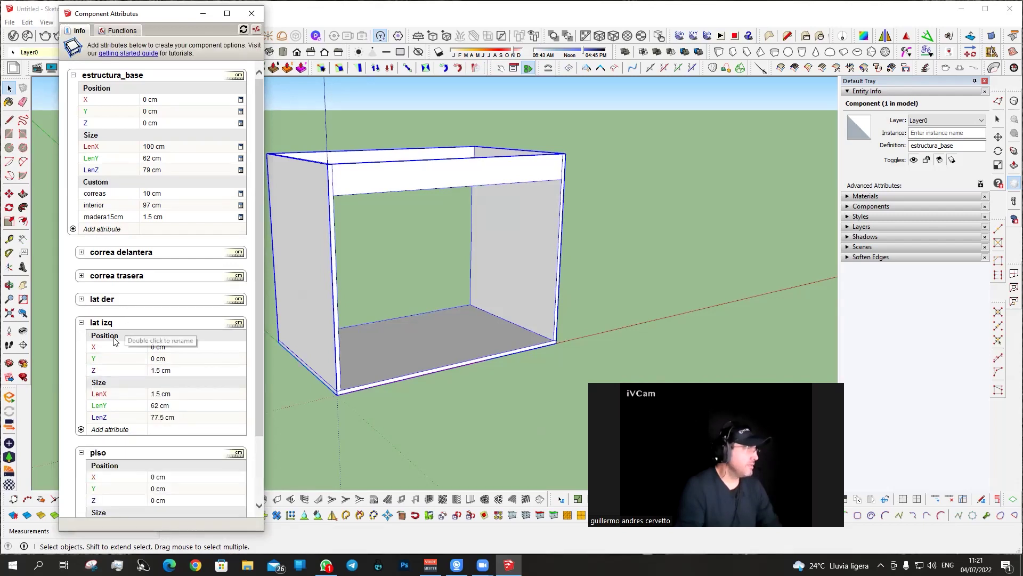
pyautogui.click(101, 419)
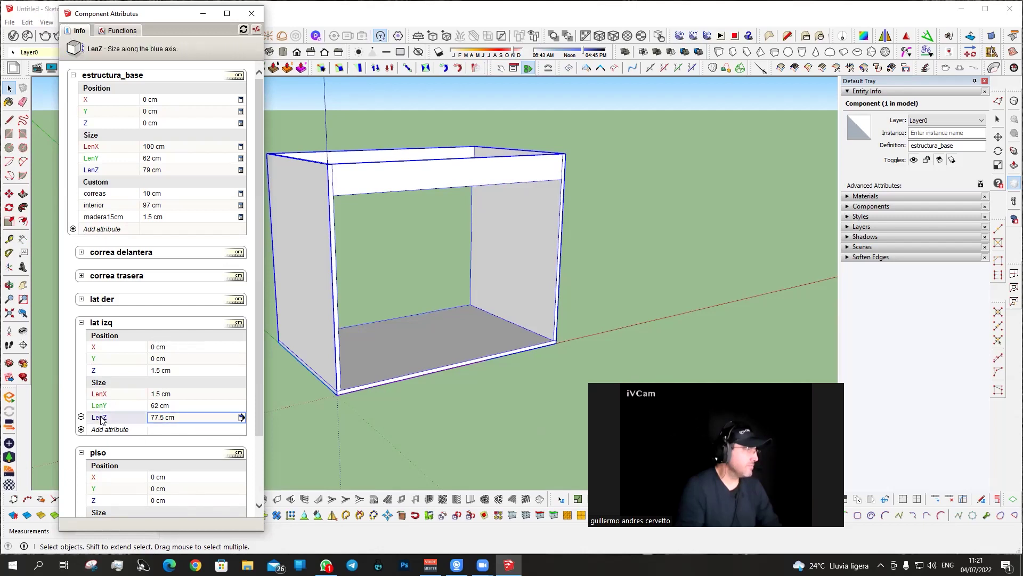
pyautogui.click(160, 417)
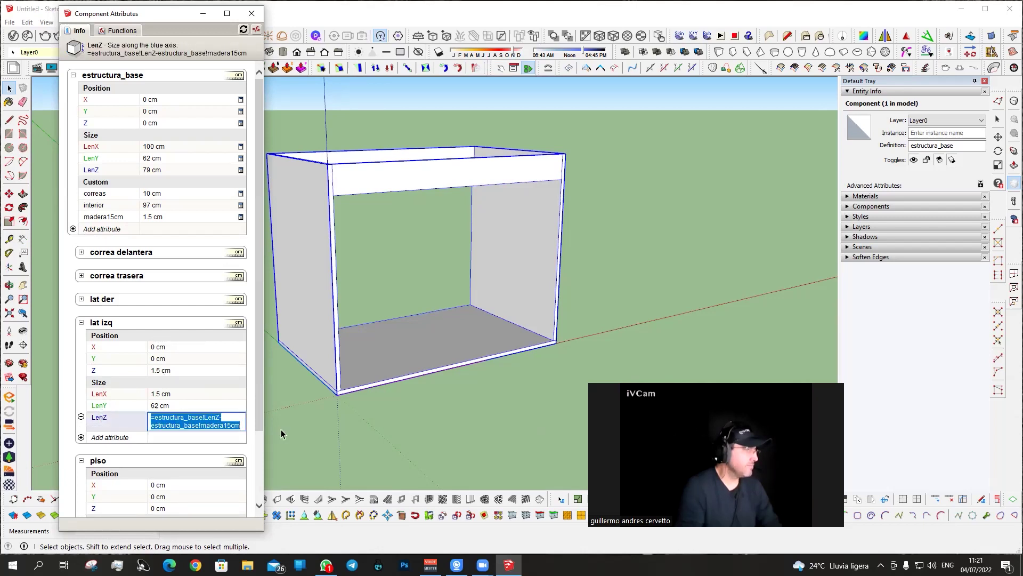
pyautogui.press('Return')
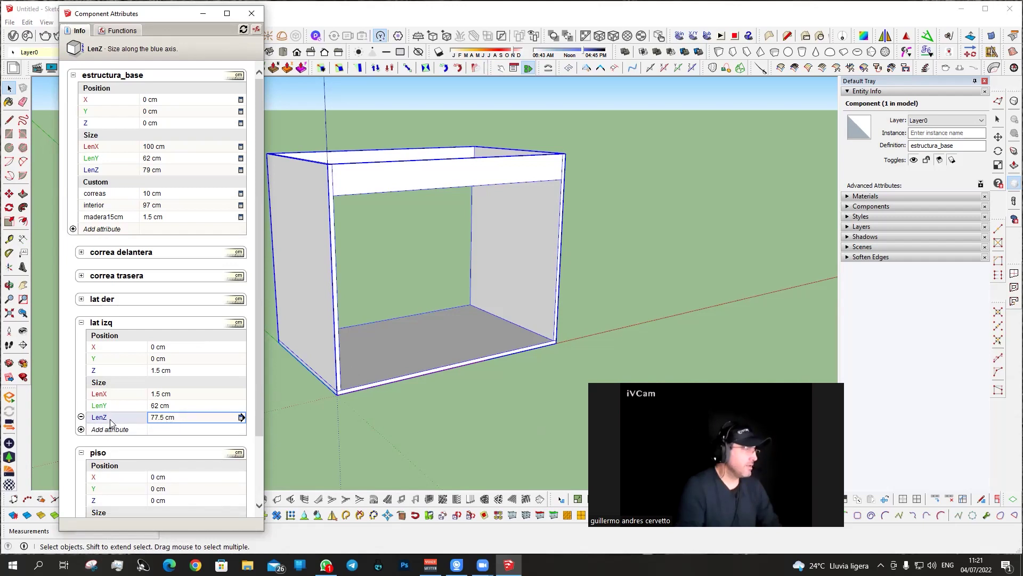
pyautogui.scroll(-3, 161, 400)
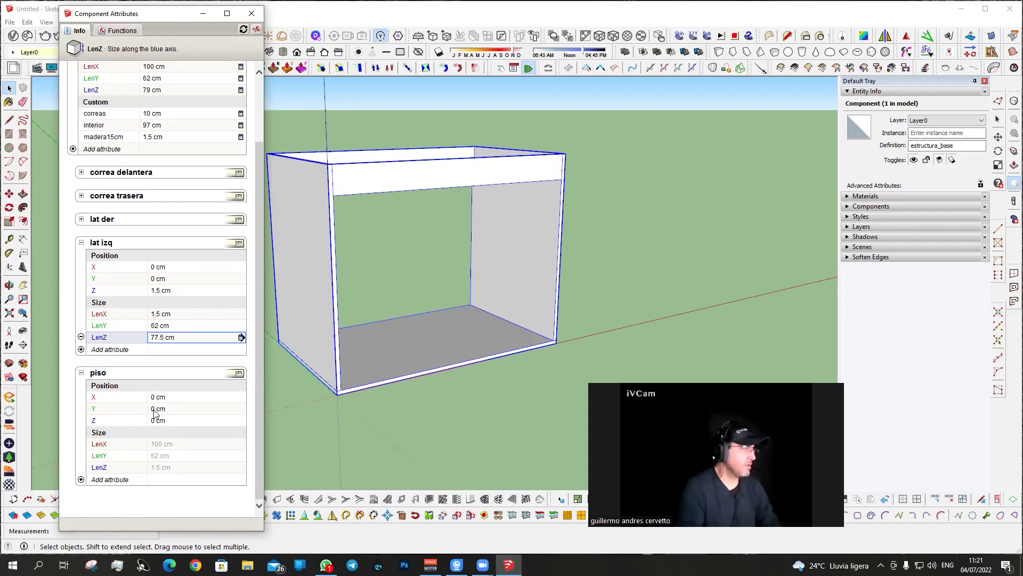
# Confirm piso's Y position and set its Z position to 0.
pyautogui.click(154, 409)
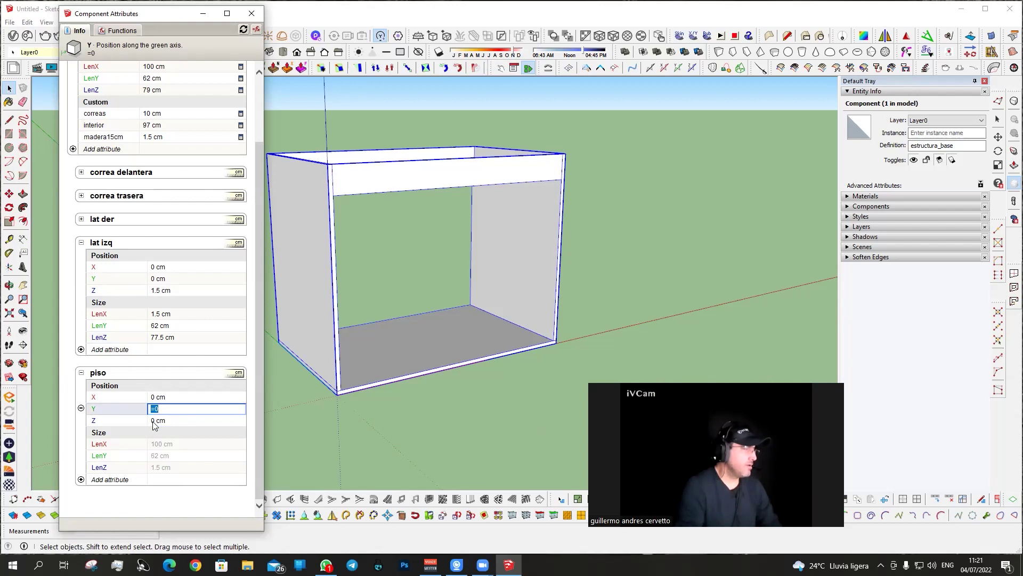
pyautogui.click(154, 421)
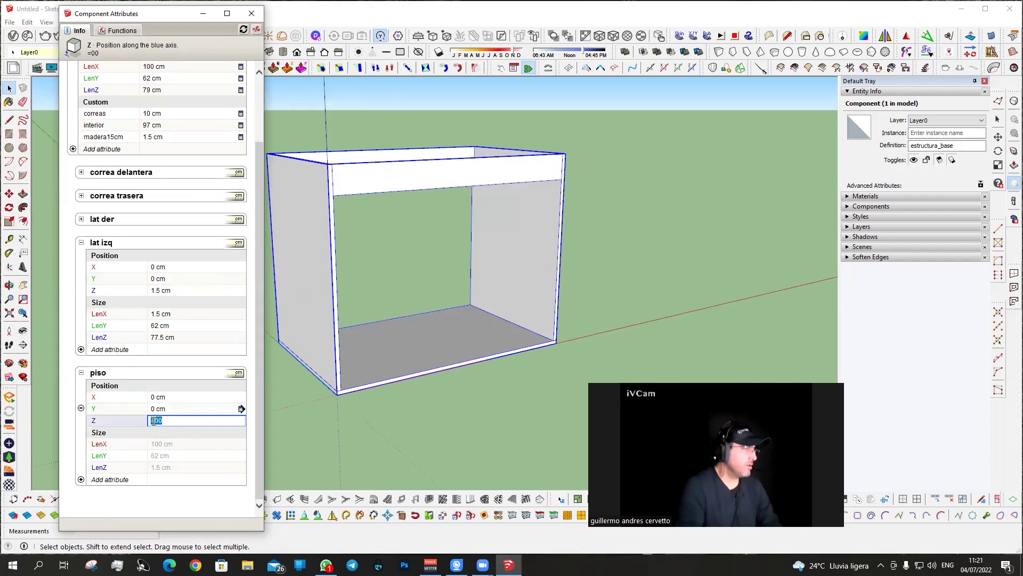
pyautogui.write('0')
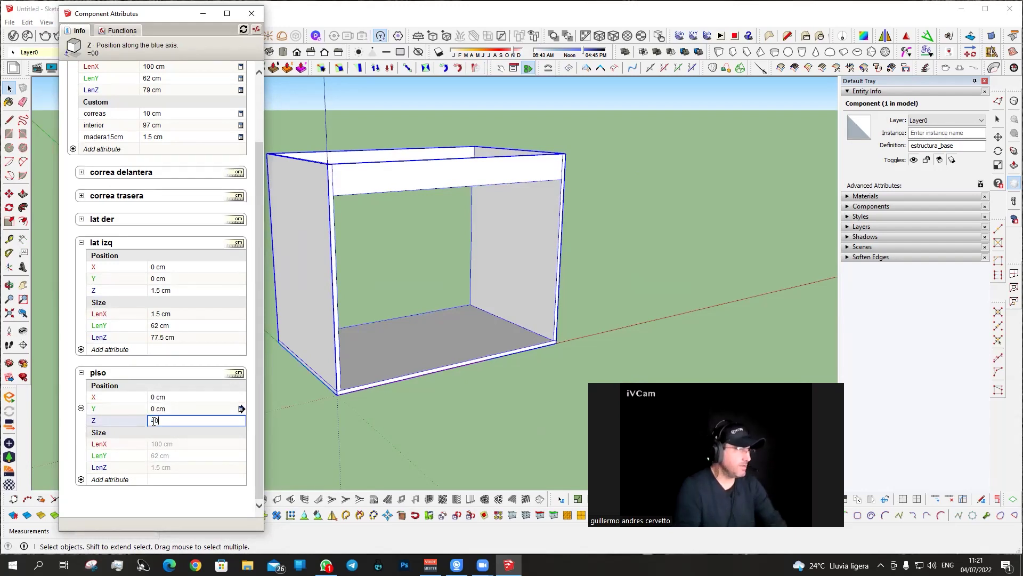
pyautogui.press('Return')
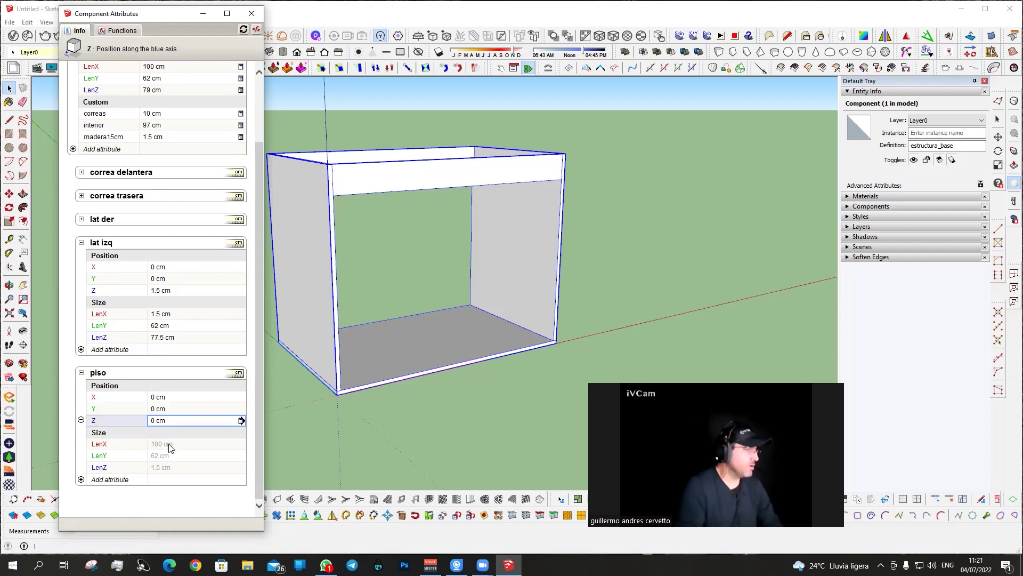
pyautogui.click(171, 445)
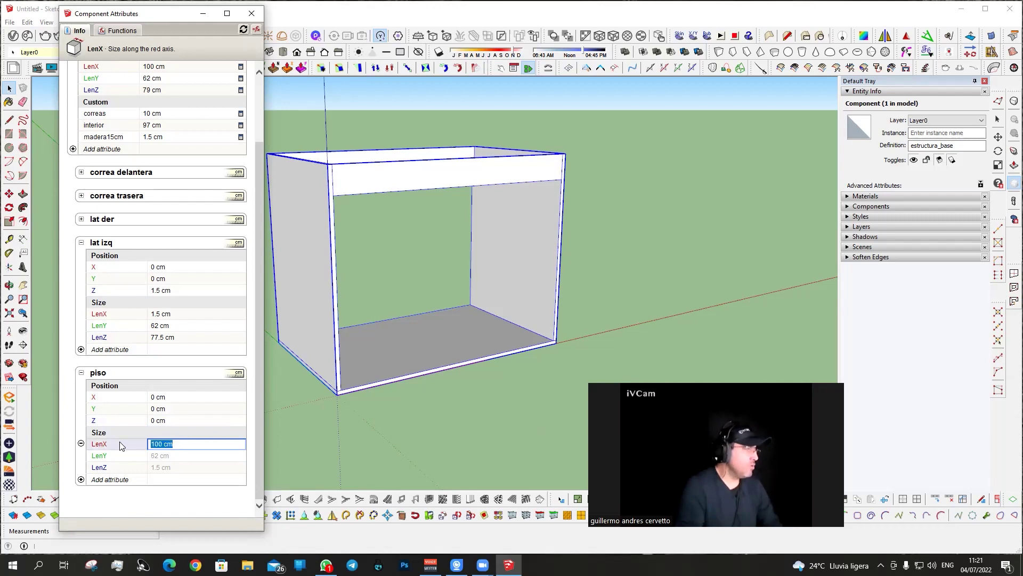
# Set piso's LenX to =estructura_base!LenX.
pyautogui.write('=')
pyautogui.scroll(3, 142, 254)
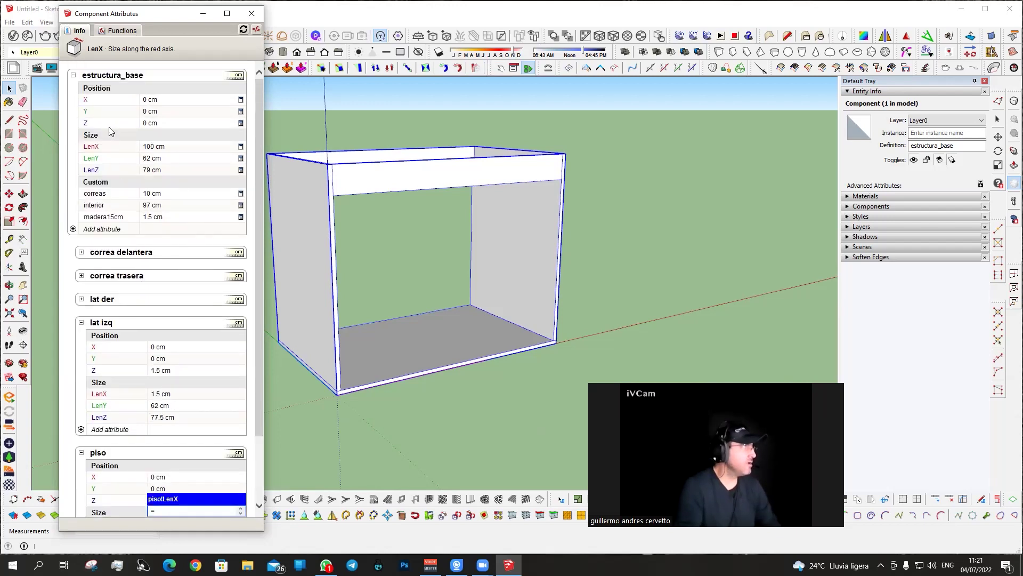
pyautogui.click(94, 152)
pyautogui.press('Return')
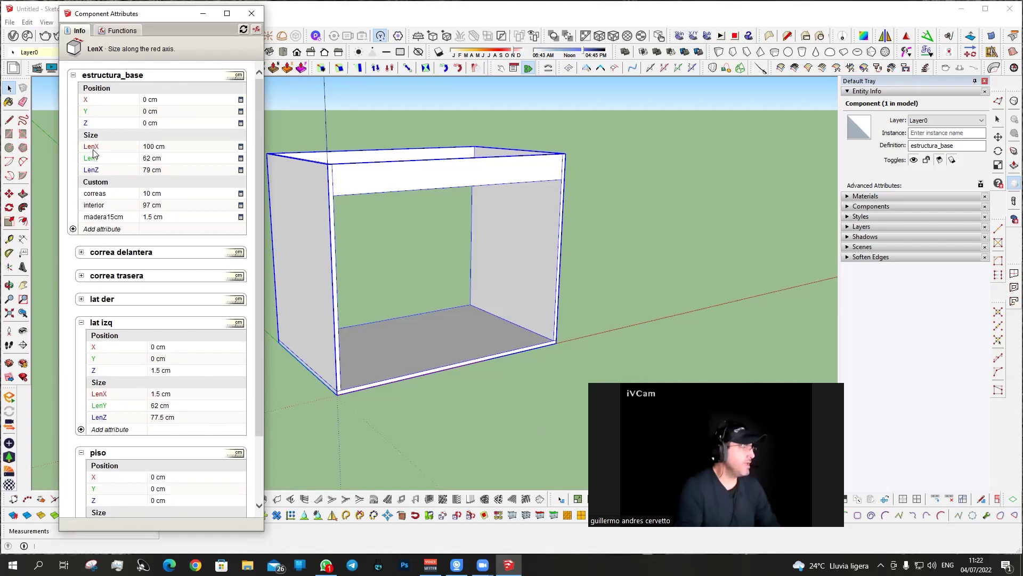
pyautogui.scroll(-3, 194, 304)
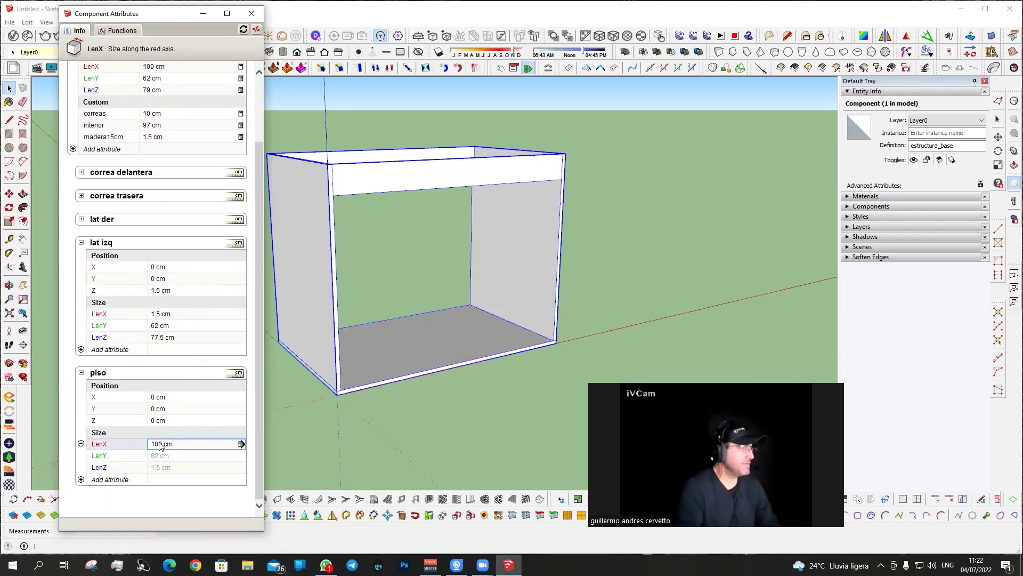
pyautogui.scroll(3, 160, 290)
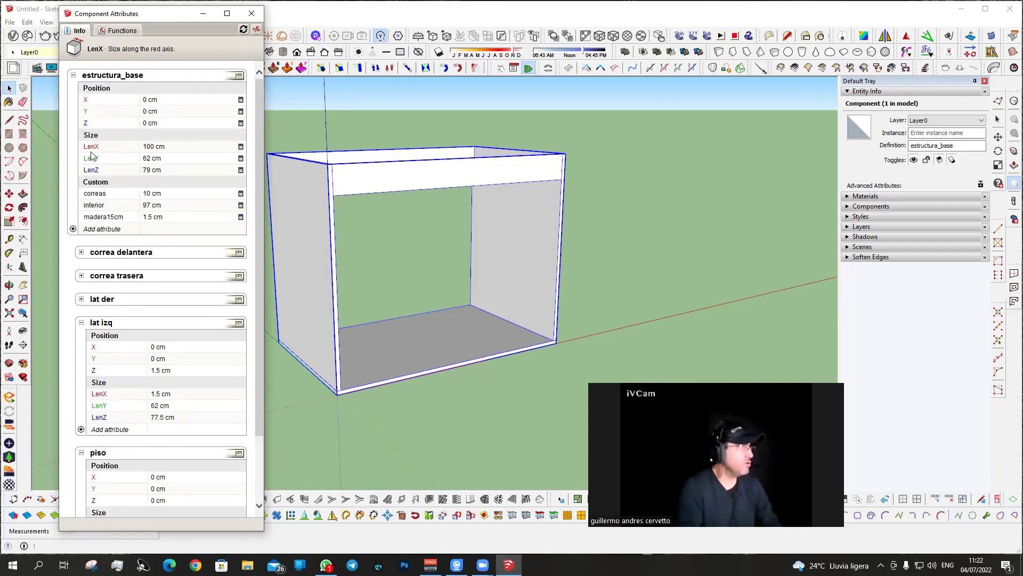
pyautogui.scroll(-3, 150, 373)
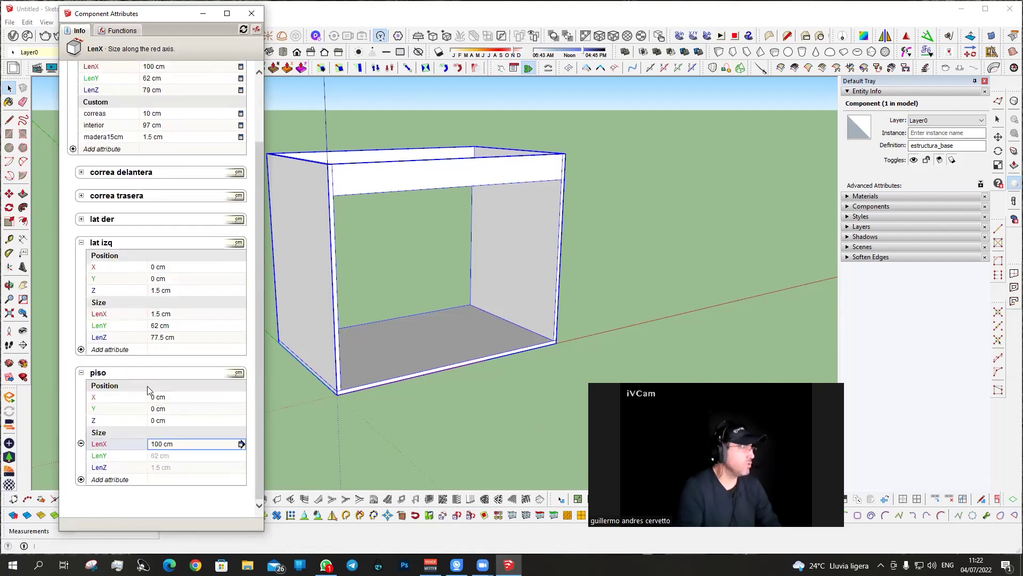
# Set piso's LenY to =estructura_base!LenY.
pyautogui.click(156, 457)
pyautogui.write('=')
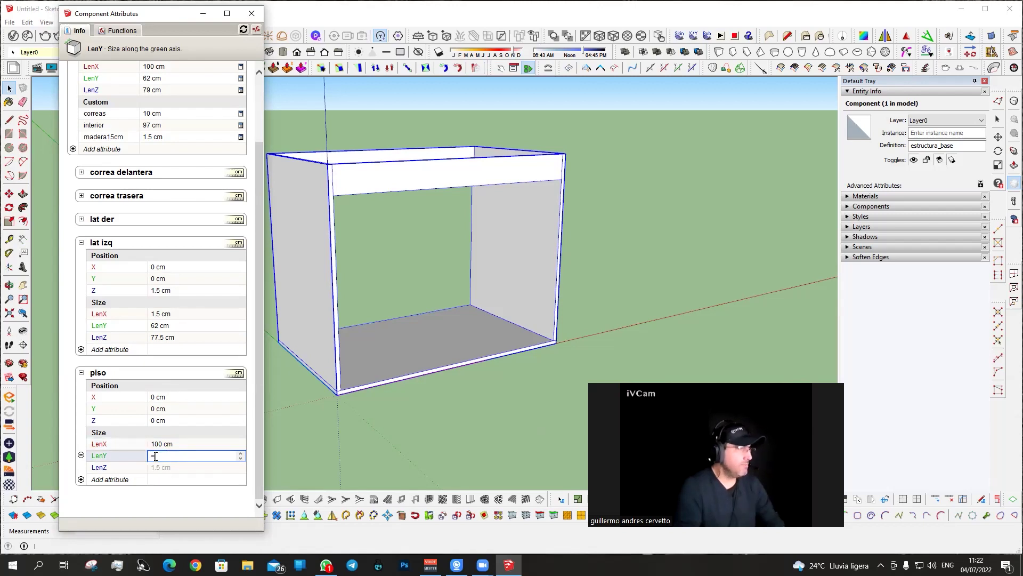
pyautogui.scroll(3, 98, 176)
pyautogui.click(92, 160)
pyautogui.press('Return')
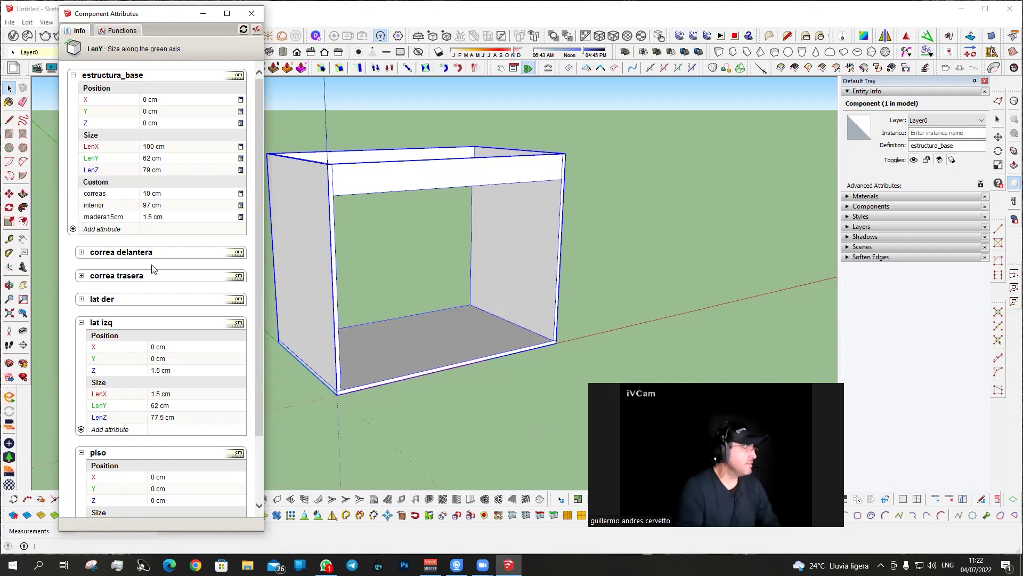
pyautogui.scroll(-3, 160, 320)
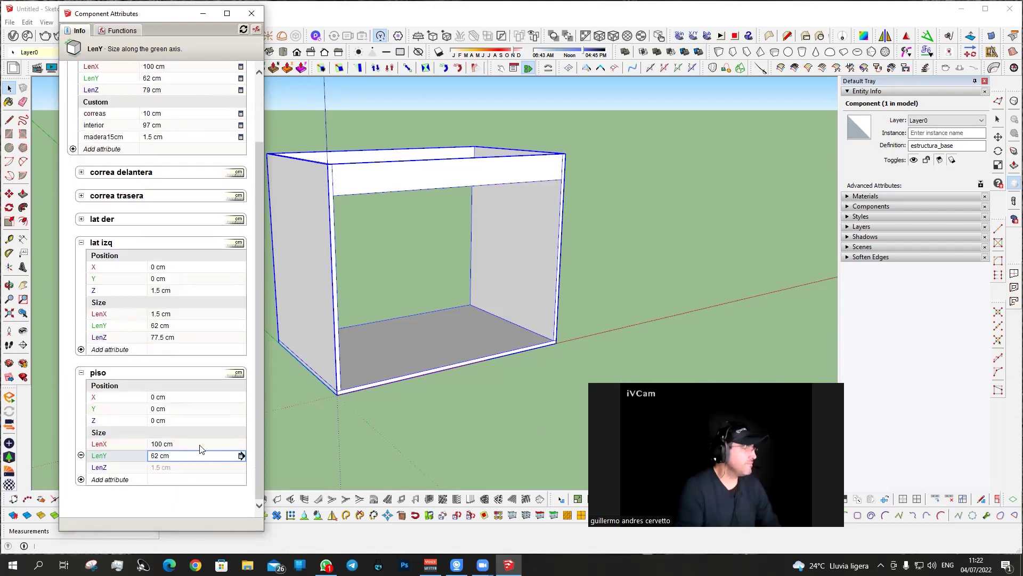
# Collapse lat izq and set piso's LenZ to =estructura_base!madera15cm.
pyautogui.click(81, 243)
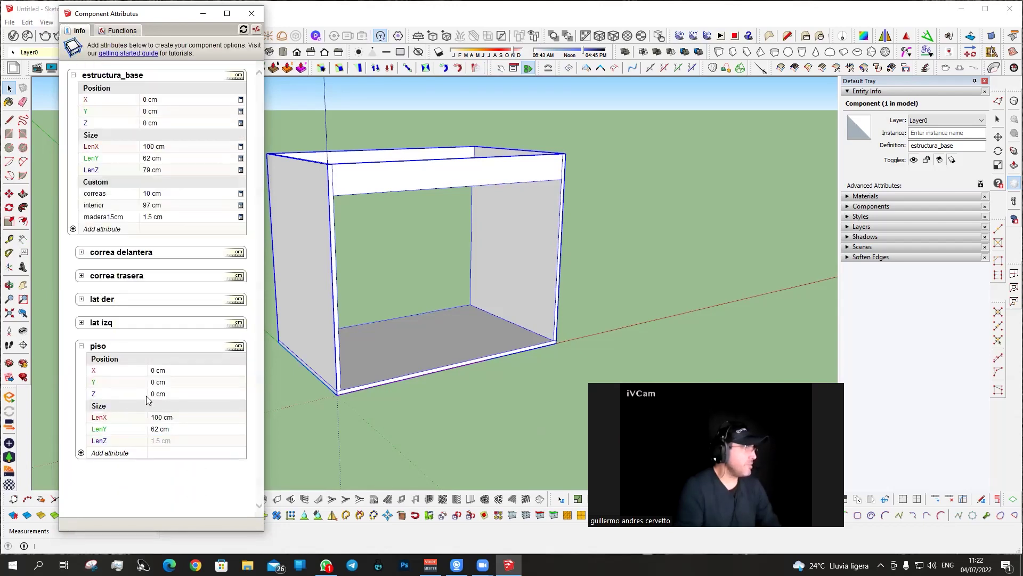
pyautogui.click(164, 441)
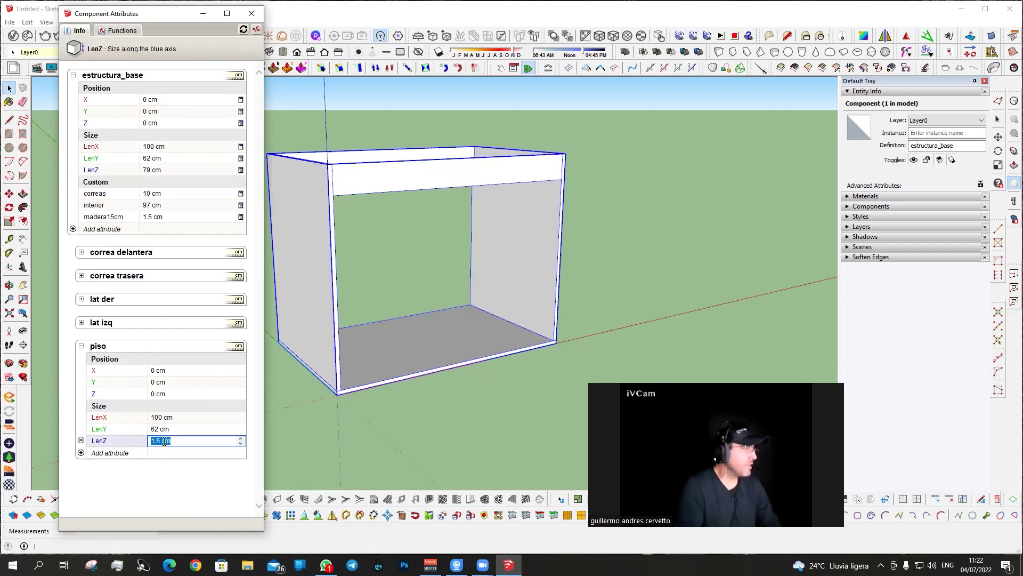
pyautogui.write('=')
pyautogui.click(107, 218)
pyautogui.press('Return')
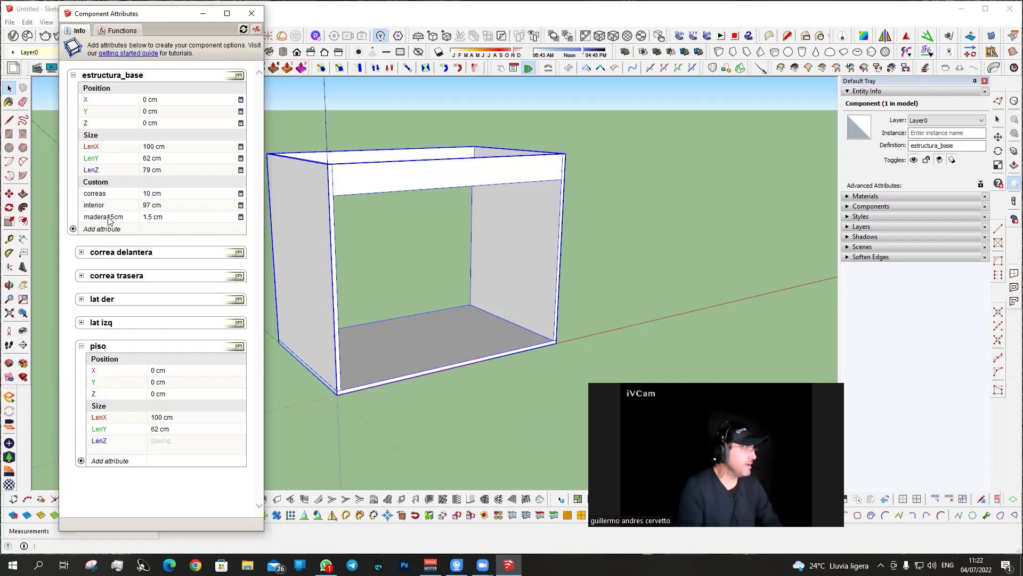
pyautogui.moveTo(393, 355)
pyautogui.keyDown('shift'); pyautogui.mouseDown(button='middle')
pyautogui.moveTo(417, 354)
pyautogui.moveTo(436, 387)
pyautogui.mouseUp(button='middle'); pyautogui.keyUp('shift')
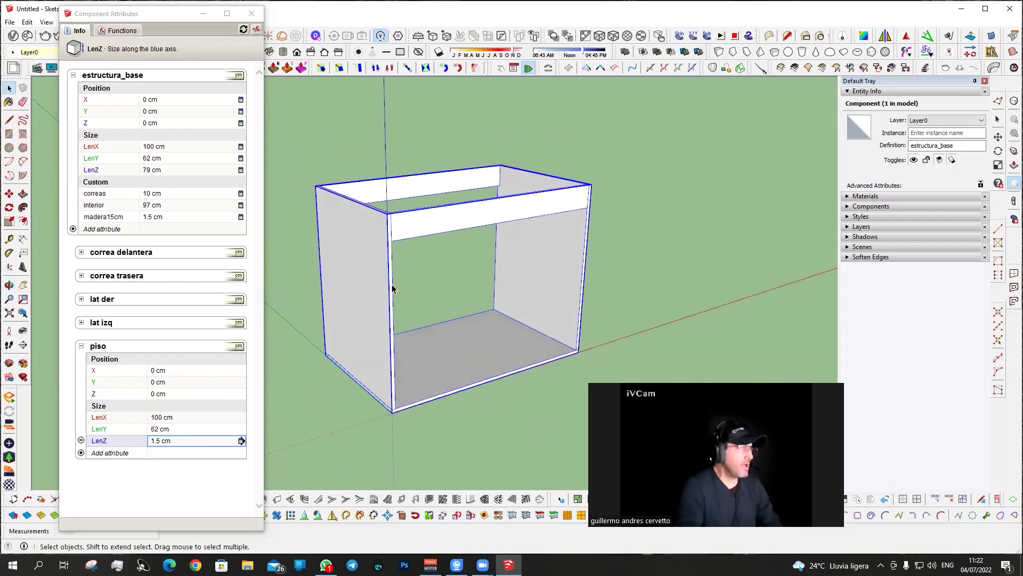
# Collapse piso and add Position and Size attributes to correa trasera.
pyautogui.click(81, 346)
pyautogui.scroll(2, 373, 189)
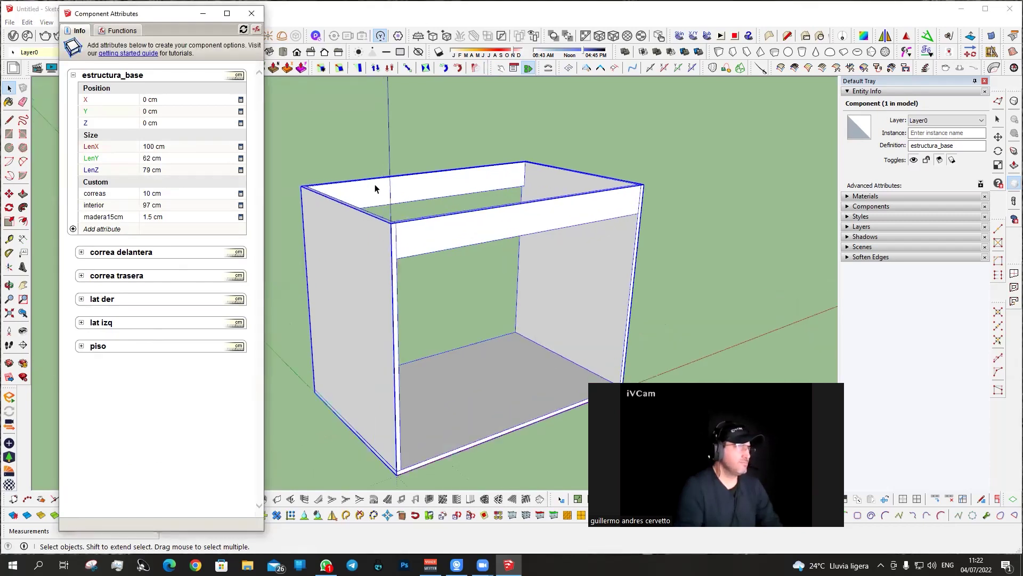
pyautogui.scroll(2, 372, 189)
pyautogui.moveTo(372, 189)
pyautogui.mouseDown(button='middle')
pyautogui.moveTo(532, 188)
pyautogui.moveTo(476, 233)
pyautogui.mouseUp(button='middle')
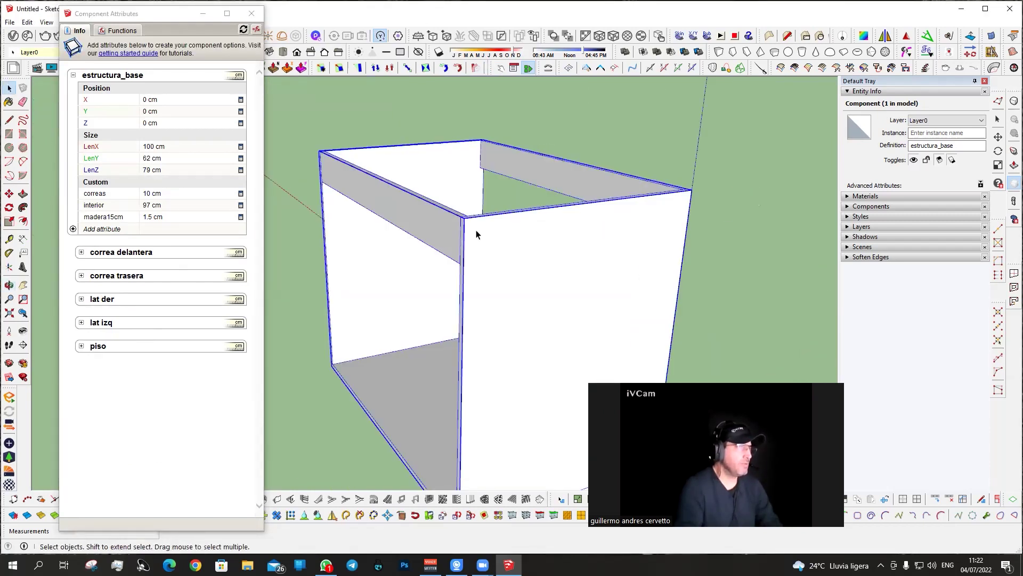
pyautogui.moveTo(396, 250)
pyautogui.mouseDown(button='middle')
pyautogui.moveTo(425, 240)
pyautogui.moveTo(366, 233)
pyautogui.moveTo(436, 228)
pyautogui.mouseUp(button='middle')
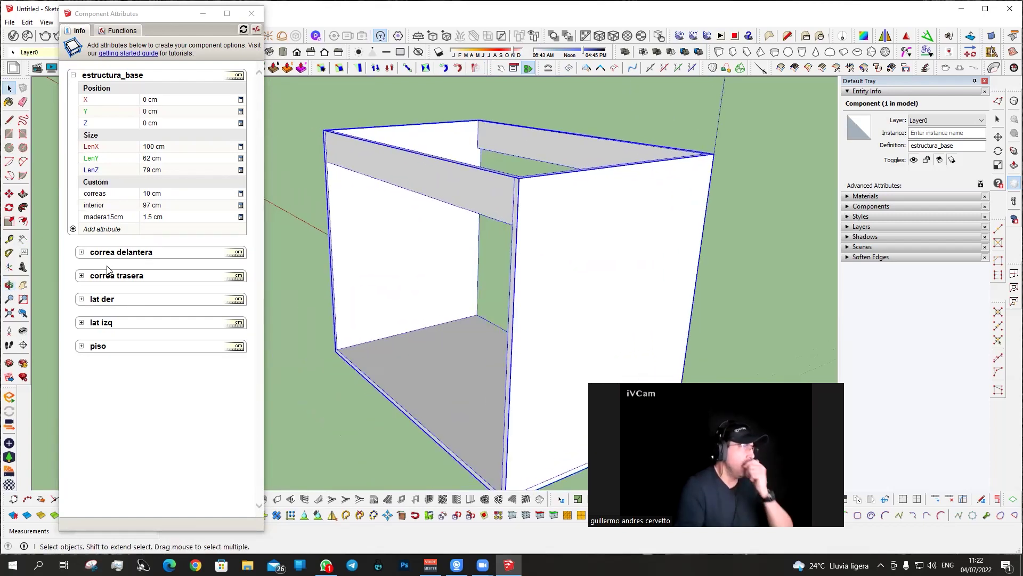
pyautogui.click(81, 276)
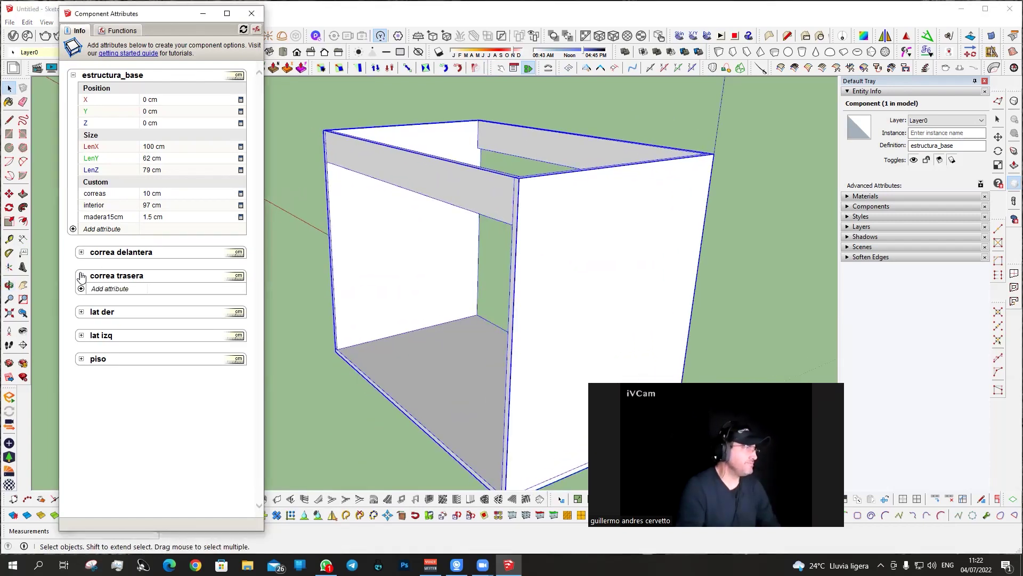
pyautogui.click(81, 288)
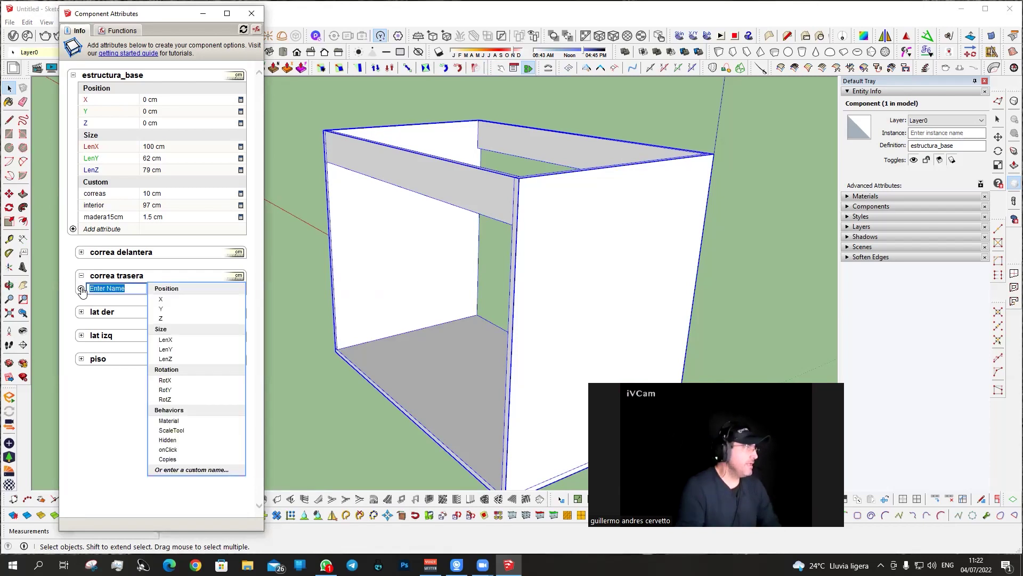
pyautogui.click(165, 288)
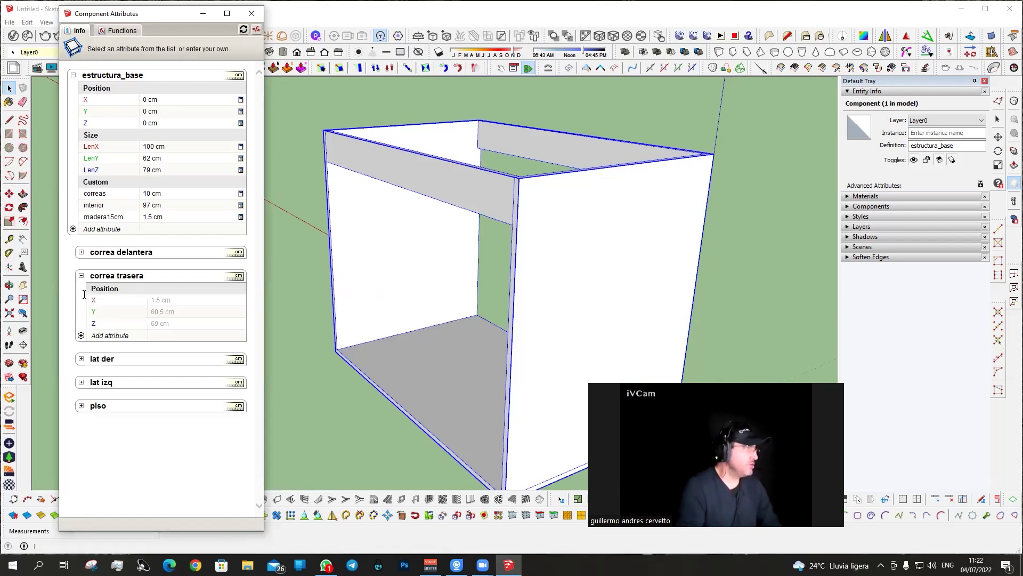
pyautogui.click(82, 335)
pyautogui.click(165, 335)
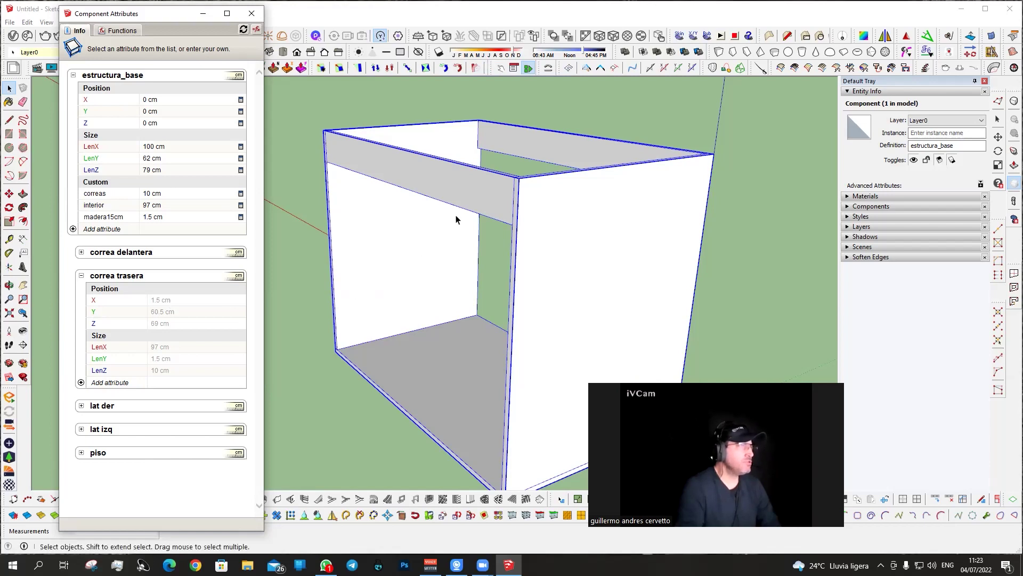
# Set correa trasera's X to =estructura_base!LenY minus madera15cm.
pyautogui.scroll(-1, 458, 219)
pyautogui.moveTo(458, 219); pyautogui.dragTo(425, 251, button='middle')
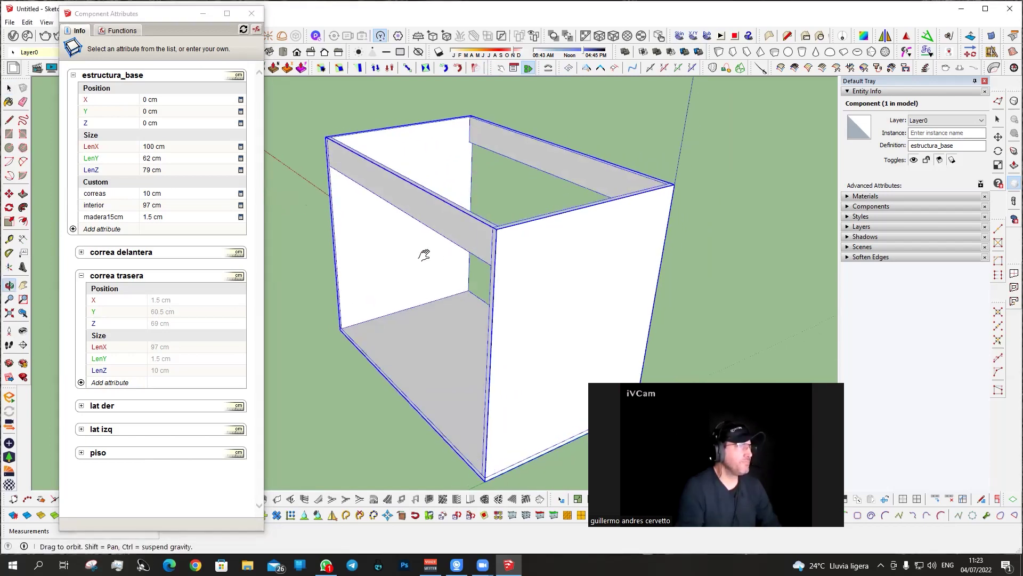
pyautogui.click(165, 301)
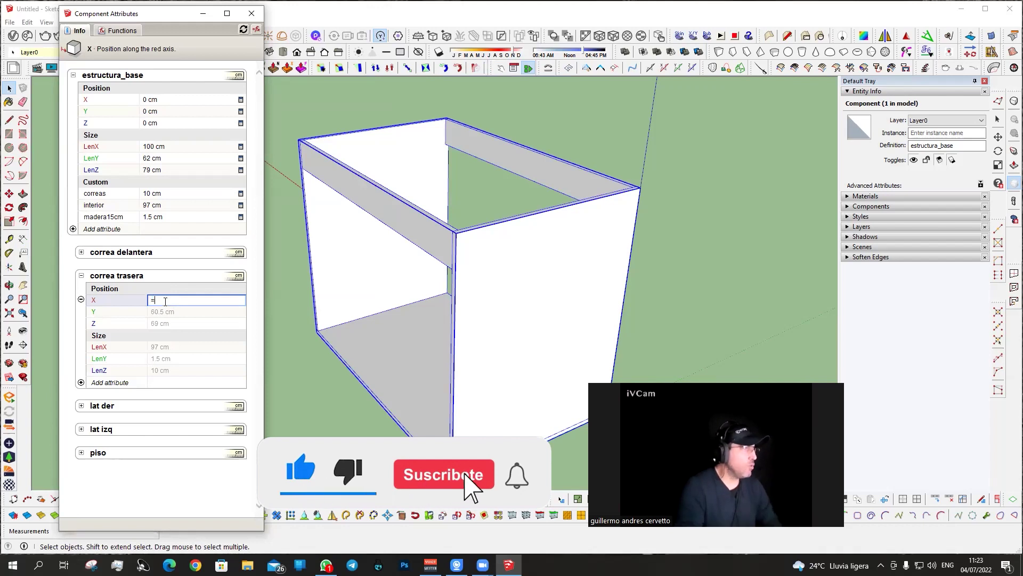
pyautogui.write('=')
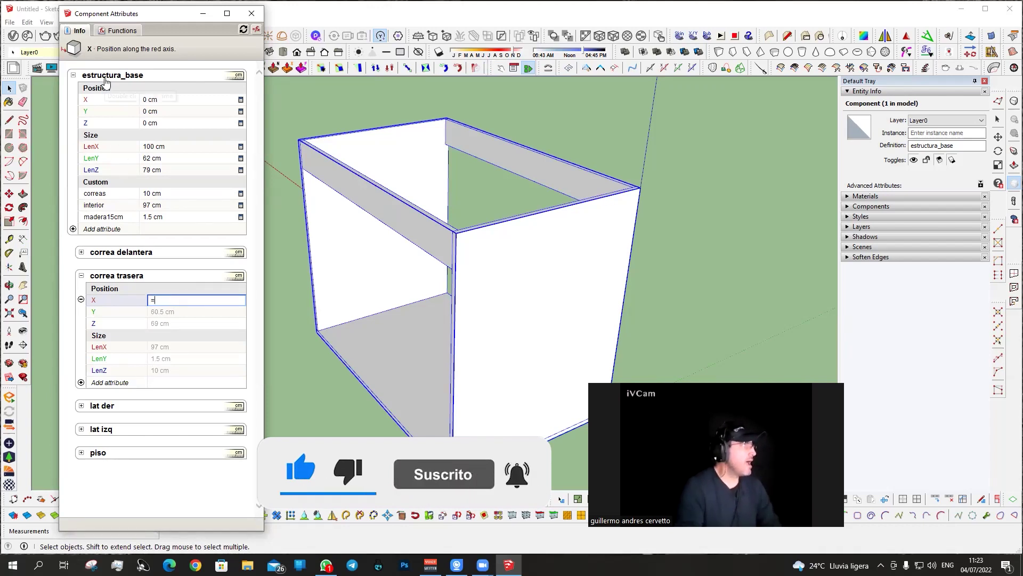
pyautogui.click(90, 163)
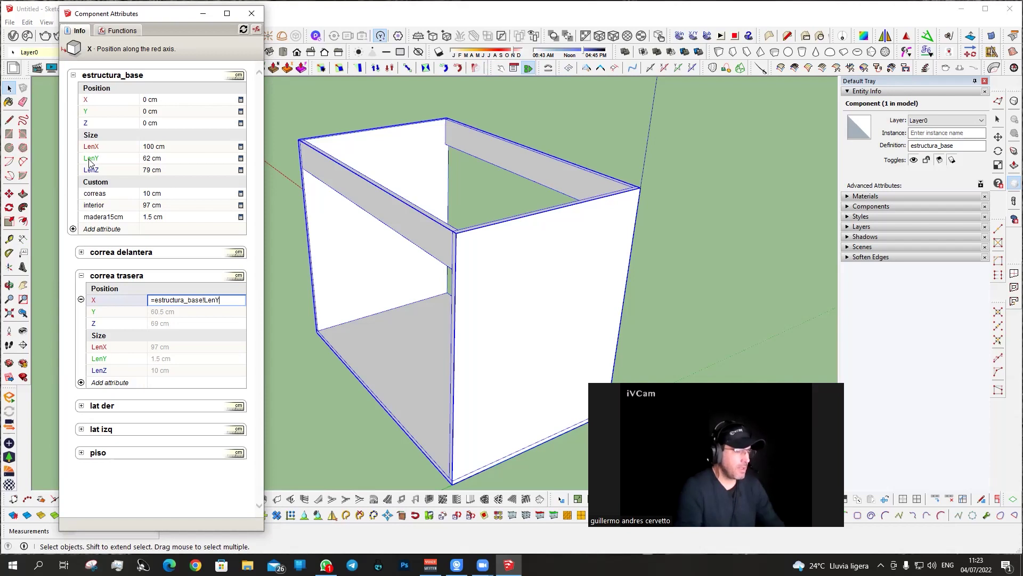
pyautogui.write('-')
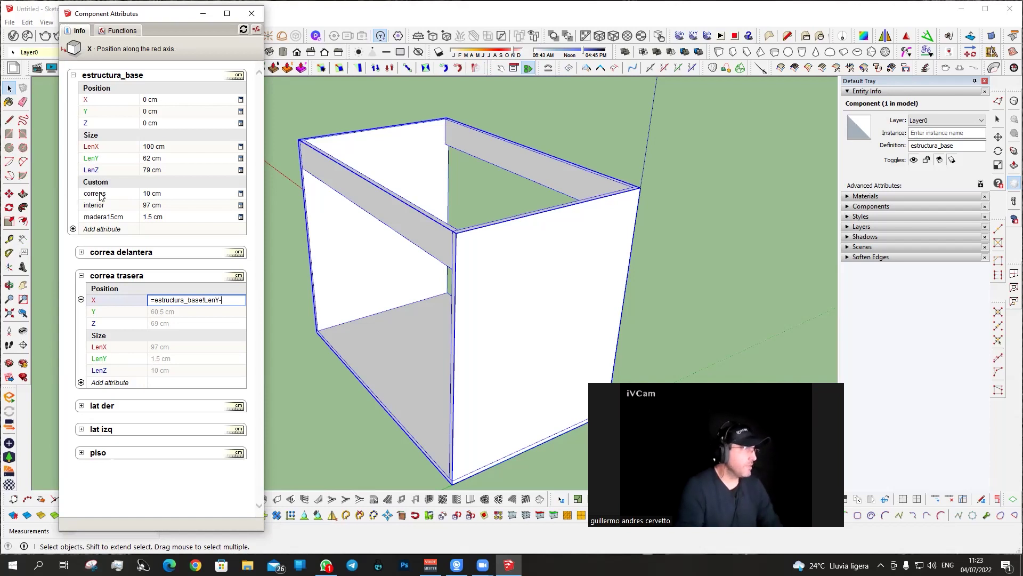
pyautogui.click(110, 218)
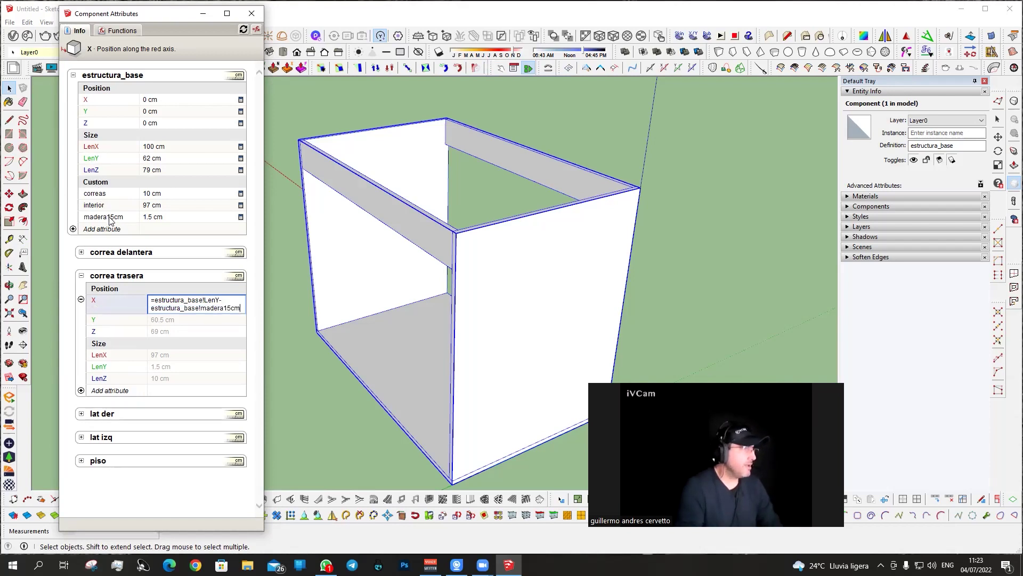
pyautogui.press('Return')
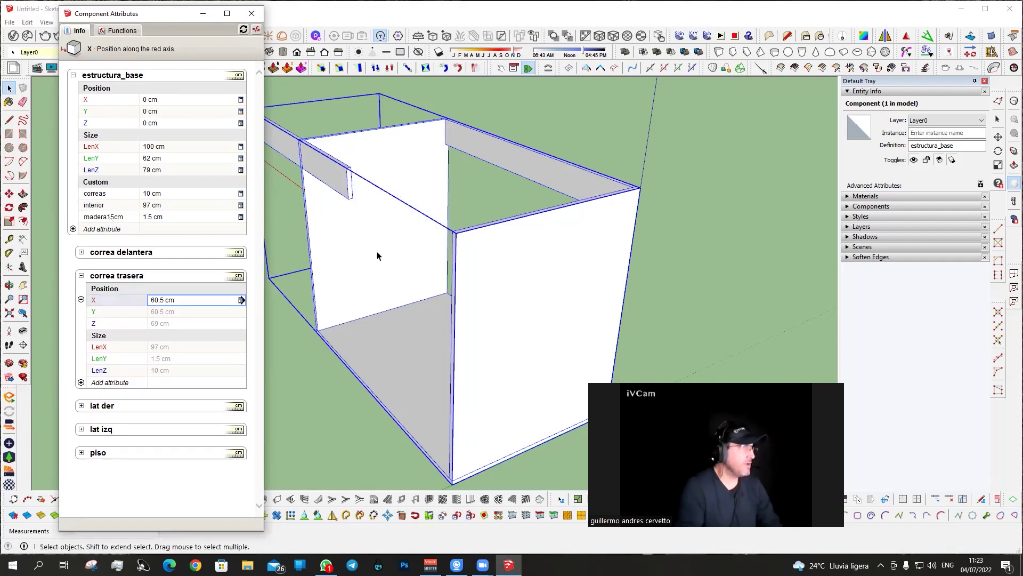
pyautogui.scroll(-1, 379, 255)
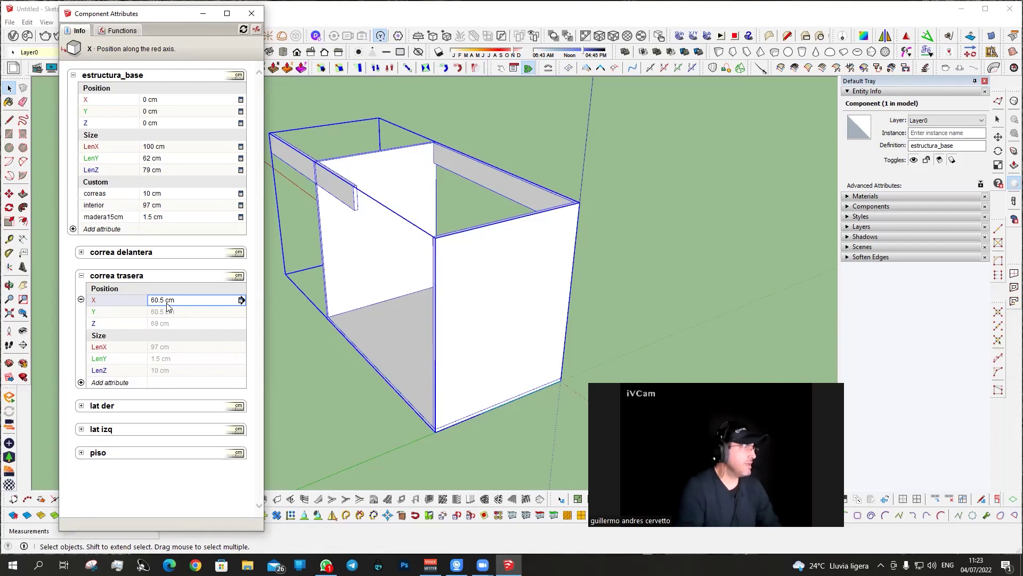
pyautogui.moveTo(389, 247); pyautogui.dragTo(755, 255, button='middle')
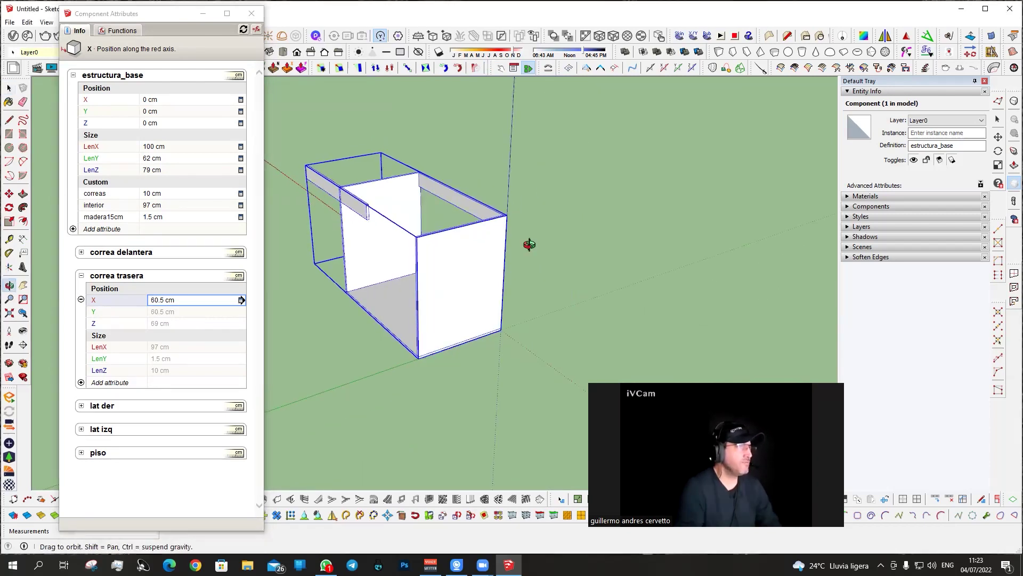
# Replace the rear rail X formula with LenX minus two madera15cm thicknesses.
pyautogui.click(159, 298)
pyautogui.hotkey('ctrl', 'a')
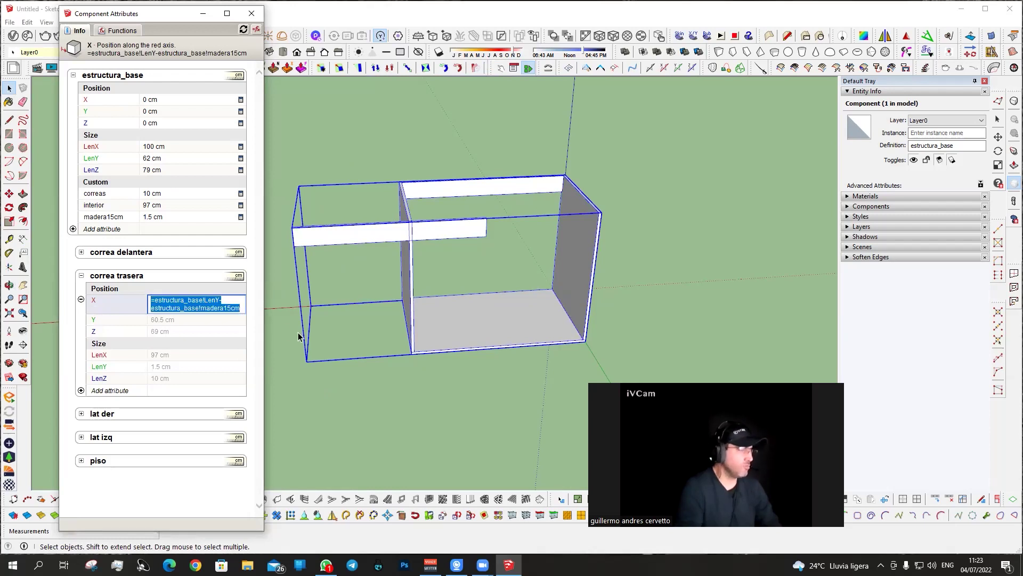
pyautogui.write('=')
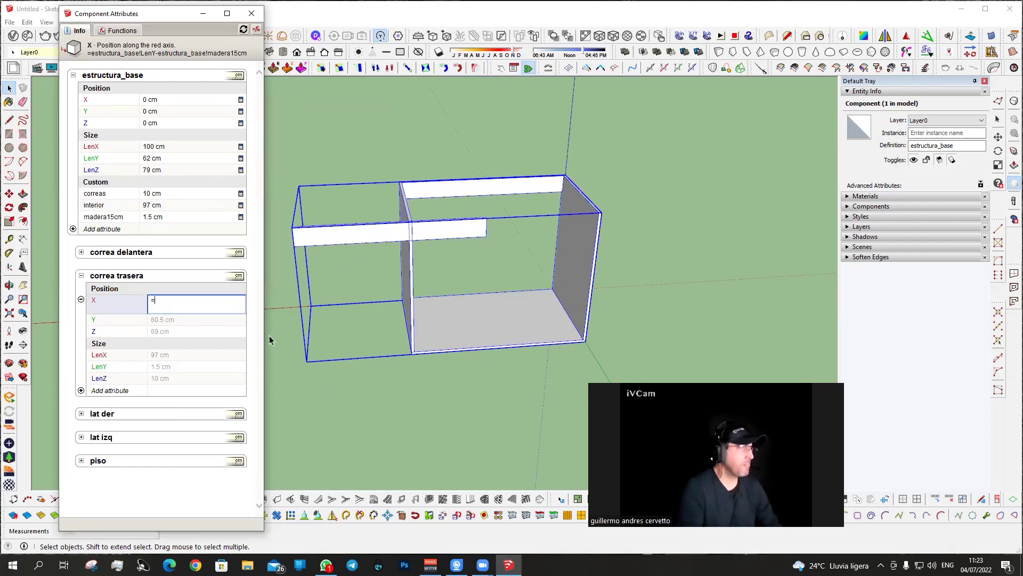
pyautogui.click(90, 147)
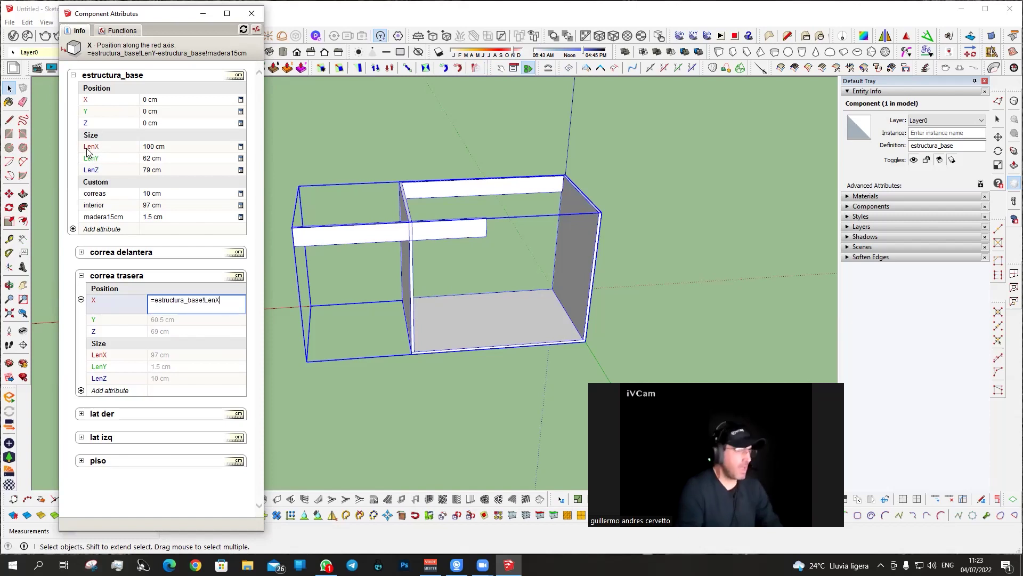
pyautogui.write('-')
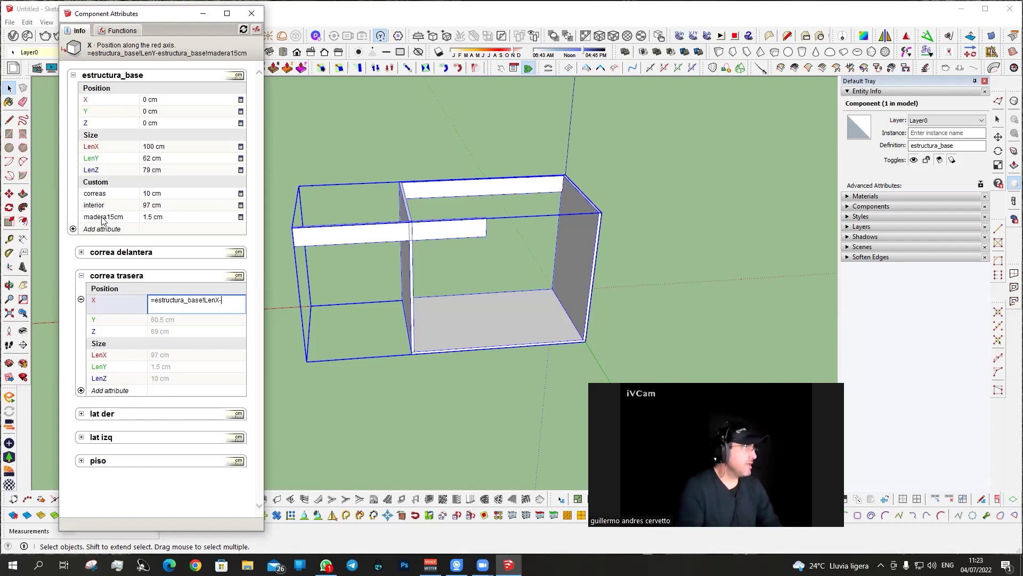
pyautogui.click(101, 217)
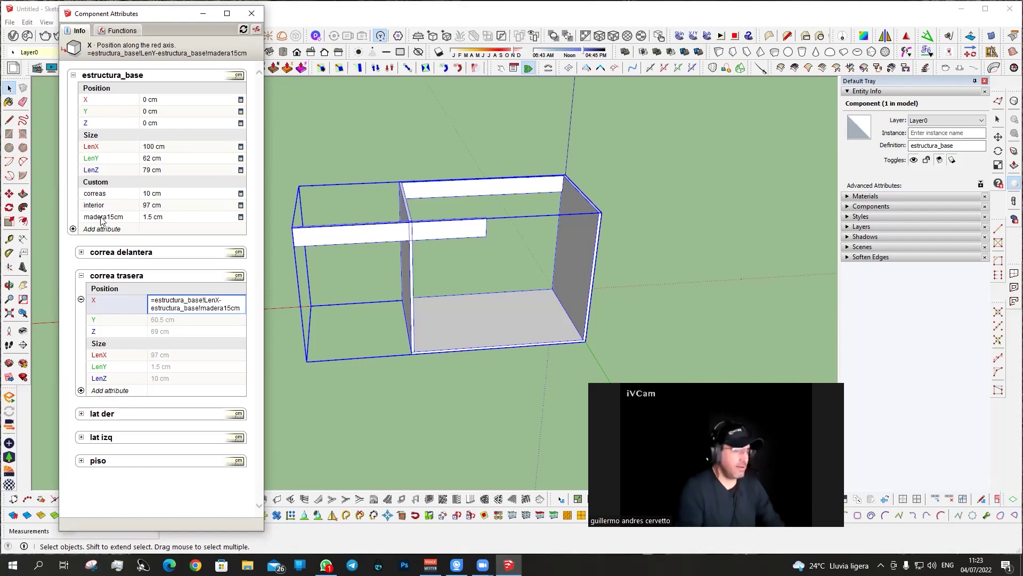
pyautogui.write('-')
pyautogui.click(102, 217)
pyautogui.press('Return')
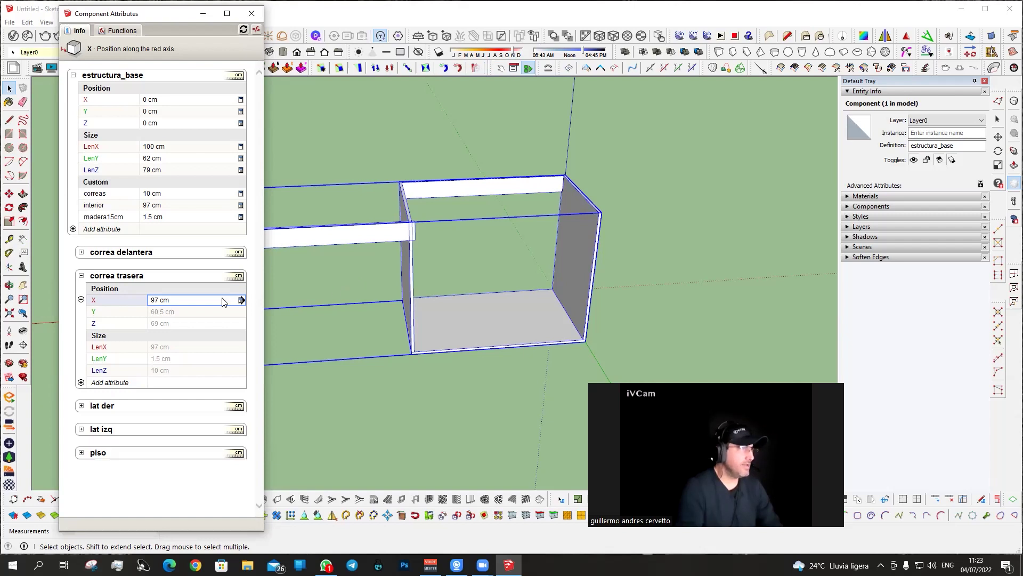
# Rewrite the rear rail X formula as =estructura_base!madera15cm.
pyautogui.click(164, 301)
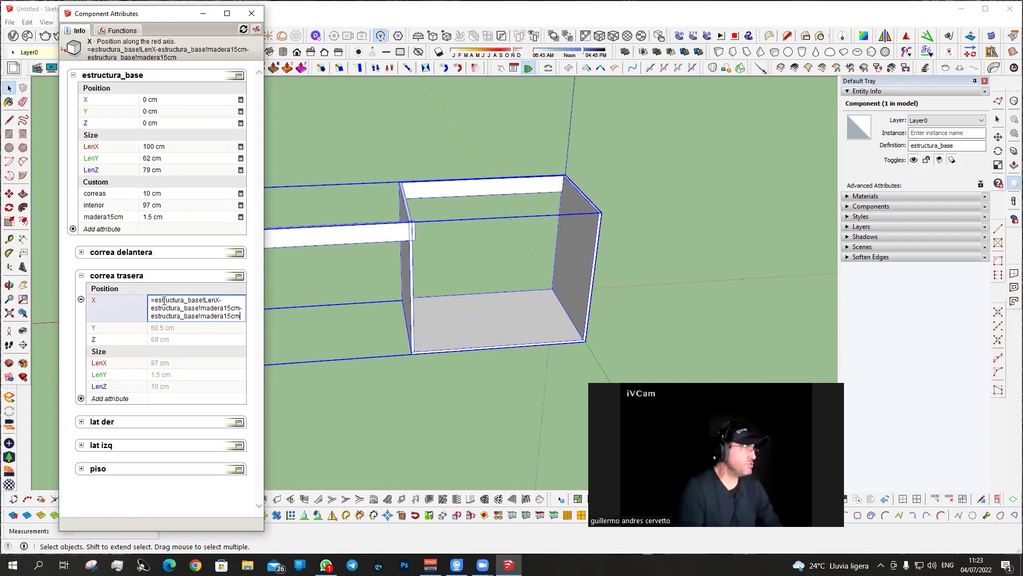
pyautogui.moveTo(152, 300); pyautogui.dragTo(263, 328)
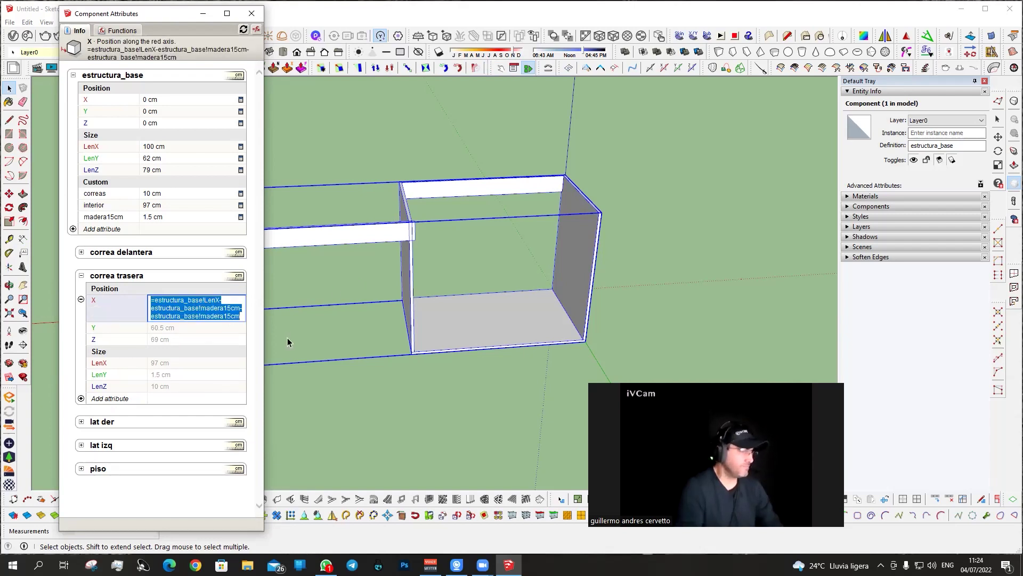
pyautogui.write('=')
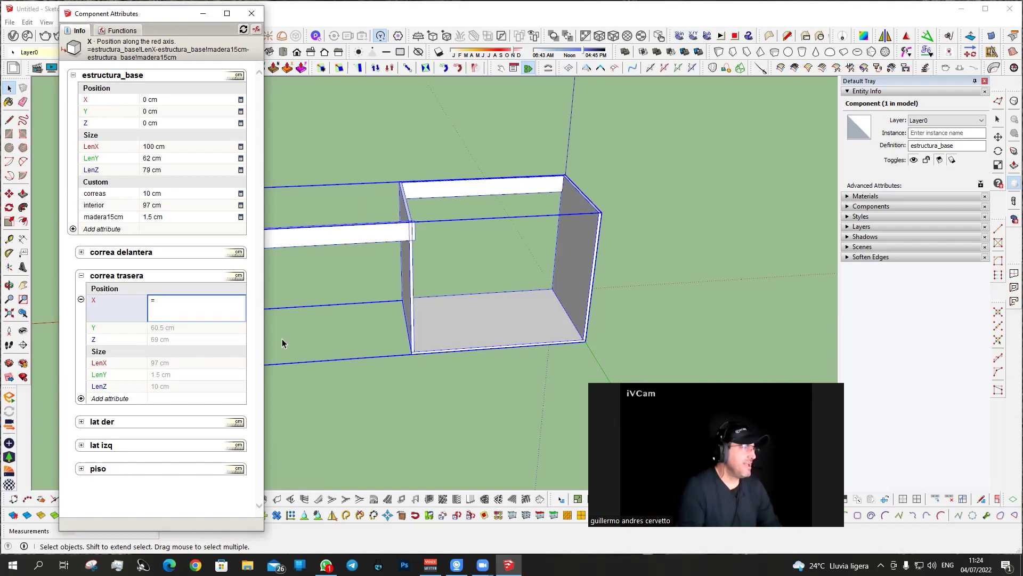
pyautogui.moveTo(498, 244); pyautogui.dragTo(428, 250, button='middle')
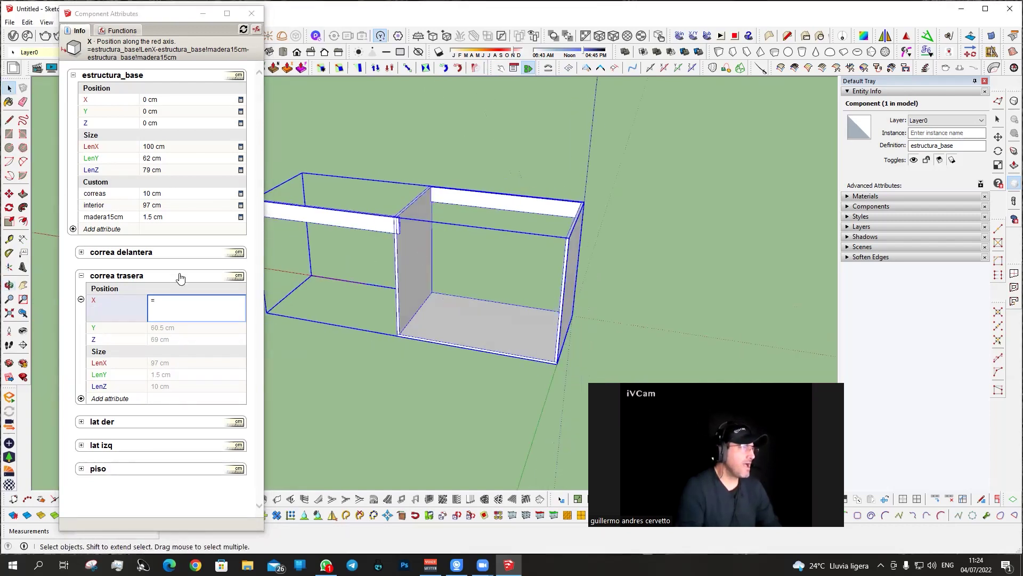
pyautogui.click(109, 218)
pyautogui.press('Return')
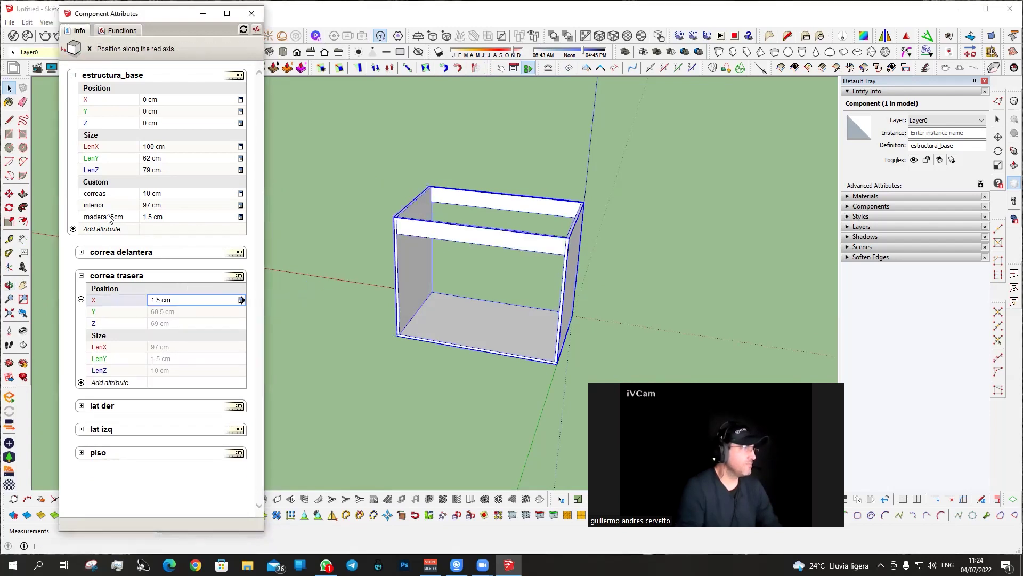
pyautogui.scroll(2, 555, 240)
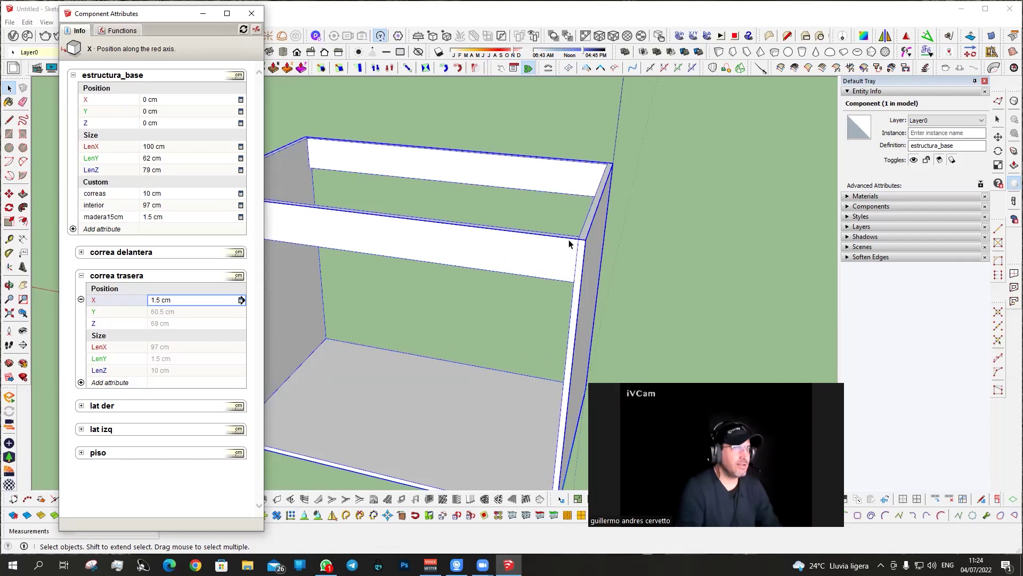
pyautogui.moveTo(580, 291)
pyautogui.mouseDown(button='middle')
pyautogui.moveTo(476, 203)
pyautogui.moveTo(373, 251)
pyautogui.moveTo(665, 238)
pyautogui.mouseUp(button='middle')
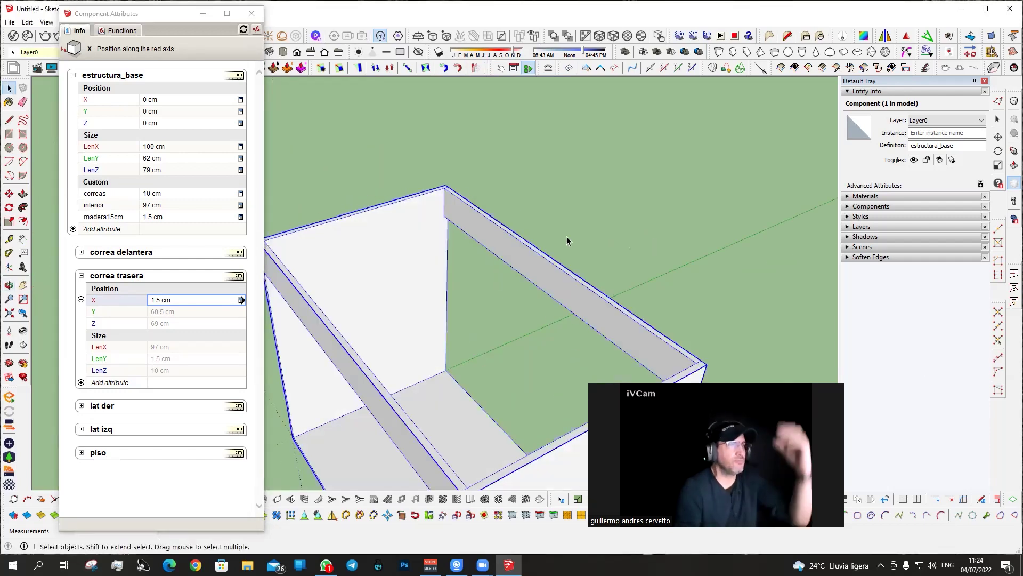
pyautogui.scroll(3, 533, 213)
pyautogui.doubleClick(453, 209)
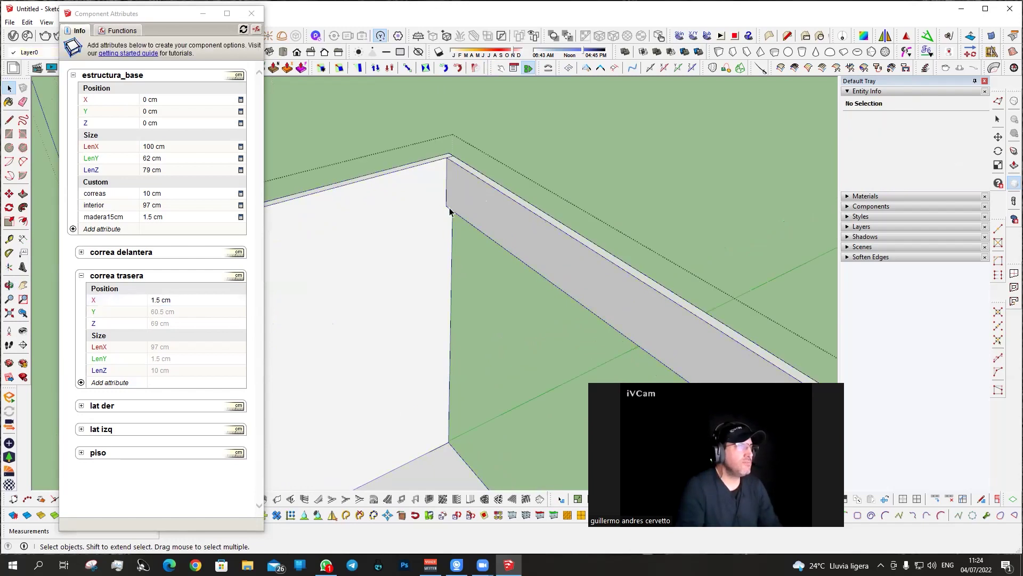
pyautogui.click(451, 211)
pyautogui.doubleClick(447, 211)
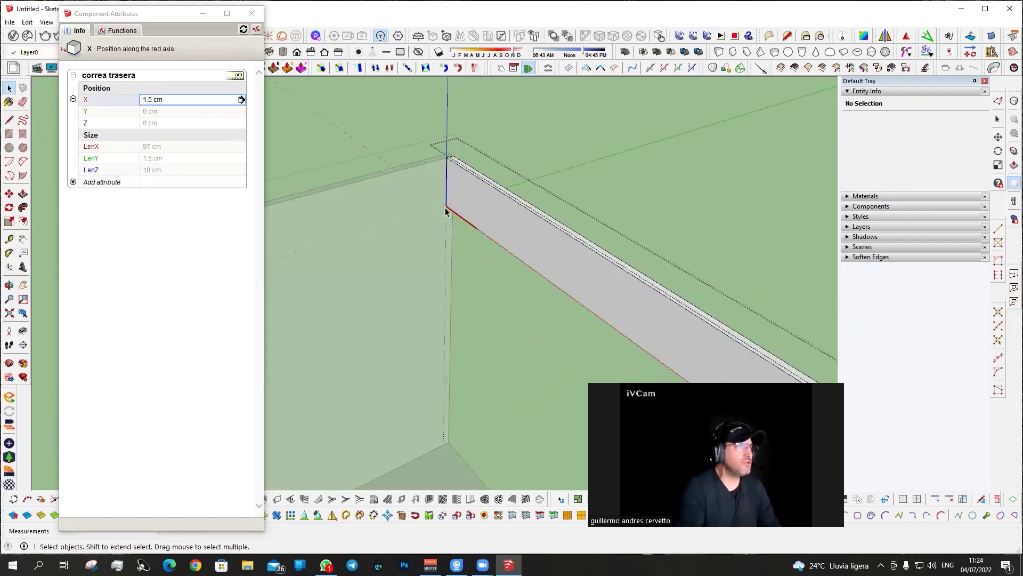
pyautogui.scroll(-2, 445, 211)
pyautogui.scroll(-2, 446, 211)
pyautogui.press('Escape')
pyautogui.scroll(-3, 445, 224)
pyautogui.moveTo(445, 229)
pyautogui.mouseDown(button='middle')
pyautogui.moveTo(470, 269)
pyautogui.moveTo(238, 264)
pyautogui.moveTo(361, 324)
pyautogui.moveTo(400, 286)
pyautogui.moveTo(361, 265)
pyautogui.moveTo(341, 277)
pyautogui.mouseUp(button='middle')
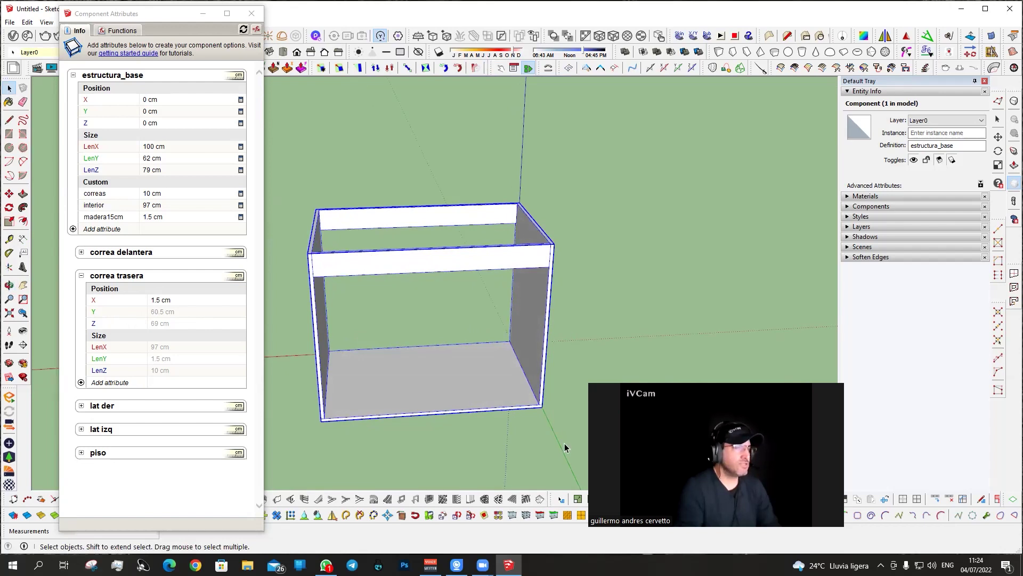
pyautogui.click(127, 315)
pyautogui.click(160, 314)
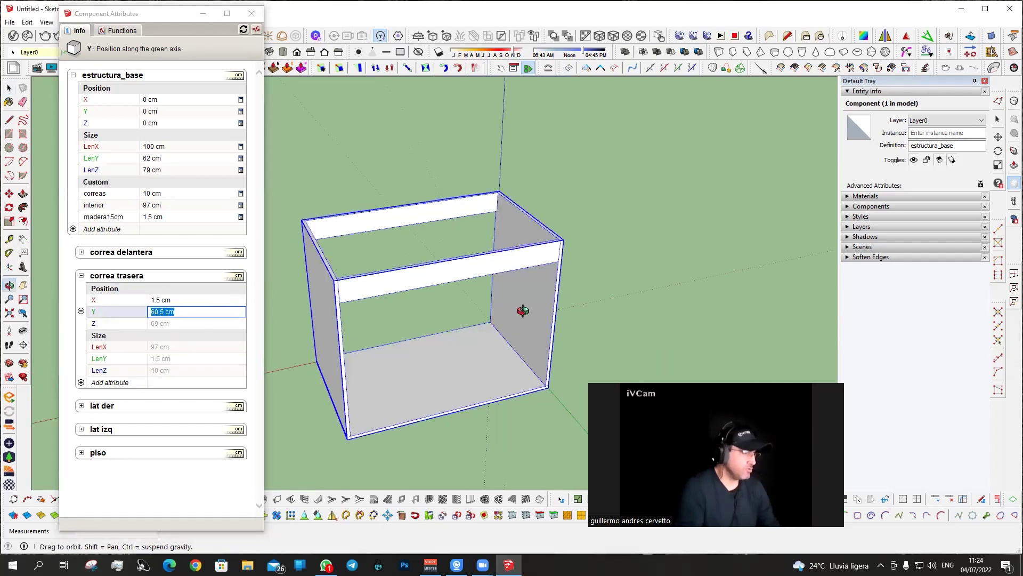
pyautogui.moveTo(354, 263); pyautogui.dragTo(521, 304, button='middle')
pyautogui.press('t')
pyautogui.click(388, 309)
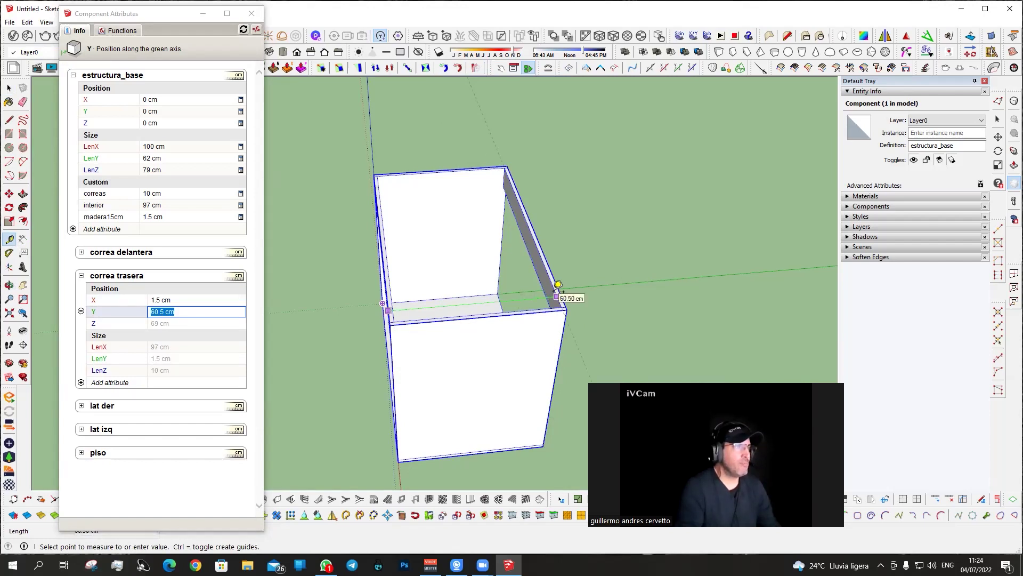
pyautogui.press('space')
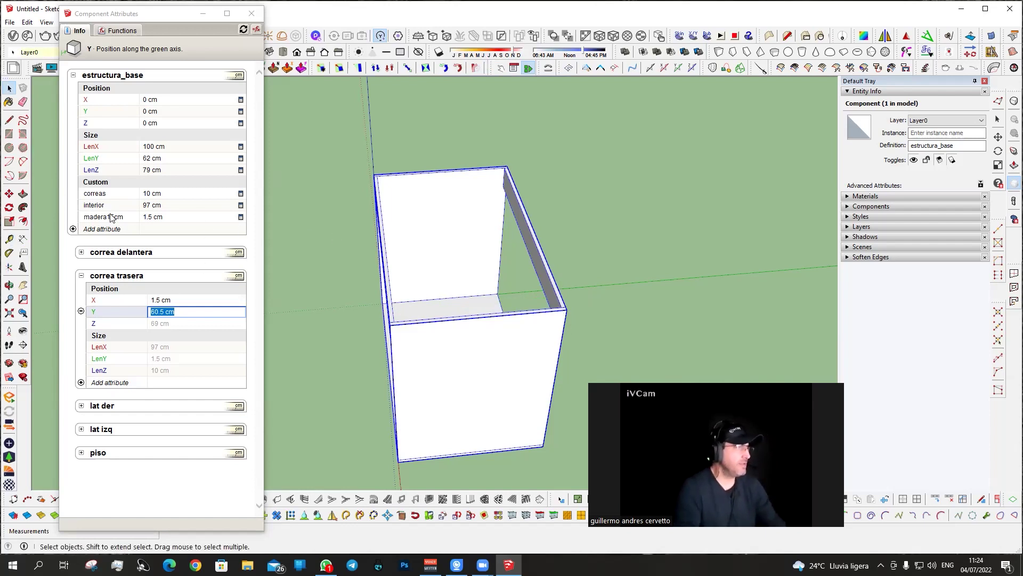
pyautogui.hotkey('shift', 'Tab')
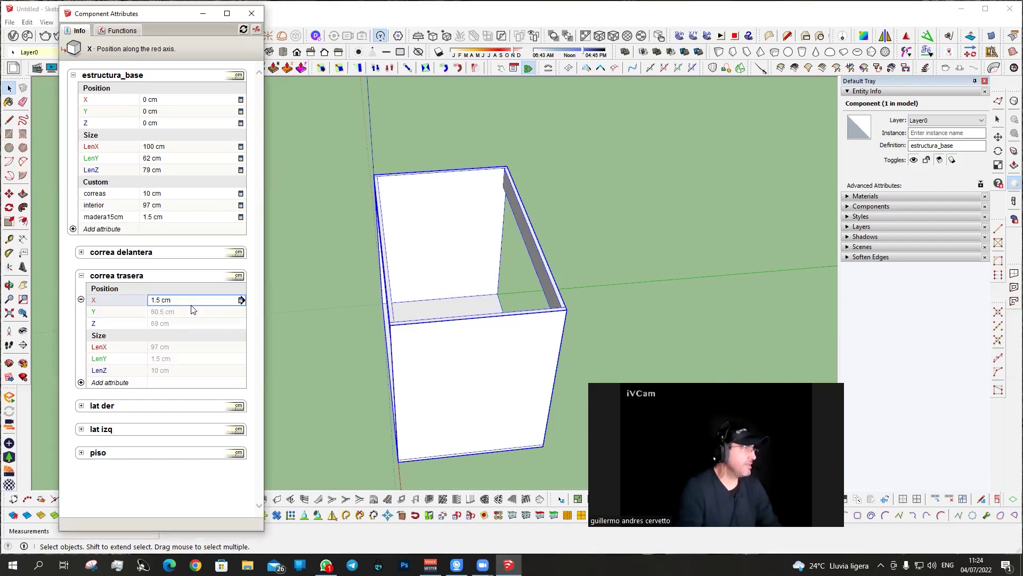
# Try a Y formula of interior minus madera15cm, then confirm madera15cm at 1.5.
pyautogui.click(185, 311)
pyautogui.write('=')
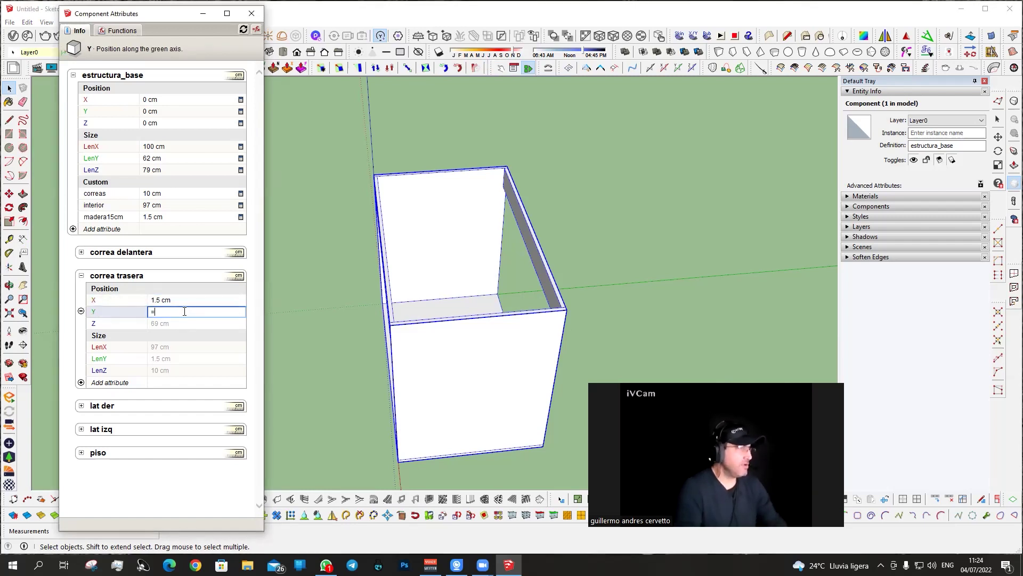
pyautogui.click(98, 207)
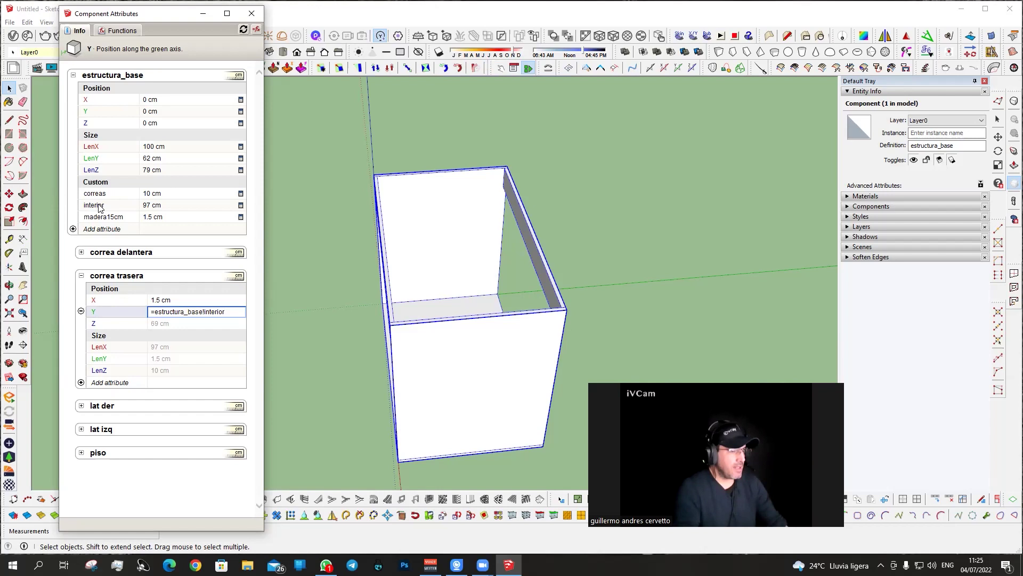
pyautogui.write('-')
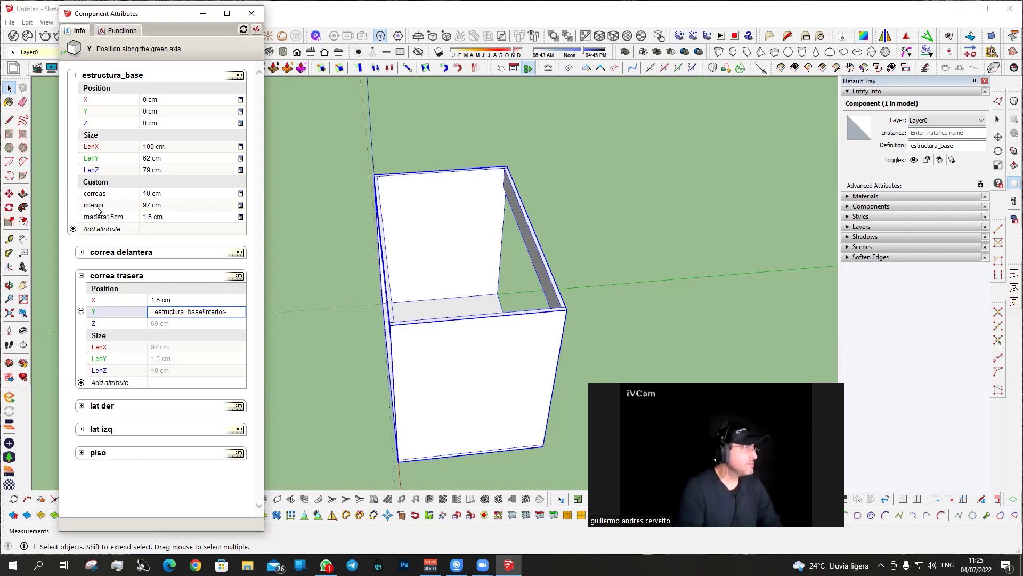
pyautogui.click(147, 218)
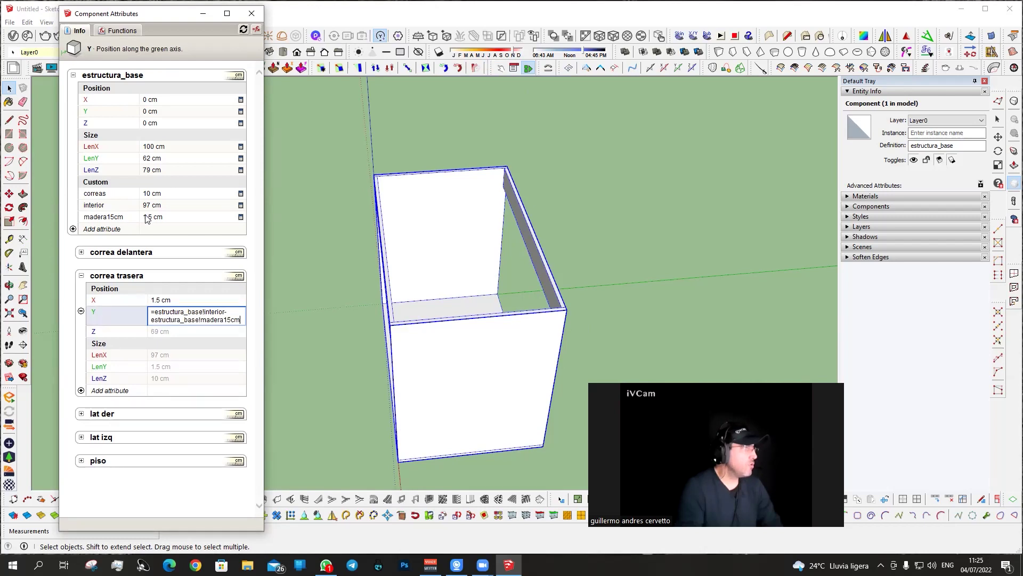
pyautogui.press('Return')
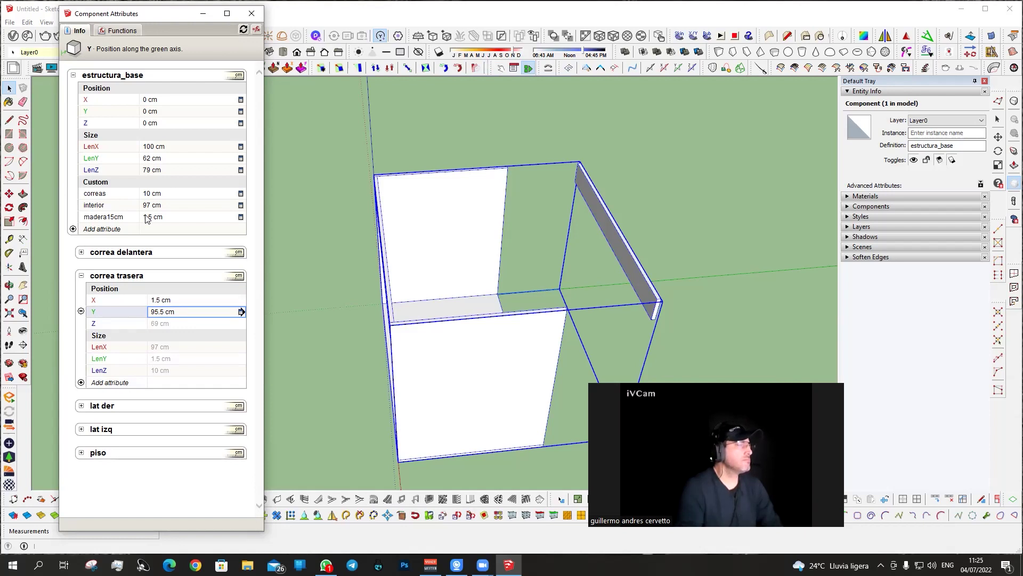
pyautogui.click(147, 217)
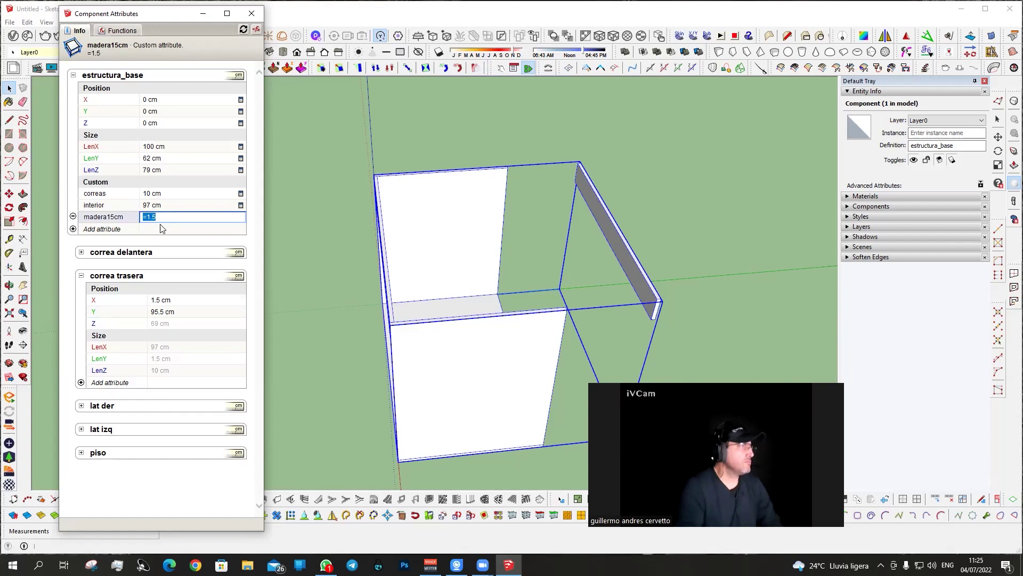
pyautogui.press('Return')
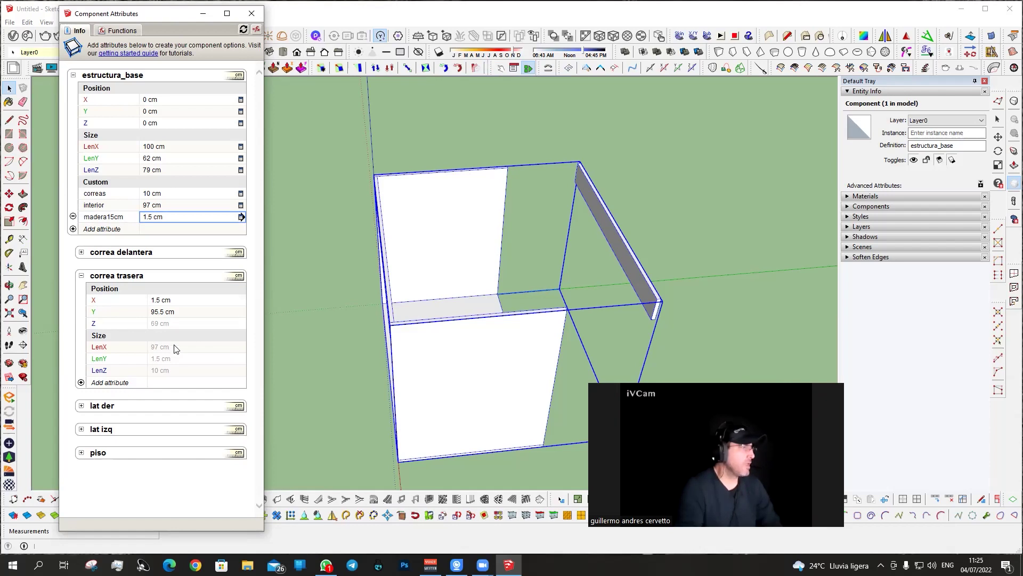
# Set correa trasera's Y to =estructura_base!LenY-estructura_base!madera15cm, giving 60.5 cm.
pyautogui.click(163, 312)
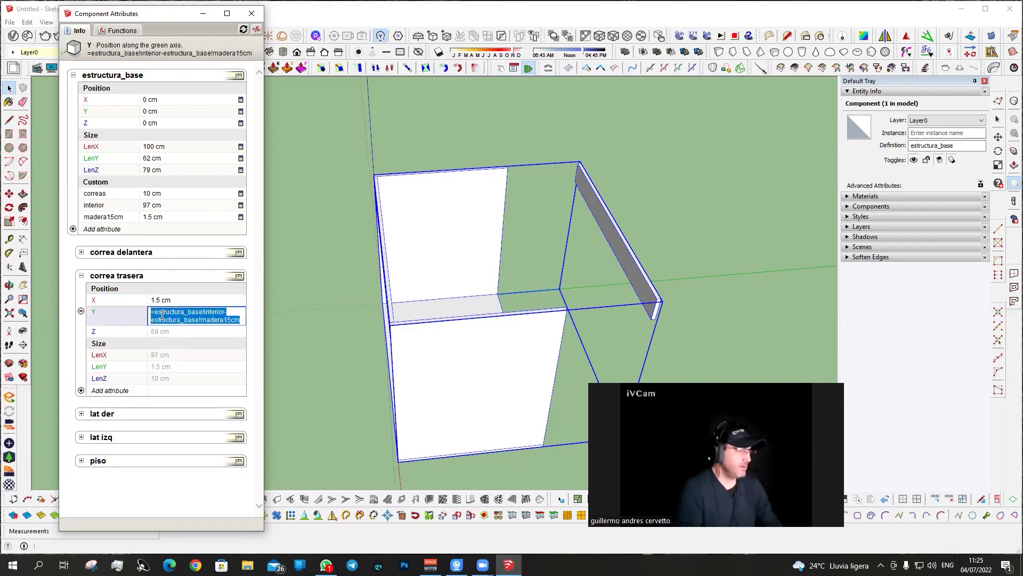
pyautogui.write('=')
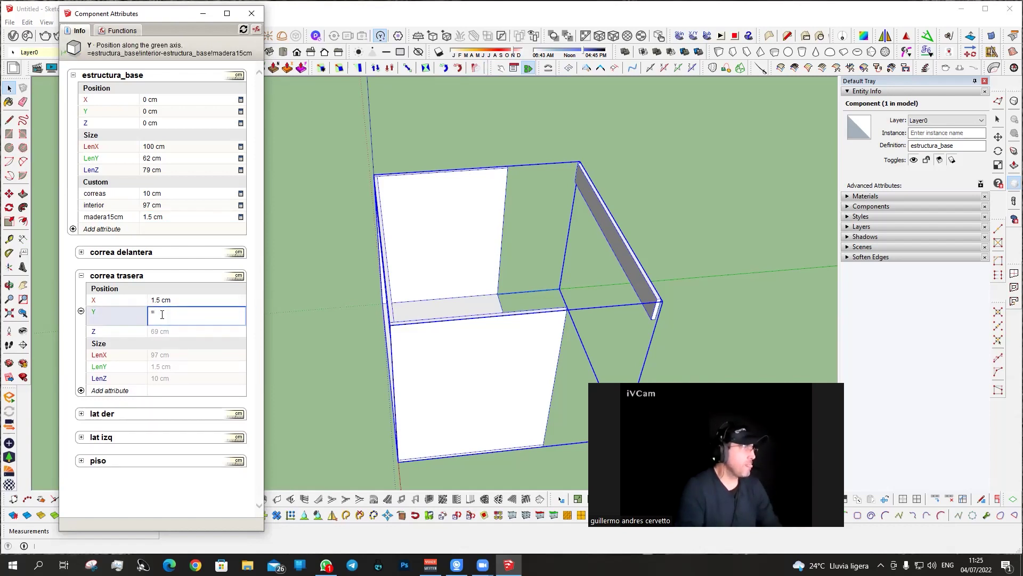
pyautogui.click(94, 159)
pyautogui.write('-')
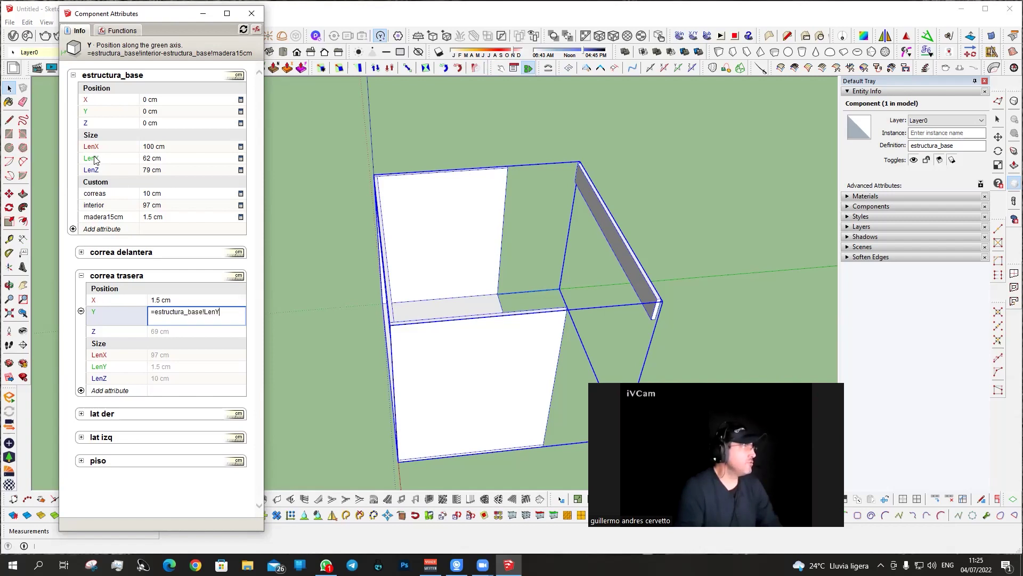
pyautogui.click(104, 217)
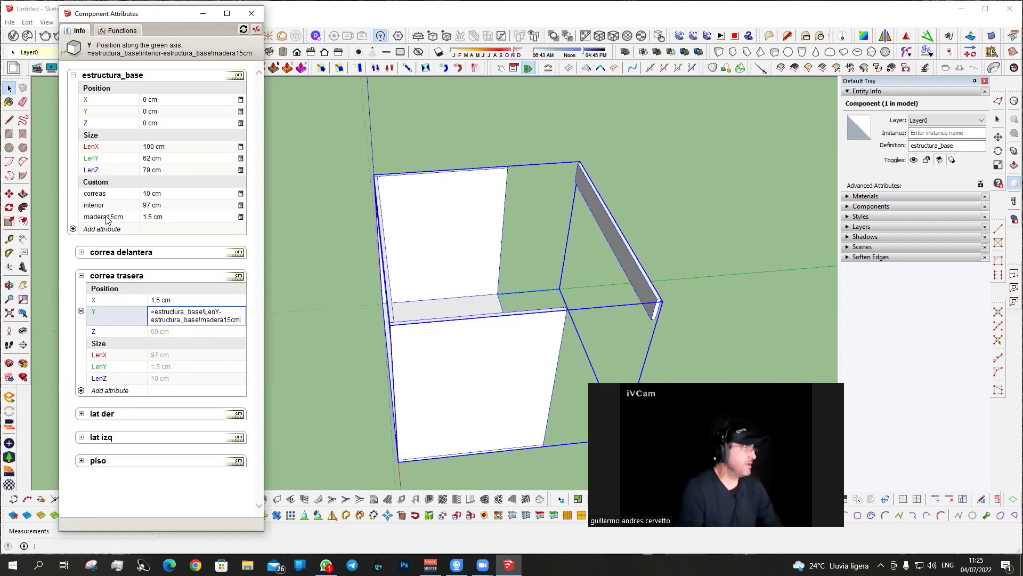
pyautogui.press('Return')
pyautogui.moveTo(312, 337)
pyautogui.mouseDown(button='middle')
pyautogui.moveTo(478, 292)
pyautogui.moveTo(468, 294)
pyautogui.mouseUp(button='middle')
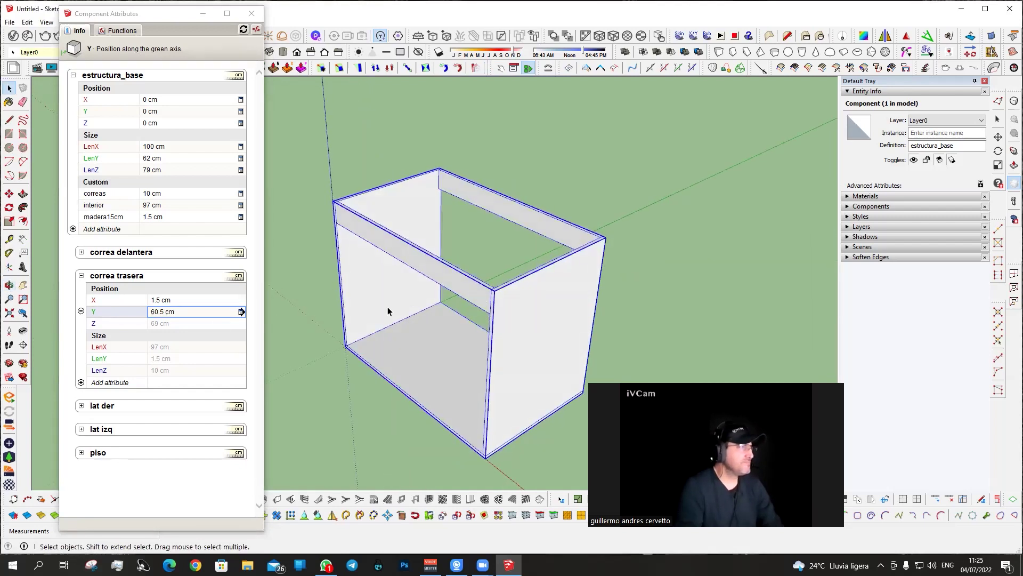
# Set the back rail's Z to estructura_base LenZ minus madera15cm.
pyautogui.click(179, 323)
pyautogui.hotkey('ctrl', 'a')
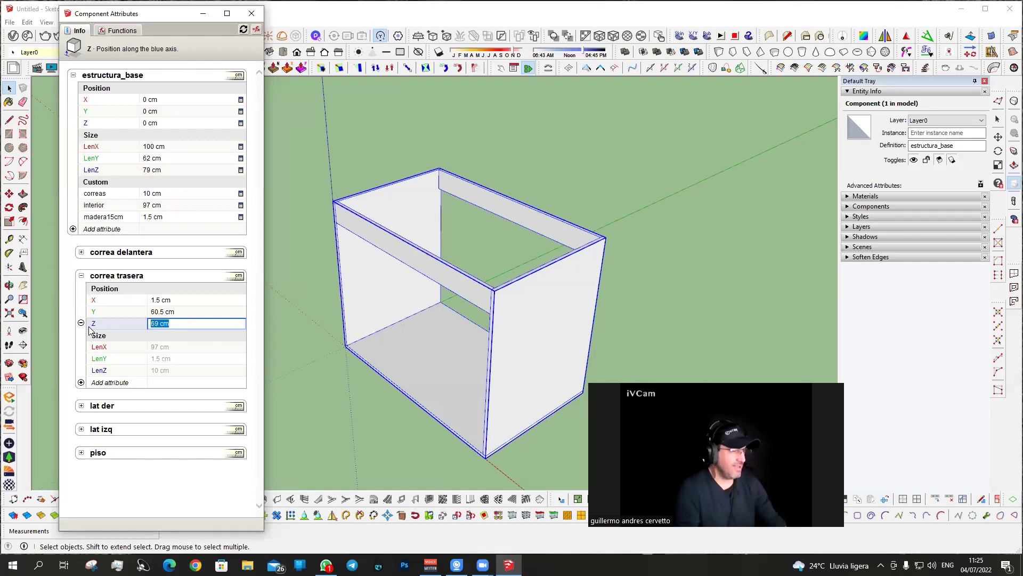
pyautogui.write('=')
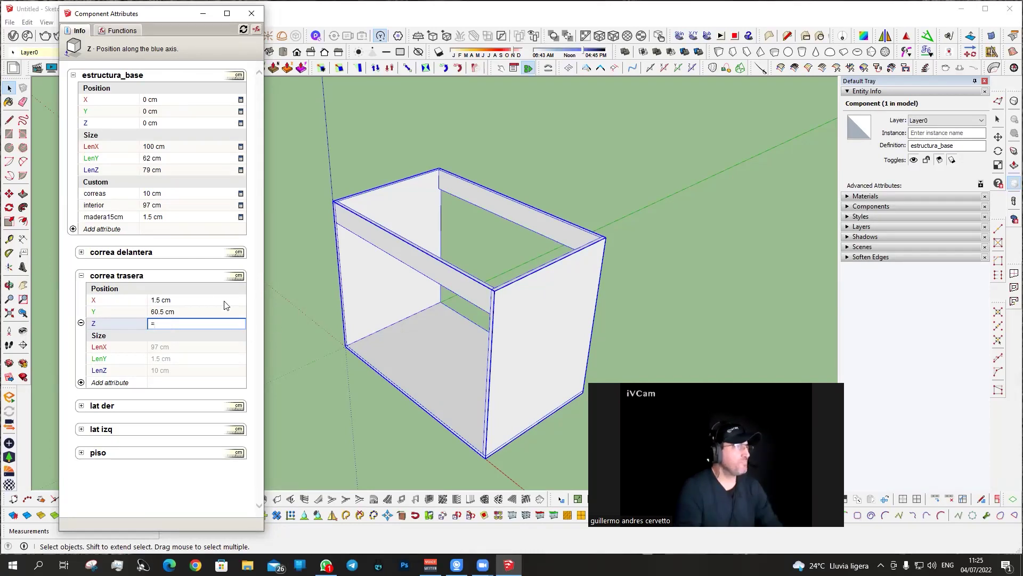
pyautogui.click(96, 171)
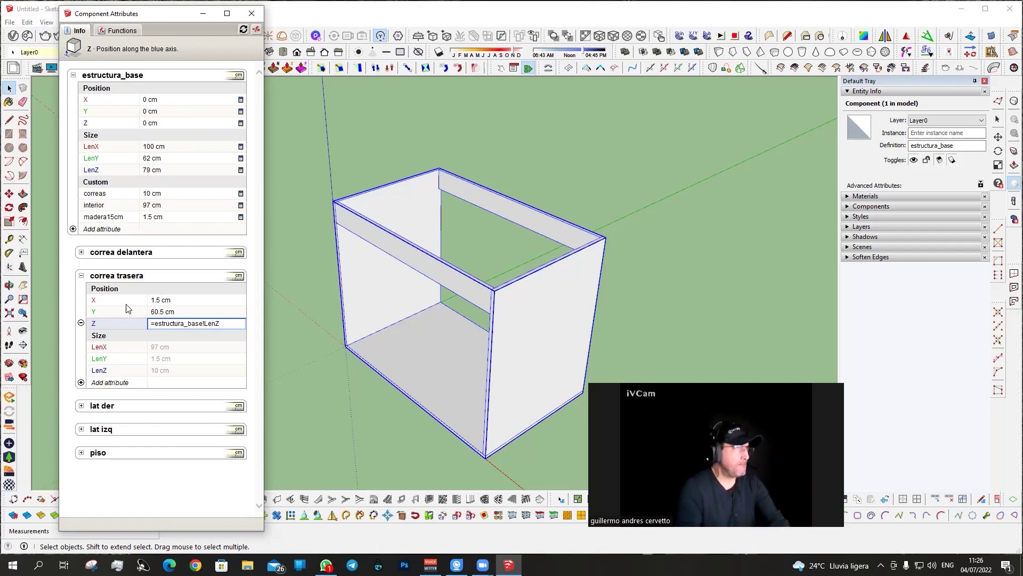
pyautogui.write('-')
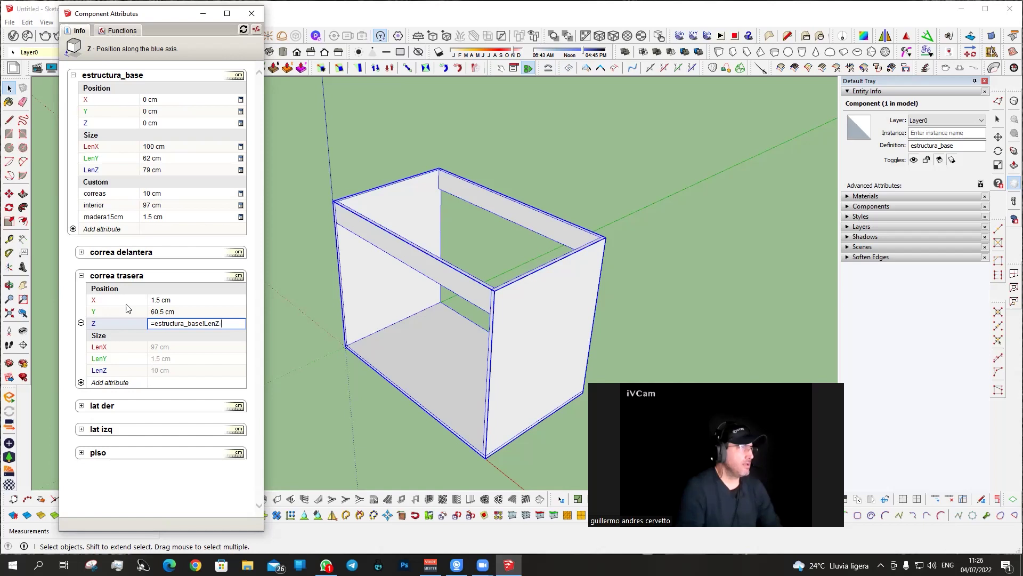
pyautogui.click(106, 221)
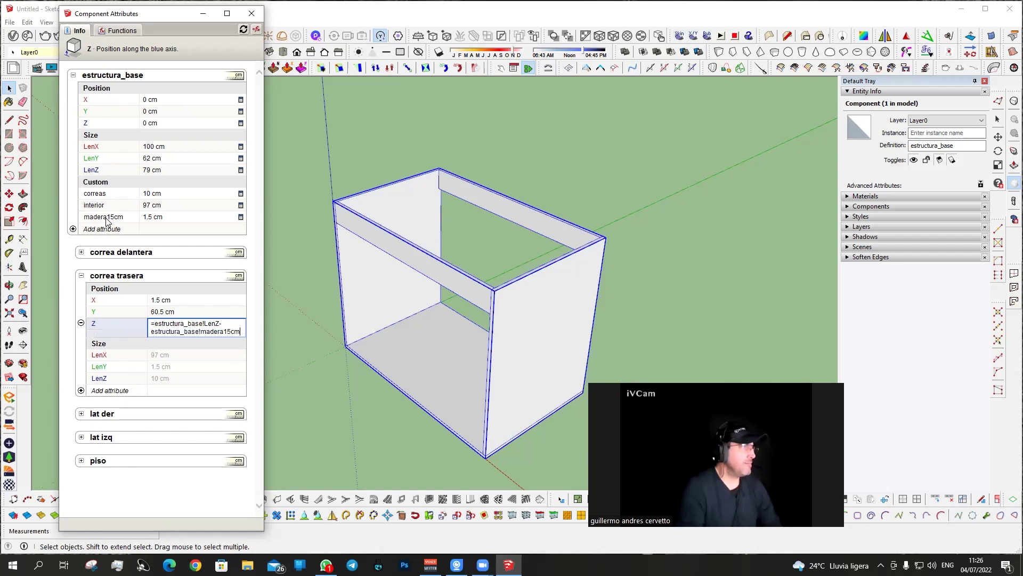
pyautogui.press('Return')
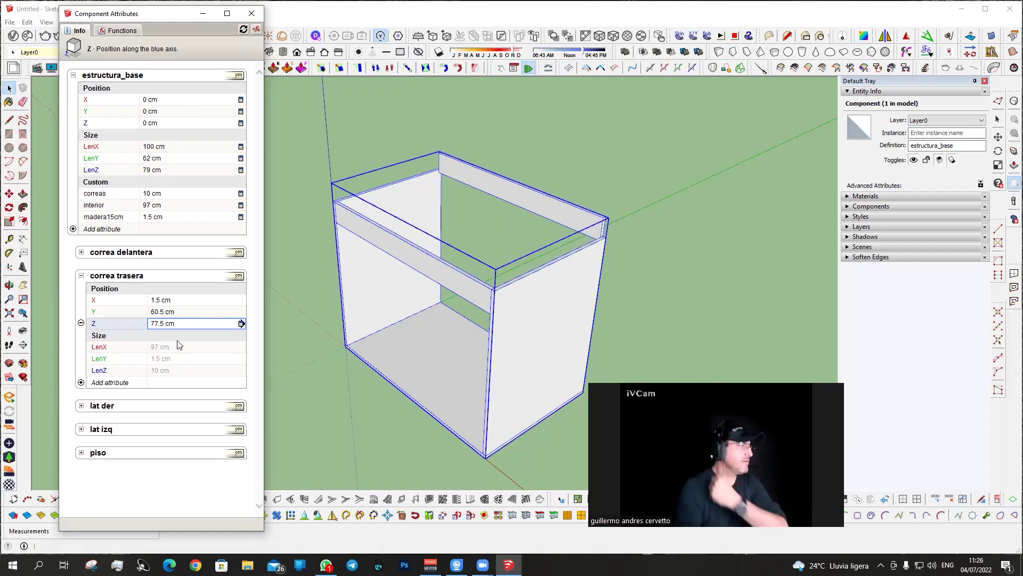
# Extend the back rail's Z formula to also subtract the correas rail width.
pyautogui.click(169, 324)
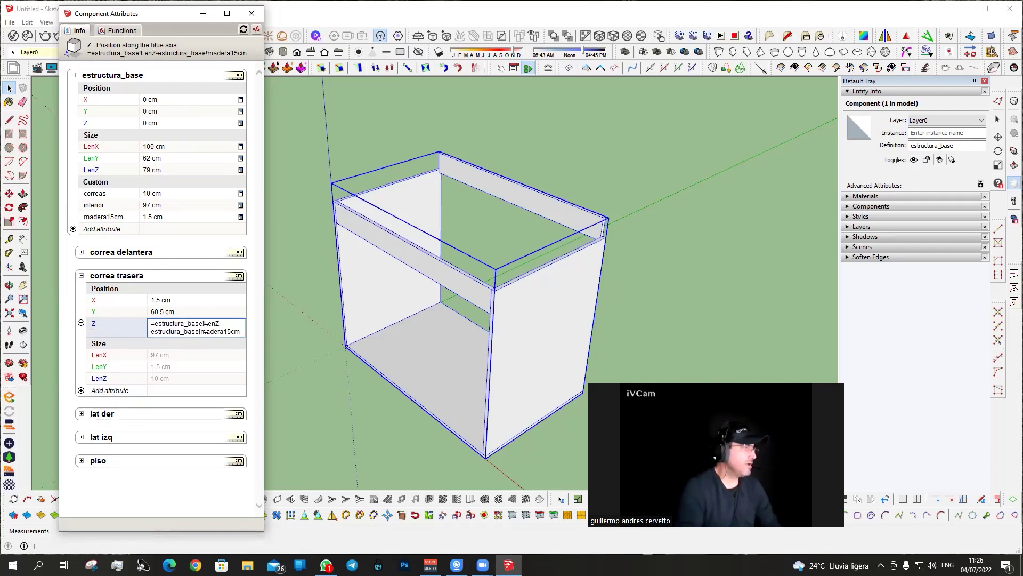
pyautogui.write('-')
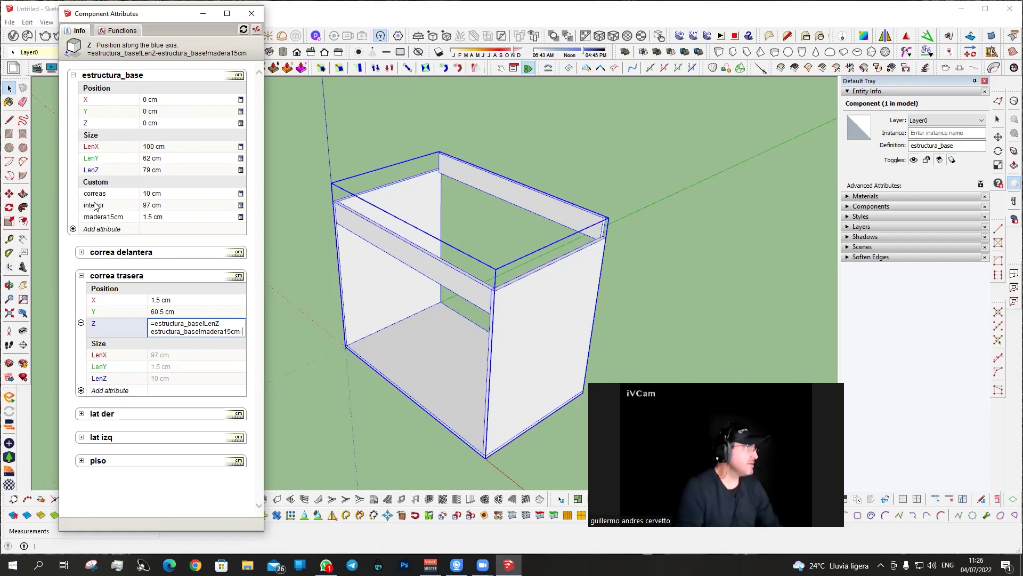
pyautogui.click(101, 195)
pyautogui.press('Return')
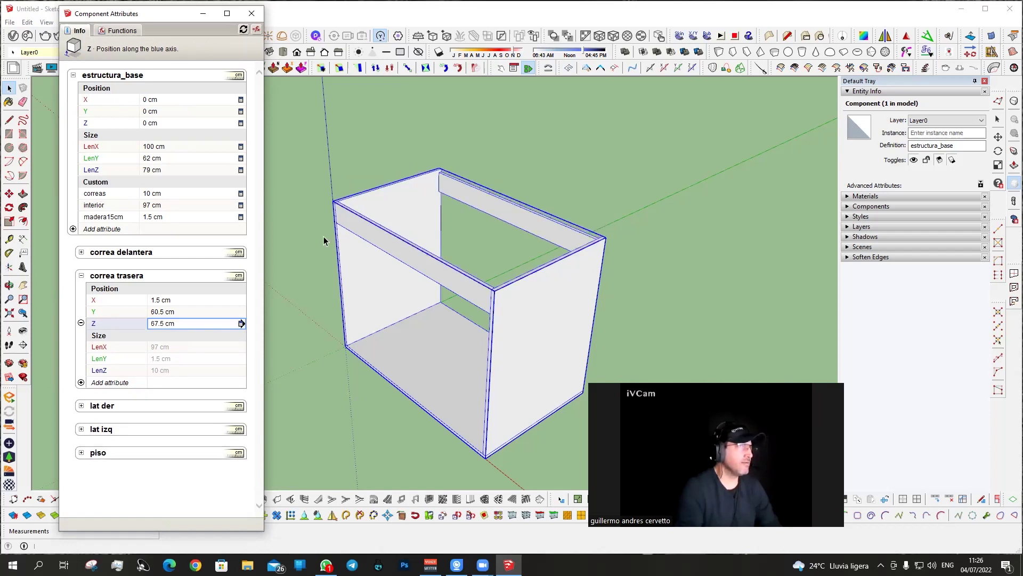
pyautogui.scroll(3, 590, 261)
pyautogui.moveTo(590, 261); pyautogui.dragTo(480, 237, button='middle')
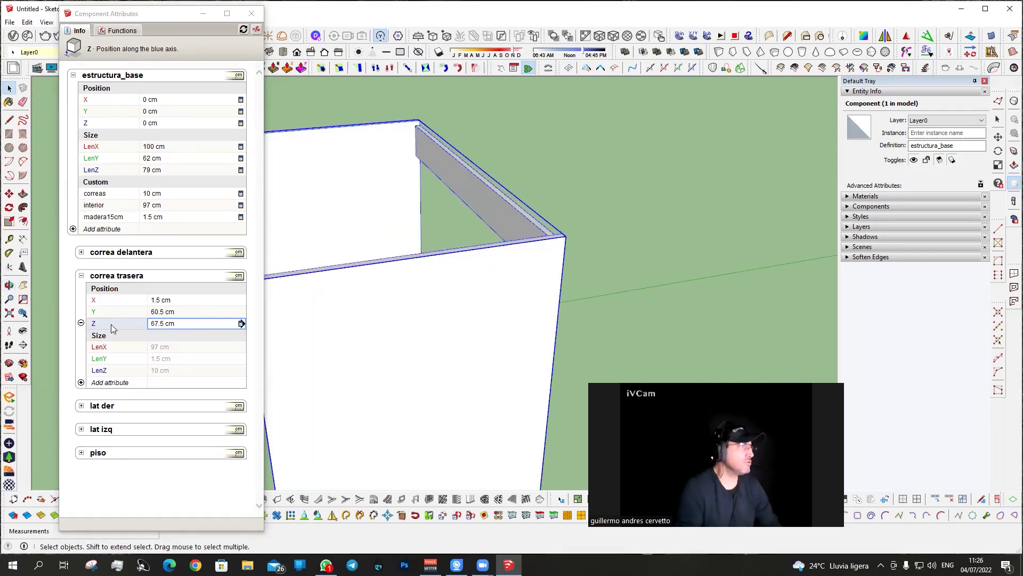
# Delete the madera15cm term so Z is LenZ minus correas, 69 cm.
pyautogui.click(153, 322)
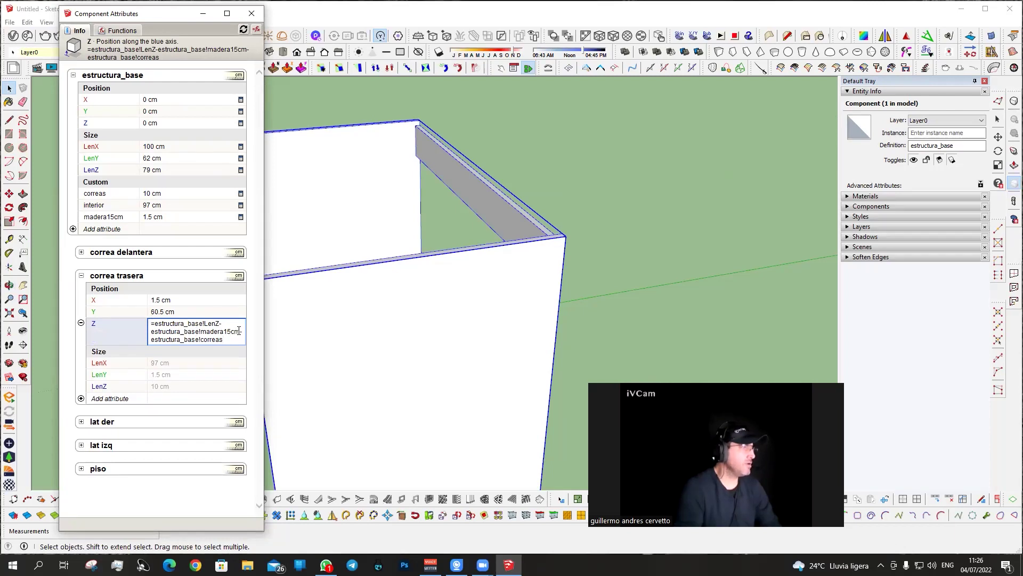
pyautogui.moveTo(239, 330); pyautogui.dragTo(171, 331)
pyautogui.press('Delete')
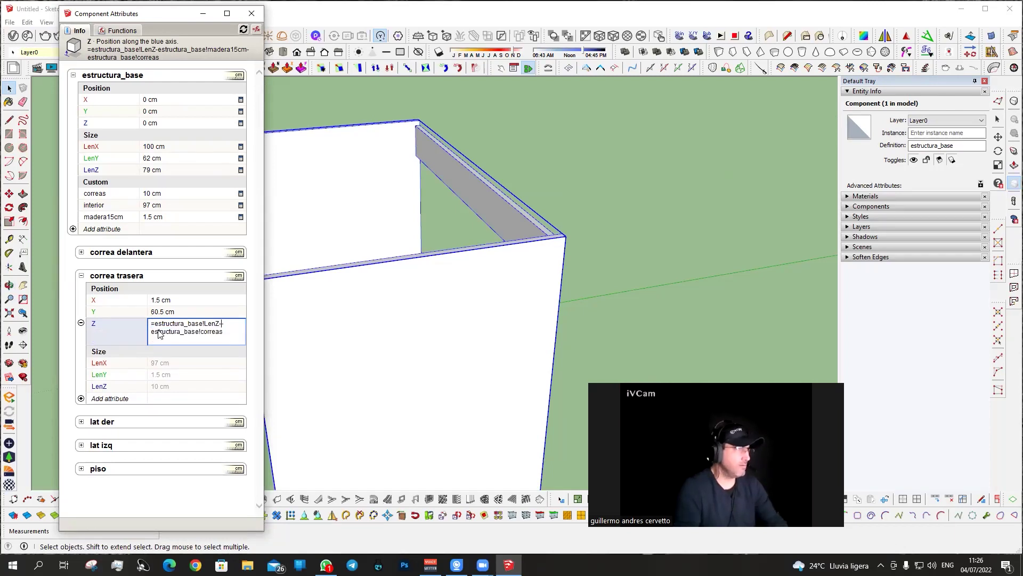
pyautogui.press('Return')
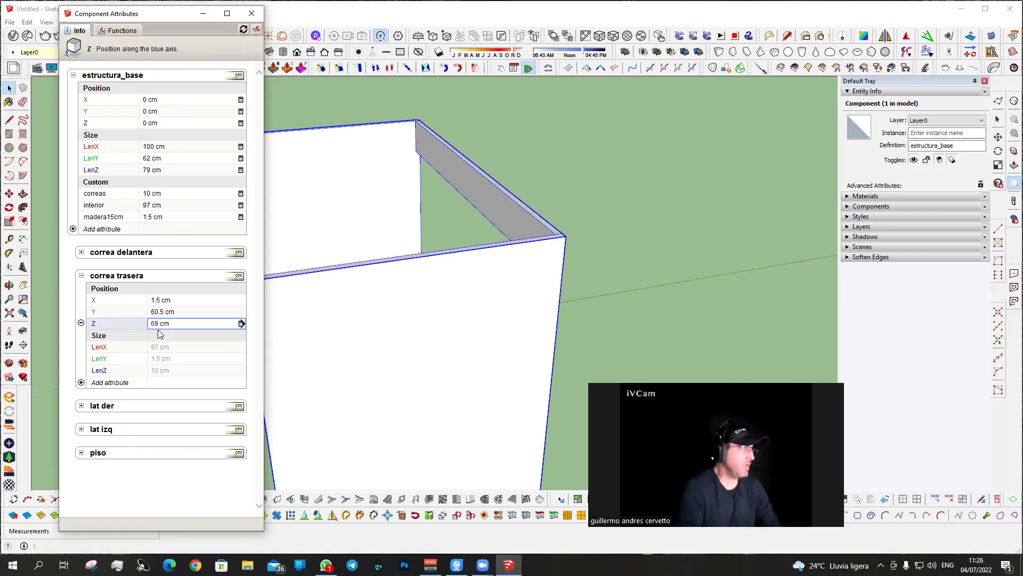
pyautogui.scroll(-3, 403, 283)
pyautogui.moveTo(403, 282); pyautogui.dragTo(484, 279, button='middle')
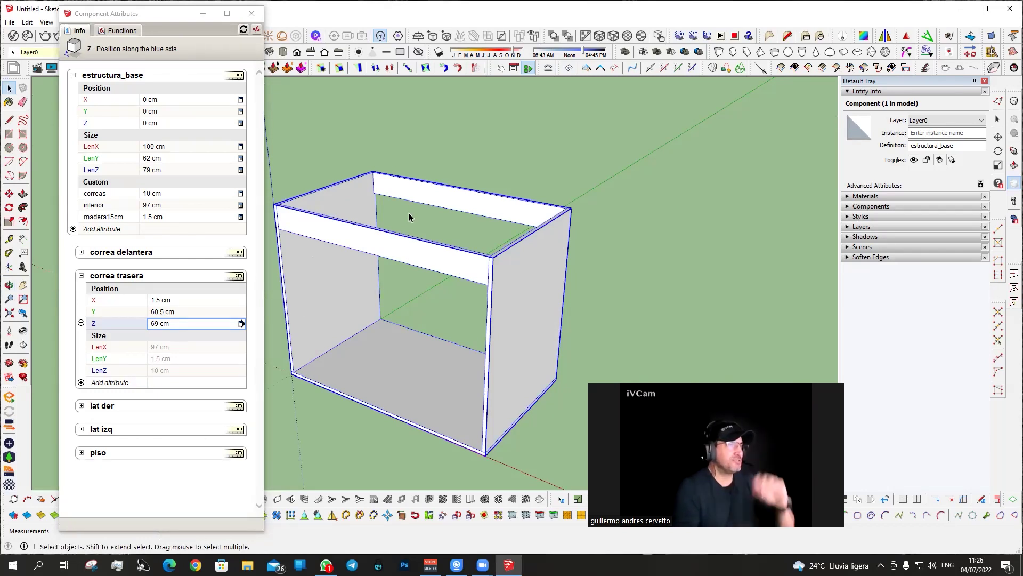
# Set correa trasera LenX to =estructura_base!LenX minus madera15cm twice, giving 97 cm.
pyautogui.click(163, 346)
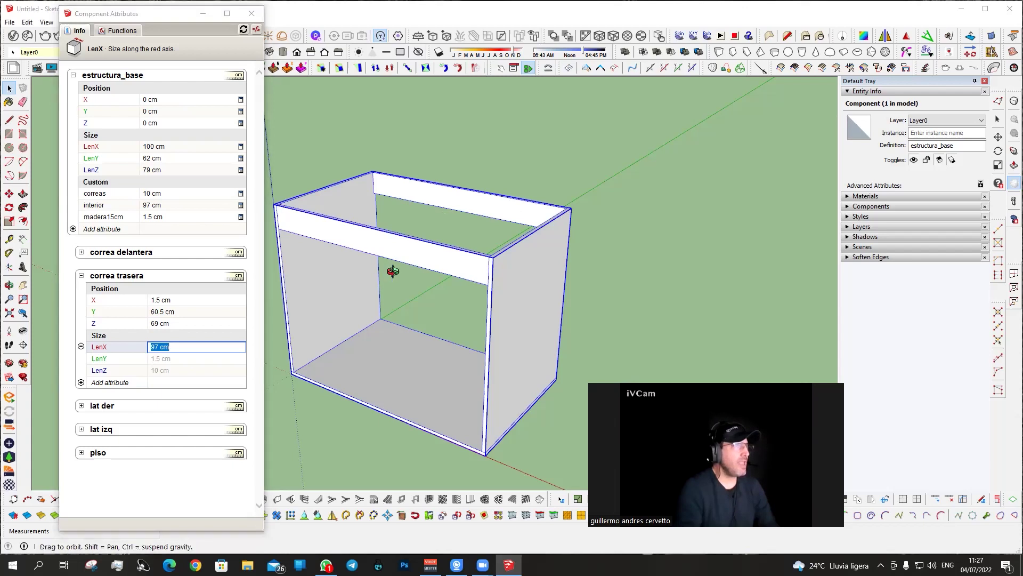
pyautogui.moveTo(393, 267); pyautogui.dragTo(478, 276, button='middle')
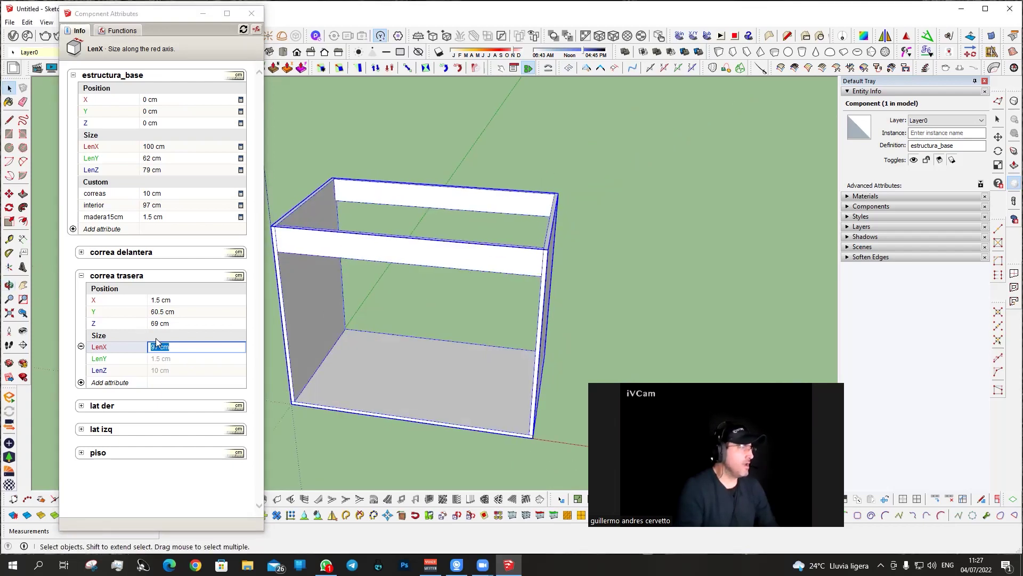
pyautogui.click(190, 344)
pyautogui.tripleClick(189, 345)
pyautogui.write('=')
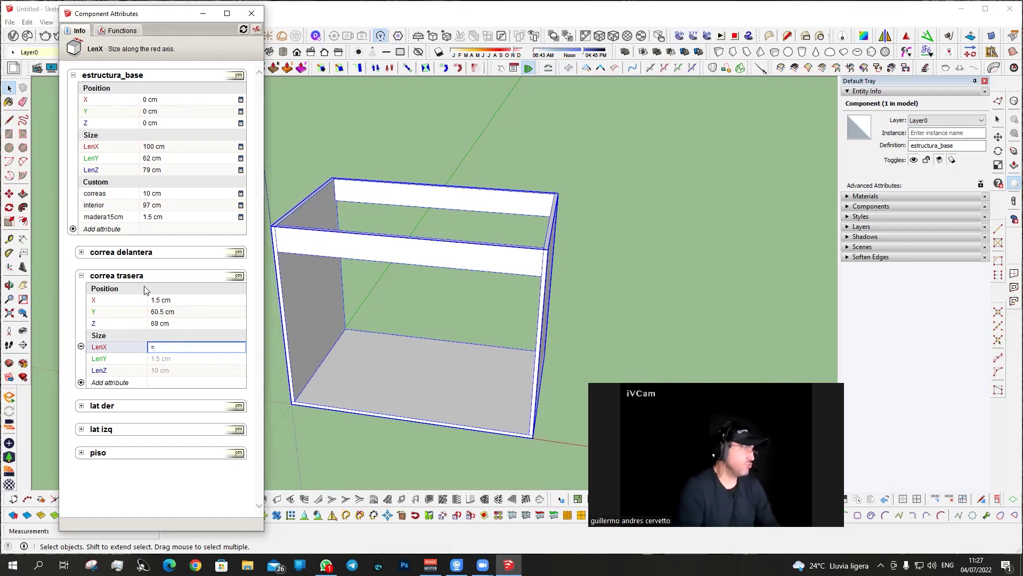
pyautogui.click(97, 148)
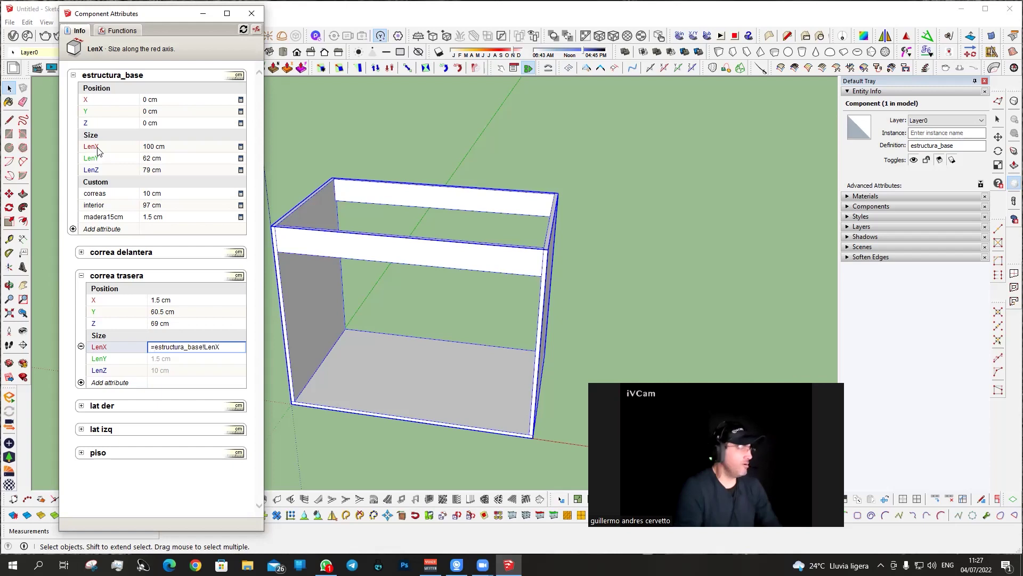
pyautogui.write('-')
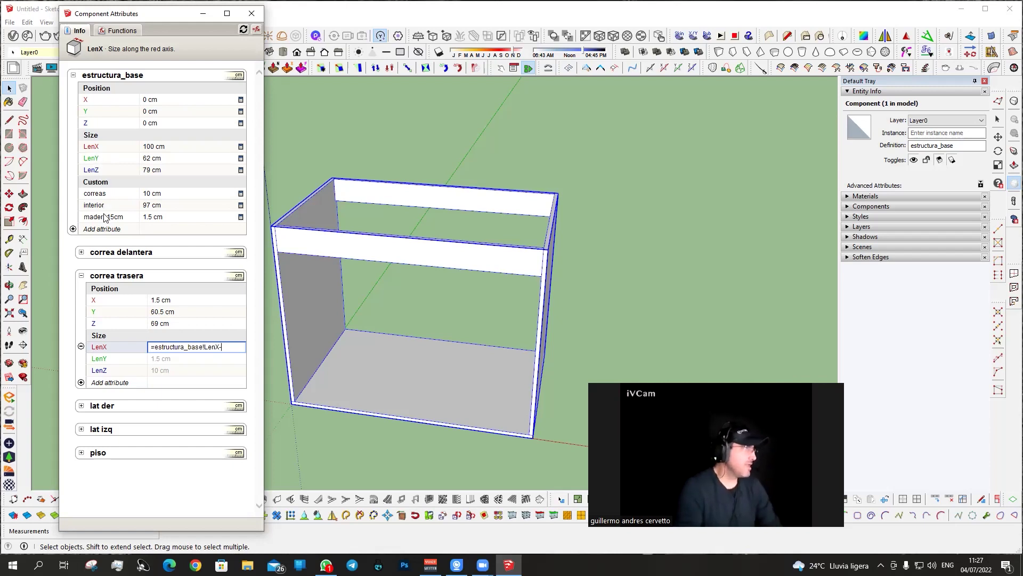
pyautogui.click(104, 218)
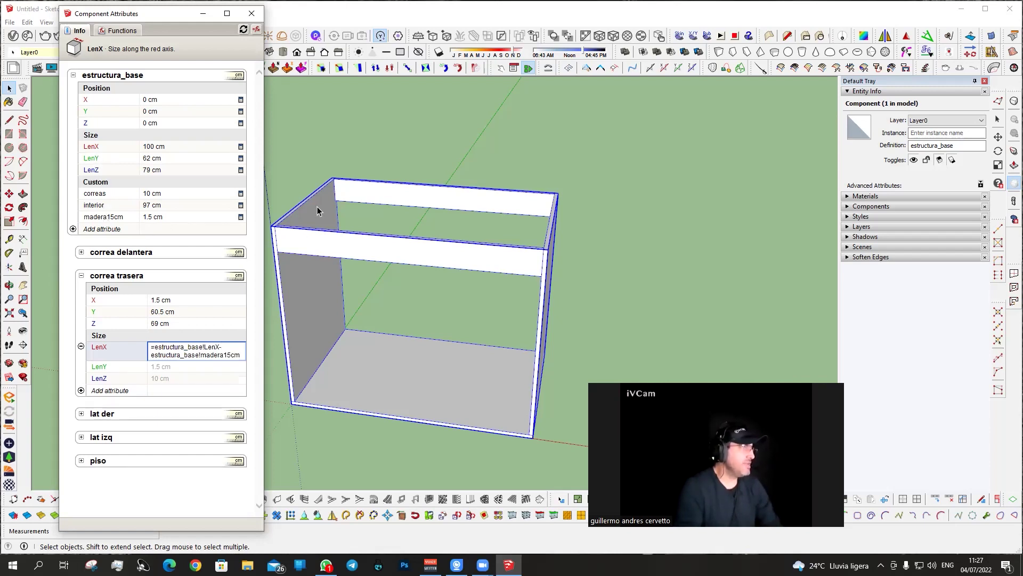
pyautogui.write('-')
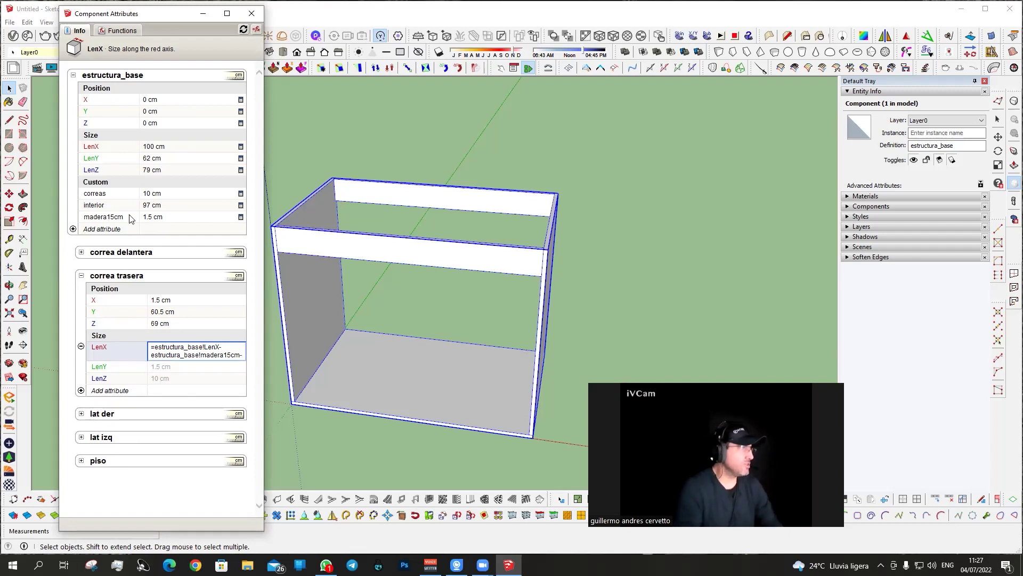
pyautogui.click(110, 217)
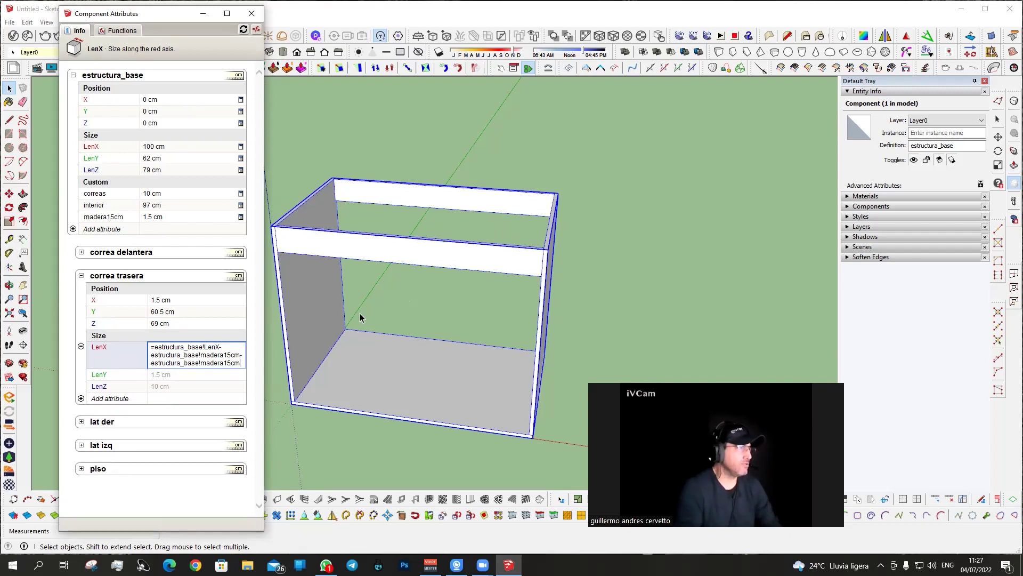
pyautogui.press('Return')
pyautogui.moveTo(401, 255); pyautogui.dragTo(384, 272, button='middle')
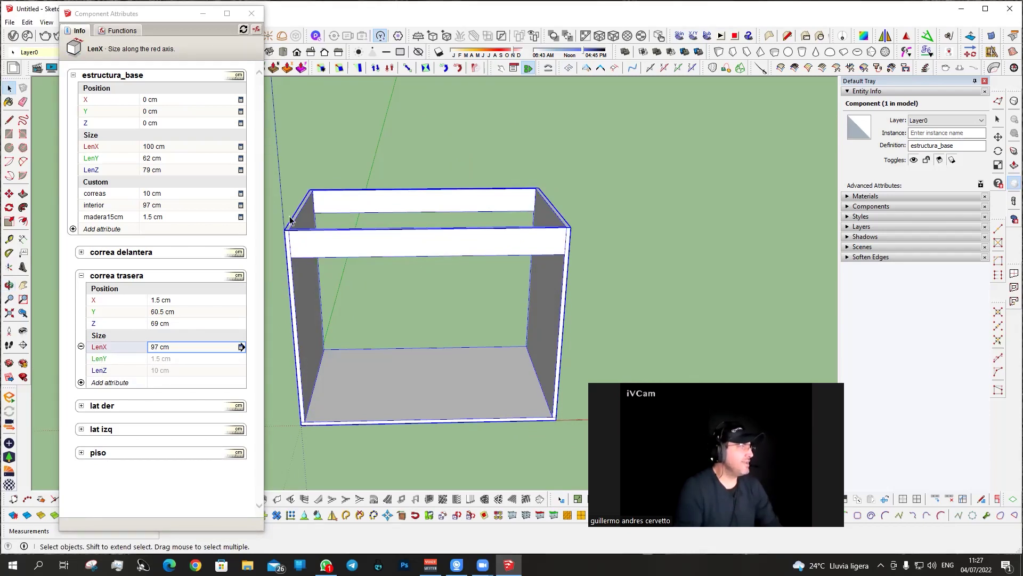
# Set the back rail's LenY to the estructura_base madera15cm thickness, 1.5 cm.
pyautogui.click(163, 360)
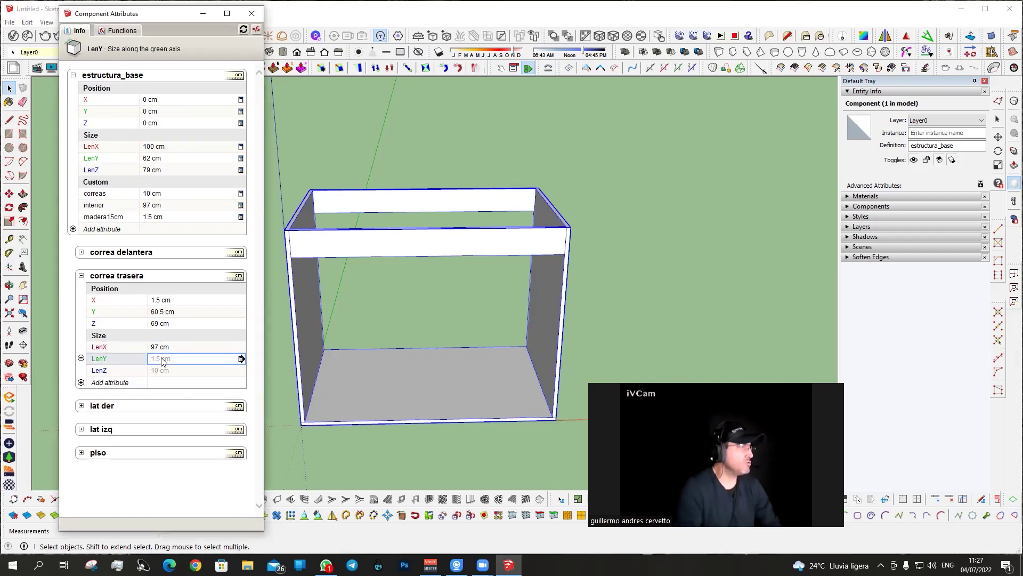
pyautogui.moveTo(224, 359); pyautogui.dragTo(79, 362)
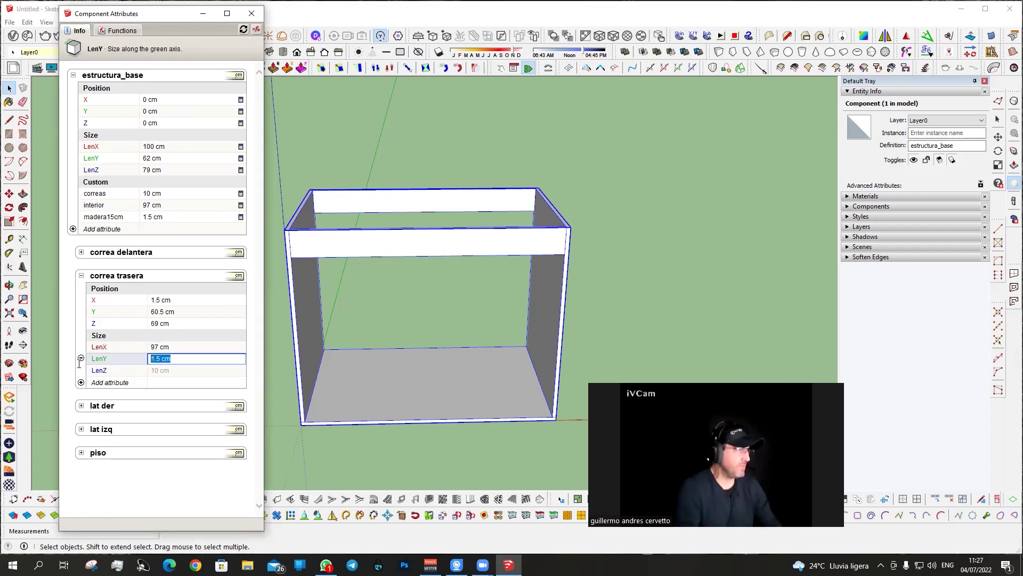
pyautogui.write('=')
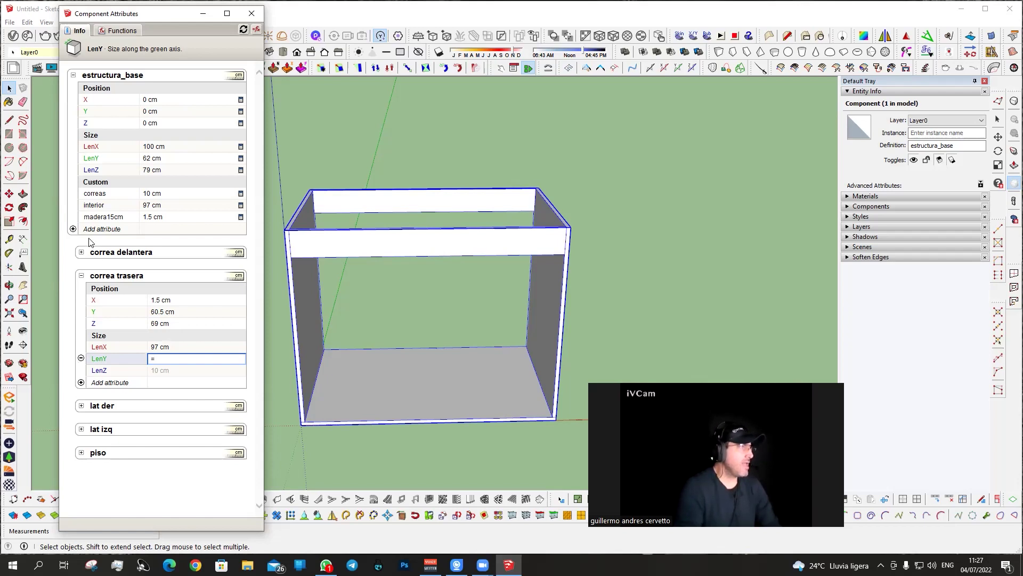
pyautogui.click(97, 216)
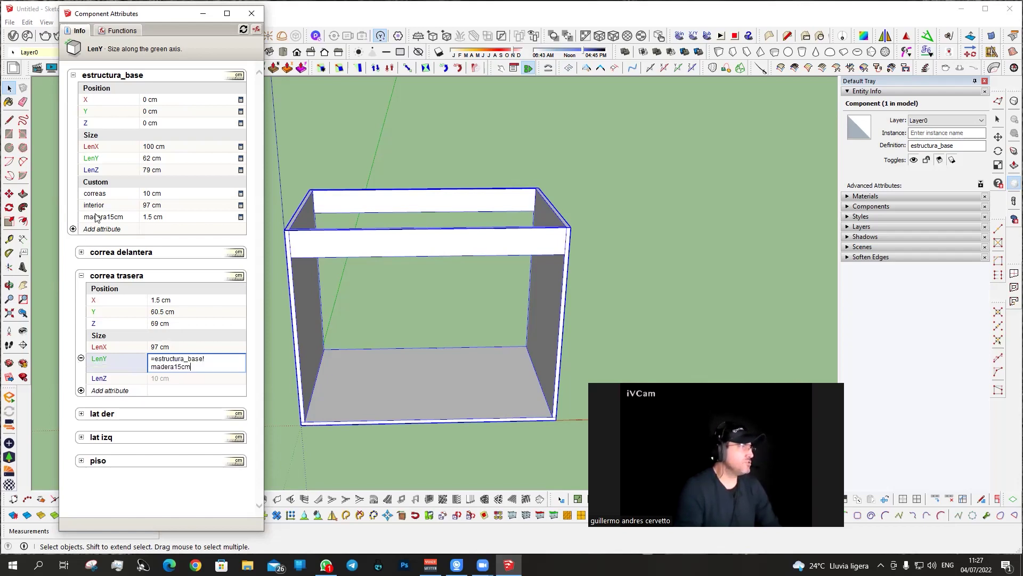
pyautogui.press('Return')
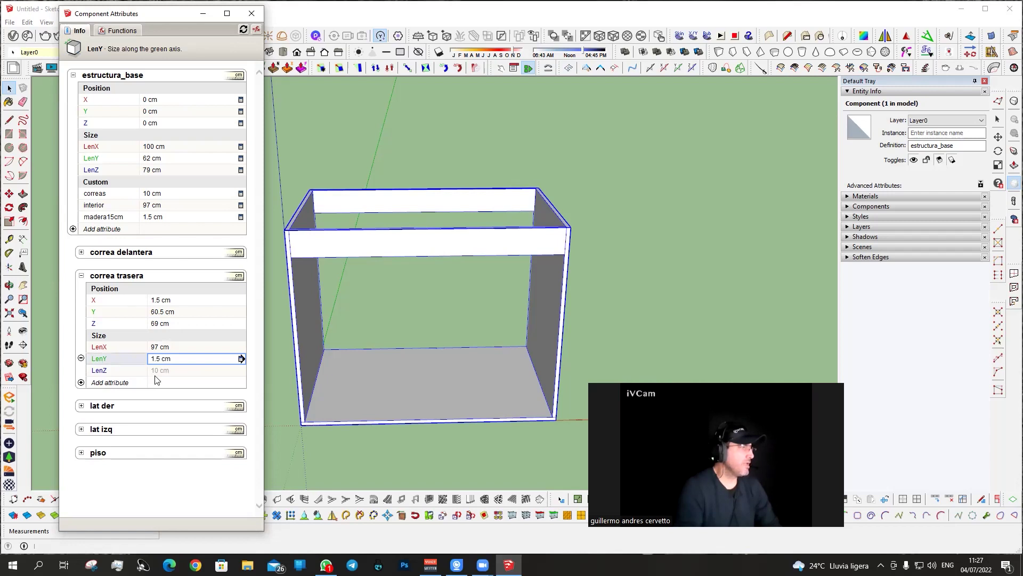
# Link the back rail's LenZ to estructura_base correas (10 cm) and inspect the rail.
pyautogui.click(161, 370)
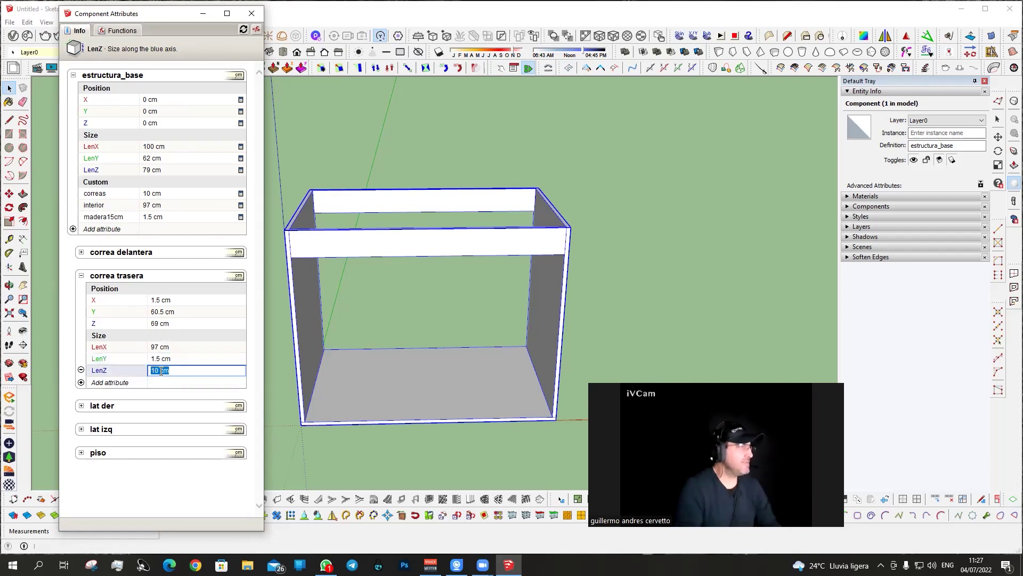
pyautogui.write('=')
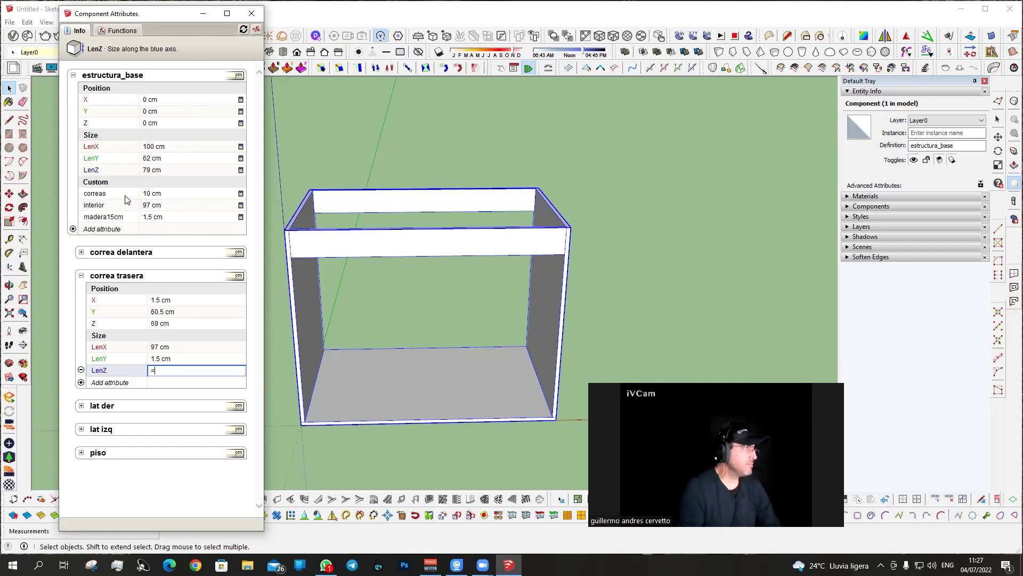
pyautogui.click(95, 194)
pyautogui.press('Return')
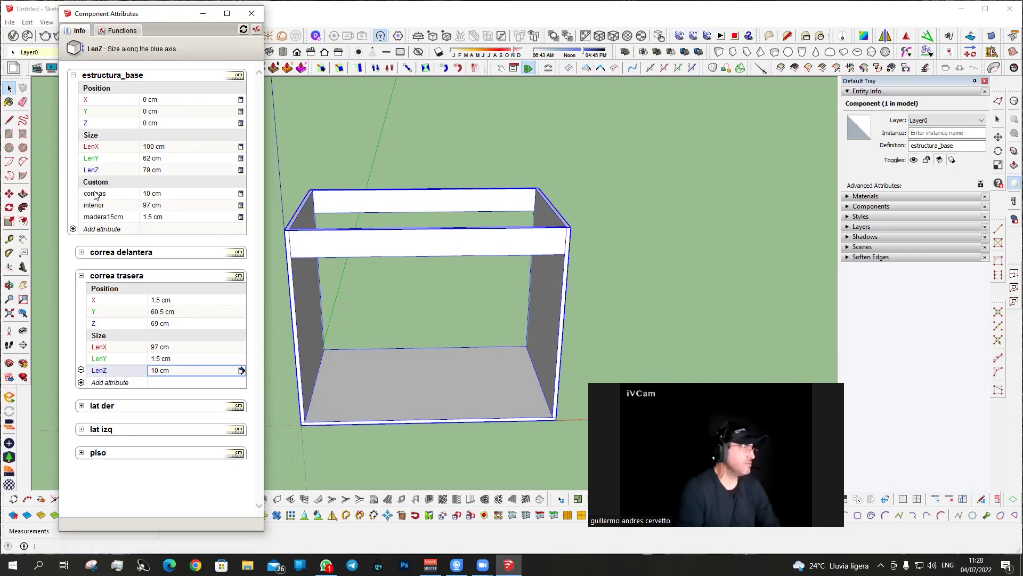
pyautogui.moveTo(356, 287)
pyautogui.mouseDown(button='middle')
pyautogui.moveTo(598, 238)
pyautogui.moveTo(425, 278)
pyautogui.mouseUp(button='middle')
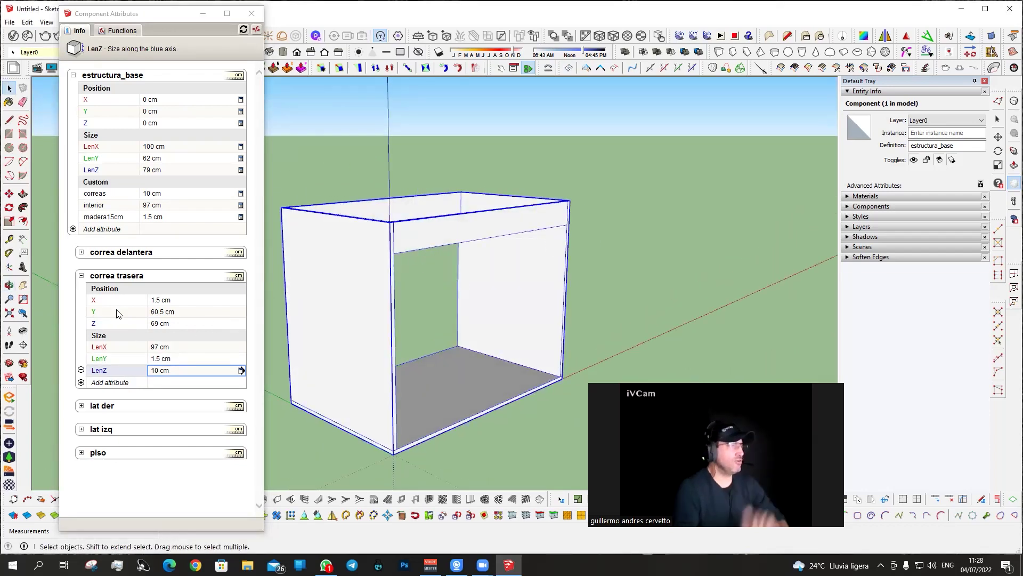
pyautogui.moveTo(432, 240); pyautogui.dragTo(336, 269, button='middle')
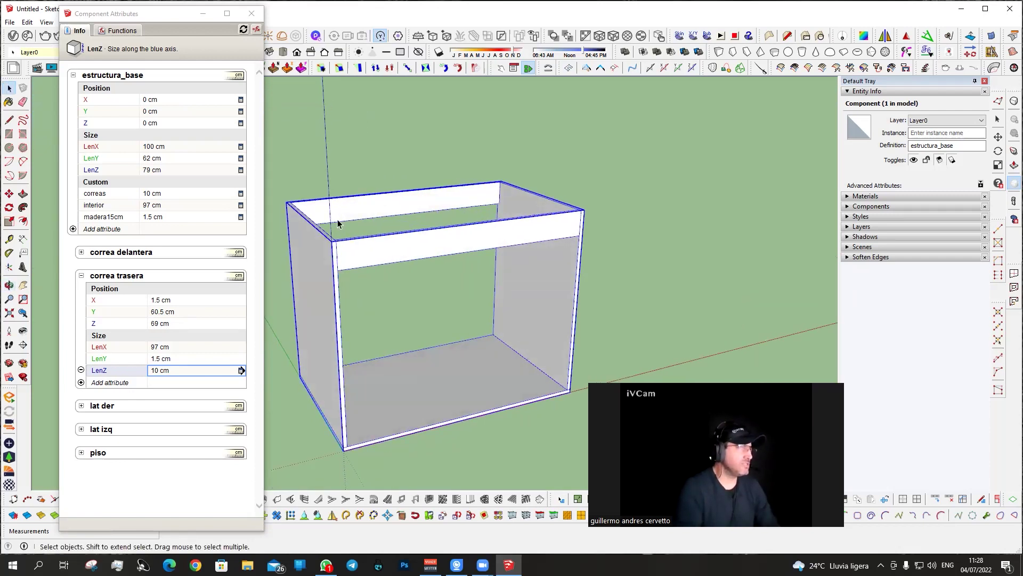
pyautogui.click(163, 326)
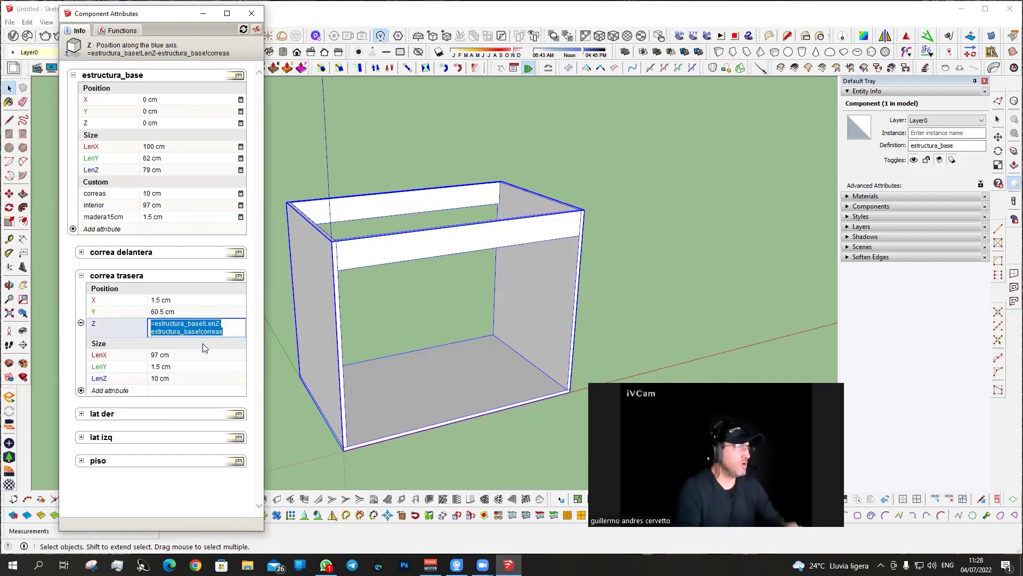
pyautogui.click(257, 317)
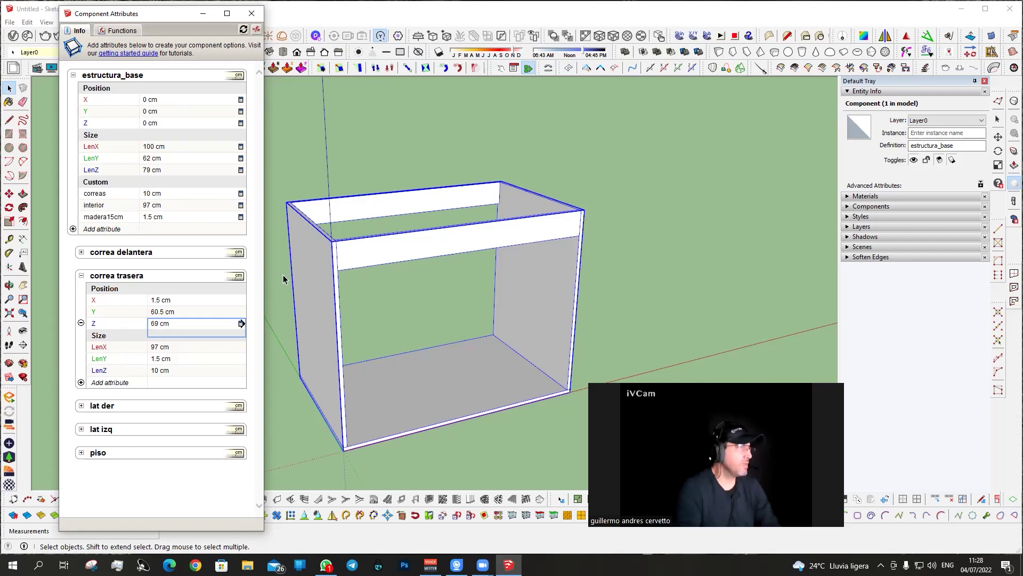
pyautogui.moveTo(399, 249); pyautogui.dragTo(408, 245, button='middle')
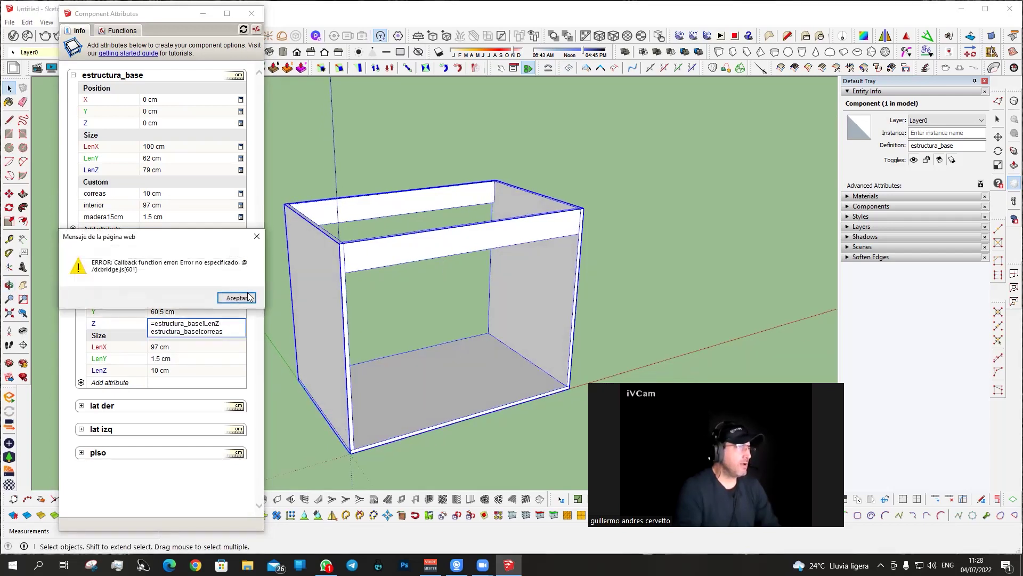
pyautogui.click(238, 298)
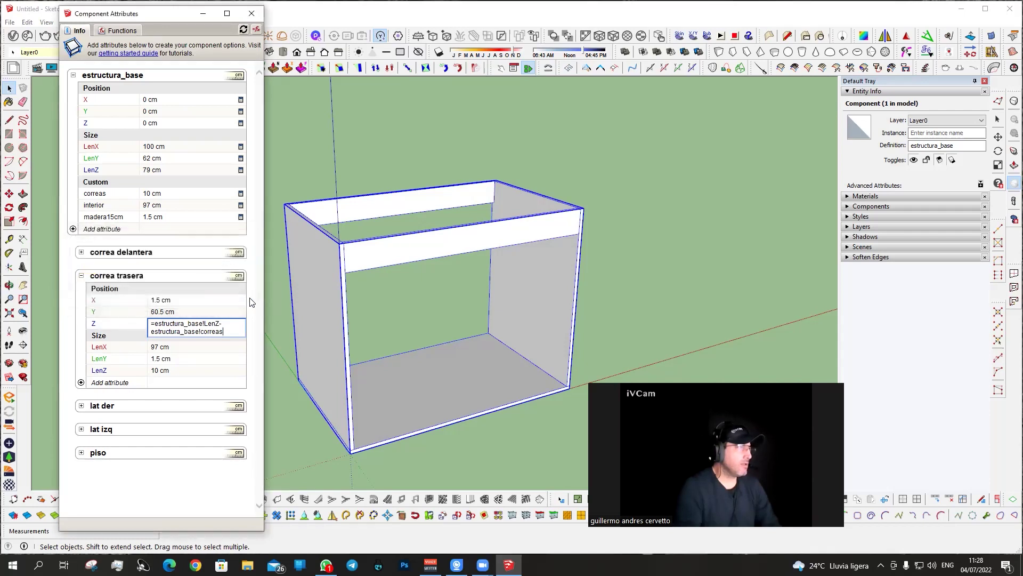
pyautogui.press('Return')
pyautogui.click(240, 301)
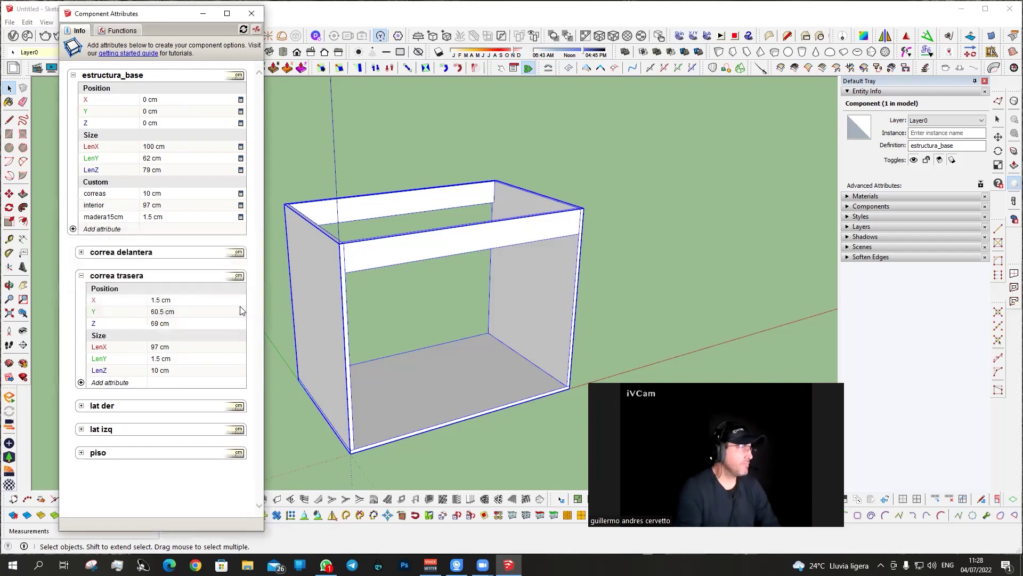
pyautogui.click(173, 370)
pyautogui.press('Return')
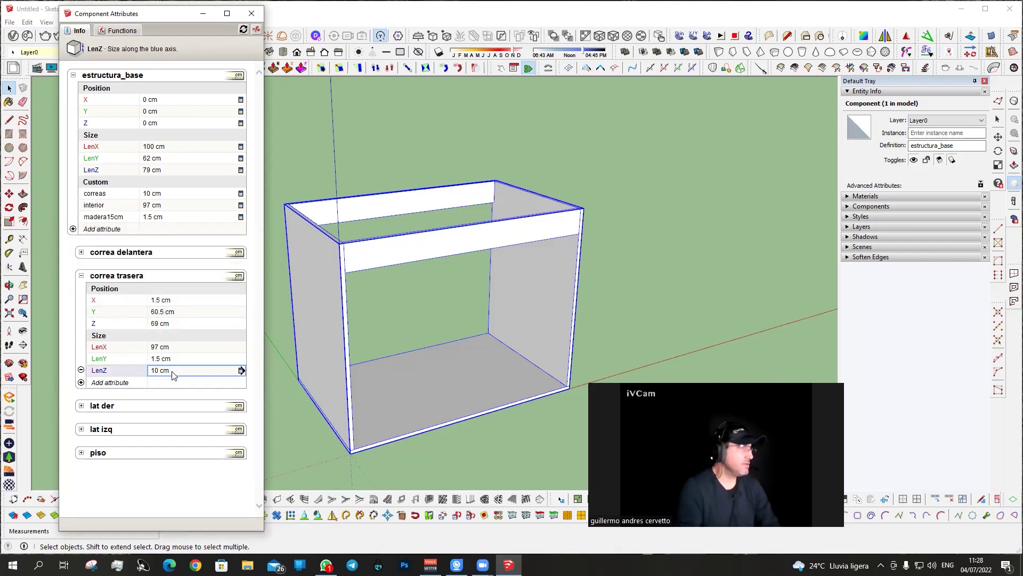
# Add the Position and Size attributes to correa delantera.
pyautogui.click(82, 276)
pyautogui.click(81, 252)
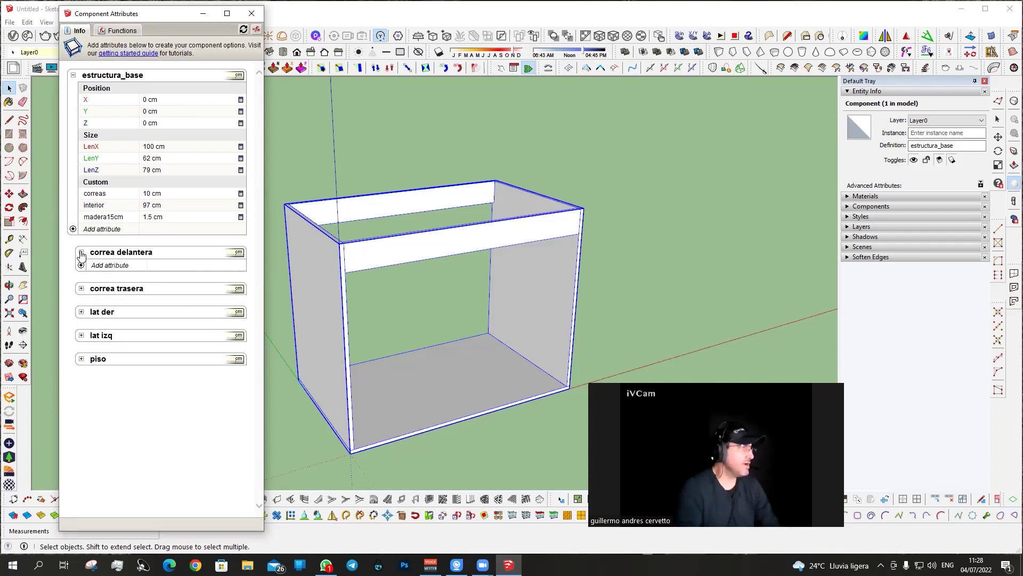
pyautogui.click(81, 265)
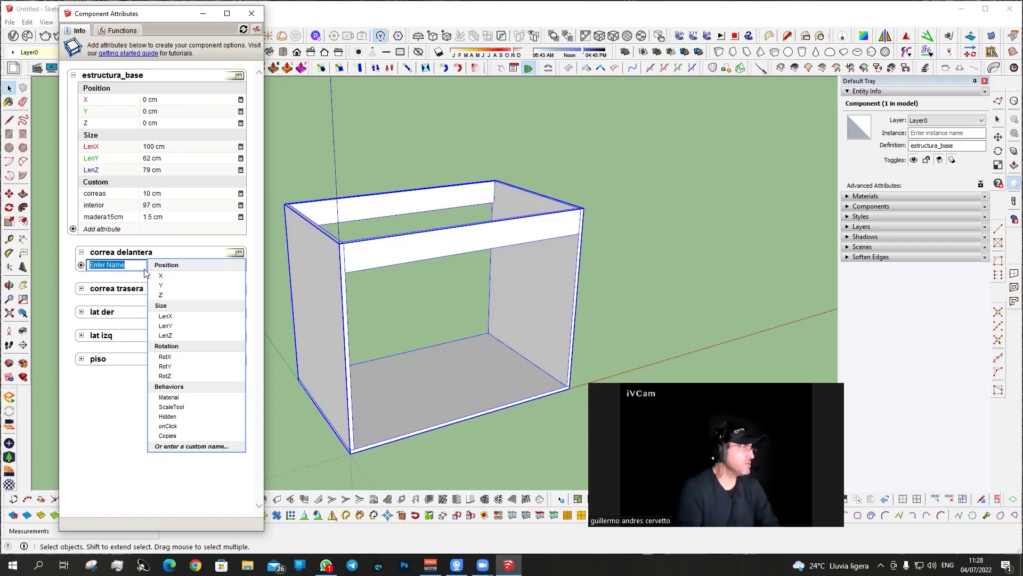
pyautogui.click(165, 272)
pyautogui.click(81, 312)
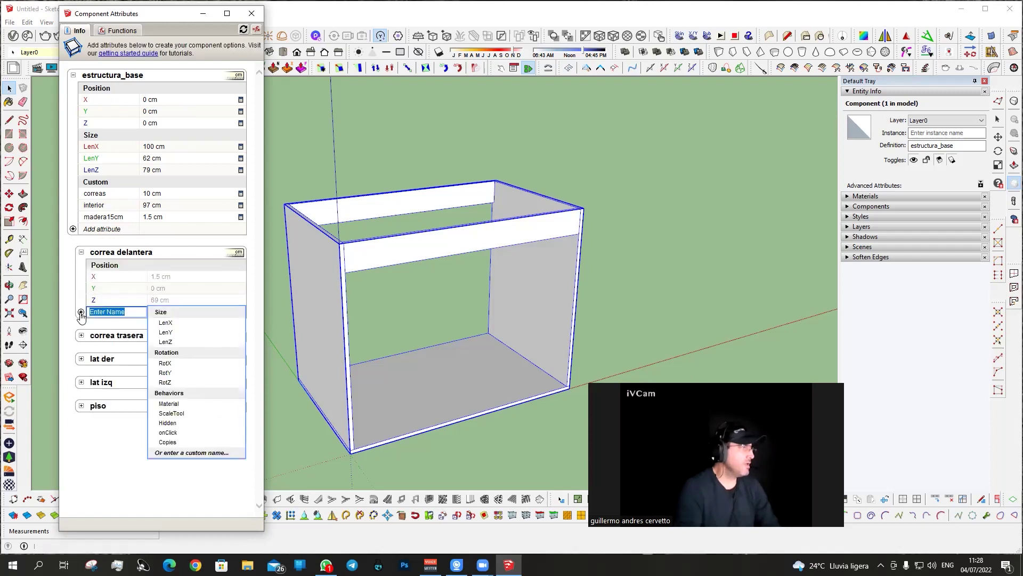
pyautogui.click(169, 312)
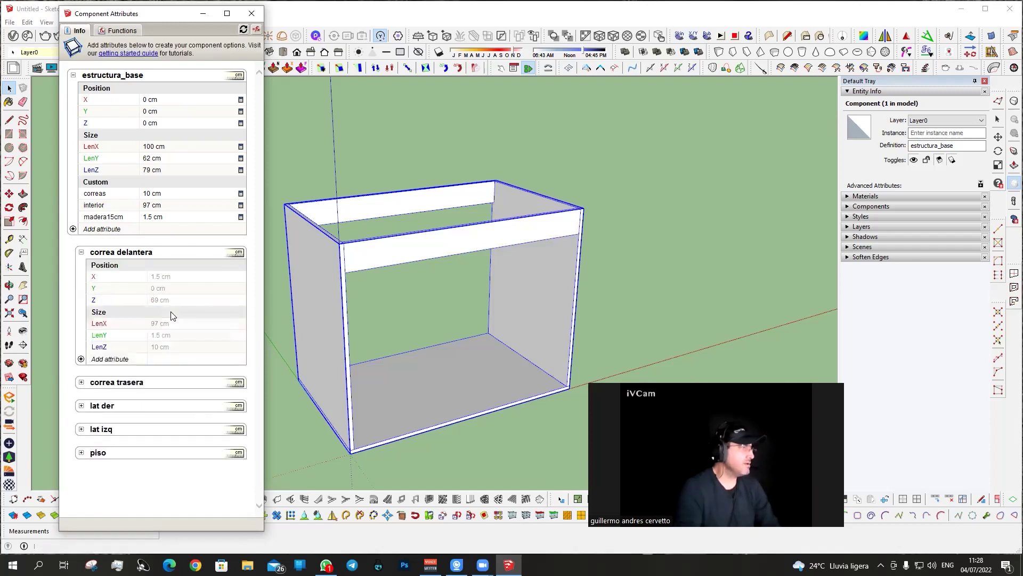
# Set the front rail's X to =estructura_base!madera15cm, resolving to 1.5 cm.
pyautogui.click(161, 277)
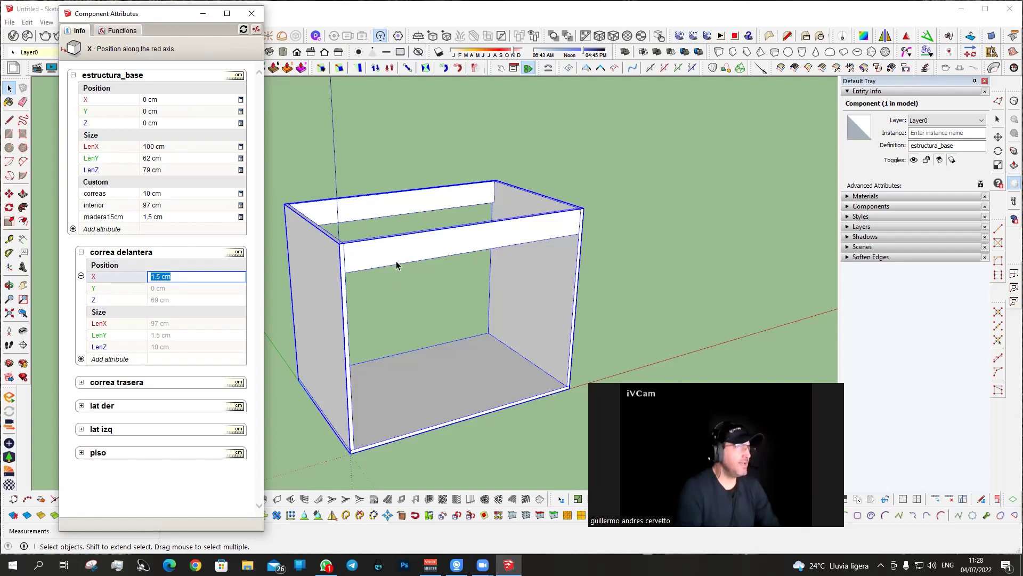
pyautogui.scroll(1, 373, 266)
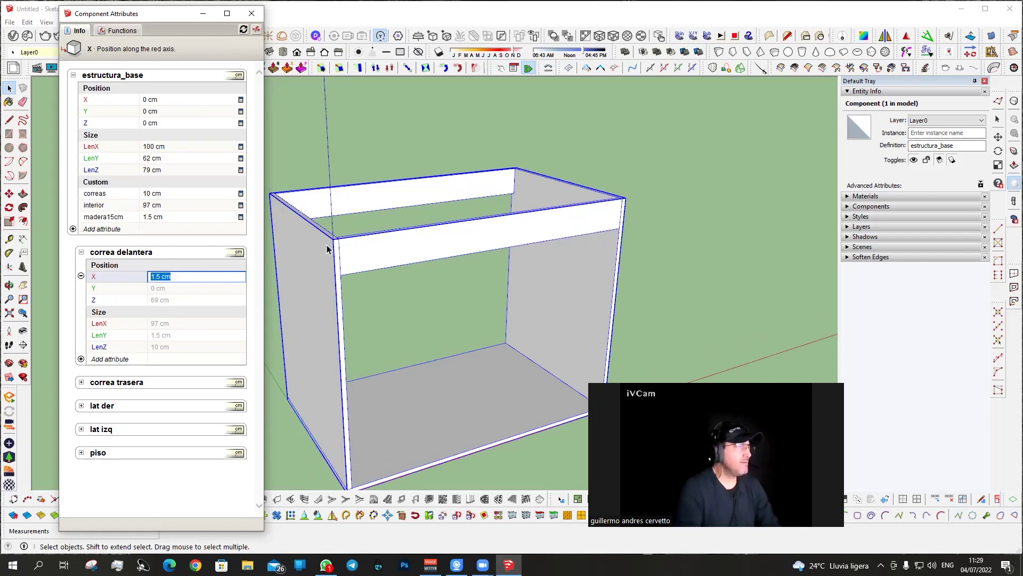
pyautogui.scroll(-1, 327, 249)
pyautogui.write('=')
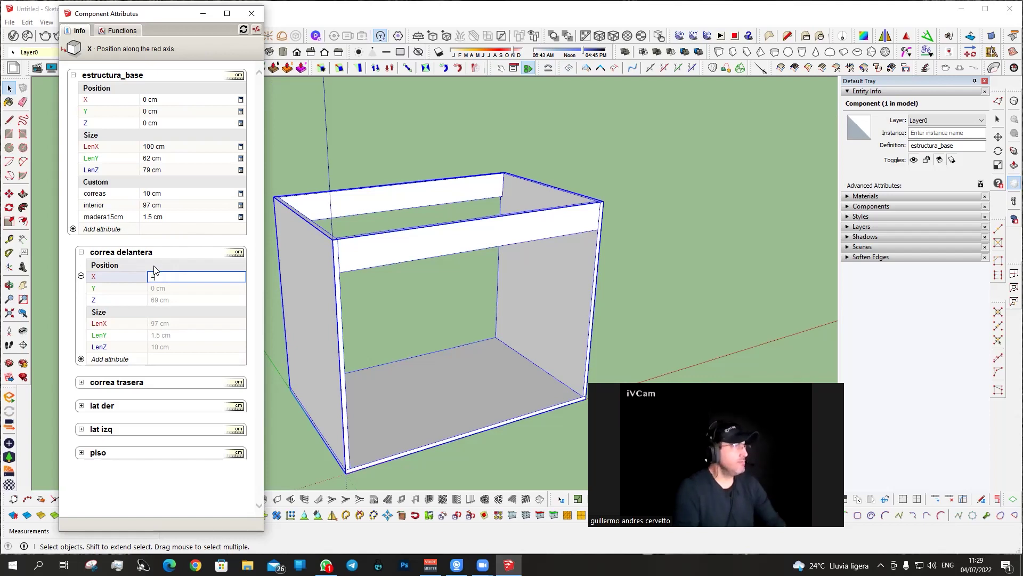
pyautogui.click(103, 221)
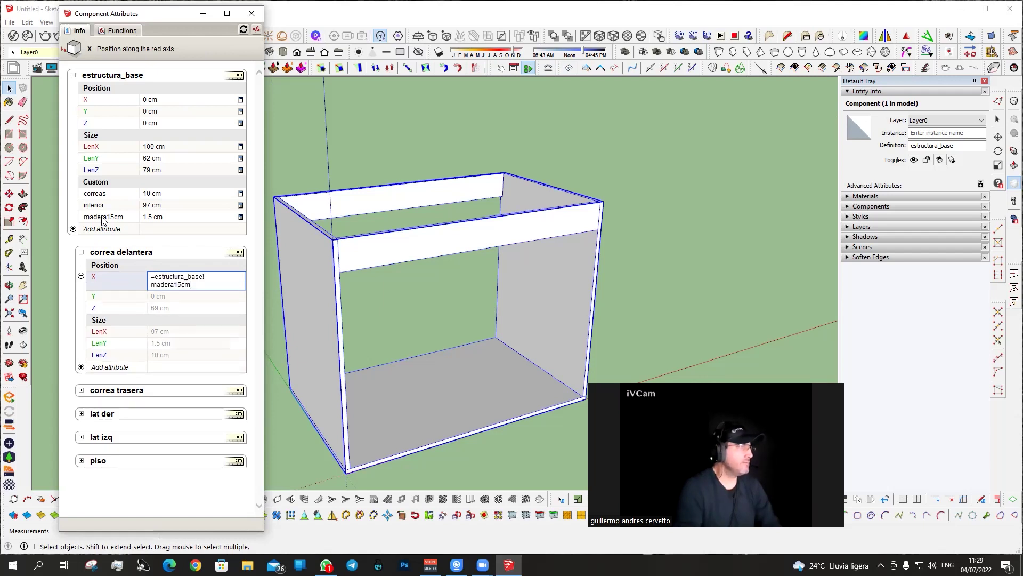
pyautogui.press('Return')
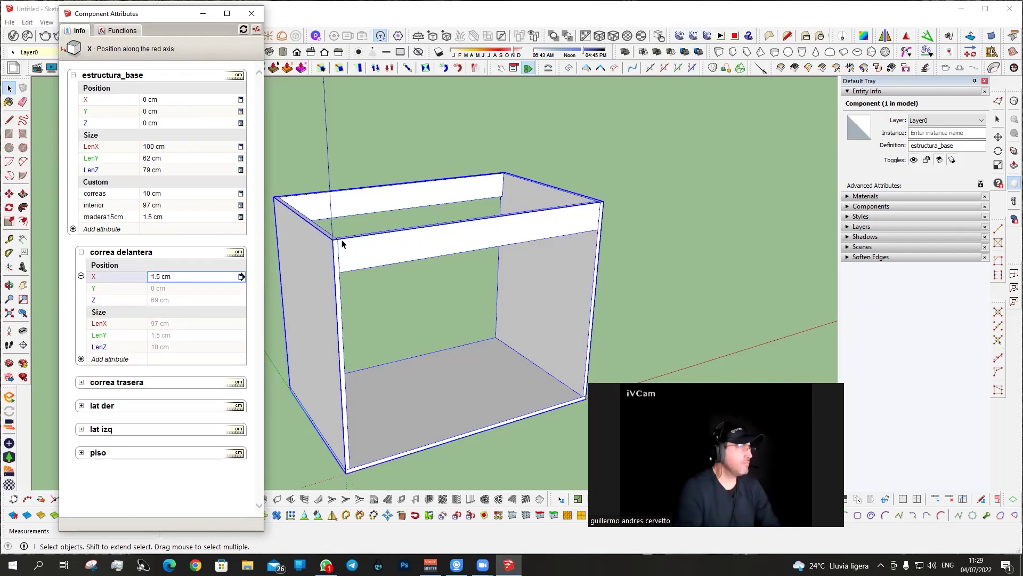
pyautogui.scroll(2, 337, 248)
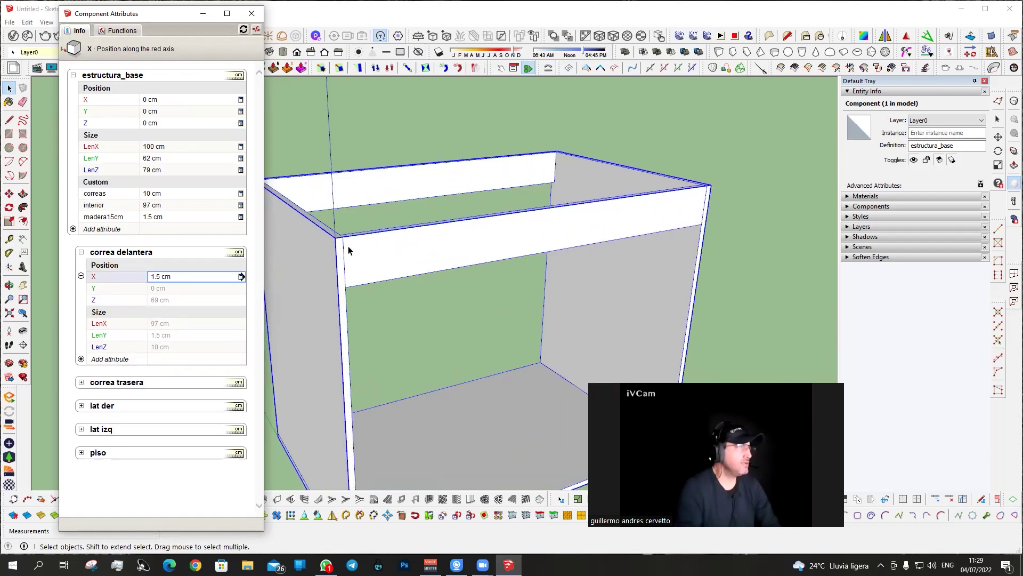
pyautogui.scroll(-1, 356, 257)
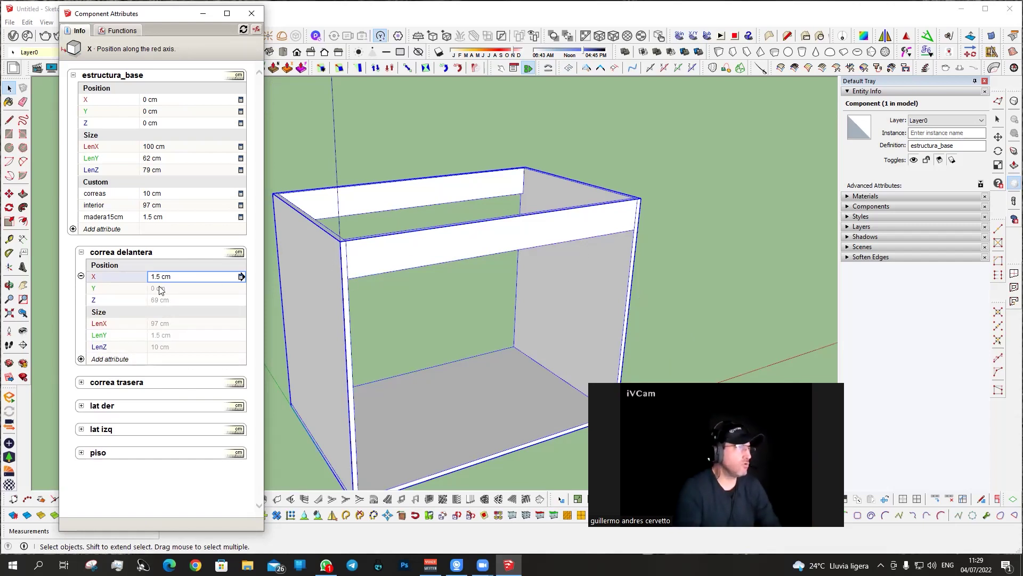
# Dismiss the reserved-attribute warning and fix the front rail's Y position at =0 cm.
pyautogui.click(118, 289)
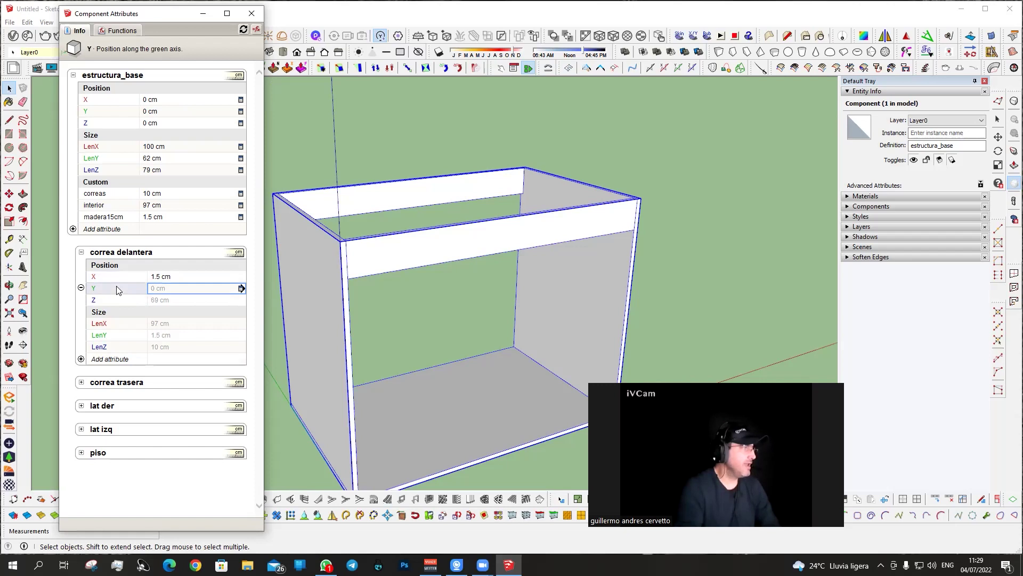
pyautogui.doubleClick(116, 287)
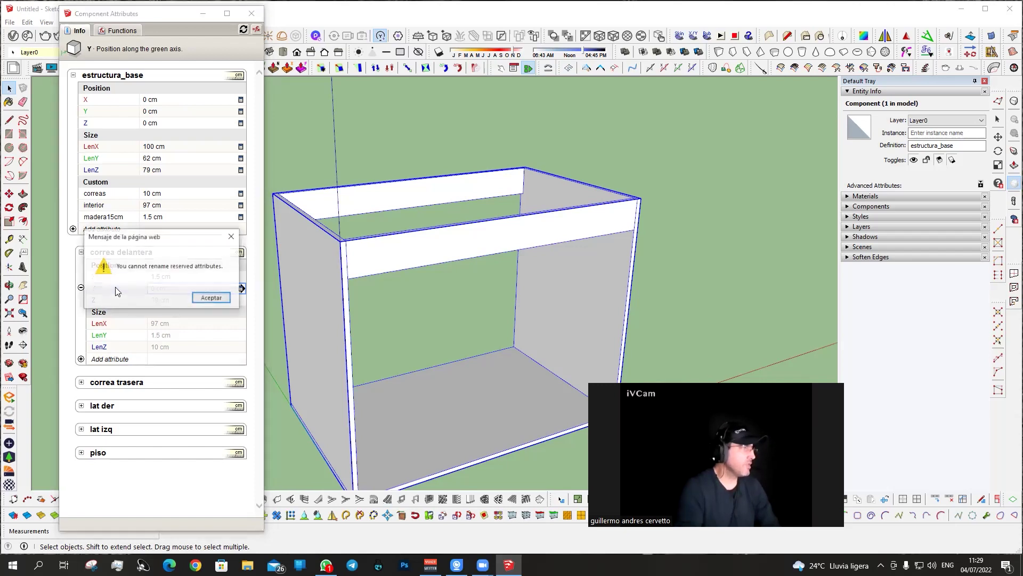
pyautogui.click(211, 297)
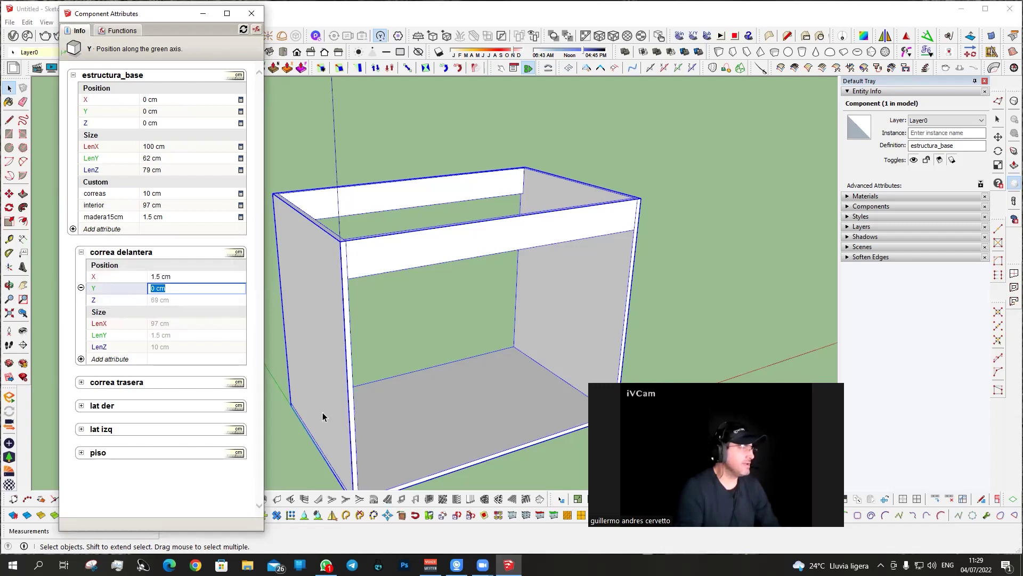
pyautogui.moveTo(329, 426); pyautogui.dragTo(454, 243, button='middle')
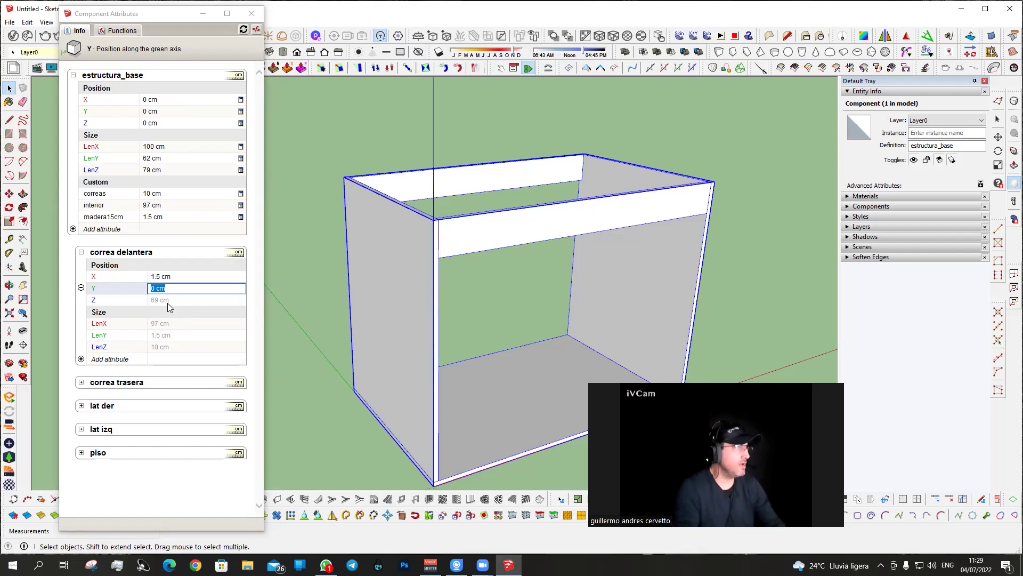
pyautogui.click(182, 289)
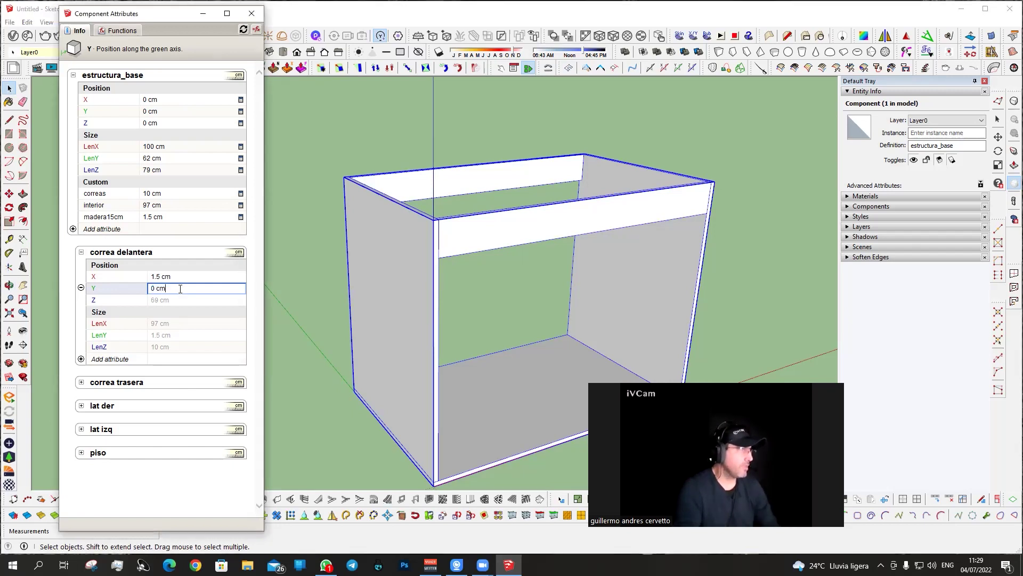
pyautogui.write('=00')
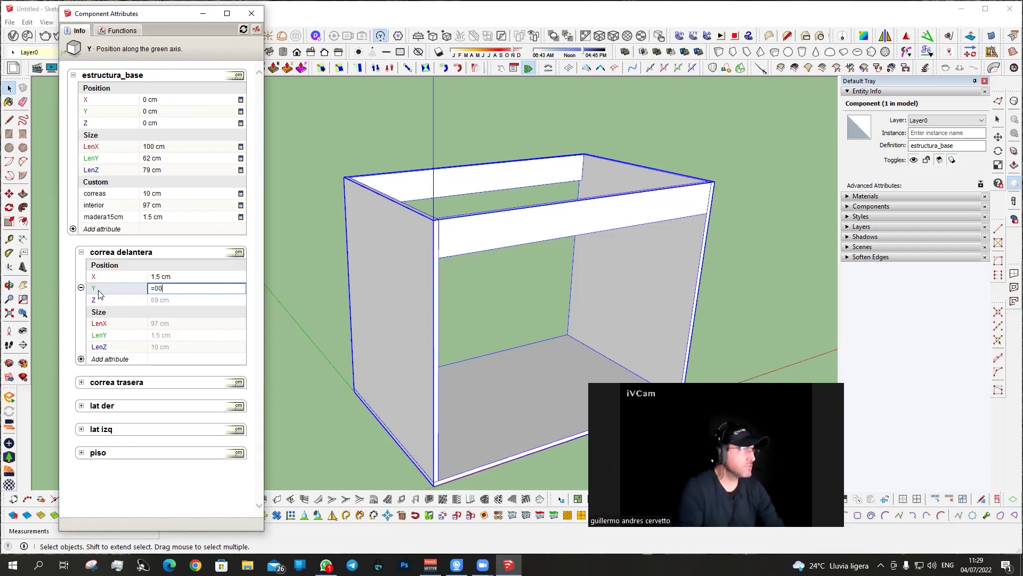
pyautogui.press('Return')
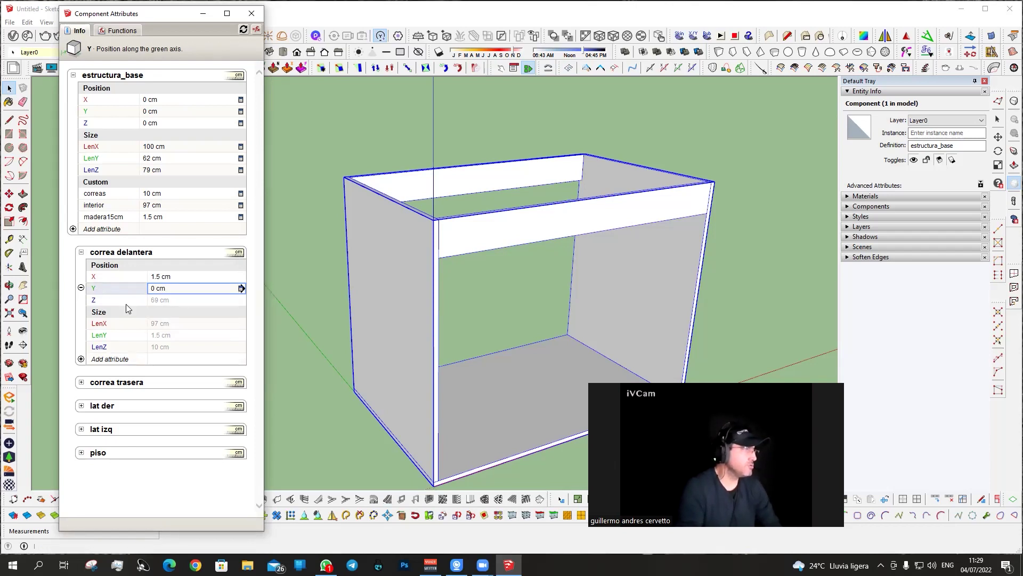
pyautogui.click(157, 301)
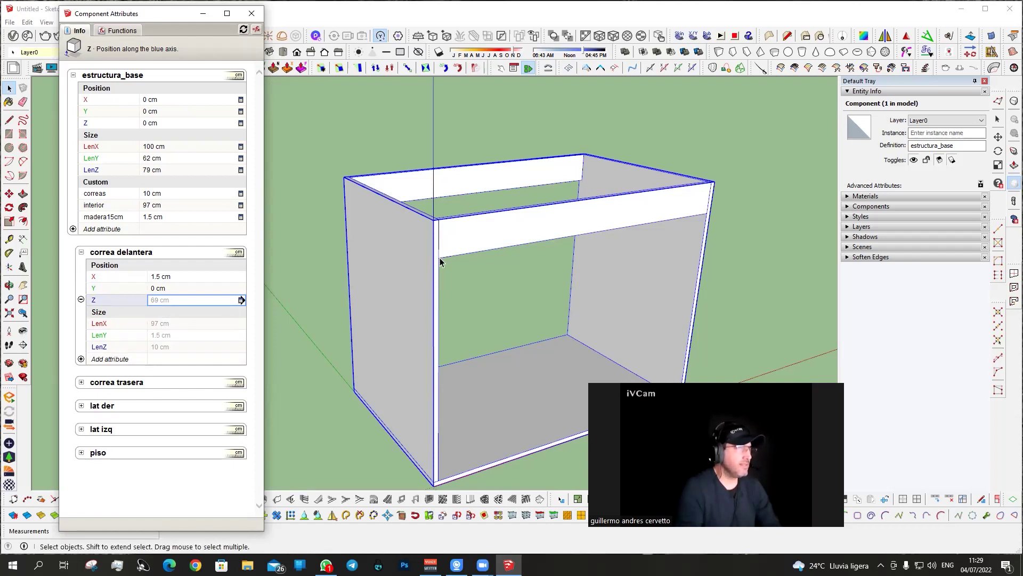
# Measure the carcass, then set the front rail's Z to LenZ minus correas (69 cm).
pyautogui.moveTo(469, 417); pyautogui.dragTo(408, 314, button='middle')
pyautogui.press('t')
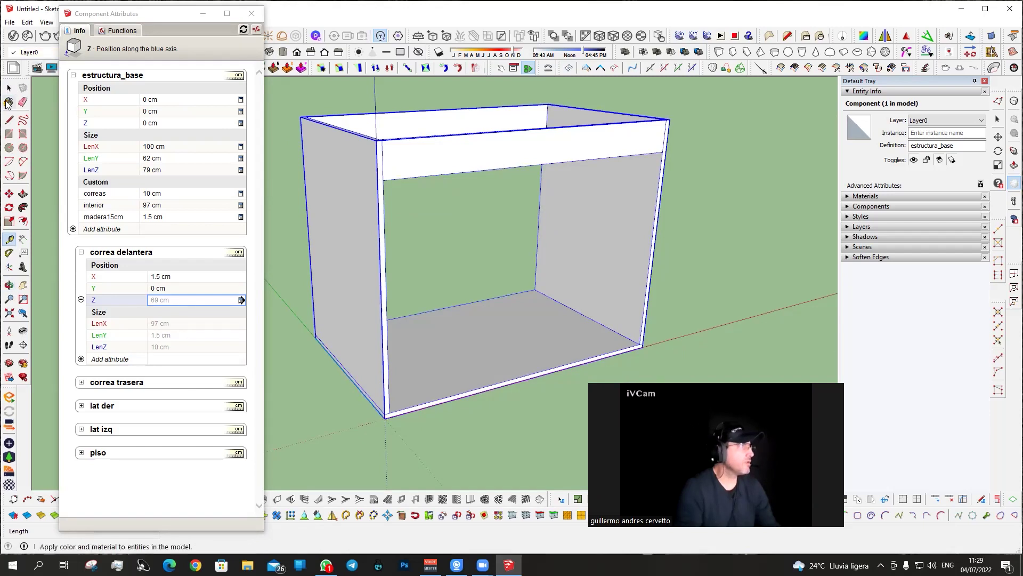
pyautogui.click(385, 419)
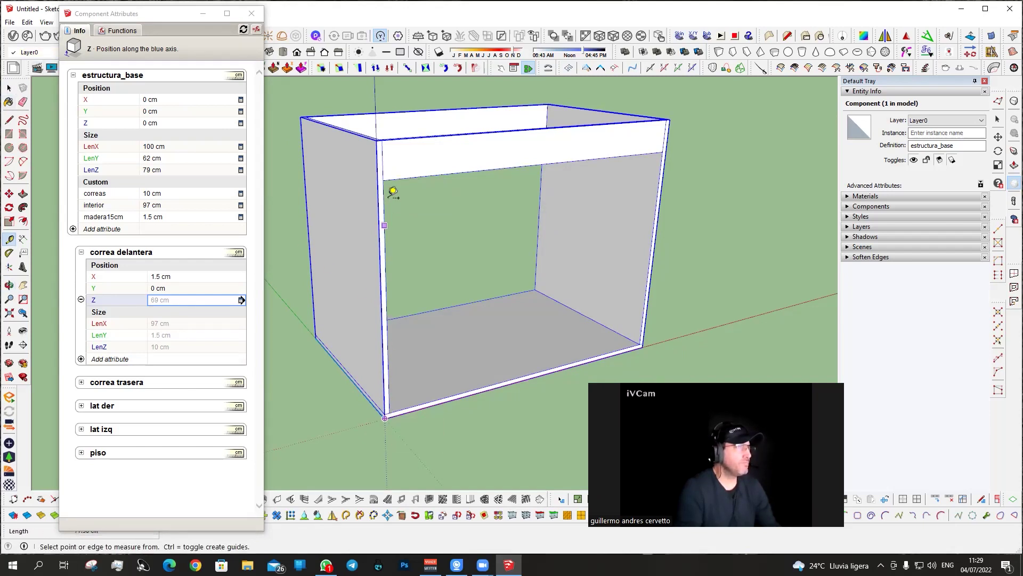
pyautogui.click(169, 302)
pyautogui.moveTo(178, 299); pyautogui.dragTo(107, 310)
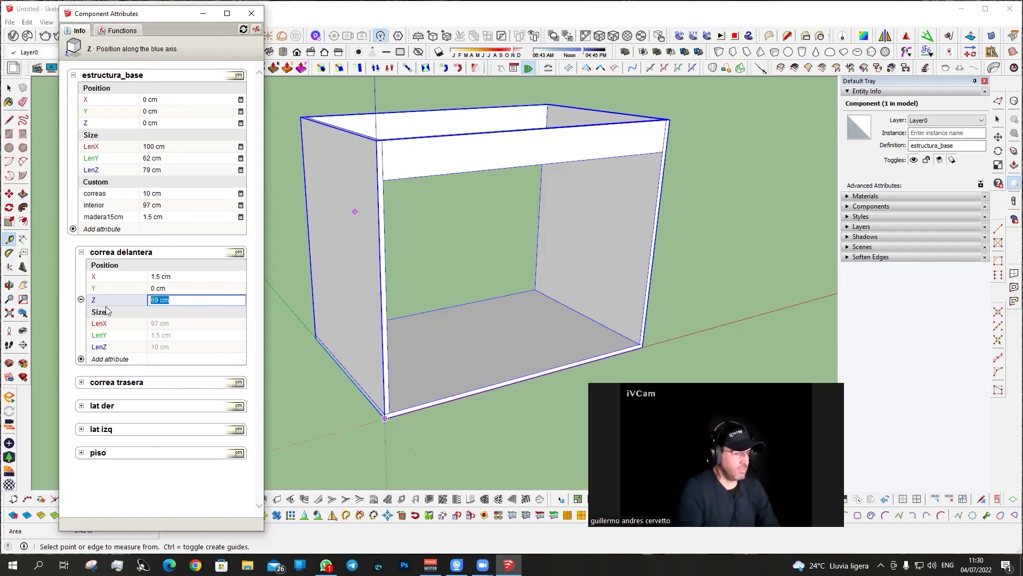
pyautogui.write('=')
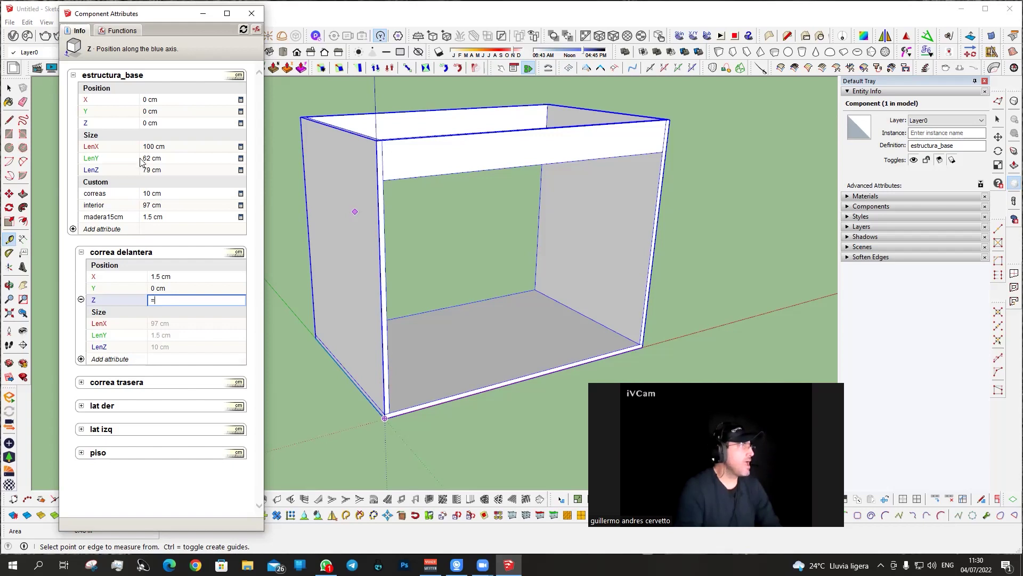
pyautogui.click(111, 174)
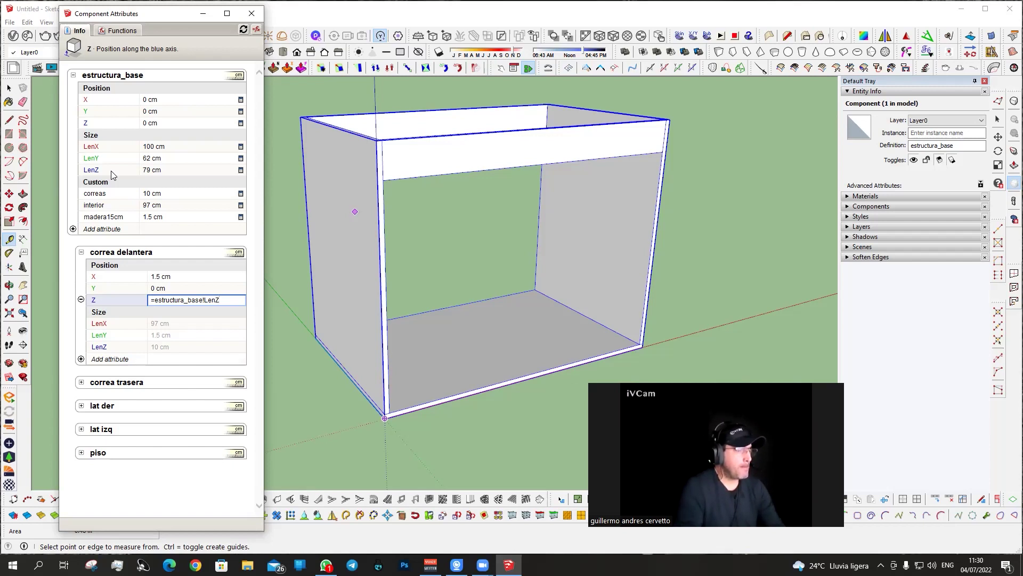
pyautogui.write('-')
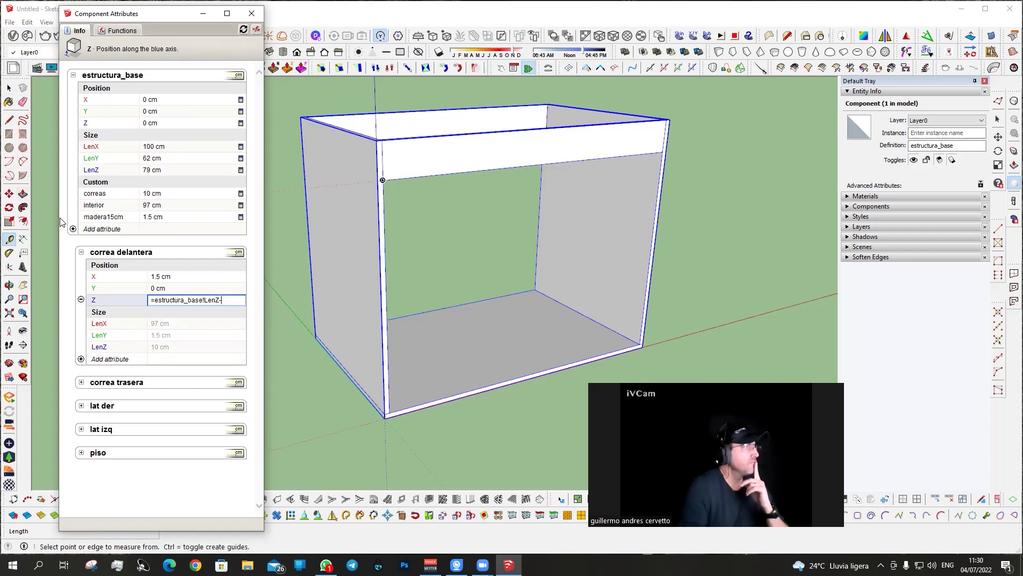
pyautogui.click(96, 193)
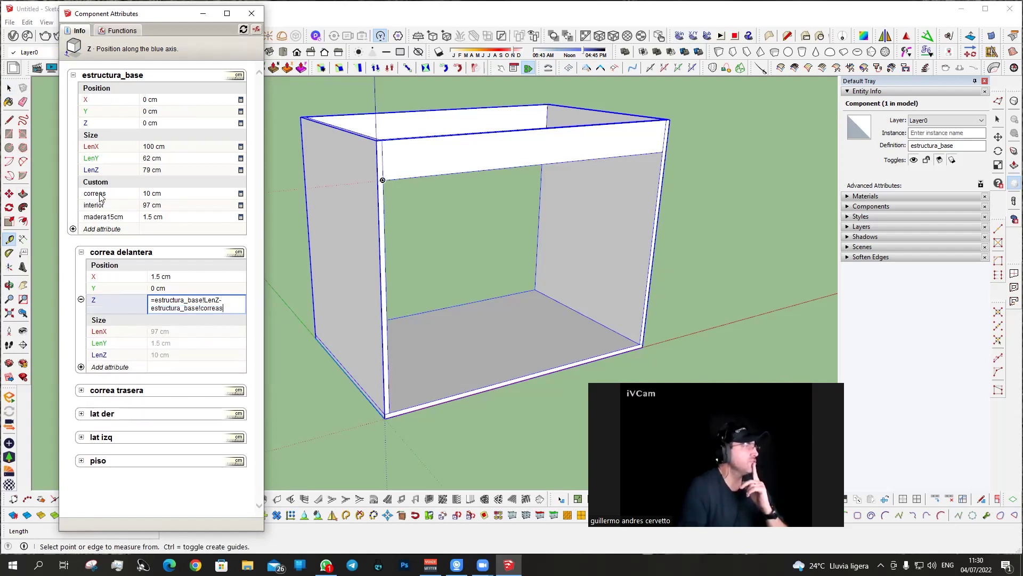
pyautogui.press('Return')
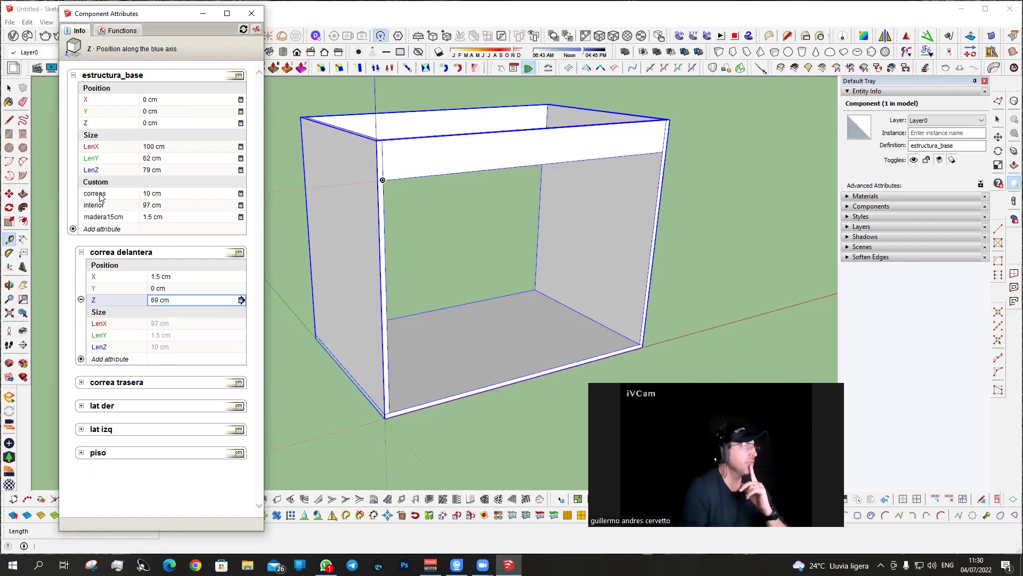
pyautogui.moveTo(379, 222); pyautogui.dragTo(389, 213, button='middle')
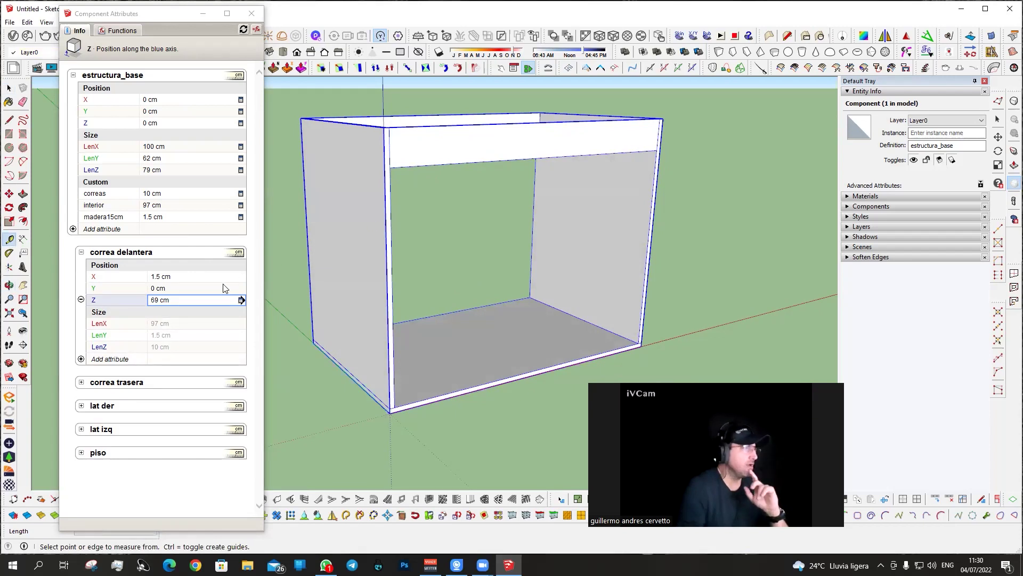
# Set correa delantera LenX to estructura_base LenX minus madera15cm twice, giving 97 cm.
pyautogui.click(155, 327)
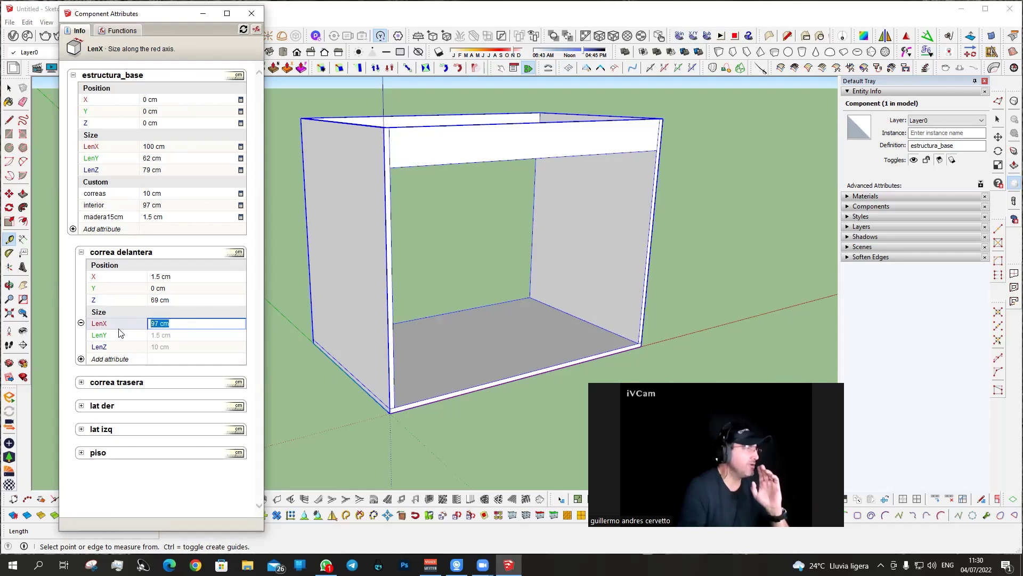
pyautogui.write('=')
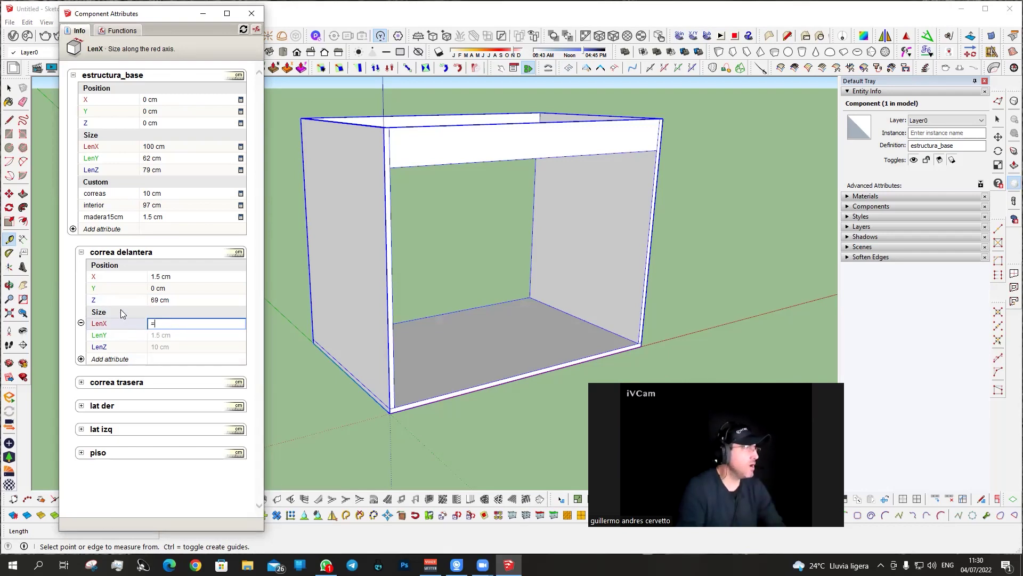
pyautogui.click(93, 149)
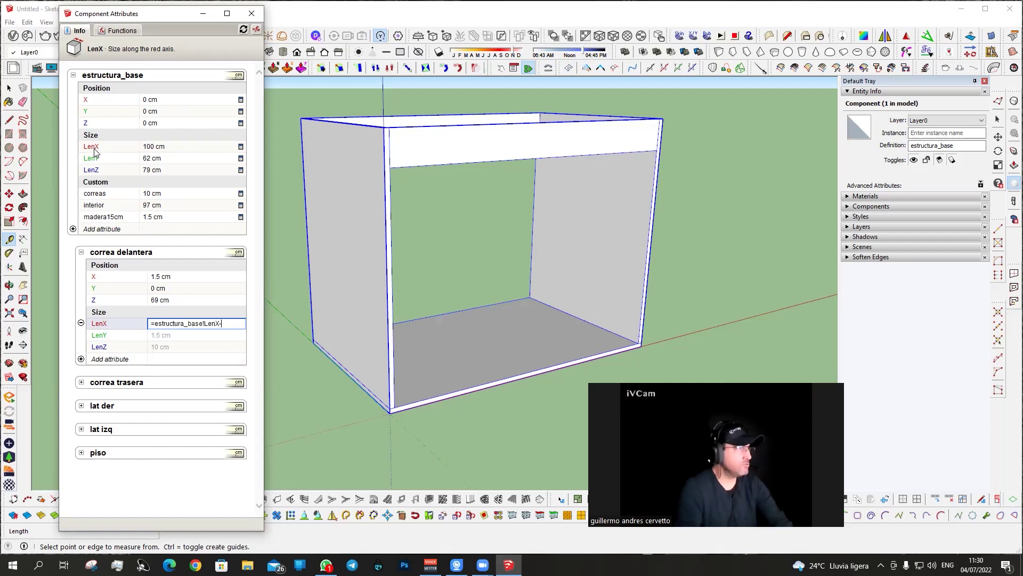
pyautogui.write('-')
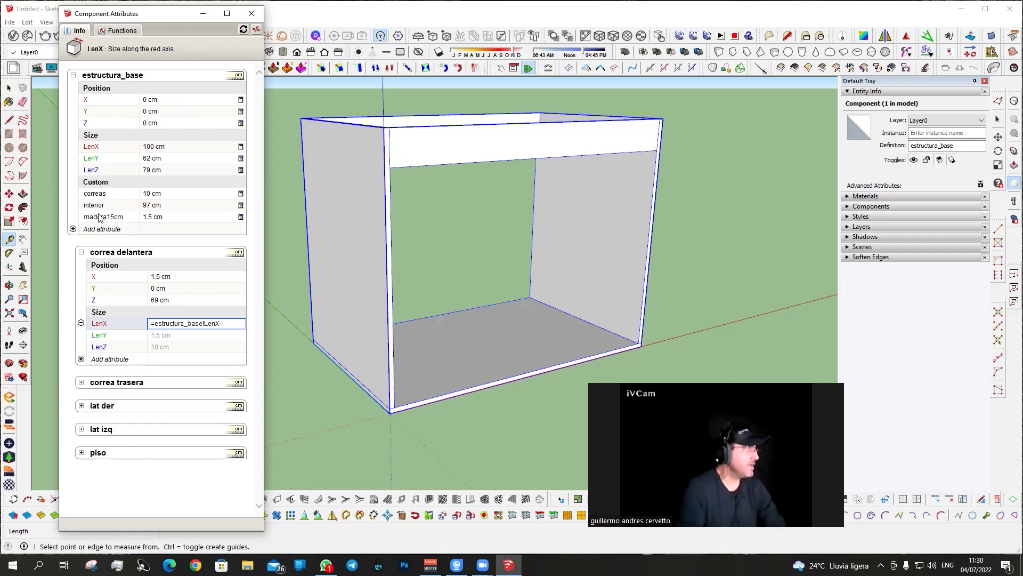
pyautogui.click(99, 215)
pyautogui.write('-')
pyautogui.click(99, 216)
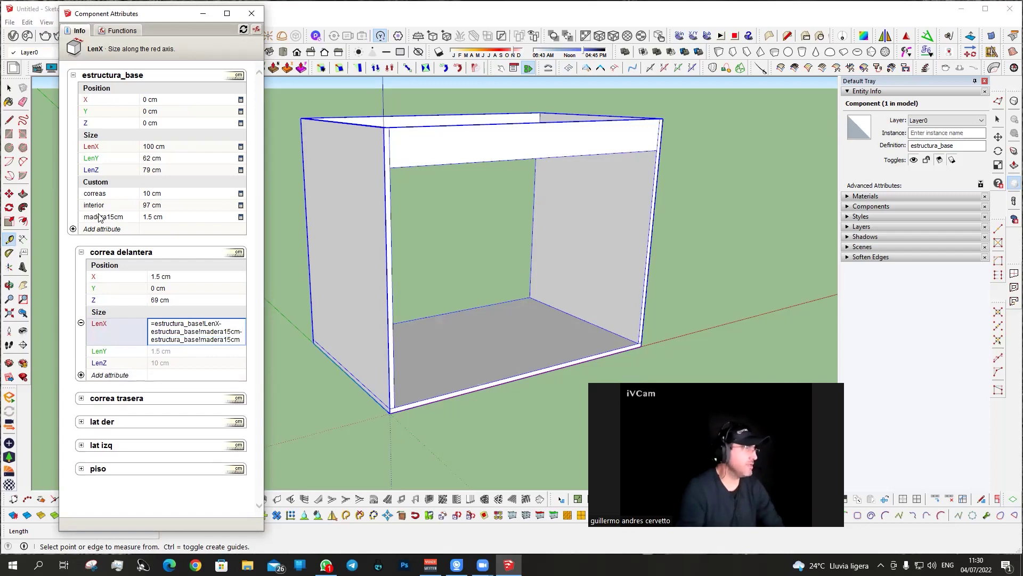
pyautogui.press('Return')
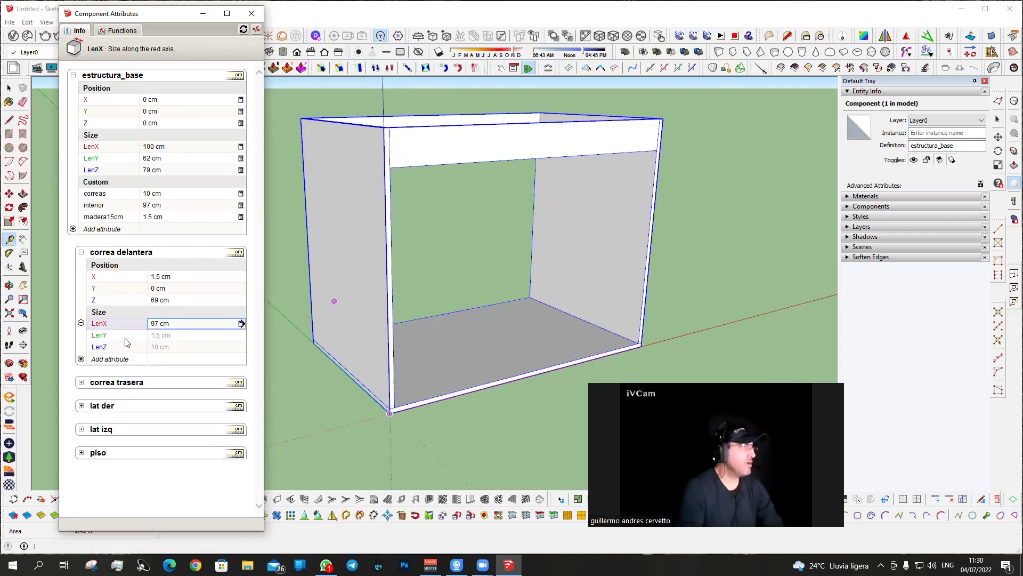
pyautogui.click(124, 338)
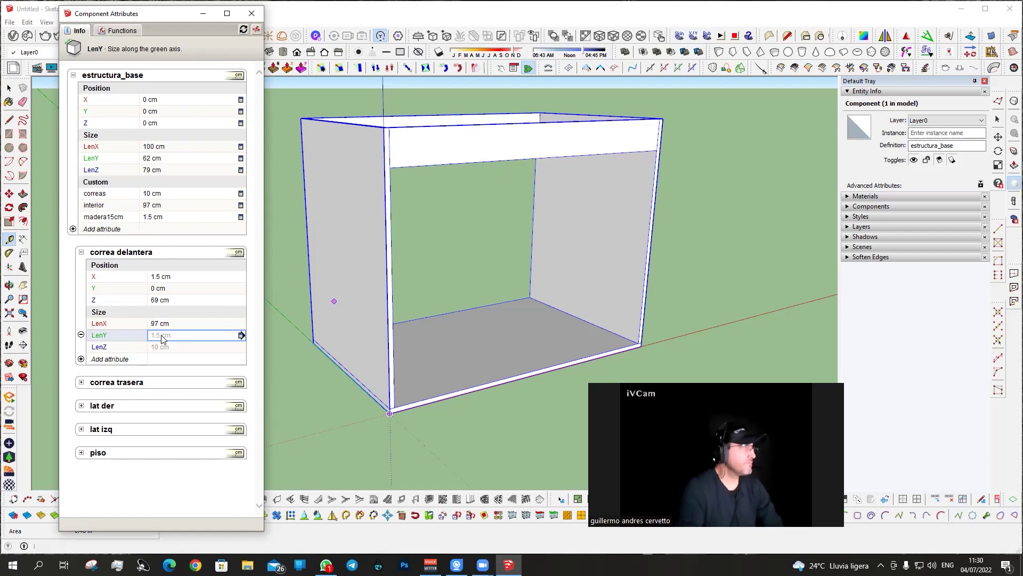
# Set the front rail's LenY to =estructura_base!madera15cm, 1.5 cm.
pyautogui.click(163, 336)
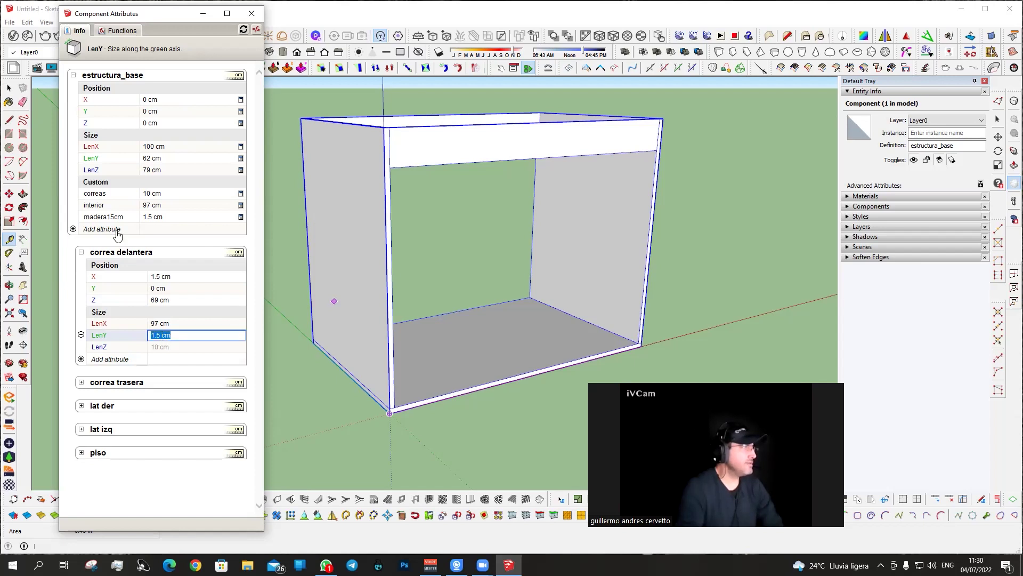
pyautogui.write('=')
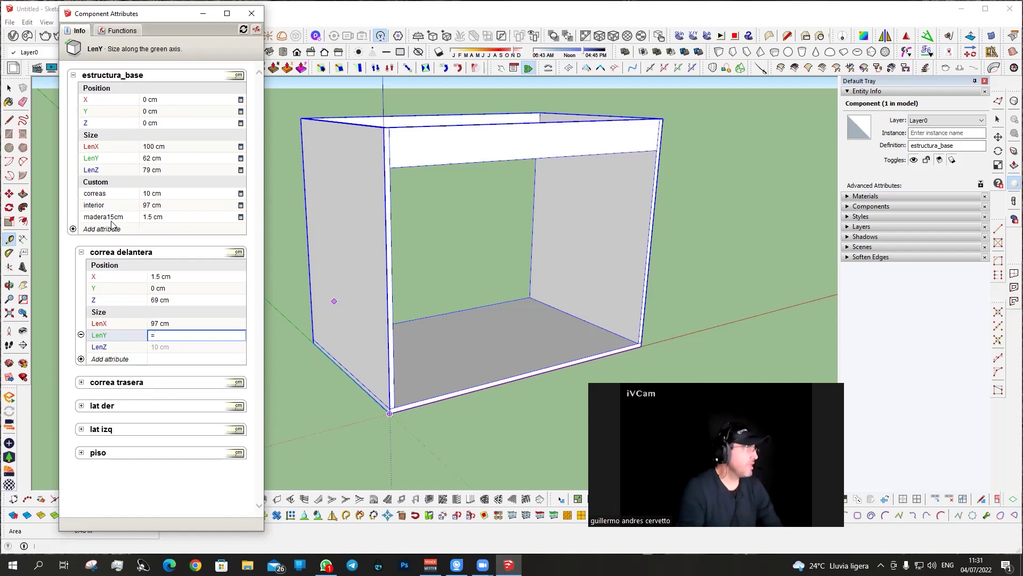
pyautogui.click(99, 218)
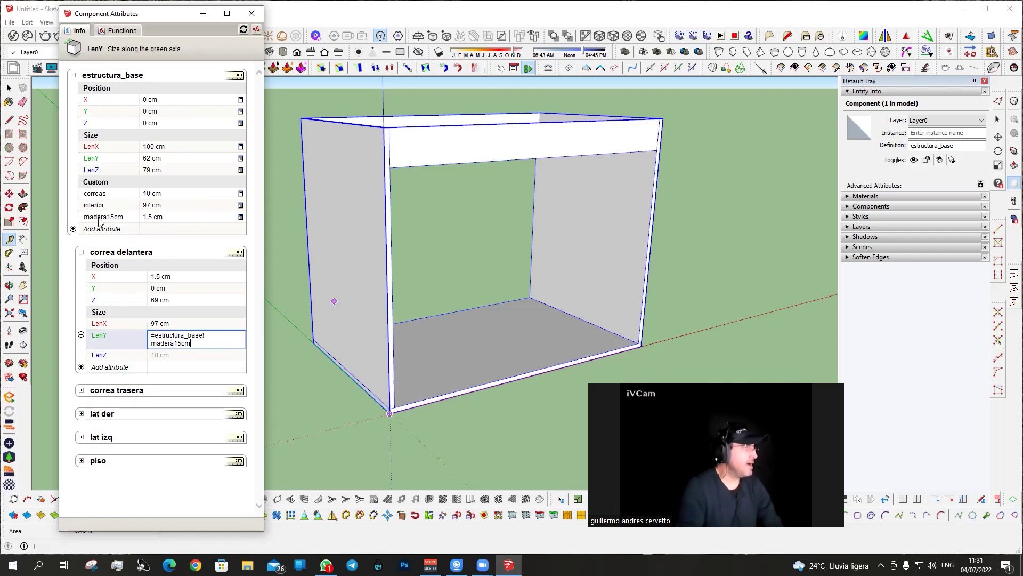
pyautogui.press('Return')
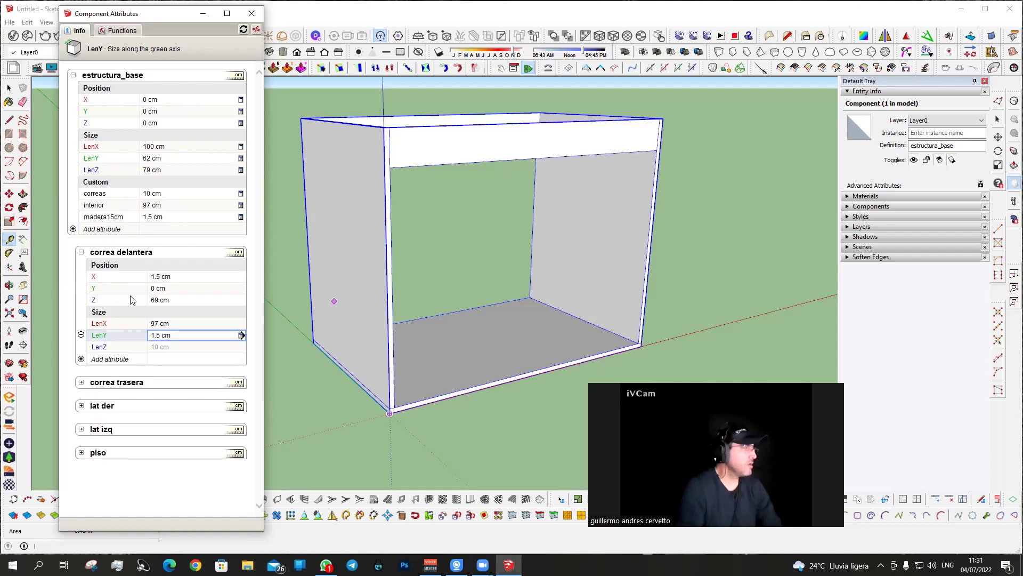
# Rewrite the LenY formula as madera15cm again and review the front rail's Z formula.
pyautogui.click(162, 332)
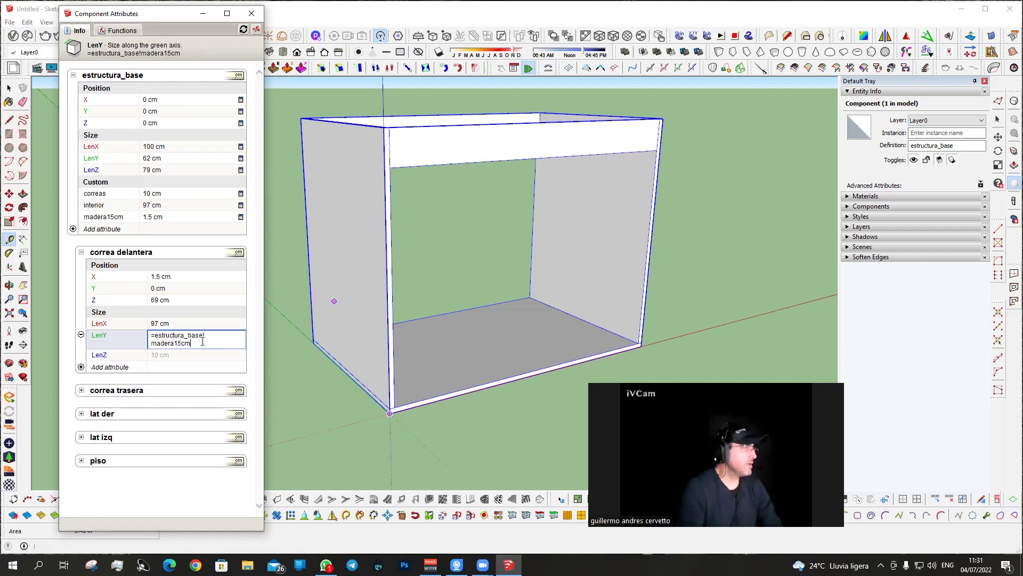
pyautogui.moveTo(206, 342); pyautogui.dragTo(147, 333)
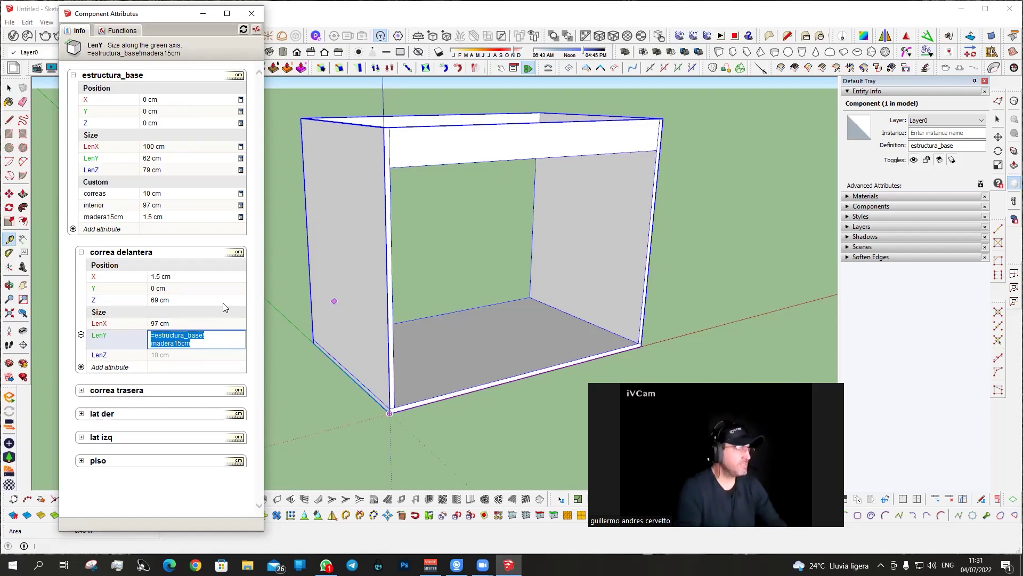
pyautogui.write('=')
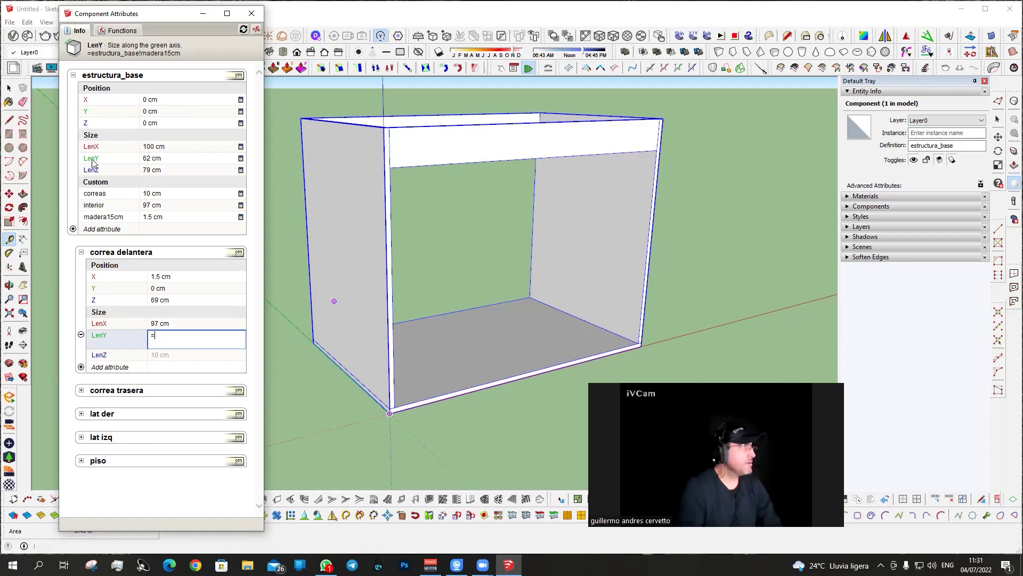
pyautogui.click(95, 217)
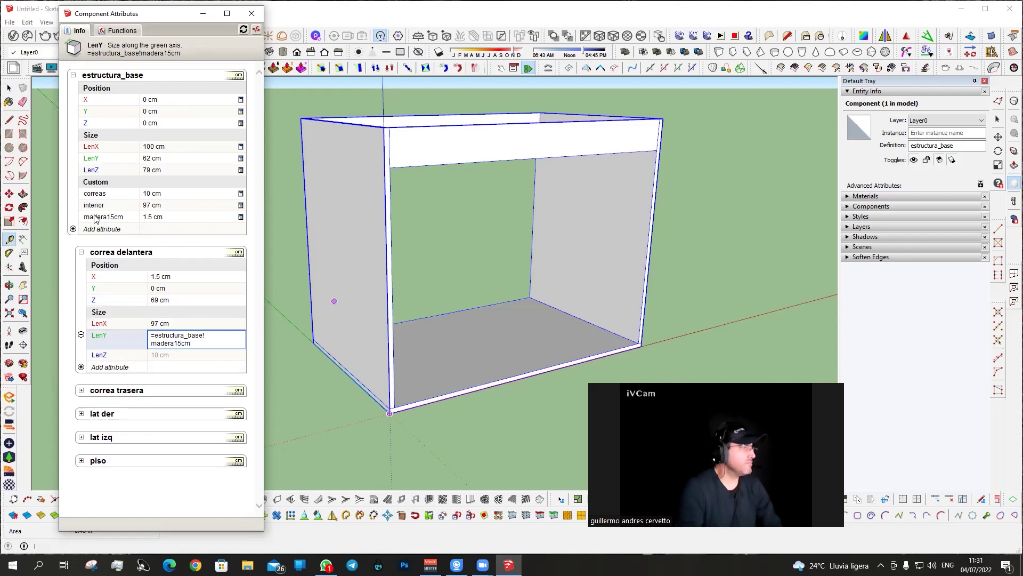
pyautogui.press('Return')
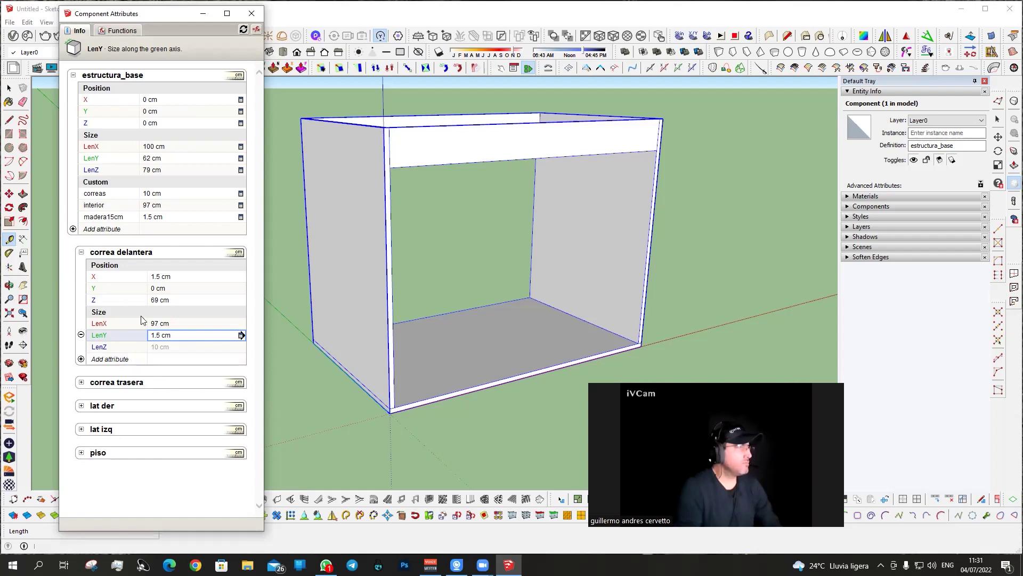
pyautogui.click(163, 301)
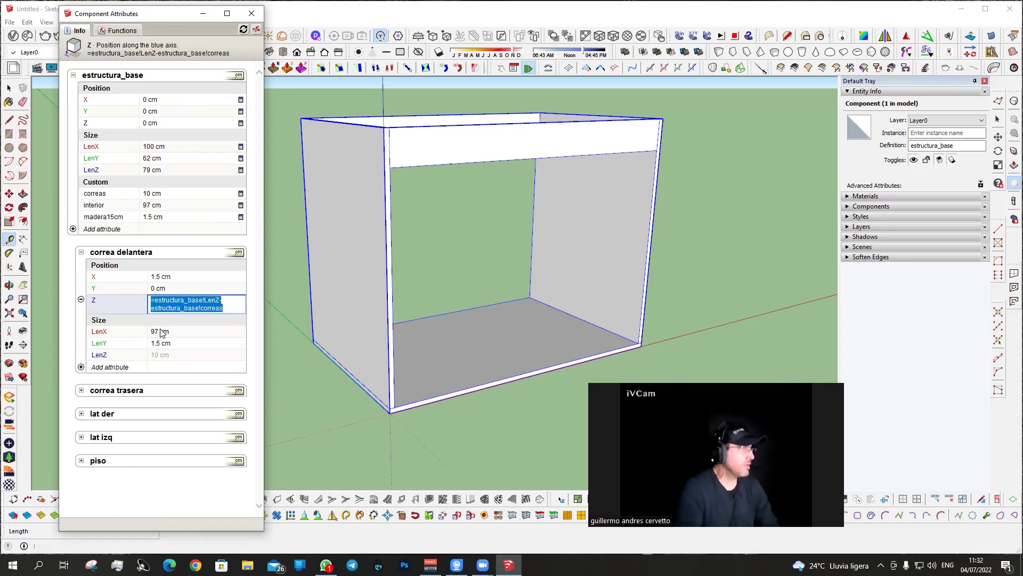
pyautogui.click(159, 355)
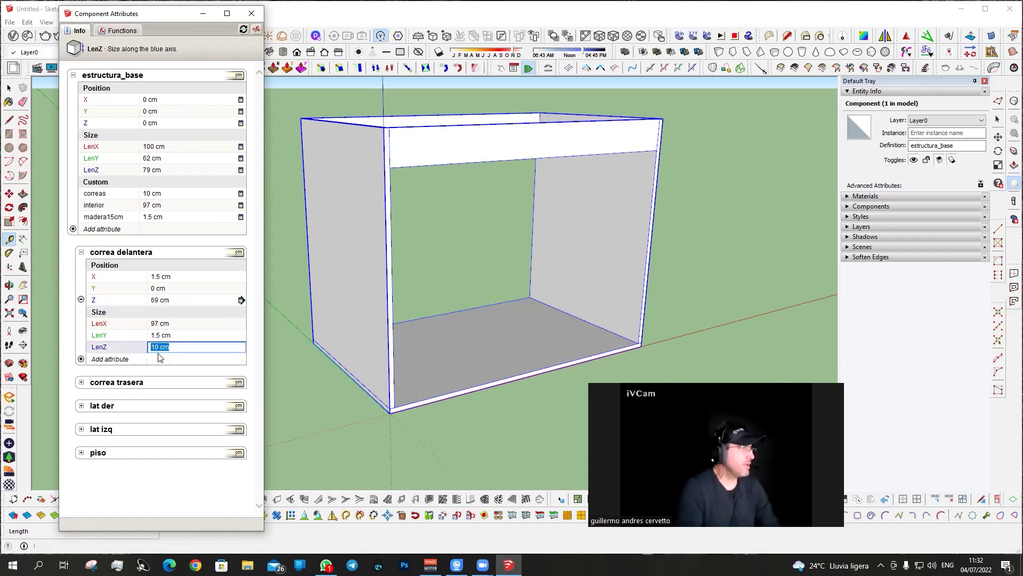
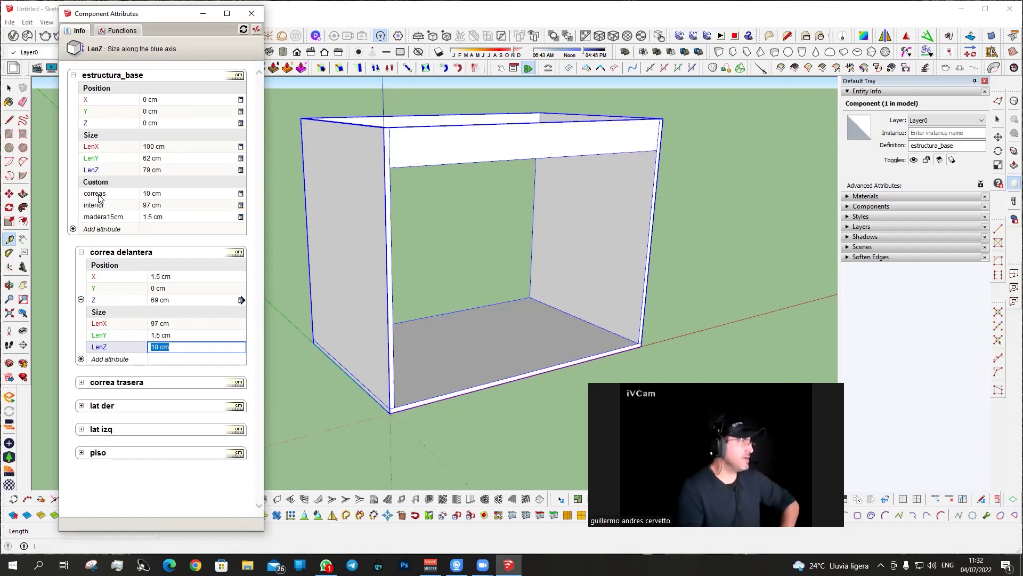
# Set the correa delantera rail's LenZ to =estructura_base!correas.
pyautogui.write('=')
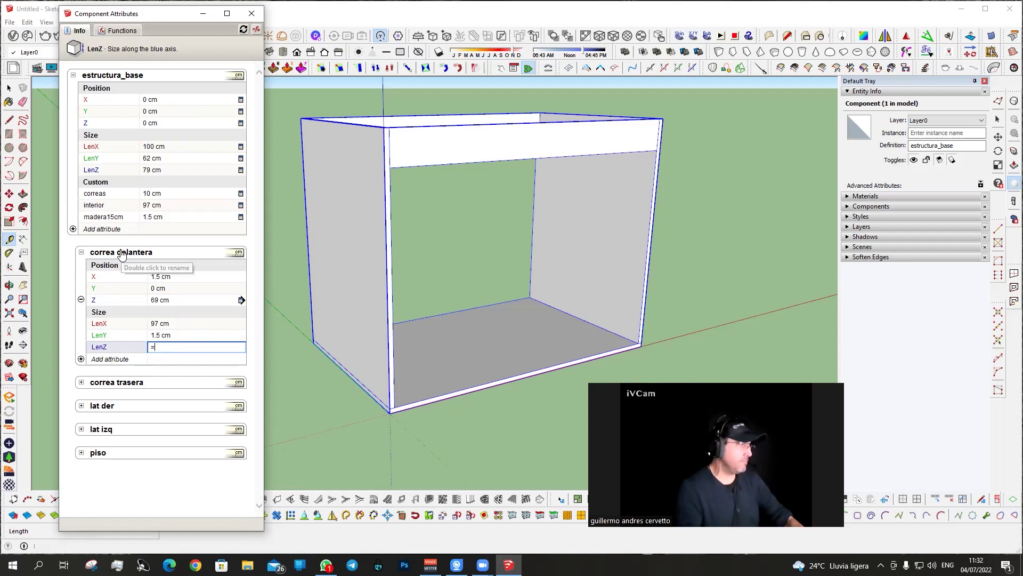
pyautogui.click(106, 195)
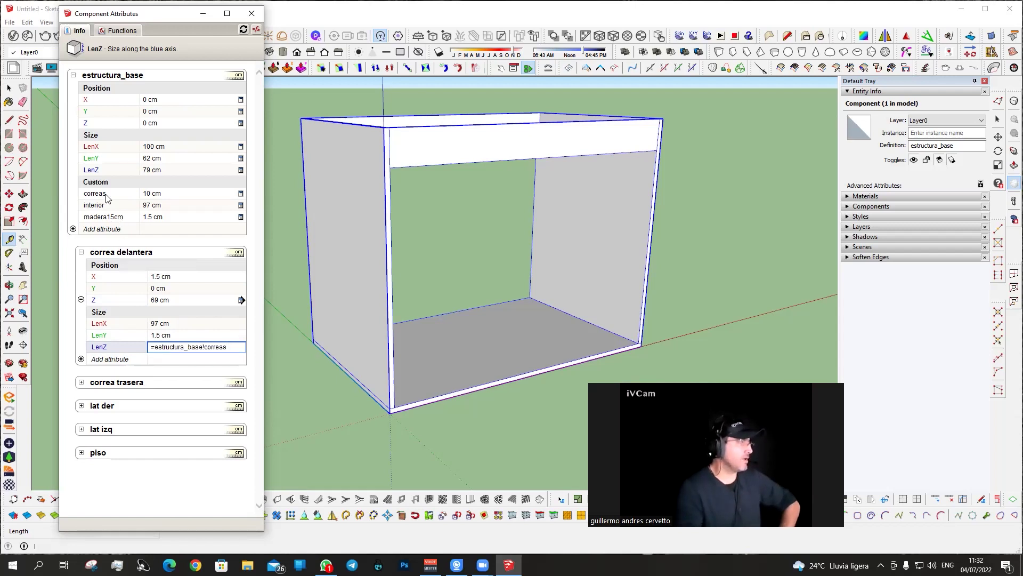
pyautogui.press('Return')
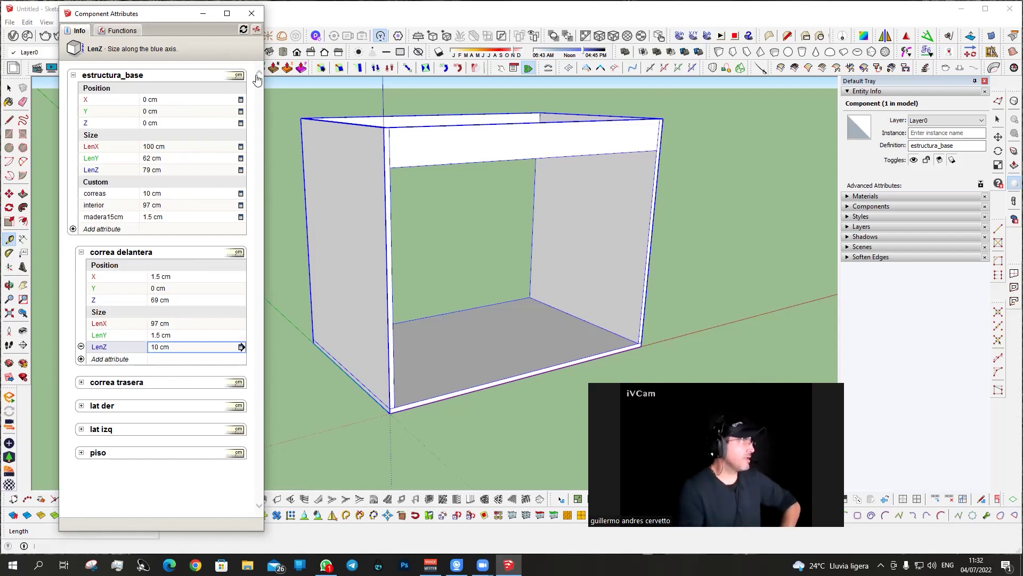
# In Component Options, change the estructura_base carcass width (LenX) from 100 to 60 cm.
pyautogui.moveTo(498, 359); pyautogui.dragTo(380, 276, button='middle')
pyautogui.press('space')
pyautogui.rightClick(380, 276)
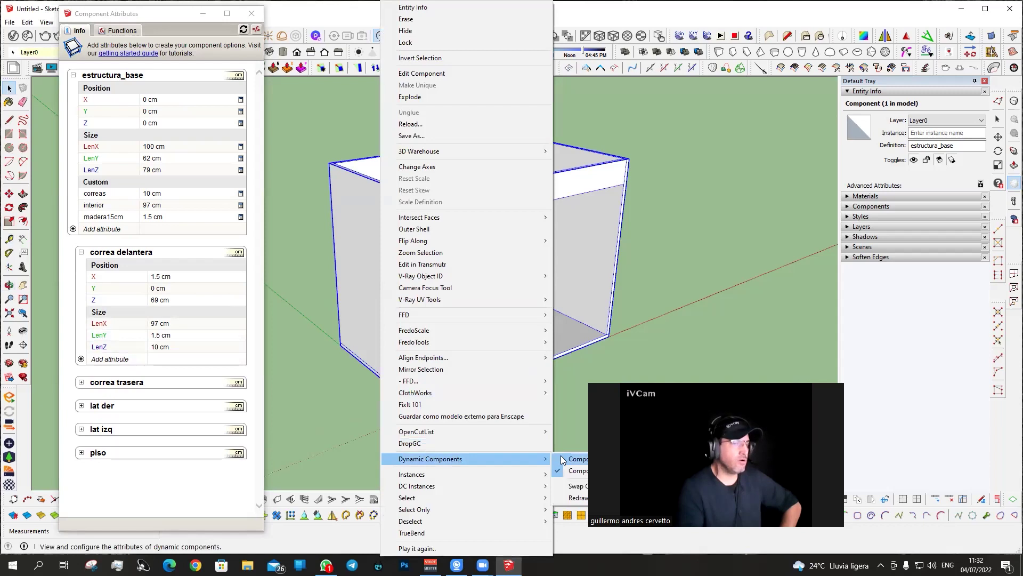
pyautogui.moveTo(430, 459)
pyautogui.click(566, 459)
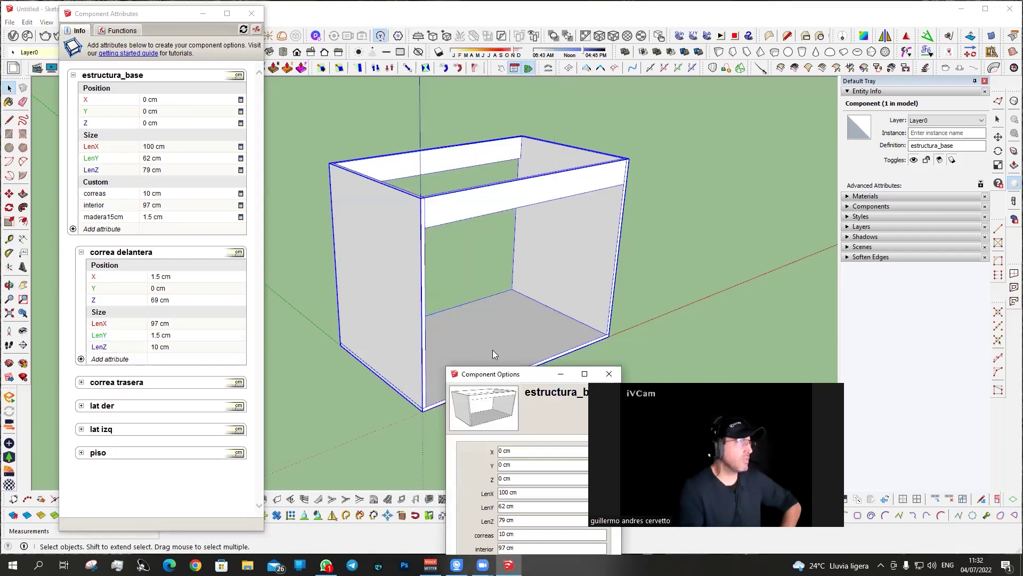
pyautogui.moveTo(517, 374); pyautogui.dragTo(154, 79)
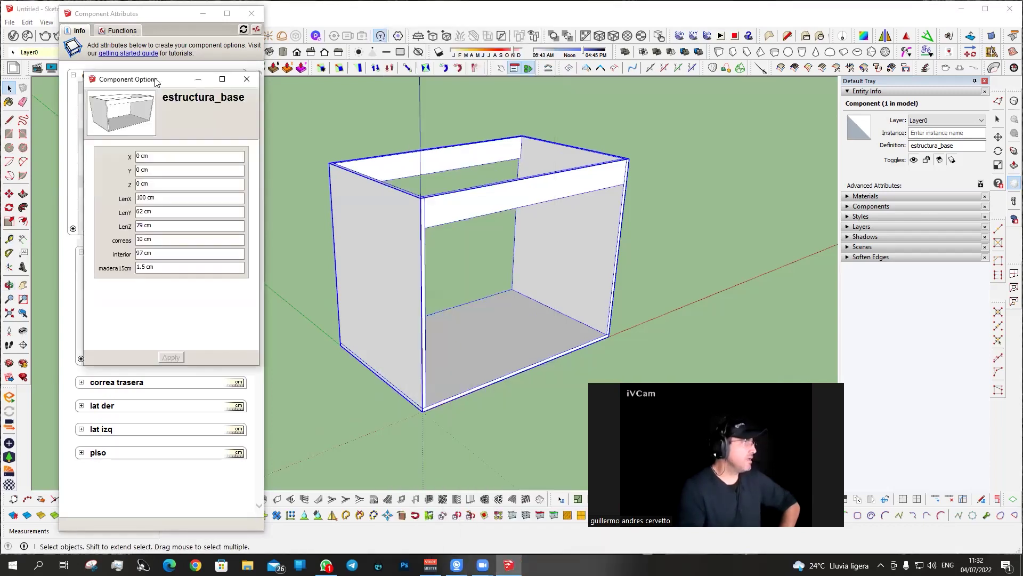
pyautogui.click(169, 198)
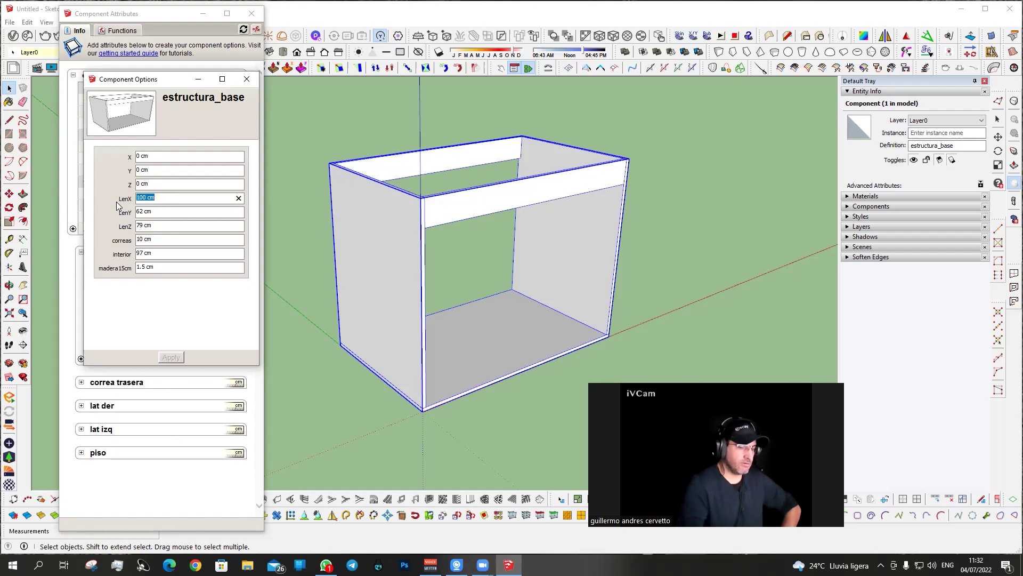
pyautogui.write('60')
pyautogui.press('Return')
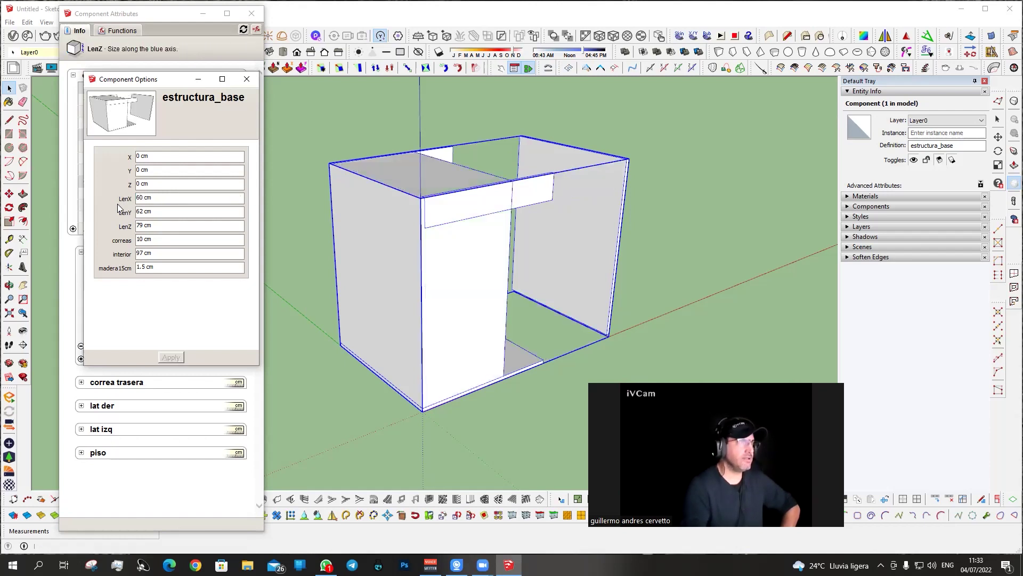
# Orbit around the cabinet to inspect the narrower 60 cm carcass.
pyautogui.moveTo(480, 251); pyautogui.dragTo(315, 287, button='middle')
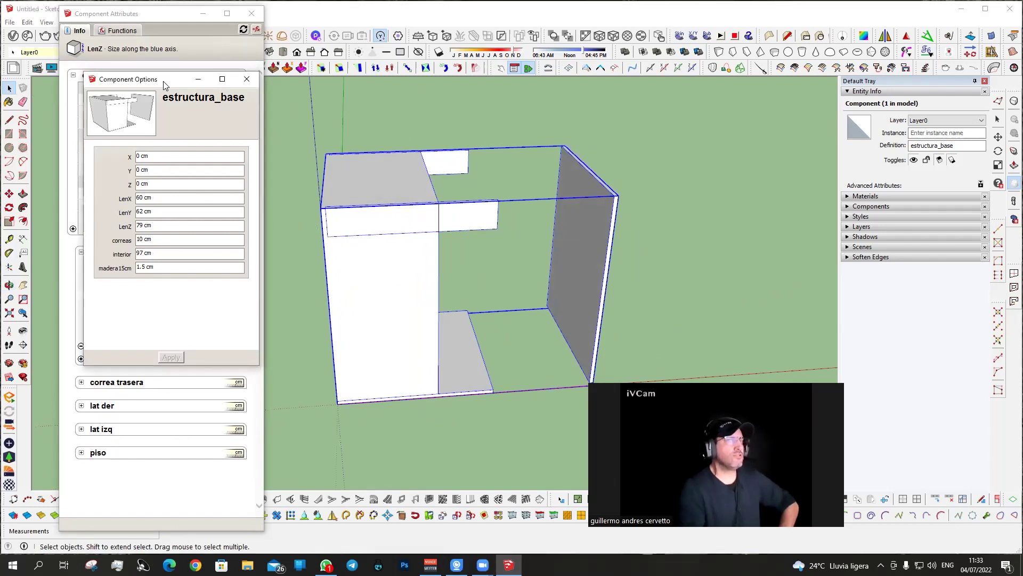
pyautogui.moveTo(154, 81); pyautogui.dragTo(727, 36)
pyautogui.moveTo(459, 272)
pyautogui.mouseDown(button='middle')
pyautogui.moveTo(523, 283)
pyautogui.moveTo(498, 269)
pyautogui.moveTo(533, 226)
pyautogui.mouseUp(button='middle')
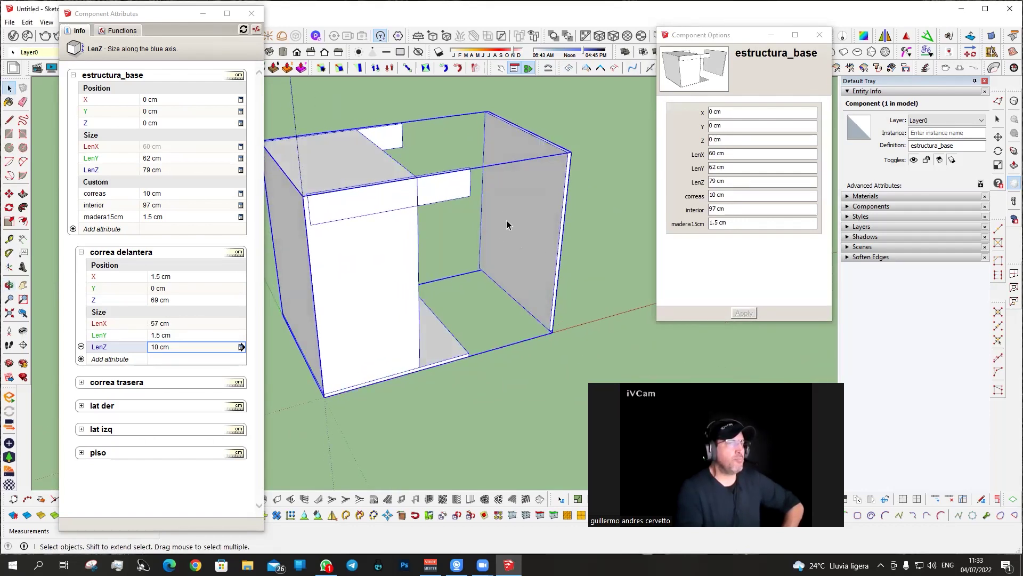
pyautogui.moveTo(390, 184)
pyautogui.mouseDown(button='middle')
pyautogui.moveTo(405, 187)
pyautogui.moveTo(357, 195)
pyautogui.mouseUp(button='middle')
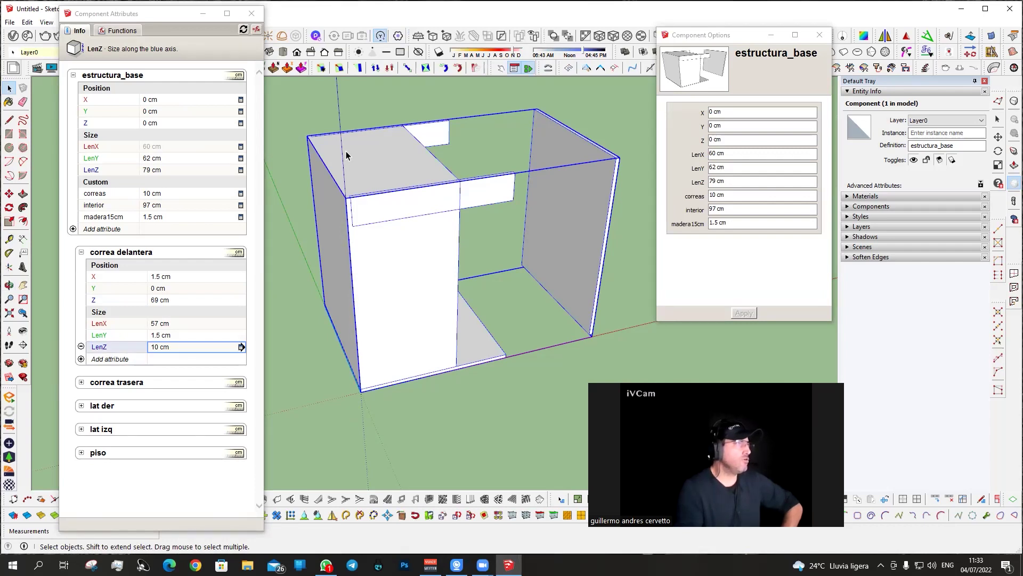
# Expand lat izq, measure the side panel, and point its LenX at madera15cm.
pyautogui.click(81, 257)
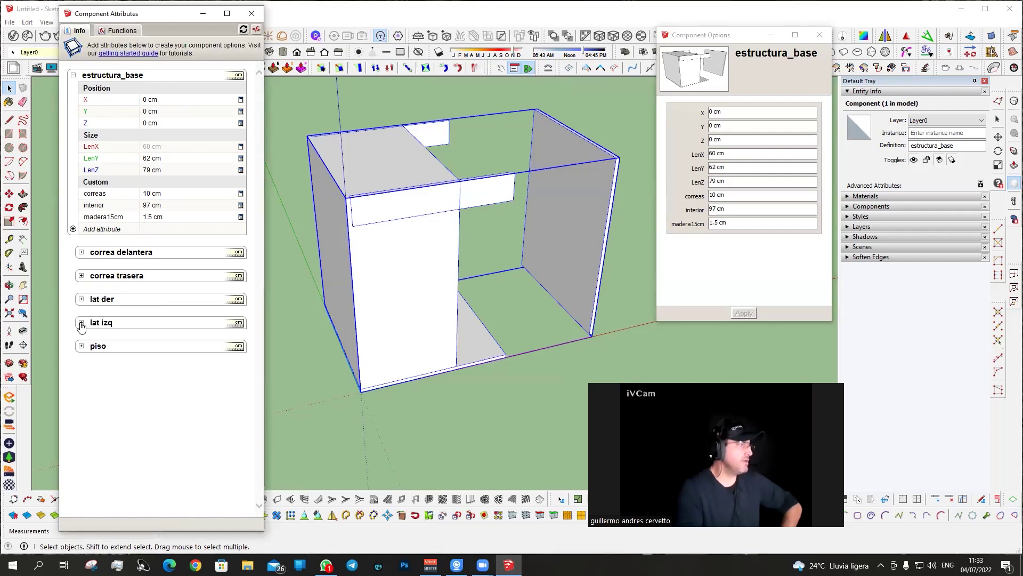
pyautogui.click(81, 322)
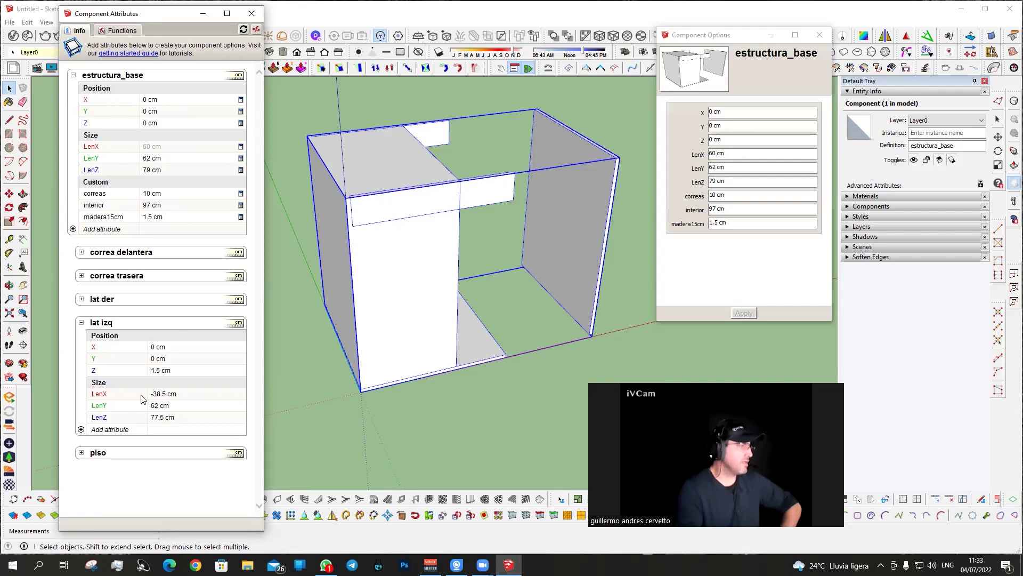
pyautogui.moveTo(381, 213)
pyautogui.mouseDown(button='middle')
pyautogui.moveTo(384, 192)
pyautogui.moveTo(392, 217)
pyautogui.mouseUp(button='middle')
pyautogui.press('t')
pyautogui.click(328, 203)
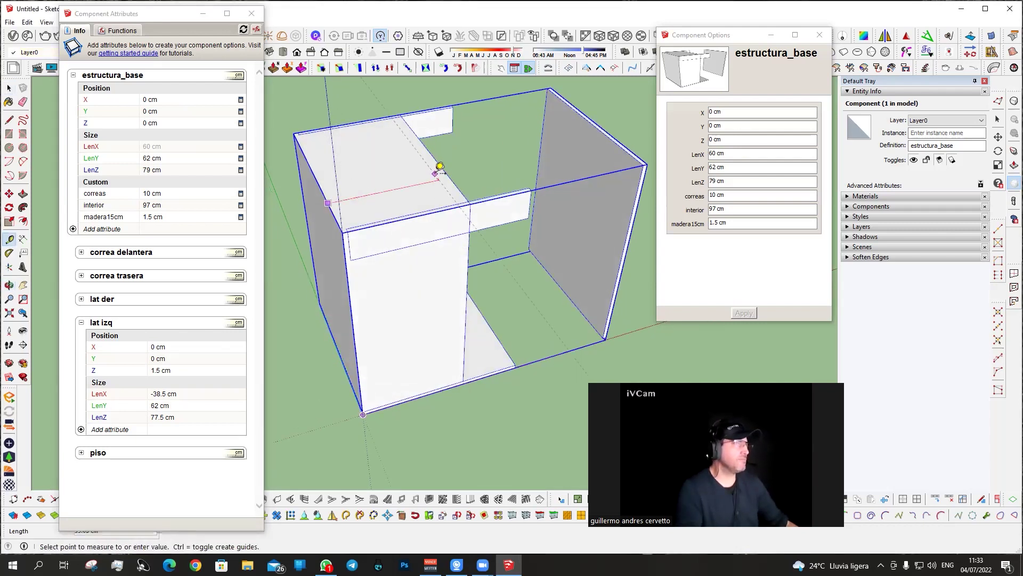
pyautogui.press('space')
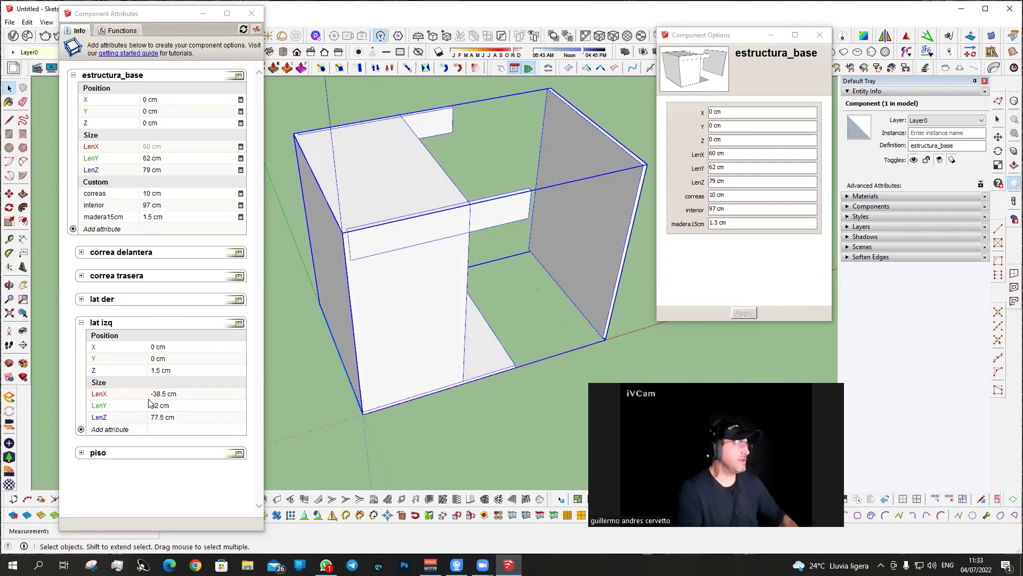
pyautogui.click(159, 397)
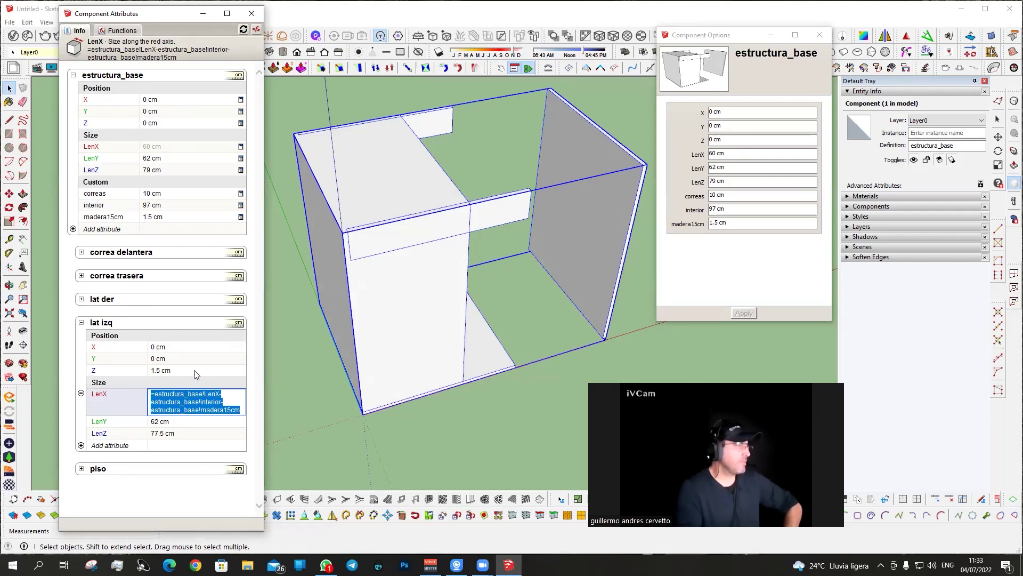
pyautogui.click(96, 219)
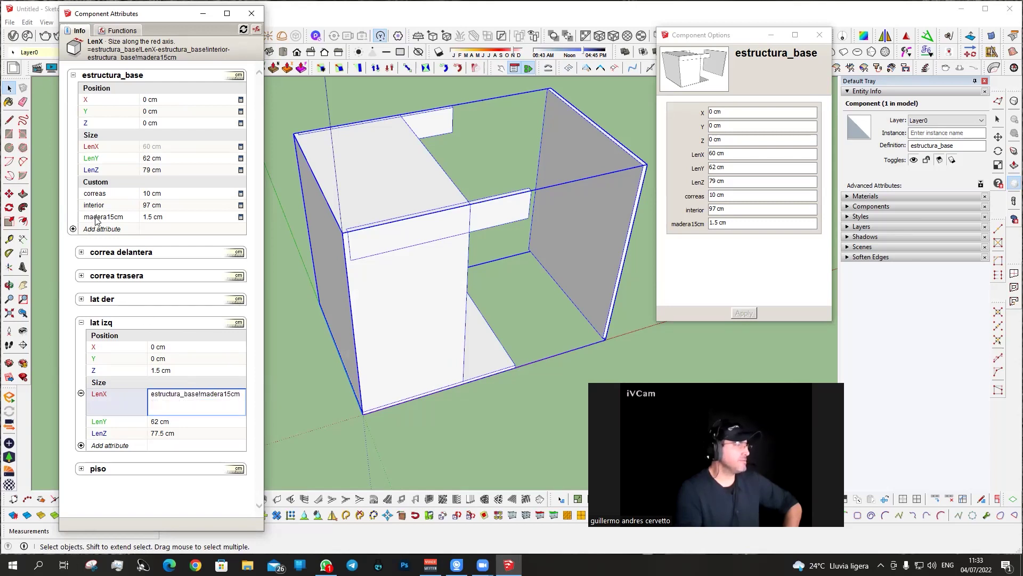
pyautogui.press('Return')
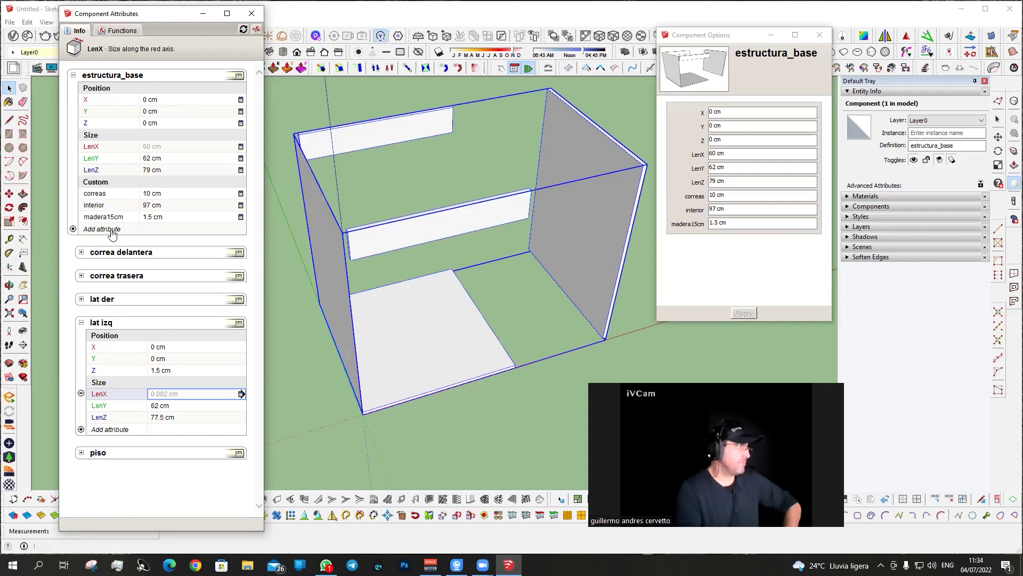
# Re-enter lat izq LenX as =estructura_base!madera15cm so the panel reads 1.5 cm.
pyautogui.click(165, 398)
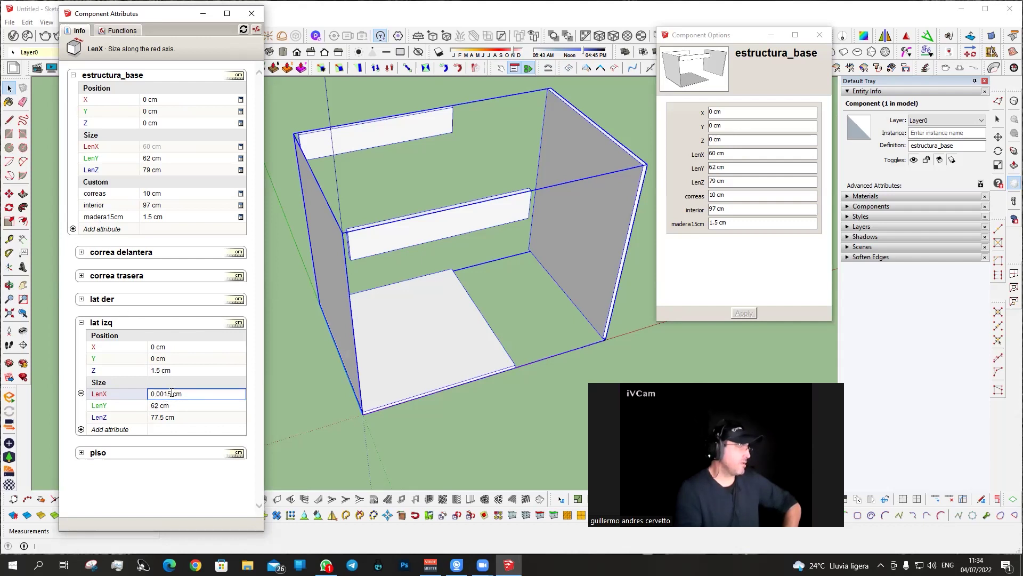
pyautogui.hotkey('ctrl', 'a')
pyautogui.write('=')
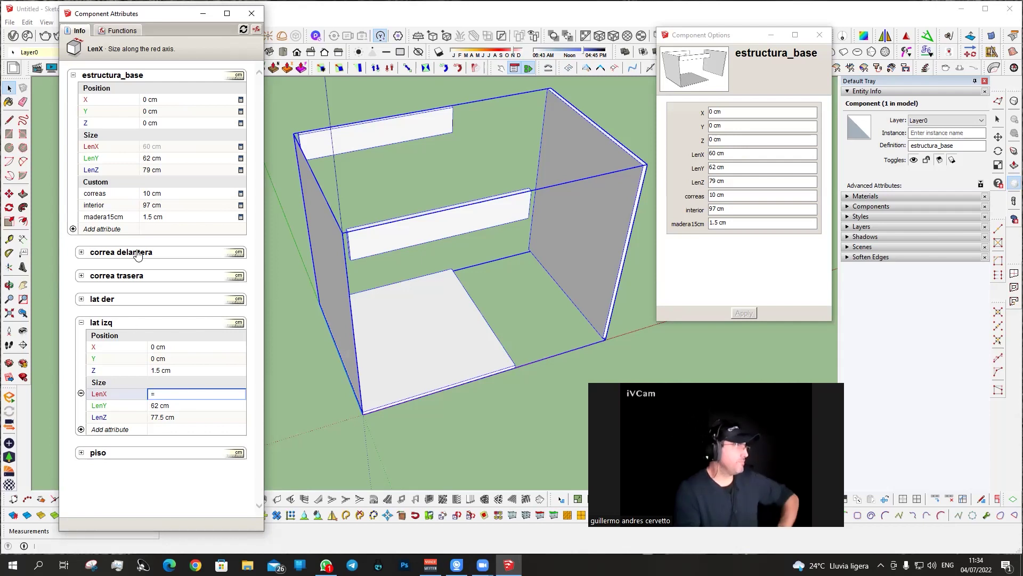
pyautogui.click(118, 219)
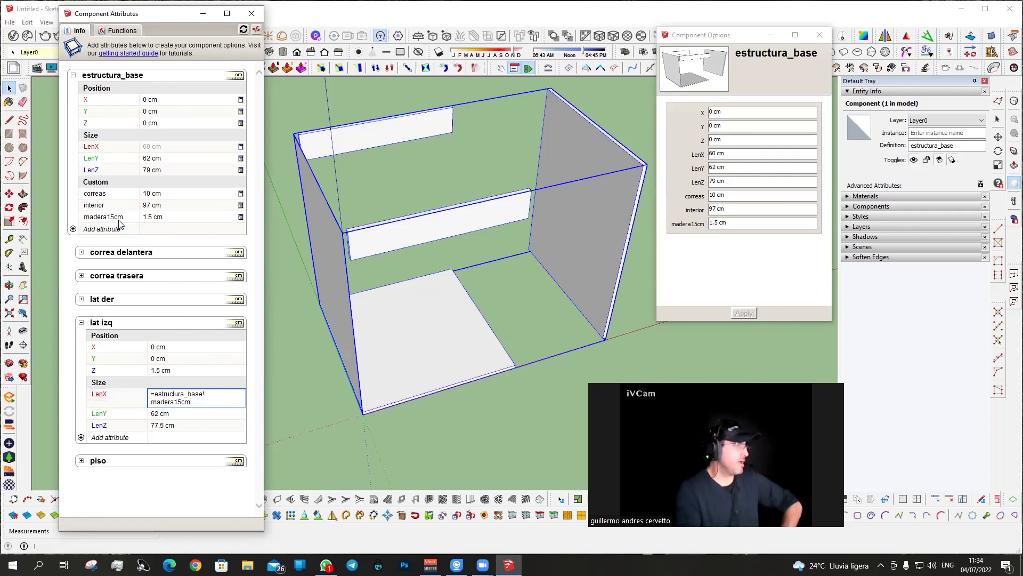
pyautogui.press('Return')
pyautogui.moveTo(331, 291)
pyautogui.mouseDown(button='middle')
pyautogui.moveTo(342, 291)
pyautogui.moveTo(384, 211)
pyautogui.mouseUp(button='middle')
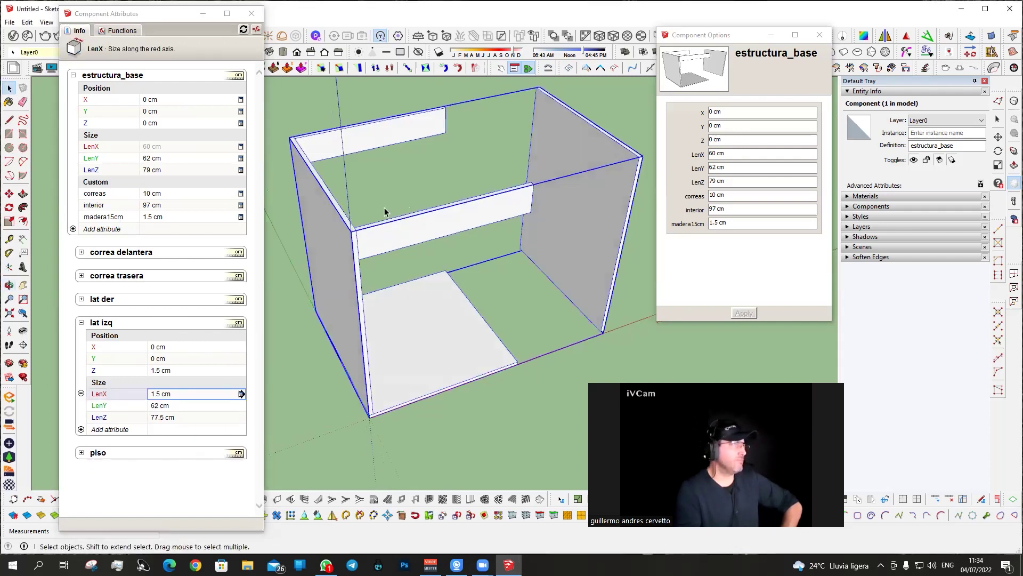
pyautogui.press('o')
pyautogui.moveTo(554, 265)
pyautogui.mouseDown(button='middle')
pyautogui.moveTo(566, 257)
pyautogui.moveTo(564, 229)
pyautogui.moveTo(587, 206)
pyautogui.mouseUp(button='middle')
pyautogui.click(585, 193)
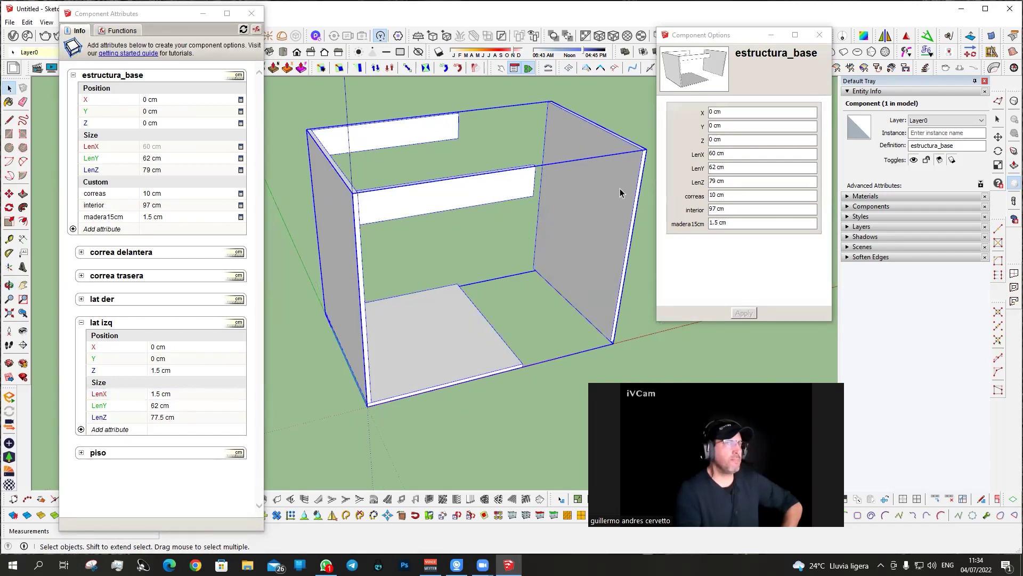
pyautogui.click(81, 323)
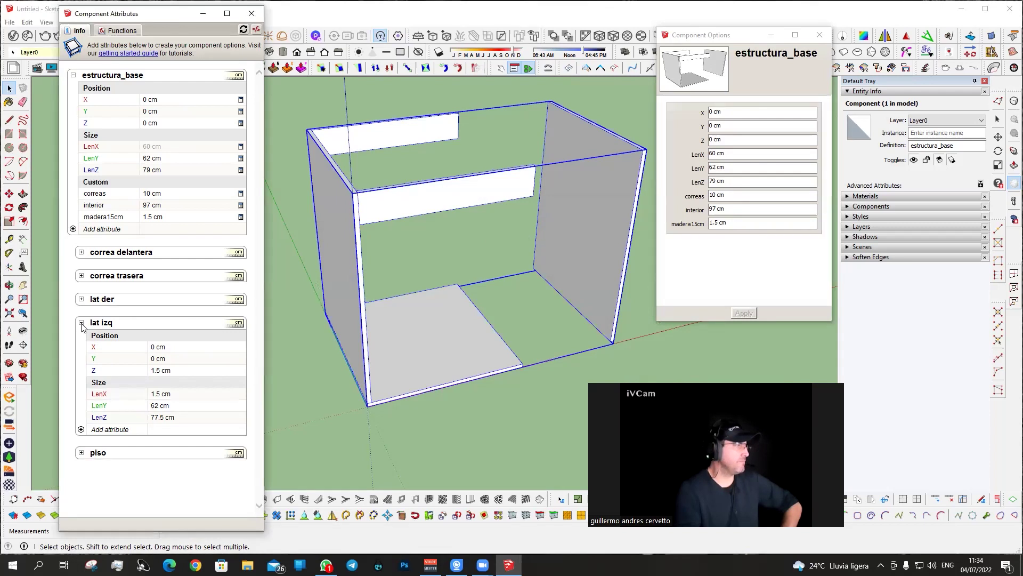
# Expand lat der and set its LenX formula to madera15cm plus interior.
pyautogui.click(81, 299)
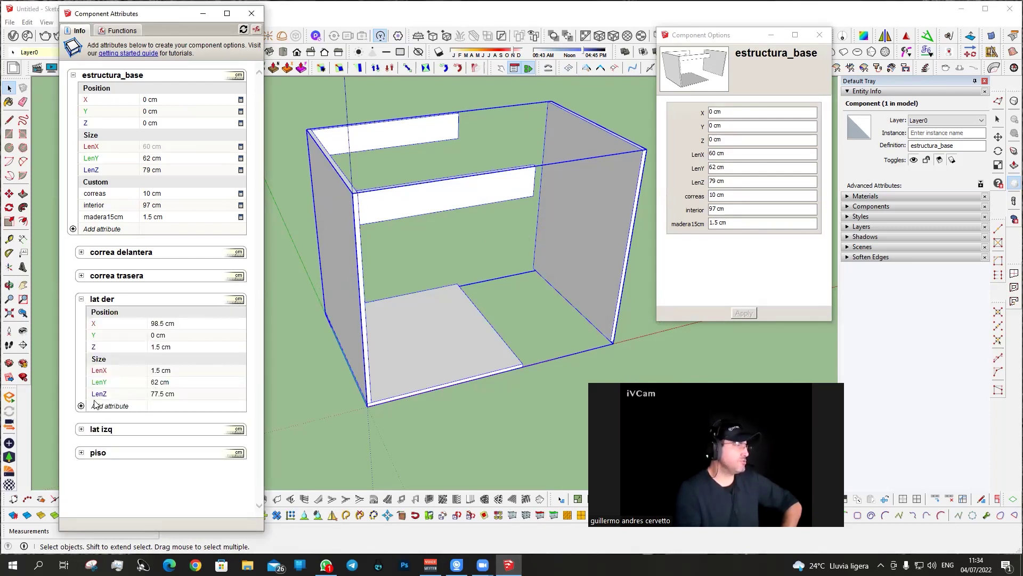
pyautogui.click(157, 372)
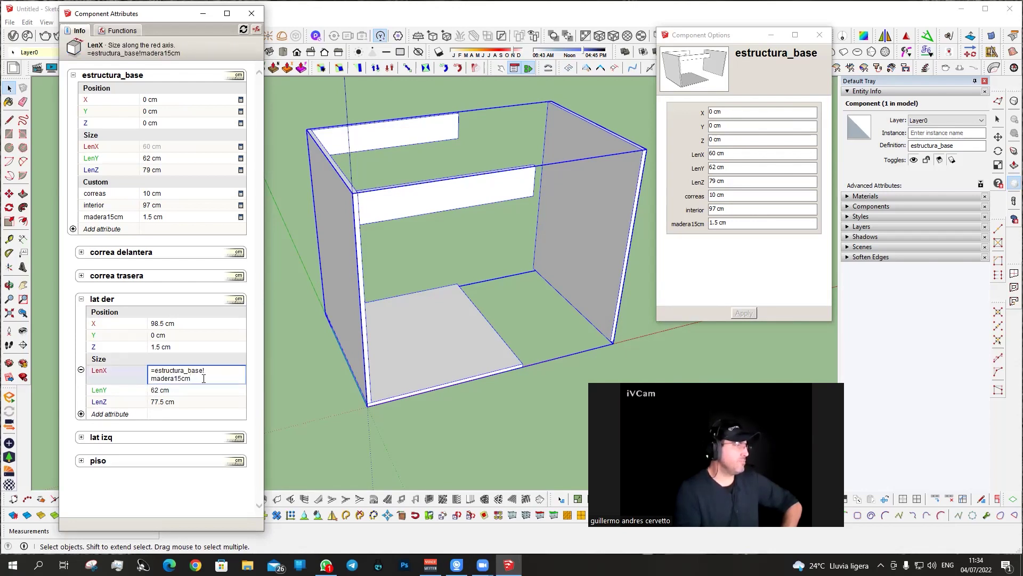
pyautogui.moveTo(204, 379); pyautogui.dragTo(141, 364)
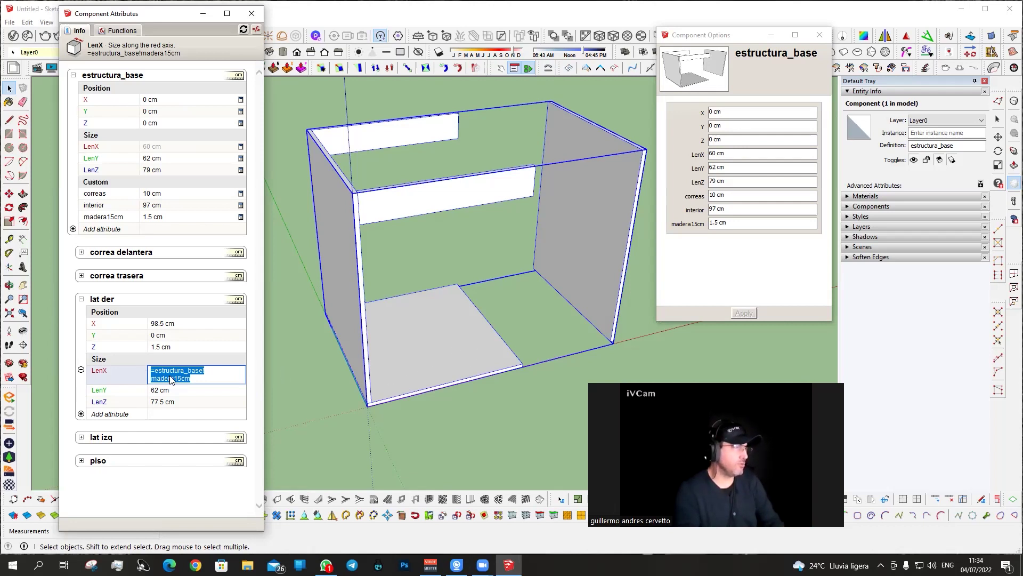
pyautogui.write('=')
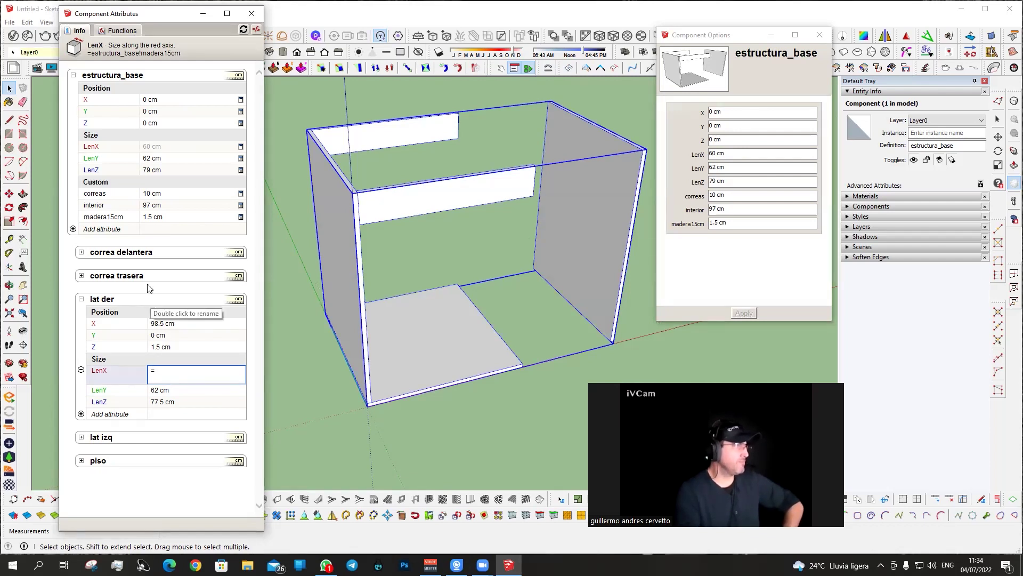
pyautogui.click(106, 218)
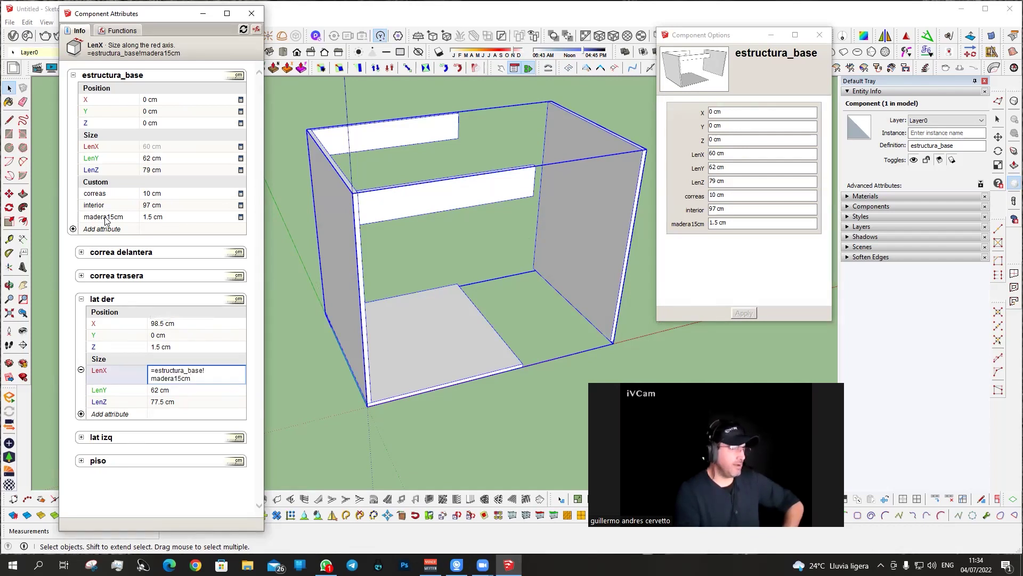
pyautogui.write('+')
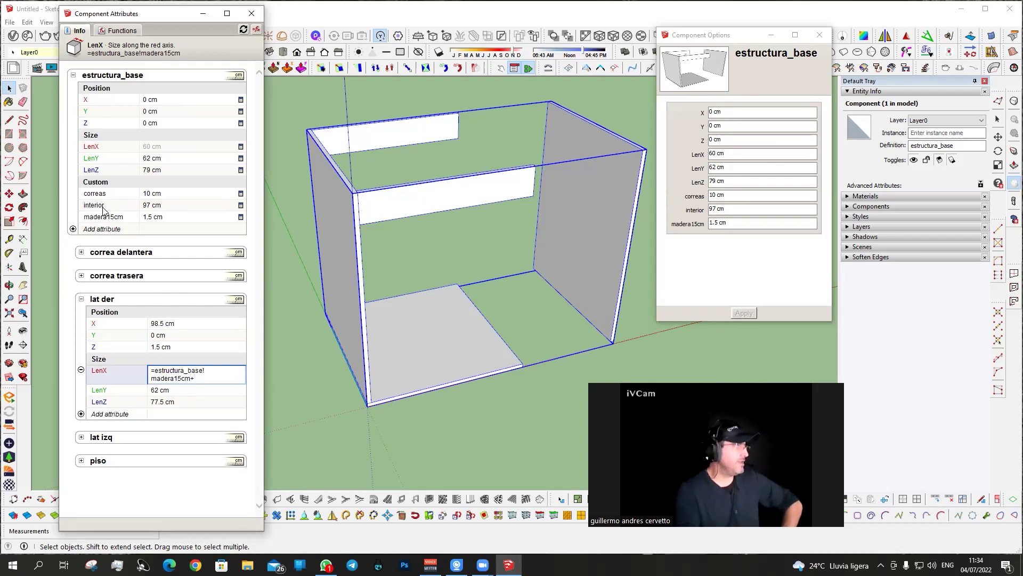
pyautogui.click(104, 208)
pyautogui.press('Return')
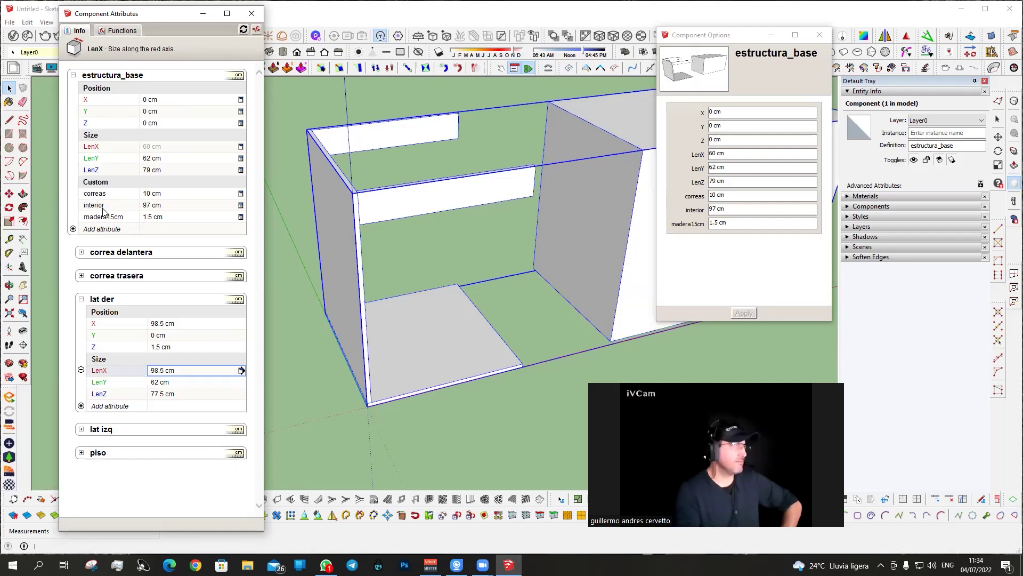
# Set the lat der X position formula to madera15cm plus interior.
pyautogui.scroll(-3, 405, 269)
pyautogui.keyDown('shift'); pyautogui.moveTo(464, 238); pyautogui.dragTo(349, 254, button='middle'); pyautogui.keyUp('shift')
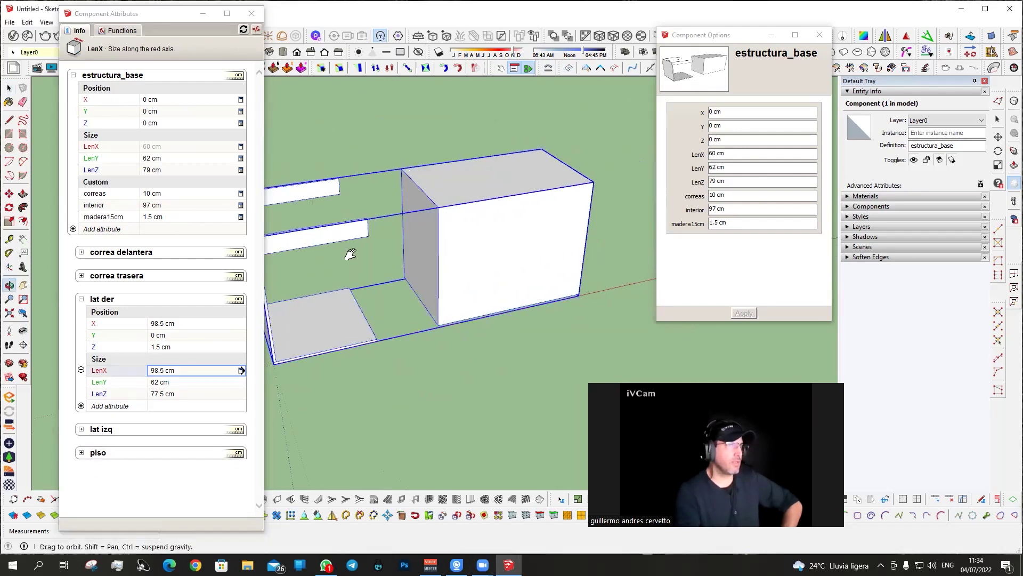
pyautogui.click(158, 373)
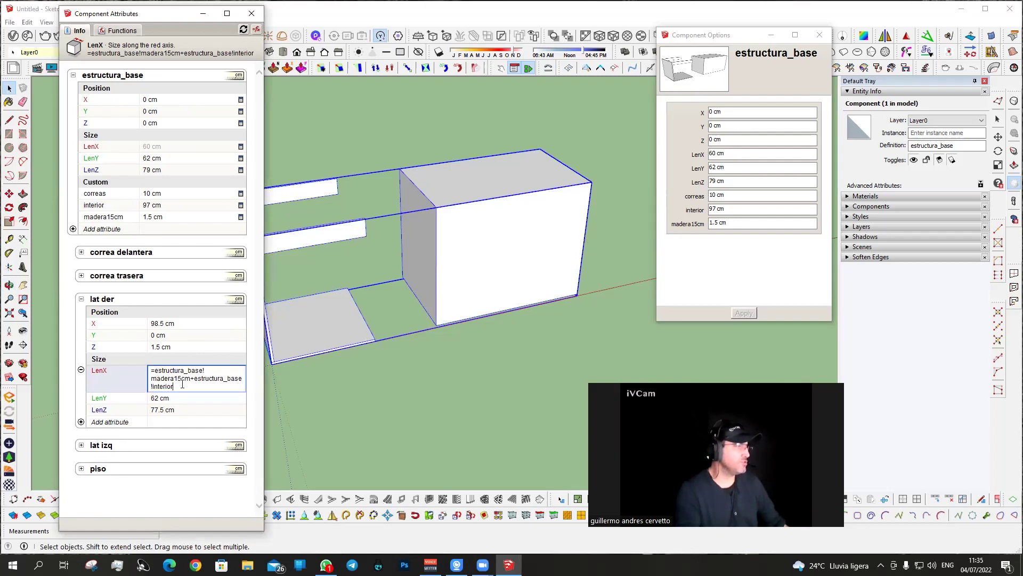
pyautogui.hotkey('ctrl', 'a')
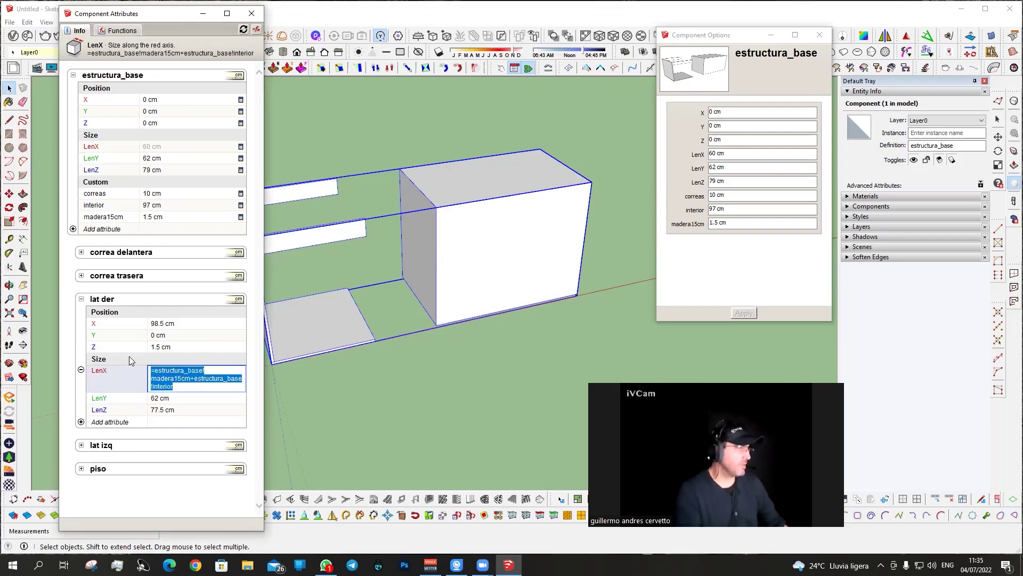
pyautogui.click(169, 326)
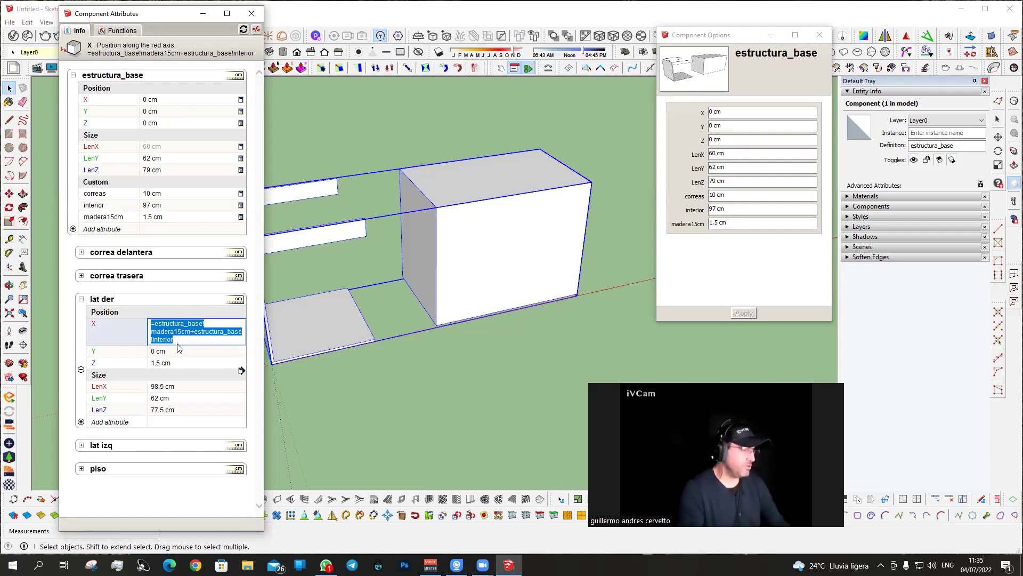
pyautogui.write('=')
pyautogui.click(103, 217)
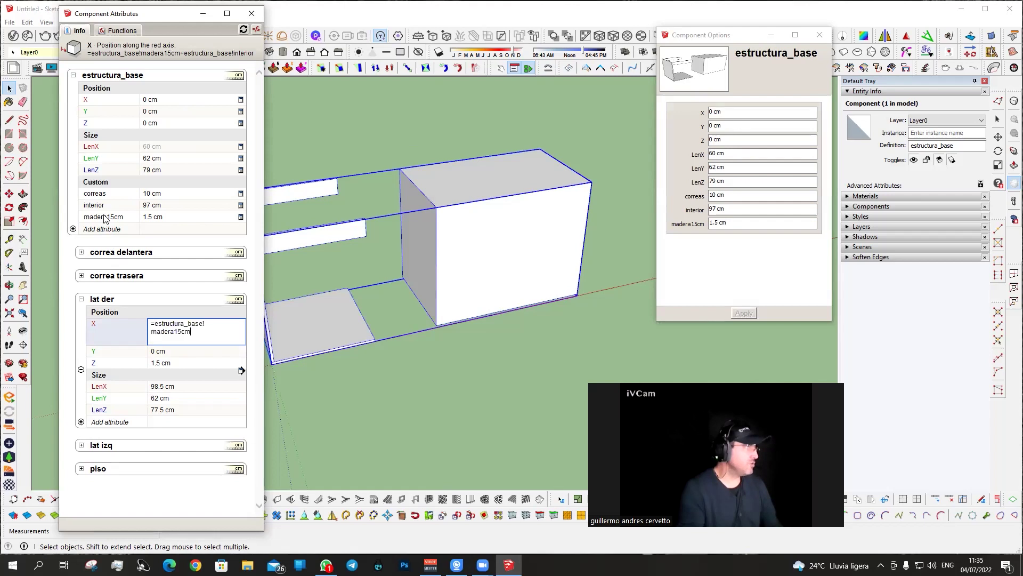
pyautogui.write('+')
pyautogui.click(110, 206)
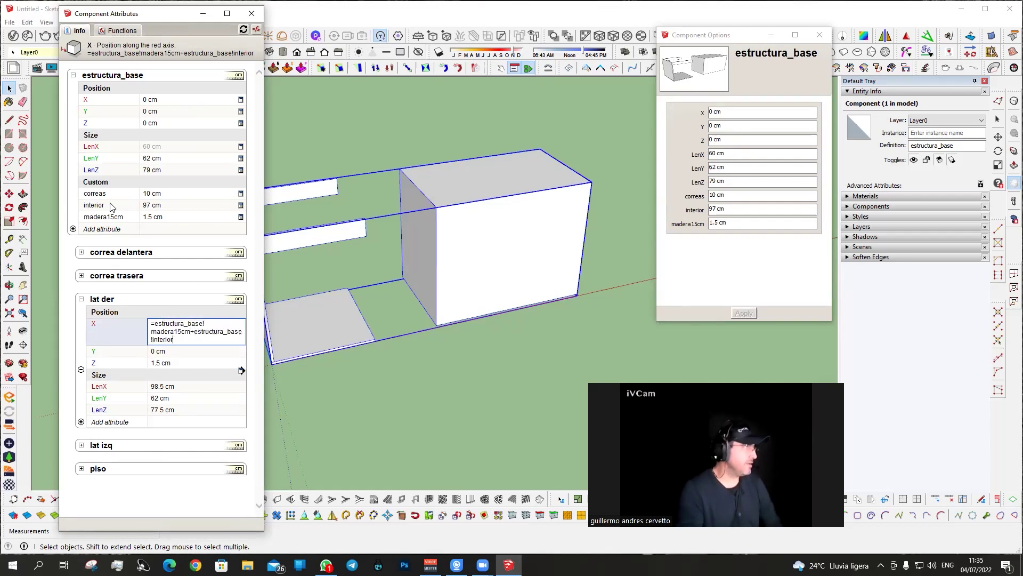
pyautogui.press('Return')
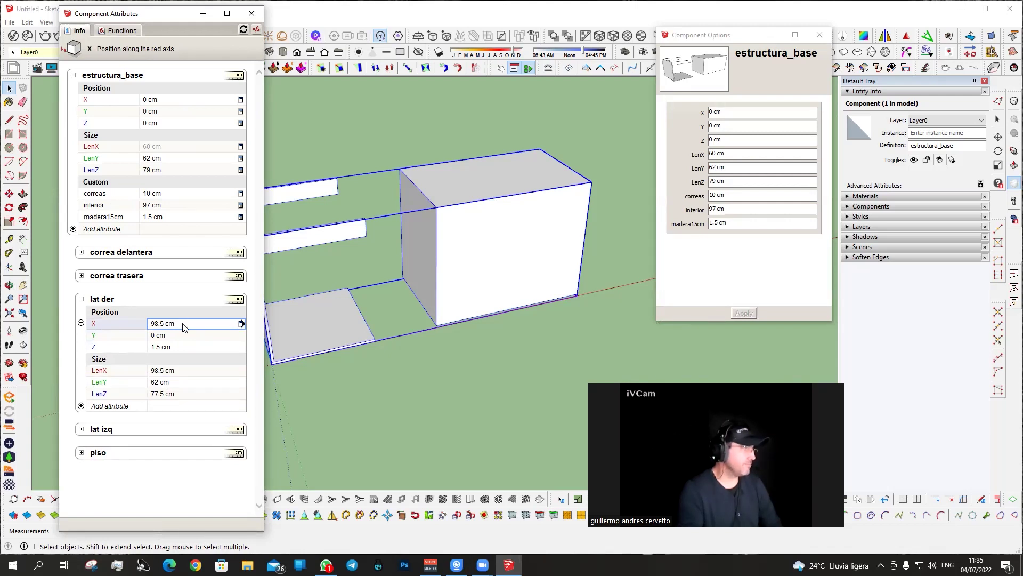
# Change lat der LenX to =estructura_base!madera15cm, making the panel 1.5 cm.
pyautogui.click(172, 373)
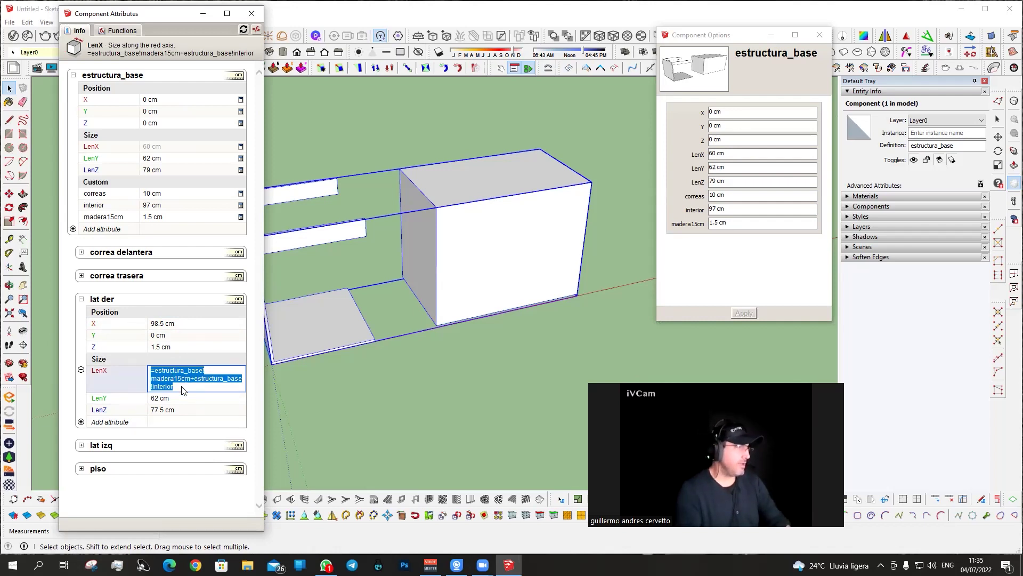
pyautogui.press('BackSpace')
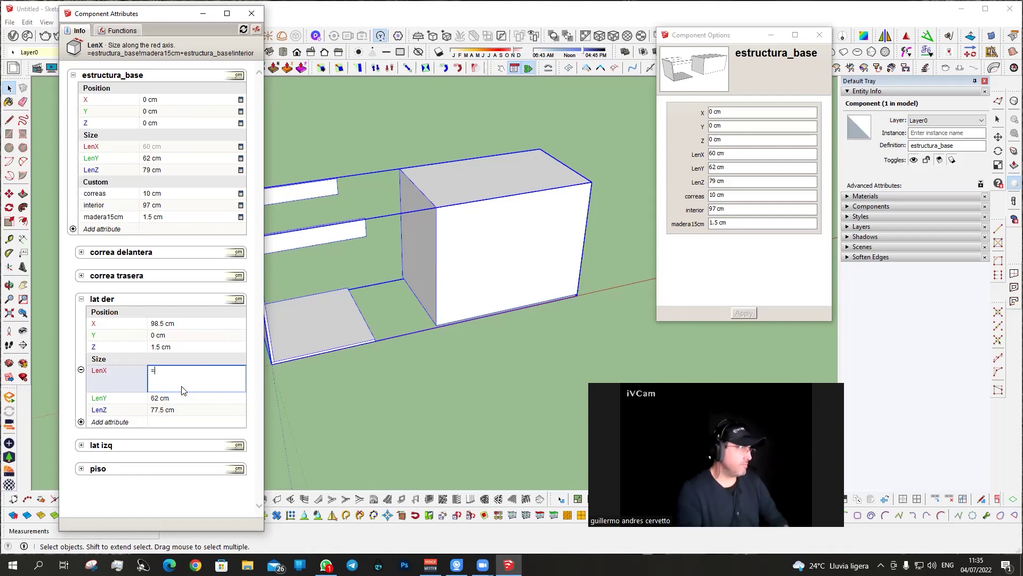
pyautogui.click(105, 216)
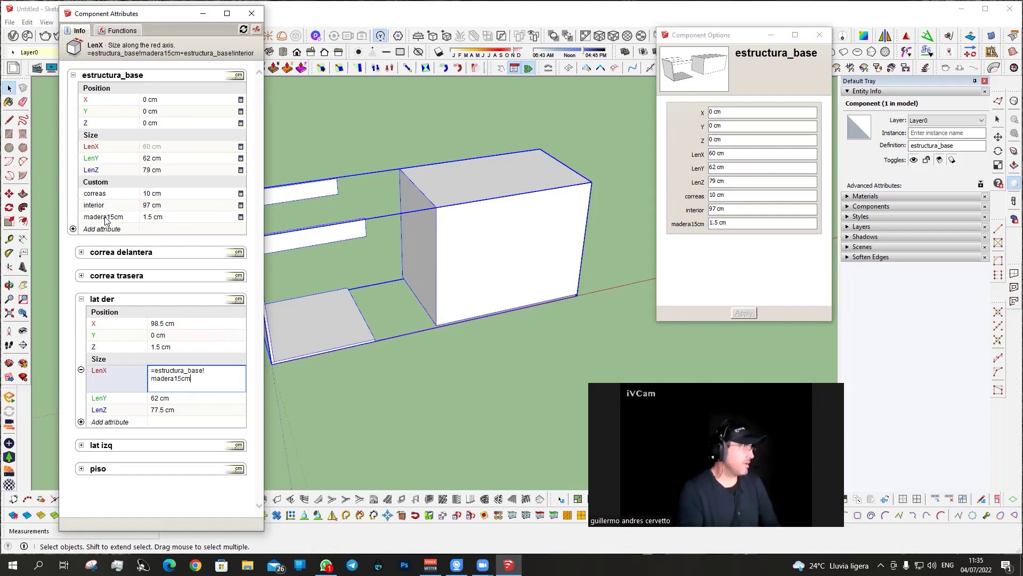
pyautogui.press('Return')
pyautogui.moveTo(405, 277)
pyautogui.mouseDown(button='middle')
pyautogui.moveTo(354, 281)
pyautogui.moveTo(323, 298)
pyautogui.mouseUp(button='middle')
# Set lat der X to =estructura_base!LenX-estructura_base!madera15cm, placing it at 58.5 cm.
pyautogui.click(178, 326)
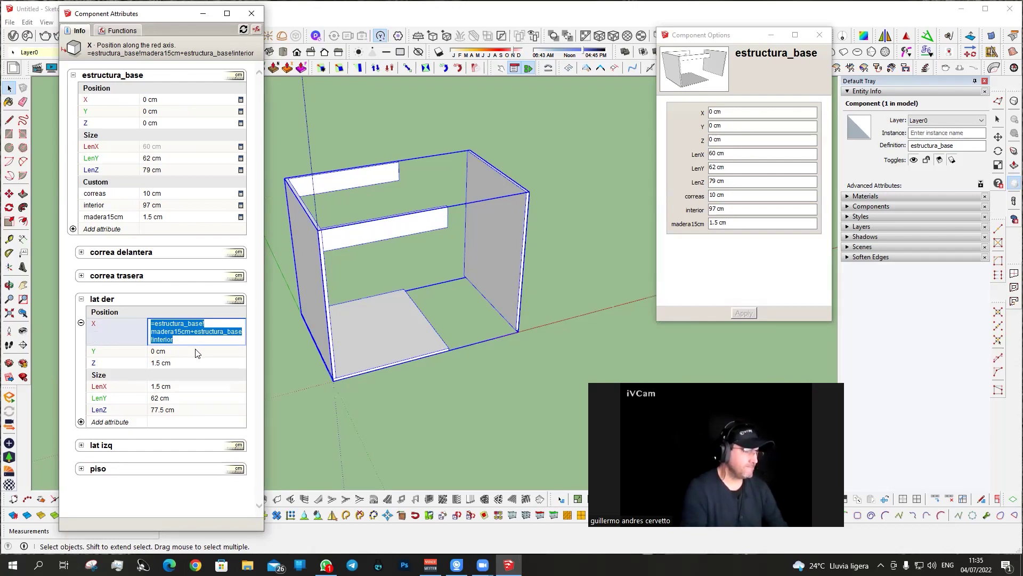
pyautogui.write('=')
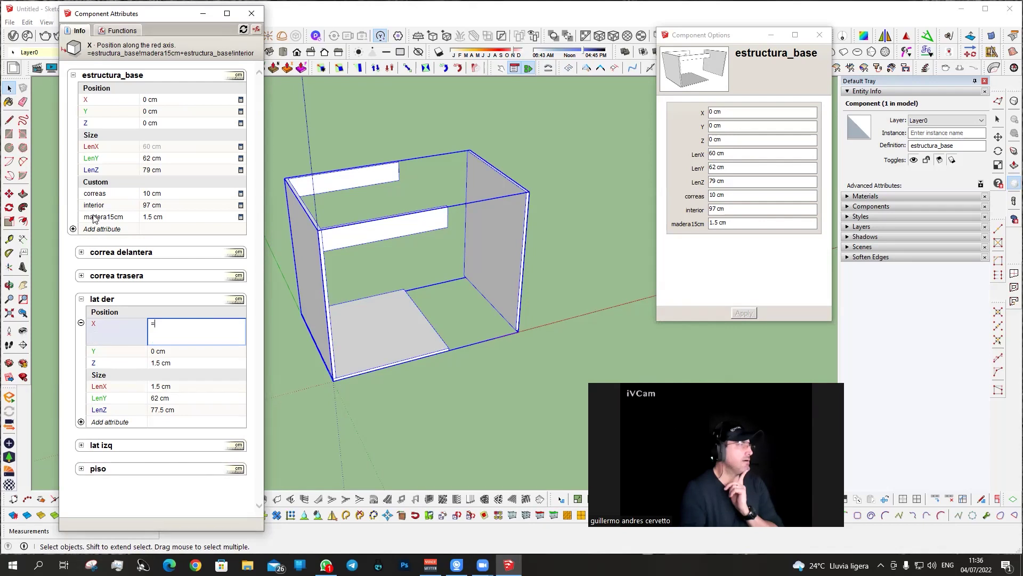
pyautogui.click(106, 149)
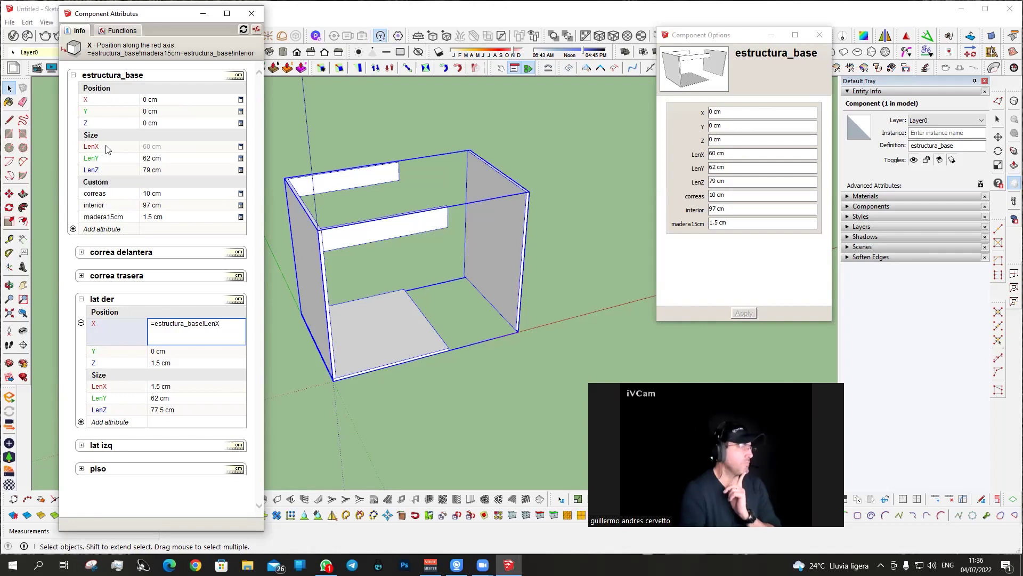
pyautogui.write('-')
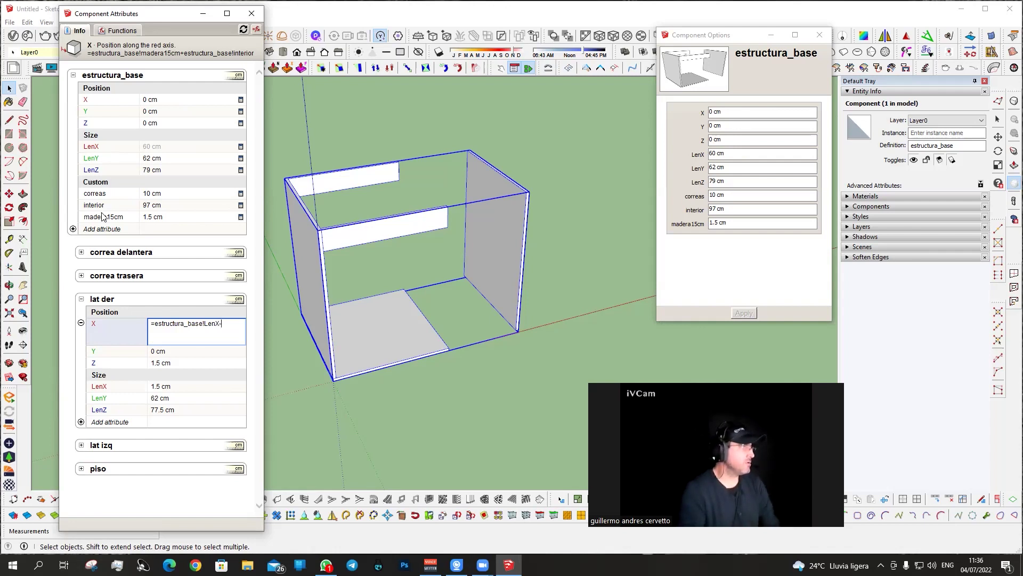
pyautogui.click(105, 220)
pyautogui.press('Return')
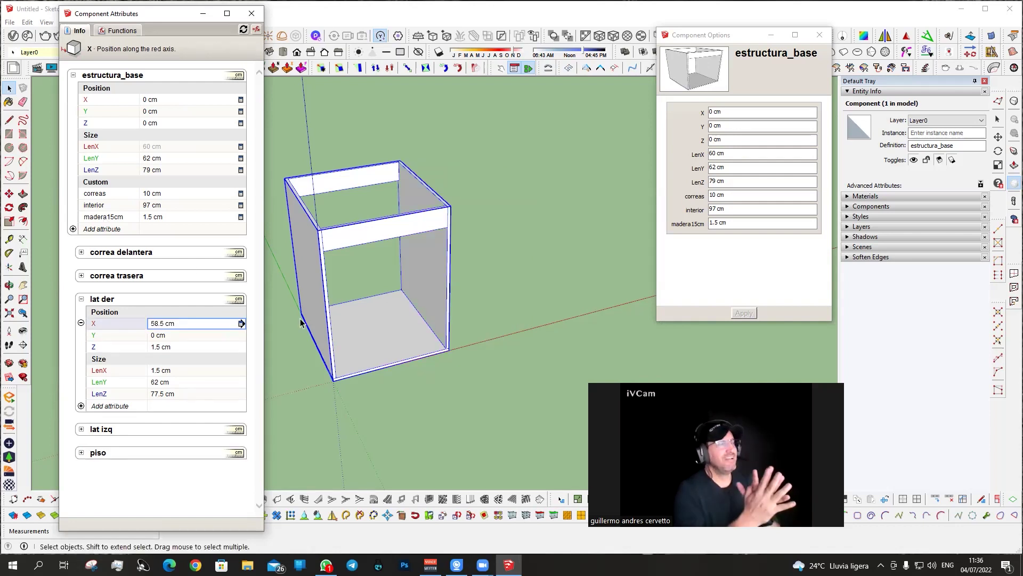
# Set the carcass width (LenX) to 100 cm and check the side panel follows.
pyautogui.moveTo(349, 245)
pyautogui.mouseDown(button='middle')
pyautogui.moveTo(272, 304)
pyautogui.moveTo(376, 322)
pyautogui.moveTo(352, 290)
pyautogui.mouseUp(button='middle')
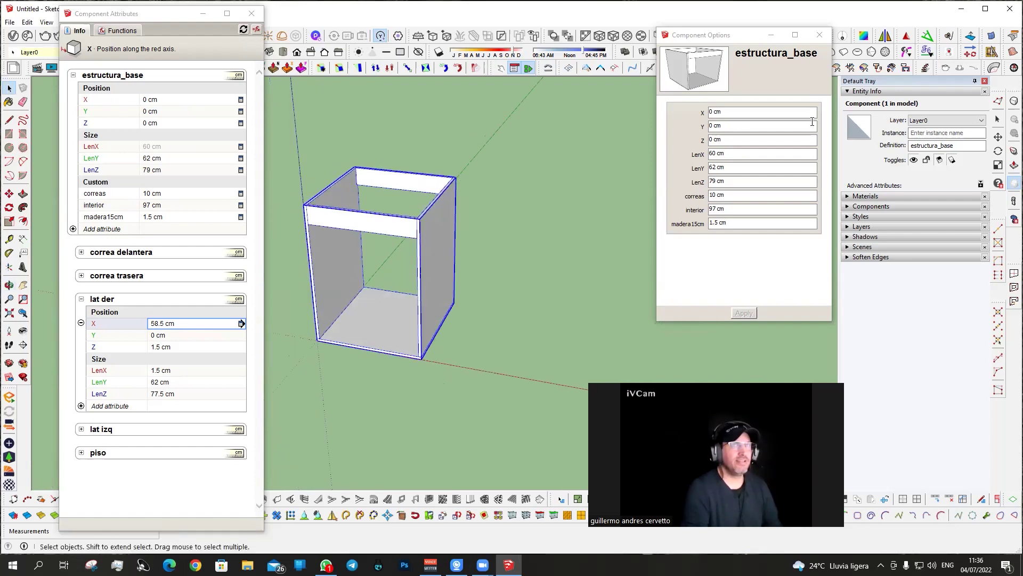
pyautogui.moveTo(730, 153); pyautogui.dragTo(707, 154)
pyautogui.write('100')
pyautogui.press('Return')
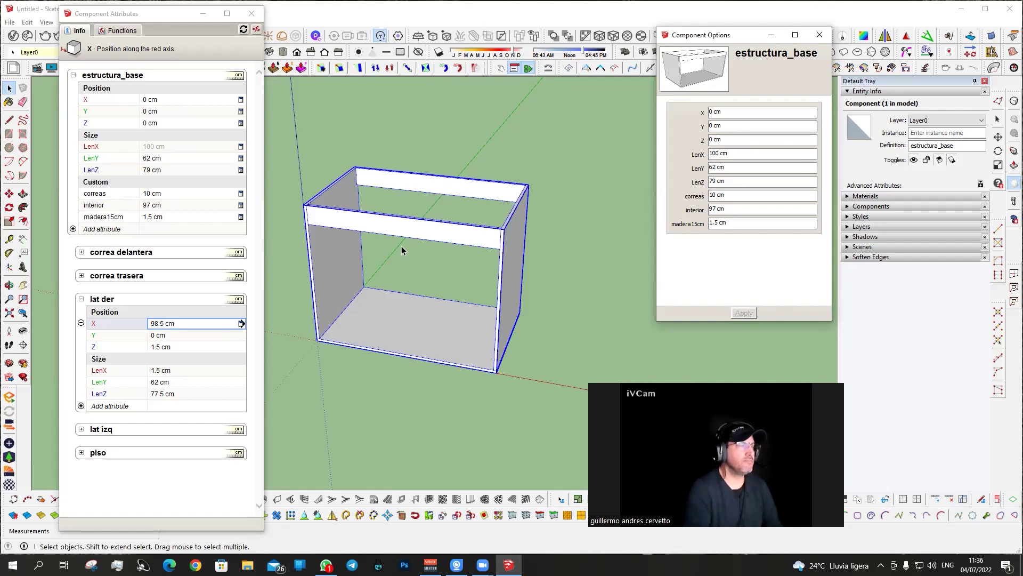
pyautogui.moveTo(402, 250); pyautogui.dragTo(316, 279, button='middle')
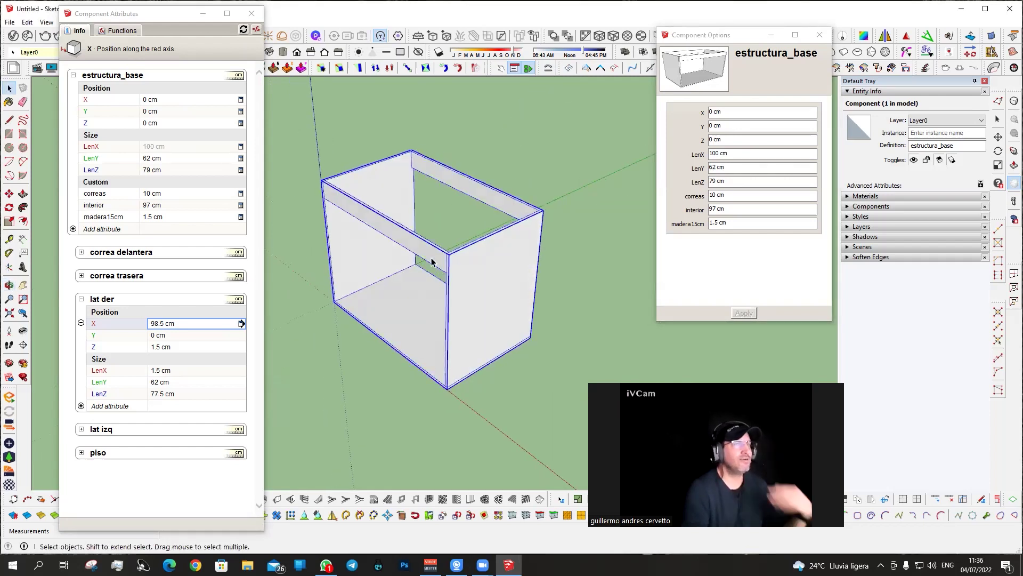
pyautogui.moveTo(432, 261); pyautogui.dragTo(530, 229, button='middle')
# Test a 40 cm carcass depth, then restore LenY to 62 cm.
pyautogui.click(727, 166)
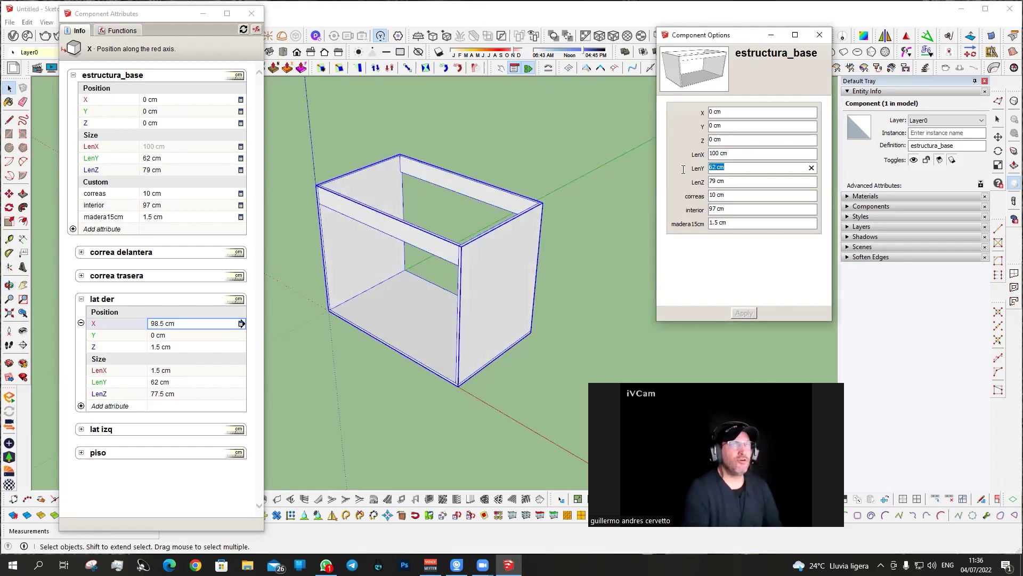
pyautogui.write('40')
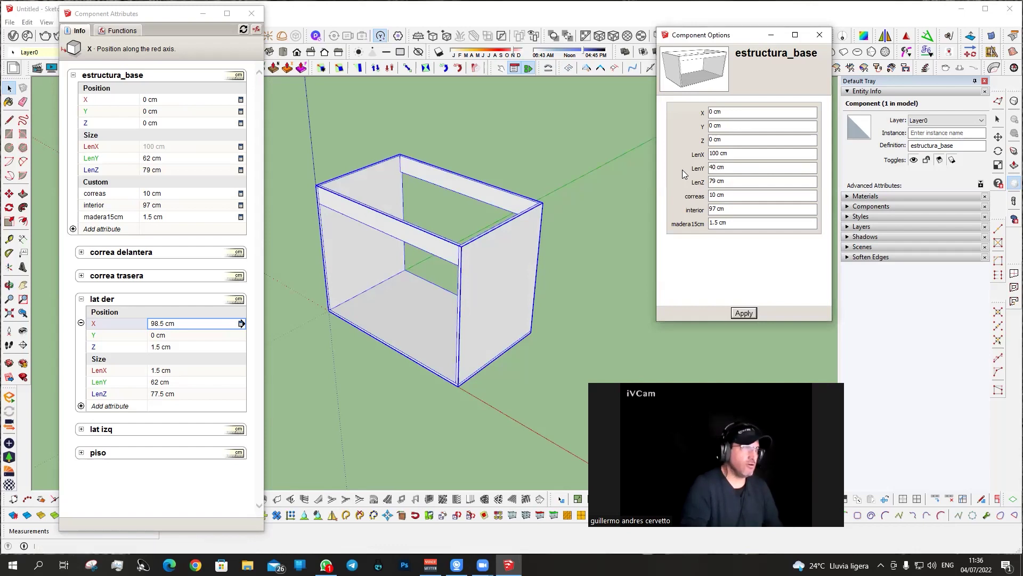
pyautogui.press('Return')
pyautogui.moveTo(525, 220); pyautogui.dragTo(562, 235, button='middle')
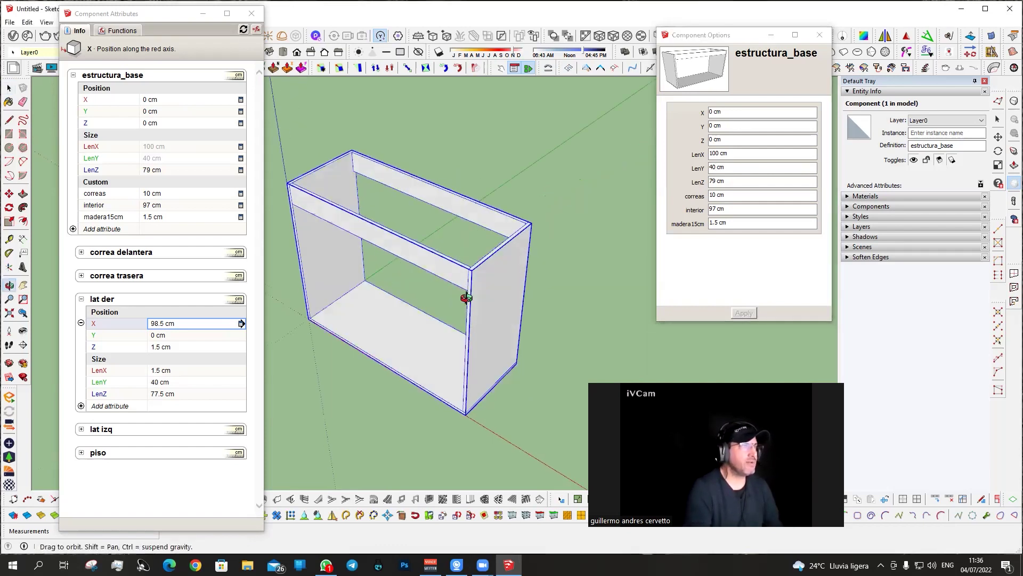
pyautogui.click(736, 167)
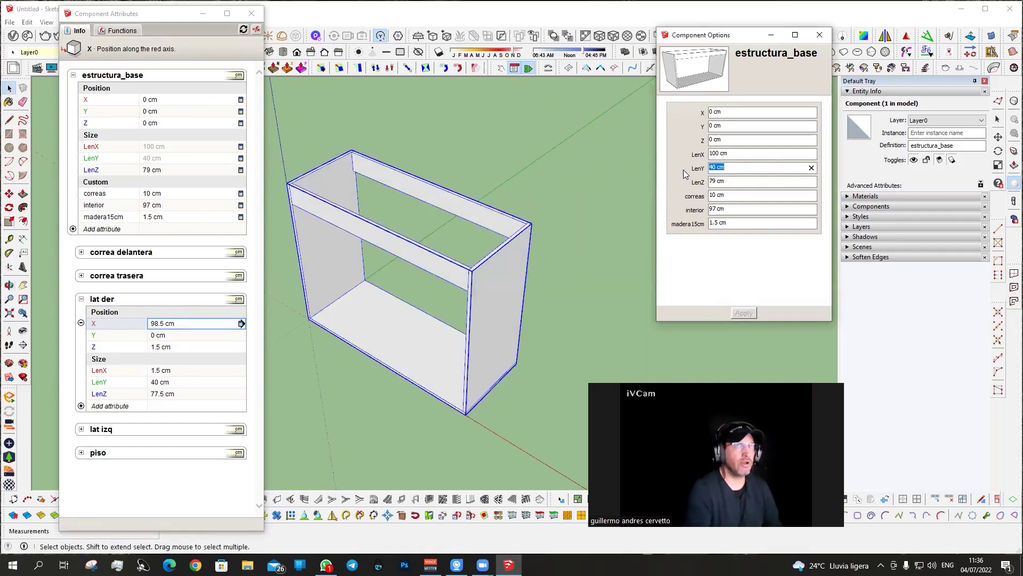
pyautogui.write('62')
pyautogui.press('Return')
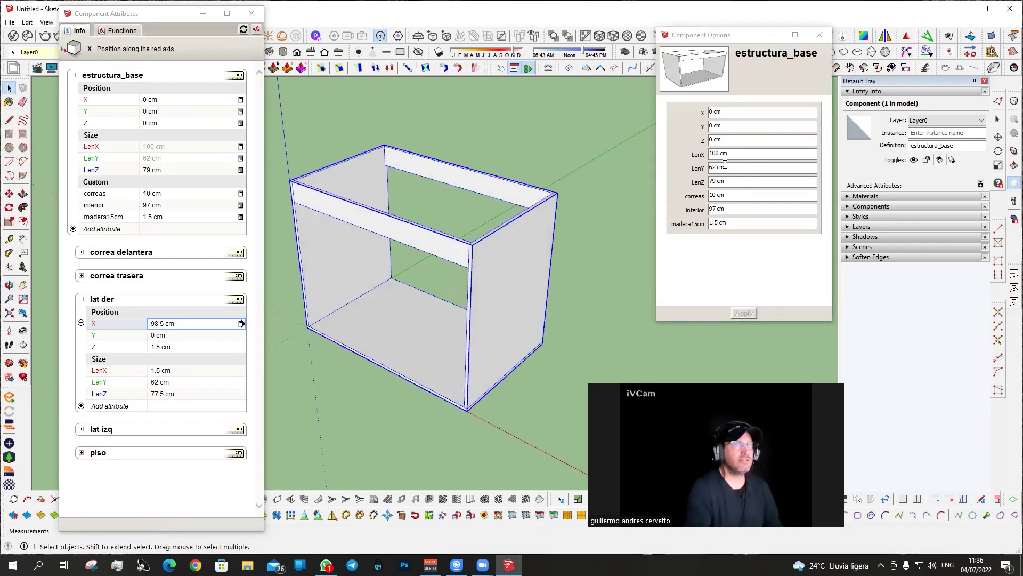
# Test a 20 cm carcass height, then restore LenZ to 79 cm.
pyautogui.tripleClick(725, 181)
pyautogui.write('2')
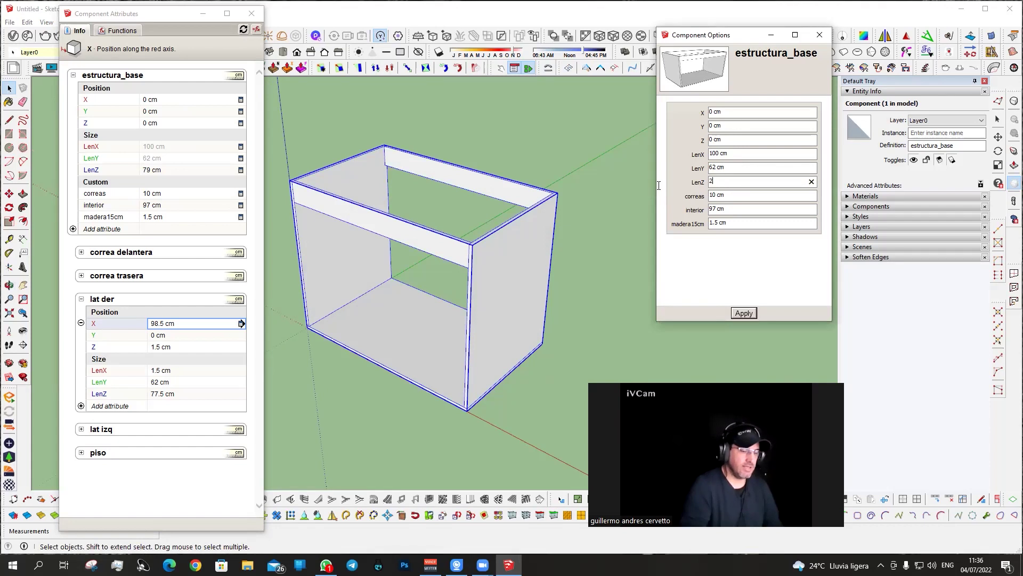
pyautogui.write('0')
pyautogui.press('Return')
pyautogui.moveTo(388, 318)
pyautogui.mouseDown(button='middle')
pyautogui.moveTo(450, 237)
pyautogui.moveTo(516, 335)
pyautogui.moveTo(458, 298)
pyautogui.mouseUp(button='middle')
pyautogui.scroll(2, 443, 309)
pyautogui.press('t')
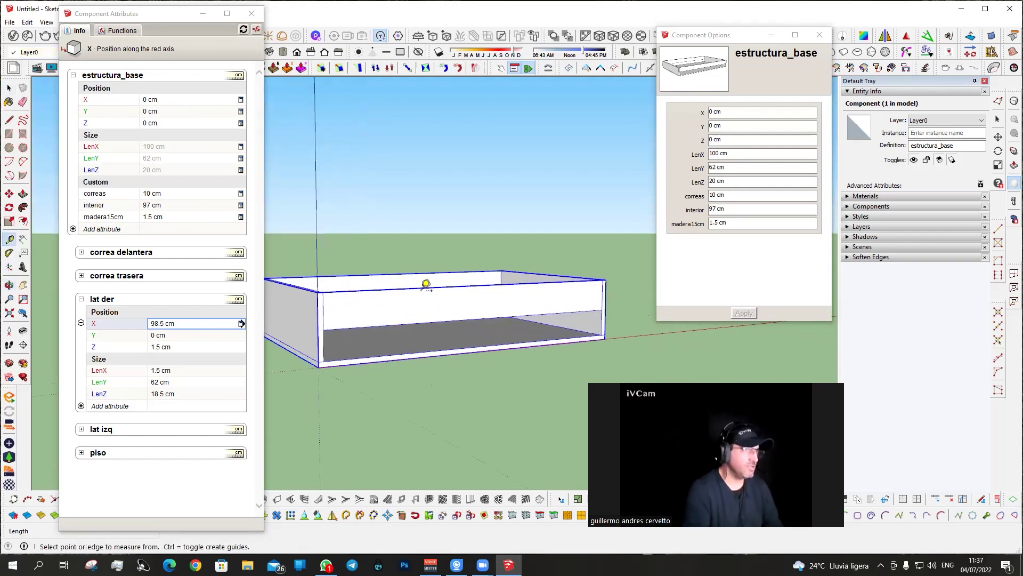
pyautogui.click(421, 285)
pyautogui.press('space')
pyautogui.moveTo(414, 323)
pyautogui.mouseDown(button='middle')
pyautogui.moveTo(468, 313)
pyautogui.moveTo(286, 343)
pyautogui.moveTo(525, 356)
pyautogui.moveTo(469, 361)
pyautogui.mouseUp(button='middle')
pyautogui.click(729, 183)
pyautogui.write('79')
pyautogui.press('Return')
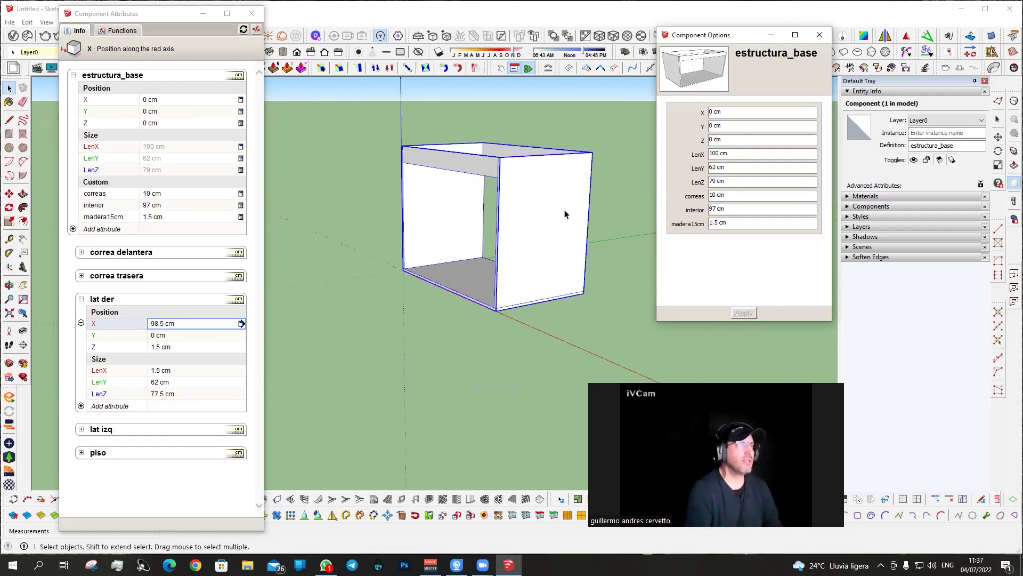
pyautogui.moveTo(565, 214); pyautogui.dragTo(486, 303, button='middle')
pyautogui.press('s')
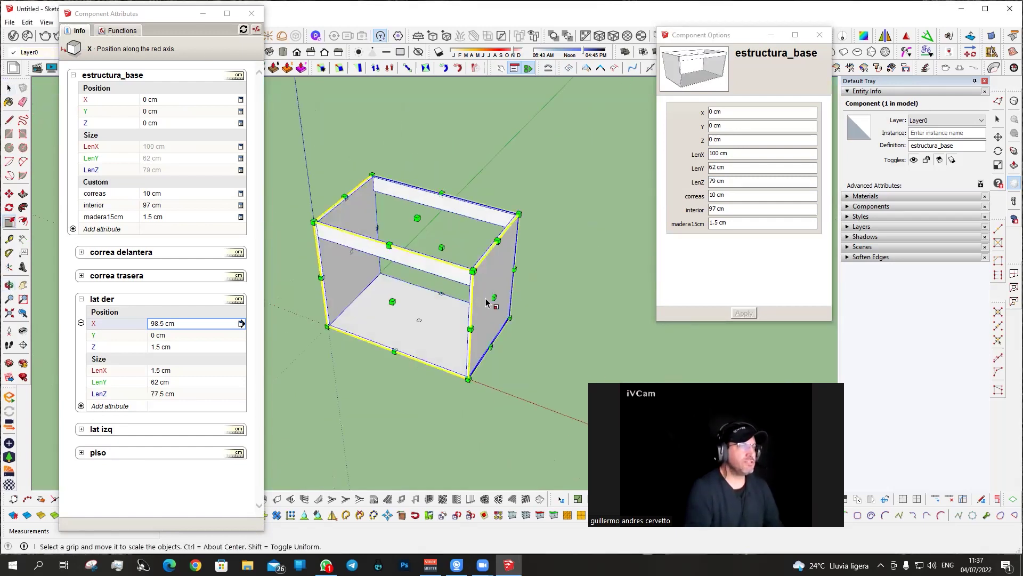
pyautogui.moveTo(486, 300)
pyautogui.mouseDown()
pyautogui.moveTo(365, 290)
pyautogui.moveTo(376, 258)
pyautogui.mouseUp()
pyautogui.scroll(3, 392, 213)
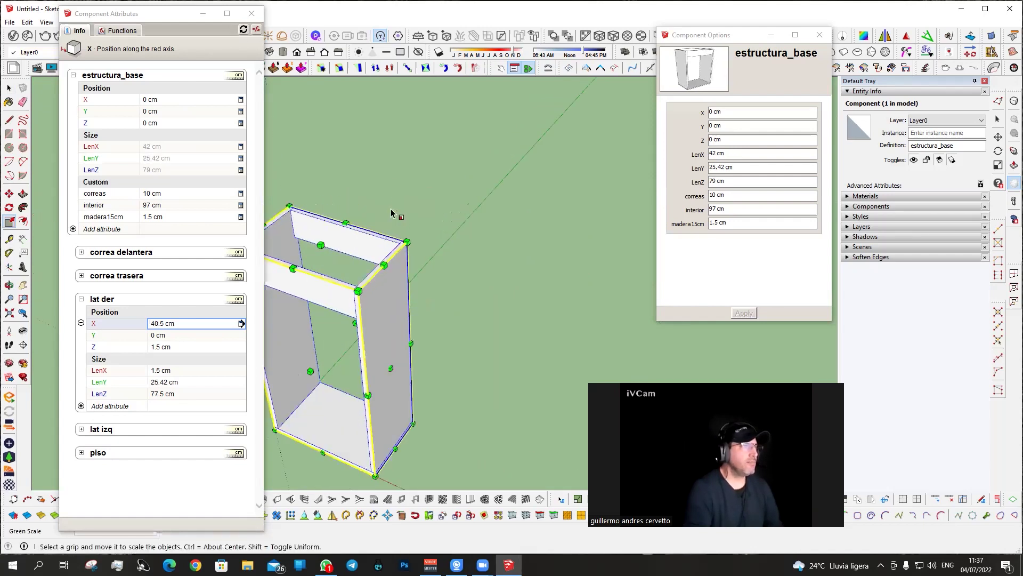
pyautogui.scroll(3, 392, 213)
pyautogui.moveTo(358, 291); pyautogui.dragTo(354, 275, button='middle')
pyautogui.press('t')
pyautogui.click(373, 280)
pyautogui.click(389, 283)
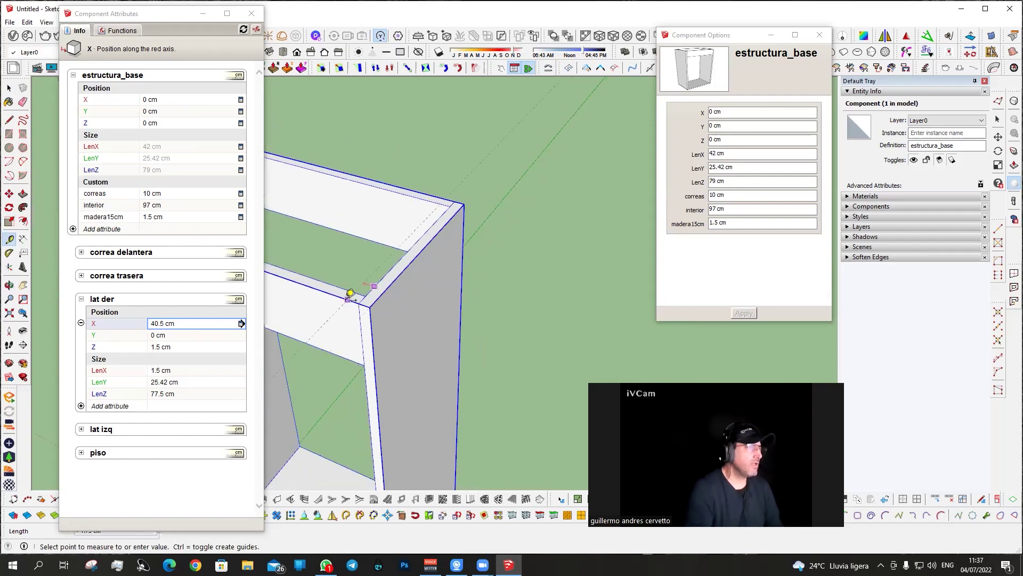
pyautogui.moveTo(389, 283); pyautogui.dragTo(381, 258, button='middle')
pyautogui.click(373, 259)
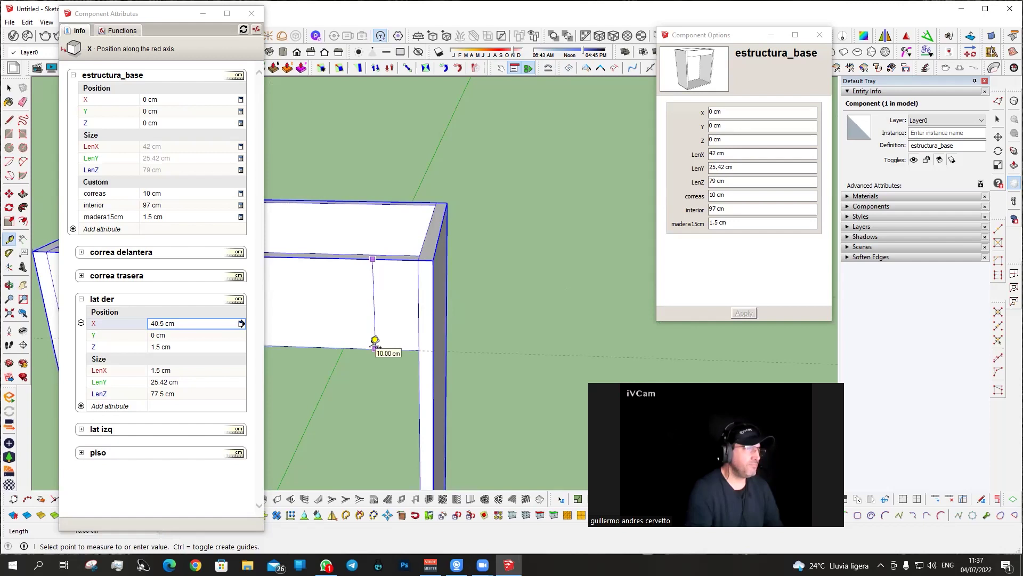
pyautogui.scroll(-3, 374, 340)
pyautogui.scroll(-3, 376, 325)
pyautogui.press('space')
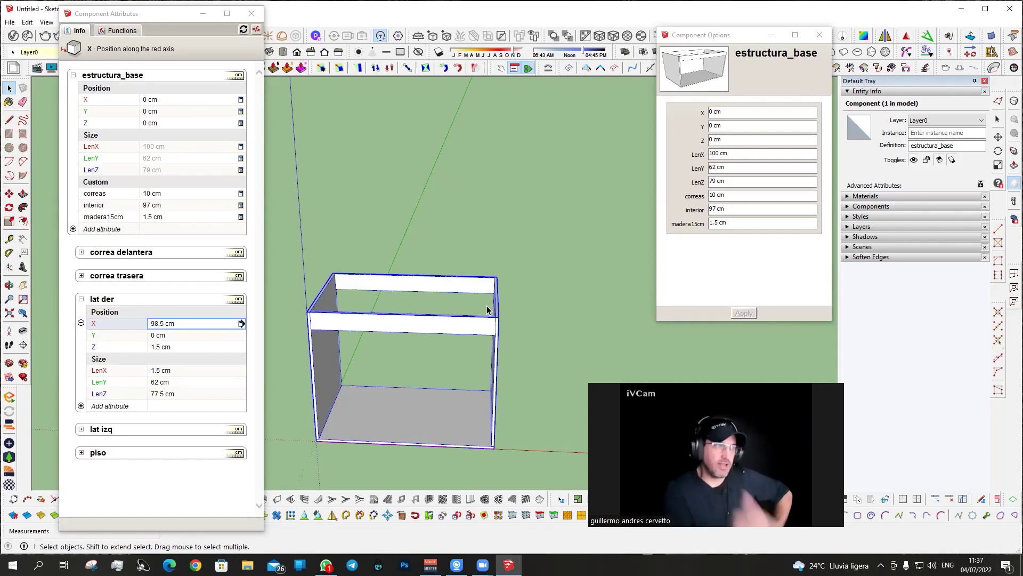
pyautogui.moveTo(487, 309); pyautogui.dragTo(386, 267, button='middle')
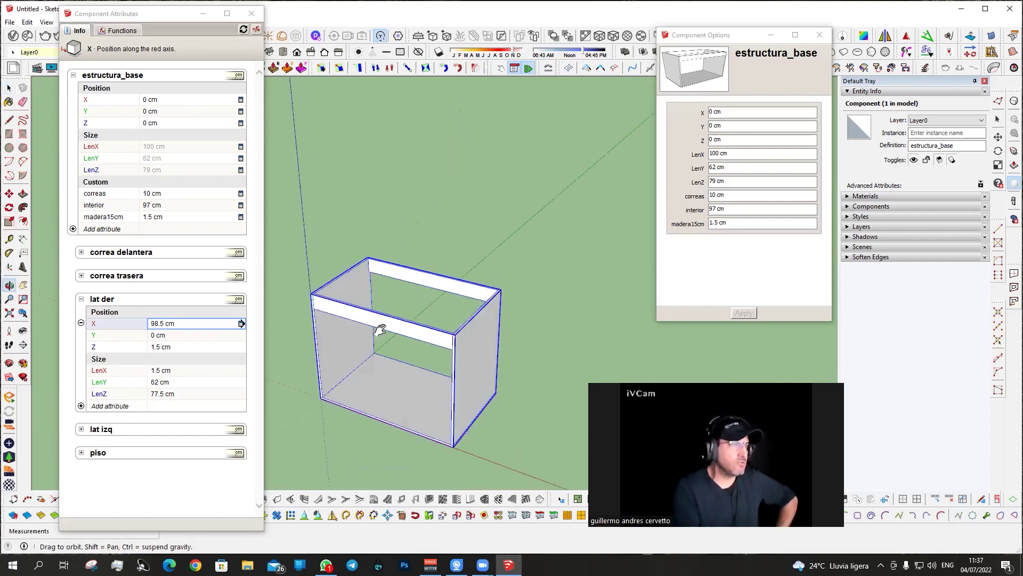
pyautogui.scroll(2, 489, 325)
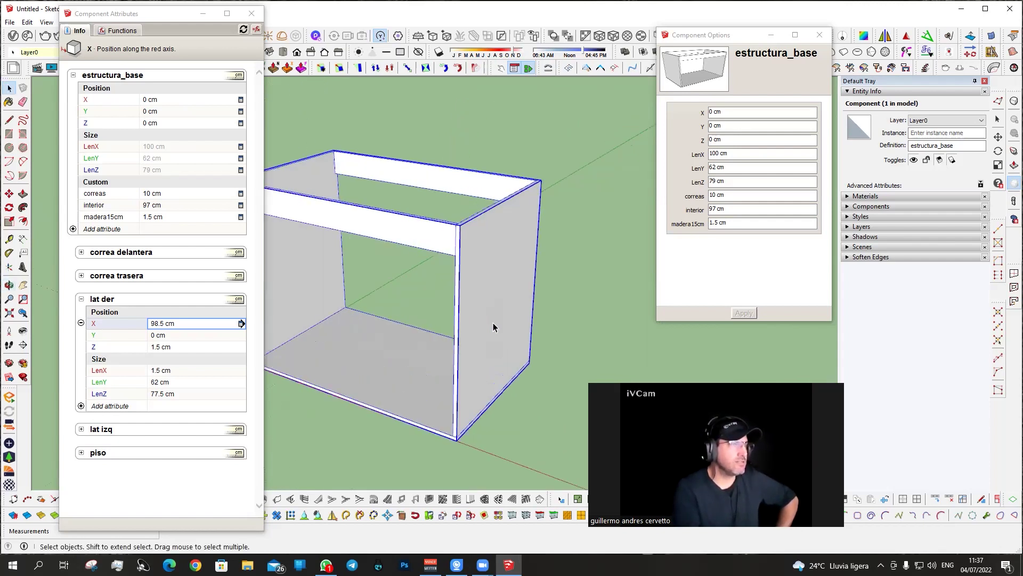
pyautogui.scroll(-1, 489, 324)
pyautogui.keyDown('shift'); pyautogui.moveTo(384, 338); pyautogui.dragTo(402, 346, button='middle'); pyautogui.keyUp('shift')
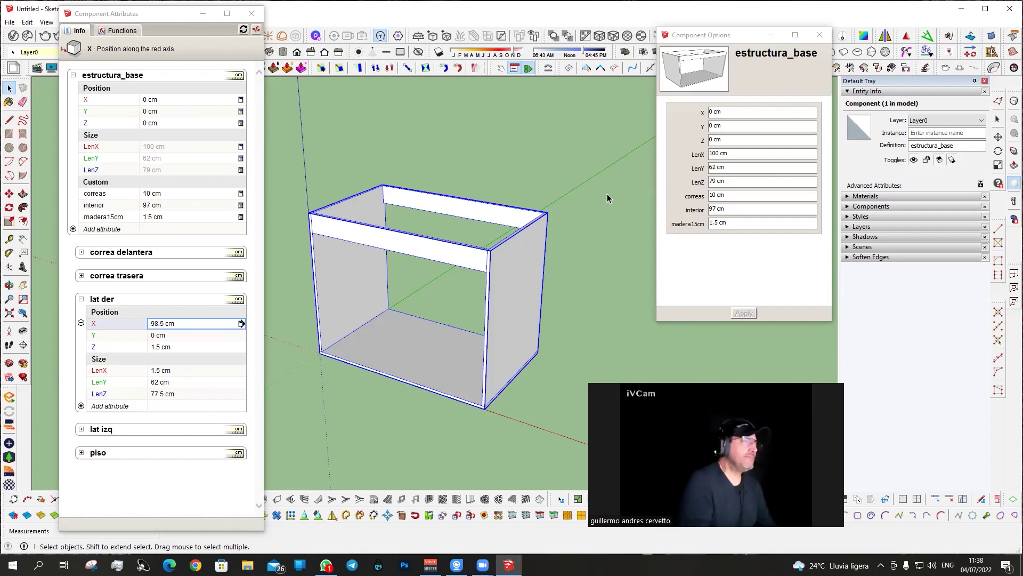
pyautogui.scroll(-3, 486, 290)
pyautogui.moveTo(486, 289); pyautogui.dragTo(542, 351, button='middle')
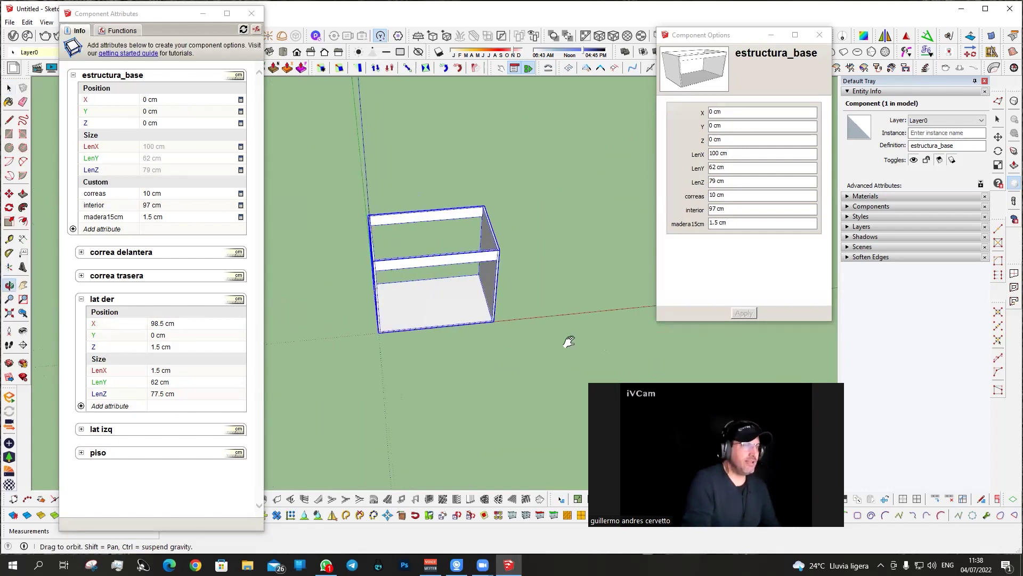
pyautogui.press('m')
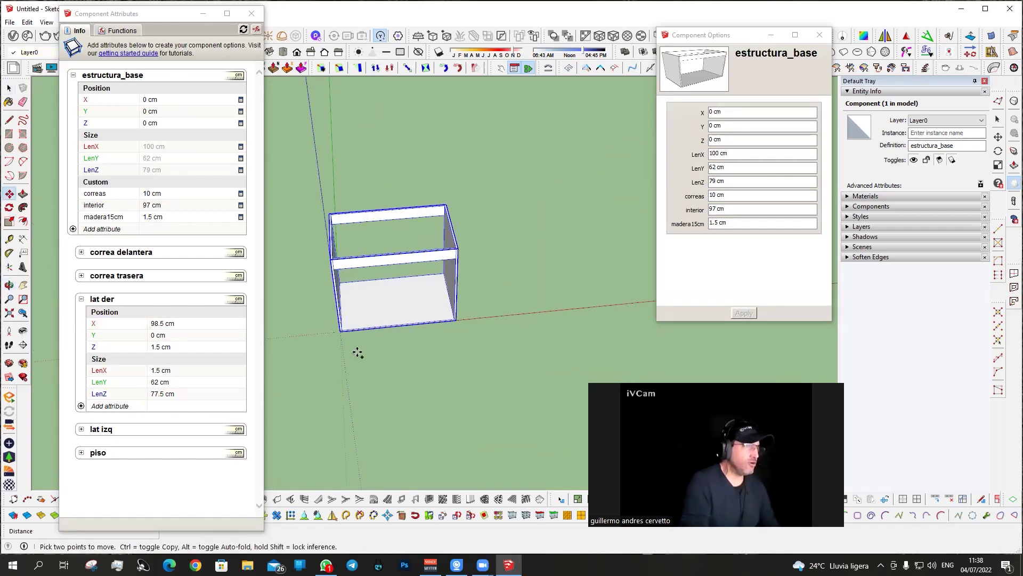
pyautogui.click(359, 352)
pyautogui.press('ctrl')
pyautogui.press('Escape')
pyautogui.moveTo(554, 278); pyautogui.dragTo(562, 268, button='middle')
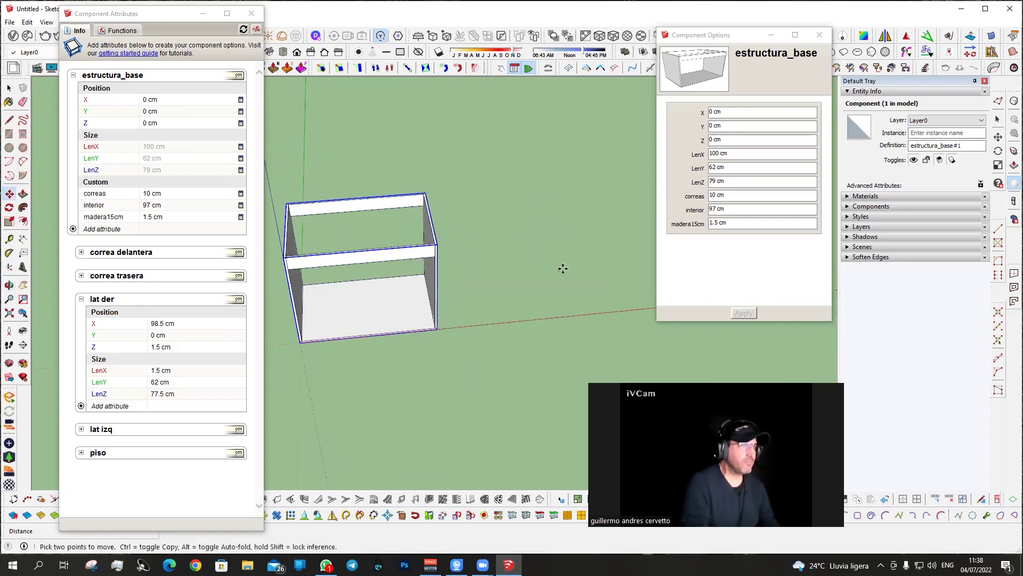
pyautogui.scroll(-2, 456, 308)
pyautogui.click(409, 313)
pyautogui.press('ctrl')
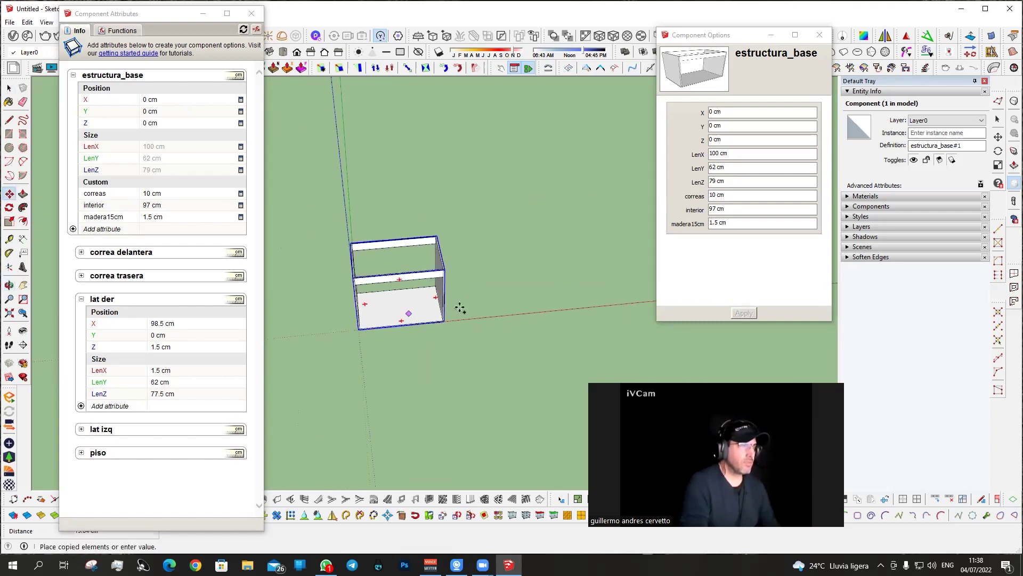
pyautogui.press('space')
pyautogui.moveTo(521, 301); pyautogui.dragTo(484, 311, button='middle')
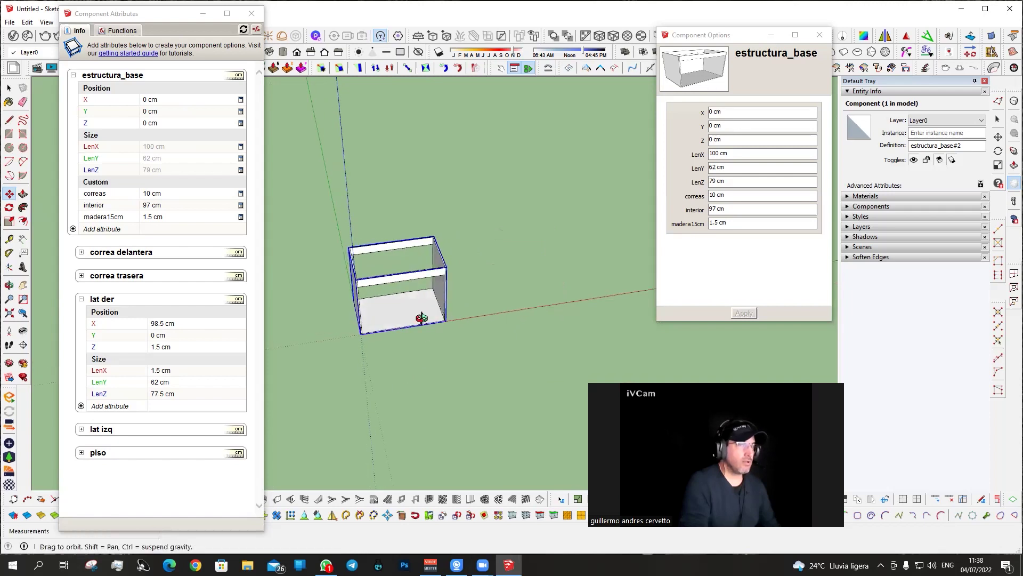
pyautogui.click(485, 311)
pyautogui.scroll(2, 414, 305)
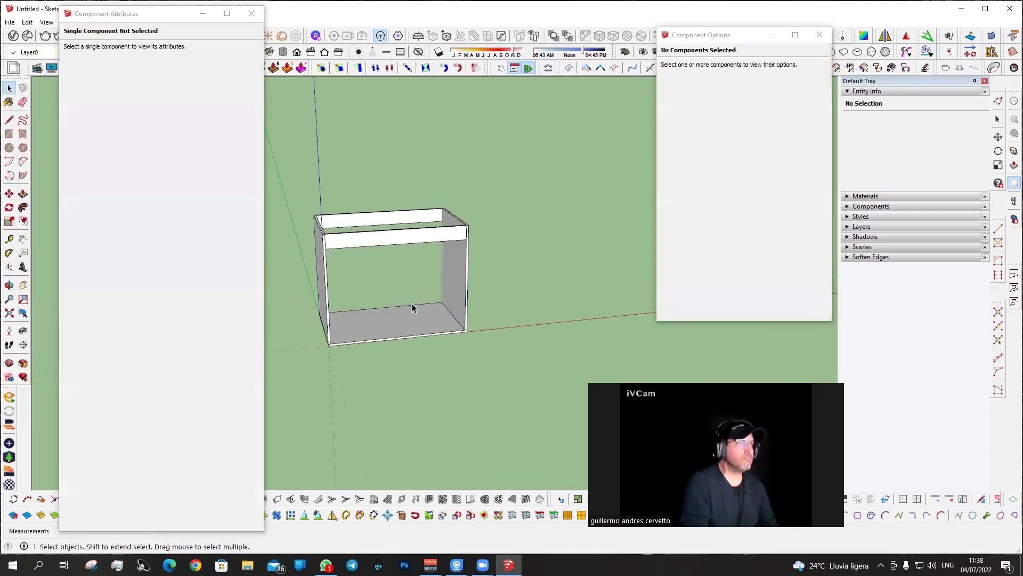
pyautogui.click(447, 275)
pyautogui.press('m')
pyautogui.keyDown('shift'); pyautogui.moveTo(421, 341); pyautogui.dragTo(375, 373, button='middle'); pyautogui.keyUp('shift')
pyautogui.click(344, 375)
pyautogui.press('ctrl')
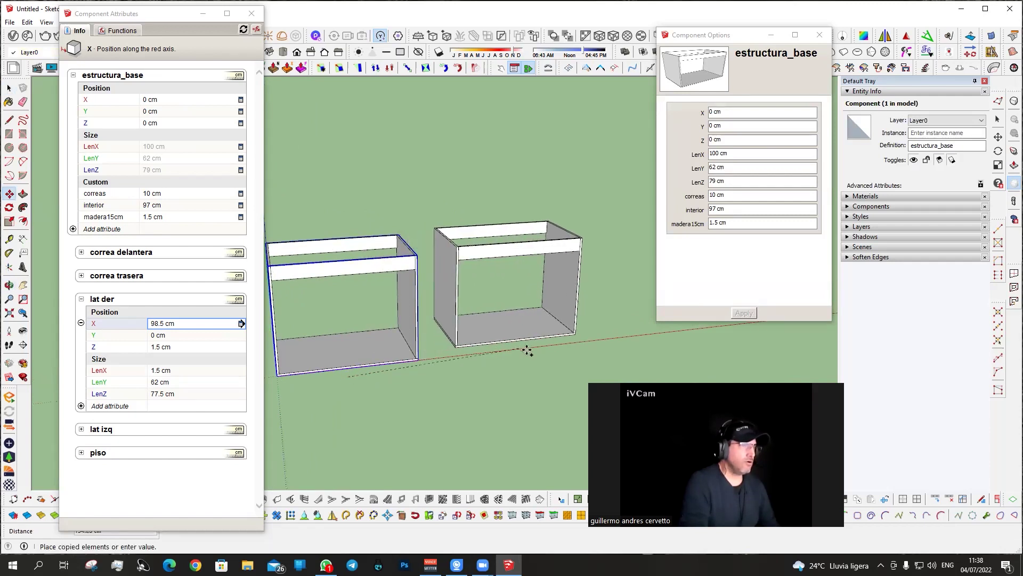
pyautogui.press('Escape')
pyautogui.press('space')
pyautogui.rightClick(405, 291)
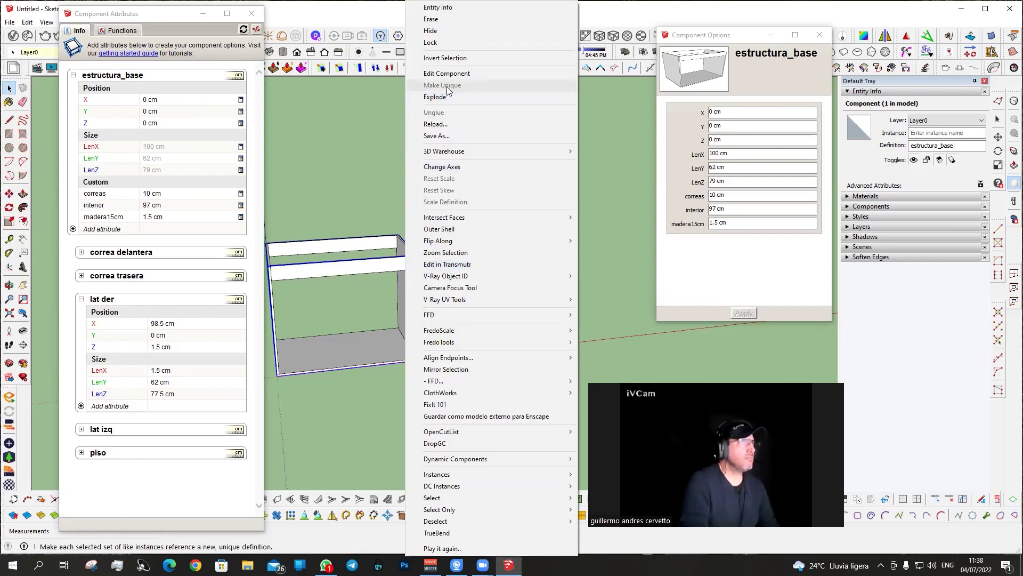
pyautogui.click(310, 124)
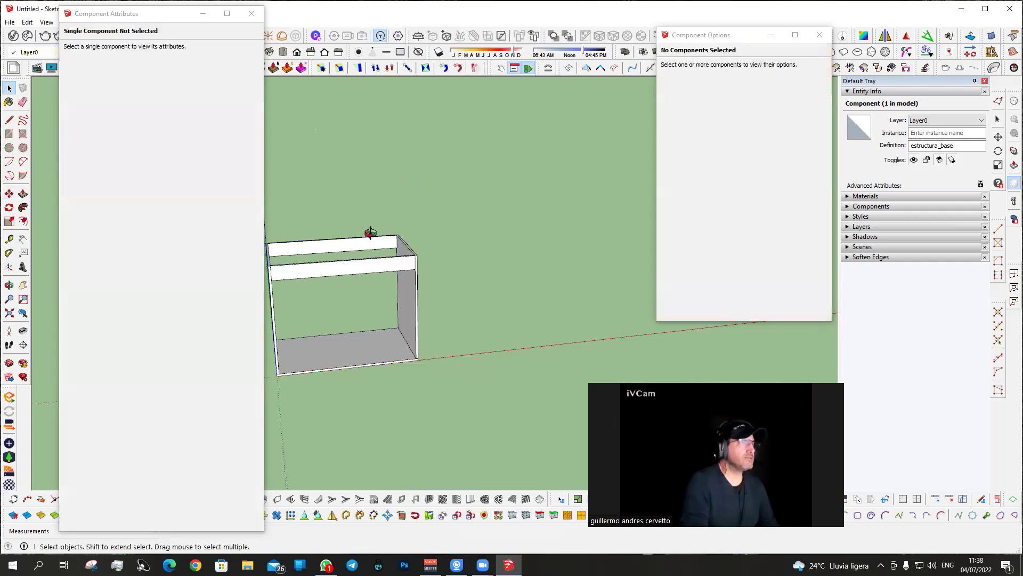
pyautogui.moveTo(372, 231); pyautogui.dragTo(367, 281, button='middle')
pyautogui.click(367, 280)
pyautogui.scroll(2, 366, 281)
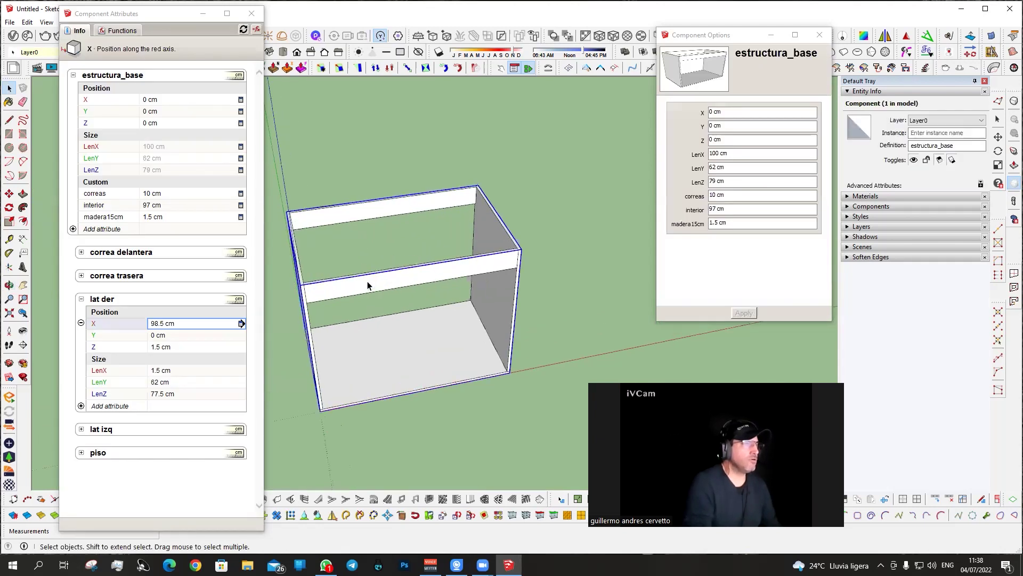
pyautogui.moveTo(364, 279)
pyautogui.mouseDown(button='middle')
pyautogui.moveTo(544, 320)
pyautogui.moveTo(462, 313)
pyautogui.mouseUp(button='middle')
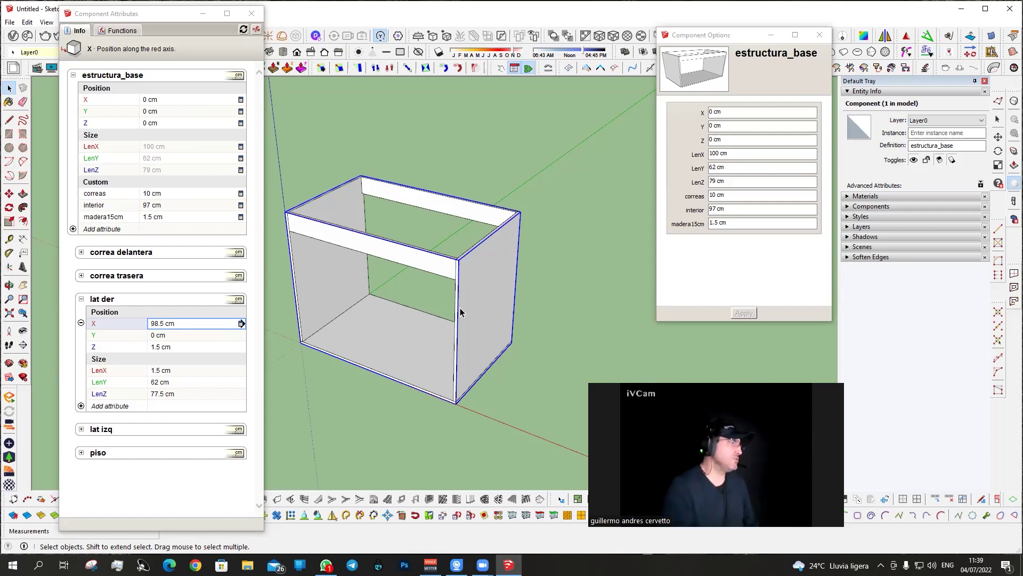
# Collapse lat der, then briefly expand and check correa delantera, correa trasera and lat der attributes.
pyautogui.click(82, 300)
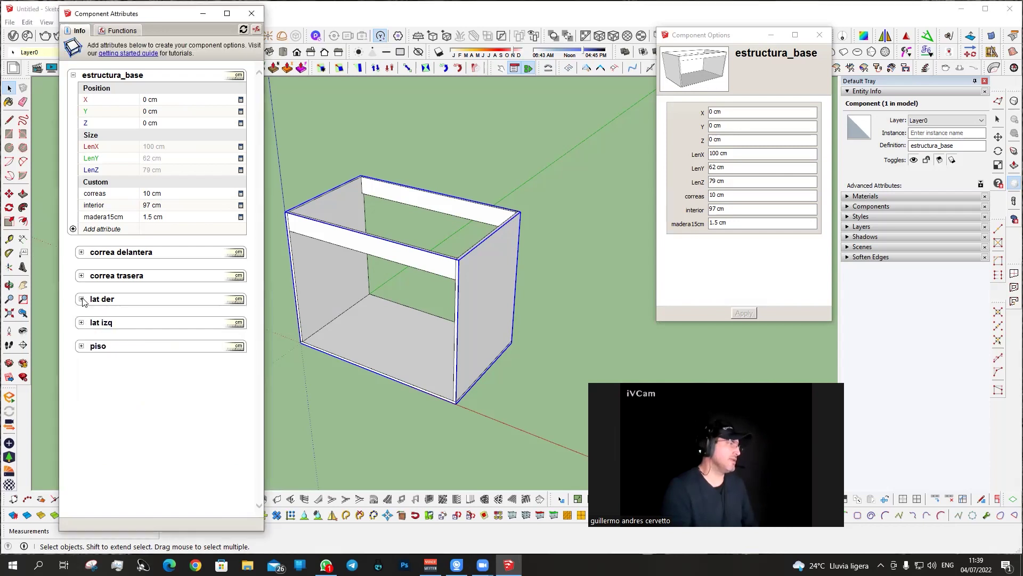
pyautogui.click(82, 253)
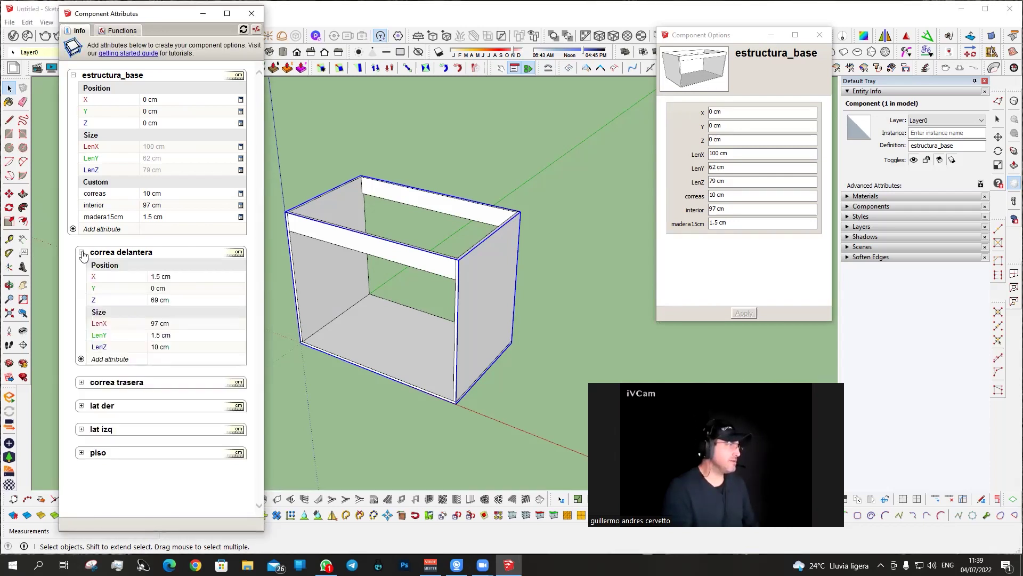
pyautogui.click(81, 252)
pyautogui.click(81, 276)
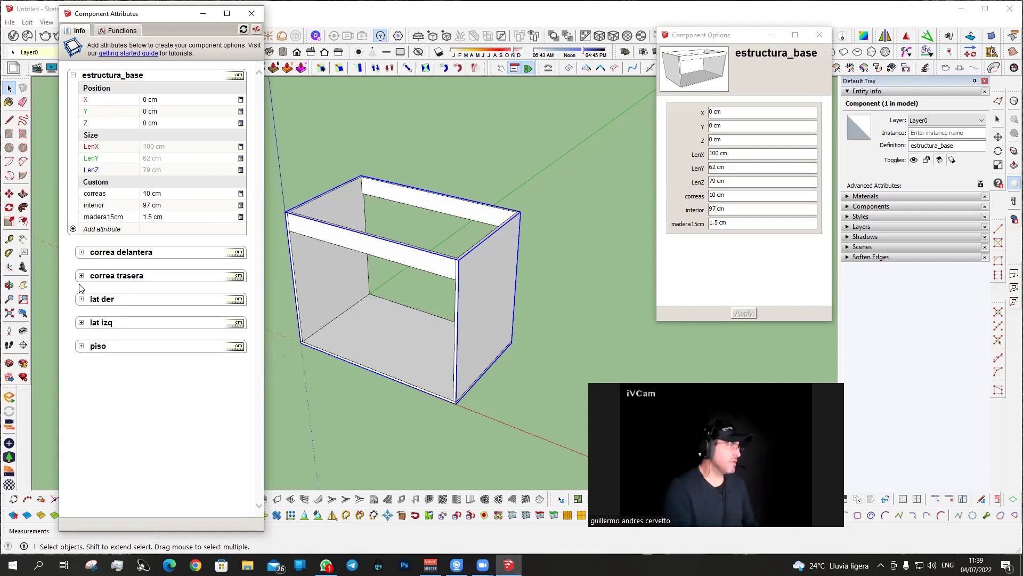
pyautogui.click(81, 300)
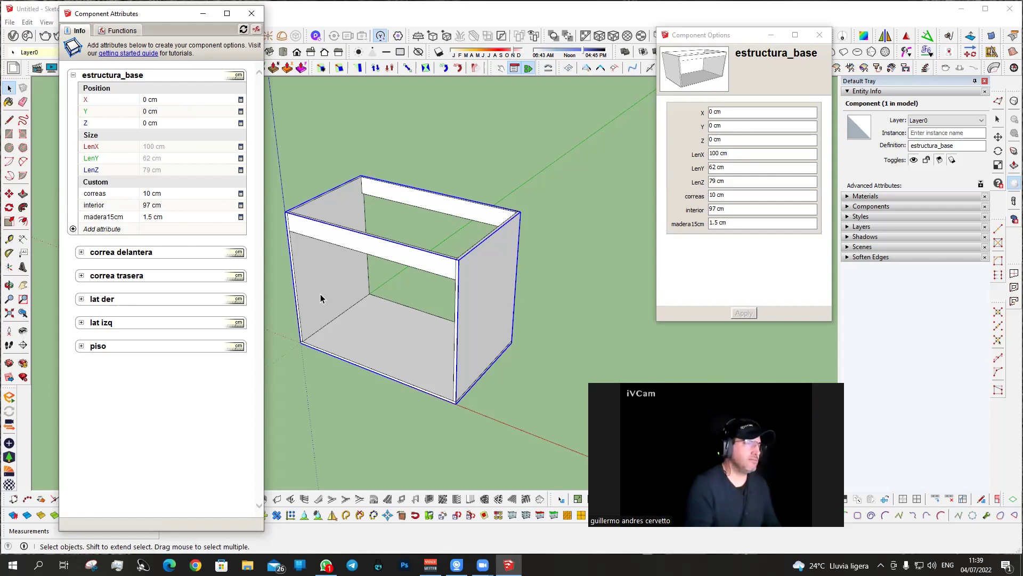
# Draw a rectangle on the cabinet floor and push/pull it up 20 cm.
pyautogui.moveTo(395, 340)
pyautogui.mouseDown(button='middle')
pyautogui.moveTo(532, 349)
pyautogui.moveTo(473, 342)
pyautogui.mouseUp(button='middle')
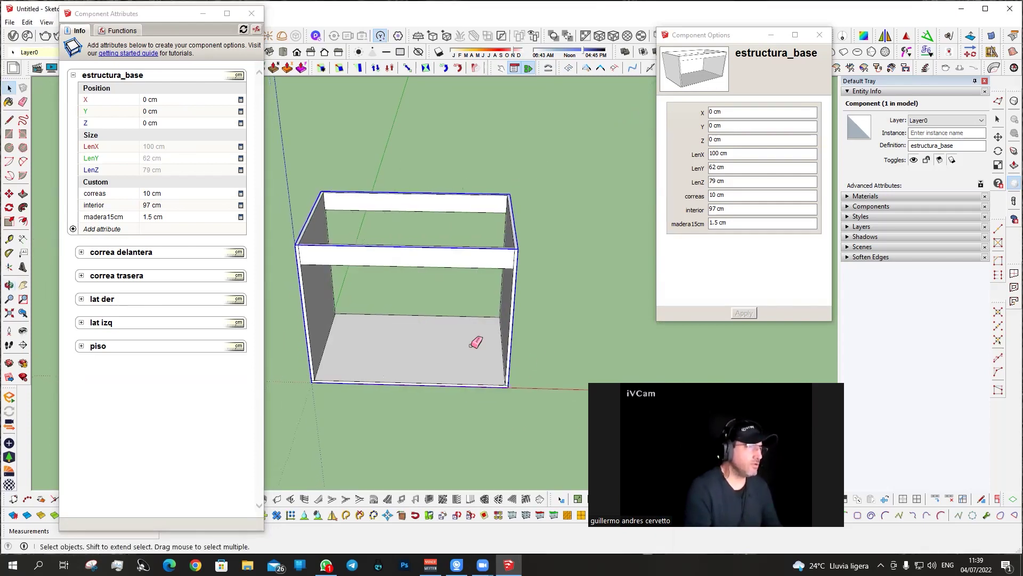
pyautogui.press('e')
pyautogui.scroll(2, 380, 335)
pyautogui.scroll(1, 380, 335)
pyautogui.press('r')
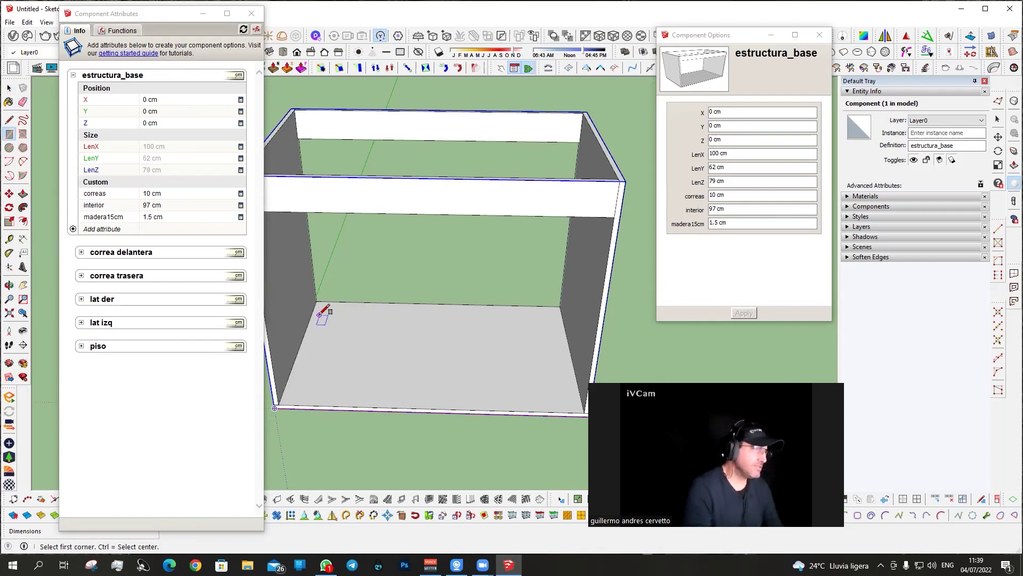
pyautogui.click(316, 302)
pyautogui.scroll(-2, 350, 315)
pyautogui.click(522, 381)
pyautogui.press('p')
pyautogui.scroll(2, 418, 372)
pyautogui.scroll(2, 473, 290)
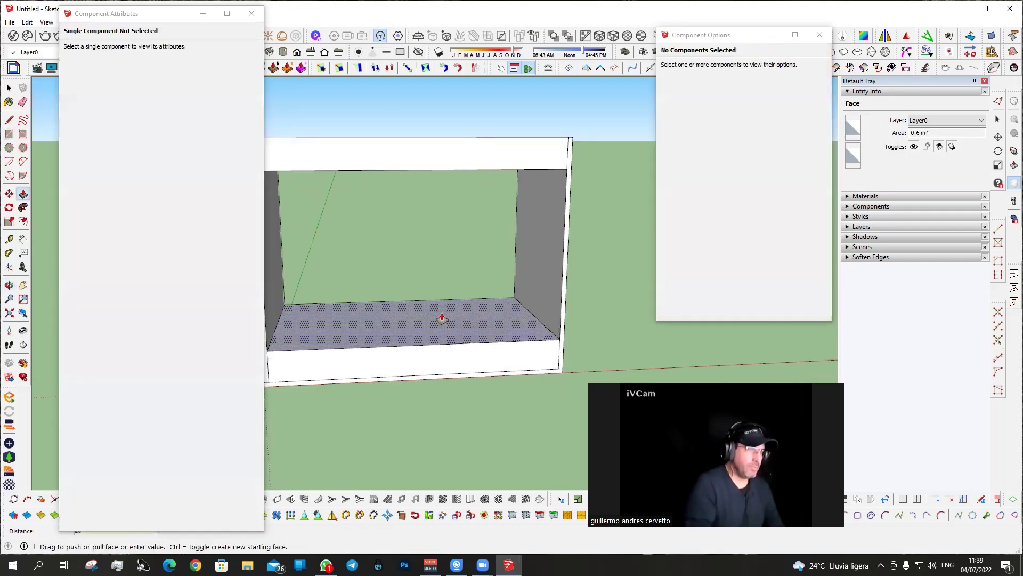
pyautogui.press('Return')
pyautogui.scroll(-2, 441, 318)
pyautogui.moveTo(487, 322)
pyautogui.mouseDown(button='middle')
pyautogui.moveTo(529, 327)
pyautogui.moveTo(315, 358)
pyautogui.moveTo(341, 365)
pyautogui.mouseUp(button='middle')
# Push the raised block's front face in by 5 cm.
pyautogui.press('space')
pyautogui.tripleClick(484, 316)
pyautogui.press('p')
pyautogui.click(341, 364)
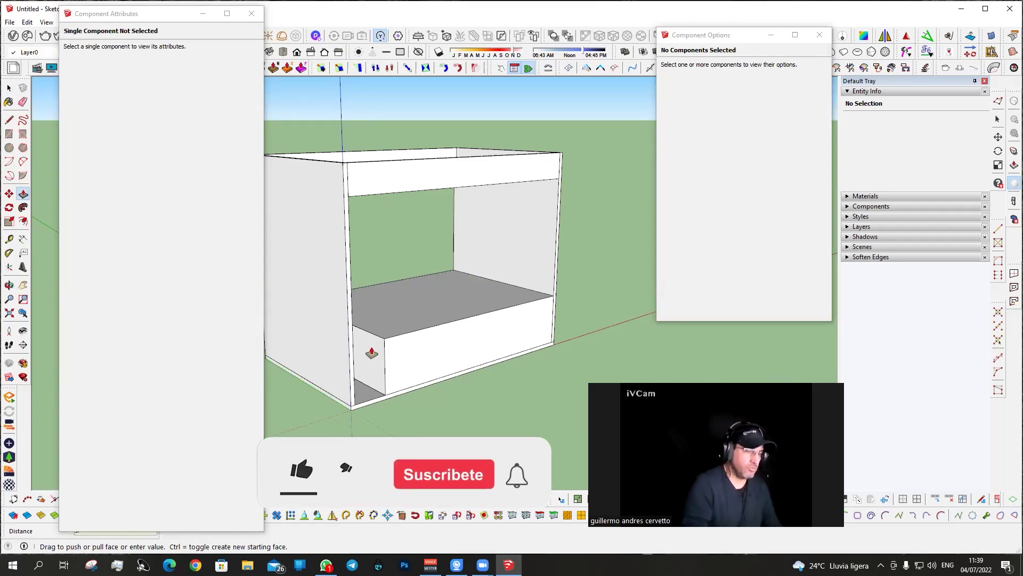
pyautogui.moveTo(456, 331); pyautogui.dragTo(308, 299, button='middle')
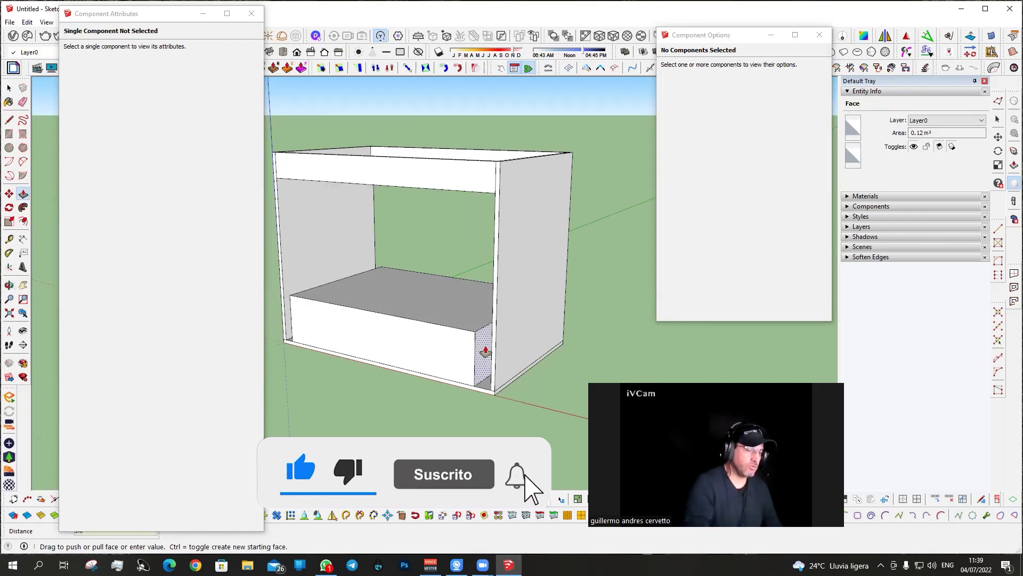
pyautogui.moveTo(365, 354); pyautogui.dragTo(469, 362, button='middle')
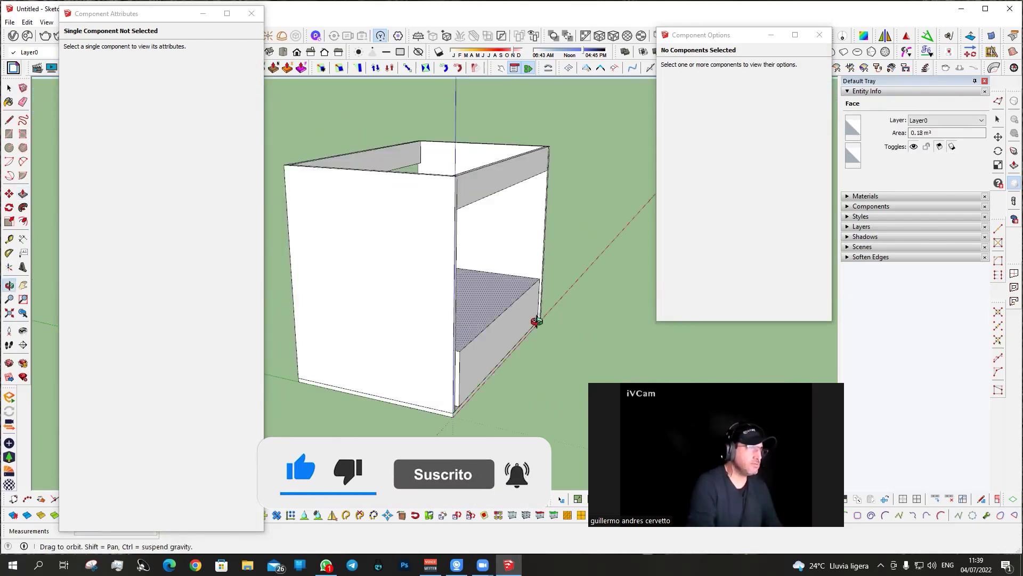
pyautogui.moveTo(469, 361); pyautogui.dragTo(466, 351)
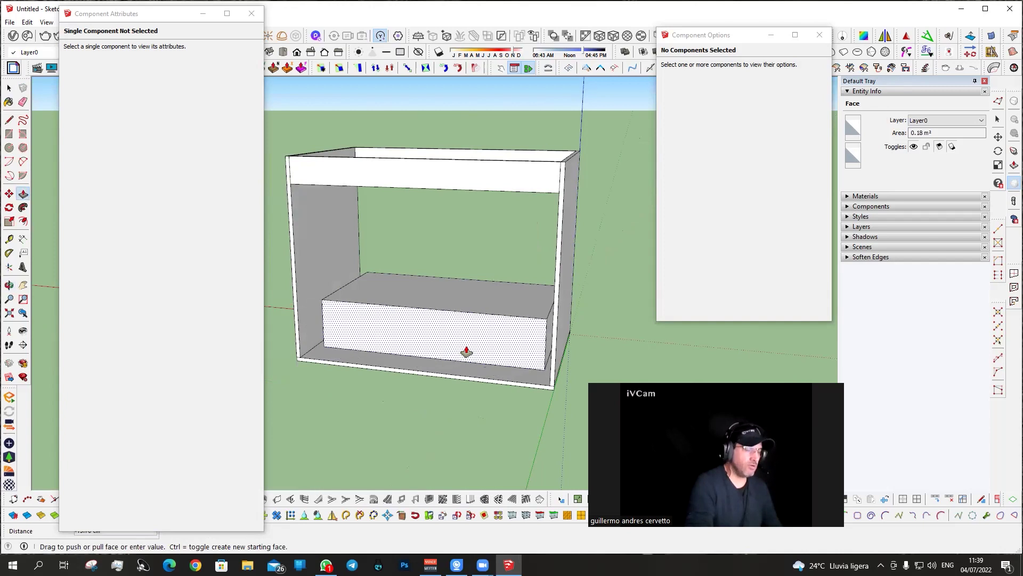
pyautogui.write('5')
pyautogui.press('Return')
# Offset the block's front face by a further 2 cm.
pyautogui.moveTo(466, 351); pyautogui.dragTo(506, 404, button='middle')
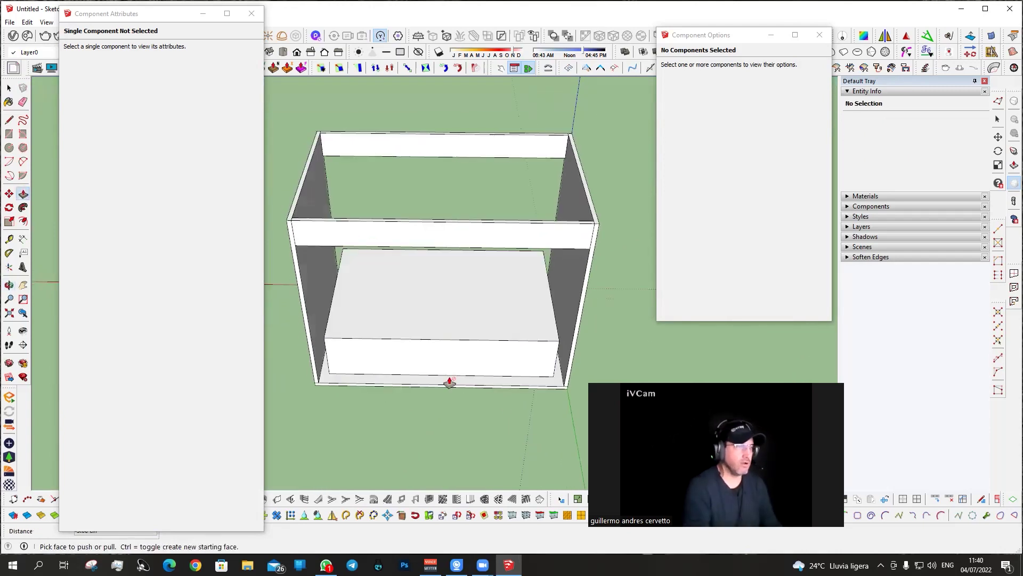
pyautogui.click(424, 370)
pyautogui.write('2')
pyautogui.press('Return')
pyautogui.moveTo(439, 379); pyautogui.dragTo(454, 530, button='middle')
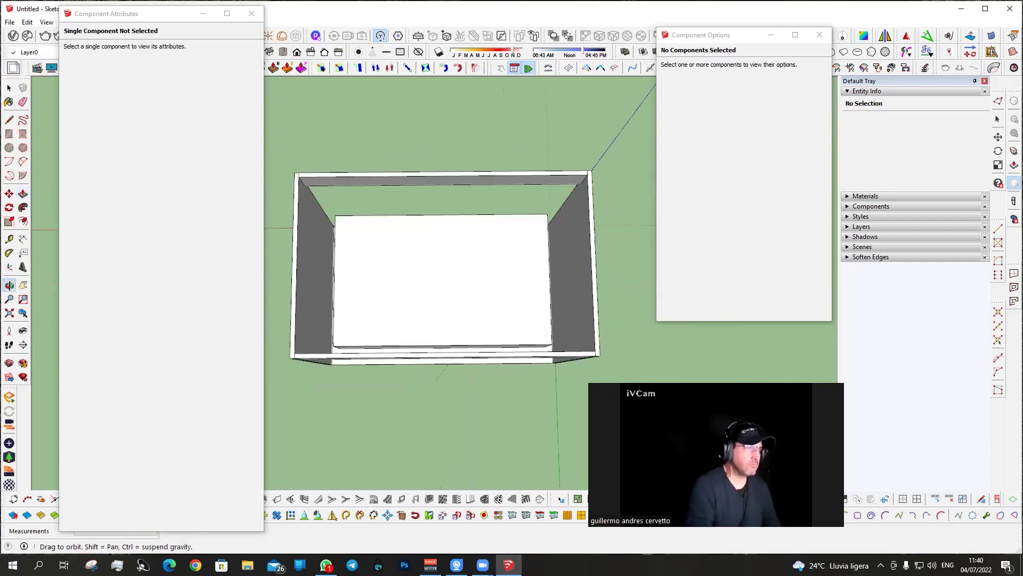
# Draw a rectangle across the lower front opening and push it out into a front panel.
pyautogui.press('space')
pyautogui.moveTo(439, 145)
pyautogui.mouseDown(button='middle')
pyautogui.moveTo(410, 336)
pyautogui.moveTo(7, 383)
pyautogui.moveTo(492, 321)
pyautogui.mouseUp(button='middle')
pyautogui.click(411, 336)
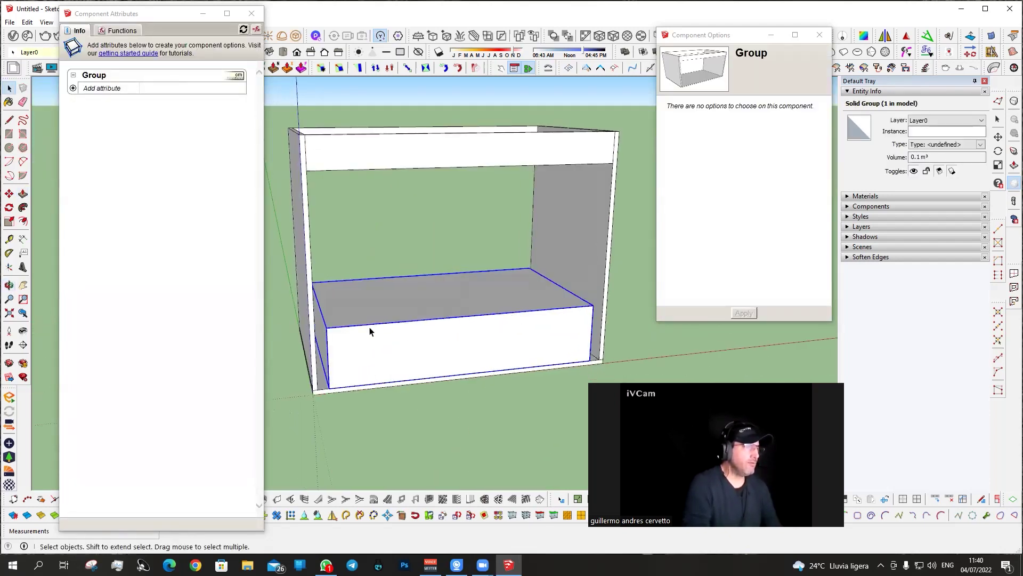
pyautogui.press('r')
pyautogui.click(315, 390)
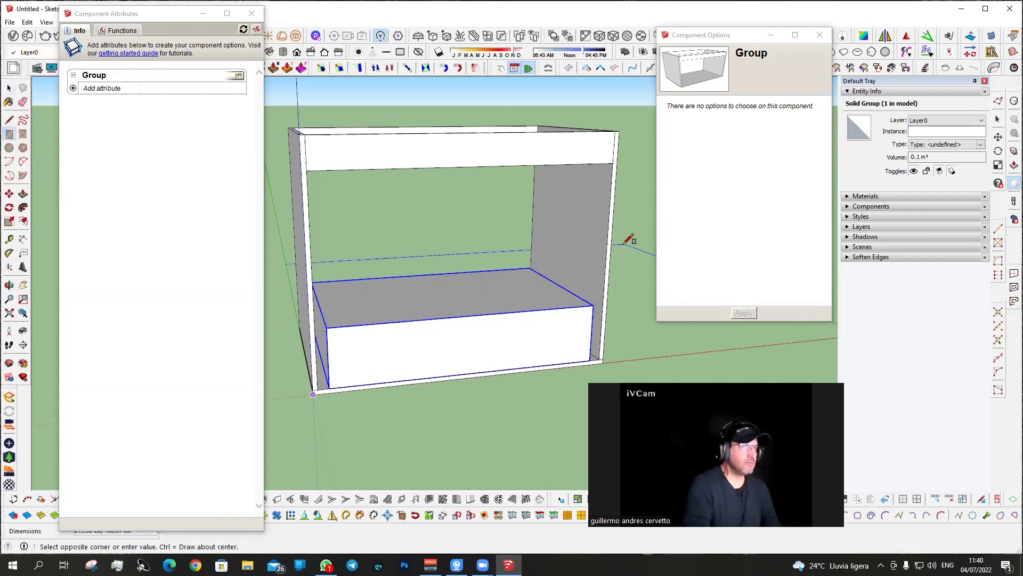
pyautogui.click(609, 246)
pyautogui.moveTo(442, 316)
pyautogui.mouseDown(button='middle')
pyautogui.moveTo(518, 356)
pyautogui.moveTo(509, 322)
pyautogui.mouseUp(button='middle')
pyautogui.doubleClick(509, 321)
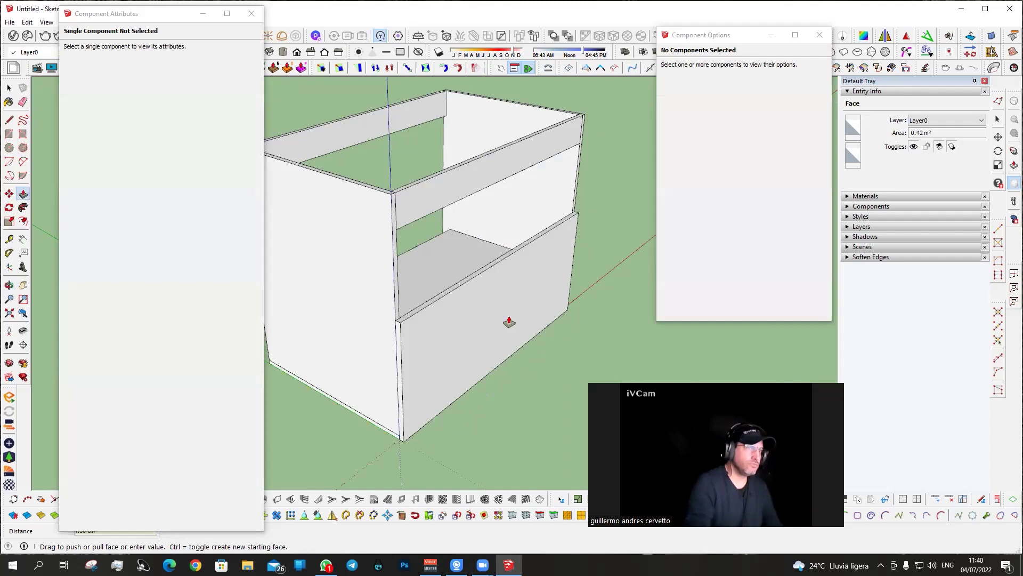
pyautogui.press('space')
pyautogui.click(510, 315)
# Group the front panel, then make one group of it together with the adjoining side panel.
pyautogui.hotkey('ctrl', 'g')
pyautogui.moveTo(510, 315)
pyautogui.mouseDown(button='middle')
pyautogui.moveTo(516, 302)
pyautogui.moveTo(468, 320)
pyautogui.mouseUp(button='middle')
pyautogui.press('space')
pyautogui.keyDown('ctrl'); pyautogui.click(456, 253); pyautogui.keyUp('ctrl')
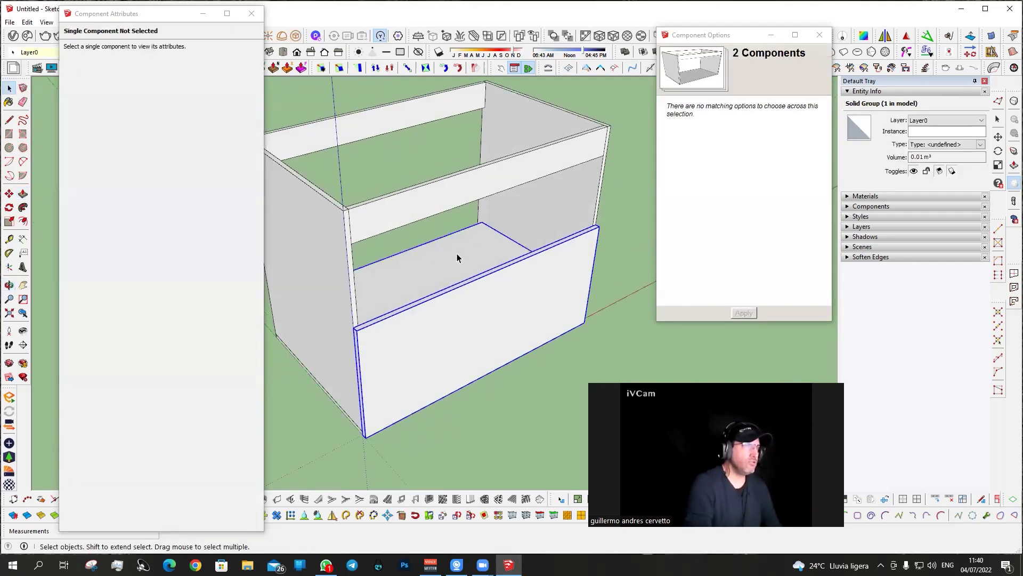
pyautogui.rightClick(456, 253)
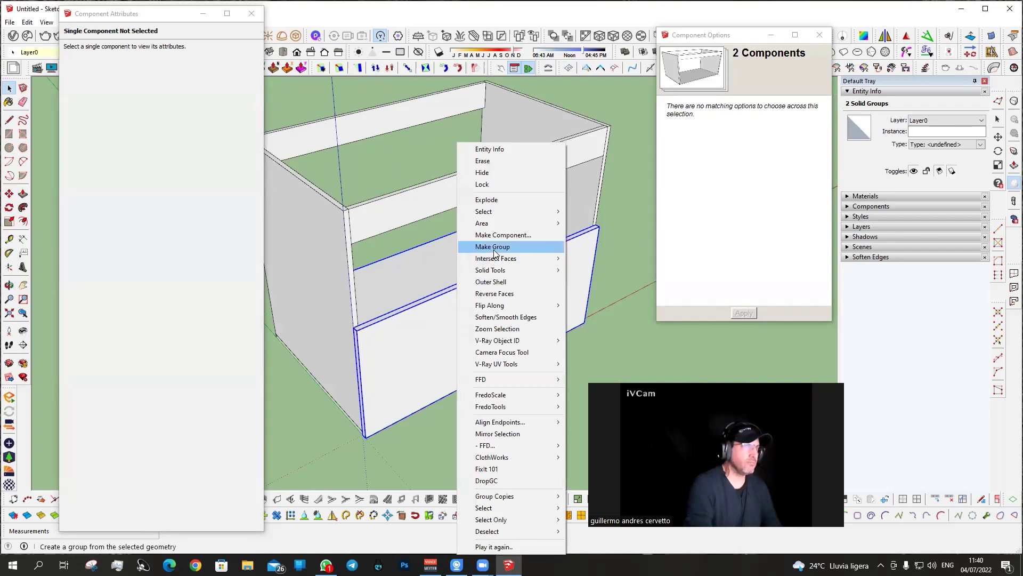
pyautogui.click(493, 246)
# Open the new two-panel group to check its contents, then exit back to the model.
pyautogui.moveTo(437, 316)
pyautogui.mouseDown(button='middle')
pyautogui.moveTo(425, 297)
pyautogui.moveTo(463, 235)
pyautogui.moveTo(464, 267)
pyautogui.moveTo(533, 297)
pyautogui.moveTo(437, 316)
pyautogui.moveTo(387, 349)
pyautogui.mouseUp(button='middle')
pyautogui.scroll(-2, 467, 237)
pyautogui.scroll(-2, 466, 238)
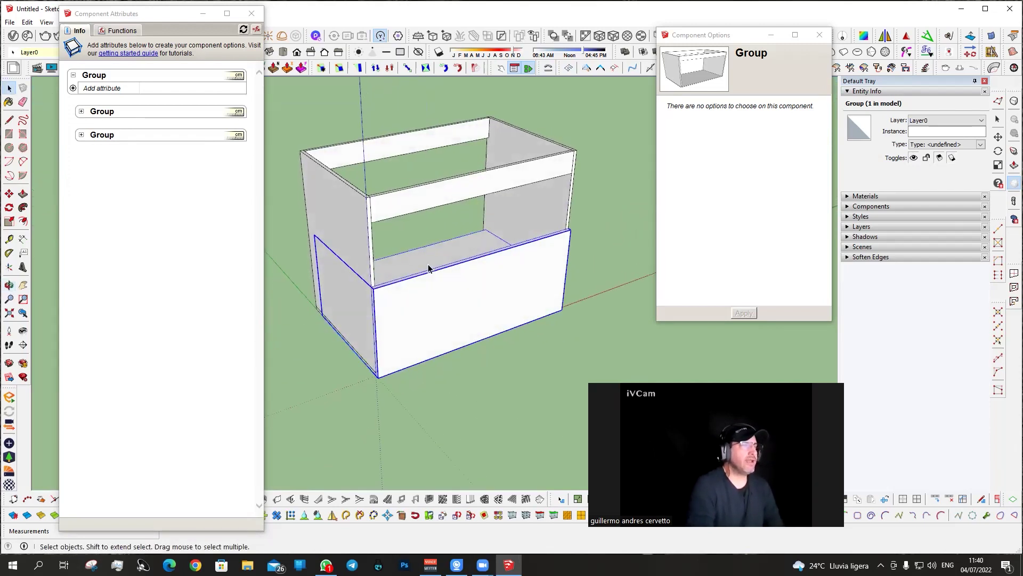
pyautogui.doubleClick(396, 332)
pyautogui.scroll(3, 402, 359)
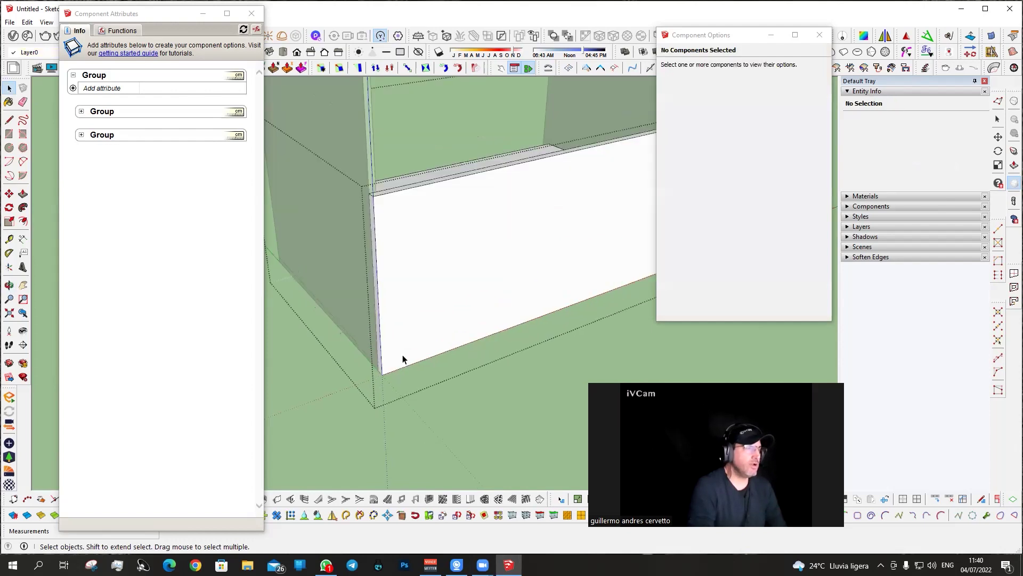
pyautogui.scroll(2, 386, 372)
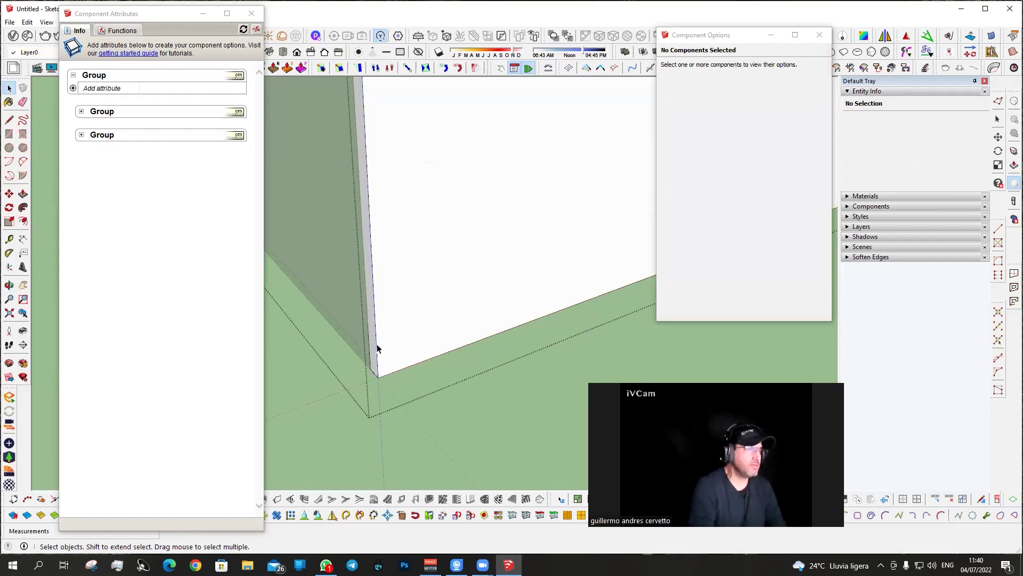
pyautogui.scroll(-1, 456, 359)
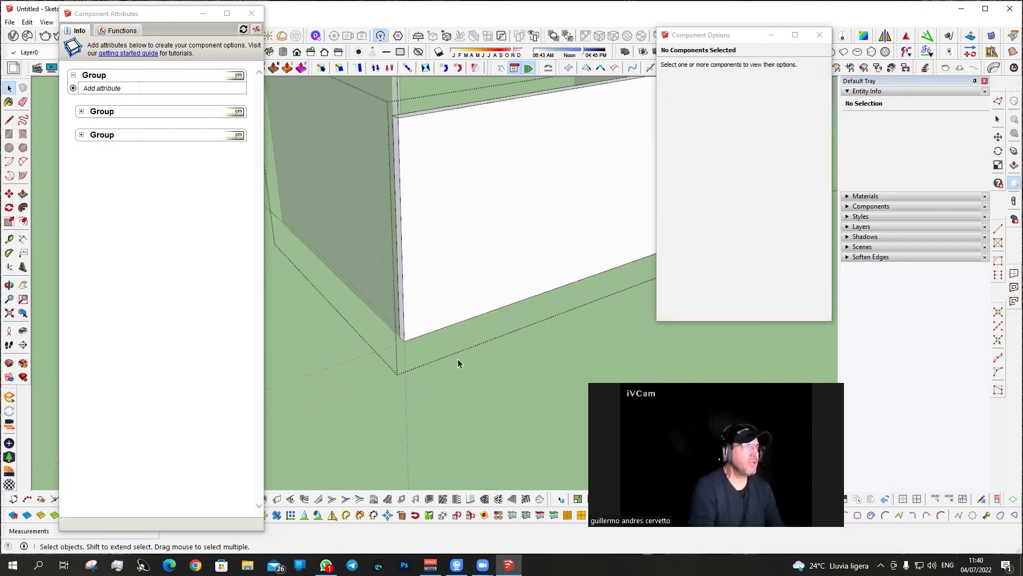
pyautogui.press('Escape')
pyautogui.scroll(-3, 457, 359)
pyautogui.moveTo(457, 359)
pyautogui.mouseDown(button='middle')
pyautogui.moveTo(461, 345)
pyautogui.moveTo(491, 377)
pyautogui.moveTo(521, 379)
pyautogui.mouseUp(button='middle')
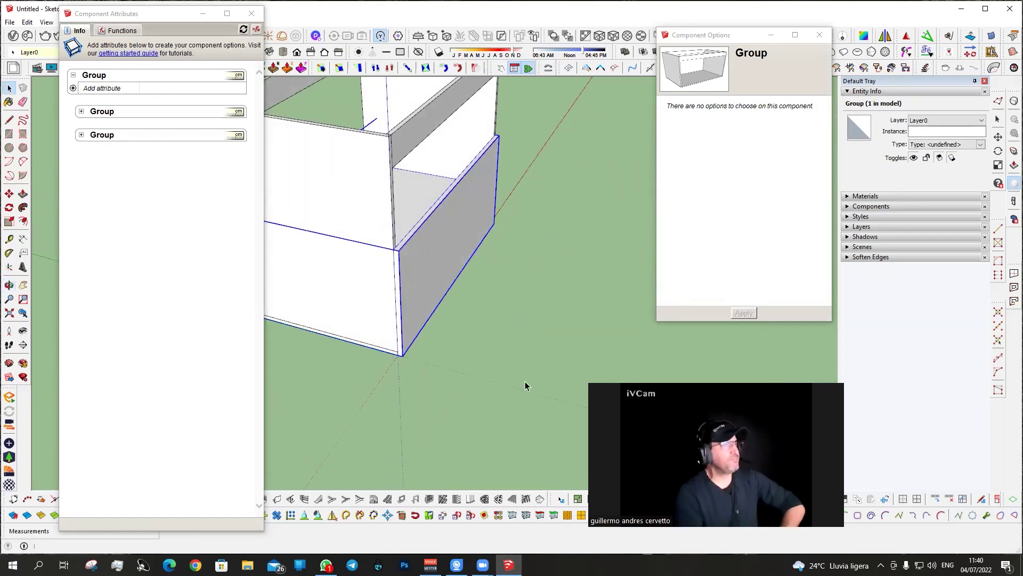
# Add the Position attribute (X, Y, Z) to the group in Component Attributes.
pyautogui.click(74, 90)
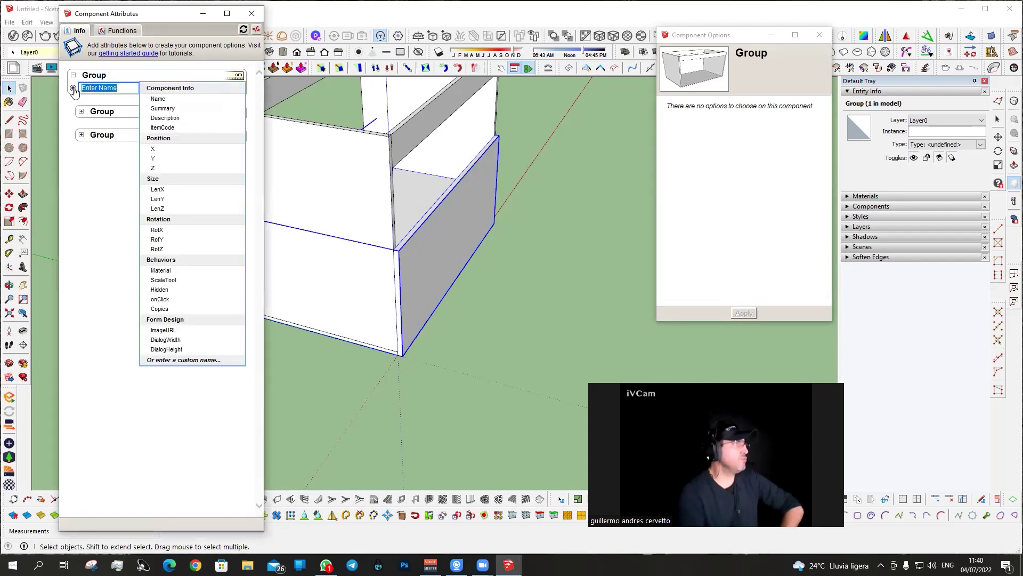
pyautogui.click(154, 141)
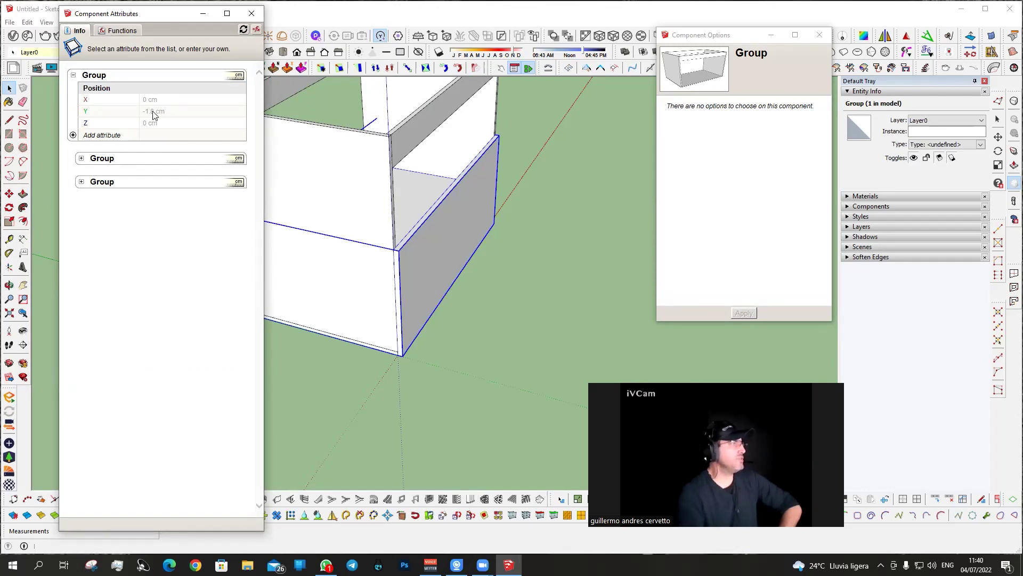
pyautogui.scroll(3, 394, 246)
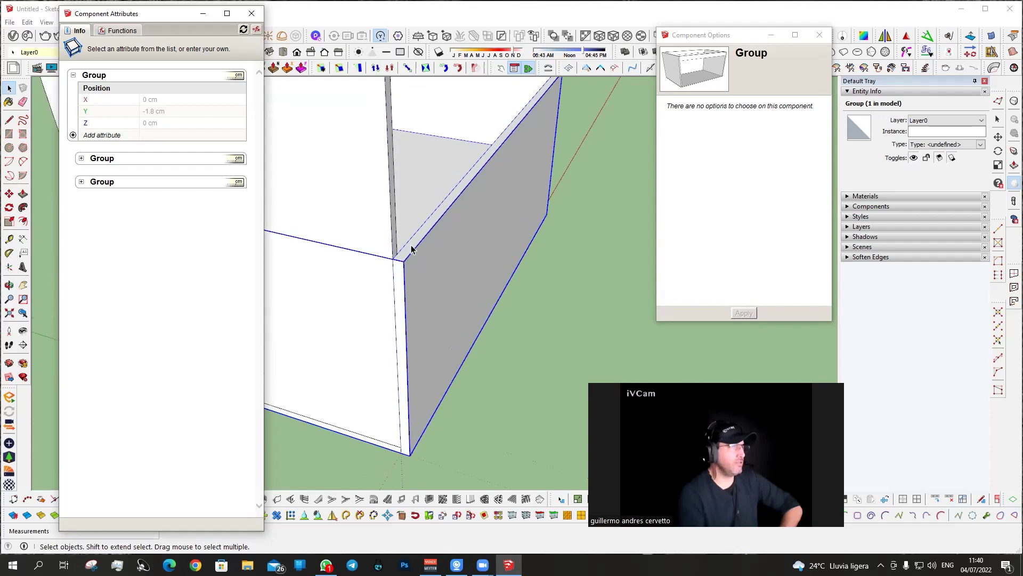
pyautogui.scroll(-3, 412, 256)
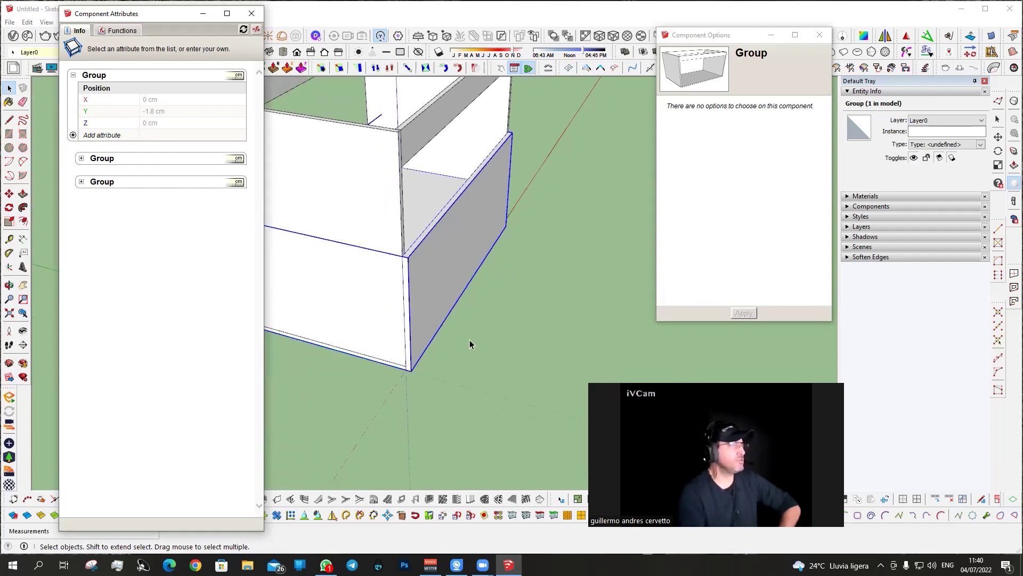
pyautogui.scroll(3, 470, 344)
# Inside the group, place its axes origin at the panel's bottom corner, then exit.
pyautogui.doubleClick(380, 336)
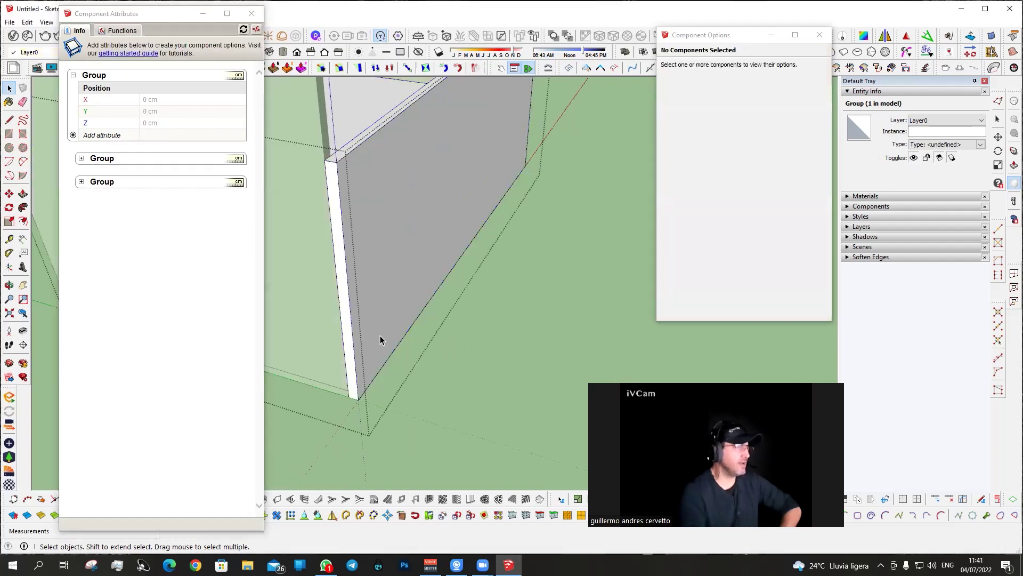
pyautogui.click(10, 267)
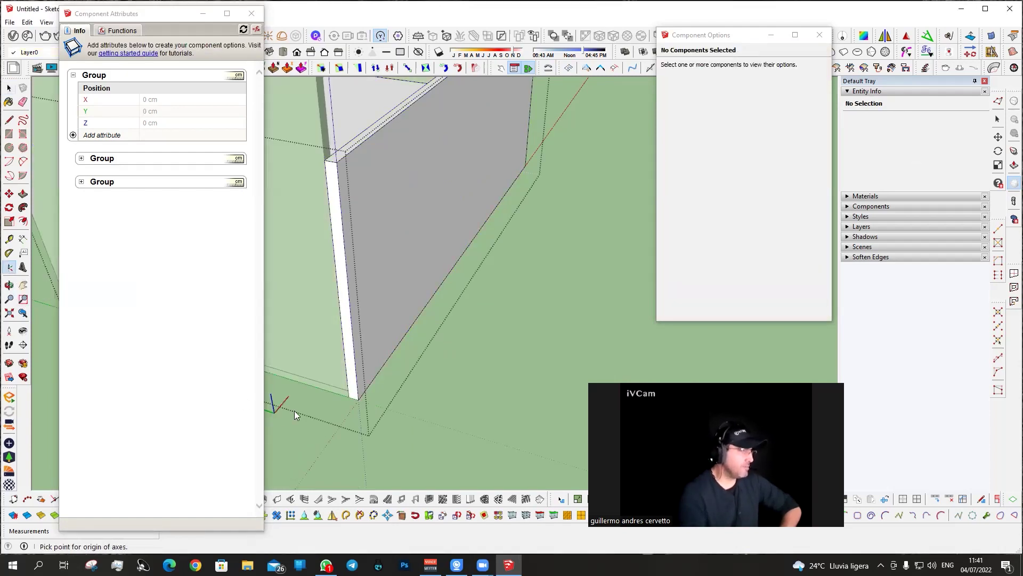
pyautogui.scroll(3, 341, 405)
pyautogui.click(372, 391)
pyautogui.press('space')
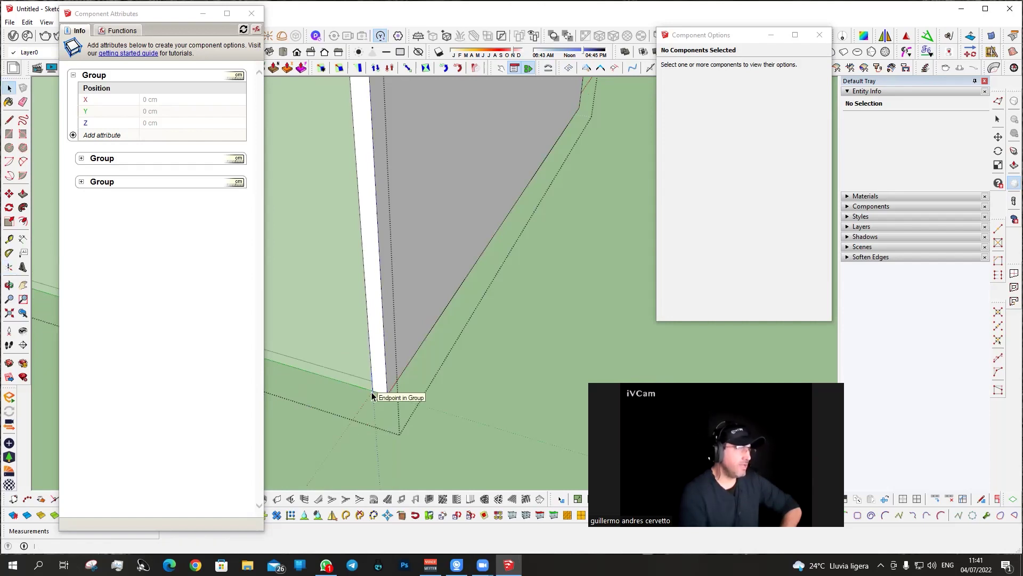
pyautogui.press('Escape')
pyautogui.scroll(-2, 471, 340)
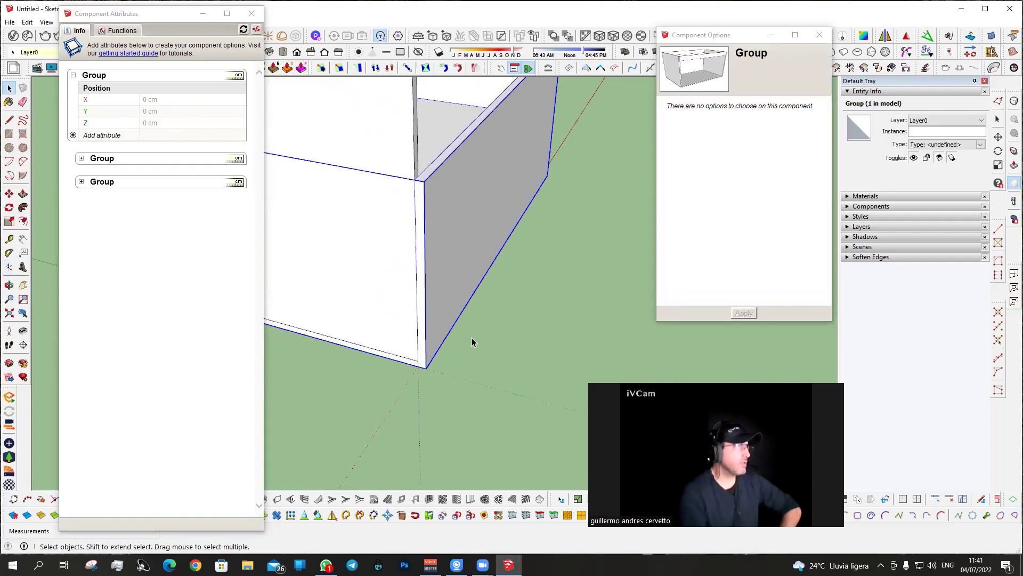
pyautogui.moveTo(436, 231)
pyautogui.mouseDown(button='middle')
pyautogui.moveTo(382, 279)
pyautogui.moveTo(414, 247)
pyautogui.mouseUp(button='middle')
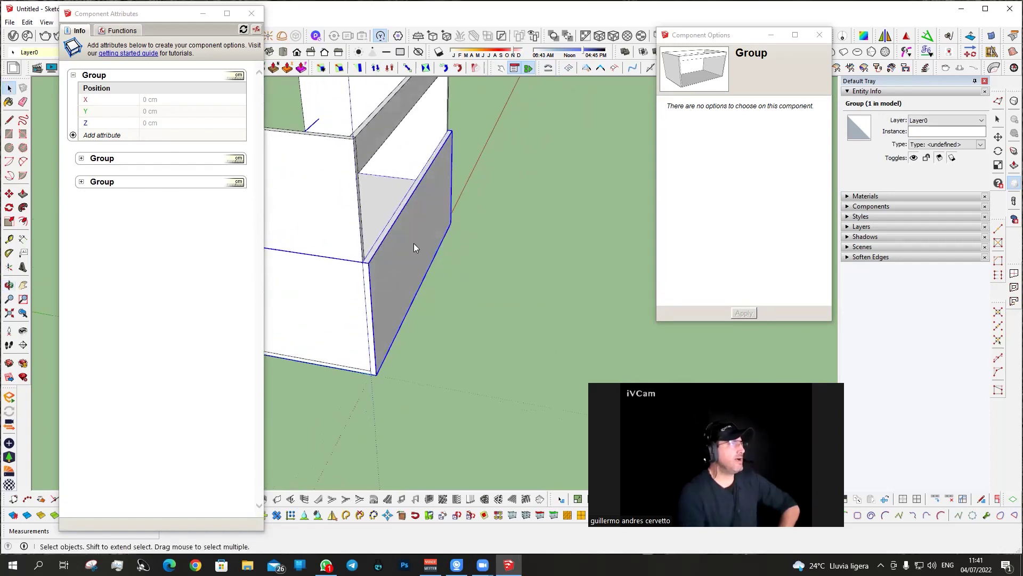
# Add an empty onClick attribute and browse the Functions list down to the onClick functions.
pyautogui.click(73, 135)
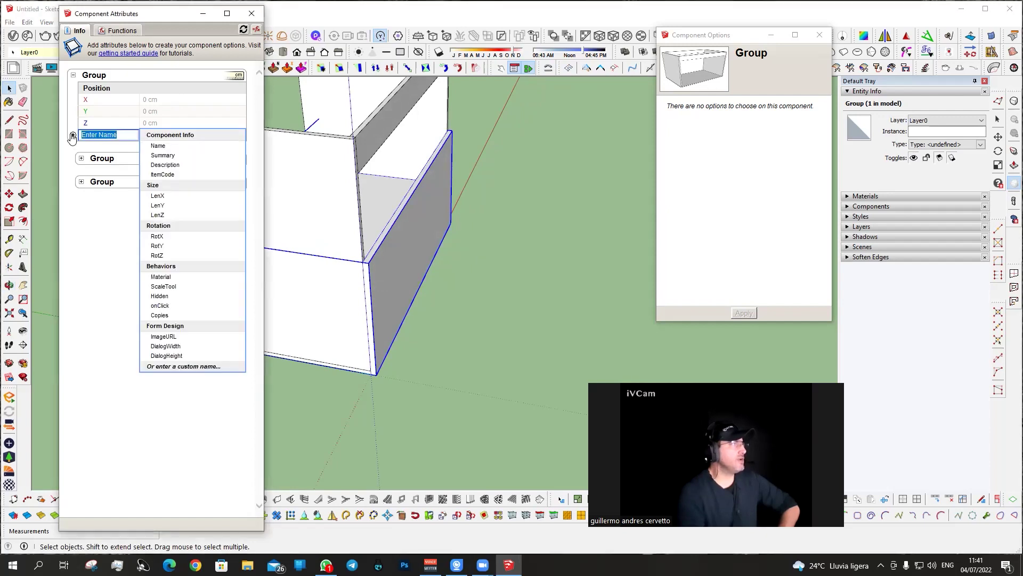
pyautogui.click(166, 307)
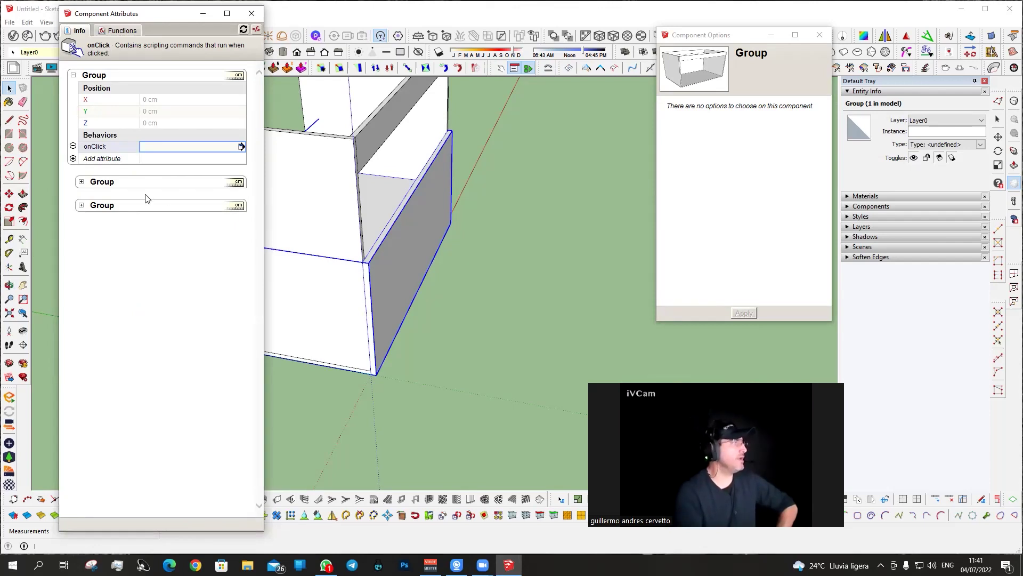
pyautogui.click(186, 149)
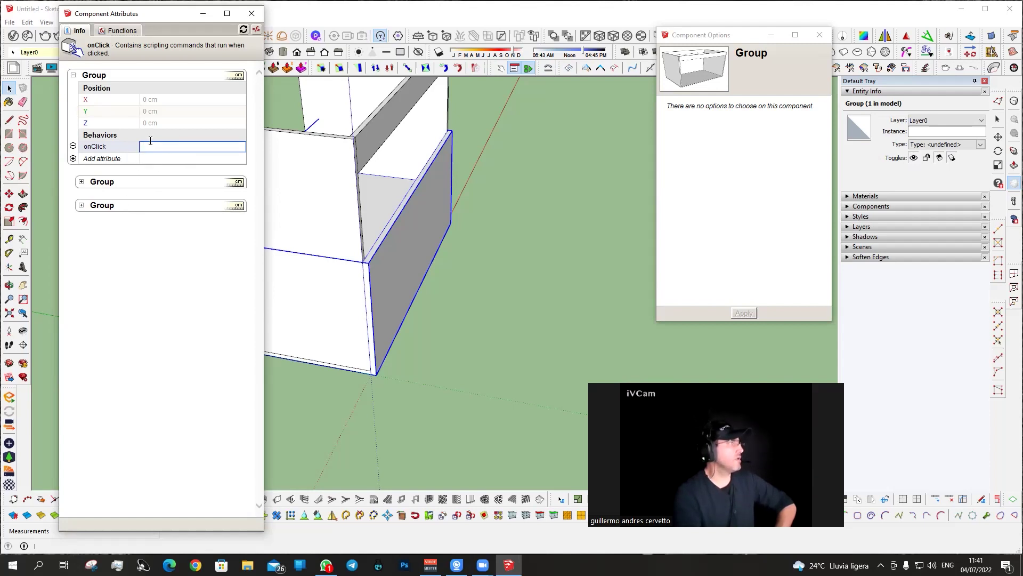
pyautogui.click(128, 32)
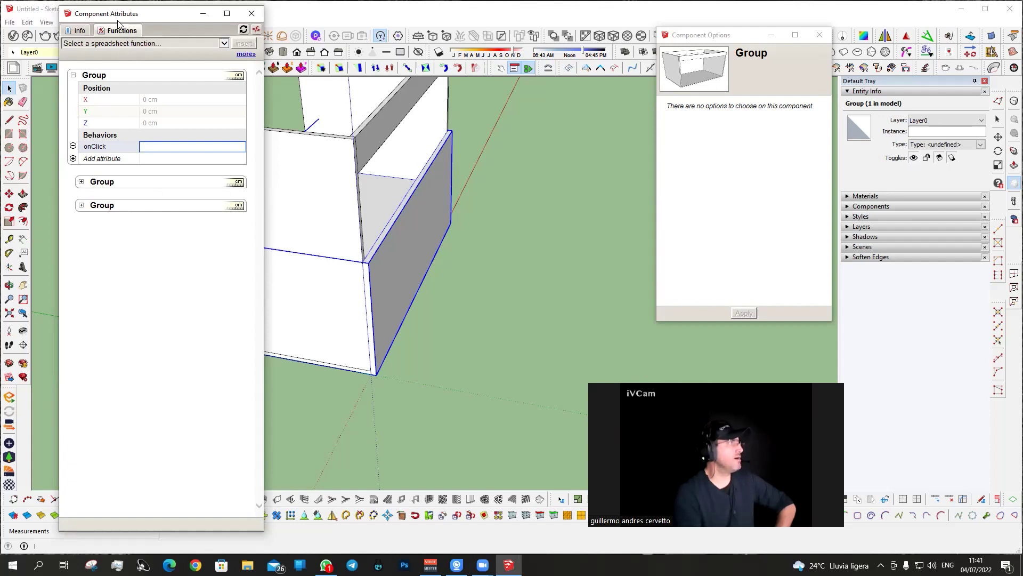
pyautogui.click(222, 45)
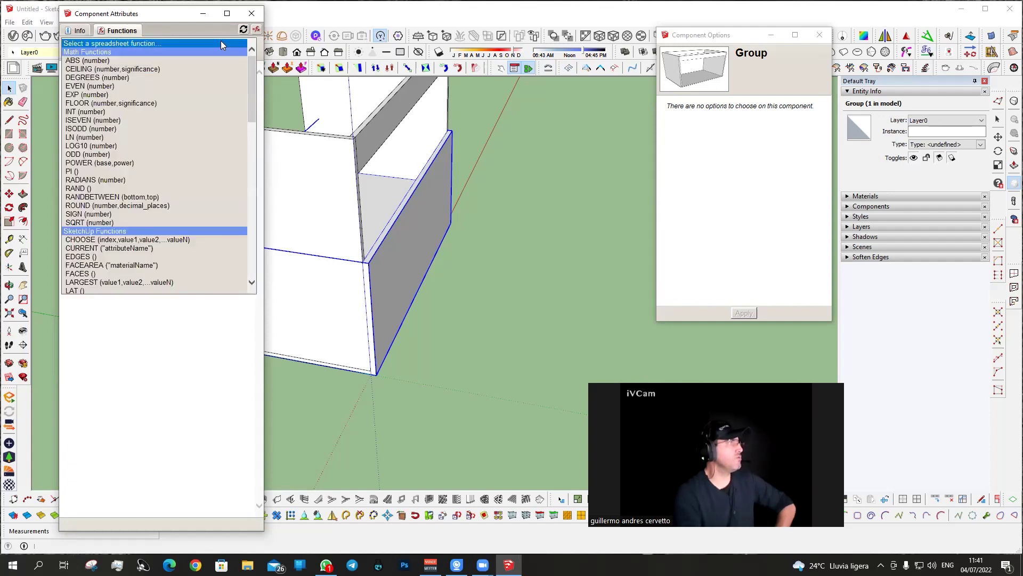
pyautogui.scroll(-5, 123, 239)
pyautogui.scroll(-8, 122, 239)
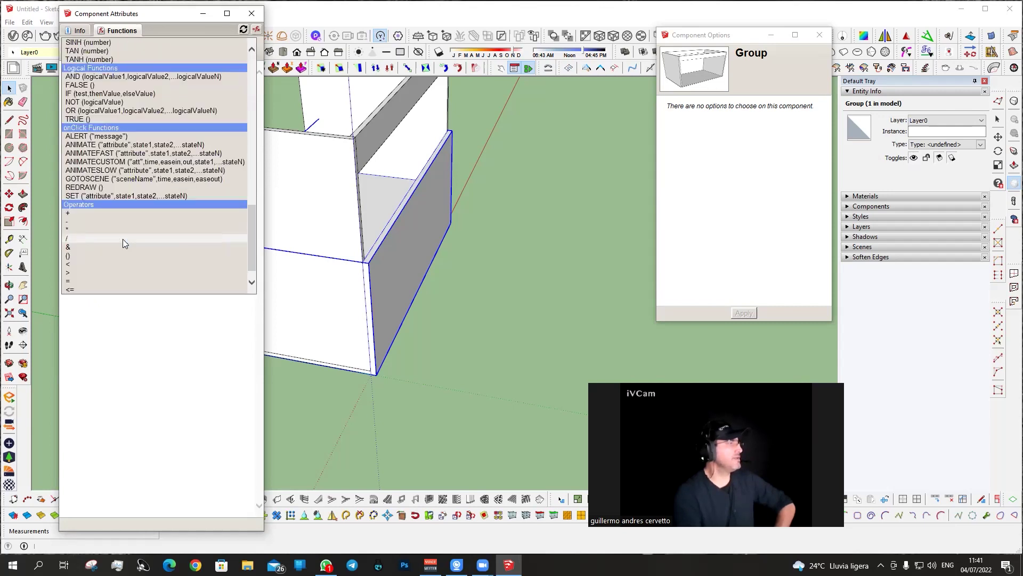
pyautogui.scroll(-5, 123, 239)
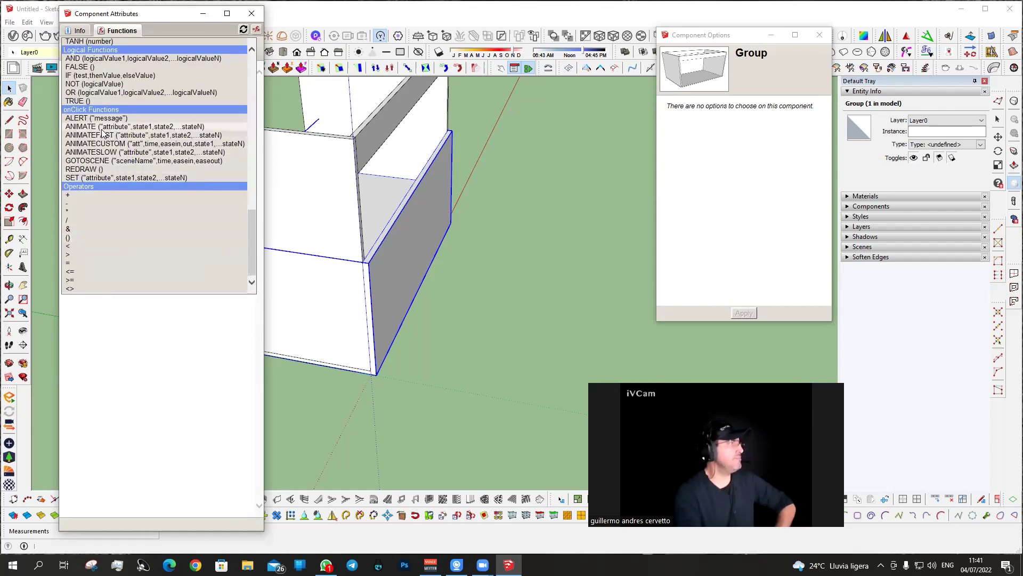
# Insert ANIMATE into the onClick formula with arguments "Y", 0 and -50.
pyautogui.click(157, 127)
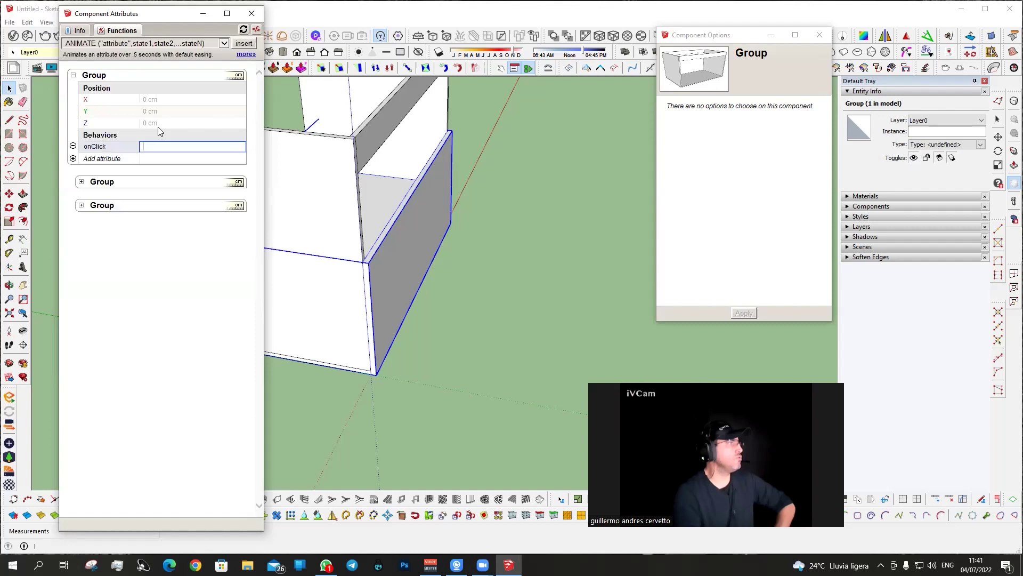
pyautogui.click(244, 44)
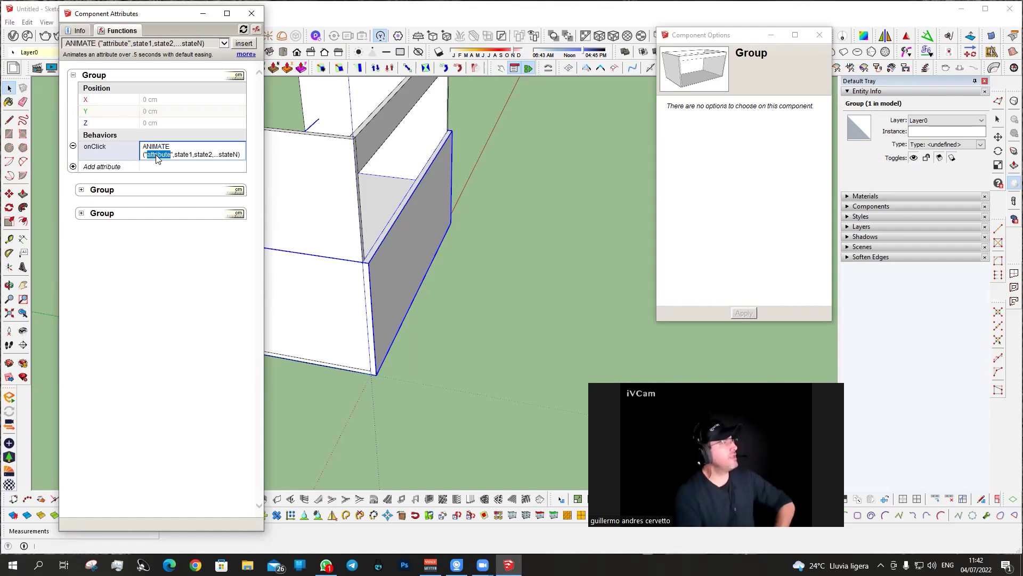
pyautogui.moveTo(383, 201)
pyautogui.mouseDown(button='middle')
pyautogui.moveTo(677, 241)
pyautogui.moveTo(341, 400)
pyautogui.moveTo(468, 349)
pyautogui.mouseUp(button='middle')
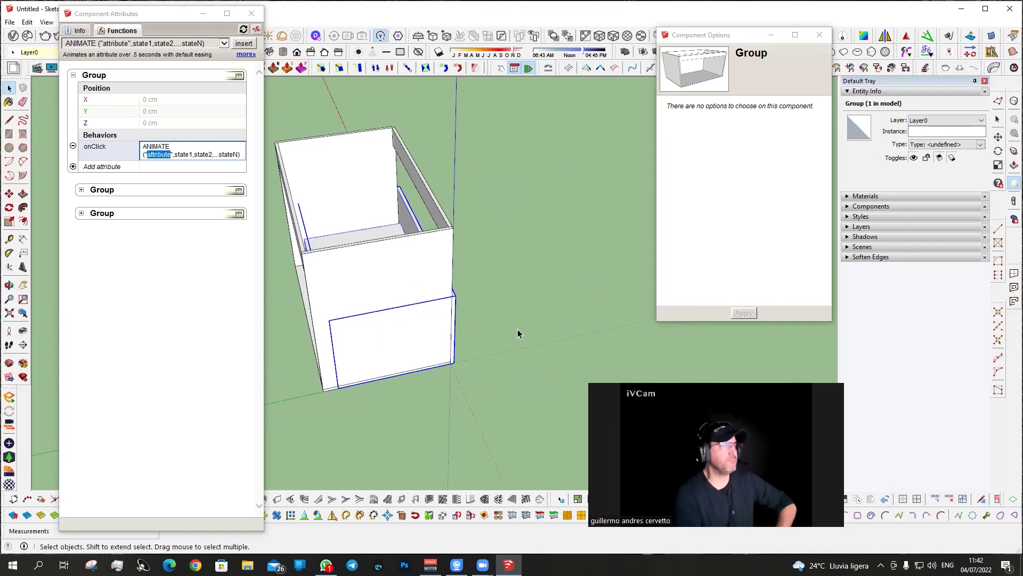
pyautogui.click(85, 113)
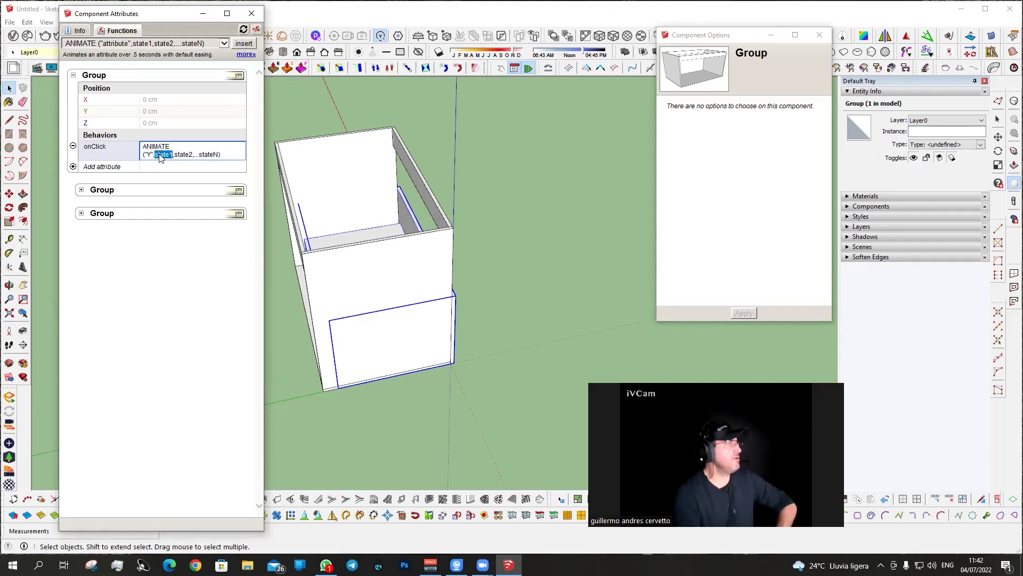
pyautogui.write('0')
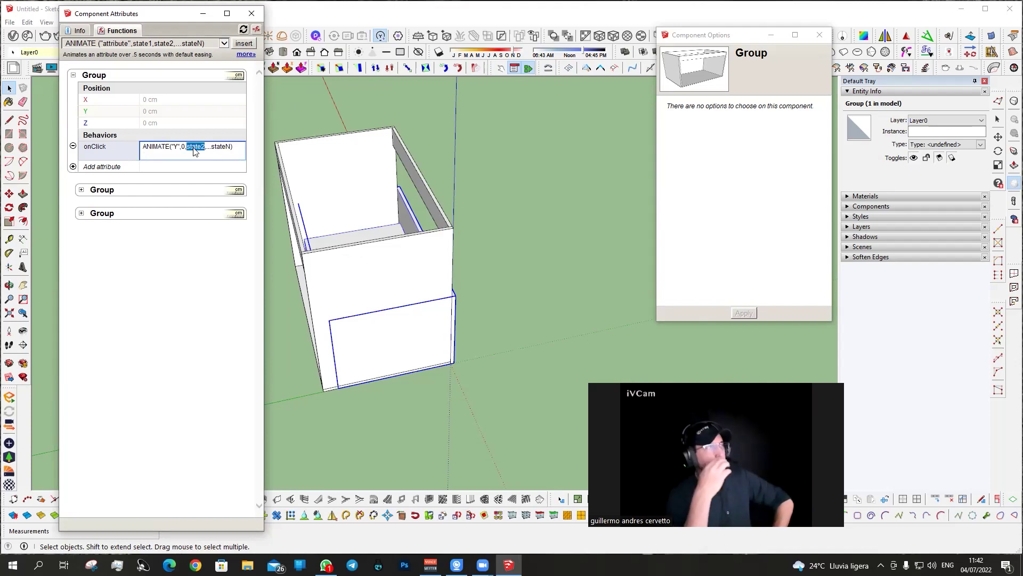
pyautogui.write('-50')
pyautogui.press('Return')
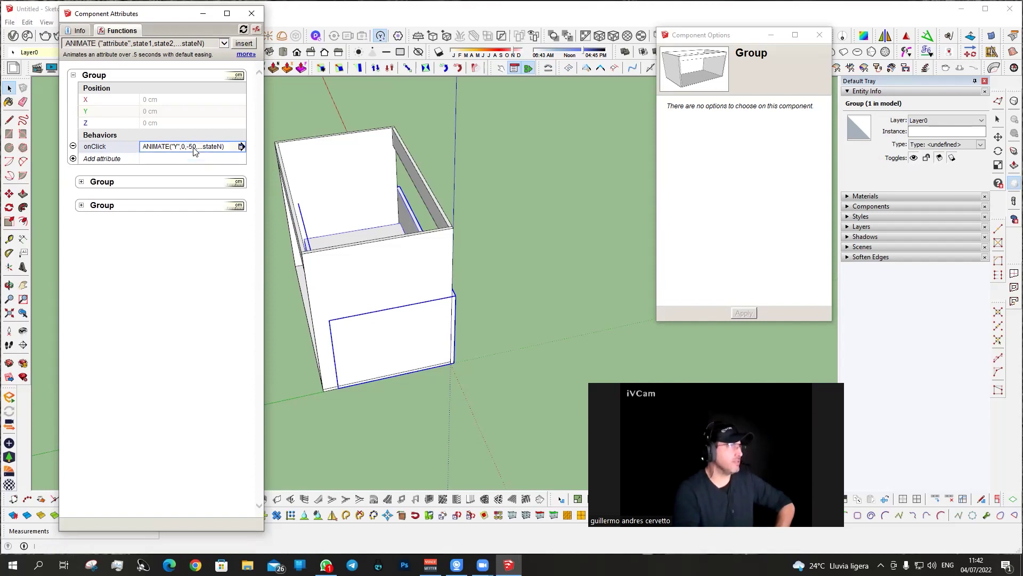
pyautogui.moveTo(377, 224)
pyautogui.mouseDown(button='middle')
pyautogui.moveTo(388, 338)
pyautogui.moveTo(297, 315)
pyautogui.moveTo(490, 332)
pyautogui.moveTo(439, 255)
pyautogui.mouseUp(button='middle')
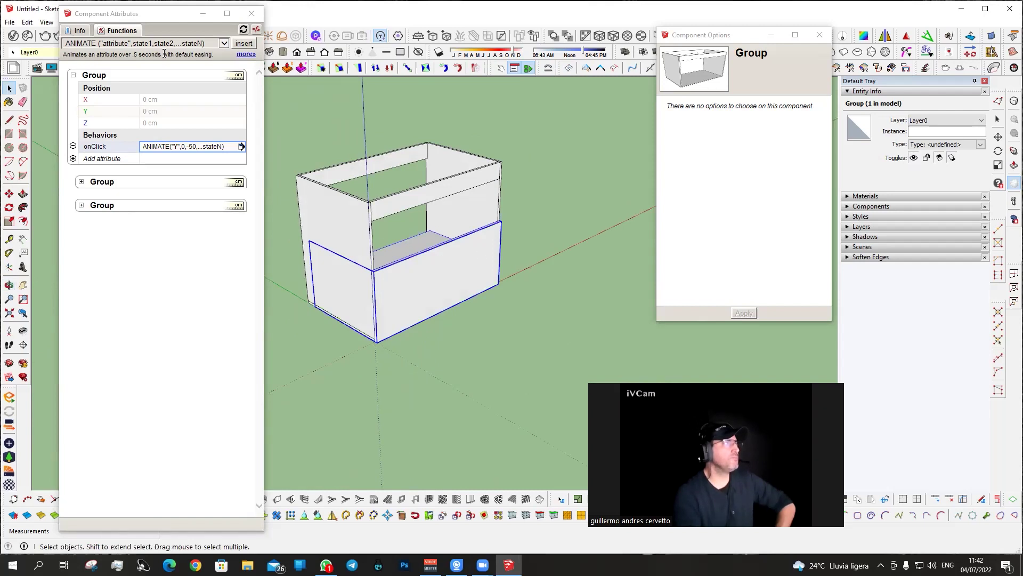
# Move the attributes window and a floating toolbar out of the way, checking the toolbar list.
pyautogui.click(178, 17)
pyautogui.moveTo(160, 14); pyautogui.dragTo(126, 200)
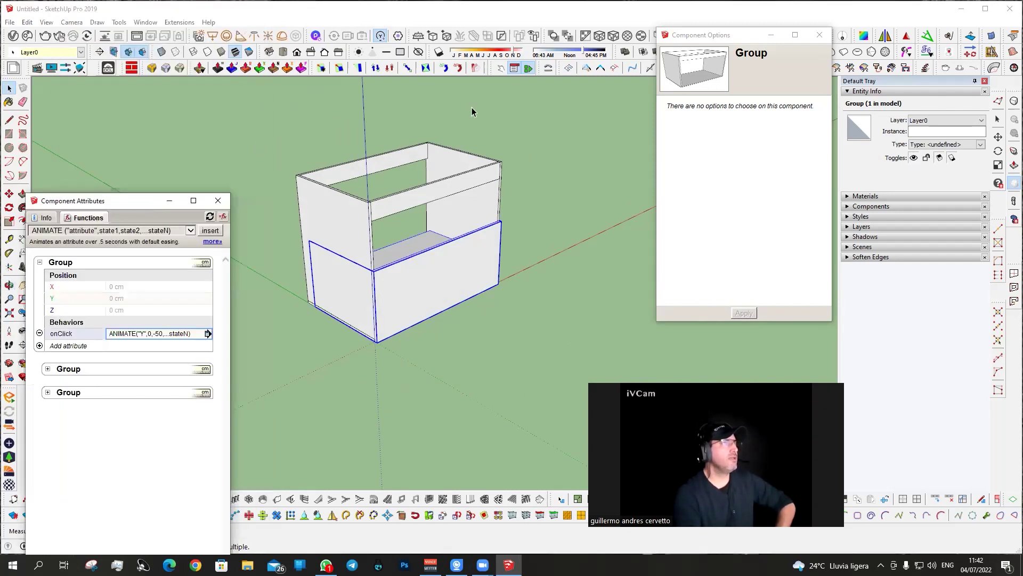
pyautogui.moveTo(496, 68); pyautogui.dragTo(507, 125)
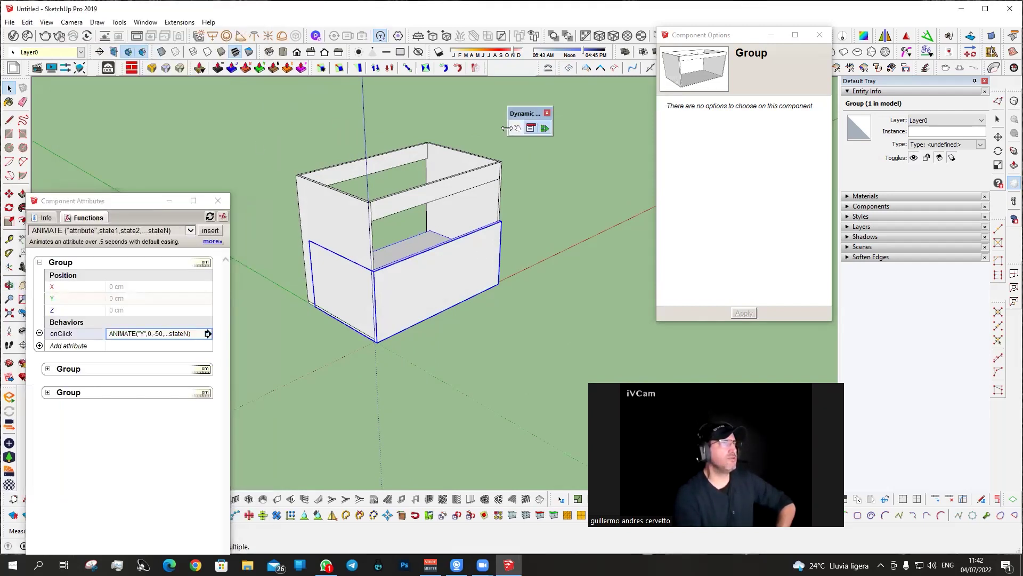
pyautogui.rightClick(477, 71)
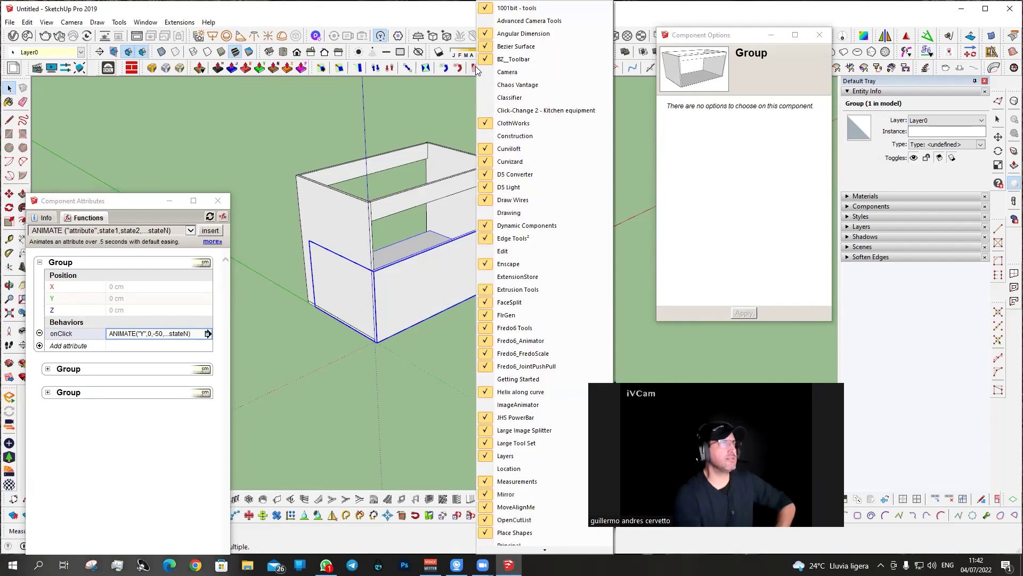
pyautogui.rightClick(310, 51)
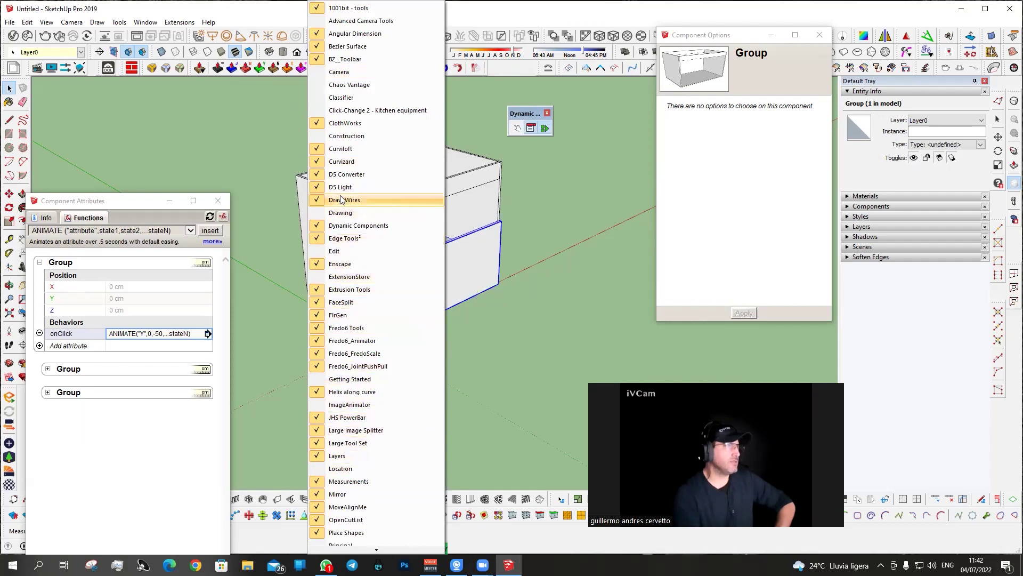
pyautogui.click(486, 123)
# Click the drawer to test its slide, dismiss the formula parse error, and reselect the drawer group.
pyautogui.click(452, 256)
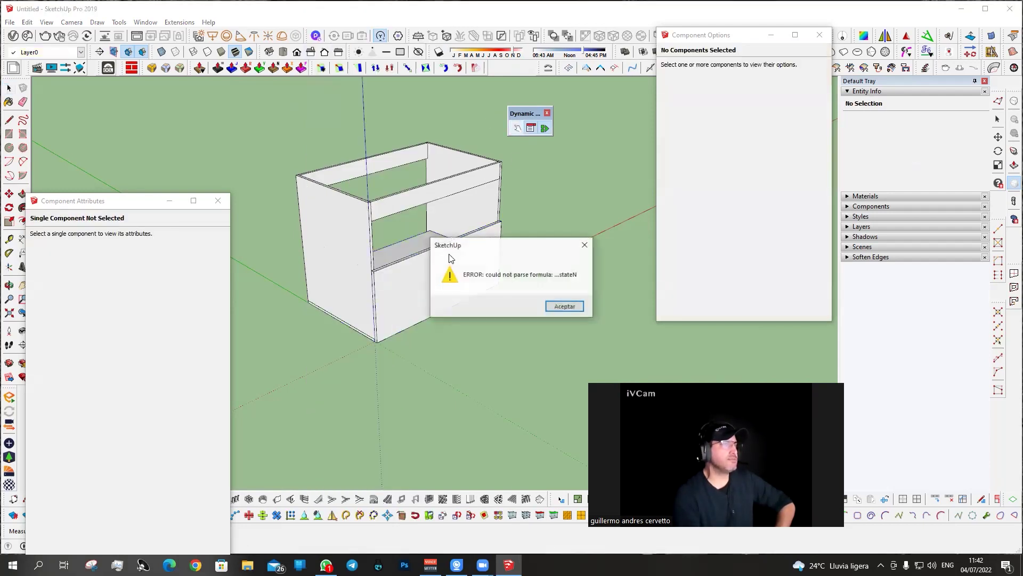
pyautogui.click(549, 306)
pyautogui.click(490, 309)
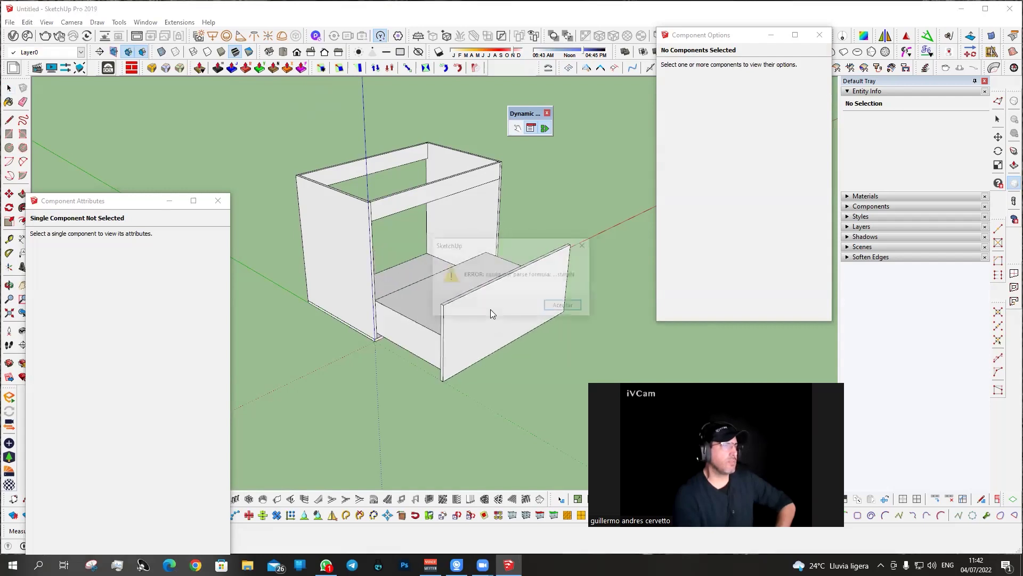
pyautogui.click(564, 307)
pyautogui.click(218, 200)
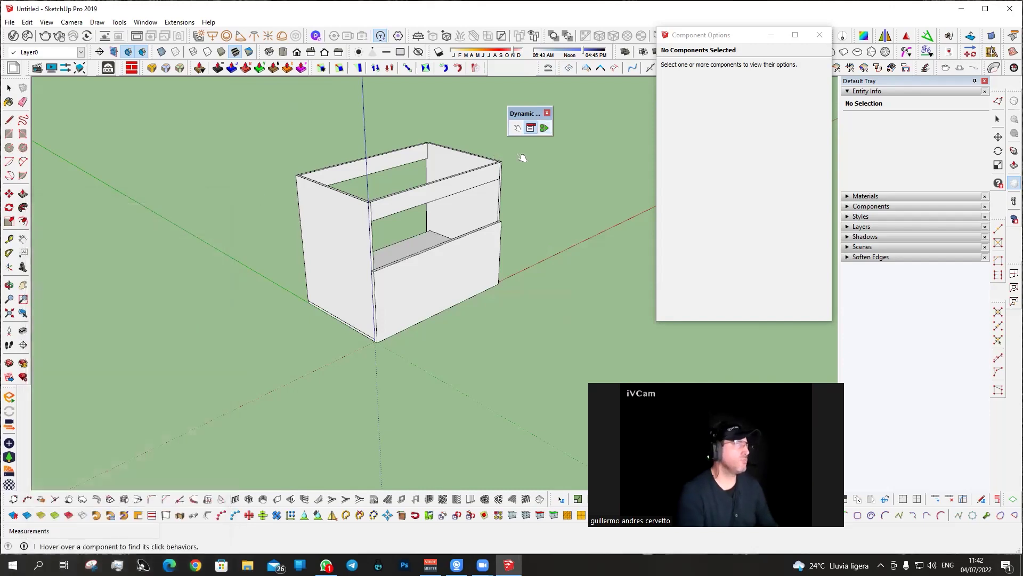
pyautogui.moveTo(520, 156); pyautogui.dragTo(551, 193, button='middle')
pyautogui.press('space')
pyautogui.click(462, 251)
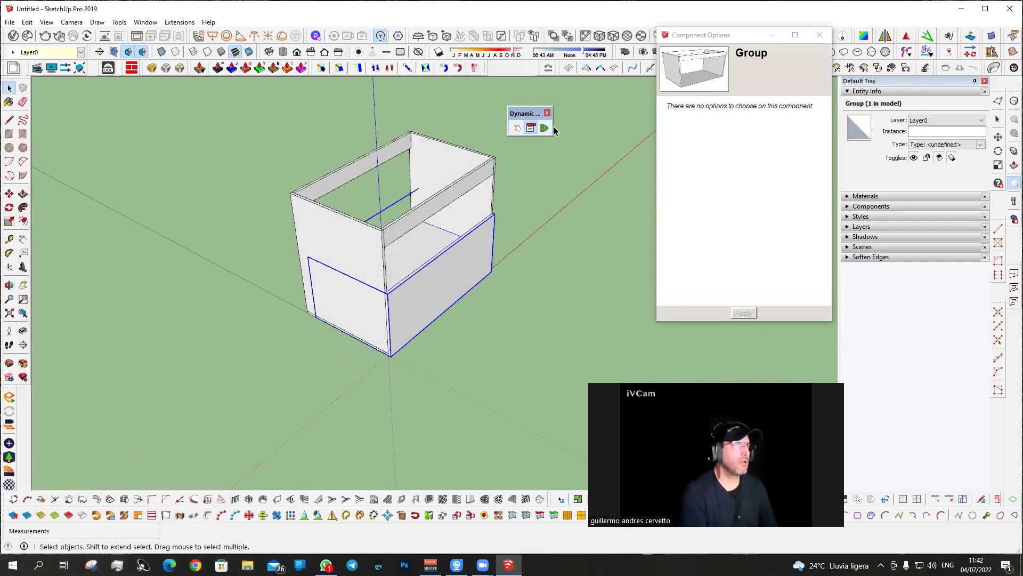
# Delete the trailing ',...stateN' so the drawer's onClick reads ANIMATE("Y",0,-50).
pyautogui.click(541, 127)
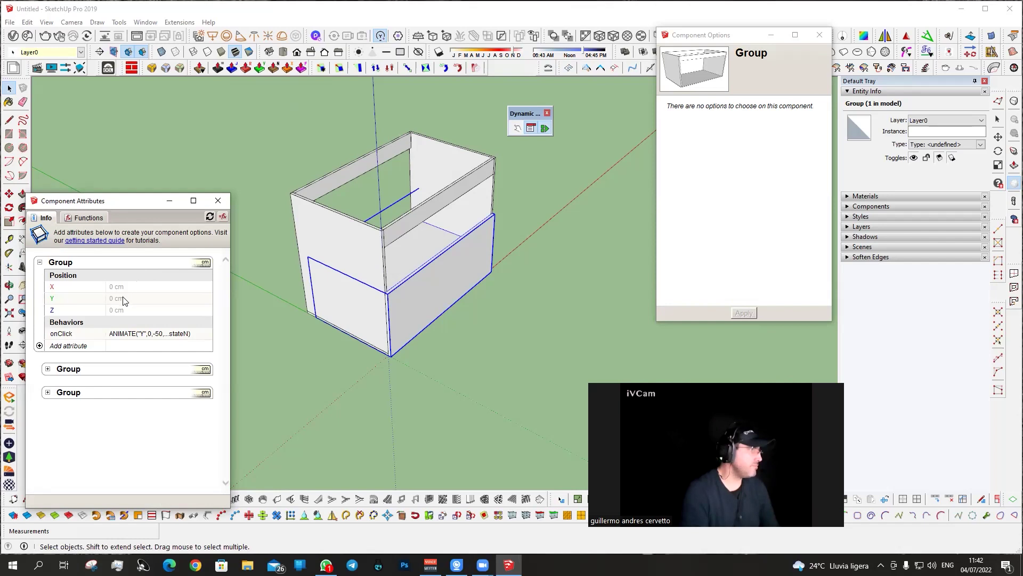
pyautogui.click(174, 334)
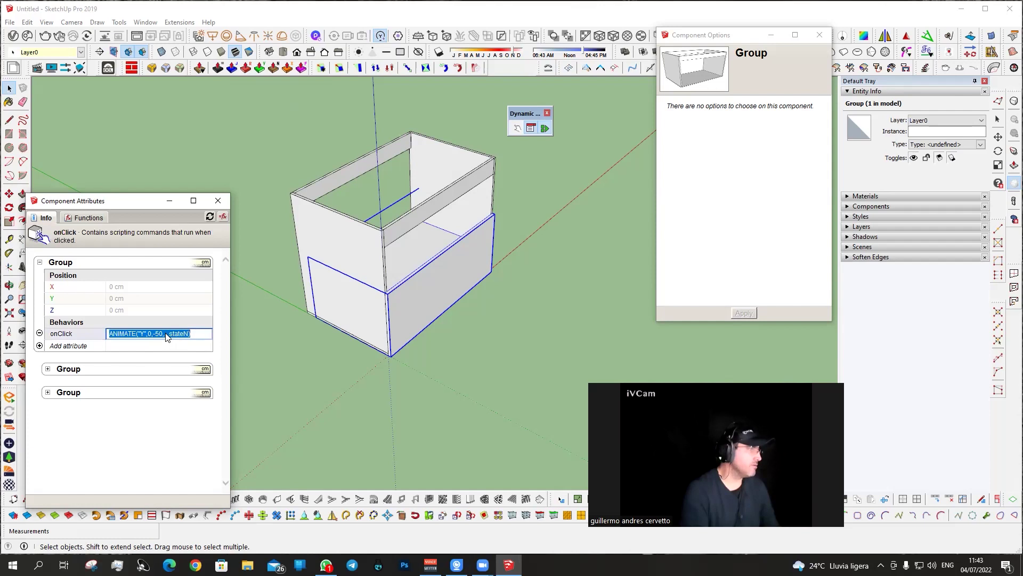
pyautogui.doubleClick(166, 335)
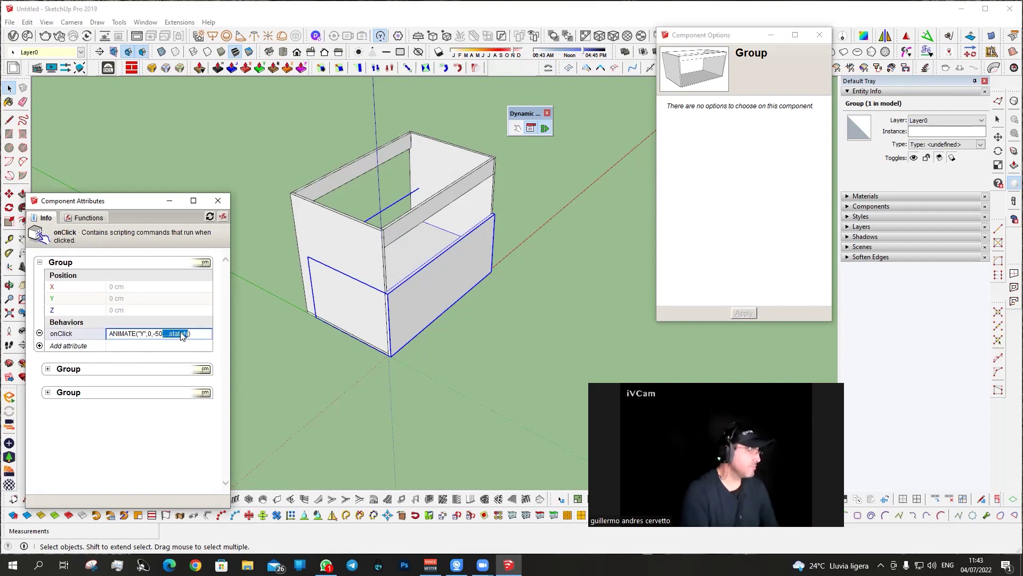
pyautogui.press('BackSpace')
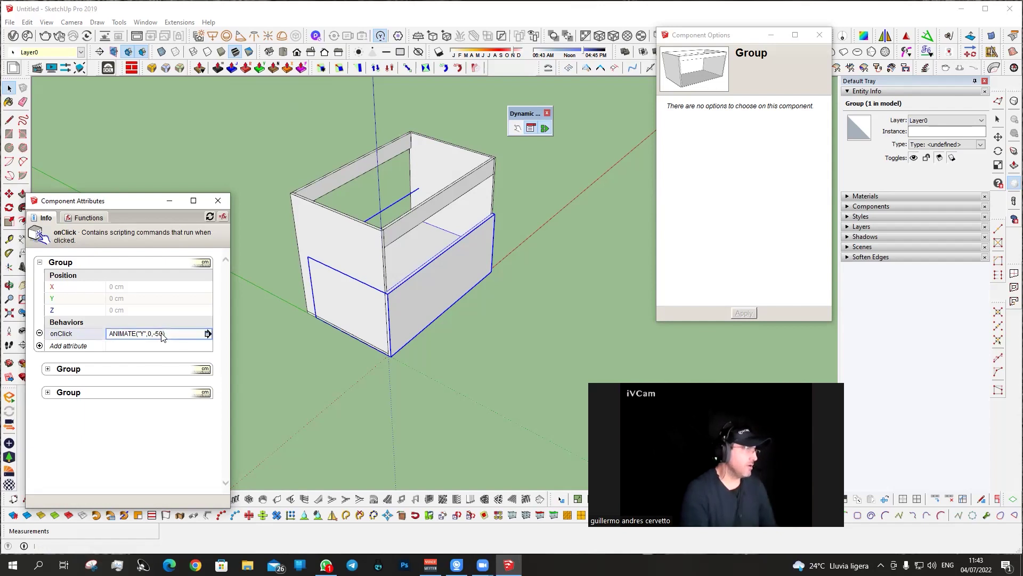
# With the Interact tool, open and close the drawer a few times from a frontal view.
pyautogui.click(514, 149)
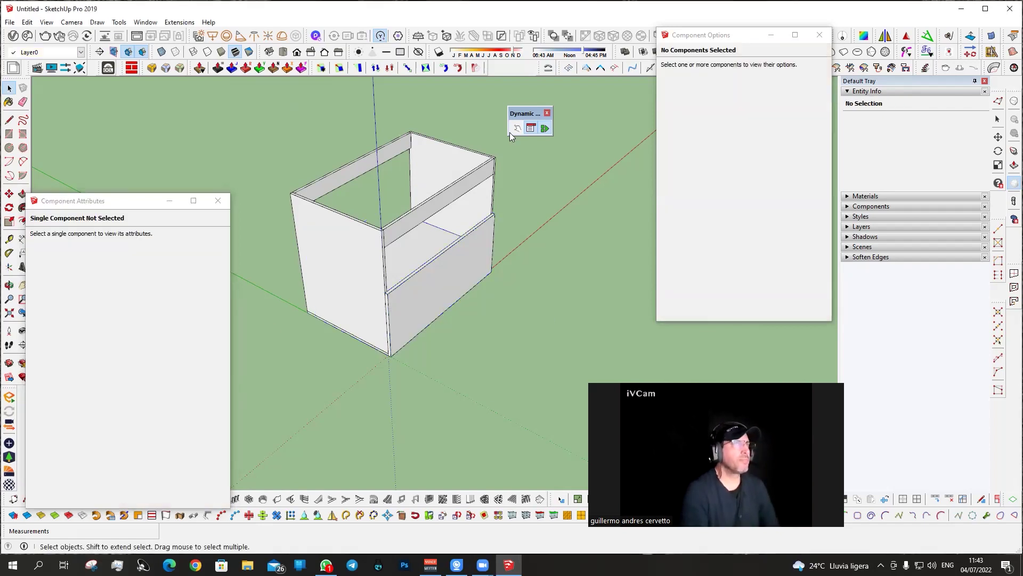
pyautogui.click(517, 128)
pyautogui.click(472, 311)
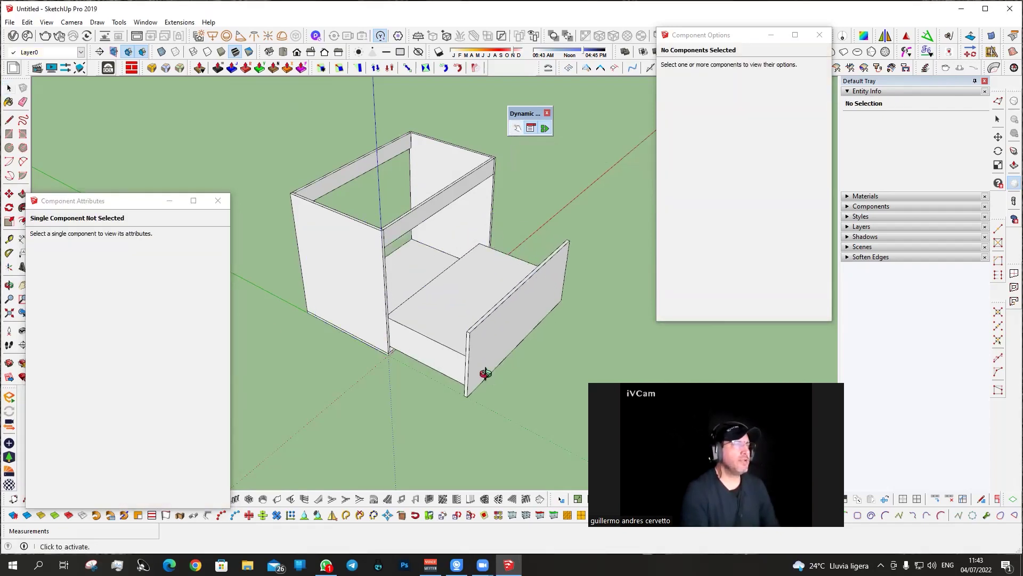
pyautogui.moveTo(485, 373); pyautogui.dragTo(473, 327, button='middle')
pyautogui.click(477, 327)
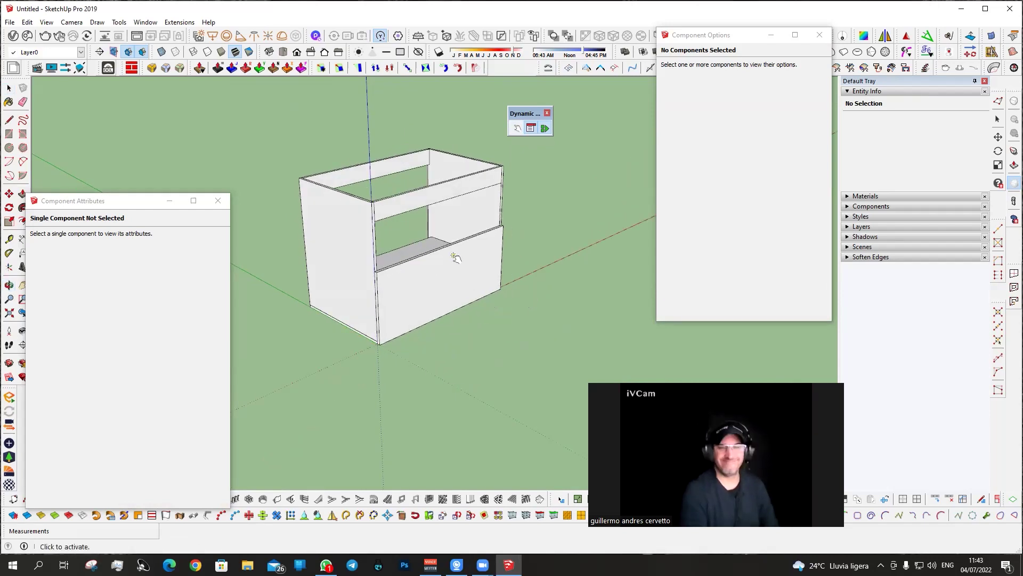
pyautogui.scroll(2, 454, 257)
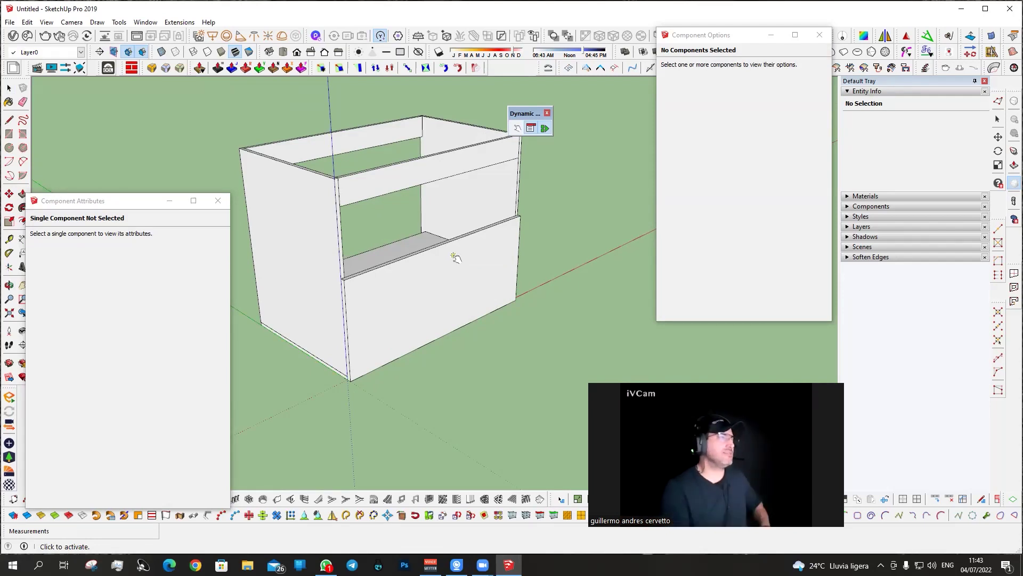
pyautogui.click(455, 258)
pyautogui.moveTo(453, 407); pyautogui.dragTo(343, 339, button='middle')
pyautogui.click(445, 385)
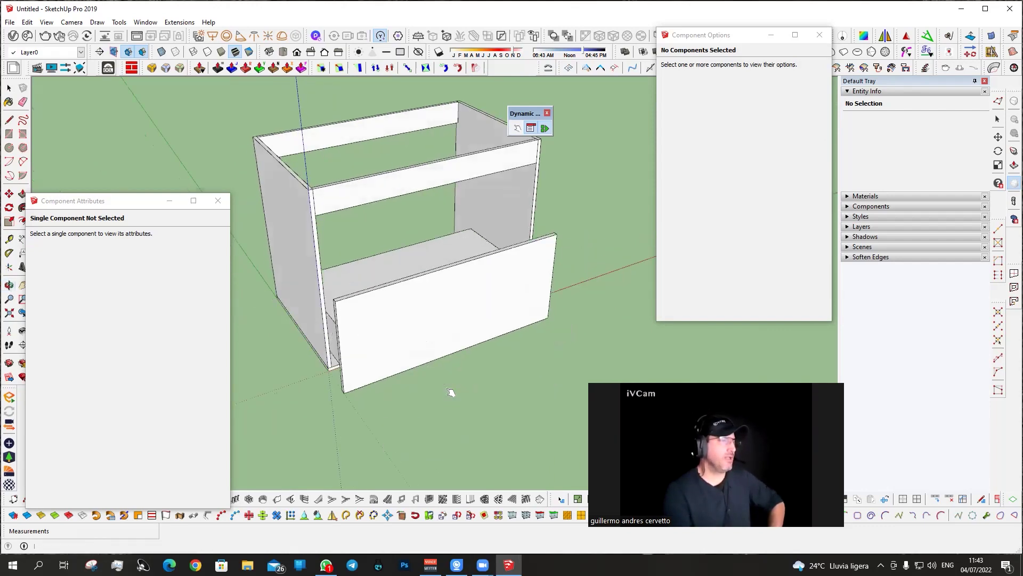
pyautogui.click(384, 302)
pyautogui.moveTo(384, 351)
pyautogui.mouseDown(button='middle')
pyautogui.moveTo(386, 375)
pyautogui.moveTo(533, 360)
pyautogui.mouseUp(button='middle')
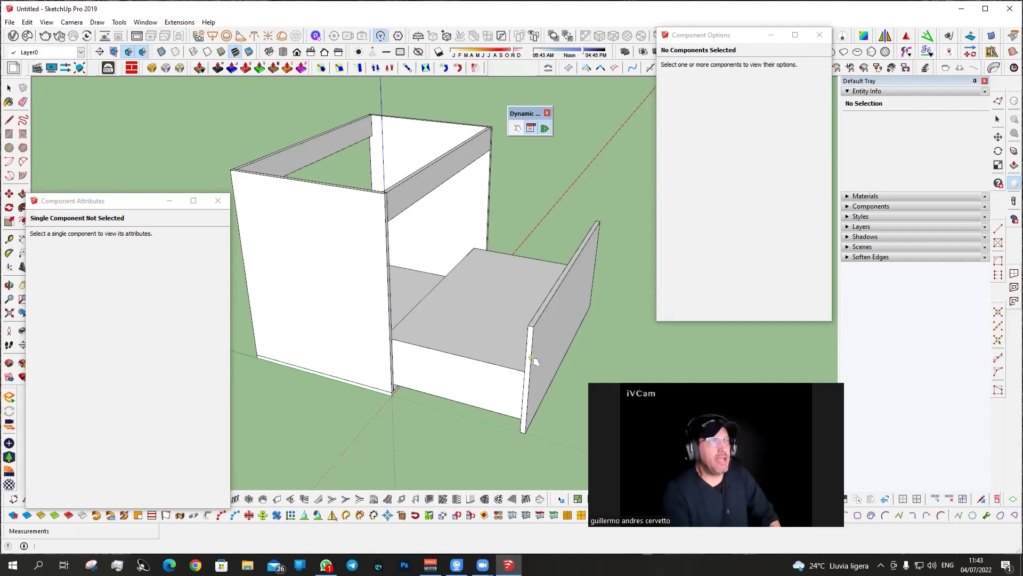
# From a front-left view, cycle the drawer open and closed repeatedly, ending closed.
pyautogui.moveTo(466, 342)
pyautogui.mouseDown(button='middle')
pyautogui.moveTo(427, 314)
pyautogui.moveTo(529, 206)
pyautogui.moveTo(459, 376)
pyautogui.moveTo(536, 299)
pyautogui.moveTo(406, 318)
pyautogui.mouseUp(button='middle')
pyautogui.moveTo(481, 253)
pyautogui.mouseDown(button='middle')
pyautogui.moveTo(455, 384)
pyautogui.moveTo(406, 364)
pyautogui.moveTo(500, 440)
pyautogui.moveTo(450, 411)
pyautogui.moveTo(463, 356)
pyautogui.mouseUp(button='middle')
pyautogui.click(462, 356)
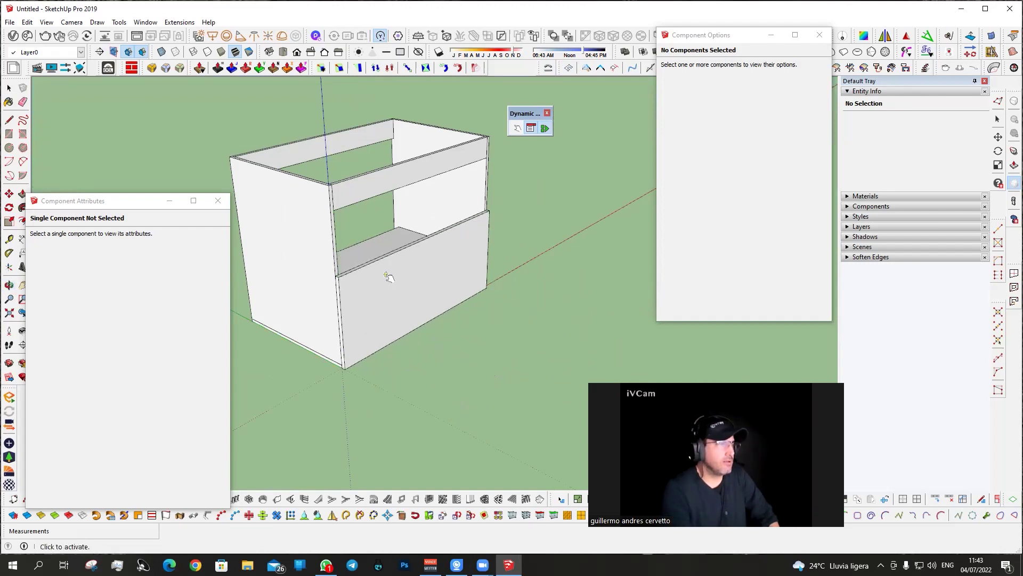
pyautogui.click(390, 278)
pyautogui.click(461, 326)
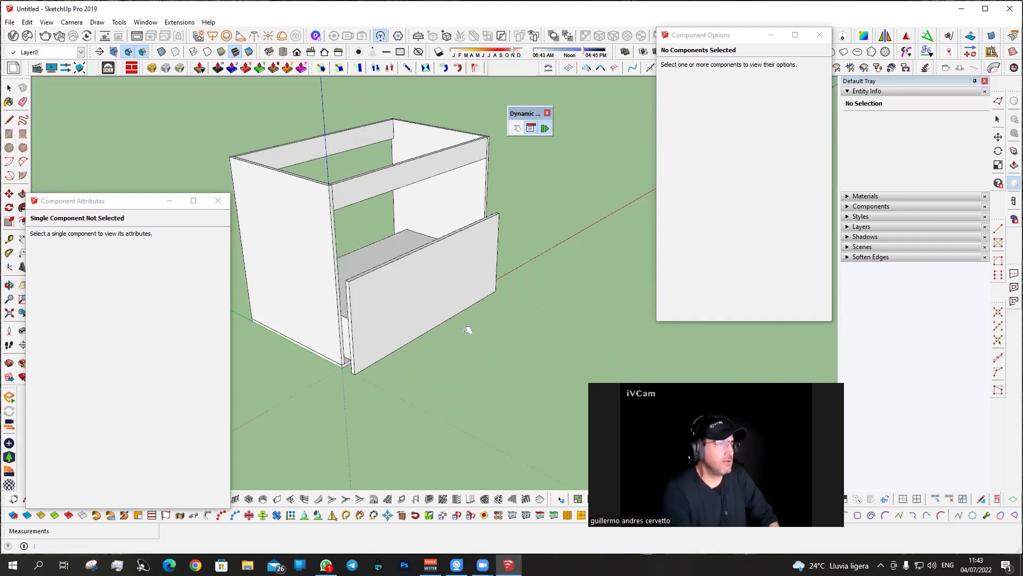
pyautogui.click(418, 284)
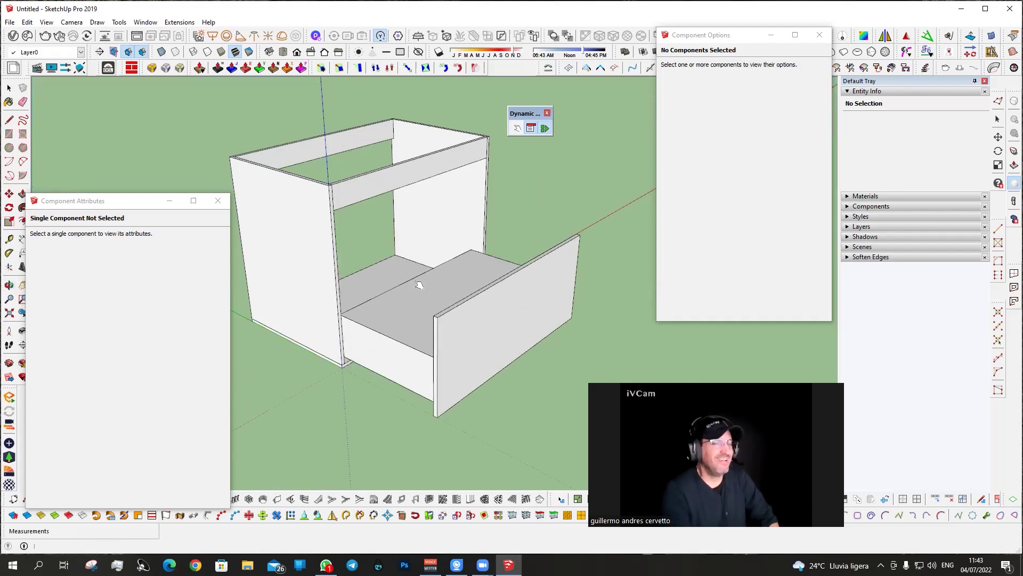
pyautogui.click(485, 337)
pyautogui.click(400, 288)
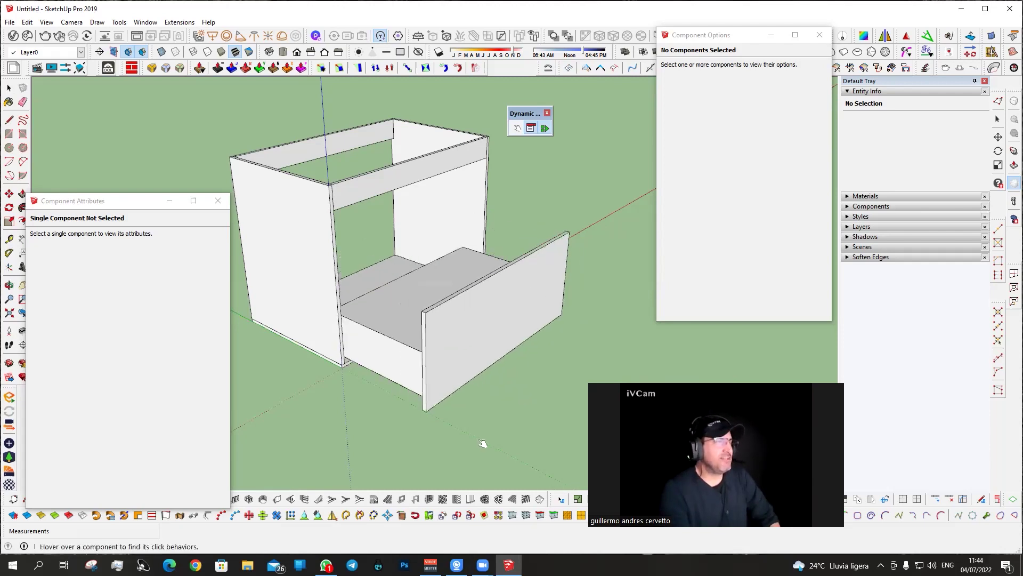
pyautogui.click(480, 369)
pyautogui.press('o')
pyautogui.moveTo(343, 336)
pyautogui.mouseDown()
pyautogui.moveTo(433, 223)
pyautogui.moveTo(427, 277)
pyautogui.moveTo(418, 269)
pyautogui.moveTo(430, 343)
pyautogui.moveTo(456, 345)
pyautogui.mouseUp()
# Scale the drawer's front panel to about 0.95 of its height on the blue axis.
pyautogui.press('space')
pyautogui.doubleClick(424, 321)
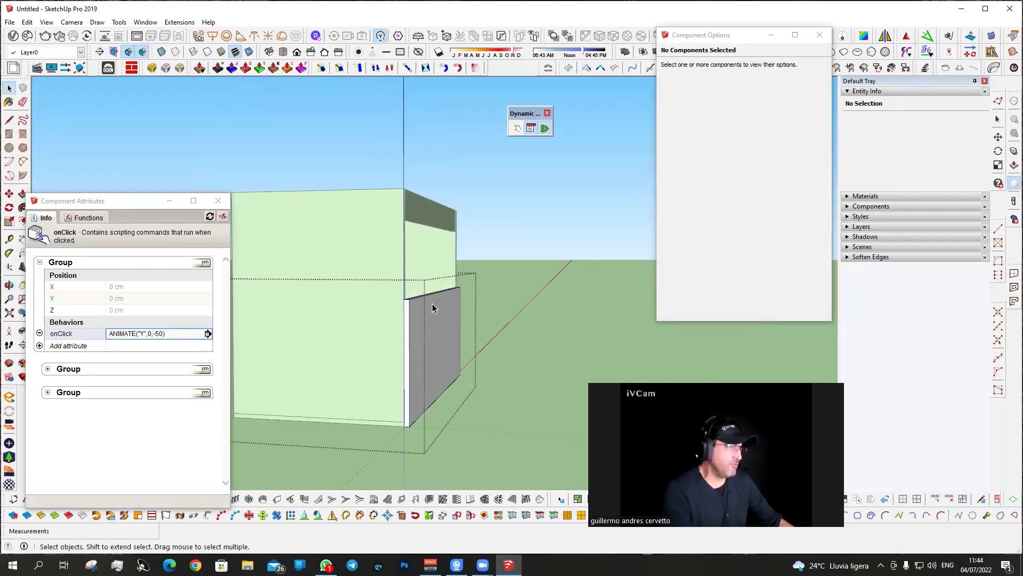
pyautogui.click(433, 301)
pyautogui.press('s')
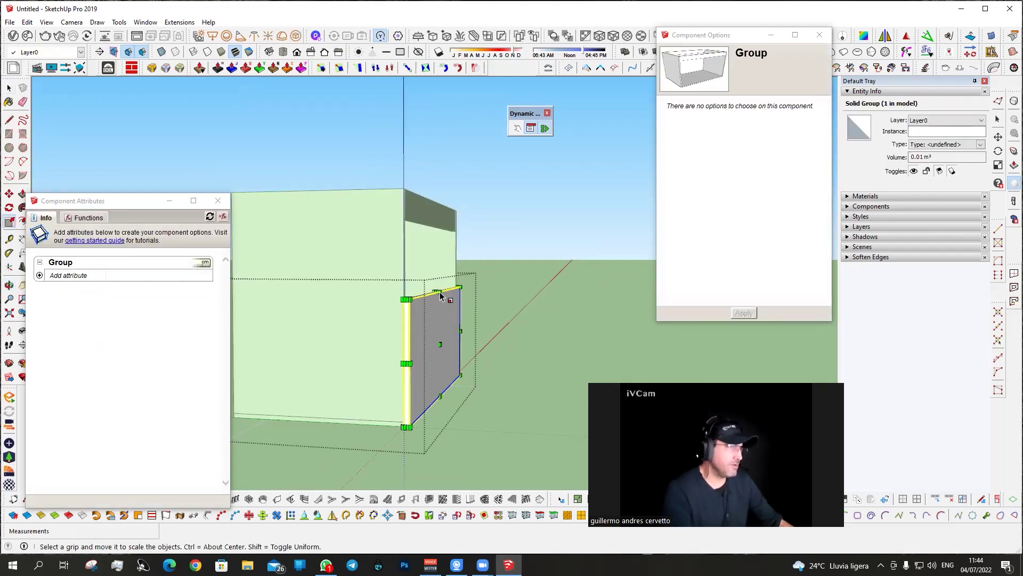
pyautogui.click(440, 291)
pyautogui.scroll(-3, 430, 293)
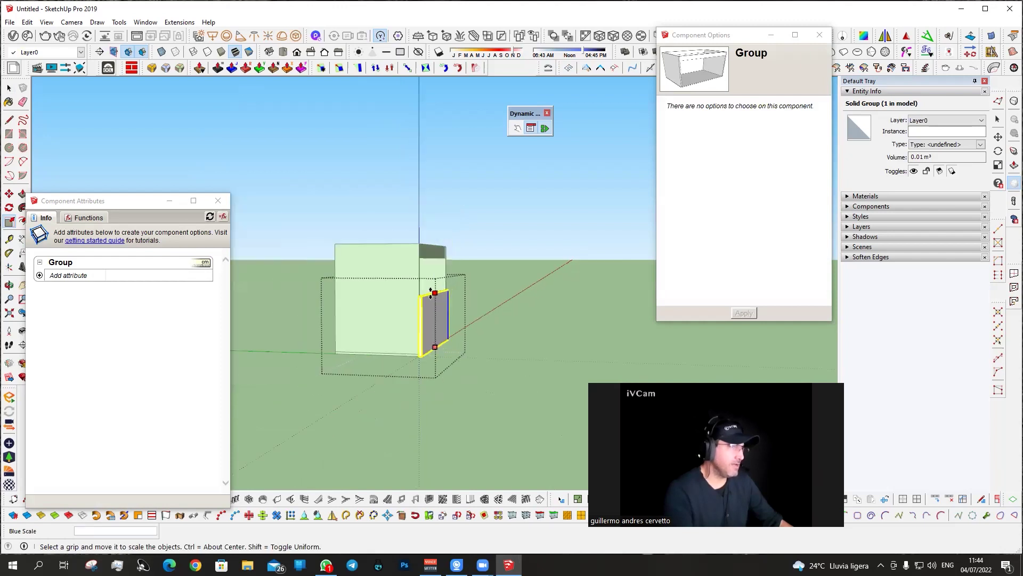
pyautogui.click(372, 299)
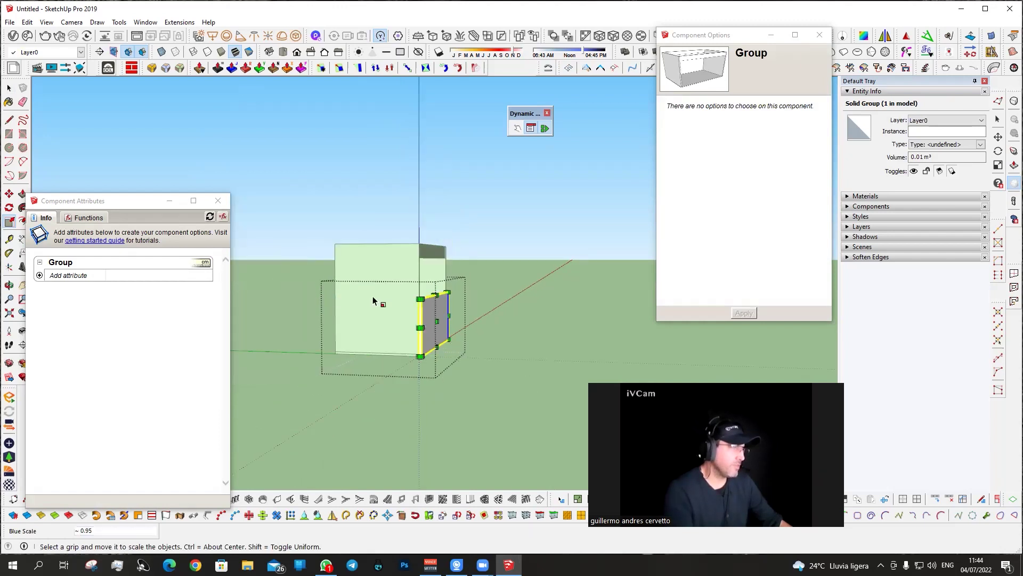
pyautogui.scroll(2, 491, 306)
pyautogui.press('space')
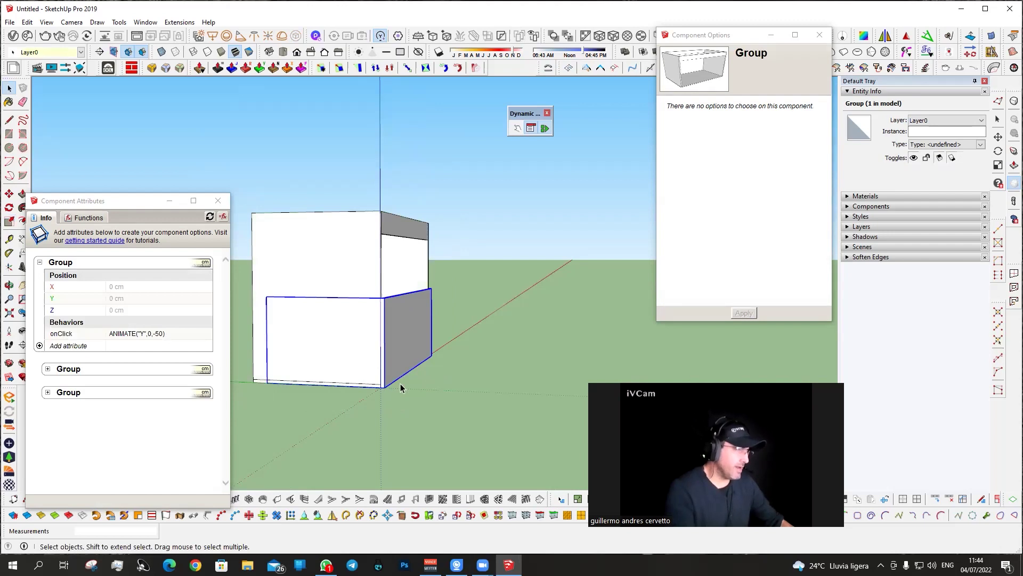
pyautogui.scroll(2, 380, 388)
# Copy the drawer 40.25 cm straight up with Move.
pyautogui.press('m')
pyautogui.click(379, 389)
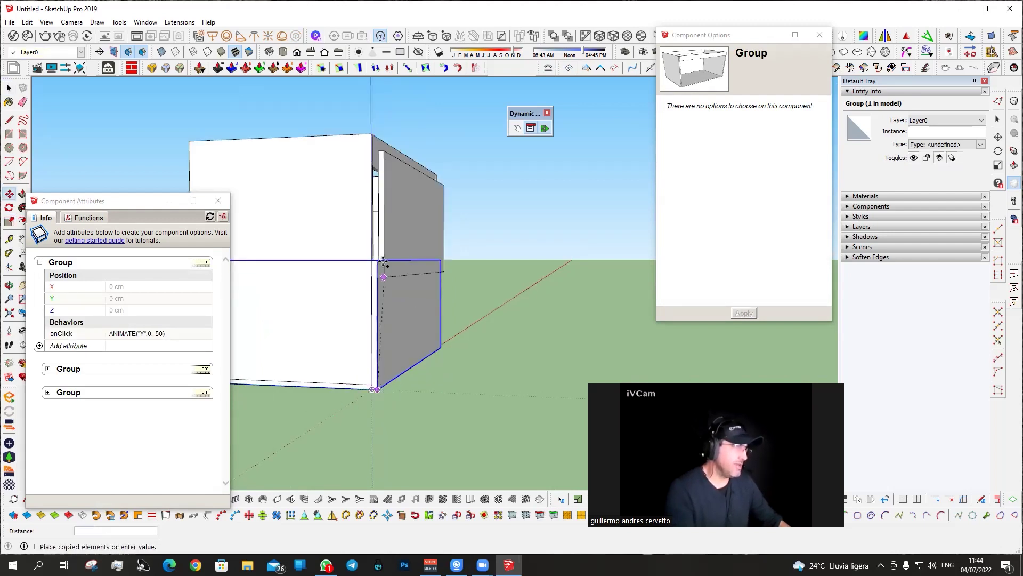
pyautogui.click(373, 260)
pyautogui.moveTo(417, 250)
pyautogui.mouseDown(button='middle')
pyautogui.moveTo(457, 263)
pyautogui.moveTo(457, 290)
pyautogui.mouseUp(button='middle')
pyautogui.press('space')
# Open the upper drawer's group, cancel a scale attempt, and exit it.
pyautogui.doubleClick(454, 205)
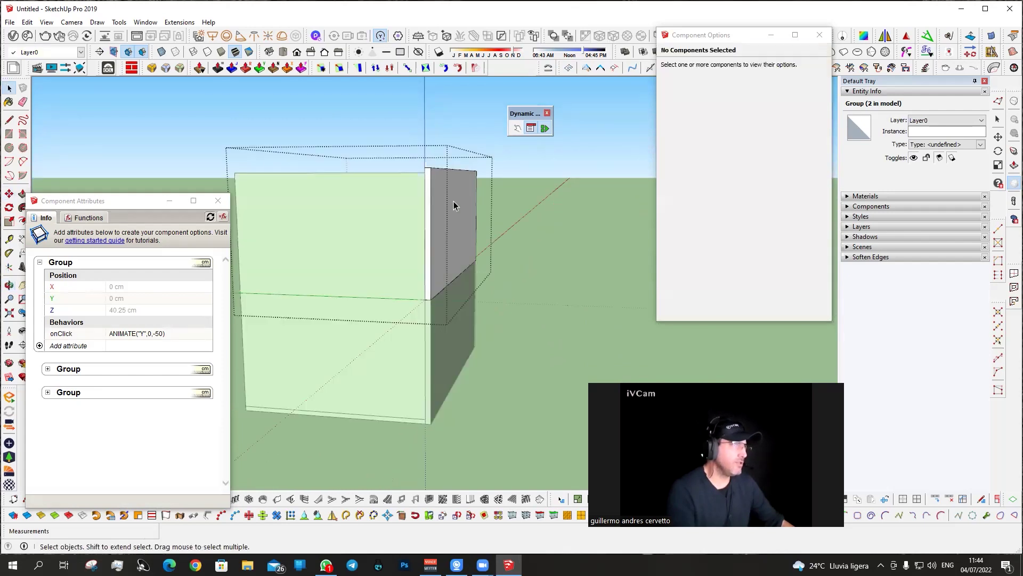
pyautogui.press('s')
pyautogui.press('space')
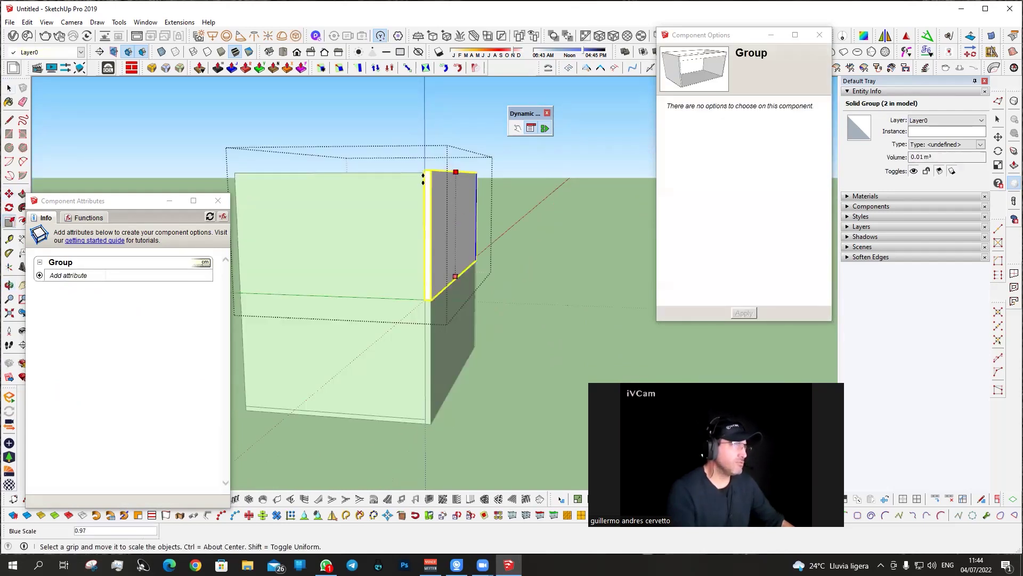
pyautogui.press('Escape')
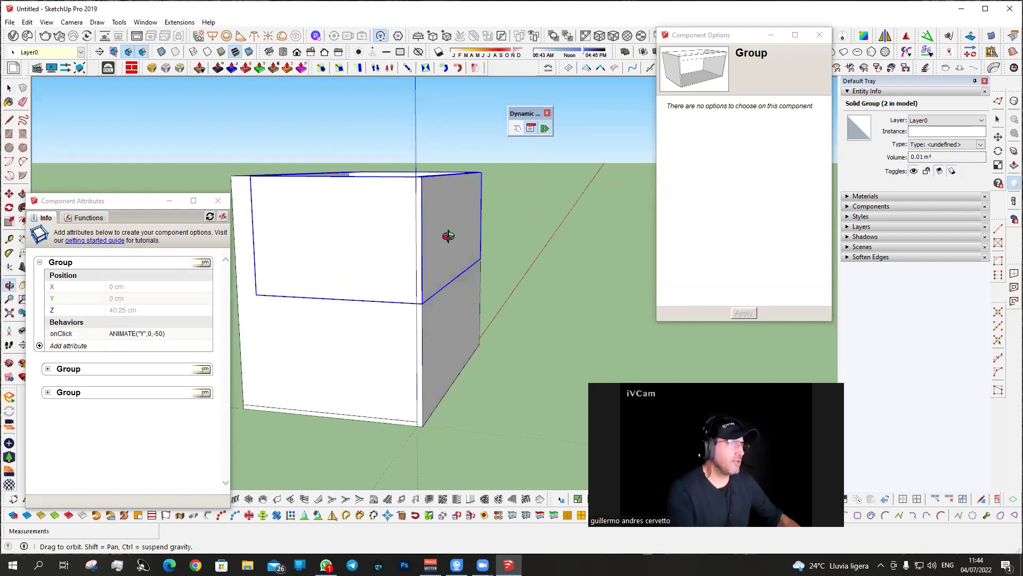
pyautogui.moveTo(510, 225); pyautogui.dragTo(469, 224, button='middle')
pyautogui.click(517, 128)
# Open and close both the upper and lower drawers with the Interact tool to test them.
pyautogui.click(481, 211)
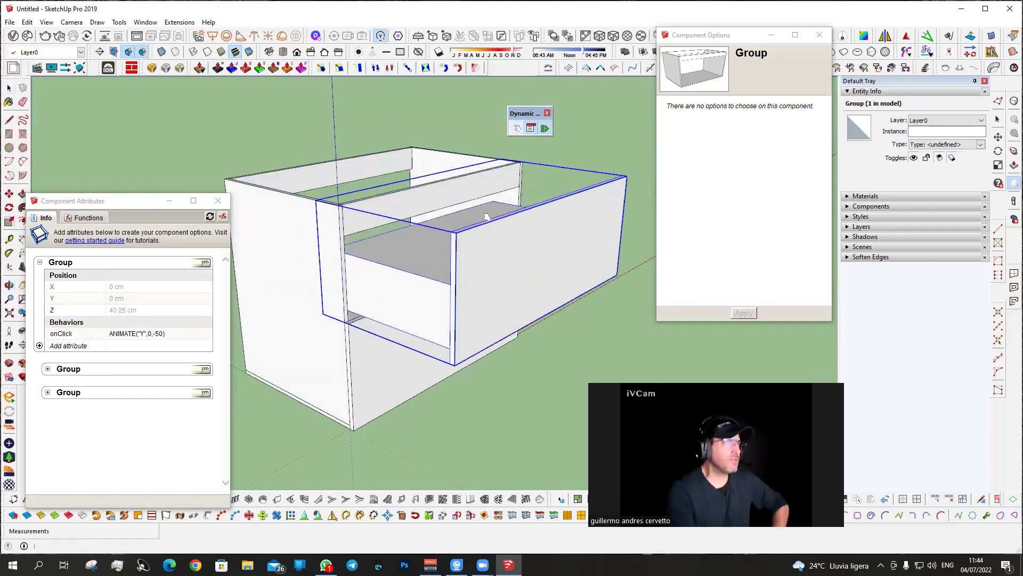
pyautogui.click(408, 340)
pyautogui.scroll(-3, 407, 349)
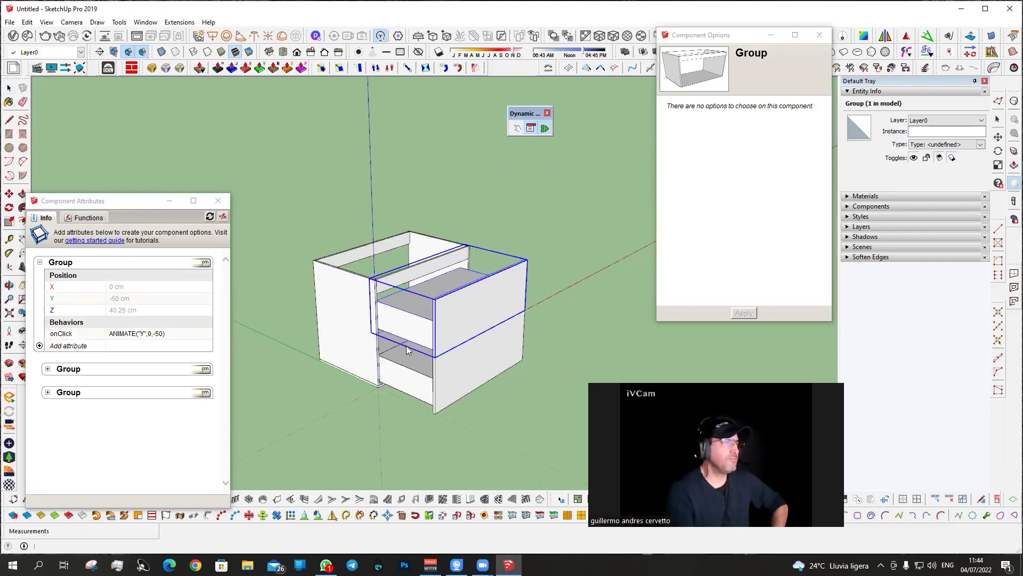
pyautogui.click(470, 297)
pyautogui.click(456, 331)
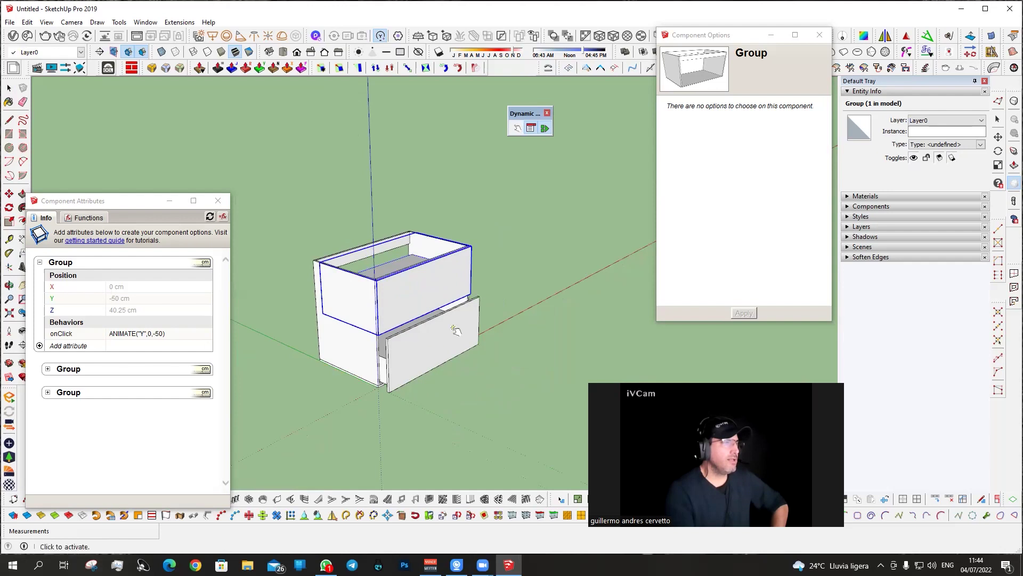
pyautogui.click(421, 297)
pyautogui.scroll(3, 445, 314)
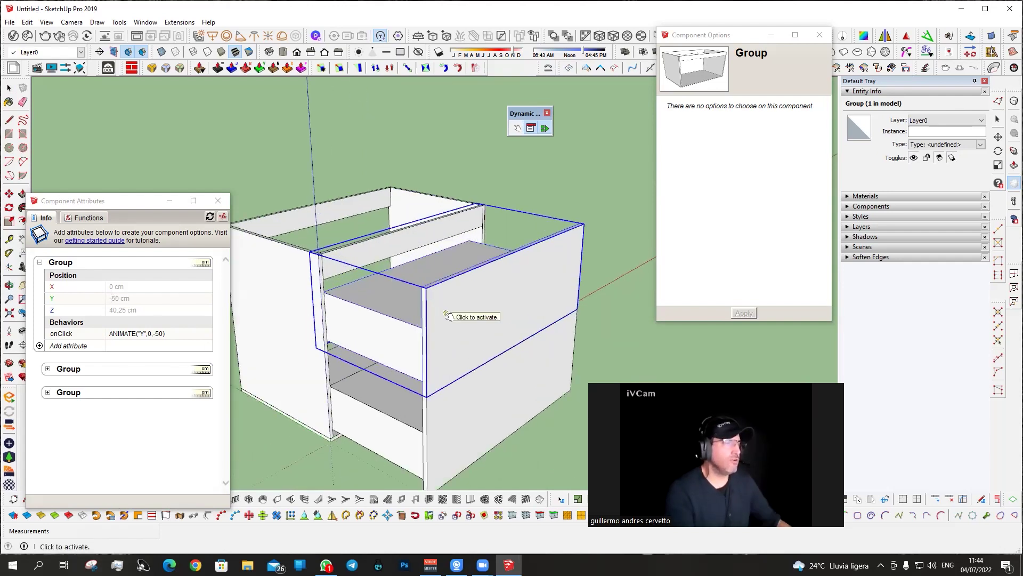
pyautogui.click(446, 314)
pyautogui.click(468, 388)
# Dismiss the upper drawer's context menu without exploding, then select the whole upper drawer group.
pyautogui.press('space')
pyautogui.rightClick(388, 270)
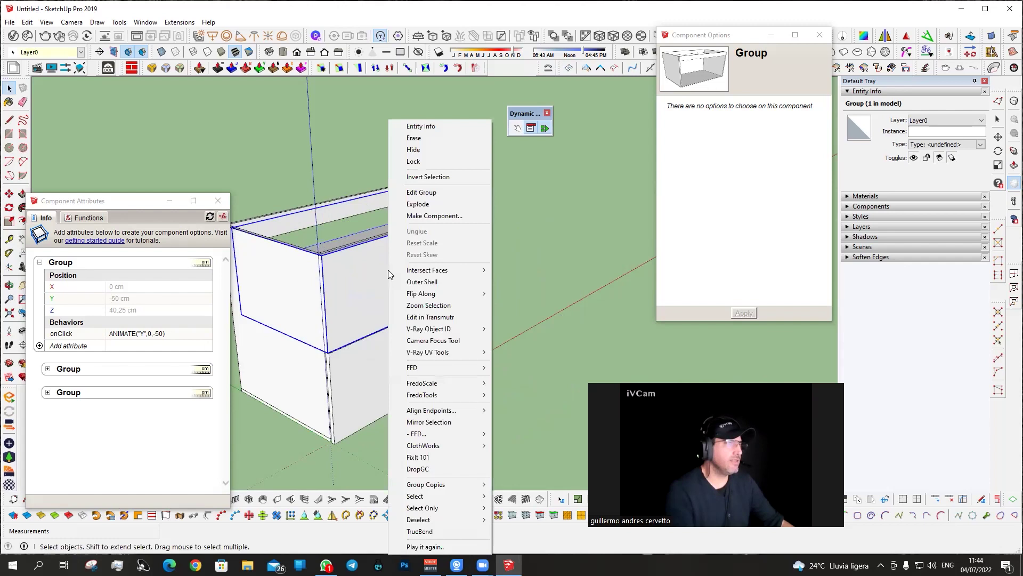
pyautogui.click(432, 216)
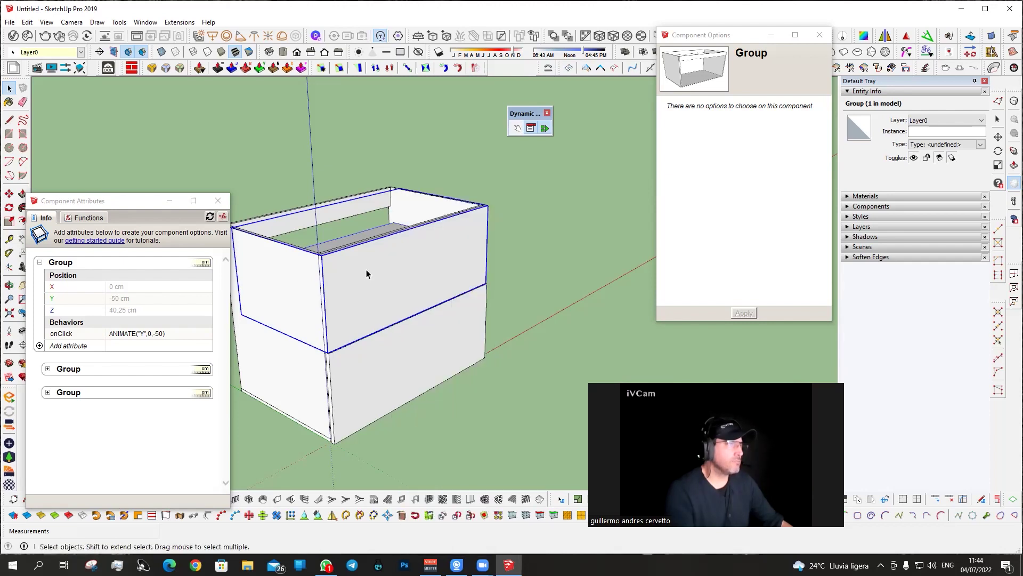
pyautogui.rightClick(366, 270)
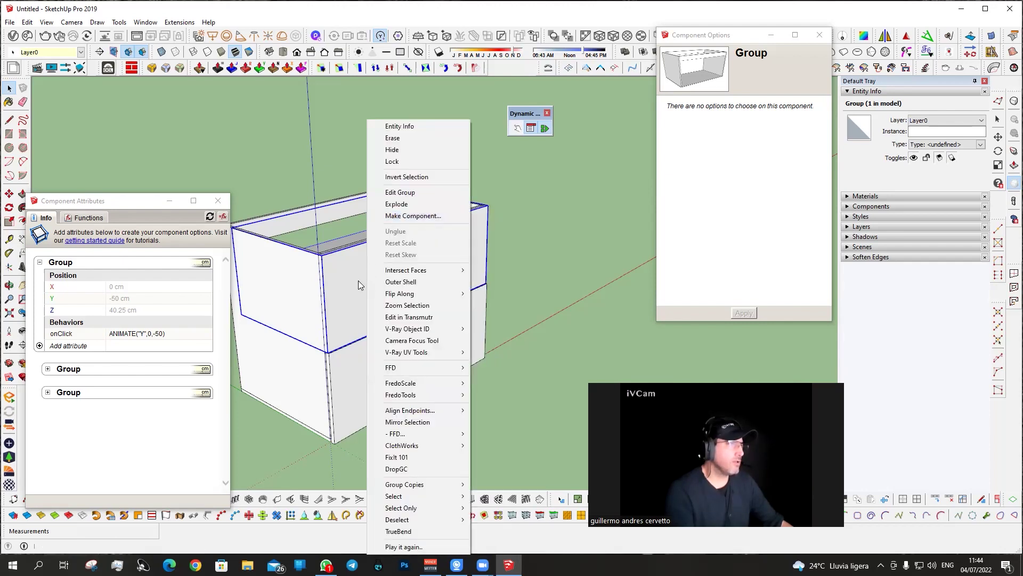
pyautogui.click(358, 281)
pyautogui.rightClick(358, 280)
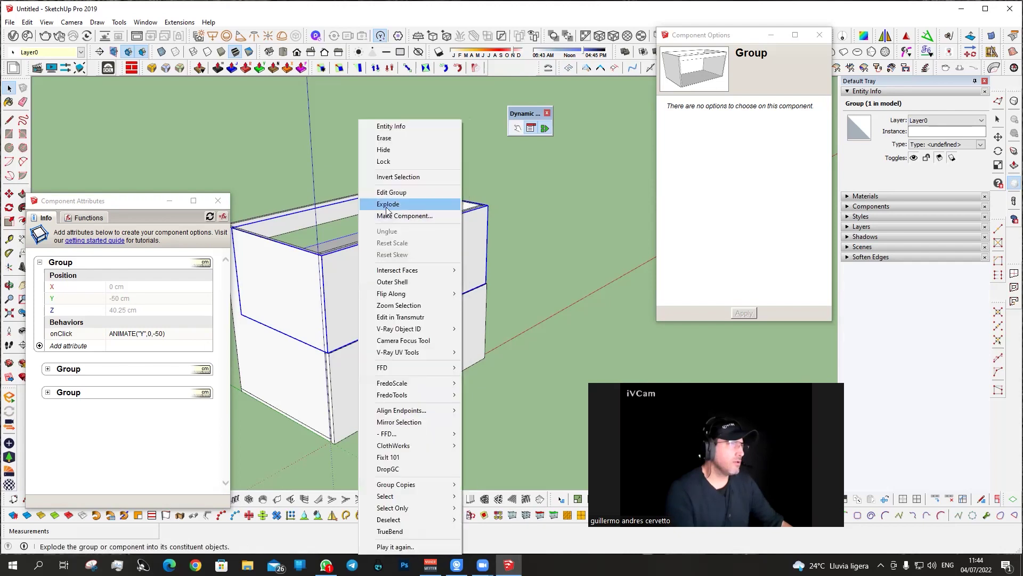
pyautogui.click(348, 270)
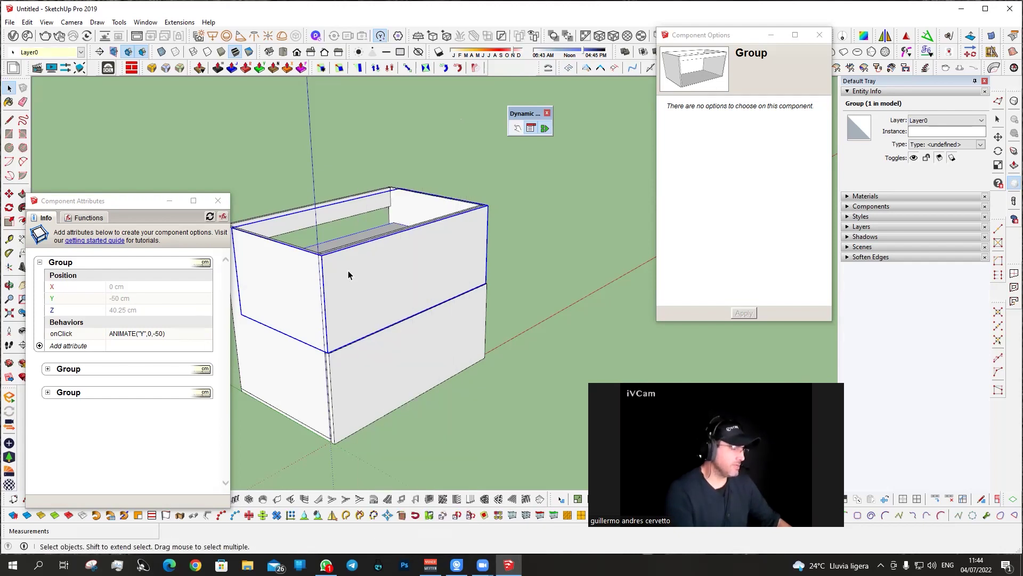
pyautogui.click(347, 270)
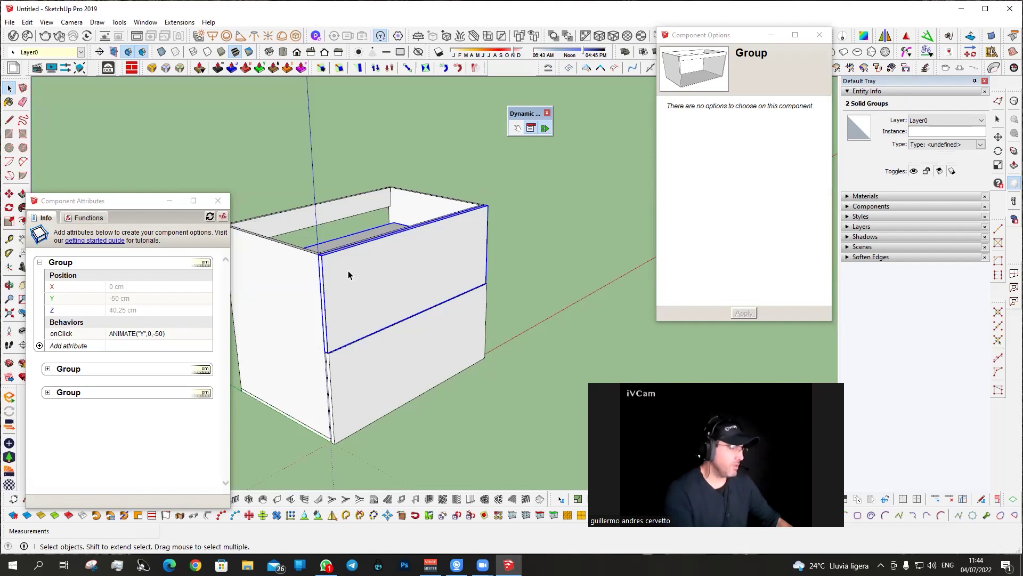
pyautogui.click(347, 270)
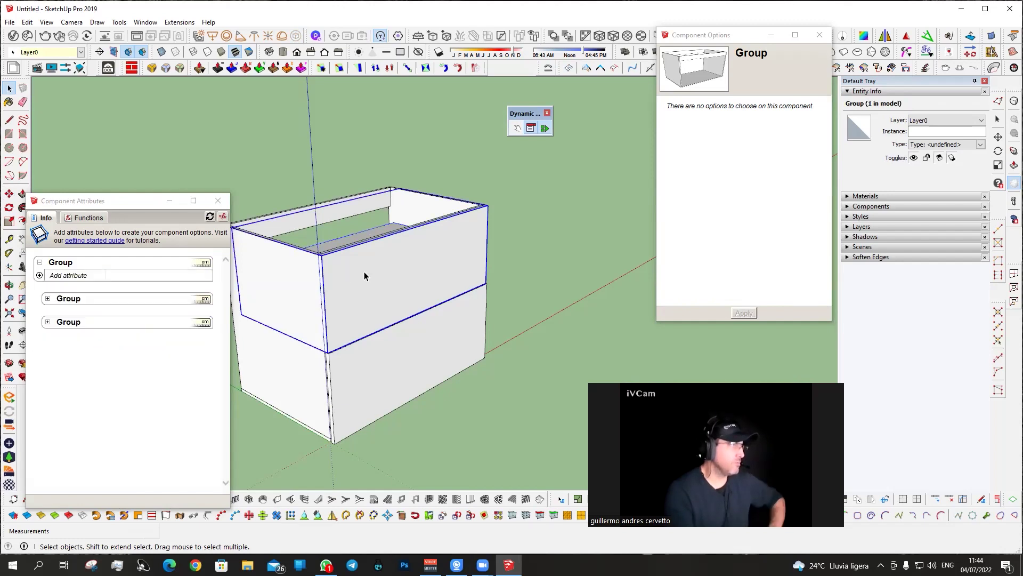
# Add the X, Y and Z Position attributes to the upper drawer group.
pyautogui.moveTo(369, 267)
pyautogui.mouseDown(button='middle')
pyautogui.moveTo(412, 263)
pyautogui.moveTo(437, 283)
pyautogui.mouseUp(button='middle')
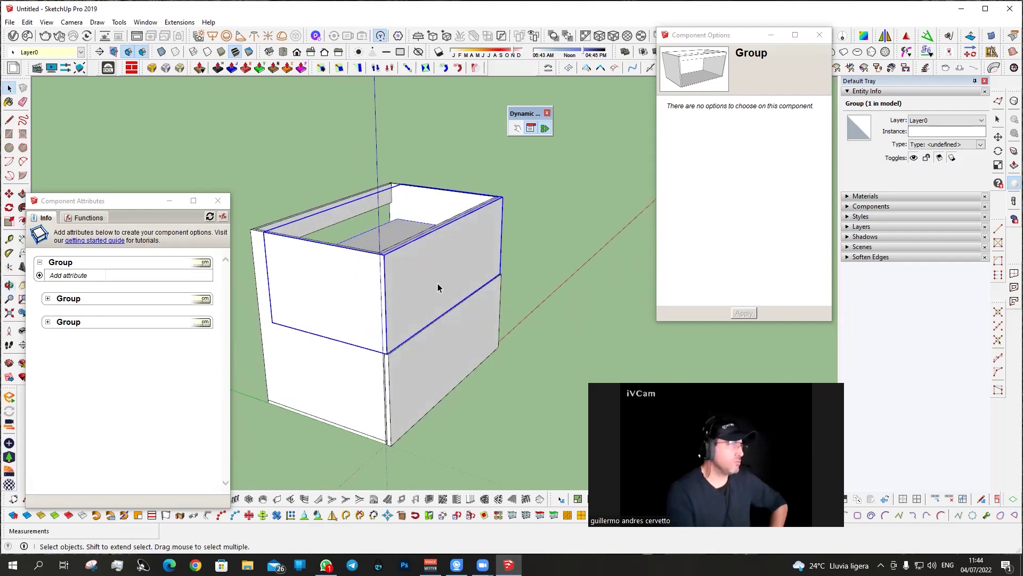
pyautogui.click(517, 129)
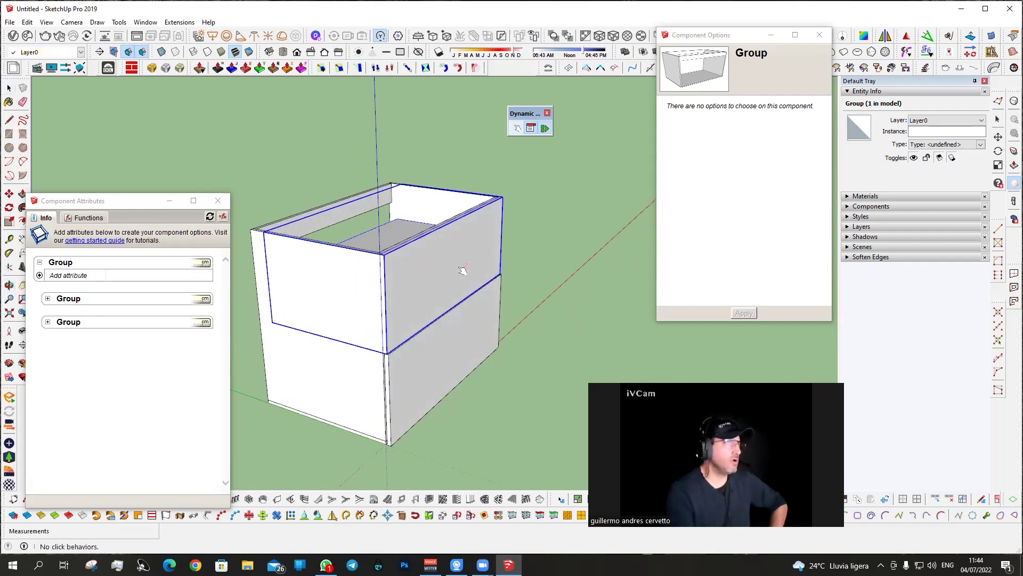
pyautogui.click(38, 275)
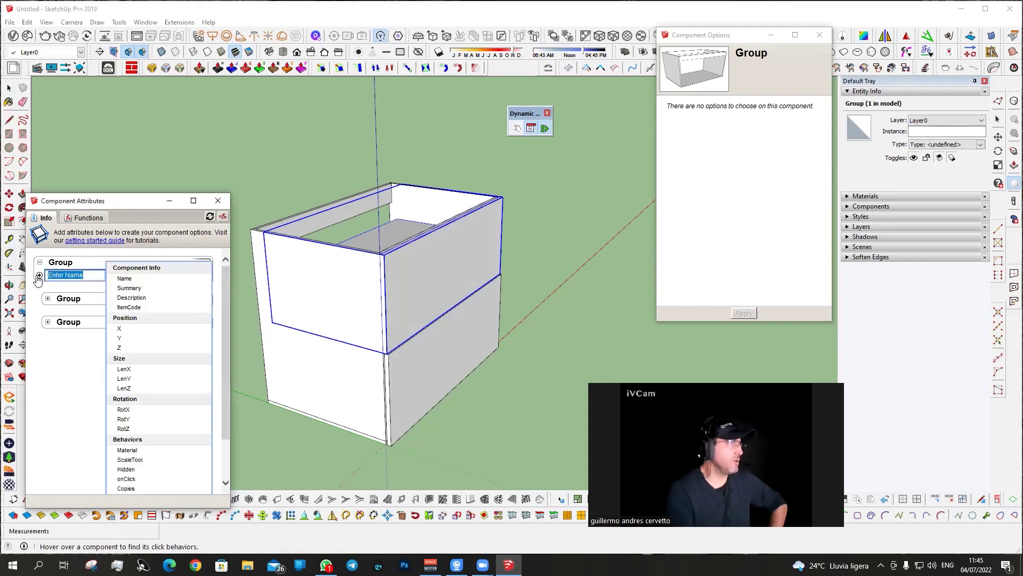
pyautogui.click(125, 318)
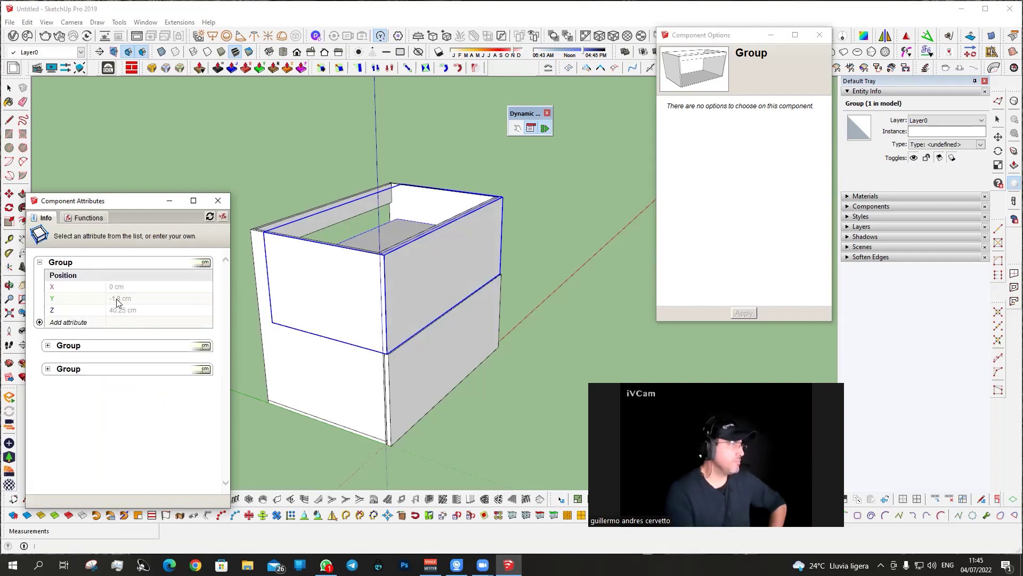
pyautogui.moveTo(388, 322); pyautogui.dragTo(434, 285, button='middle')
pyautogui.press('space')
pyautogui.moveTo(449, 344); pyautogui.dragTo(475, 258, button='middle')
pyautogui.click(516, 128)
pyautogui.scroll(5, 428, 302)
pyautogui.press('space')
# Re-place the drawer group's axes origin at its corner so X and Y read 0 cm.
pyautogui.doubleClick(427, 314)
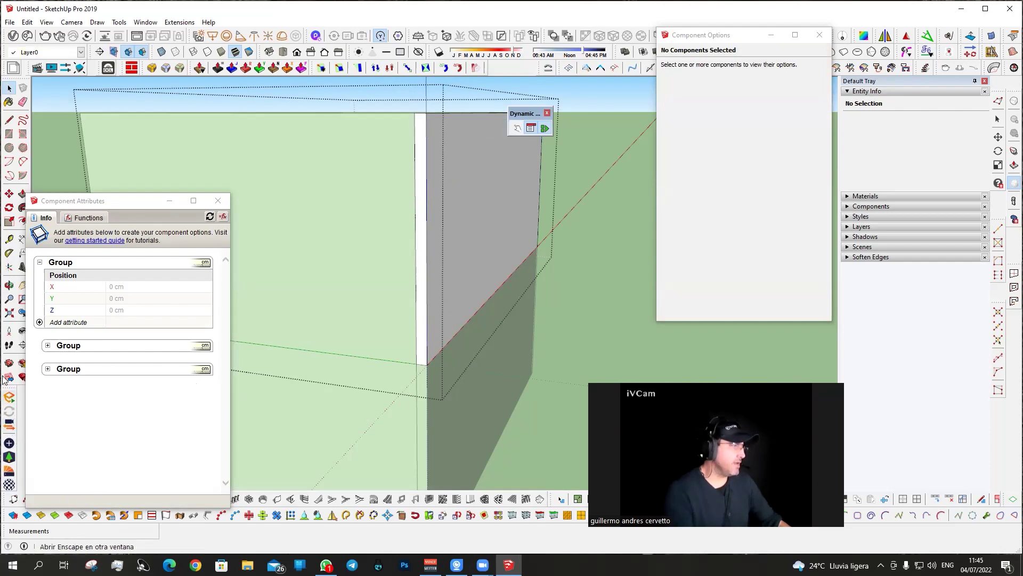
pyautogui.click(9, 267)
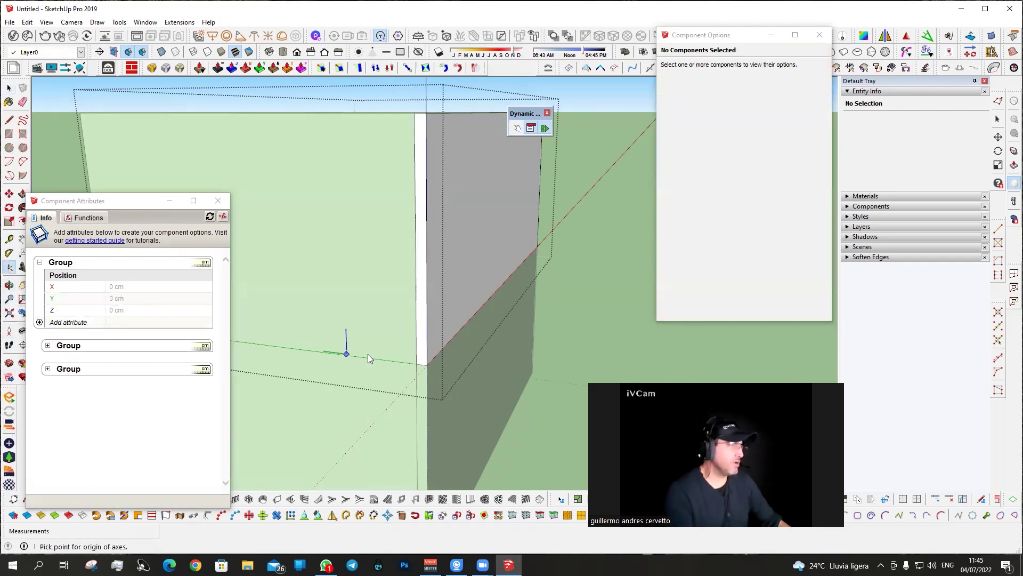
pyautogui.click(417, 365)
pyautogui.scroll(-5, 416, 366)
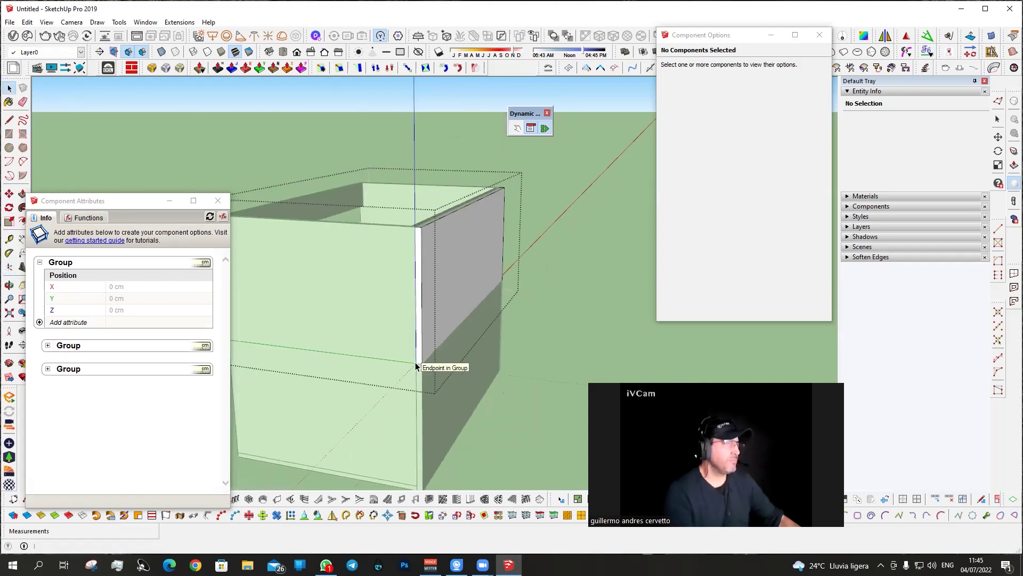
pyautogui.click(425, 312)
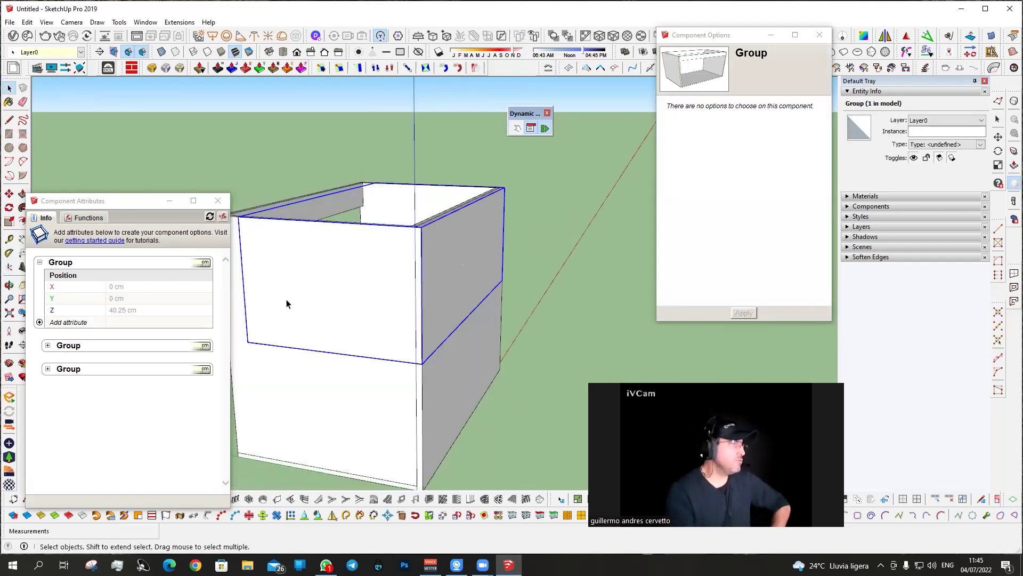
pyautogui.scroll(-1, 444, 281)
pyautogui.scroll(-2, 445, 281)
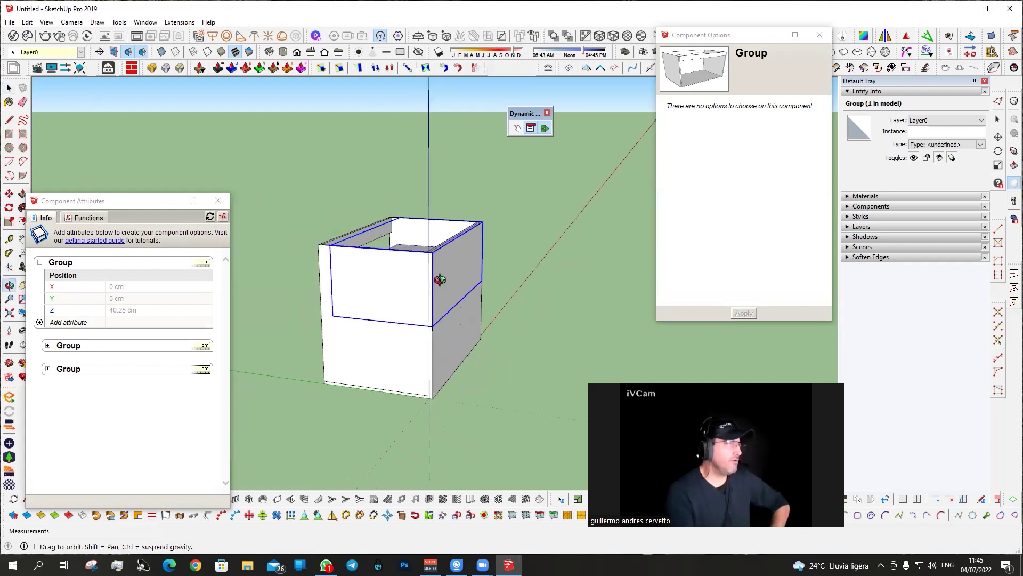
pyautogui.scroll(4, 426, 308)
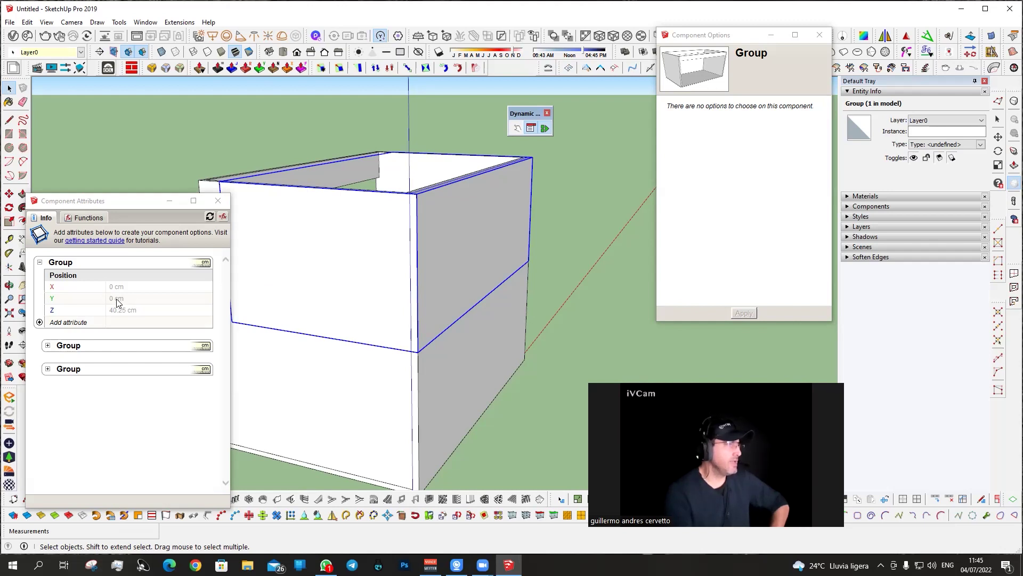
# Add an onClick attribute to the upper drawer and insert the ANIMATE function.
pyautogui.click(51, 321)
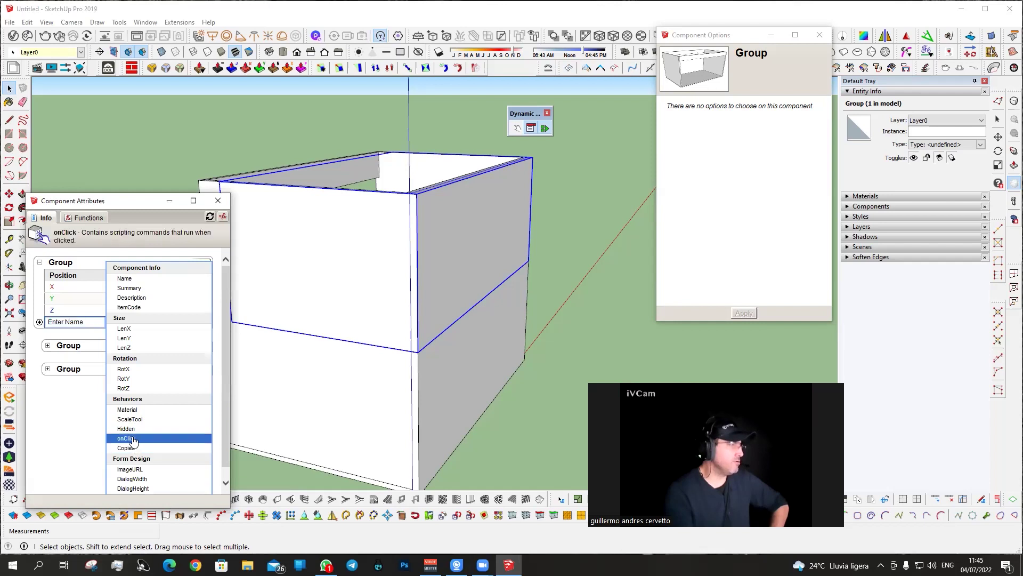
pyautogui.click(127, 438)
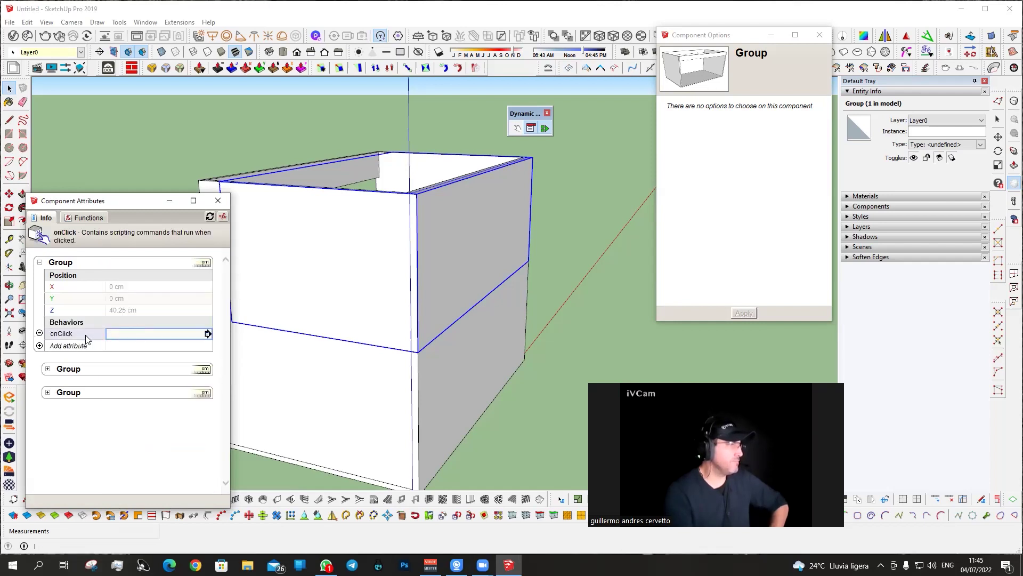
pyautogui.click(107, 334)
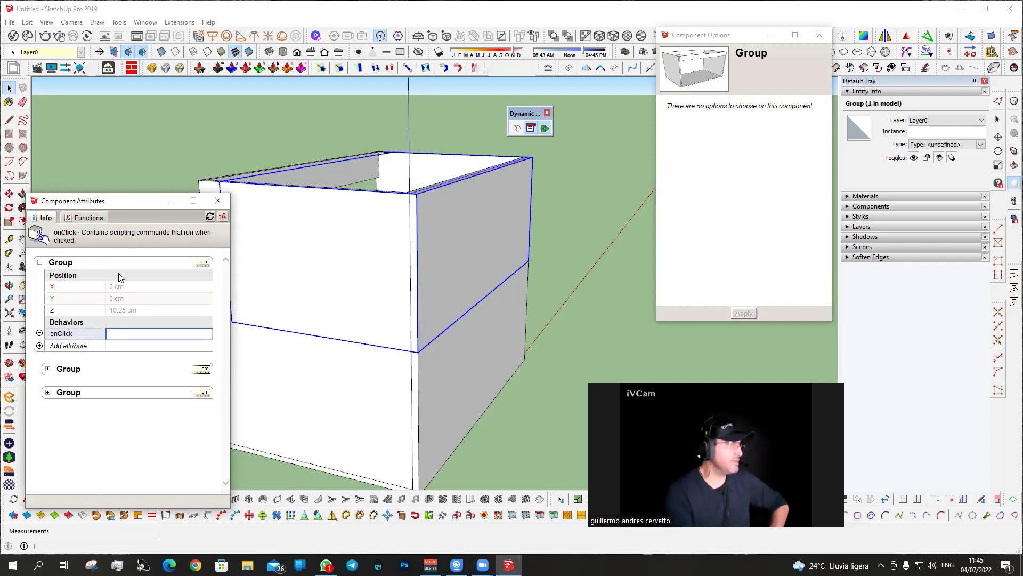
pyautogui.click(84, 219)
pyautogui.click(187, 230)
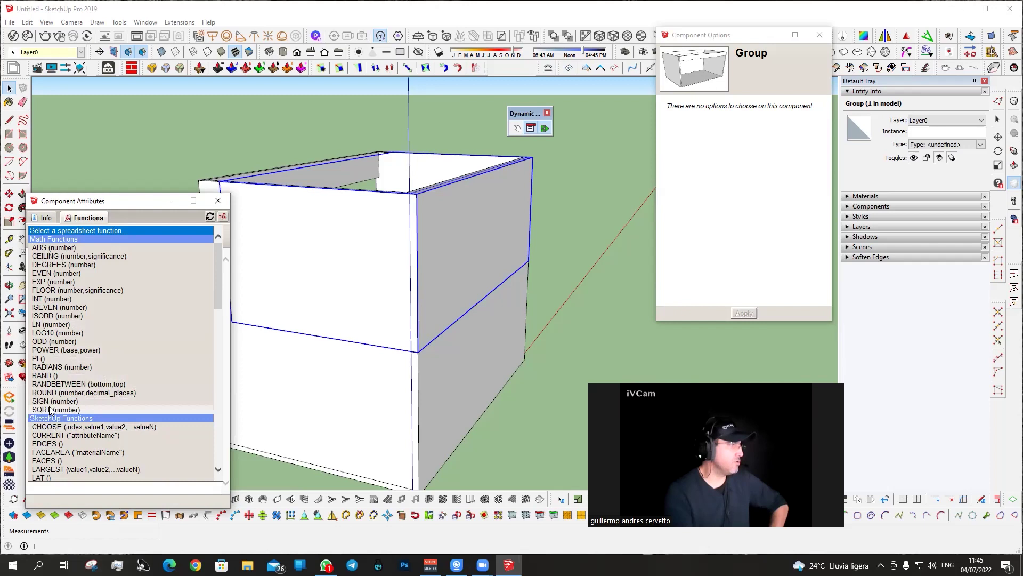
pyautogui.scroll(-7, 78, 426)
pyautogui.scroll(-7, 79, 427)
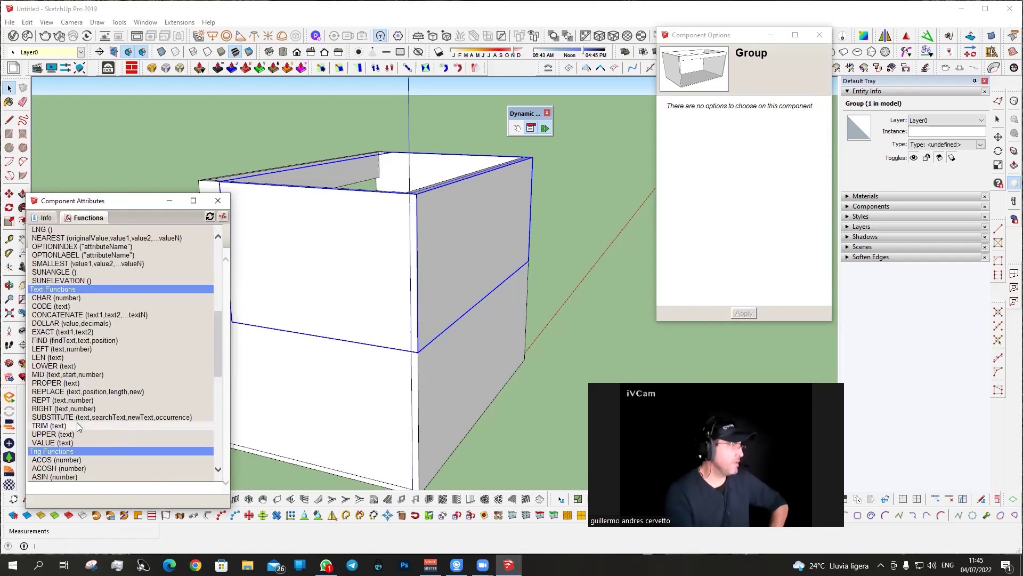
pyautogui.scroll(-8, 78, 427)
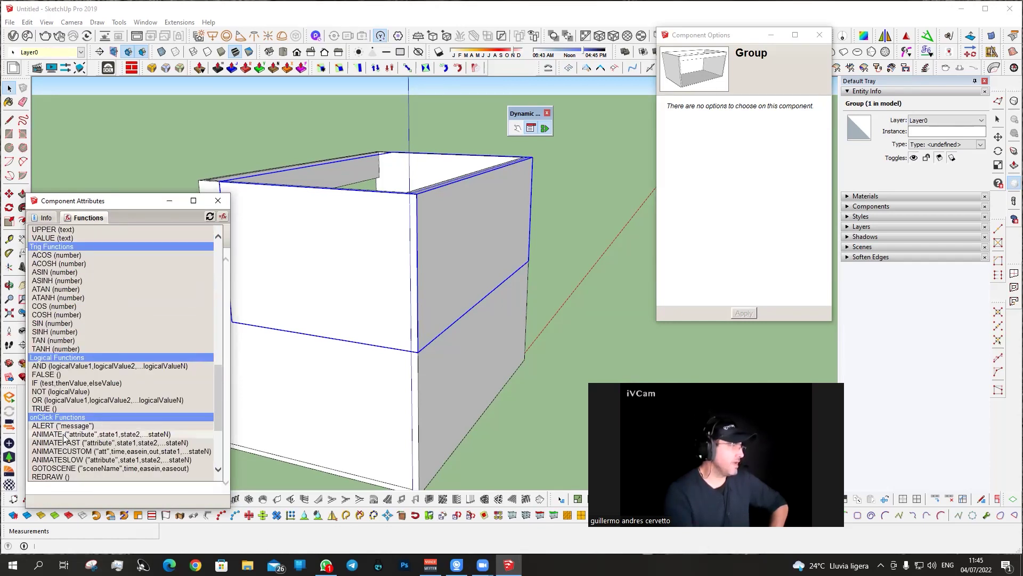
pyautogui.click(63, 434)
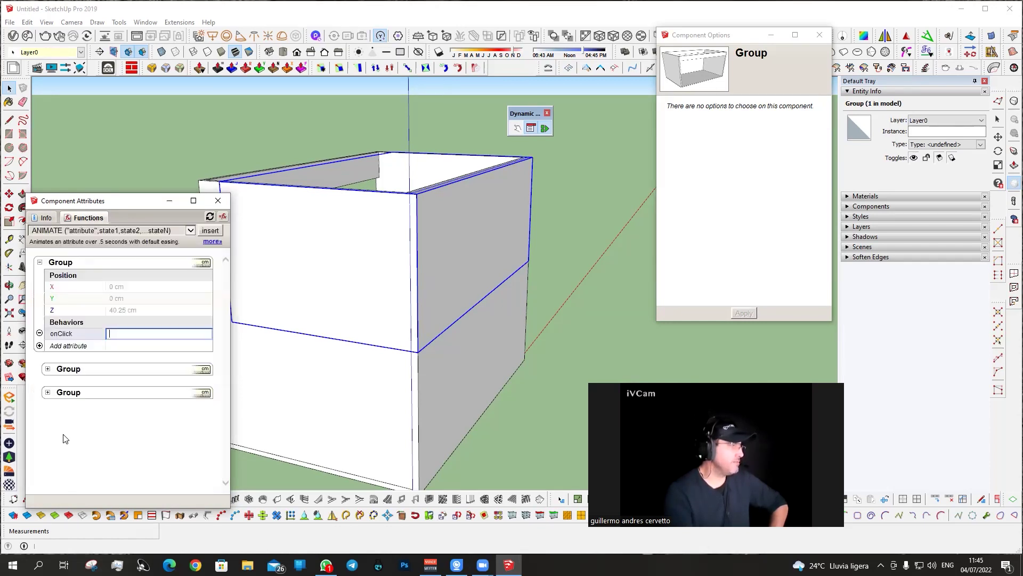
pyautogui.click(204, 233)
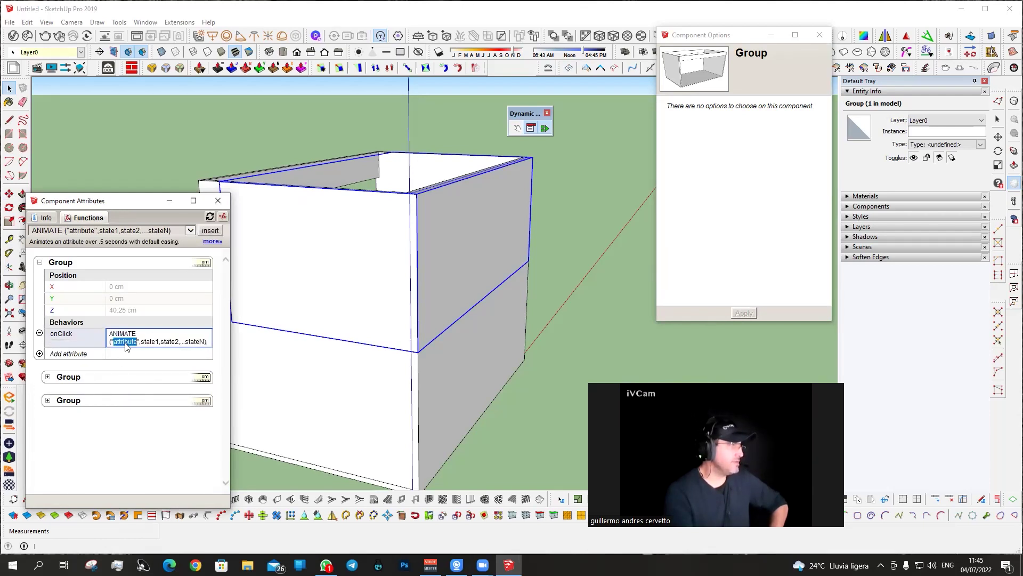
# Complete the formula as ANIMATE("Y",0,-35) and commit it.
pyautogui.write('Y",')
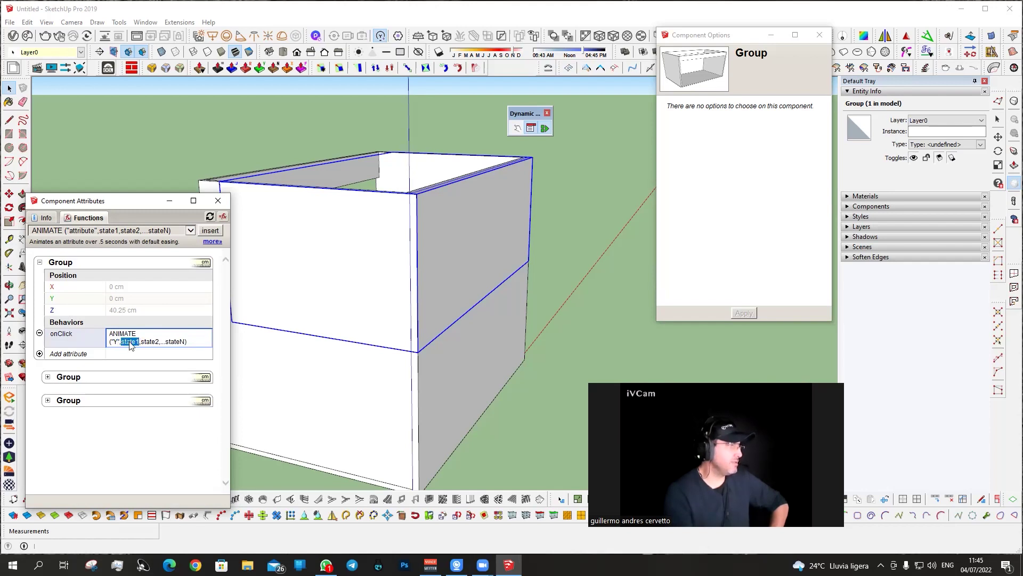
pyautogui.write('0,')
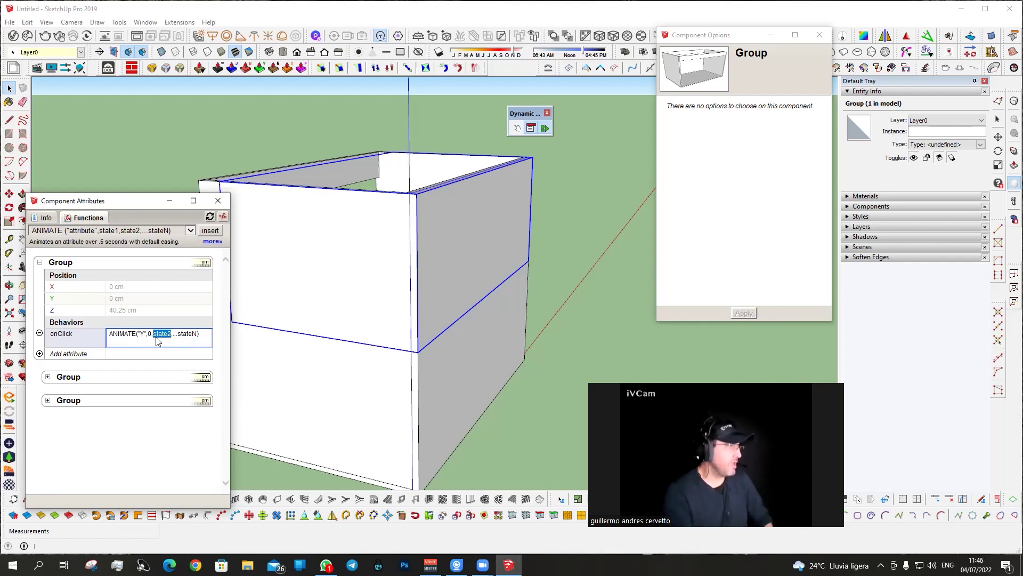
pyautogui.write('-35')
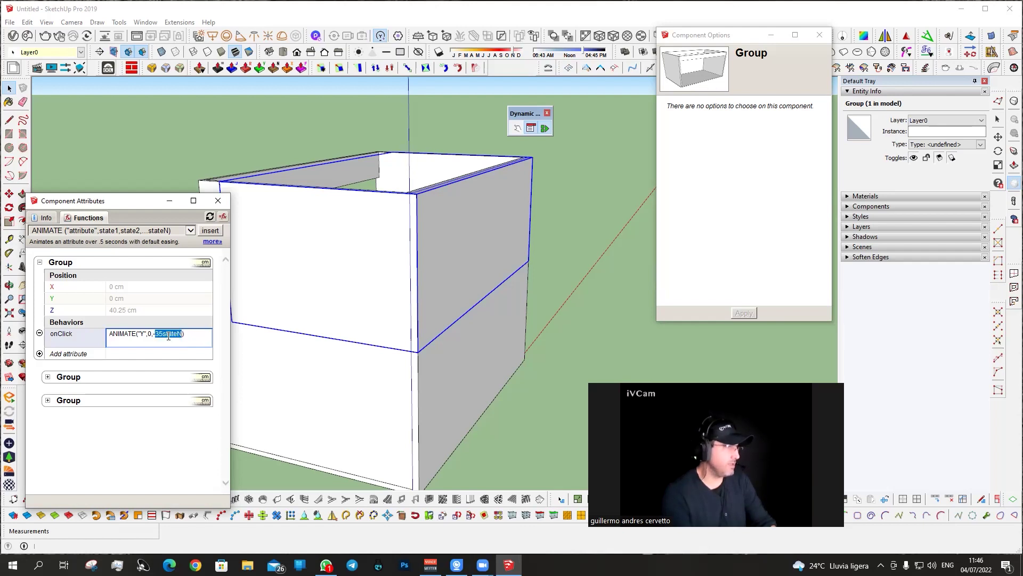
pyautogui.hotkey('ctrl', 'a')
pyautogui.press('Home')
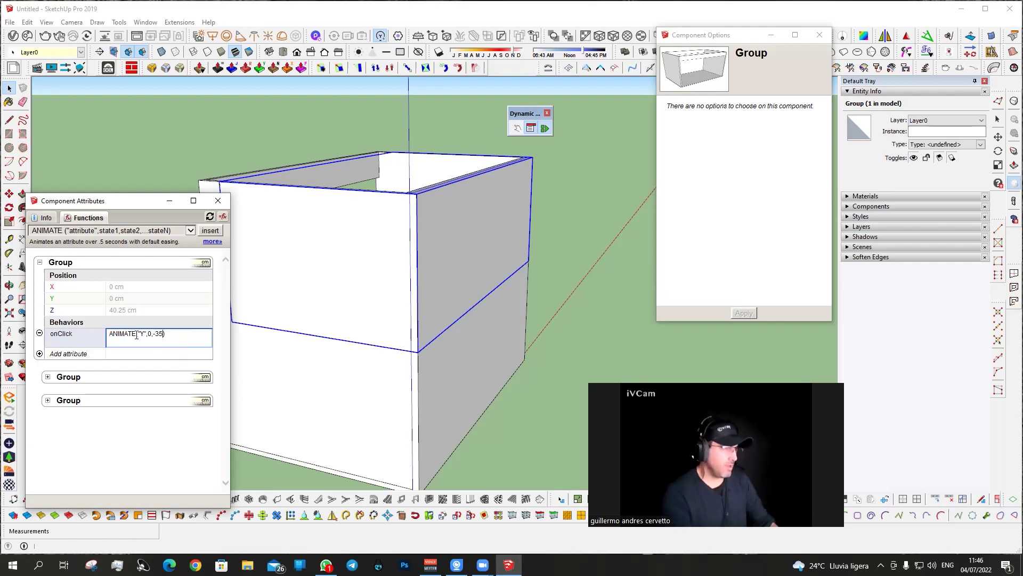
pyautogui.press('Return')
pyautogui.click(515, 132)
pyautogui.click(496, 217)
pyautogui.moveTo(496, 217)
pyautogui.mouseDown(button='middle')
pyautogui.moveTo(548, 295)
pyautogui.moveTo(504, 324)
pyautogui.moveTo(501, 340)
pyautogui.moveTo(437, 258)
pyautogui.moveTo(250, 308)
pyautogui.mouseUp(button='middle')
pyautogui.click(504, 325)
pyautogui.click(501, 340)
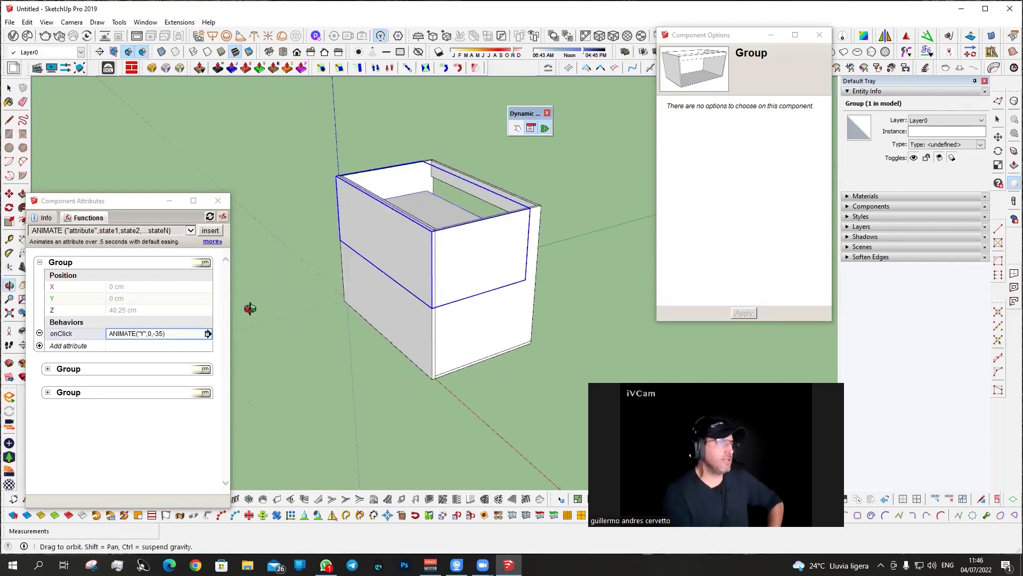
pyautogui.click(402, 244)
pyautogui.click(418, 347)
pyautogui.click(330, 360)
pyautogui.click(363, 277)
pyautogui.moveTo(345, 306); pyautogui.dragTo(422, 323, button='middle')
pyautogui.scroll(-4, 422, 322)
pyautogui.press('space')
pyautogui.moveTo(575, 164); pyautogui.dragTo(230, 399)
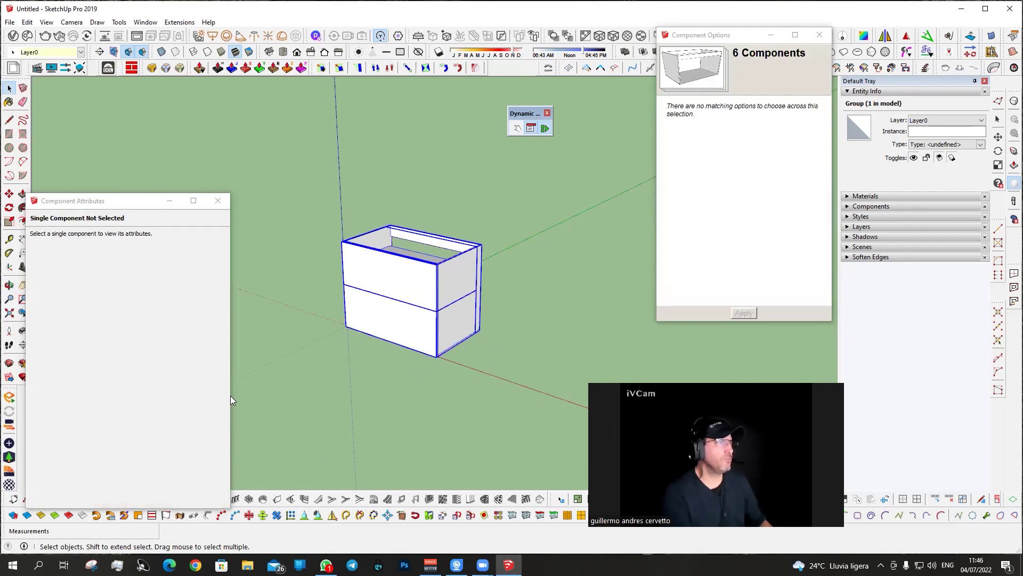
pyautogui.scroll(1, 414, 290)
pyautogui.scroll(3, 410, 291)
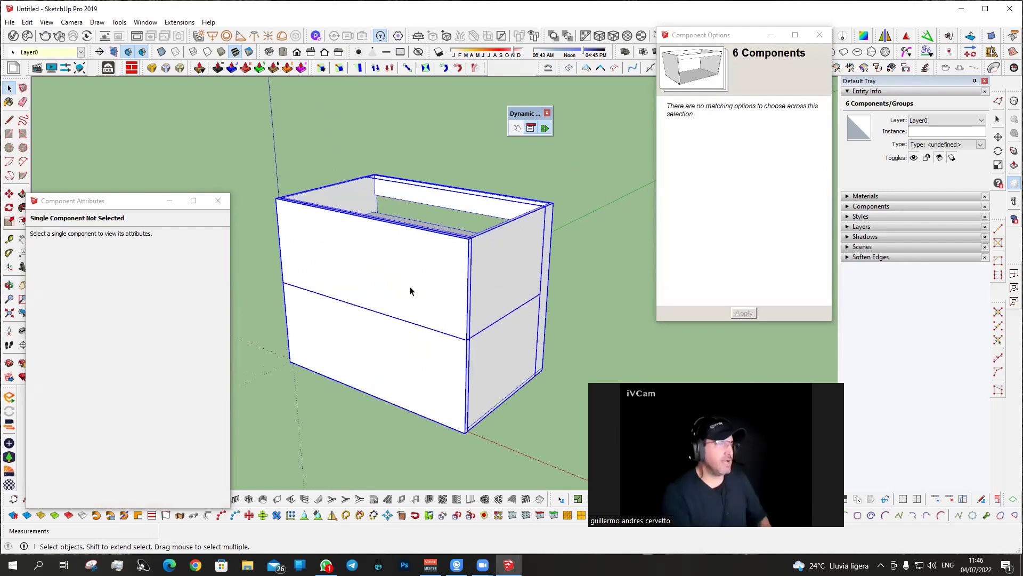
pyautogui.moveTo(411, 290)
pyautogui.mouseDown(button='middle')
pyautogui.moveTo(420, 324)
pyautogui.moveTo(94, 331)
pyautogui.moveTo(415, 255)
pyautogui.moveTo(612, 299)
pyautogui.moveTo(424, 282)
pyautogui.mouseUp(button='middle')
pyautogui.click(399, 237)
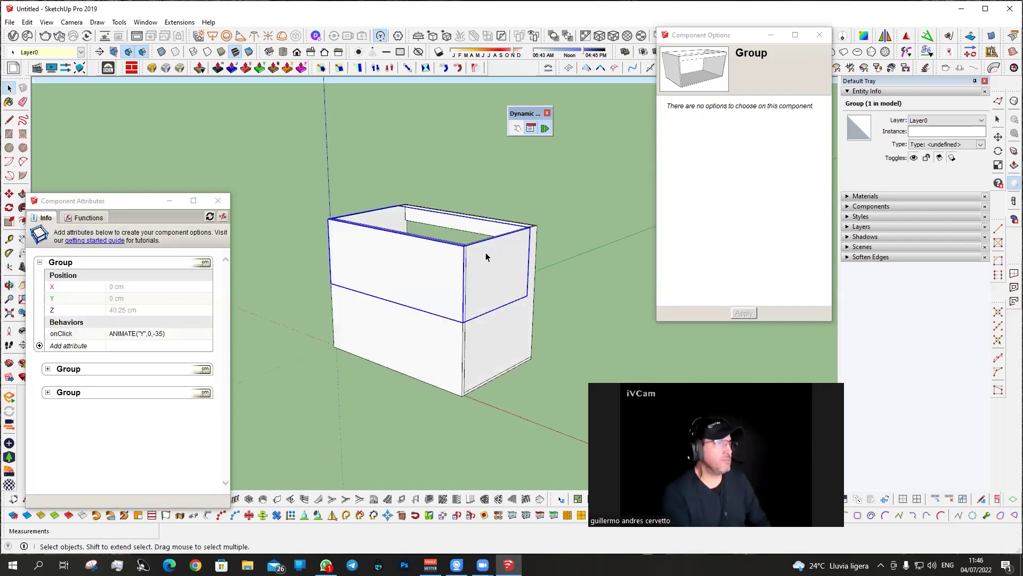
pyautogui.click(517, 128)
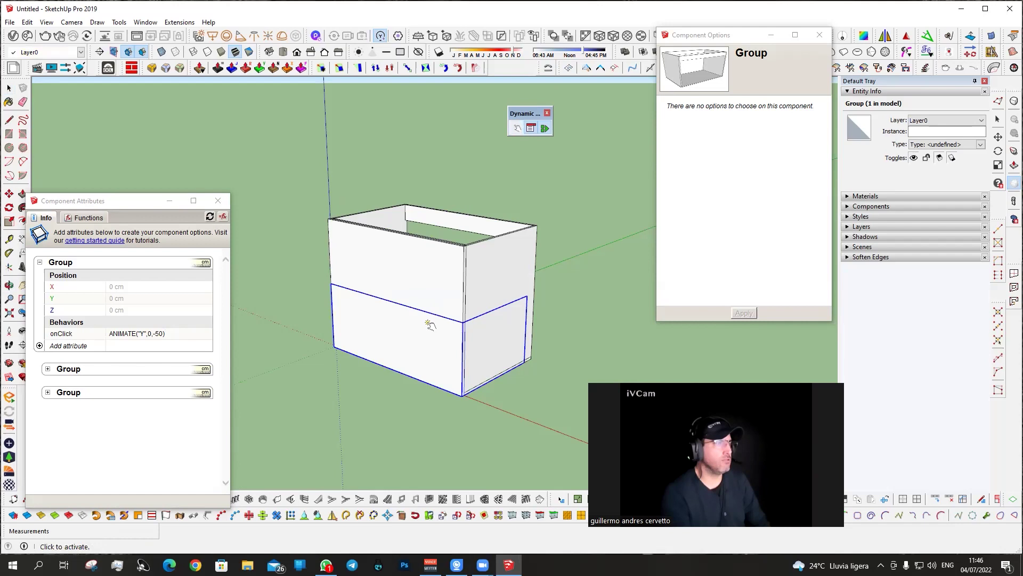
pyautogui.click(429, 324)
pyautogui.click(425, 295)
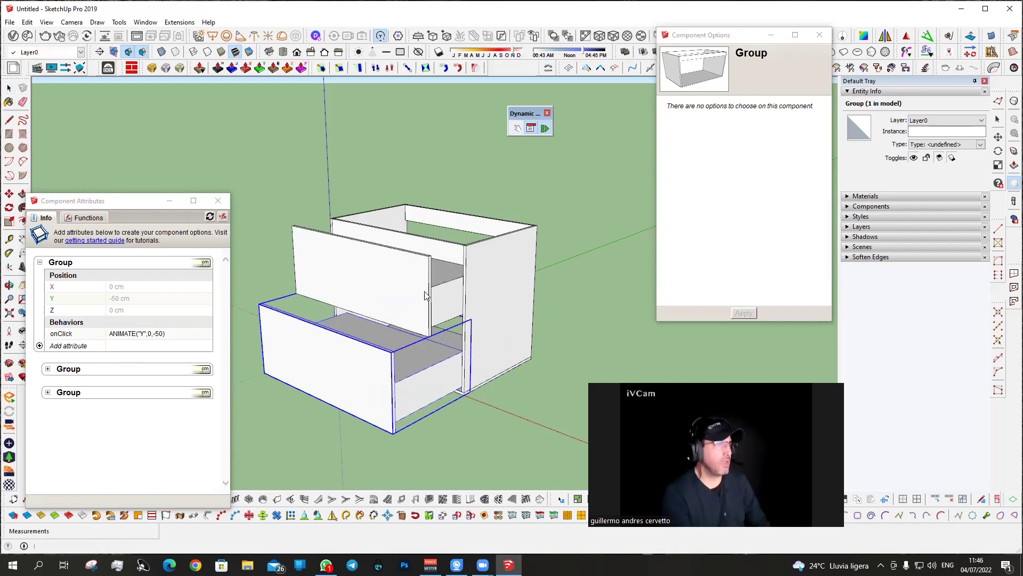
pyautogui.click(388, 393)
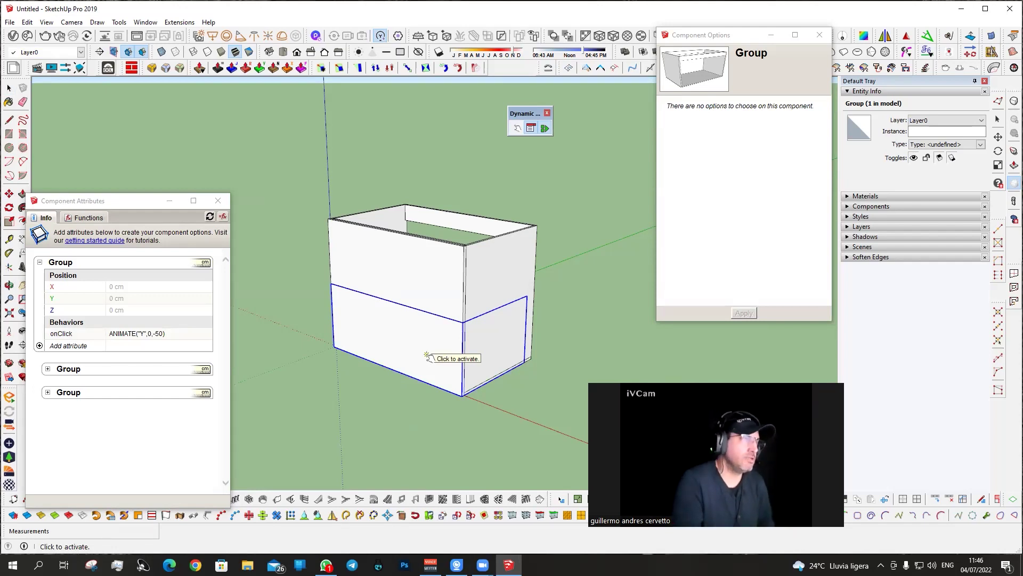
pyautogui.click(433, 302)
pyautogui.click(417, 388)
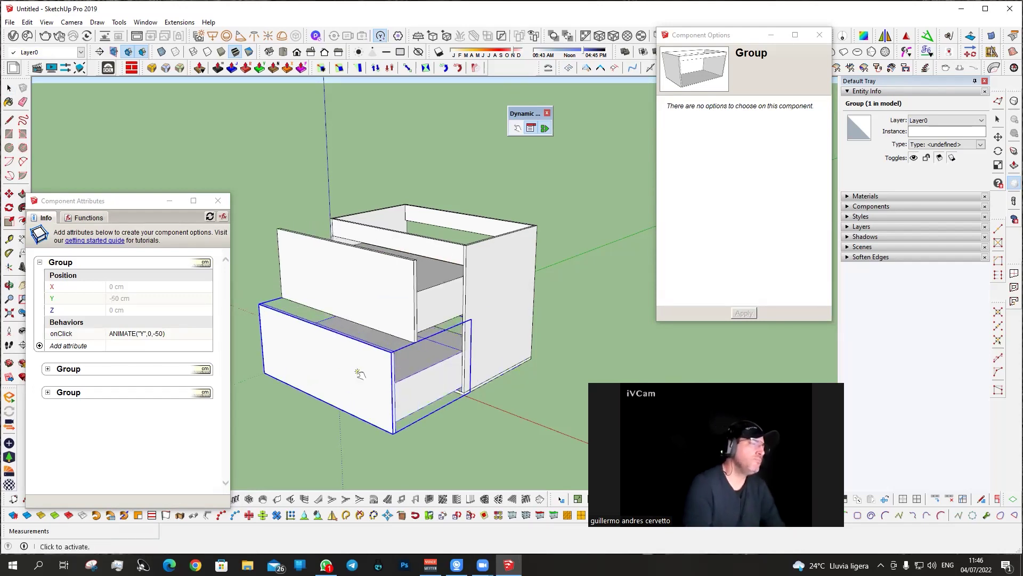
pyautogui.click(390, 293)
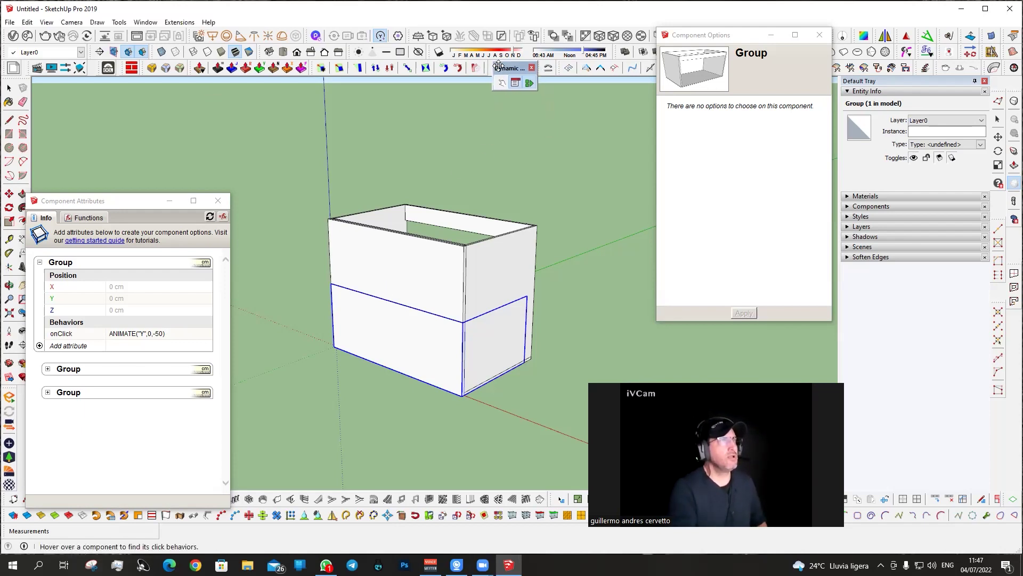
# Delete the upper and lower drawer groups, leaving the carcass empty with nothing selected.
pyautogui.moveTo(514, 113); pyautogui.dragTo(498, 68)
pyautogui.press('o')
pyautogui.moveTo(457, 260); pyautogui.dragTo(444, 292, button='middle')
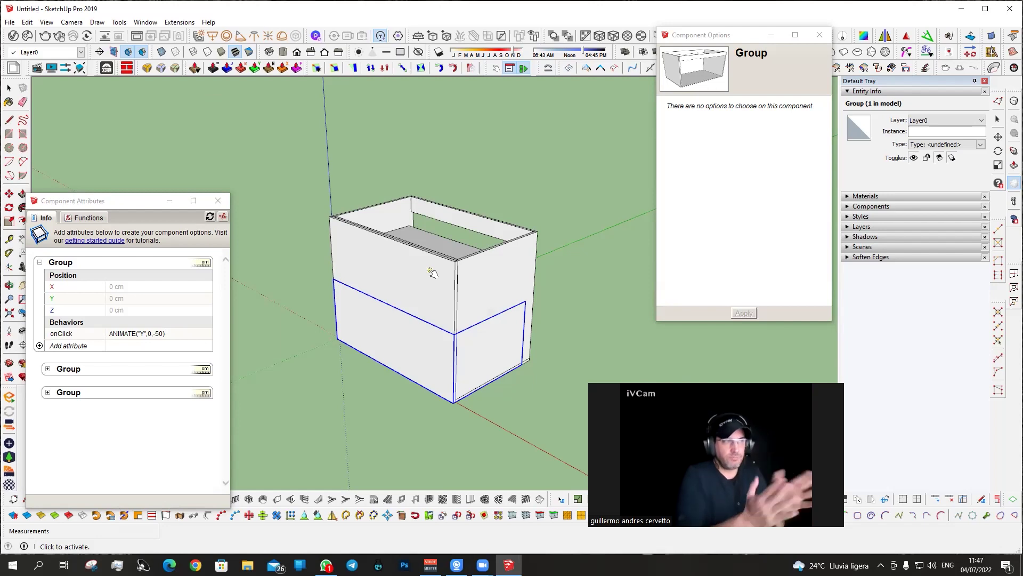
pyautogui.press('space')
pyautogui.click(408, 290)
pyautogui.click(403, 341)
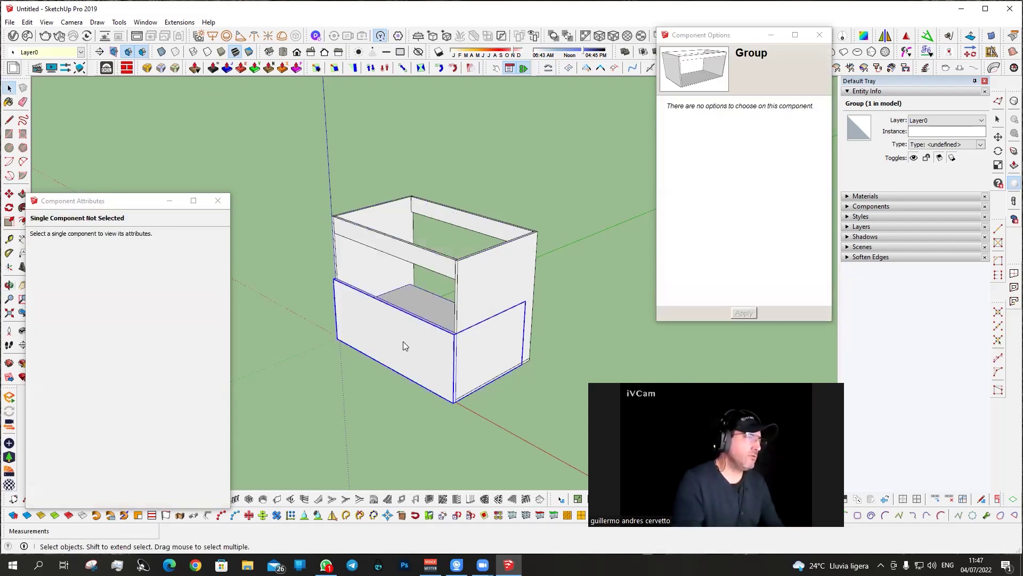
pyautogui.press('Delete')
pyautogui.click(218, 200)
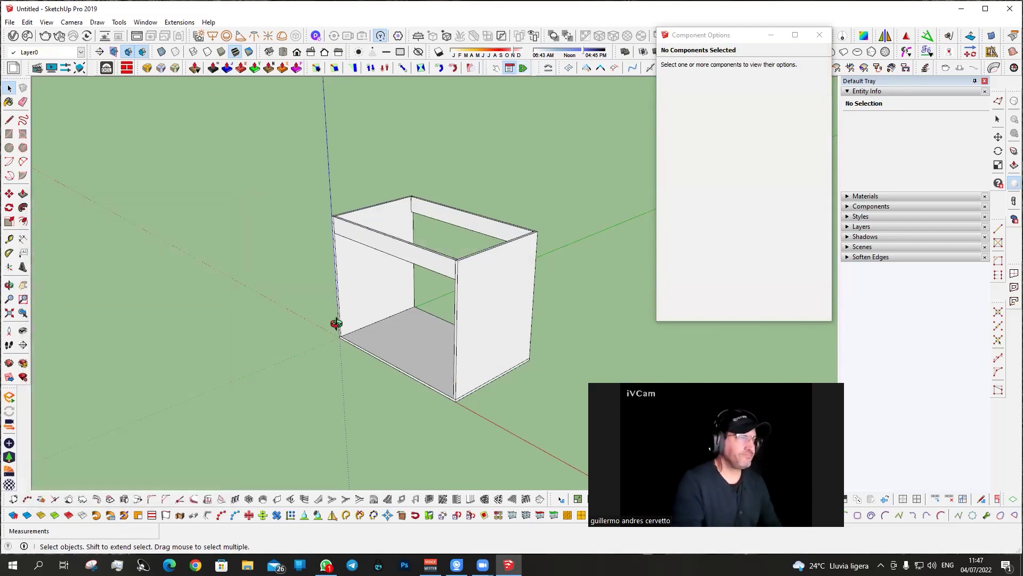
pyautogui.moveTo(336, 323); pyautogui.dragTo(401, 342, button='middle')
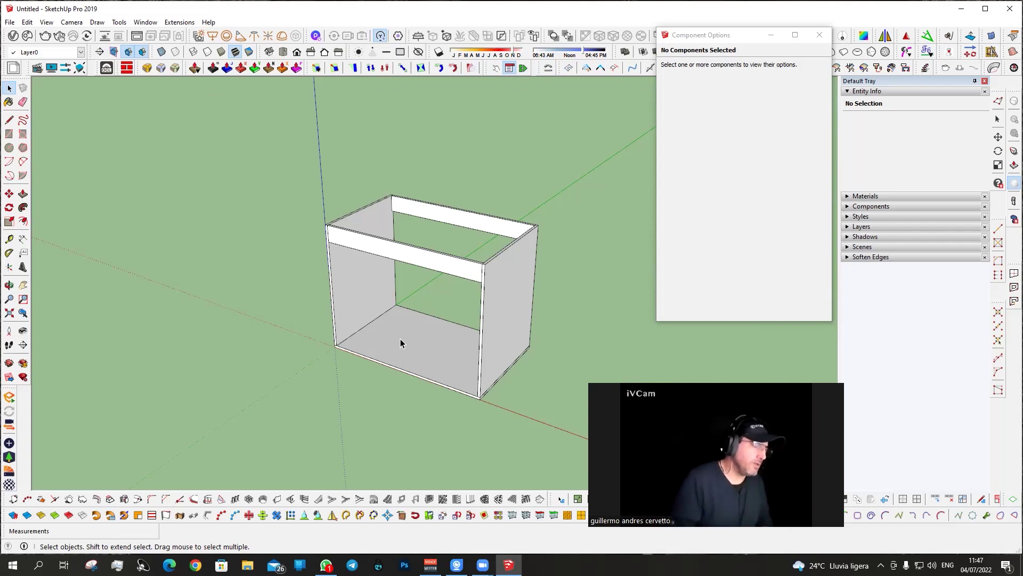
pyautogui.moveTo(446, 360)
pyautogui.mouseDown(button='middle')
pyautogui.moveTo(472, 286)
pyautogui.moveTo(407, 290)
pyautogui.moveTo(395, 311)
pyautogui.mouseUp(button='middle')
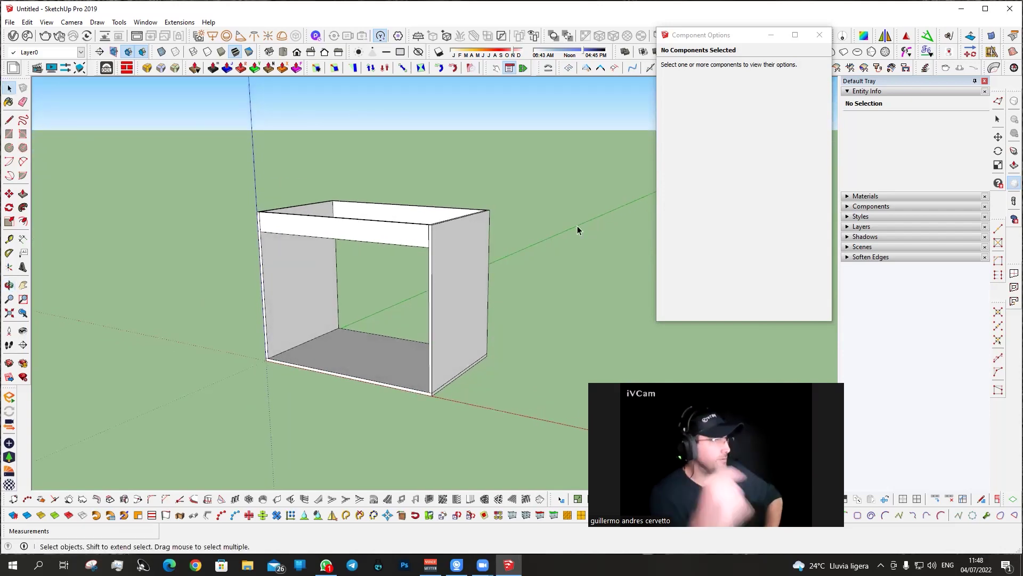
pyautogui.click(442, 239)
pyautogui.moveTo(442, 239); pyautogui.dragTo(505, 343, button='middle')
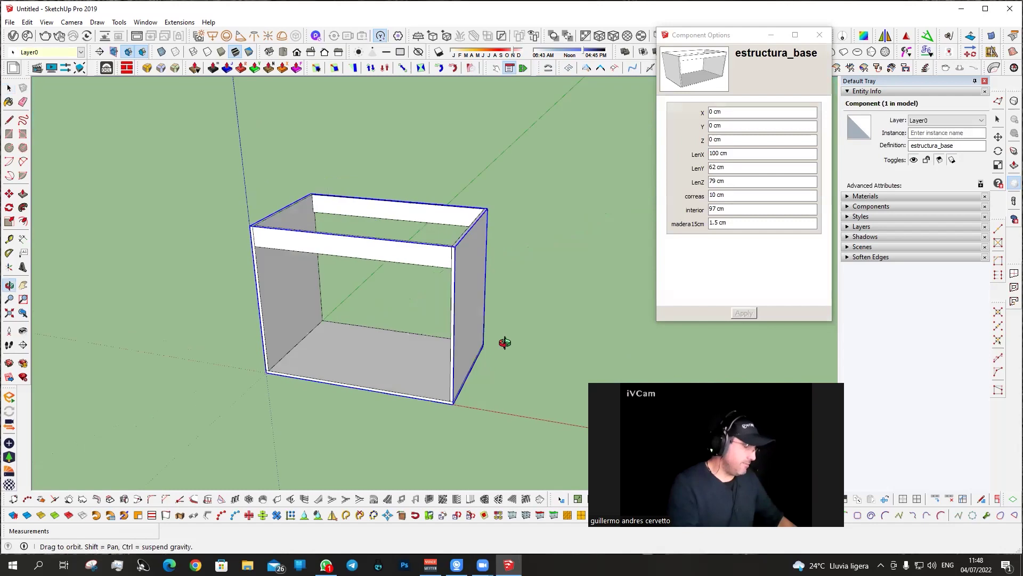
pyautogui.press('s')
pyautogui.click(469, 298)
pyautogui.click(346, 463)
pyautogui.press('space')
pyautogui.click(496, 280)
pyautogui.click(397, 283)
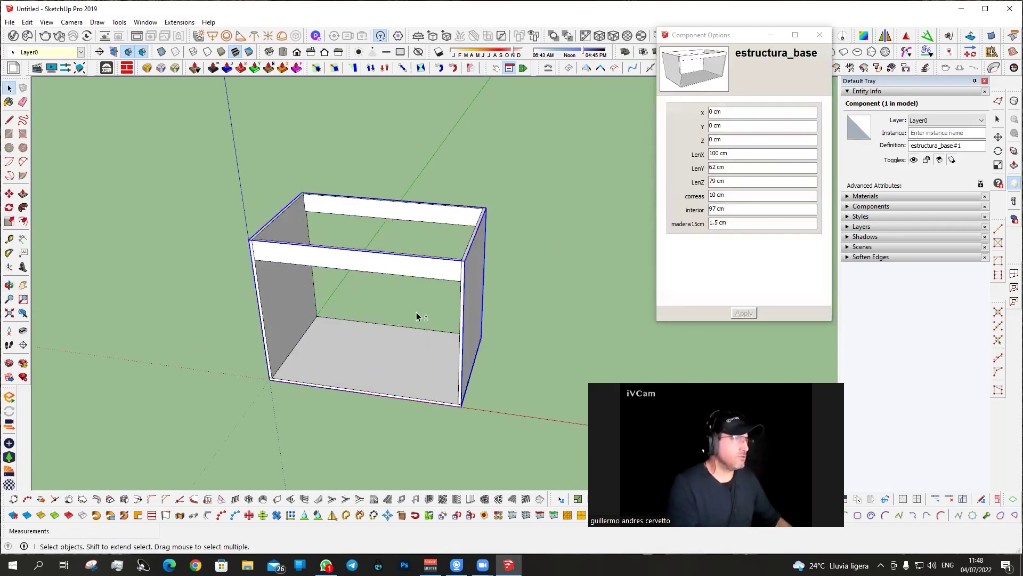
pyautogui.press('m')
pyautogui.press('ctrl')
pyautogui.click(441, 266)
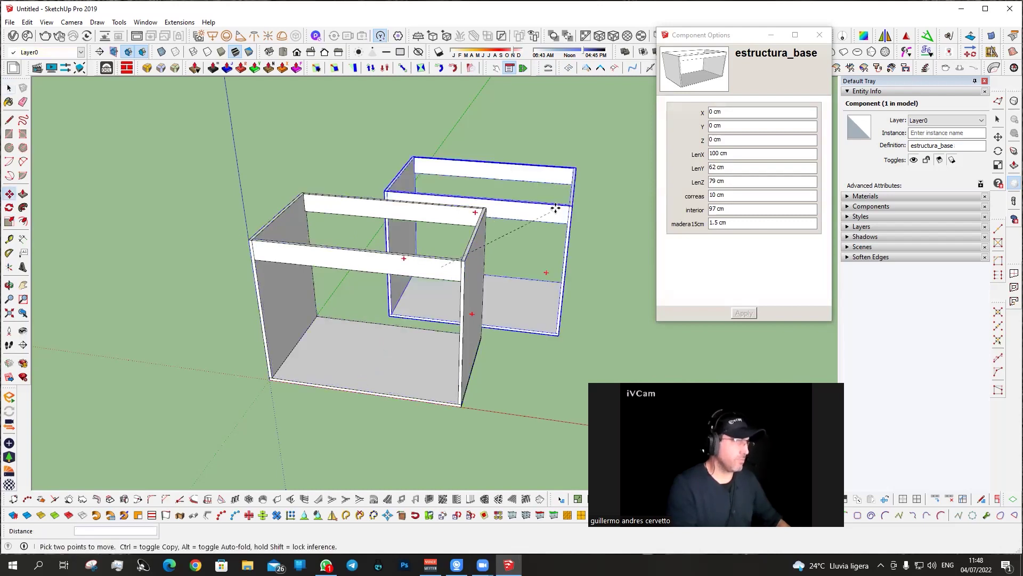
pyautogui.press('Escape')
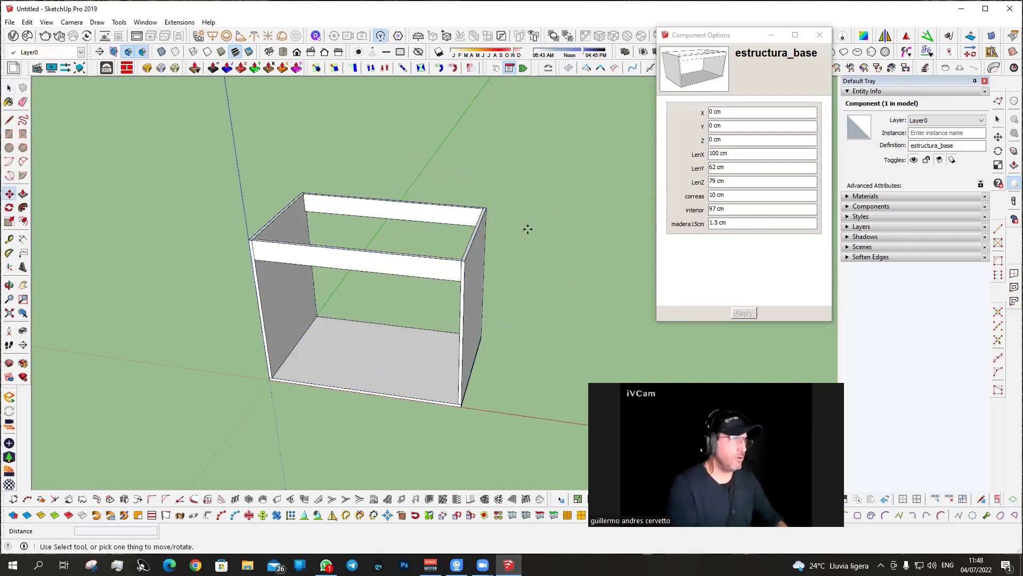
pyautogui.click(461, 270)
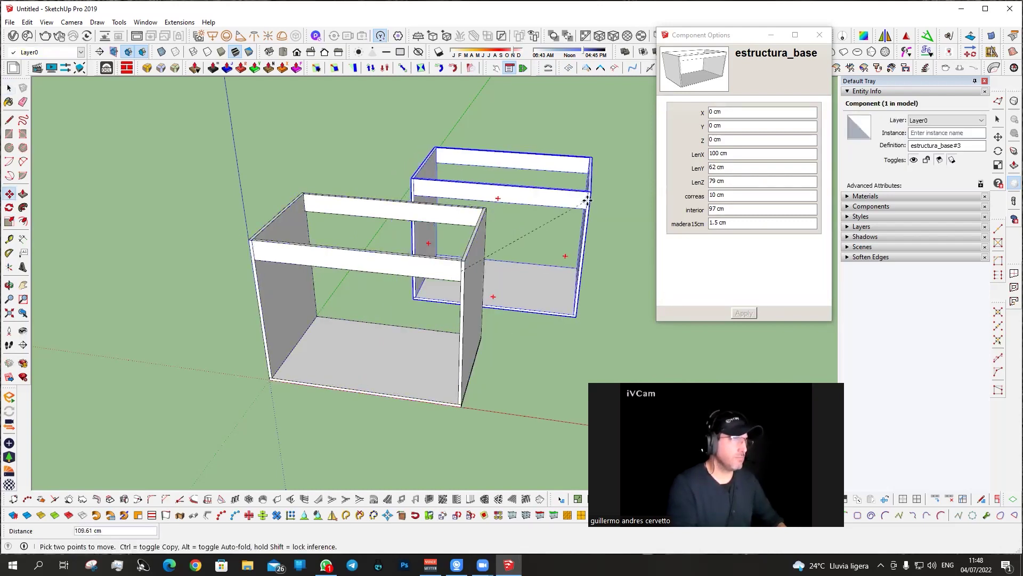
pyautogui.press('Escape')
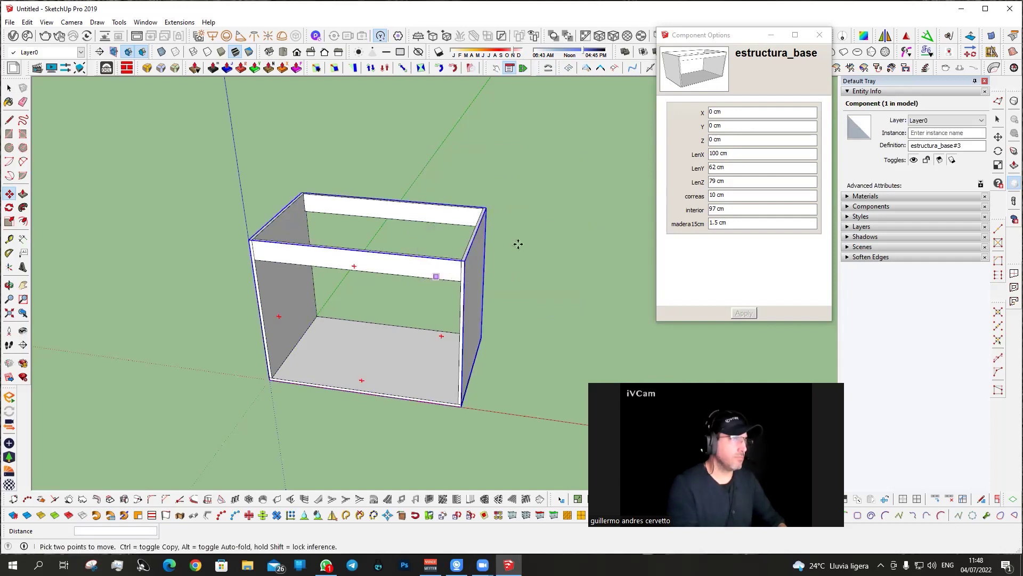
pyautogui.click(436, 277)
pyautogui.press('Escape')
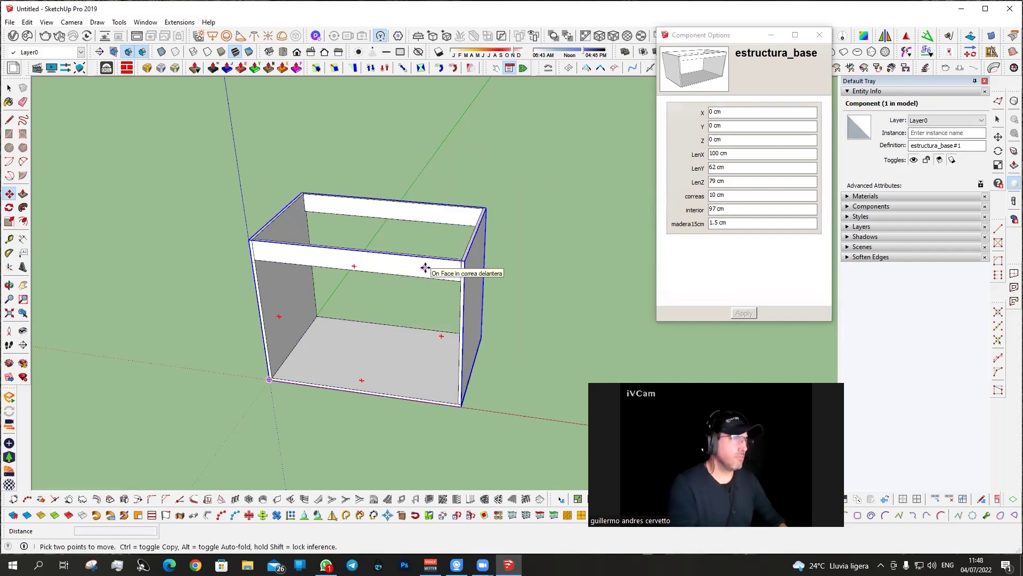
pyautogui.click(452, 268)
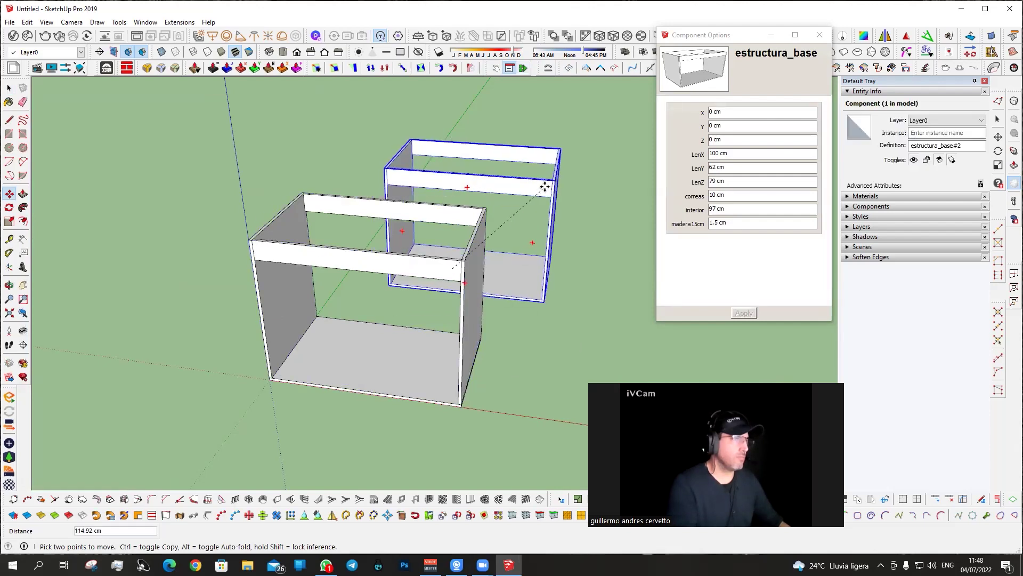
pyautogui.press('Escape')
pyautogui.press('space')
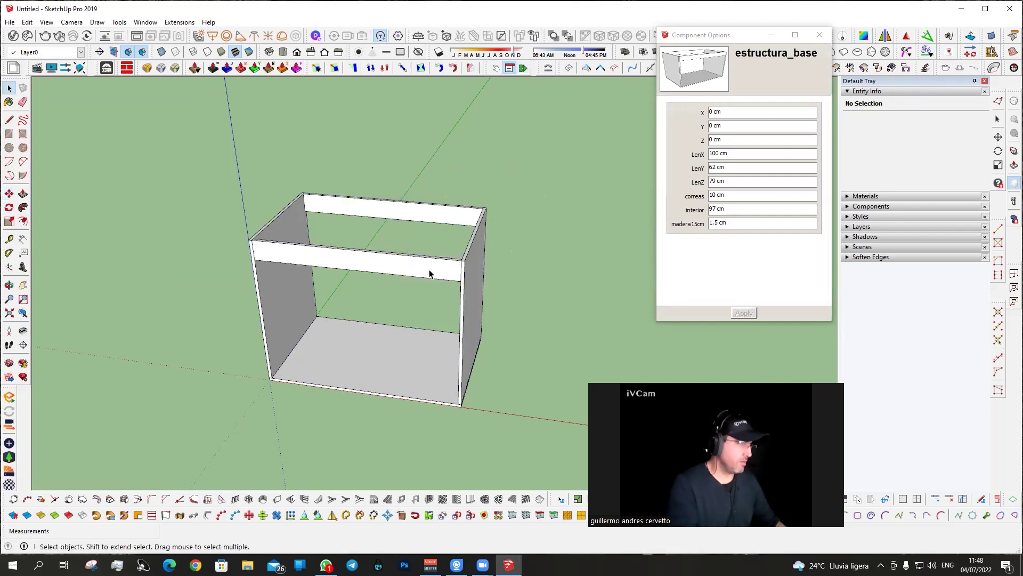
pyautogui.press('m')
pyautogui.press('ctrl')
pyautogui.click(428, 270)
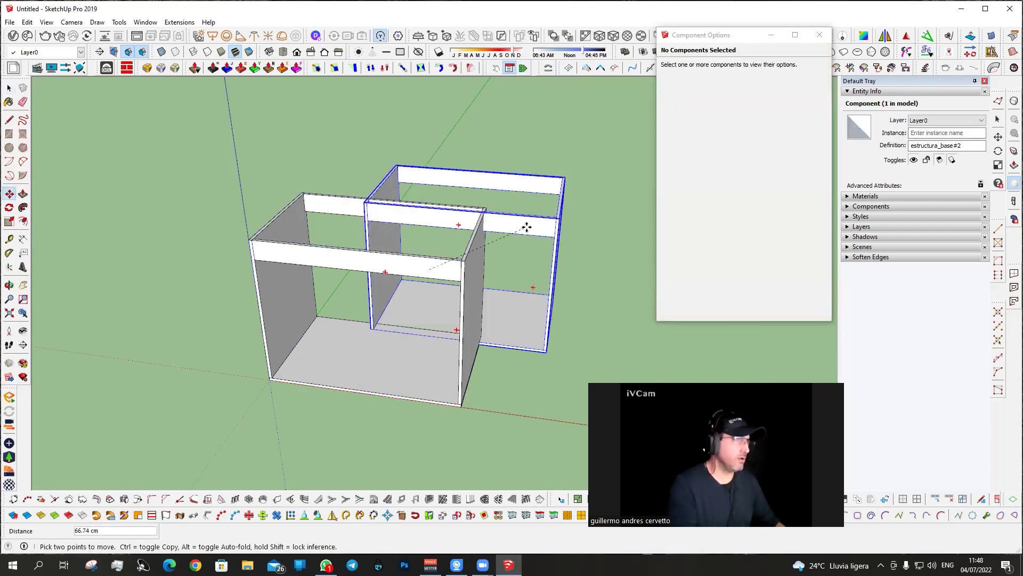
pyautogui.press('Escape')
pyautogui.press('space')
# Try a 60 cm LenX width on the cabinet, then restore it to 100 cm.
pyautogui.click(478, 279)
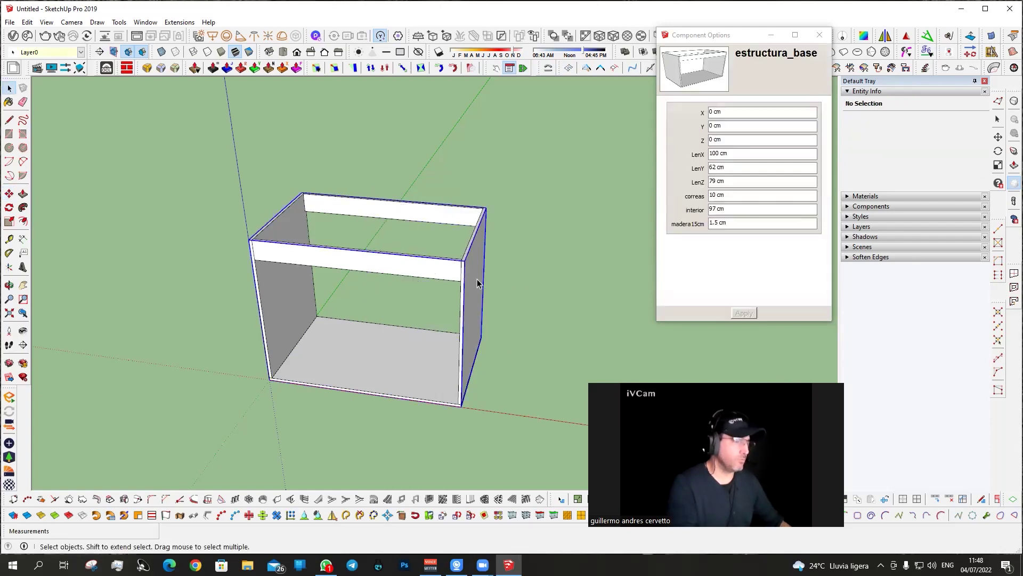
pyautogui.doubleClick(723, 154)
pyautogui.write('60 cm')
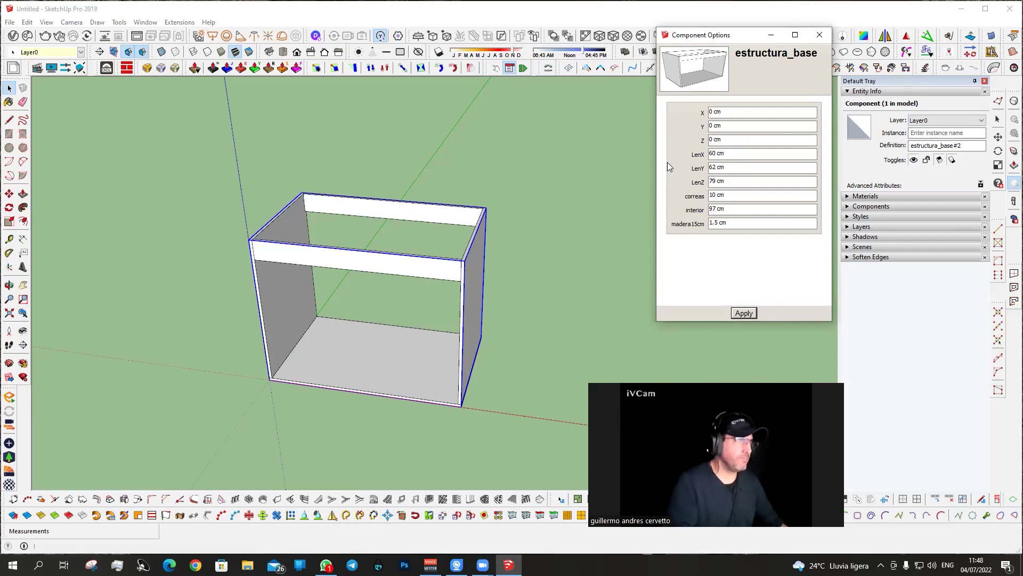
pyautogui.press('Return')
pyautogui.click(476, 250)
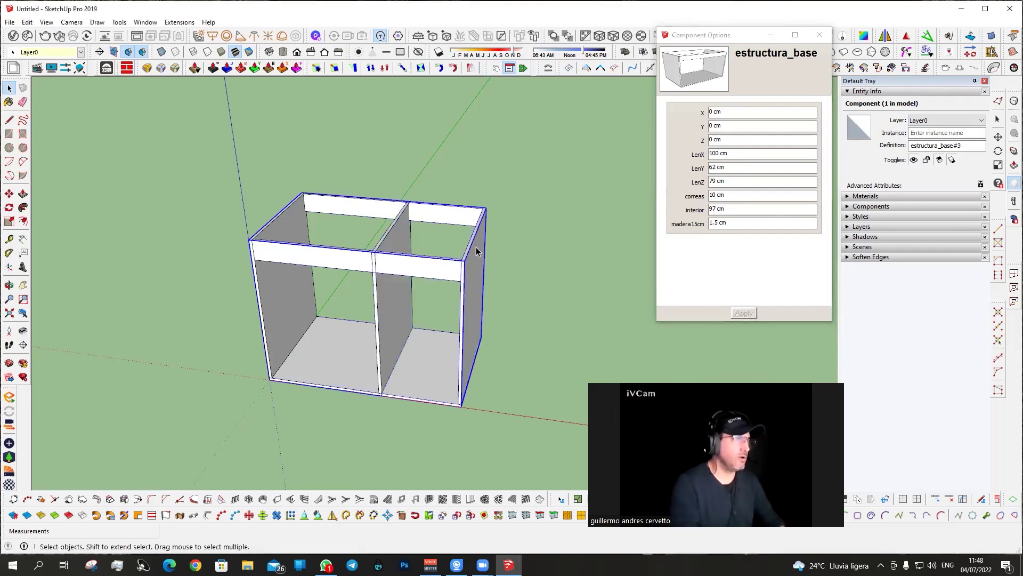
pyautogui.hotkey('ctrl', 'z')
pyautogui.click(382, 269)
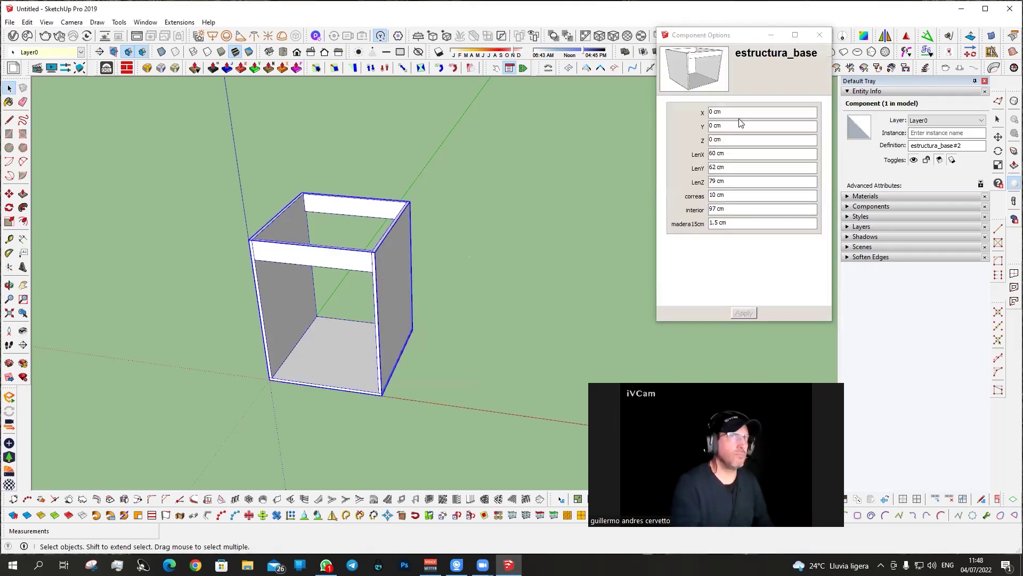
pyautogui.doubleClick(737, 155)
pyautogui.write('100')
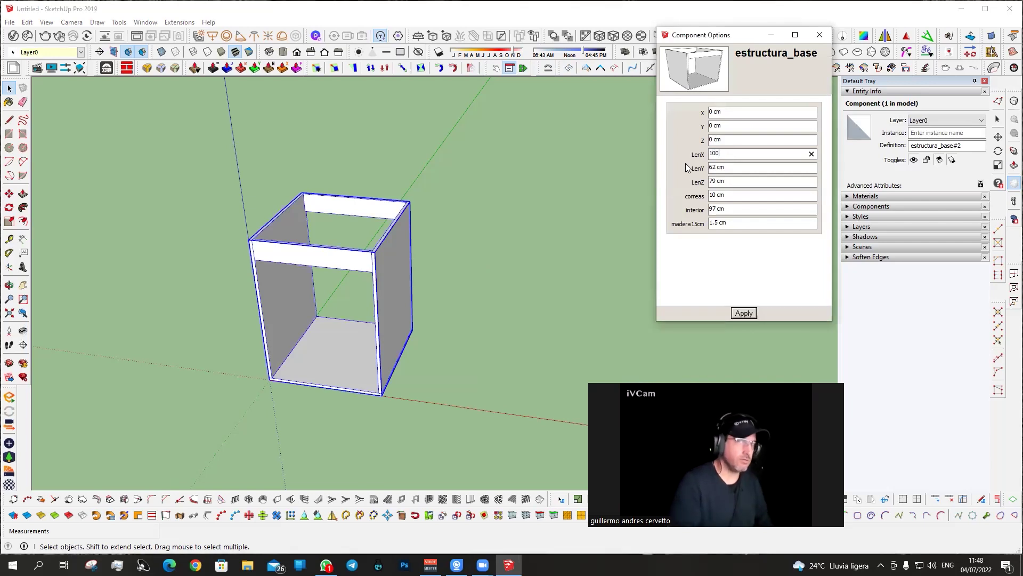
pyautogui.press('Return')
# Test-scale the cabinet's height down to 39.5 cm, then undo it.
pyautogui.moveTo(497, 194)
pyautogui.mouseDown(button='middle')
pyautogui.moveTo(187, 324)
pyautogui.moveTo(468, 212)
pyautogui.moveTo(688, 301)
pyautogui.mouseUp(button='middle')
pyautogui.moveTo(327, 318)
pyautogui.mouseDown(button='middle')
pyautogui.moveTo(438, 299)
pyautogui.moveTo(549, 219)
pyautogui.moveTo(402, 213)
pyautogui.moveTo(516, 258)
pyautogui.moveTo(494, 230)
pyautogui.moveTo(525, 235)
pyautogui.moveTo(468, 229)
pyautogui.mouseUp(button='middle')
pyautogui.press('s')
pyautogui.moveTo(422, 206)
pyautogui.mouseDown()
pyautogui.moveTo(406, 279)
pyautogui.moveTo(423, 322)
pyautogui.mouseUp()
pyautogui.scroll(3, 432, 400)
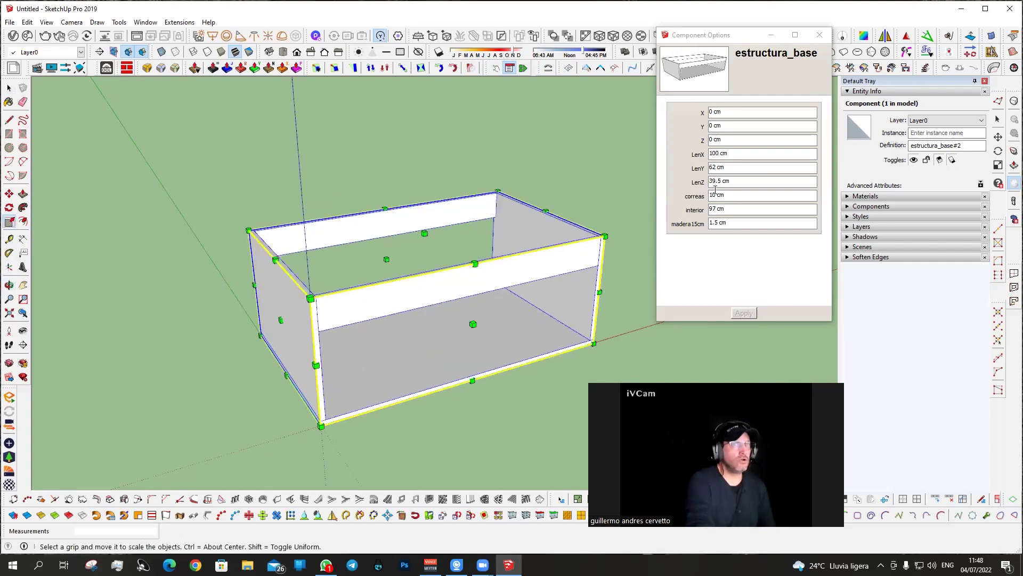
pyautogui.hotkey('ctrl', 'z')
pyautogui.moveTo(418, 263); pyautogui.dragTo(533, 214, button='middle')
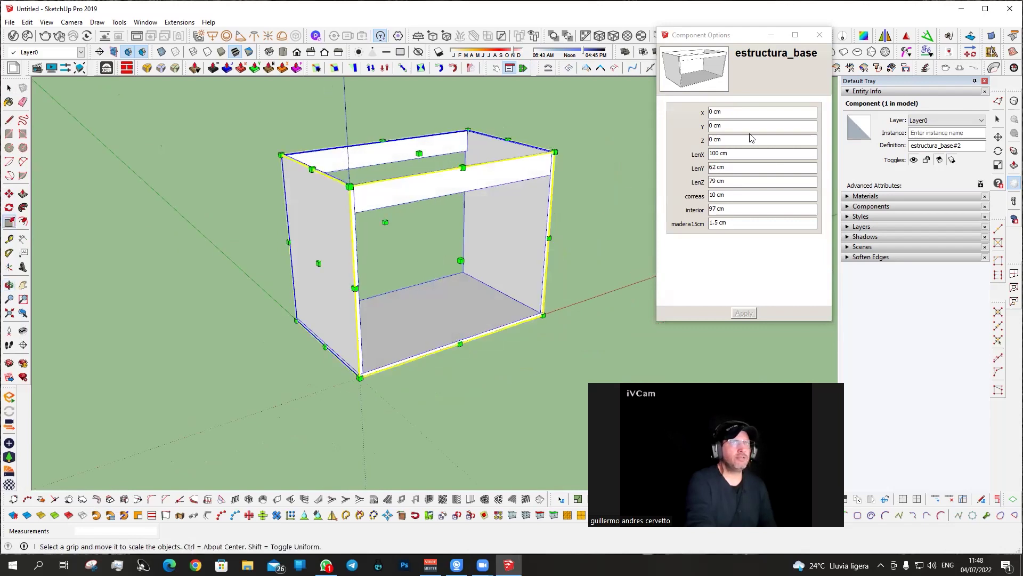
# Enter 0 cm for the carcass's X, Y and Z position options.
pyautogui.click(731, 113)
pyautogui.press('Tab')
pyautogui.press('Tab')
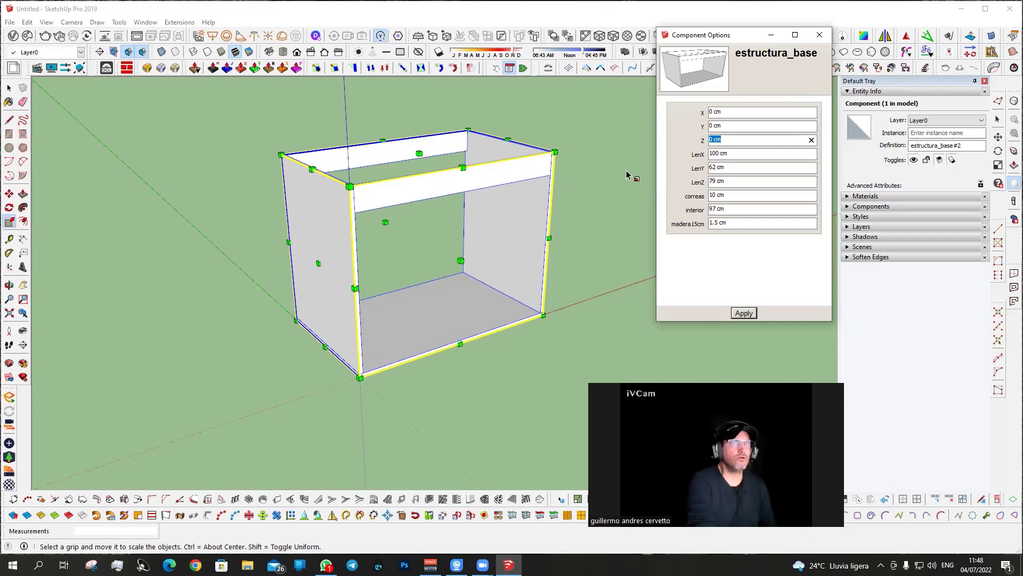
pyautogui.scroll(-1, 449, 359)
pyautogui.scroll(-3, 449, 359)
pyautogui.press('space')
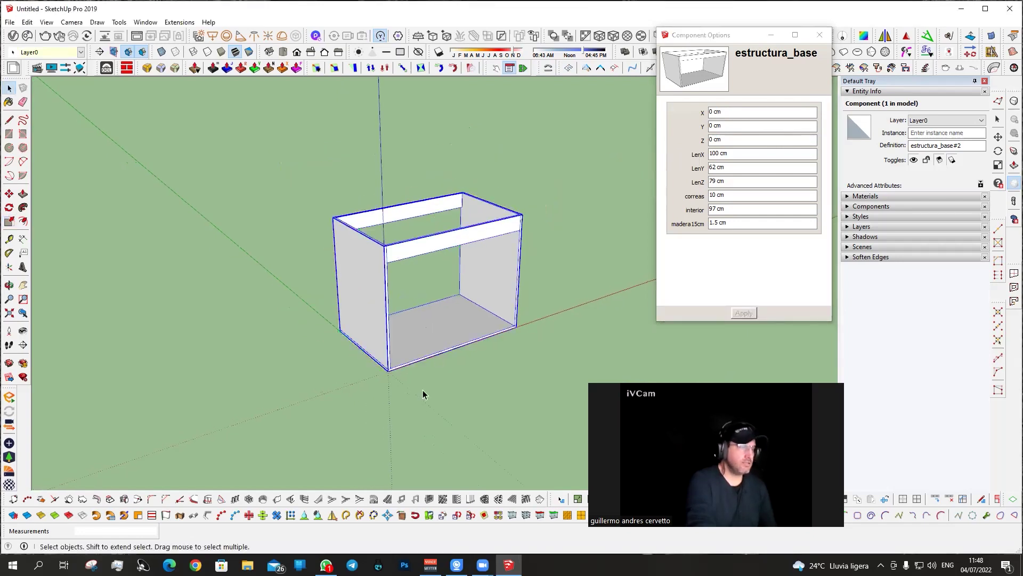
# Move the cabinet back to the axis origin and open its Component Attributes from the context menu.
pyautogui.press('m')
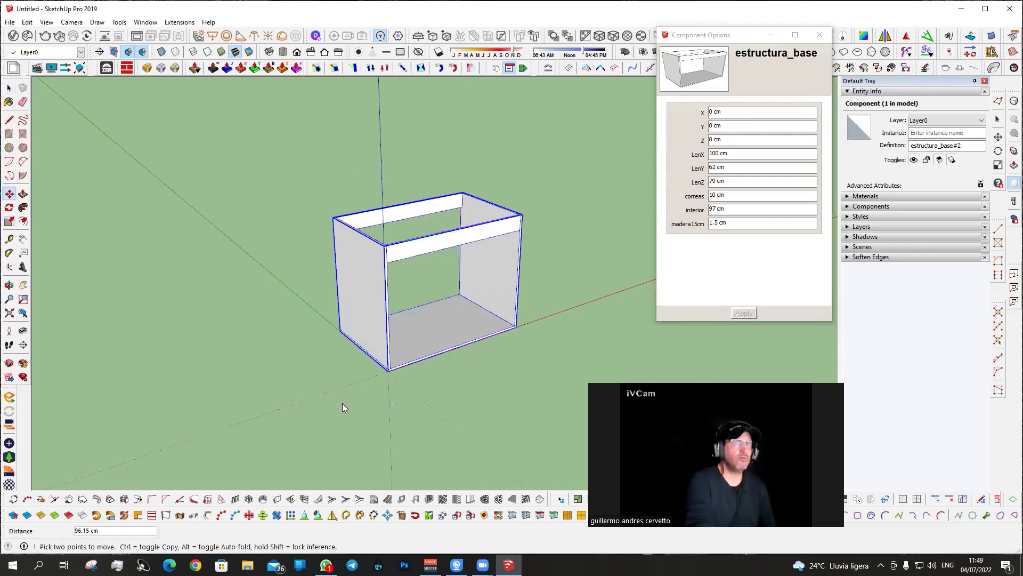
pyautogui.click(368, 388)
pyautogui.press('Escape')
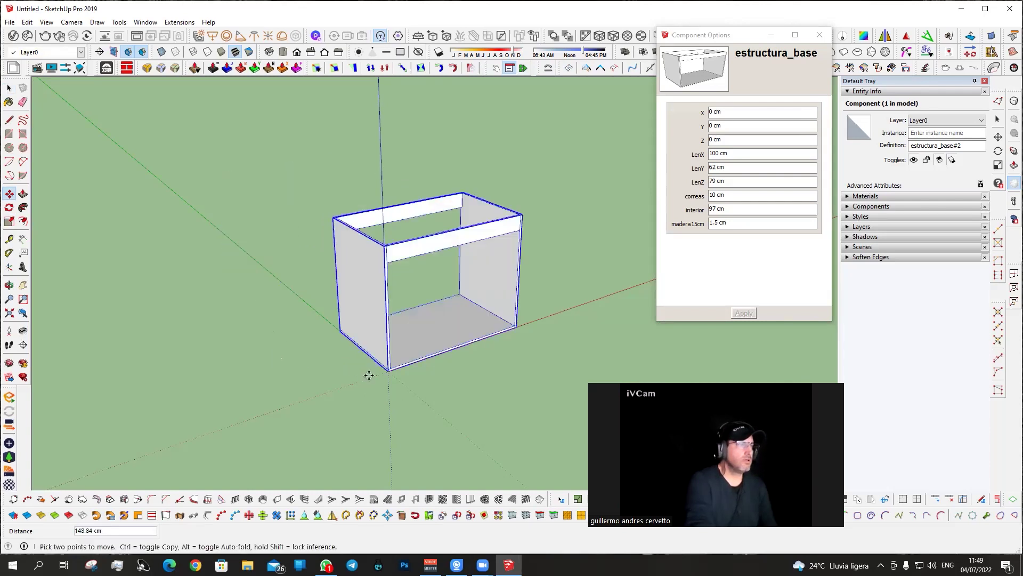
pyautogui.click(723, 112)
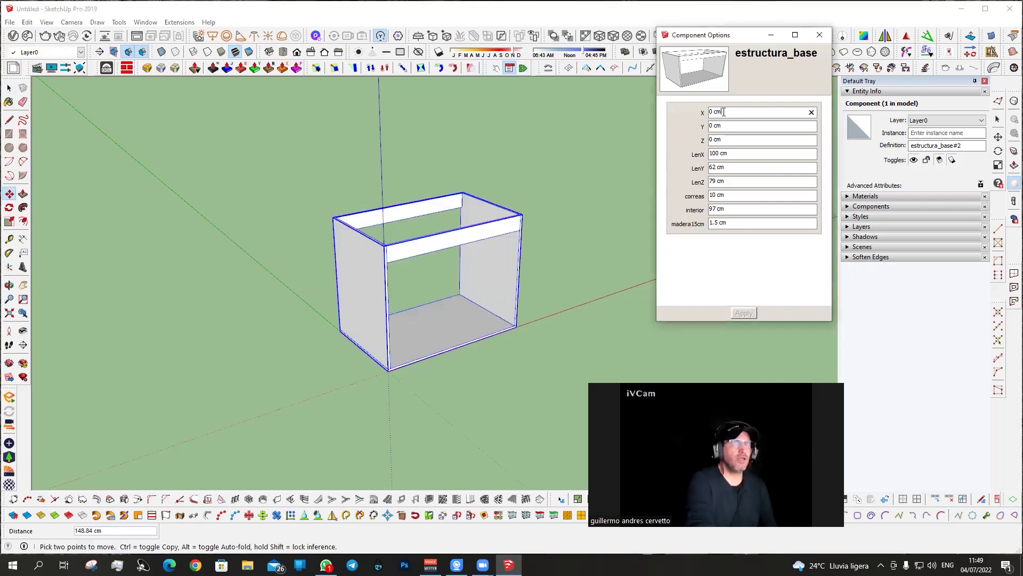
pyautogui.rightClick(448, 248)
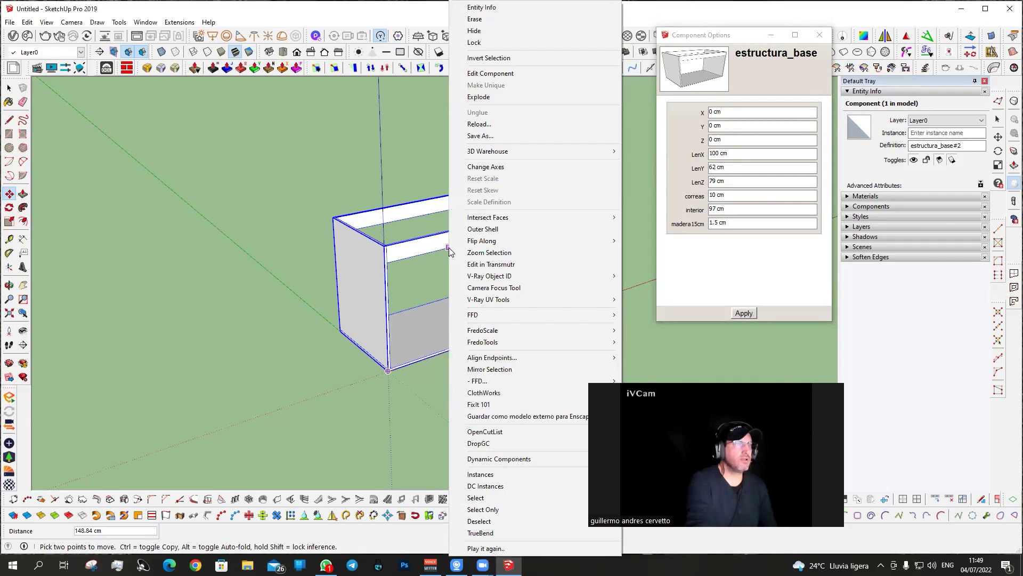
pyautogui.click(363, 406)
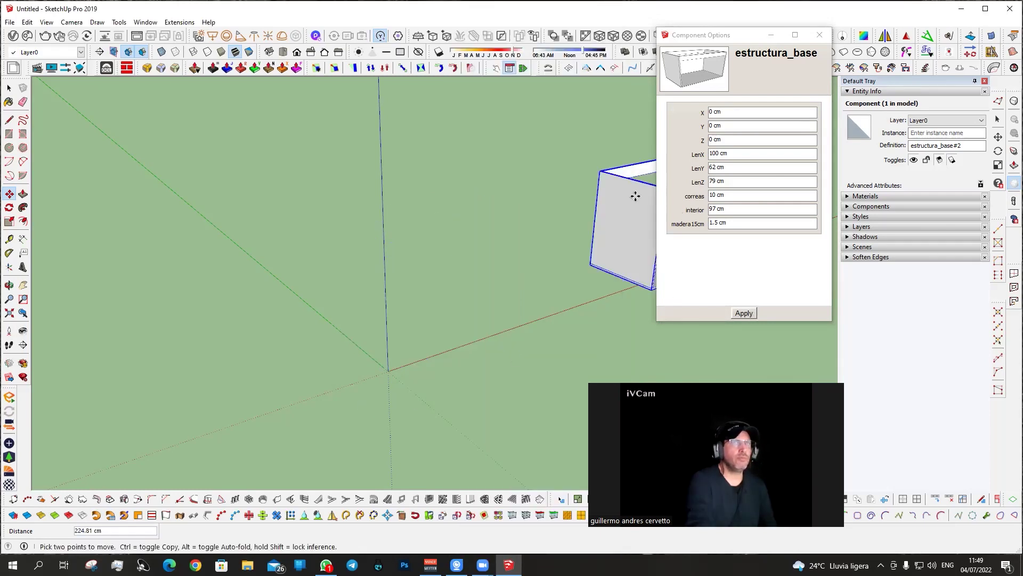
pyautogui.click(482, 373)
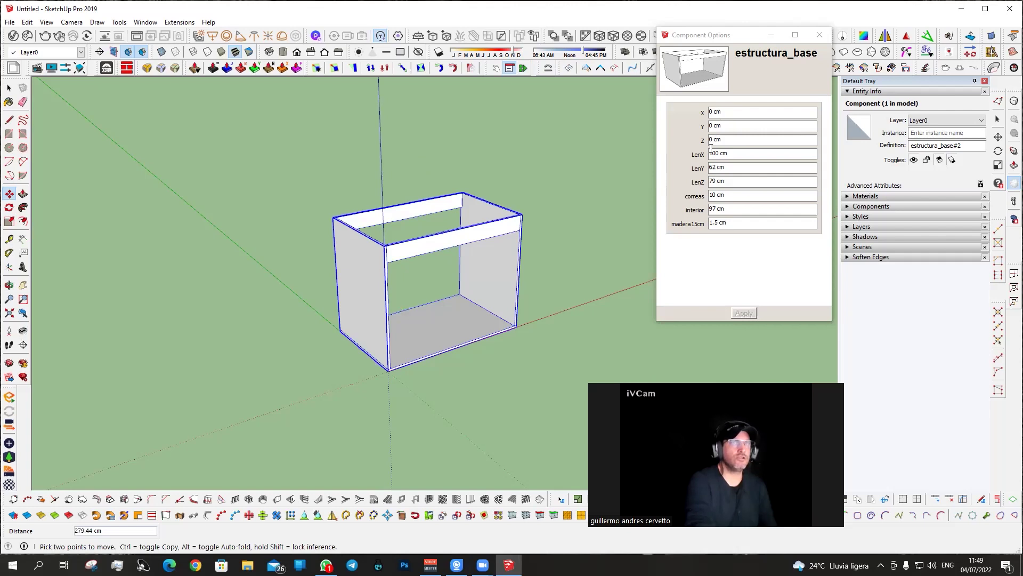
pyautogui.scroll(2, 425, 303)
pyautogui.press('space')
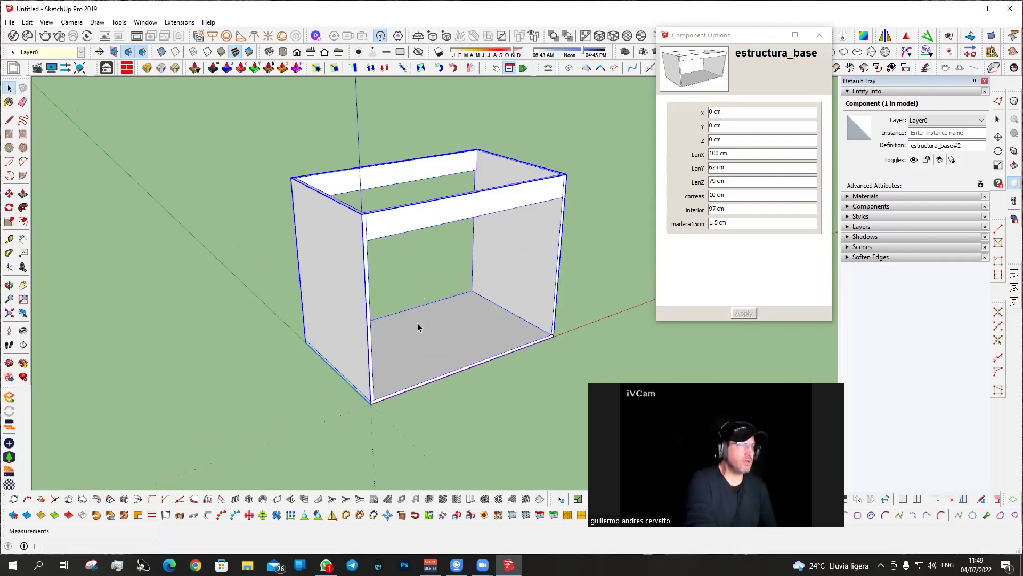
pyautogui.rightClick(418, 324)
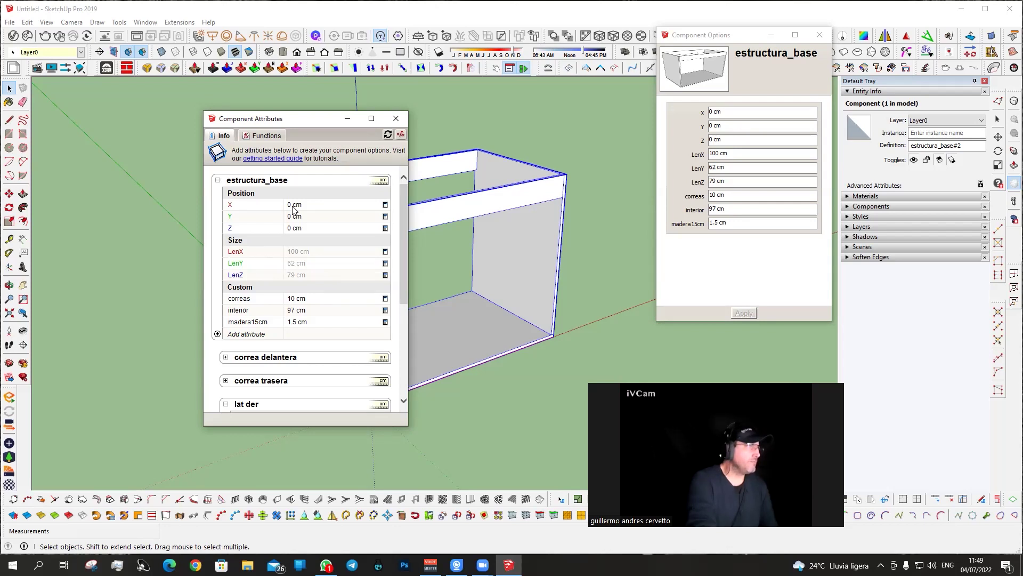
# Clear the X, Y and Z position attributes, confirming each with Aceptar, and close the window.
pyautogui.click(217, 204)
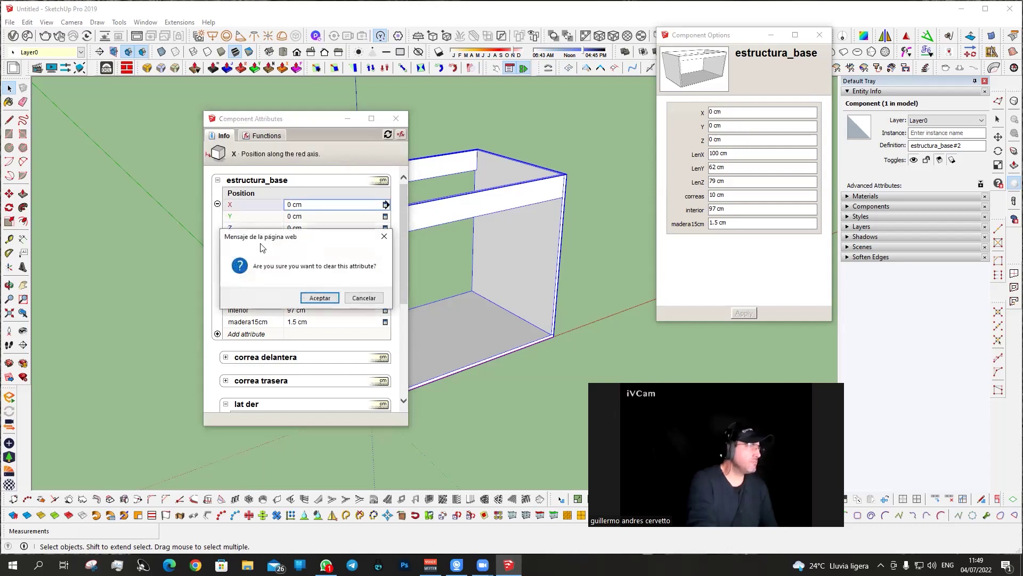
pyautogui.click(314, 296)
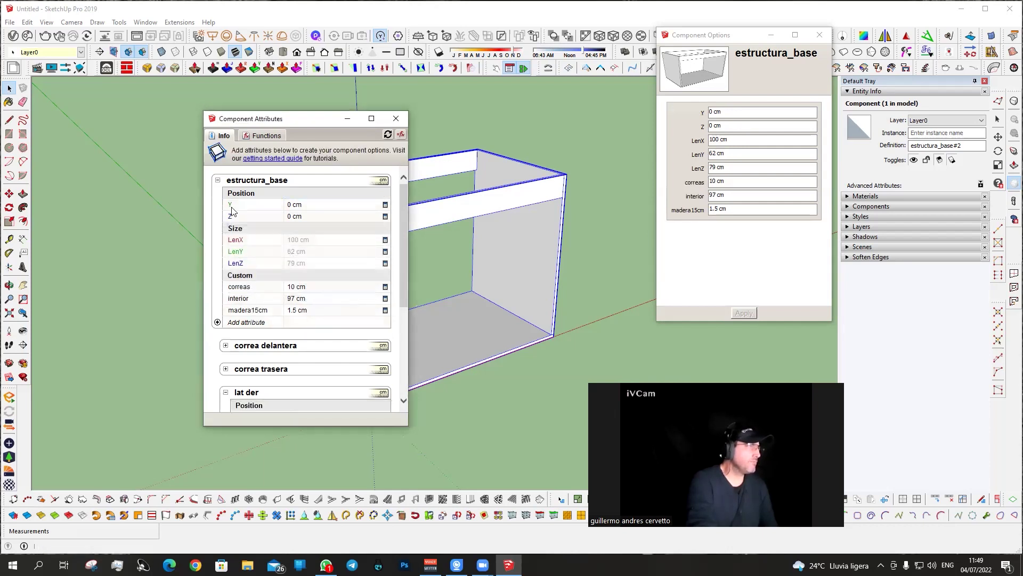
pyautogui.click(218, 204)
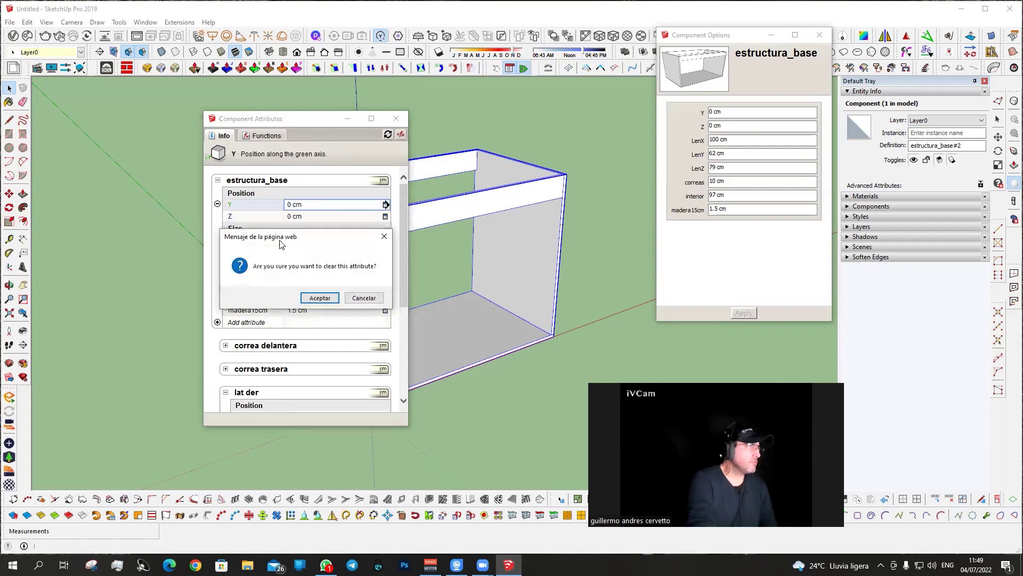
pyautogui.click(320, 298)
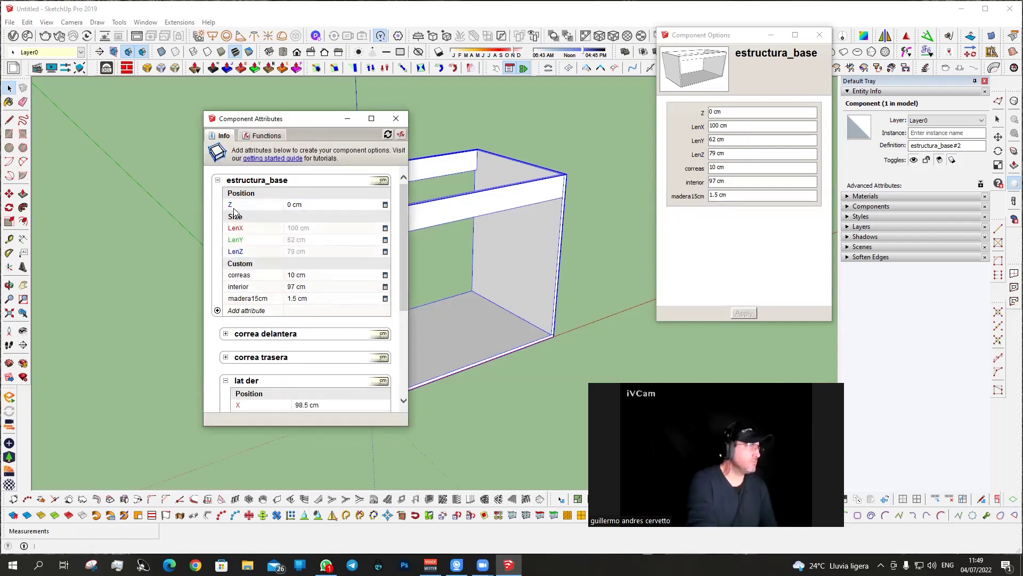
pyautogui.click(217, 204)
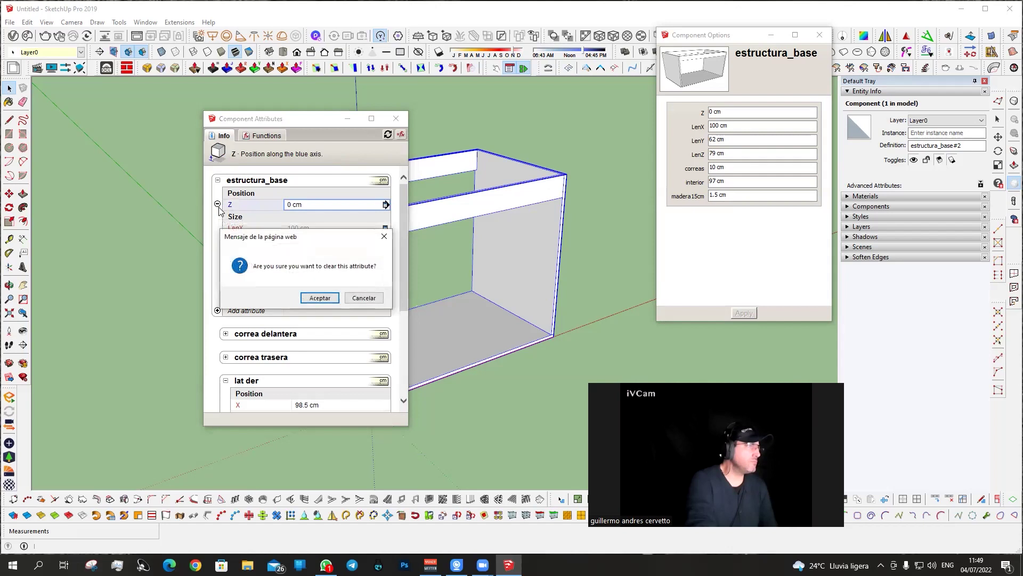
pyautogui.click(320, 298)
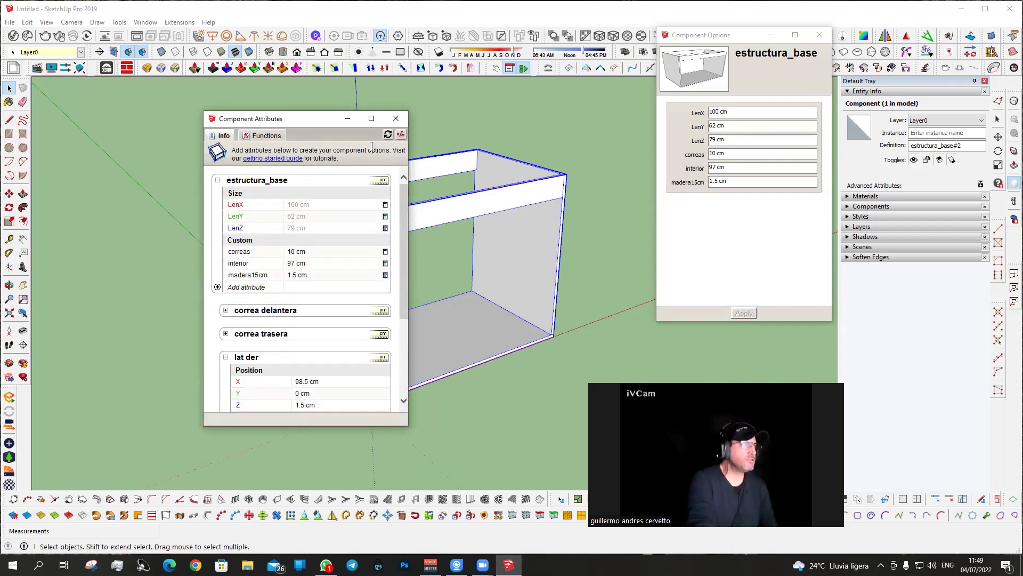
pyautogui.click(400, 119)
pyautogui.scroll(-2, 429, 320)
# Move the carcass to two new spots to check it moves freely.
pyautogui.moveTo(453, 335); pyautogui.dragTo(354, 372, button='middle')
pyautogui.press('m')
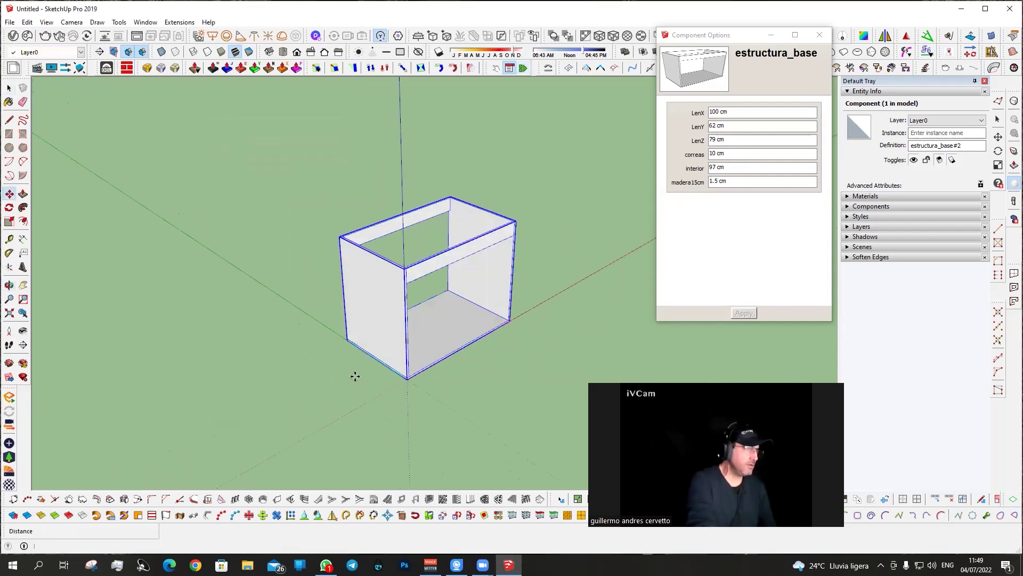
pyautogui.click(355, 375)
pyautogui.click(336, 251)
pyautogui.moveTo(527, 362)
pyautogui.mouseDown(button='middle')
pyautogui.moveTo(137, 291)
pyautogui.moveTo(373, 236)
pyautogui.moveTo(347, 297)
pyautogui.moveTo(405, 277)
pyautogui.mouseUp(button='middle')
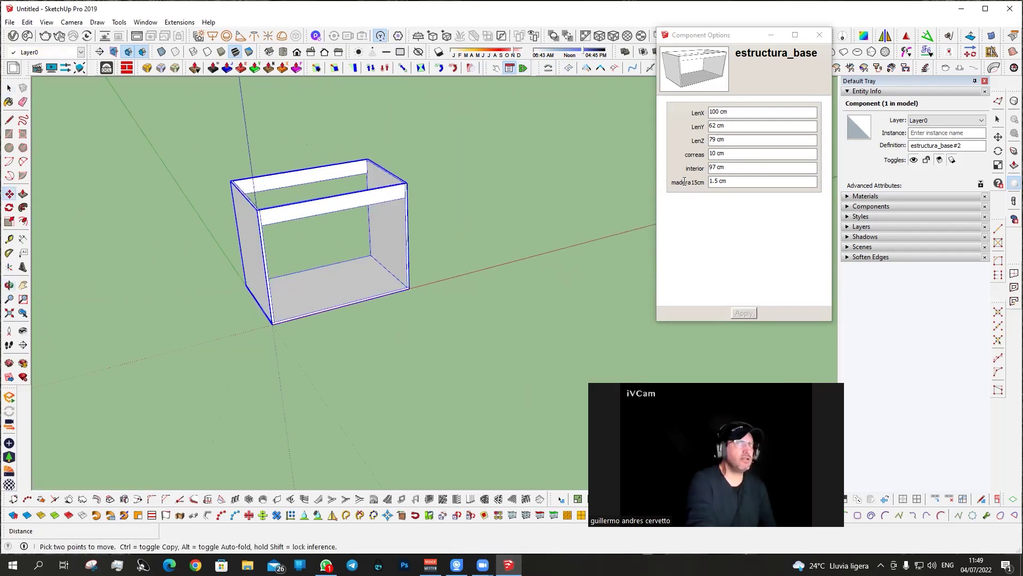
pyautogui.moveTo(609, 251)
pyautogui.mouseDown(button='middle')
pyautogui.moveTo(422, 364)
pyautogui.moveTo(399, 435)
pyautogui.mouseUp(button='middle')
pyautogui.click(407, 349)
pyautogui.click(506, 219)
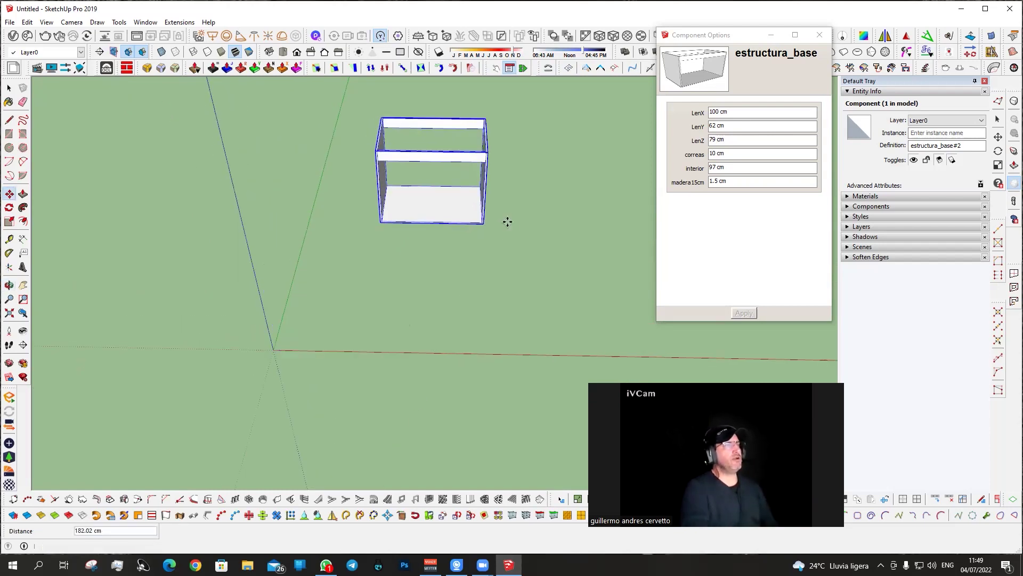
# Try deleting the carcass, dismiss the error, and undo the deletion.
pyautogui.moveTo(351, 353)
pyautogui.mouseDown(button='middle')
pyautogui.moveTo(553, 238)
pyautogui.moveTo(626, 283)
pyautogui.moveTo(606, 283)
pyautogui.mouseUp(button='middle')
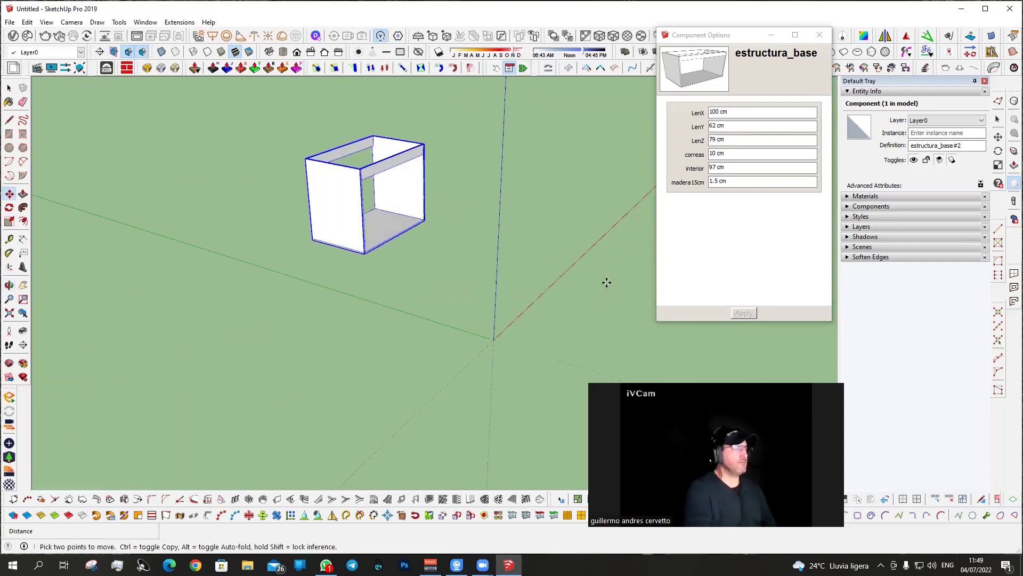
pyautogui.press('Delete')
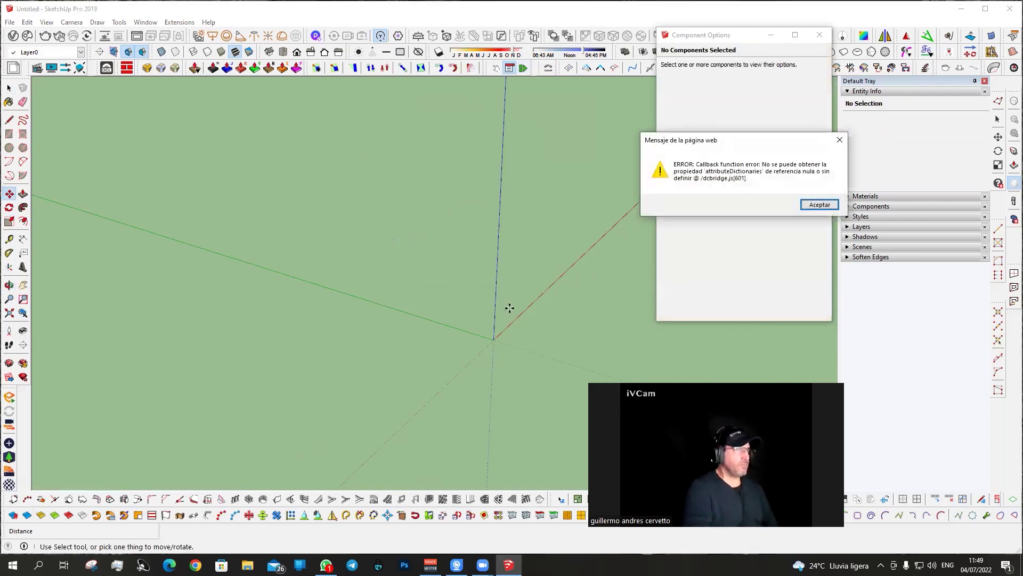
pyautogui.press('Return')
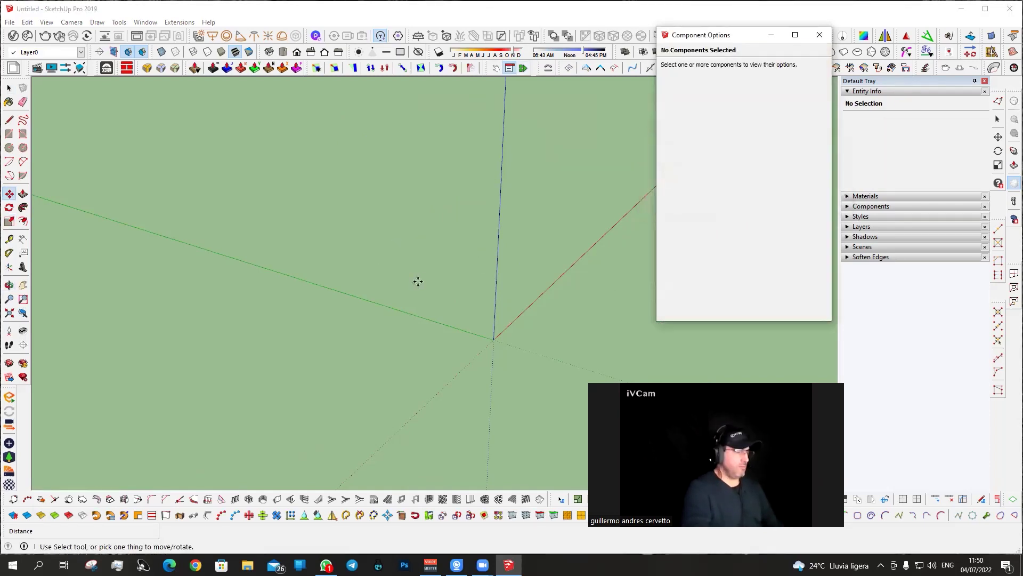
pyautogui.hotkey('ctrl', 'z')
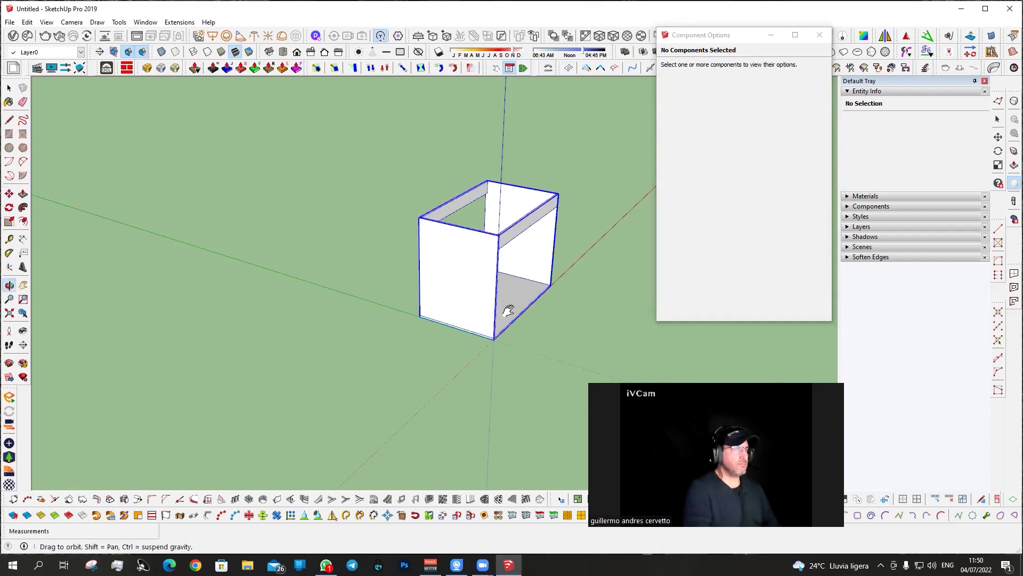
# Place the carcass's bottom corner back on the axes origin.
pyautogui.moveTo(505, 309); pyautogui.dragTo(192, 410, button='middle')
pyautogui.press('m')
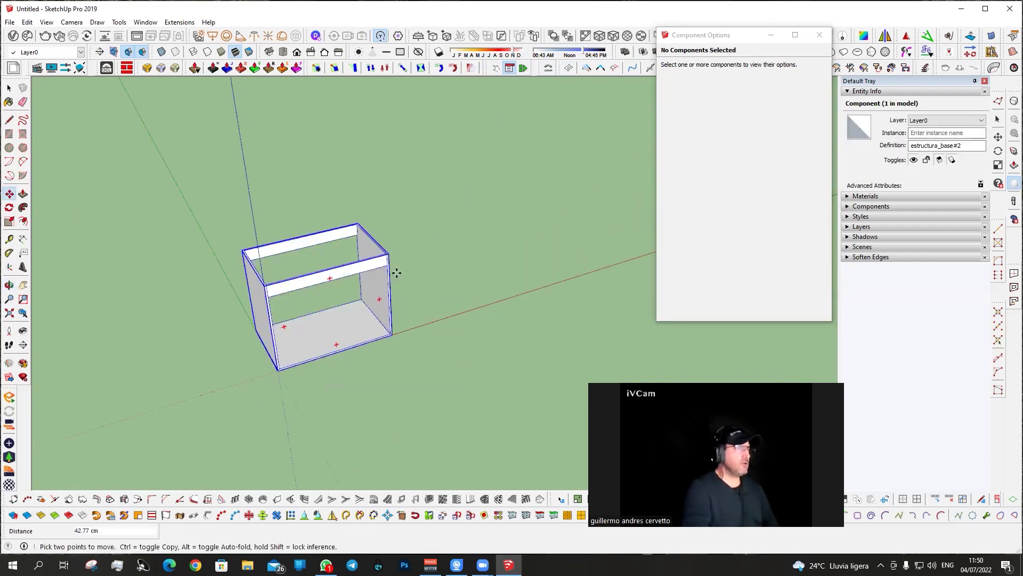
pyautogui.click(393, 270)
pyautogui.click(422, 244)
pyautogui.click(376, 281)
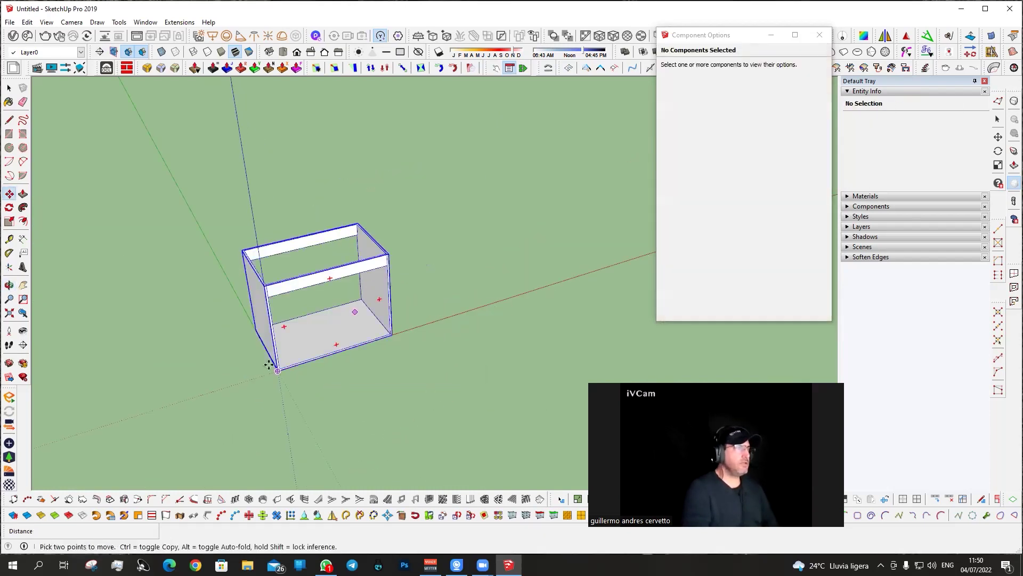
pyautogui.click(264, 365)
pyautogui.scroll(2, 267, 309)
# Test-scale the carcass width to 32 cm, undo back to 100 cm, and move Component Options aside.
pyautogui.press('s')
pyautogui.click(261, 281)
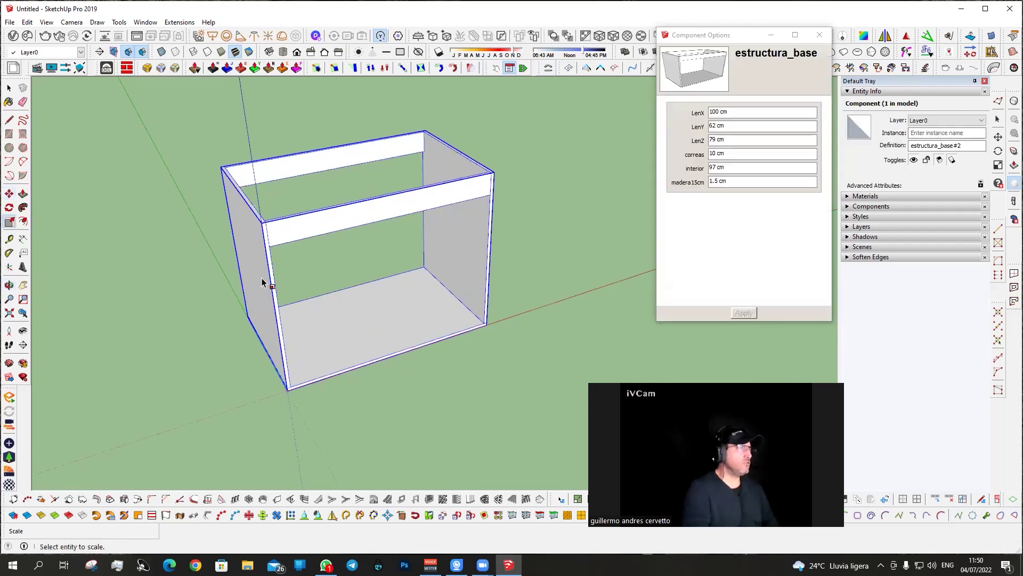
pyautogui.click(396, 242)
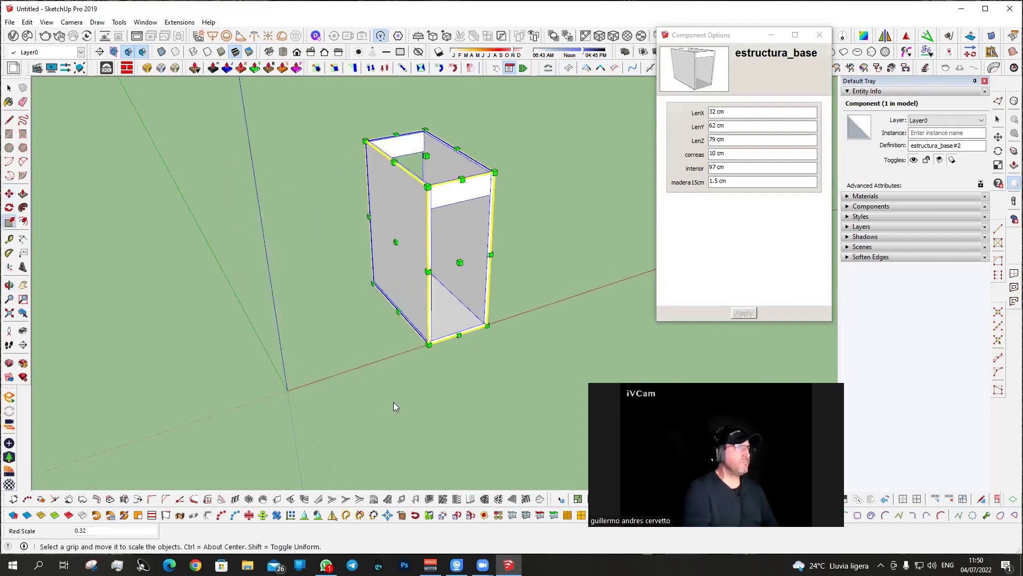
pyautogui.hotkey('ctrl', 'z')
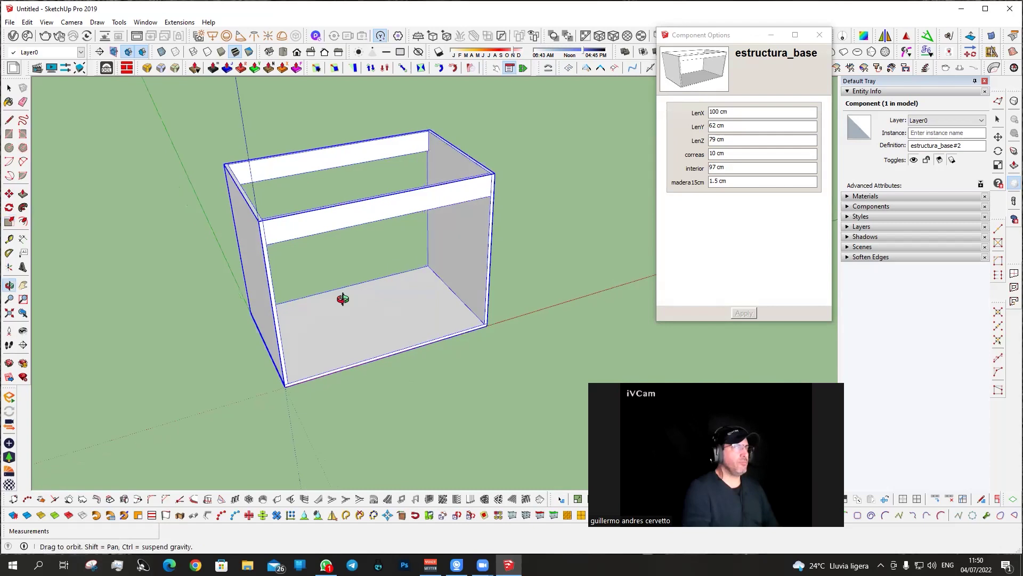
pyautogui.press('space')
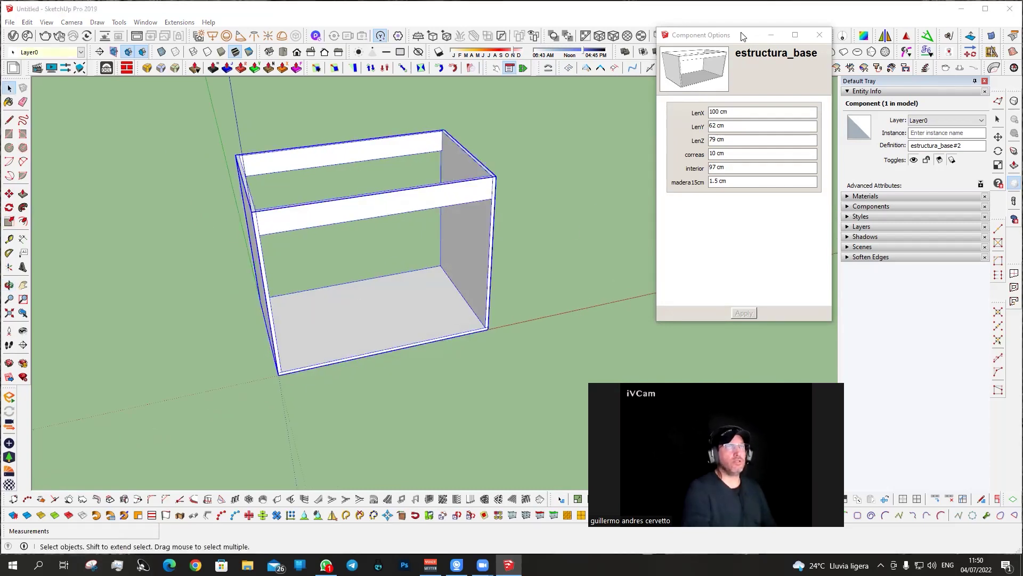
pyautogui.moveTo(747, 41); pyautogui.dragTo(650, 65)
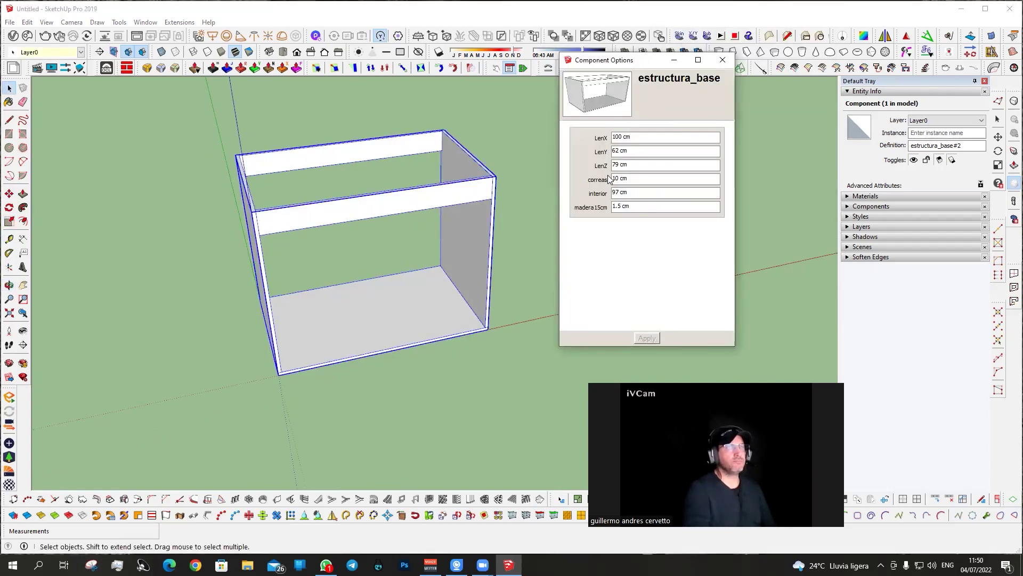